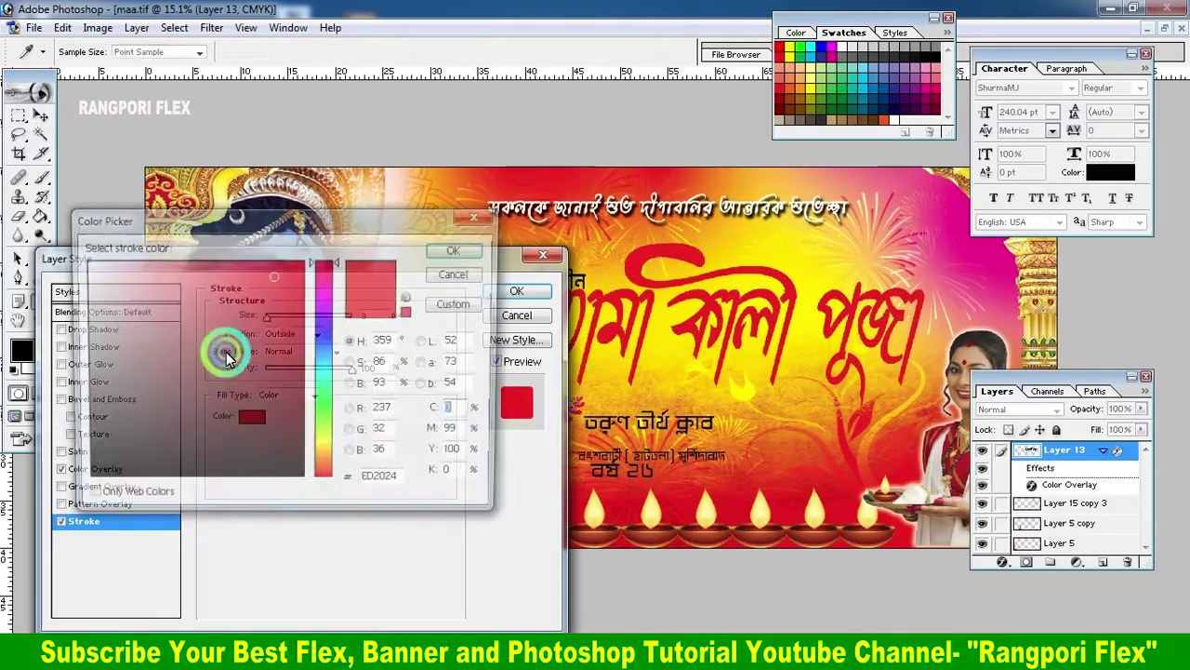
Confirm the white Stroke outline on the title and zoom in on the lettering.
left_click(521, 291)
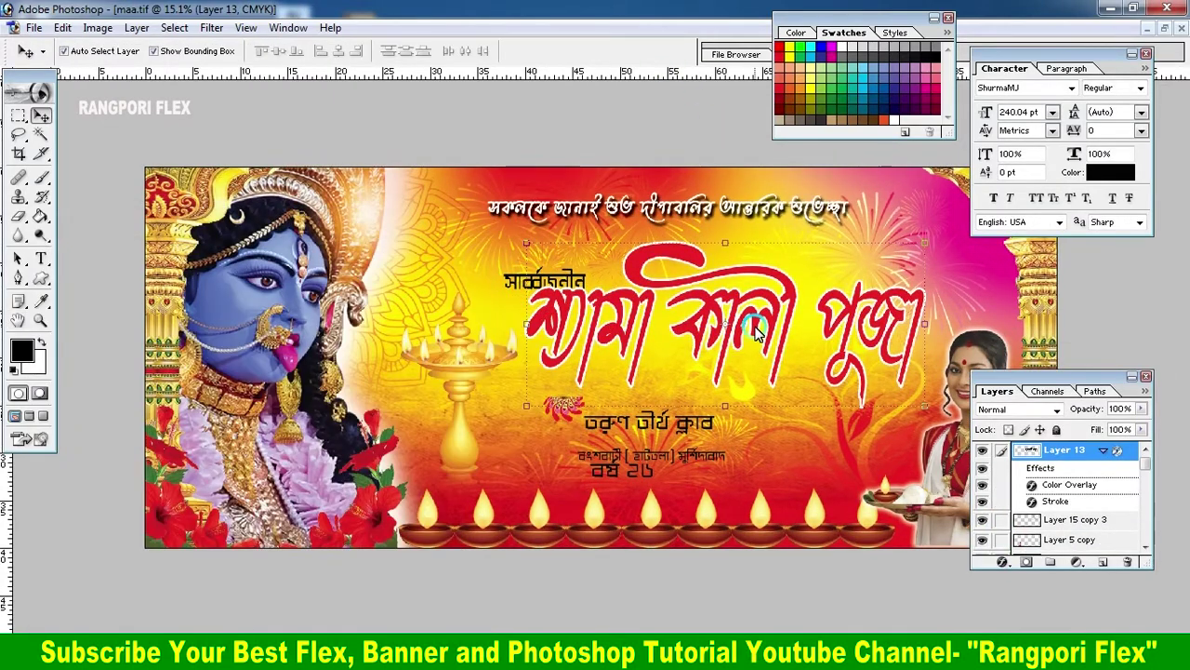
double_click(1060, 514)
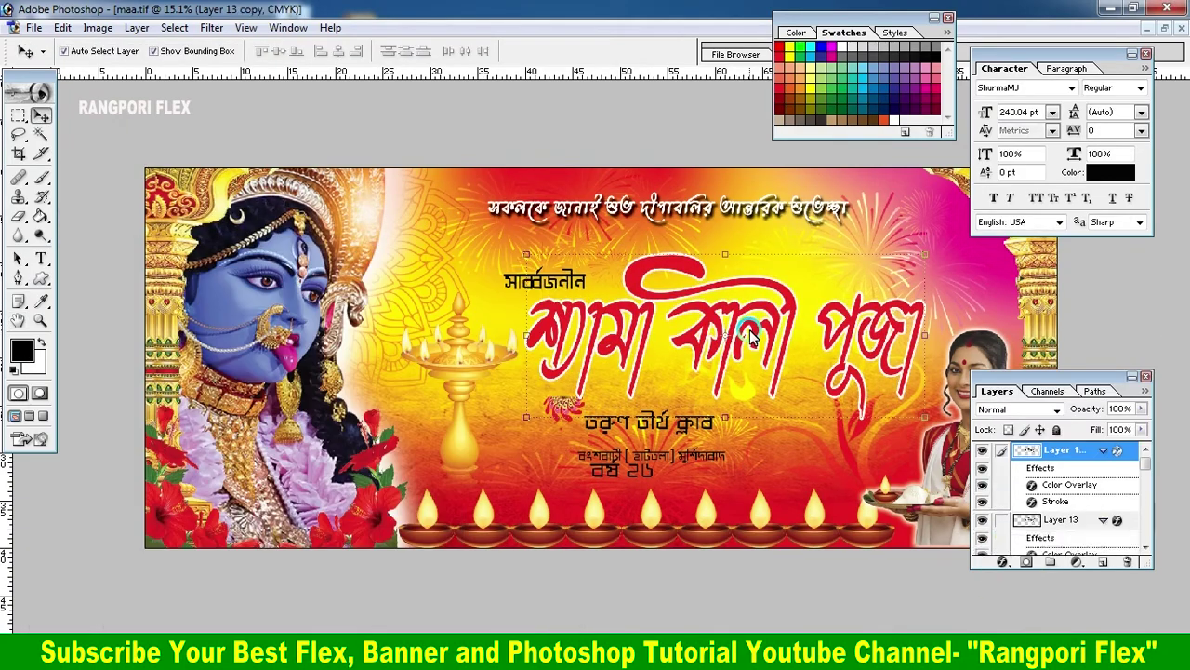
key("ctrl+plus")
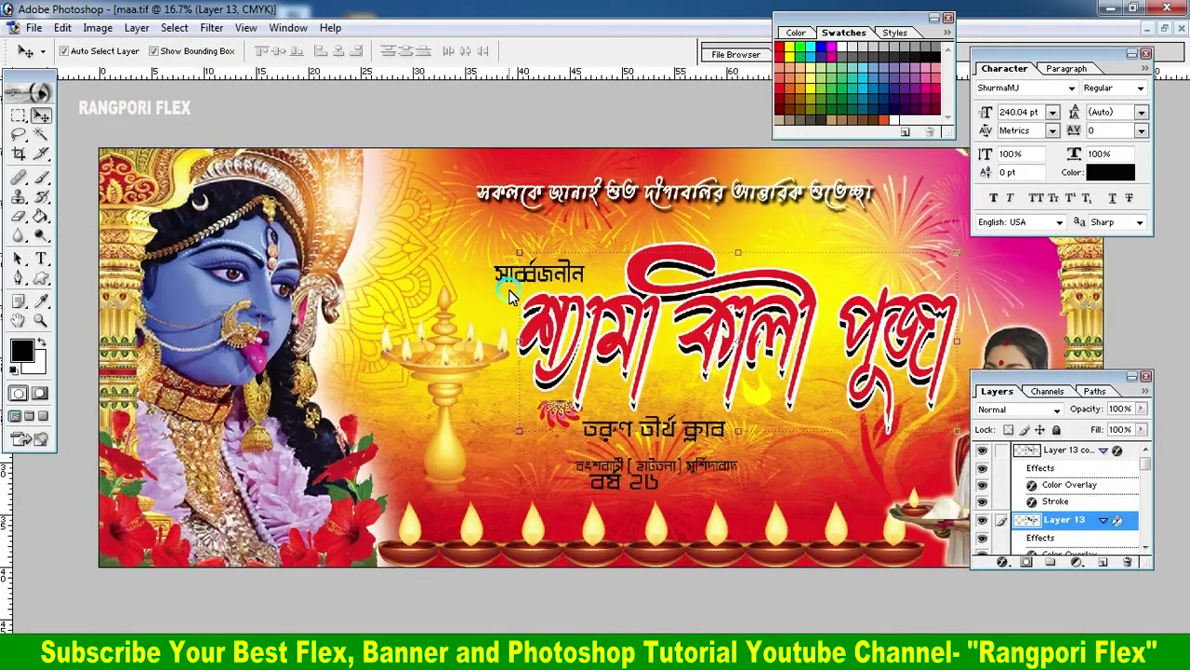
key("ctrl+plus")
key("ctrl+plus")
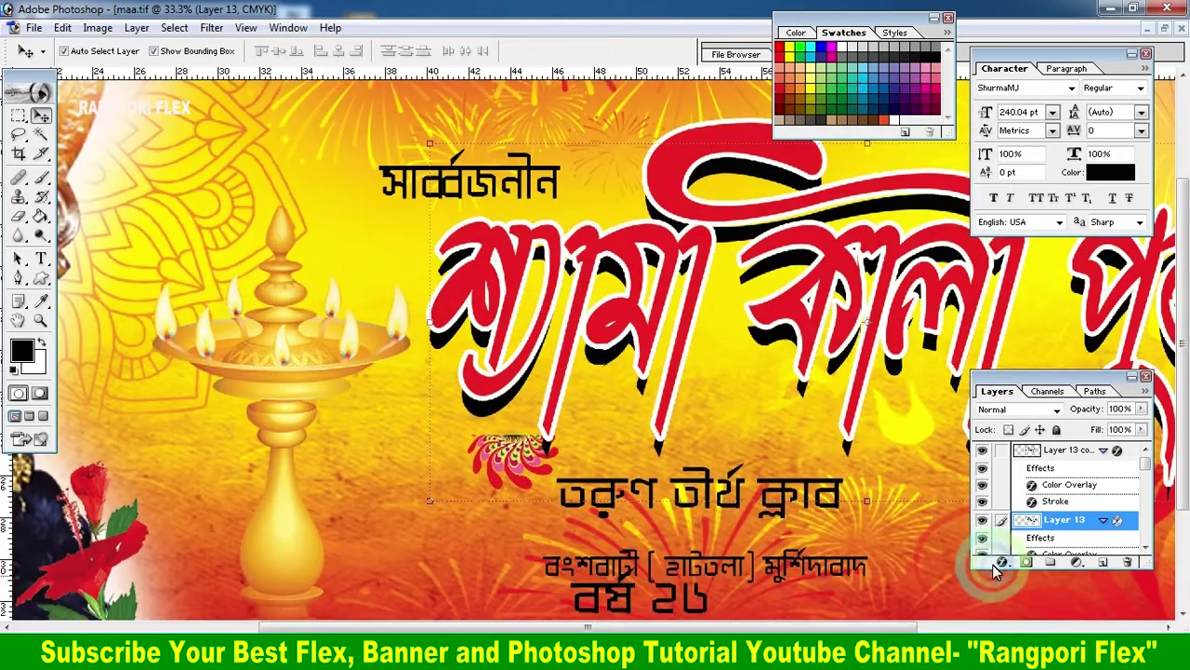
Give the lower title copy a cyan-to-green Gradient Overlay.
left_click(1003, 562)
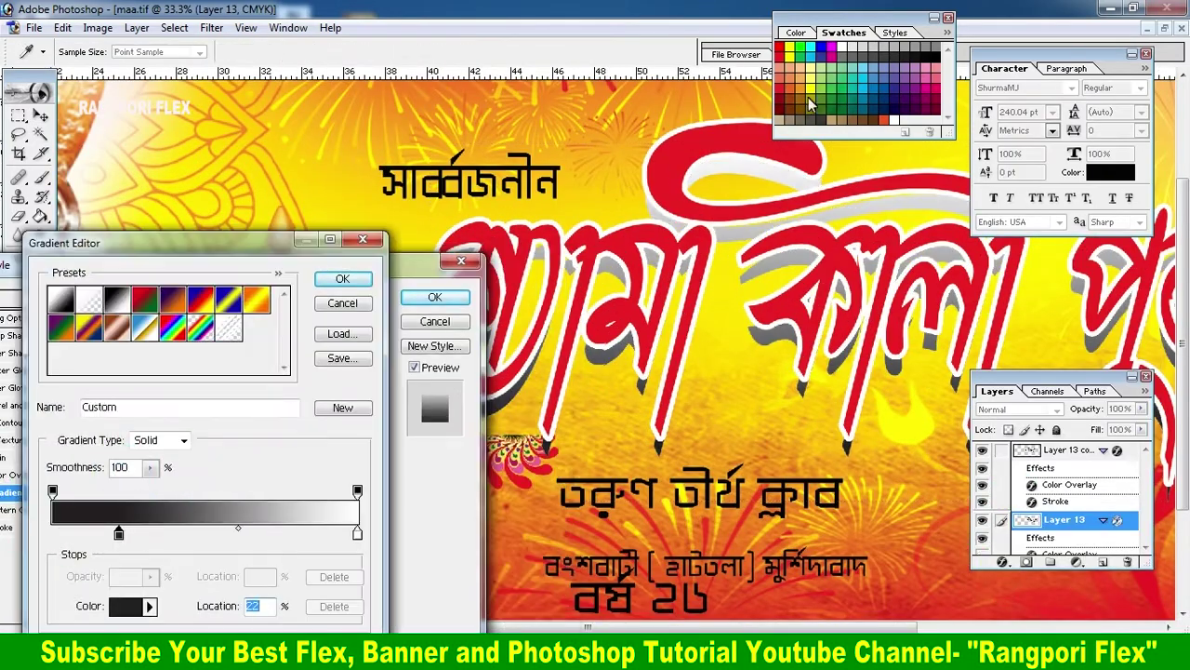
left_click(893, 101)
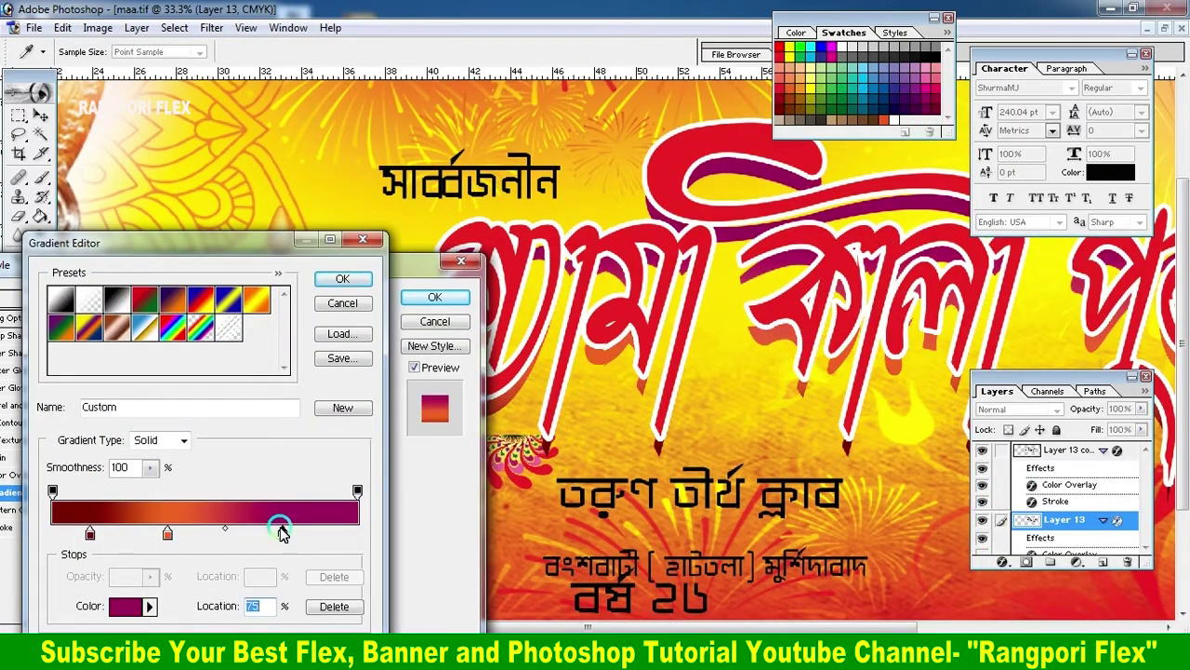
left_click(192, 532)
left_click(890, 111)
left_click(170, 533)
left_click_drag(170, 533, 190, 532)
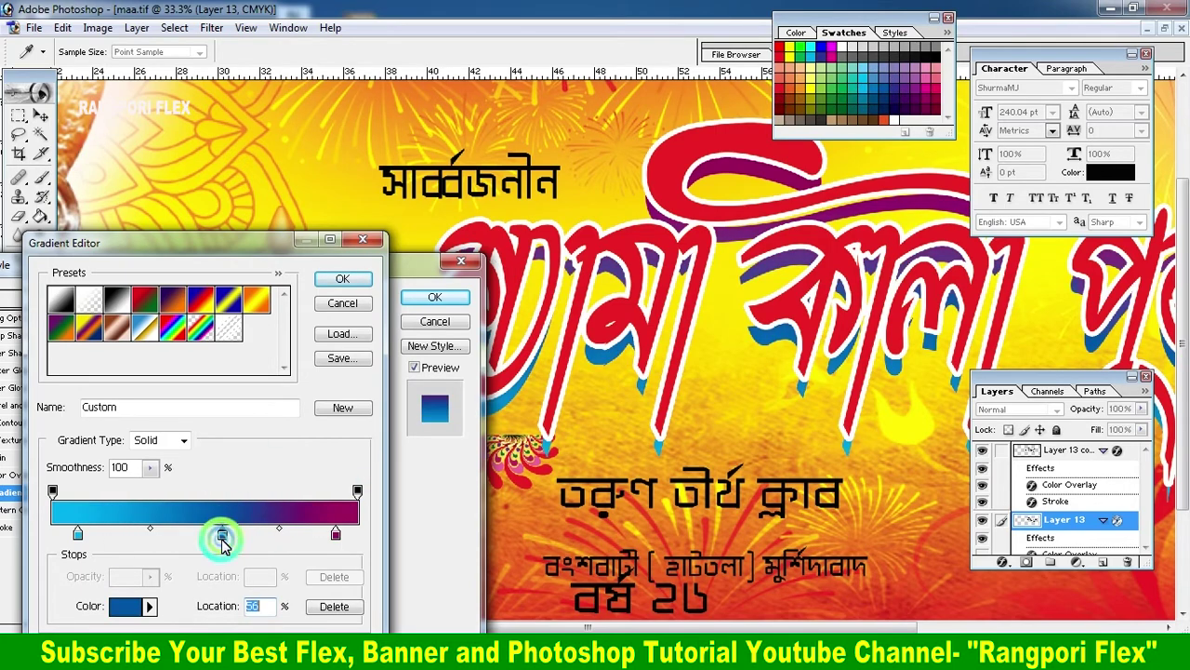
left_click(312, 533)
left_click(826, 91)
left_click(190, 533)
left_click(356, 282)
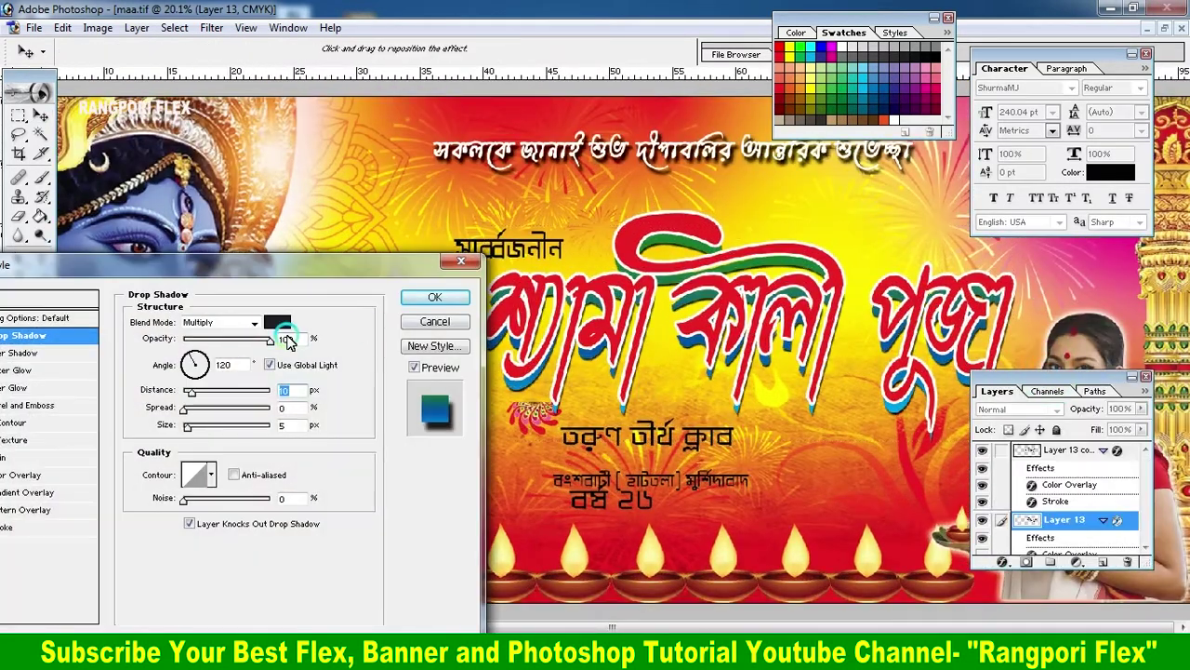
Tune the lower copy's Drop Shadow to orange with larger distance, spread and size.
left_click_drag(187, 427, 189, 409)
left_click(277, 322)
left_click(457, 242)
left_click_drag(191, 391, 209, 391)
Move the small heading above the title's right end and give it a new font.
left_click_drag(707, 335, 680, 338)
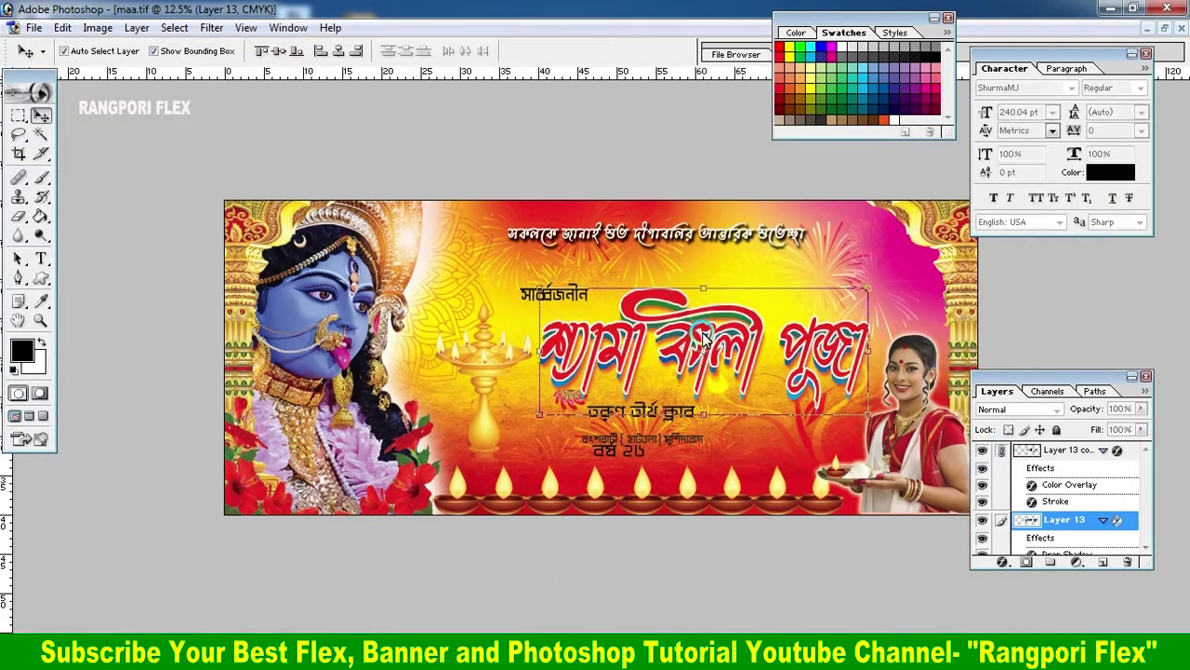
left_click_drag(554, 294, 754, 277)
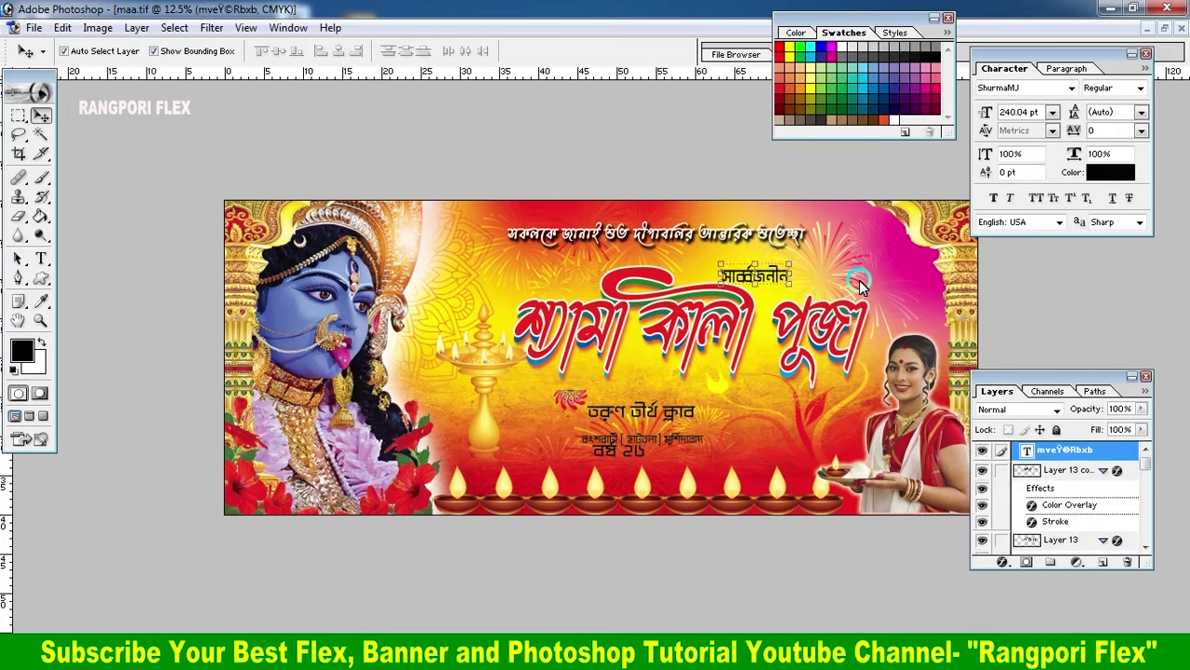
left_click(38, 259)
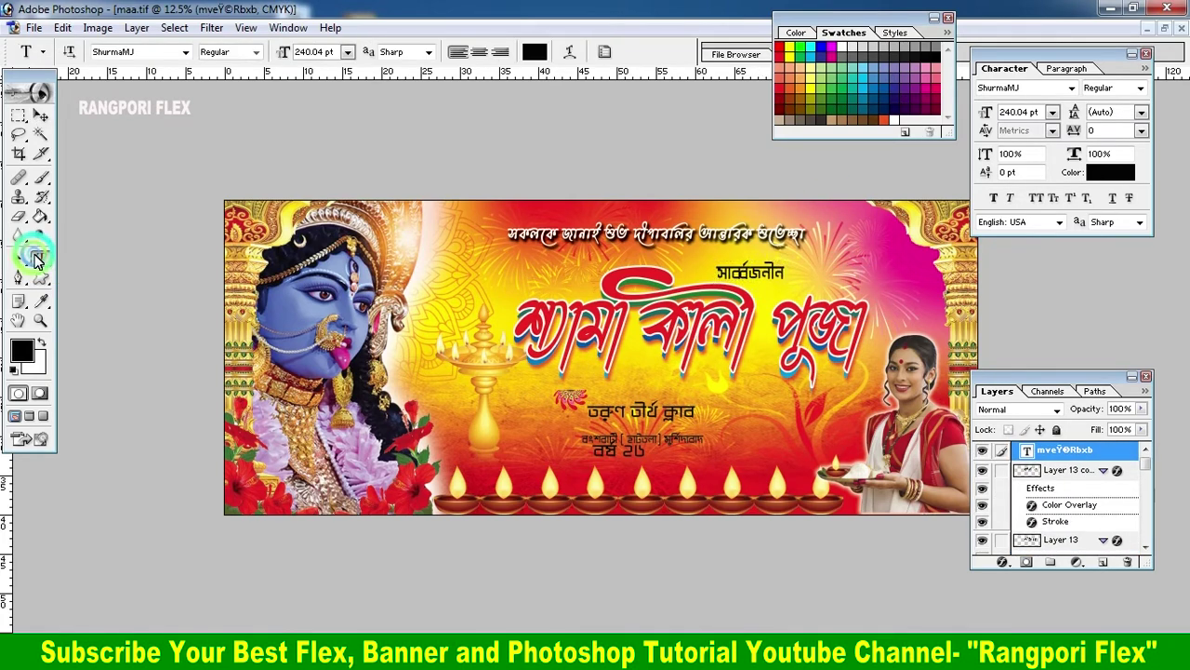
left_click(140, 52)
key("Down")
key("Down")
key("Down")
key("Down")
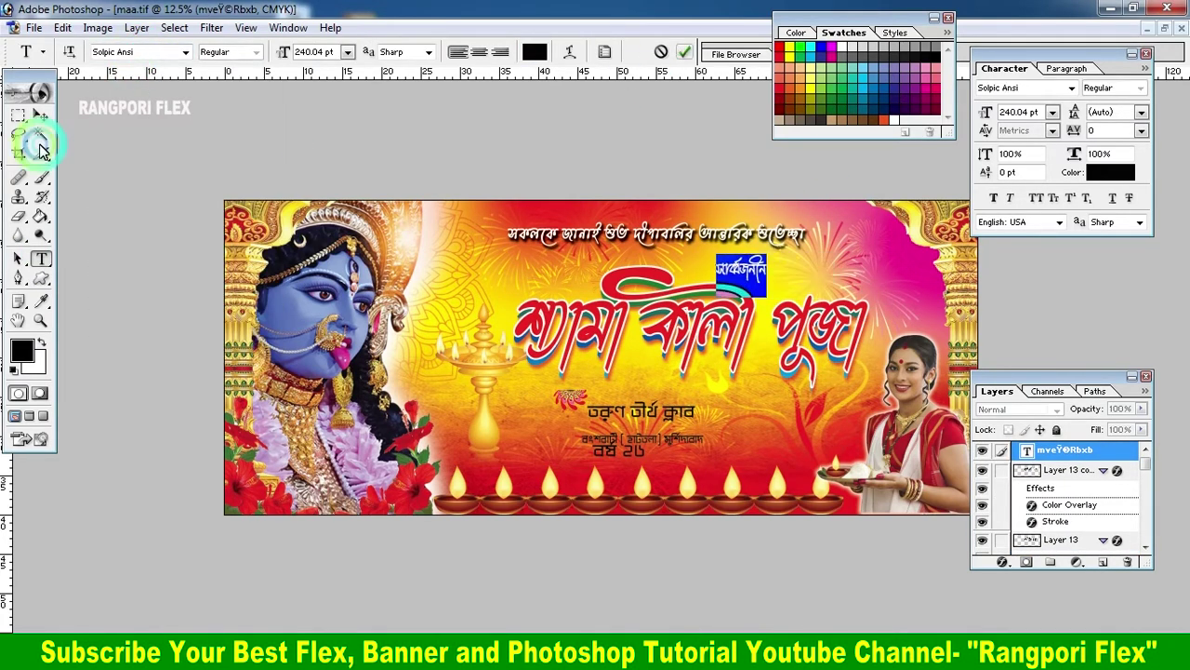
left_click(41, 114)
key("ctrl+0")
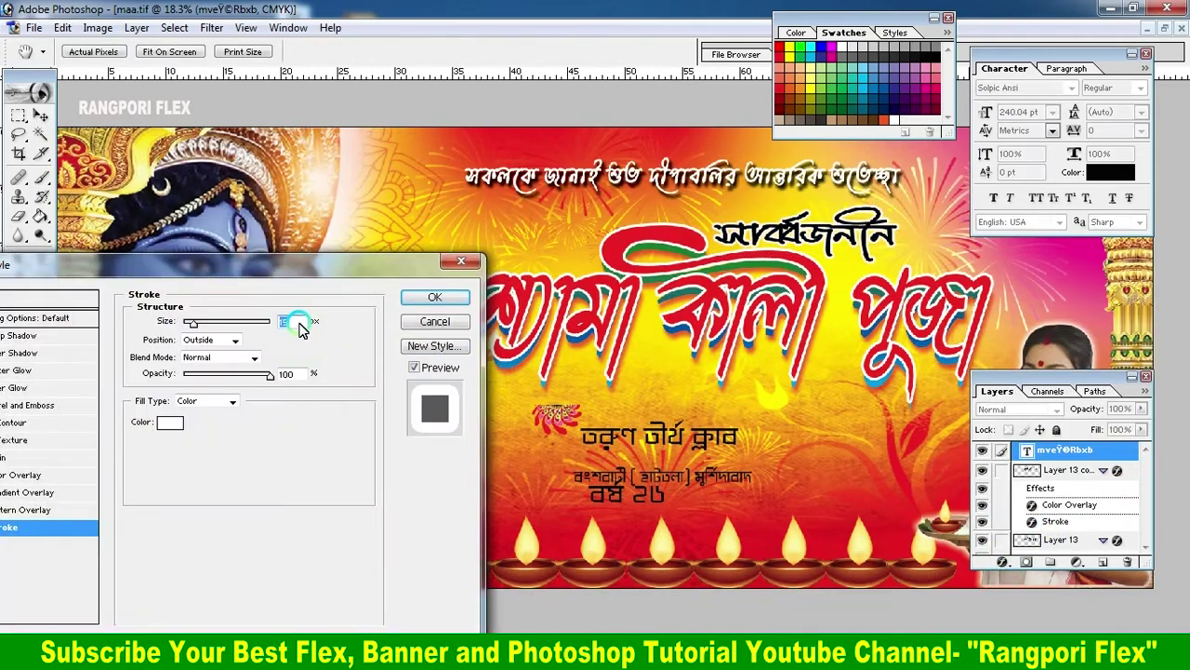
Cycle through bolder fonts for the club name line.
left_click(690, 58)
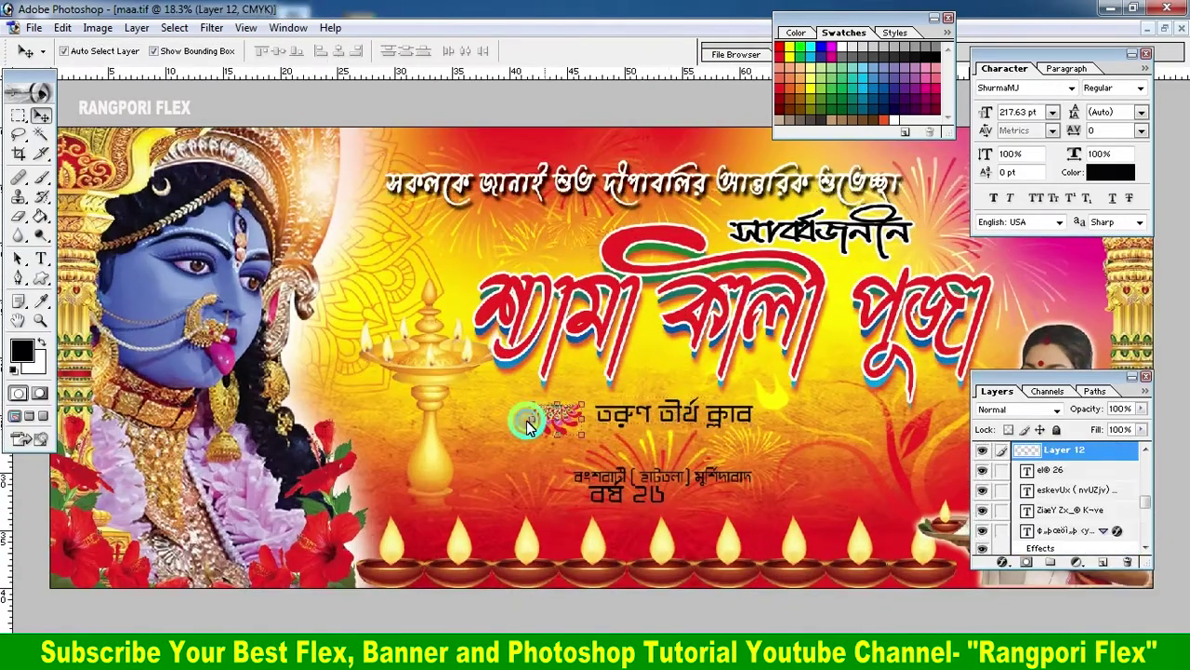
left_click(139, 52)
key("Down")
key("Down")
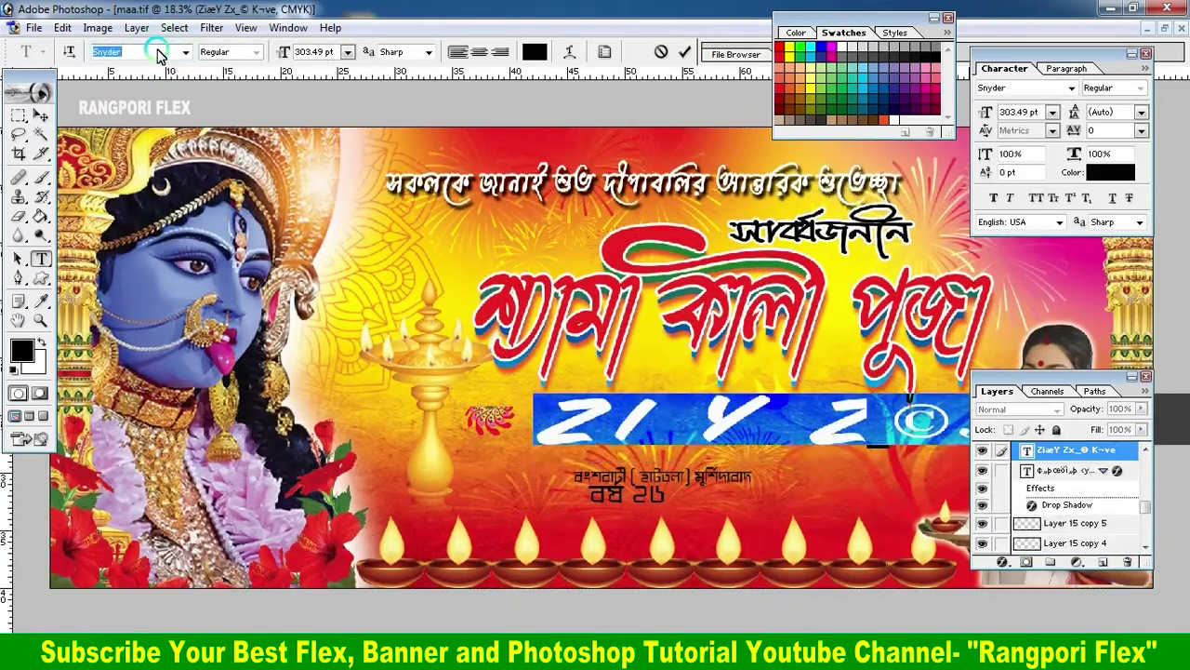
key("Down")
key("Down")
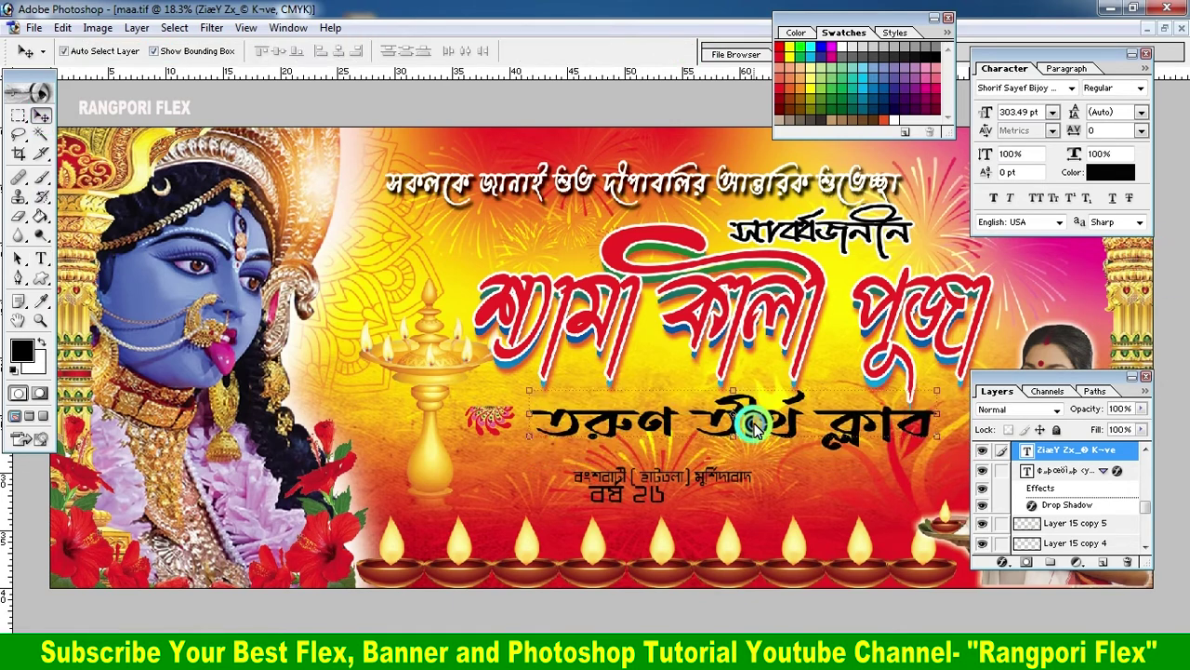
Fill the bar selection red and set up the Eraser to soften its ends.
left_click(42, 116)
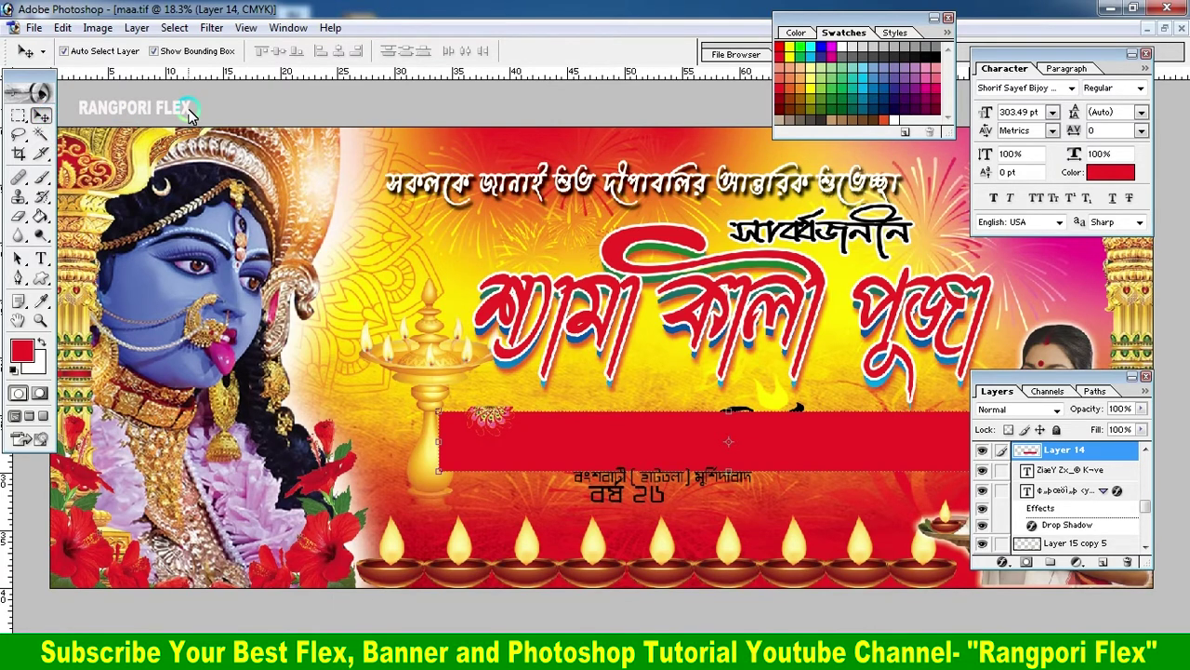
key("ctrl+minus")
key("ctrl+minus")
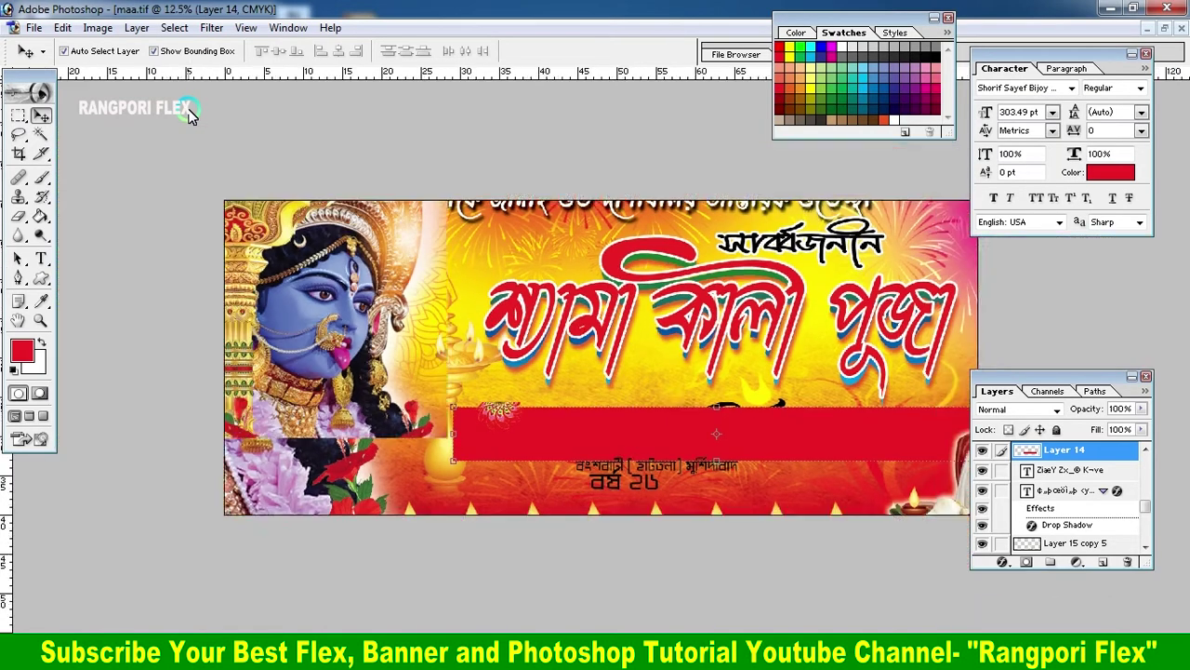
left_click(18, 216)
right_click(671, 414)
key("Escape")
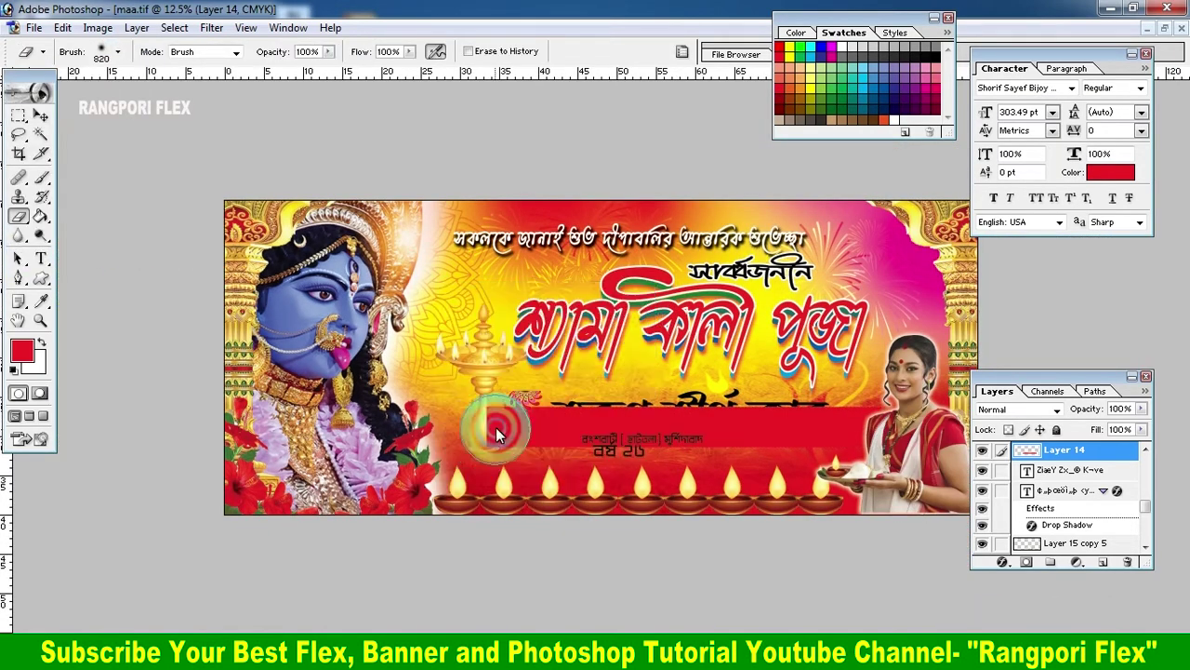
Place the club name above the red bar, resize it and make it white.
key("v")
left_click(717, 432)
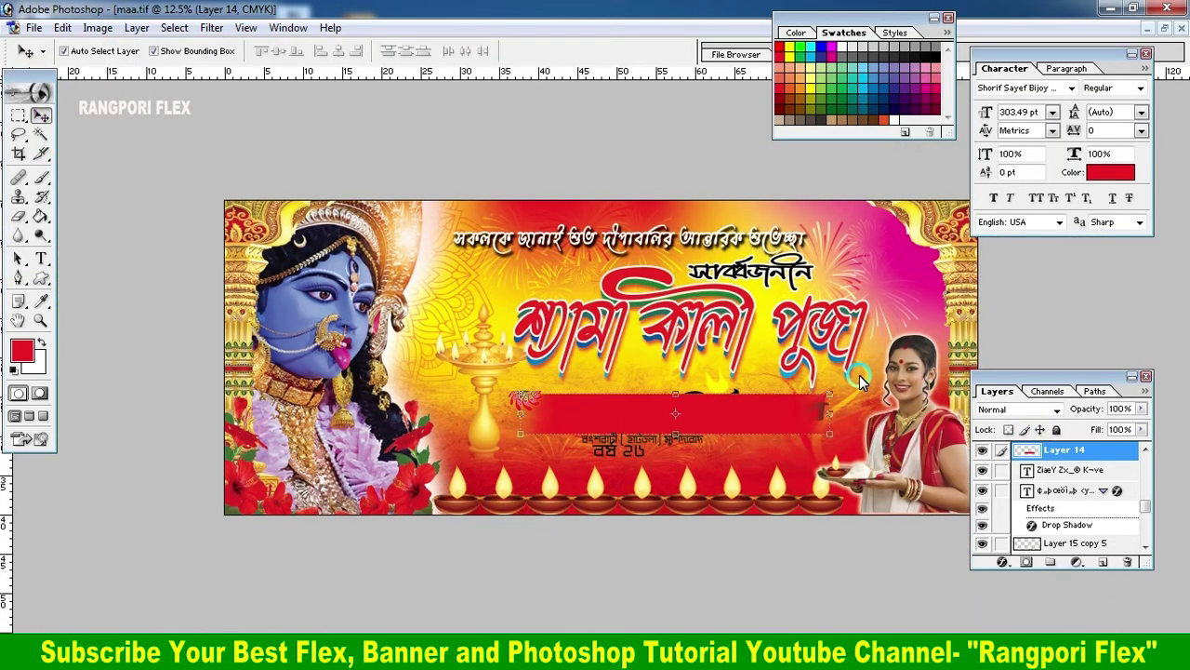
key("ctrl+bracketleft")
key("ctrl+t")
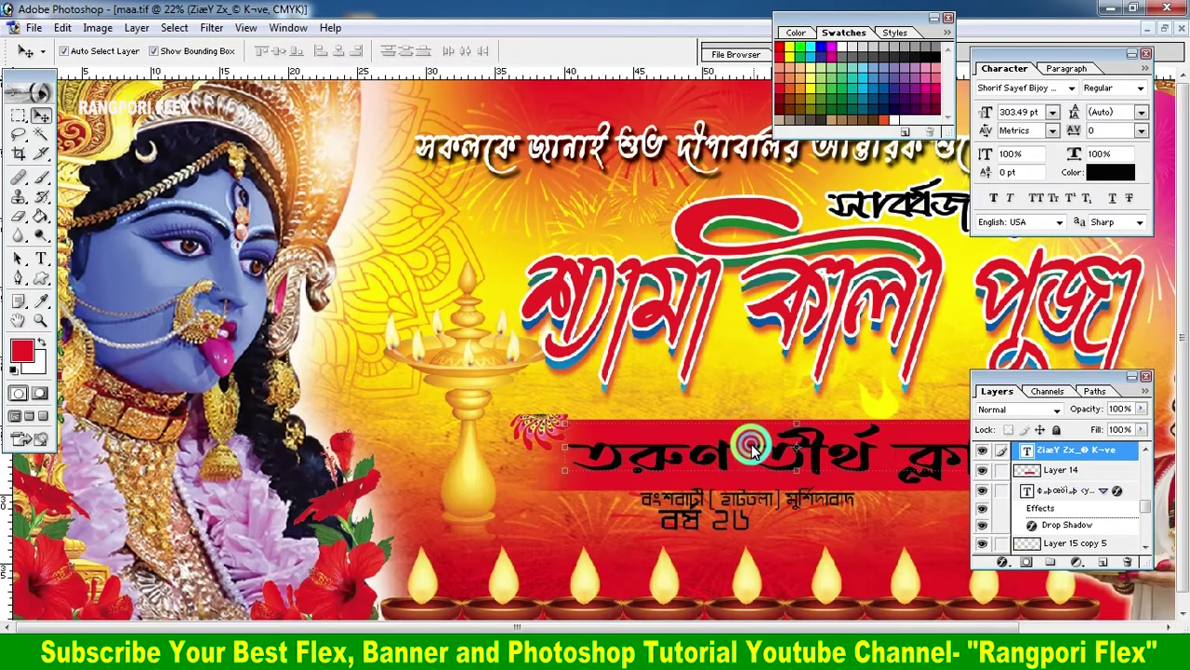
key("ctrl+plus")
left_click(684, 53)
left_click(524, 51)
left_click(685, 50)
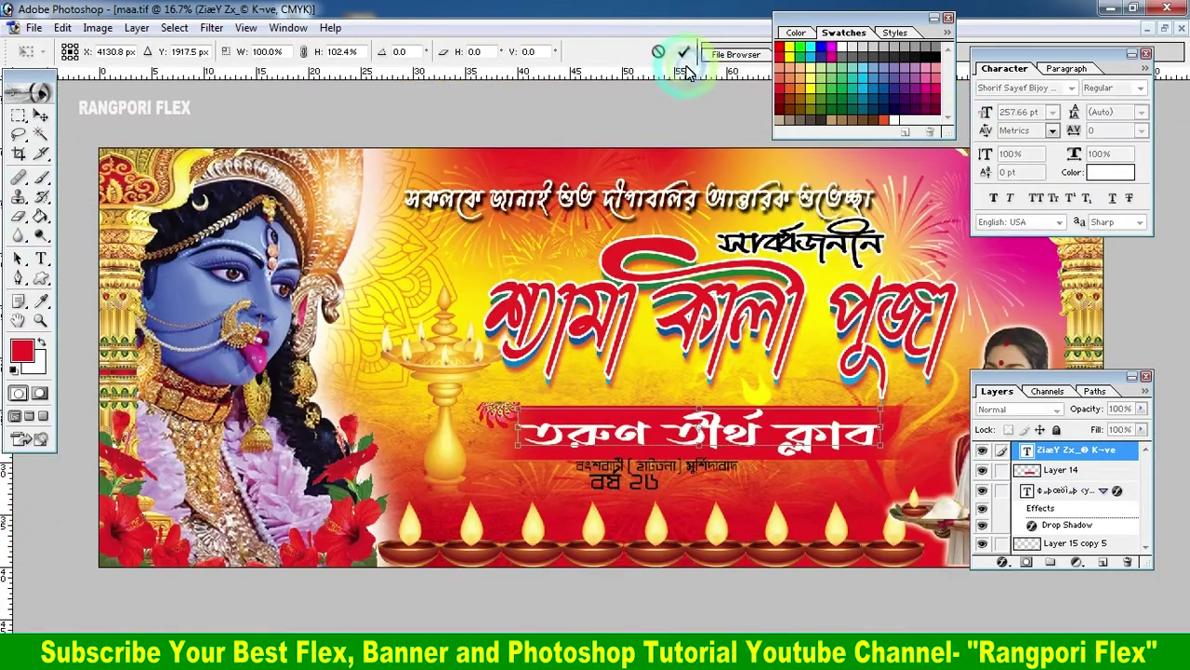
double_click(1067, 525)
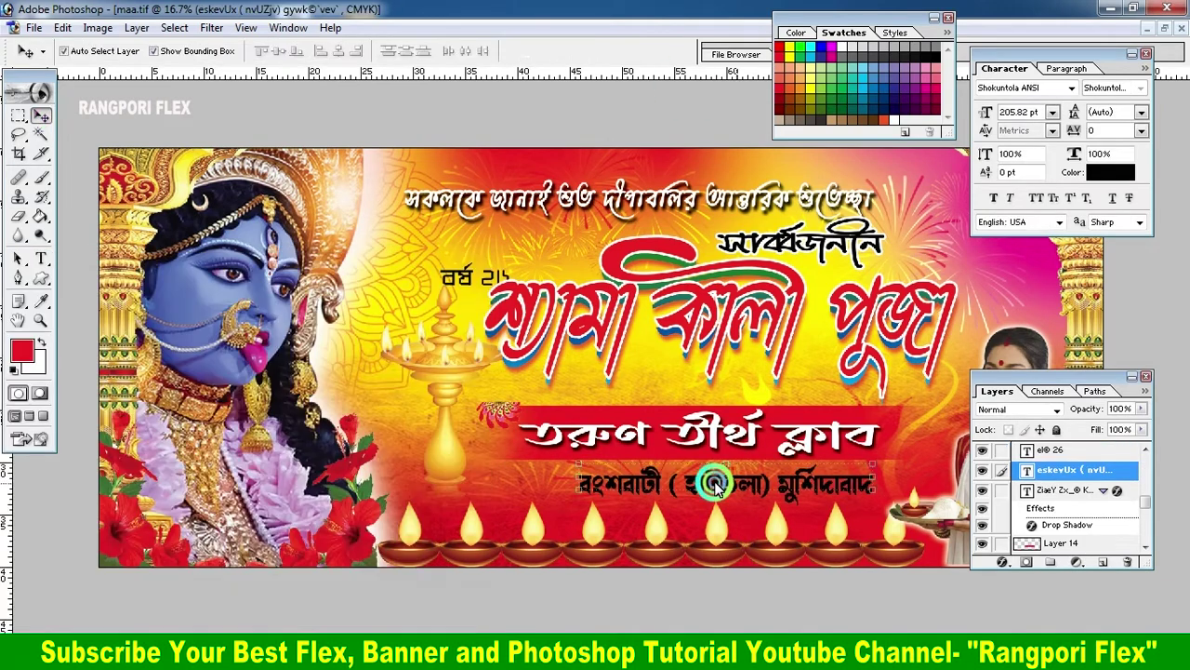
Add a white Stroke outline to the address line.
left_click(1003, 561)
key("Return")
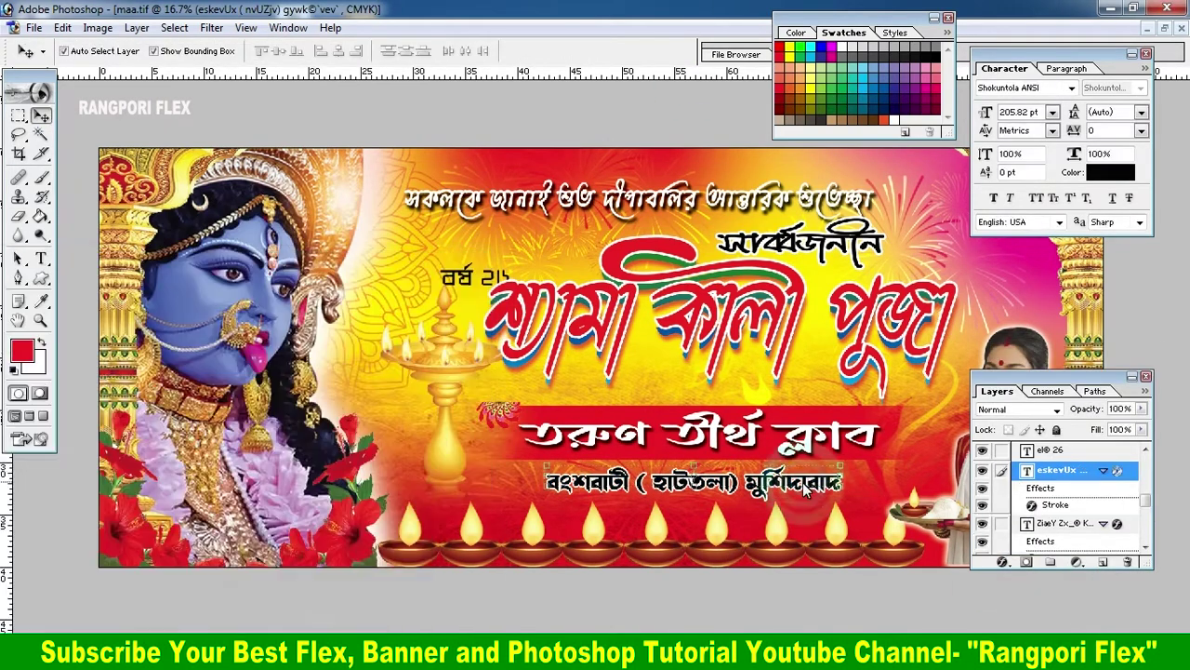
left_click(476, 267)
Draw a red starburst custom shape at the top right.
key("u")
left_click(293, 52)
left_click(273, 154)
left_click_drag(384, 239, 493, 307)
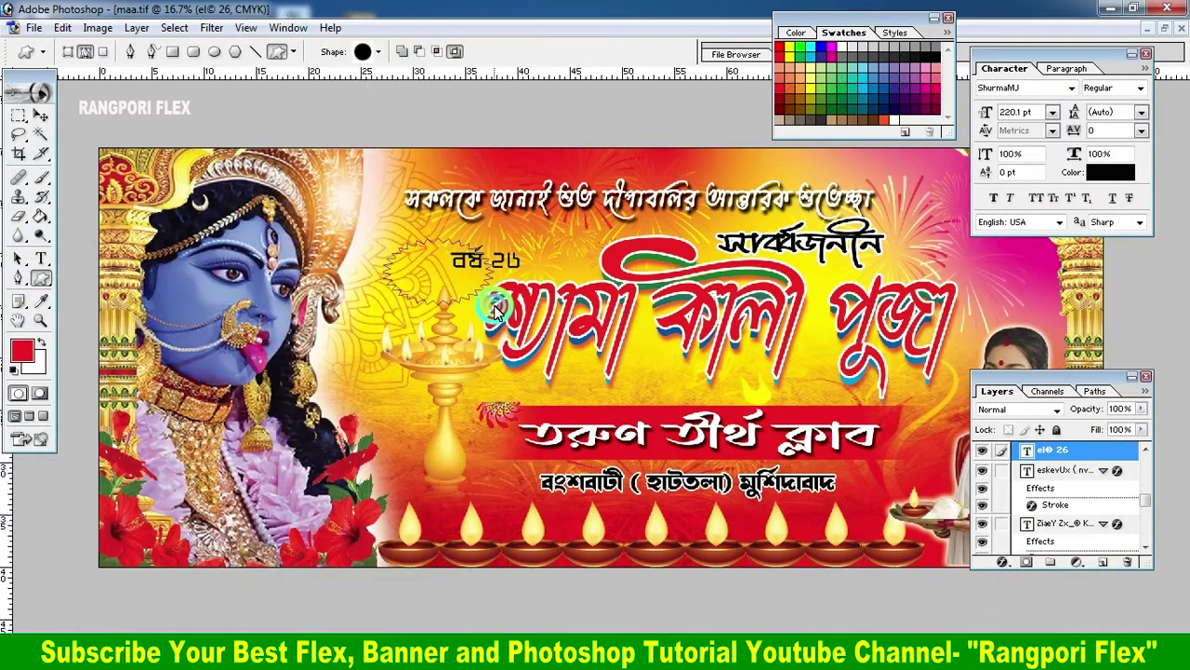
key("Return")
Try new fonts for the year text and widen the lamp's Inner Glow.
left_click(455, 274)
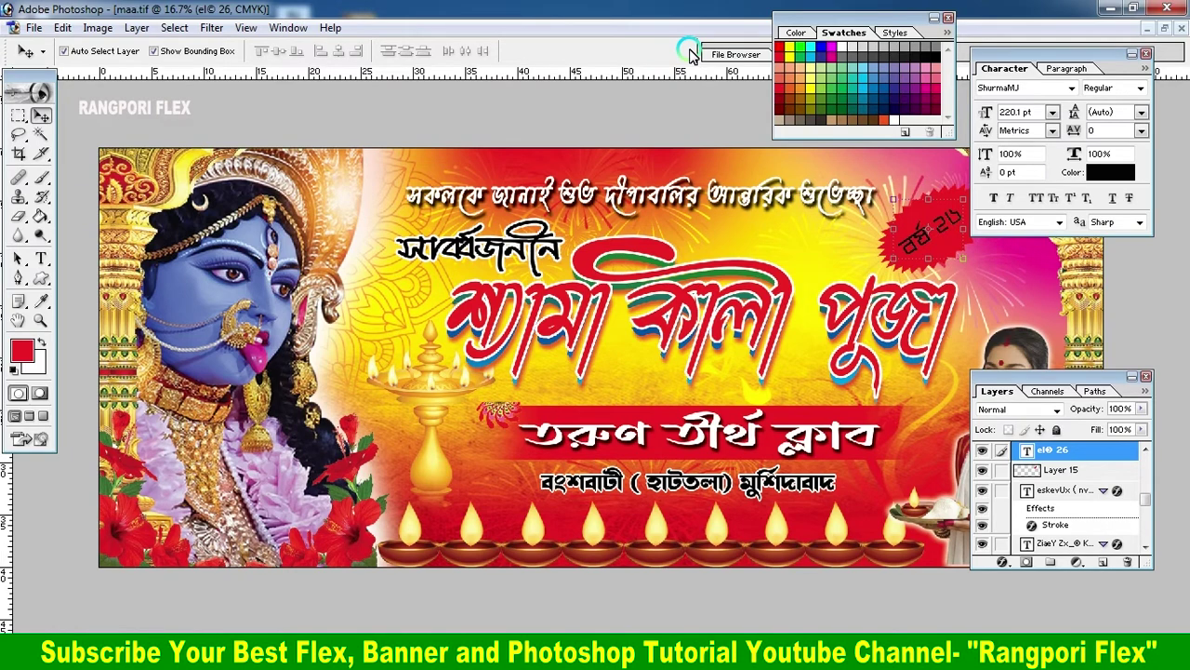
key("Down")
key("Down")
key("Down")
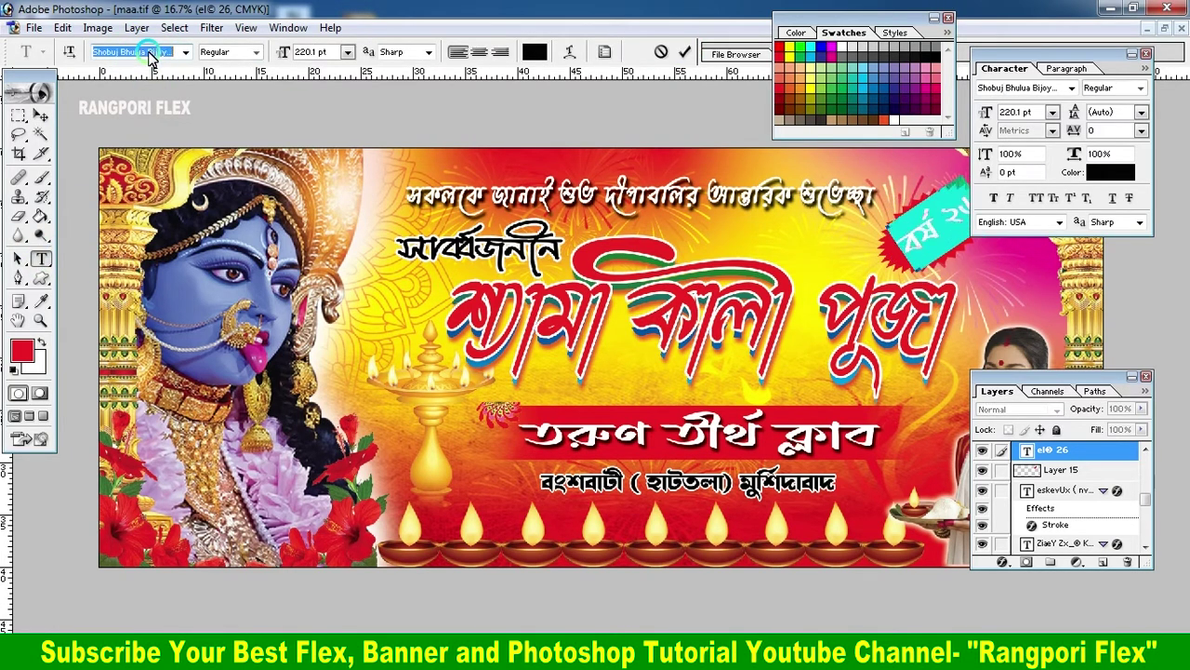
key("Down")
key("Down")
key("Down")
key("Down")
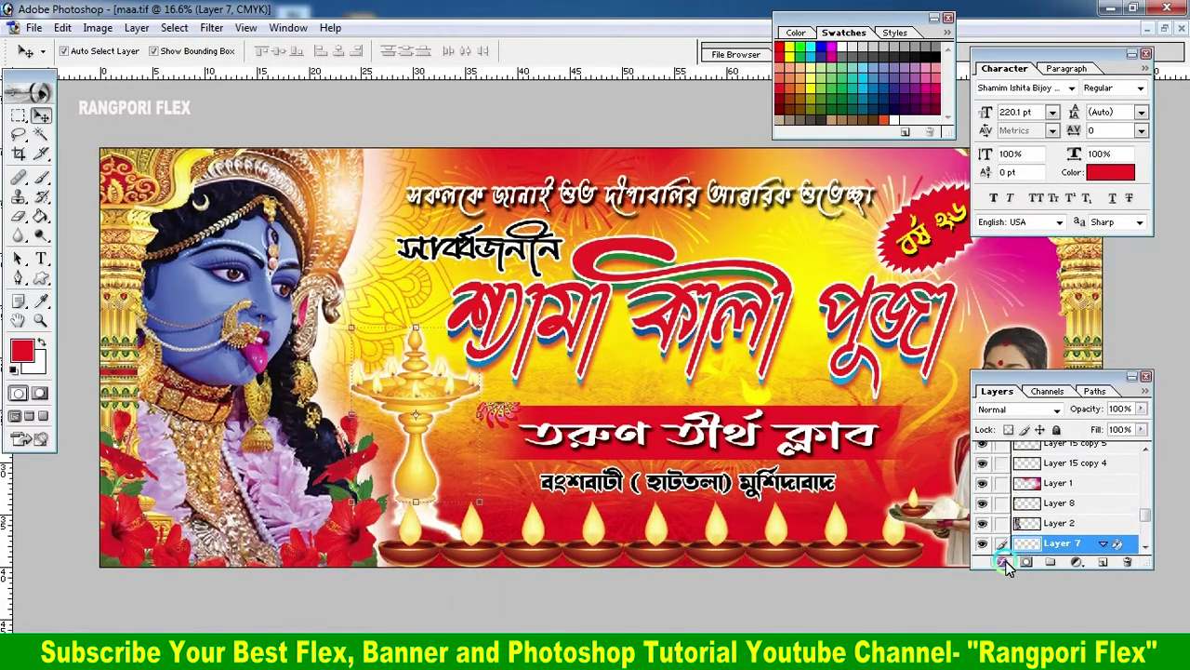
left_click(1007, 563)
mouse_move(192, 492)
left_mouse_down()
mouse_move(99, 480)
mouse_move(199, 494)
left_mouse_up()
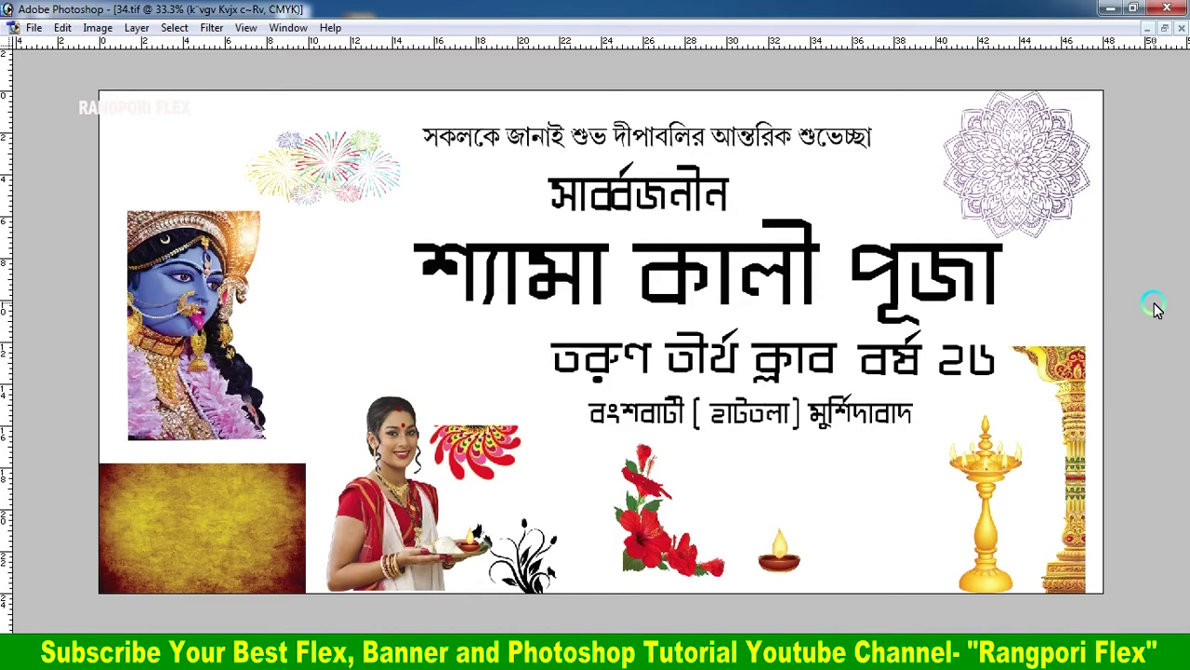
Hide and restore the panels, then fit the whole banner in the window.
key("Tab")
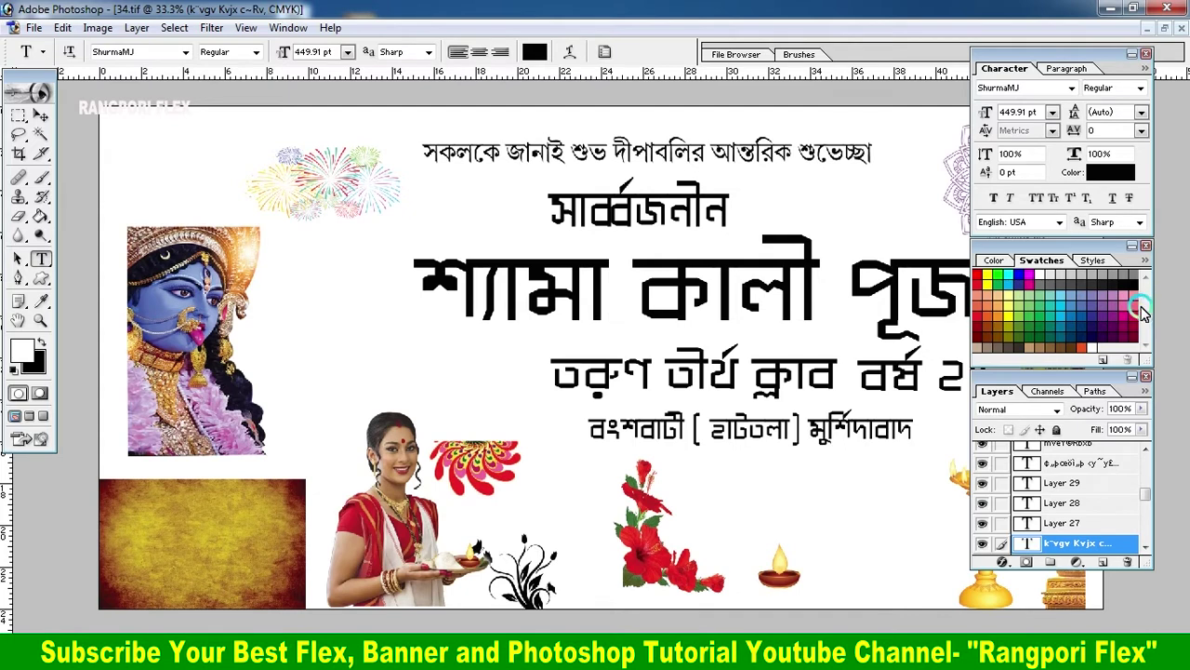
key("Tab")
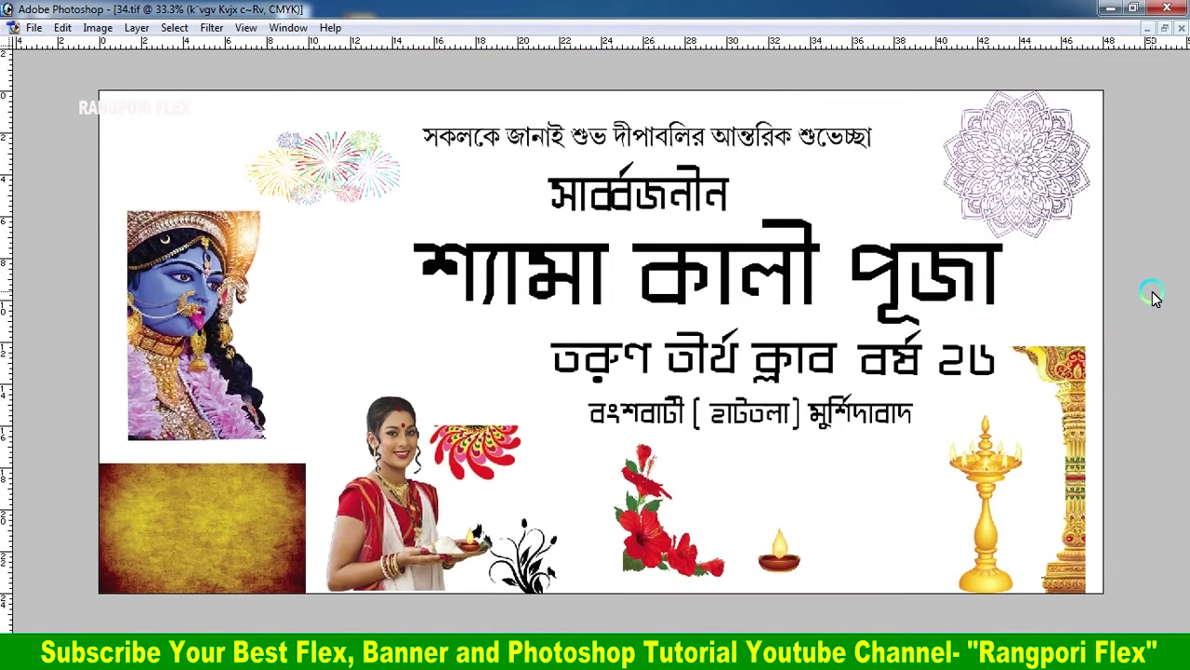
key("Tab")
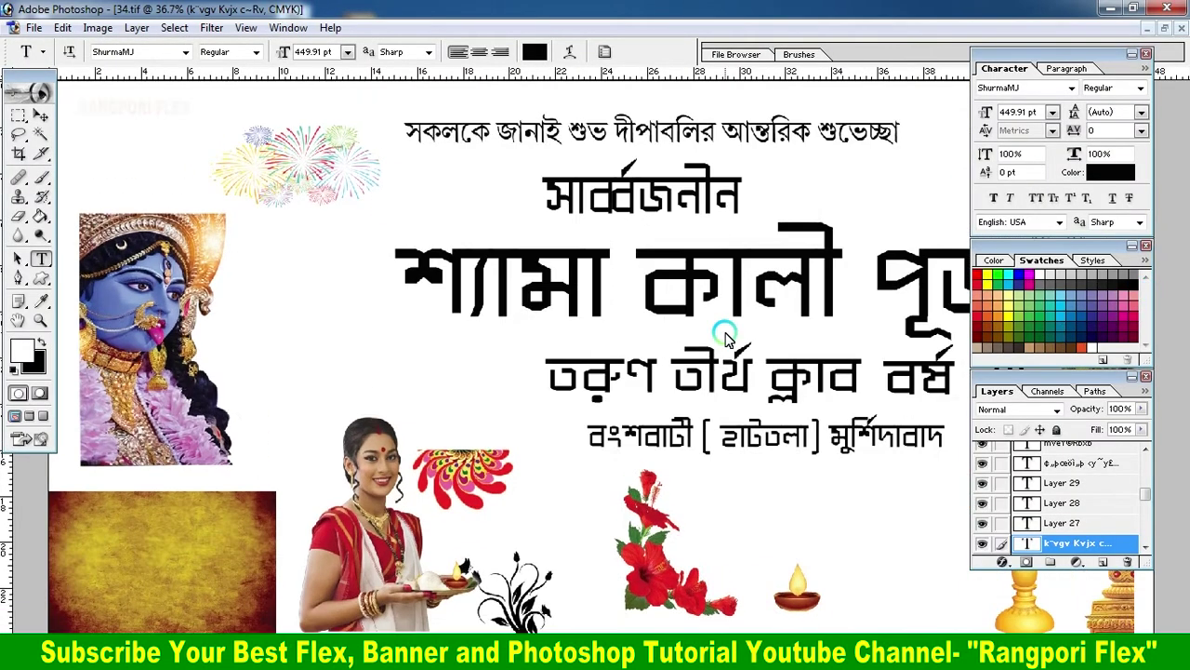
key("ctrl+0")
Create a new 96 × 40 inch CMYK Color document named maa.
left_click(31, 30)
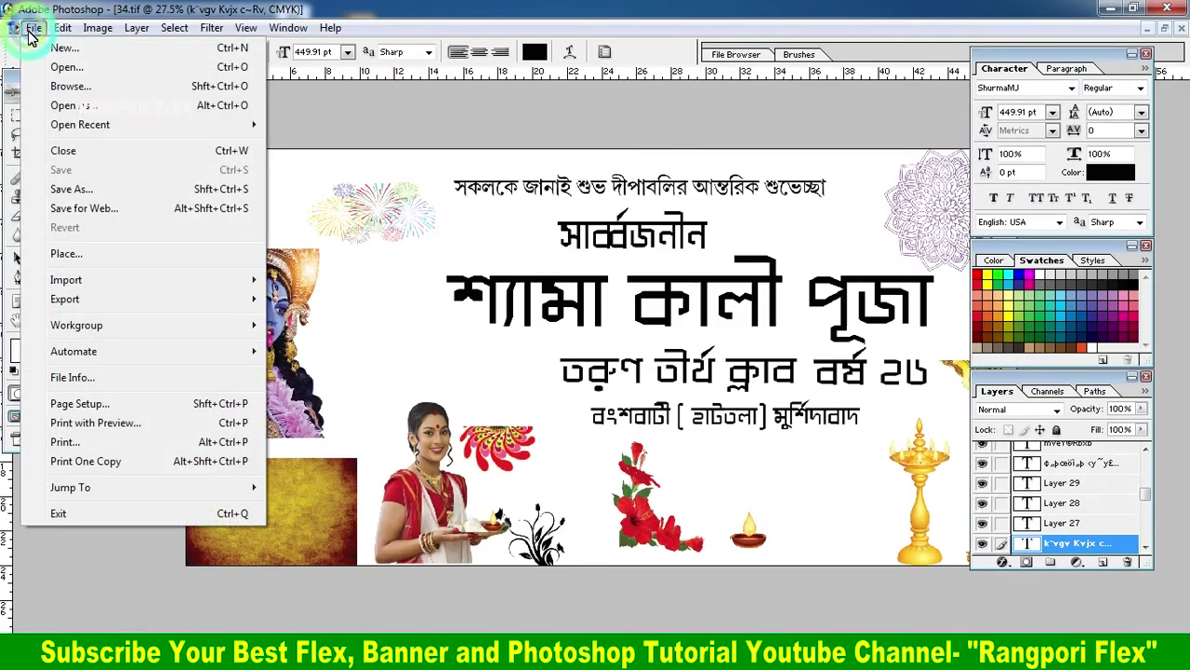
left_click(41, 50)
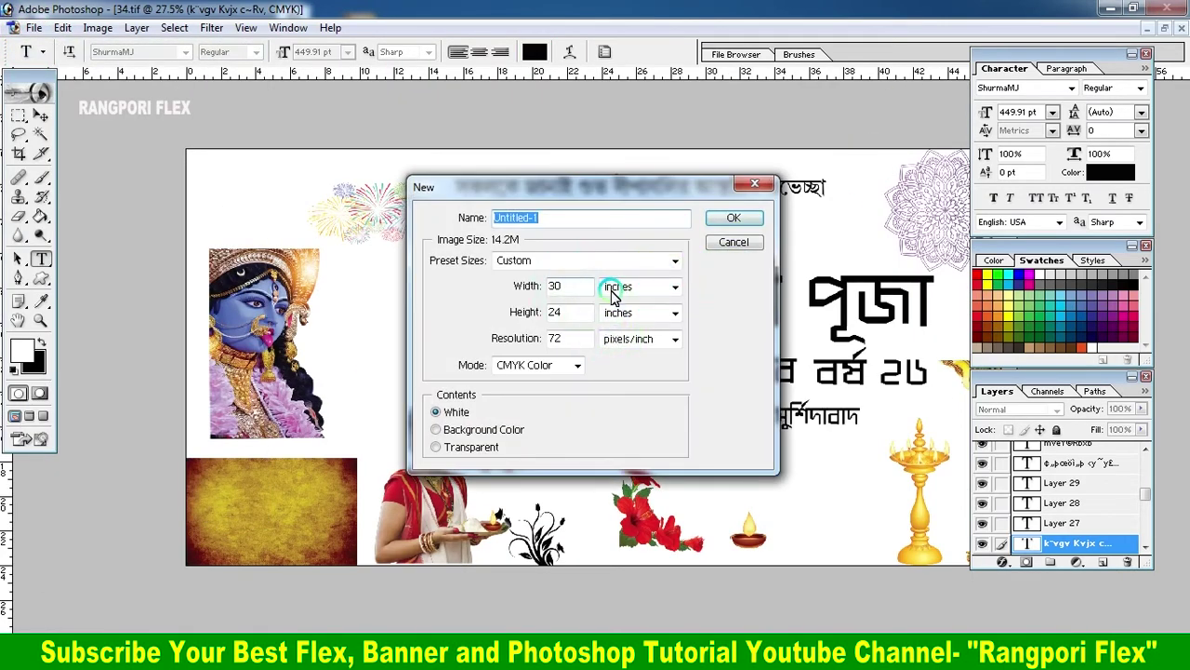
left_click(660, 289)
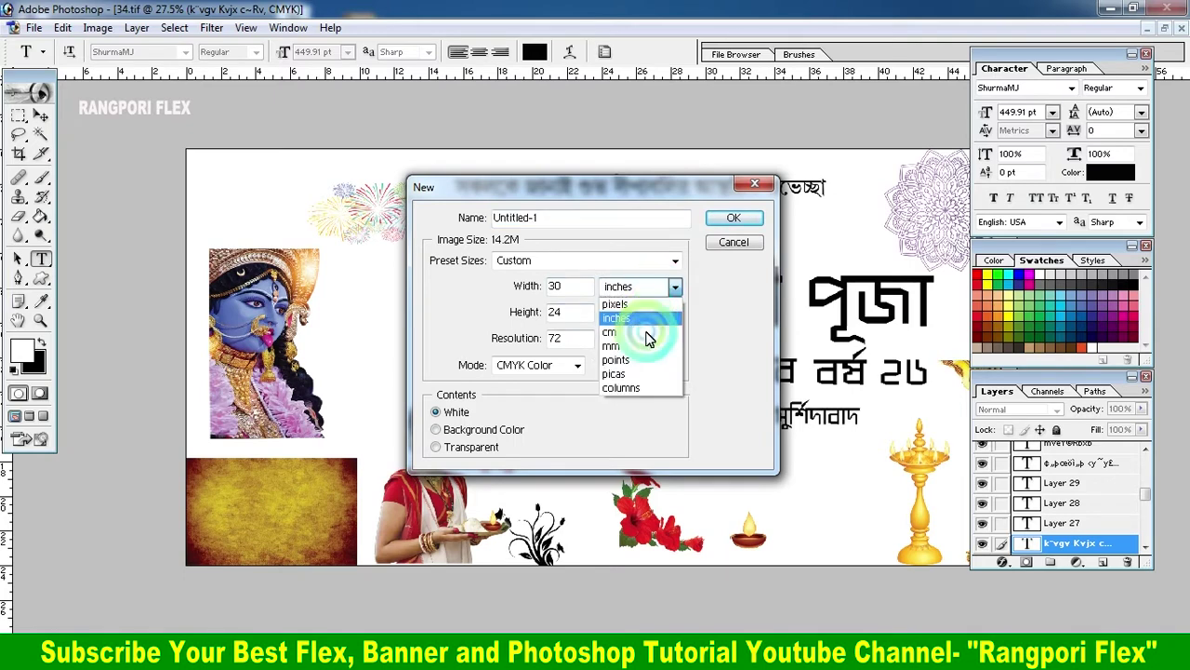
left_click(641, 319)
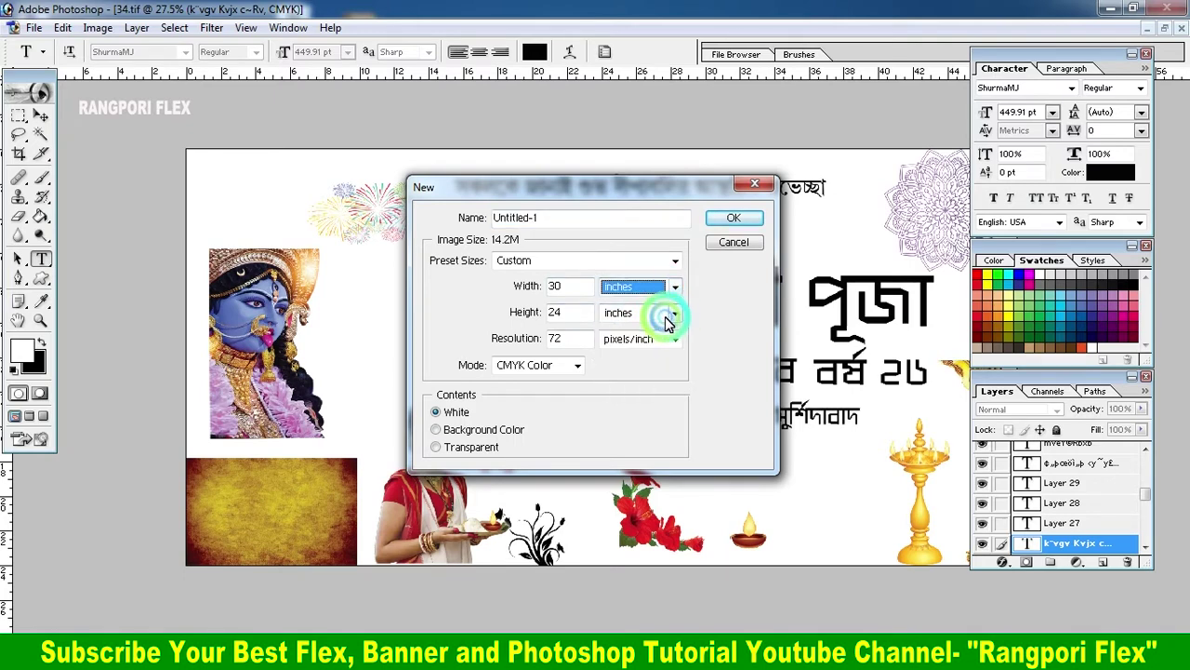
double_click(558, 285)
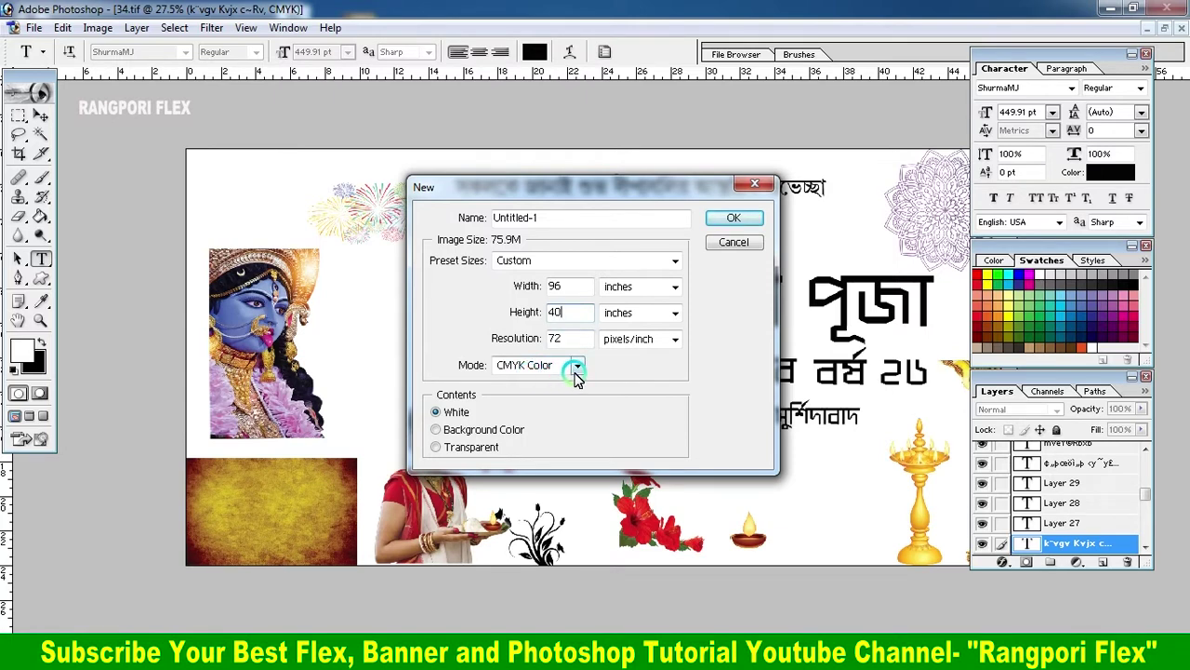
left_click(576, 368)
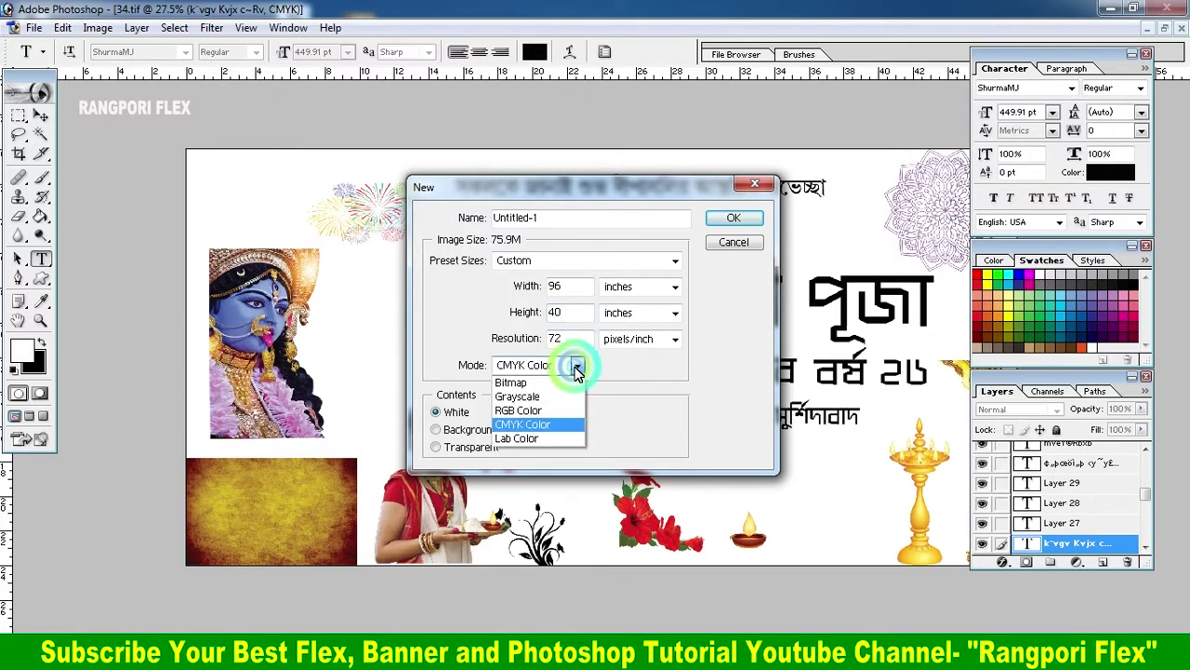
left_click(537, 425)
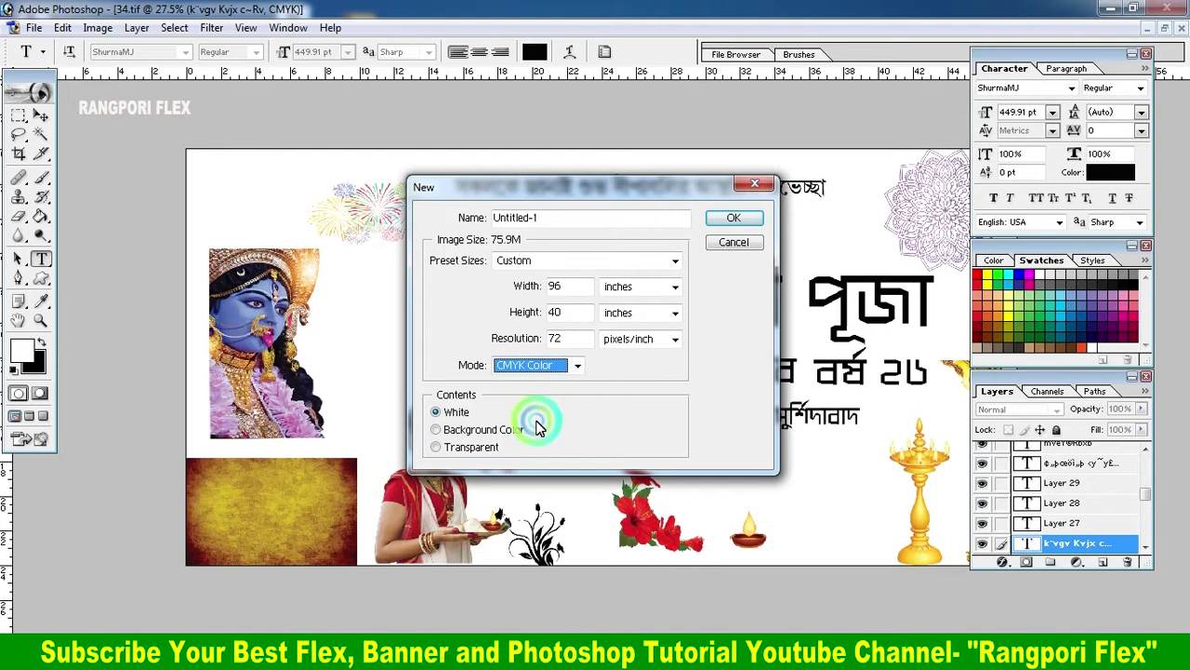
double_click(552, 227)
type("maa")
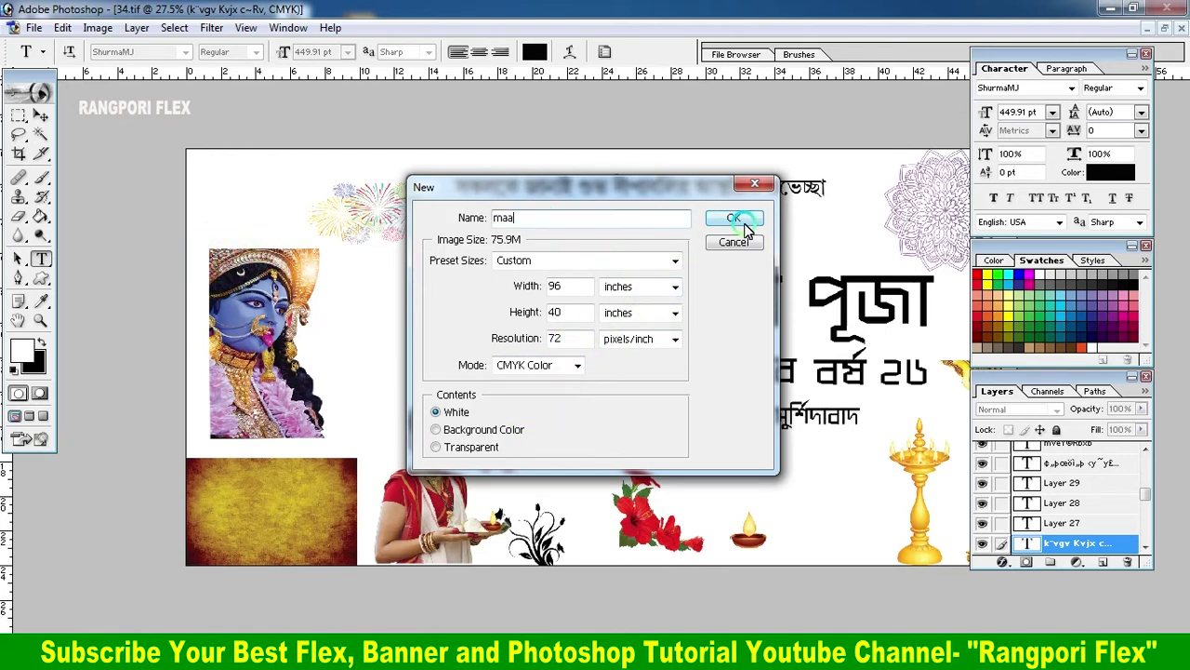
left_click(745, 225)
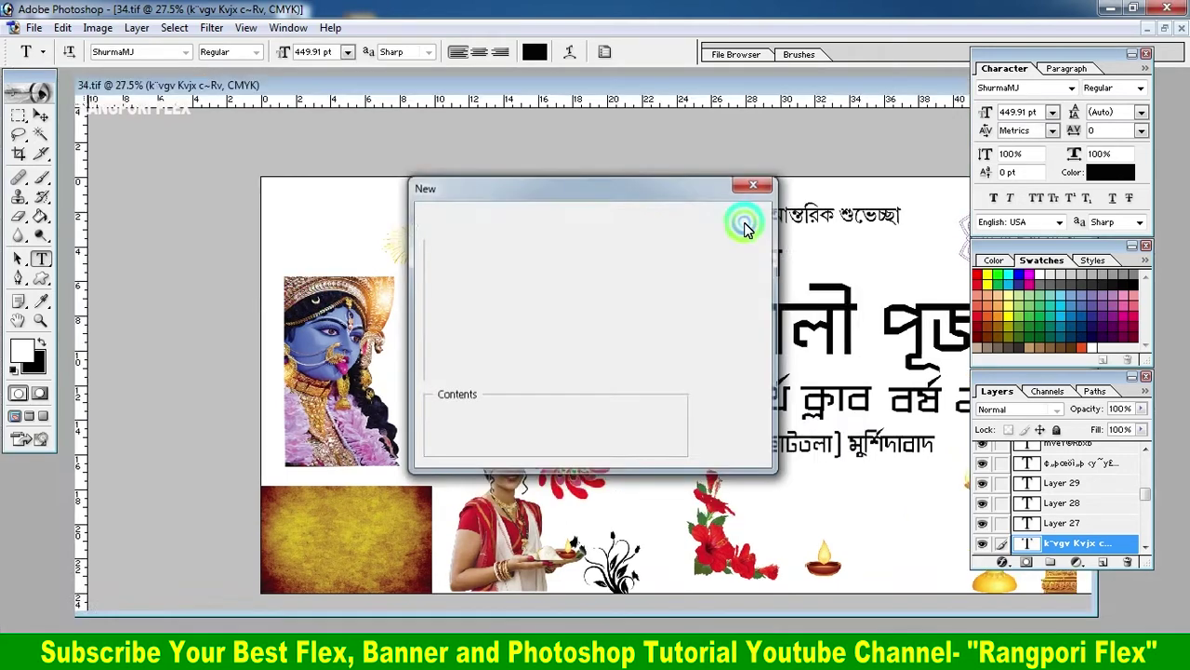
Maximize the maa document window and fit the blank canvas to the screen.
left_click_drag(606, 94, 662, 181)
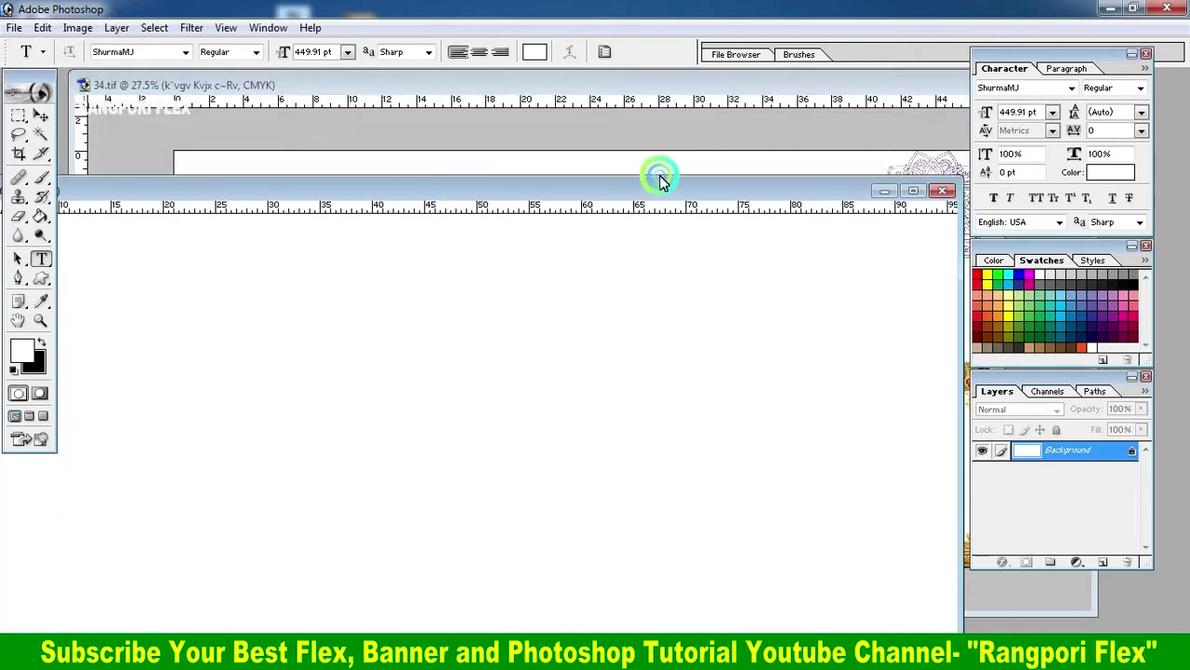
left_click(913, 191)
key("ctrl+0")
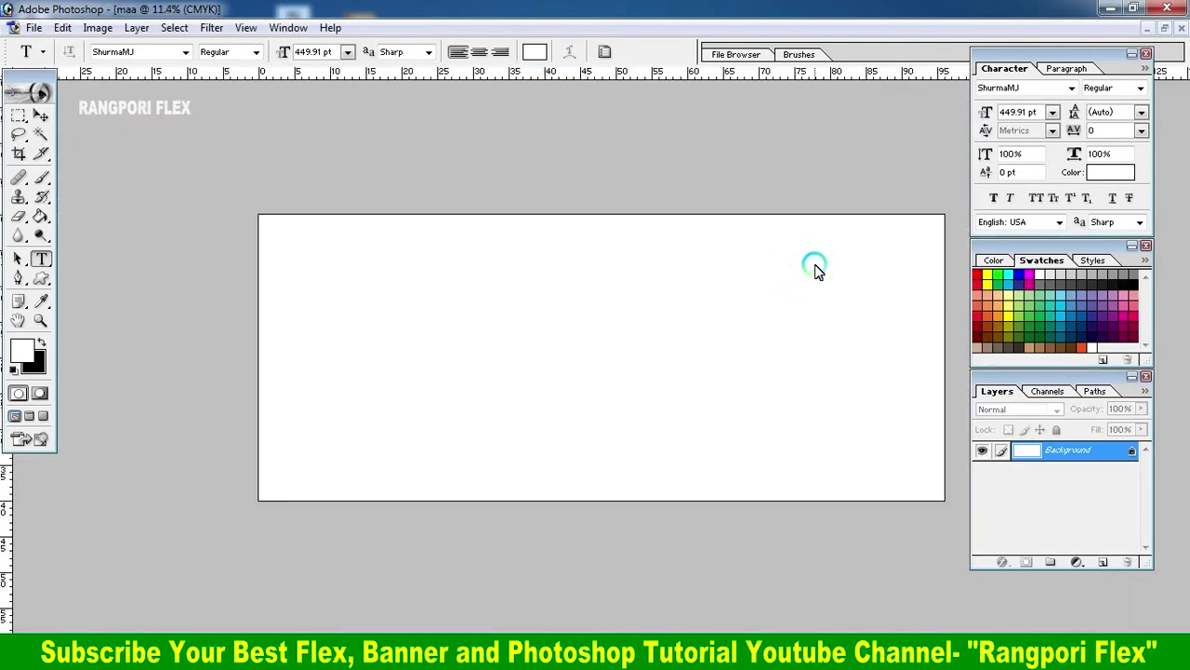
left_click(1164, 29)
left_click(912, 193)
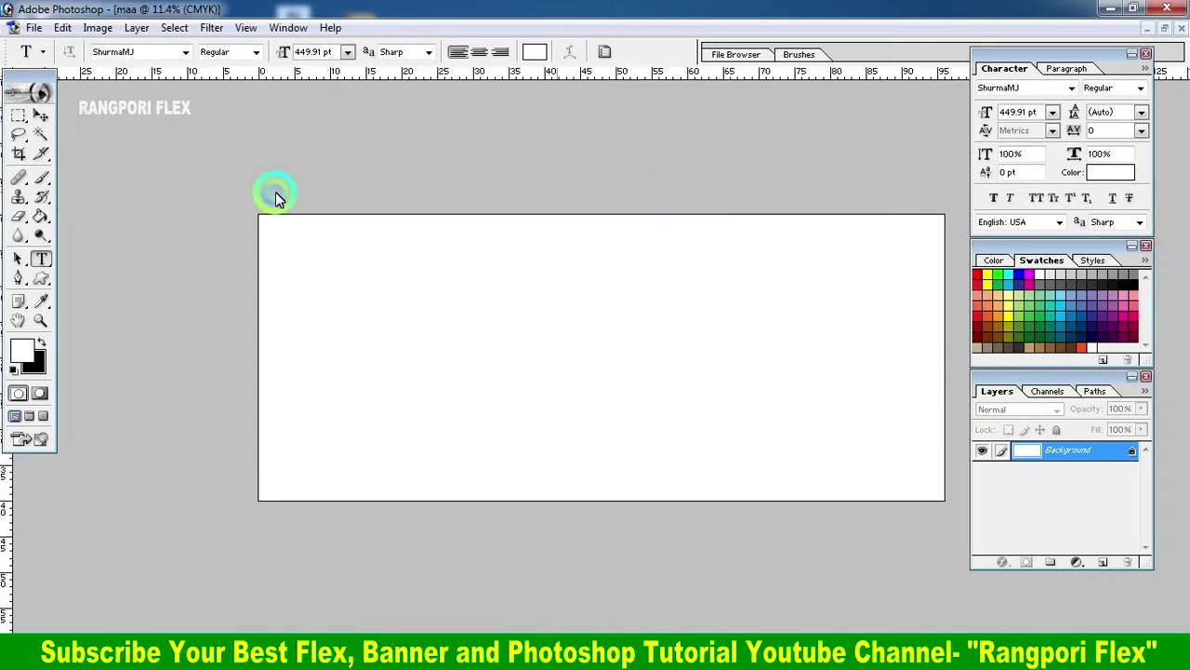
Convert the locked Background into an editable Layer 0.
left_click(40, 117)
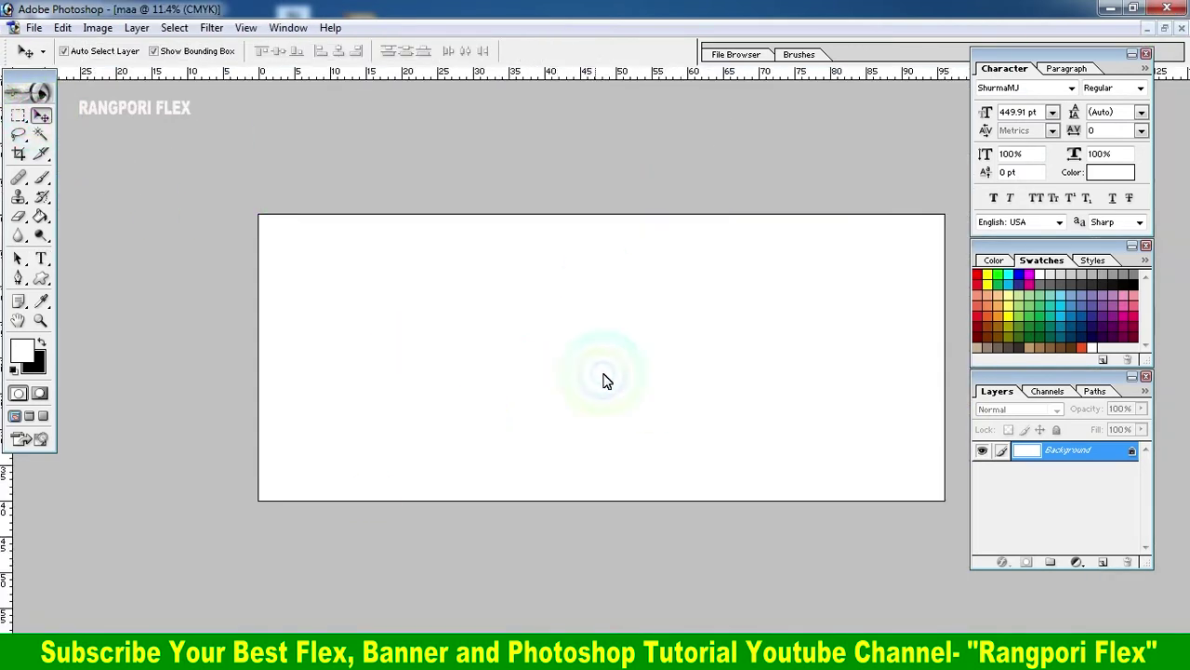
double_click(1070, 451)
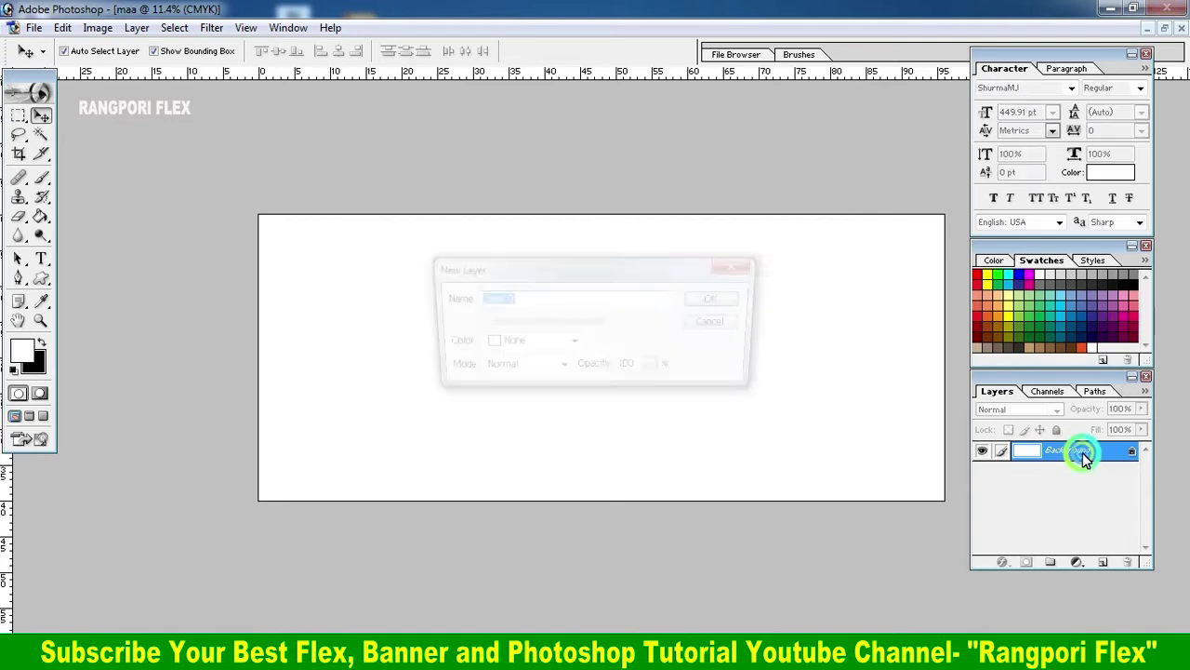
left_click(724, 302)
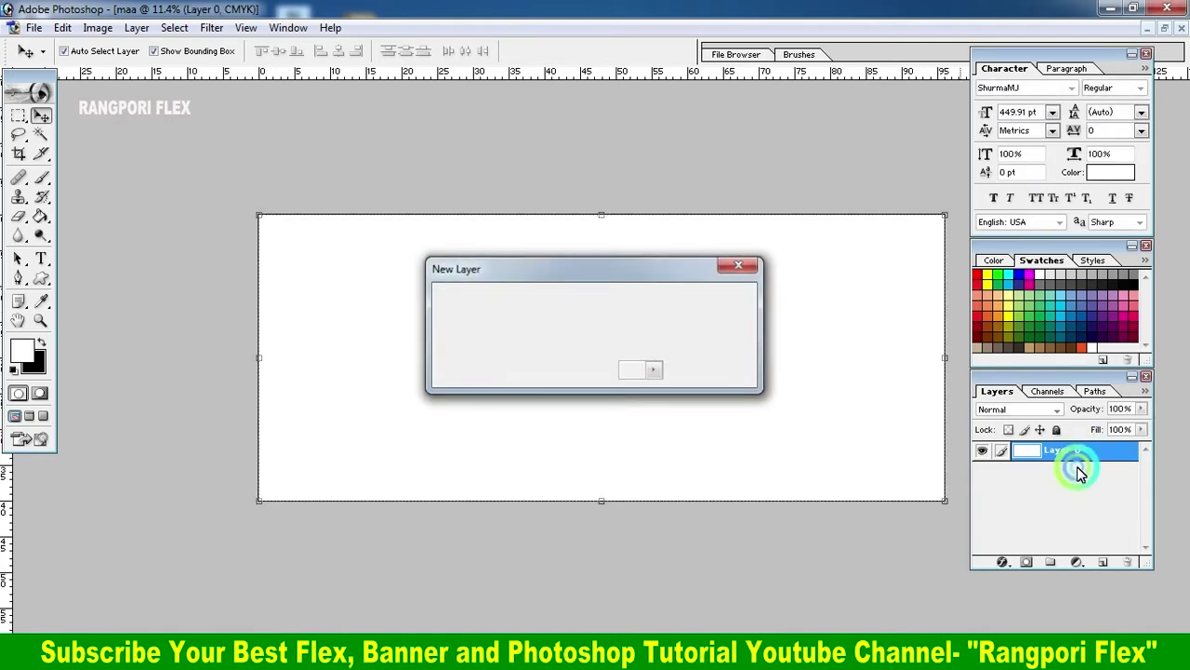
Give Layer 0 a Gradient Overlay with dark red at 16% and yellow at 56%.
left_click(1002, 562)
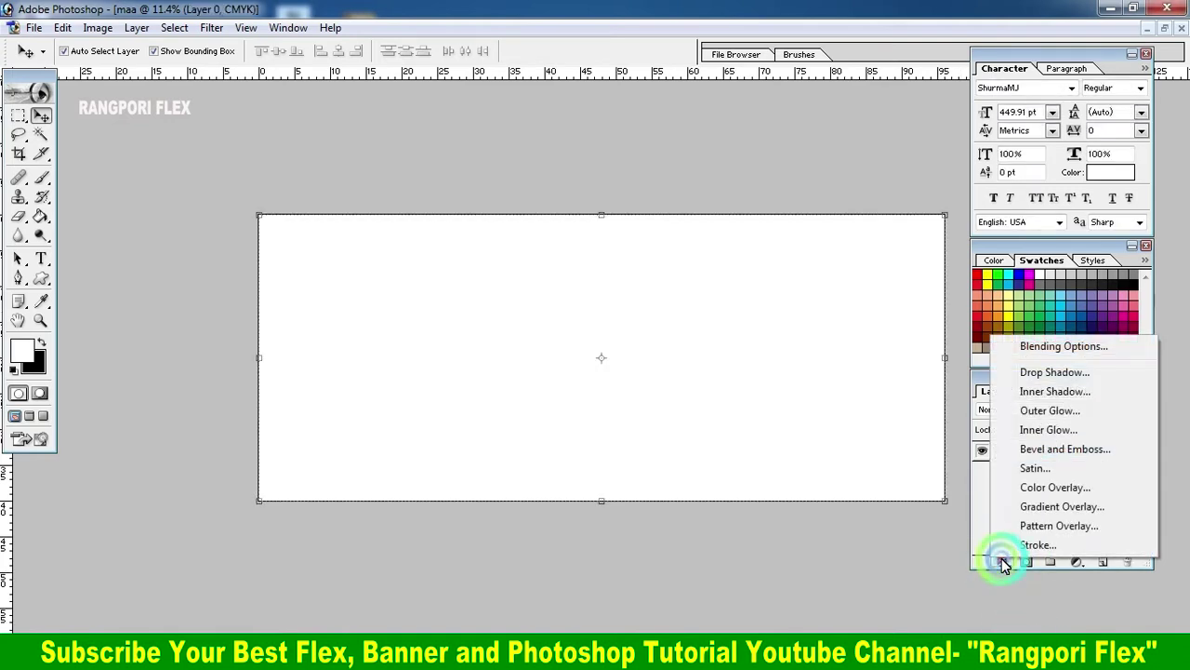
left_click(1048, 508)
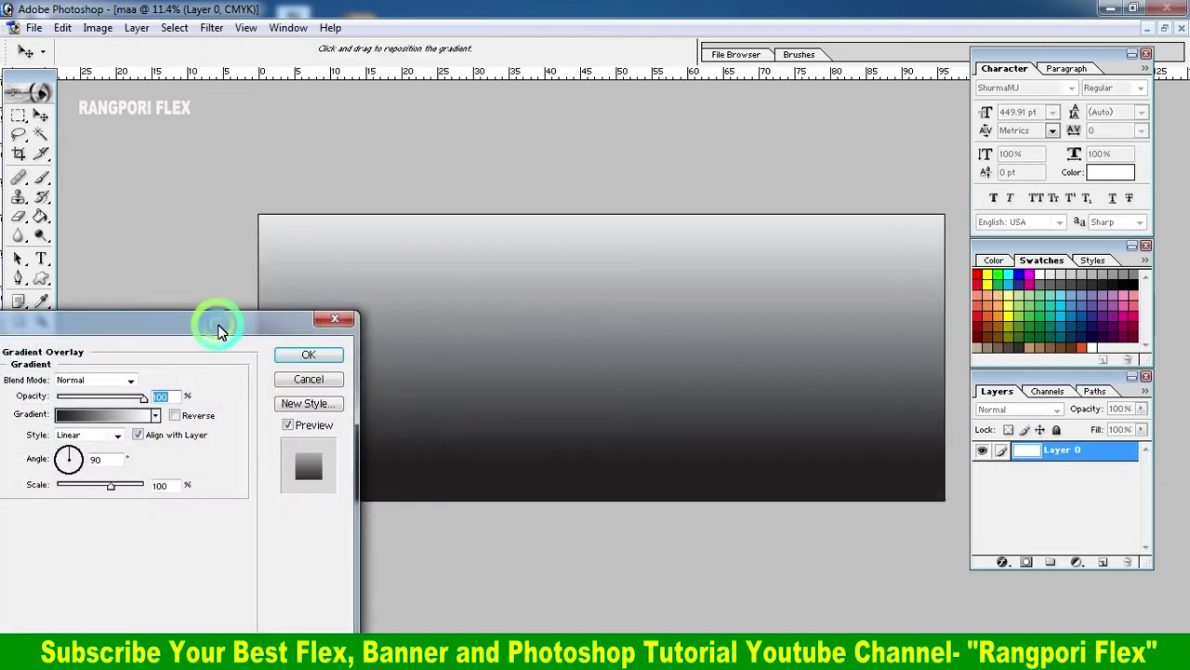
left_click_drag(217, 326, 254, 311)
left_click(181, 397)
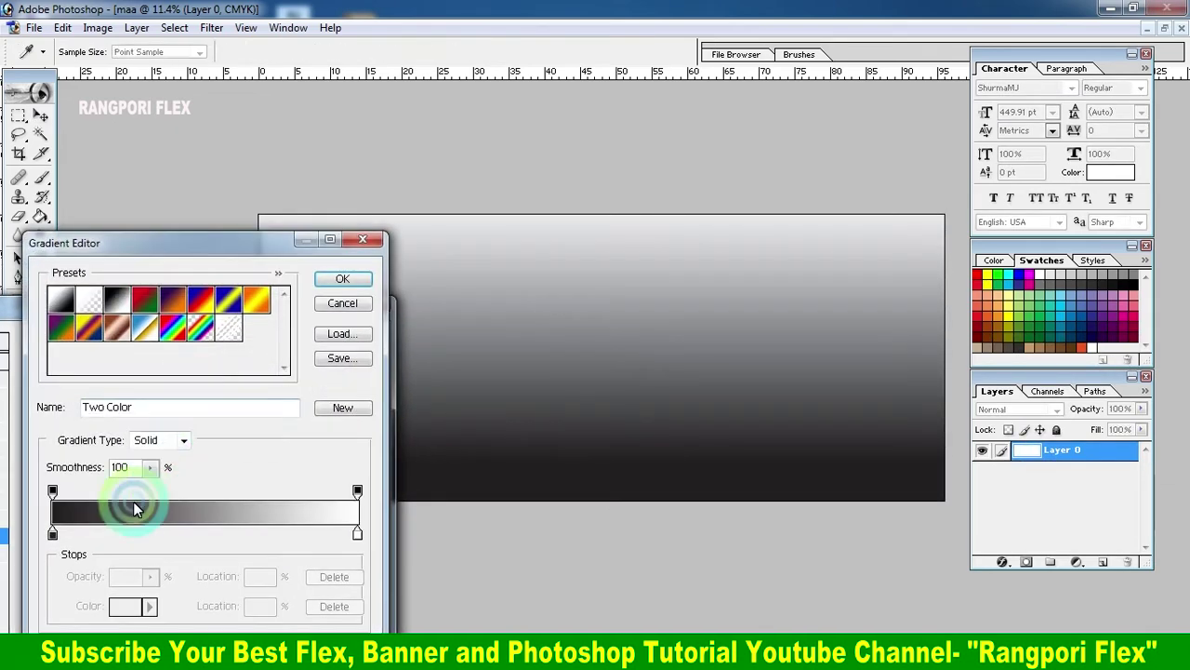
left_click_drag(52, 536, 101, 533)
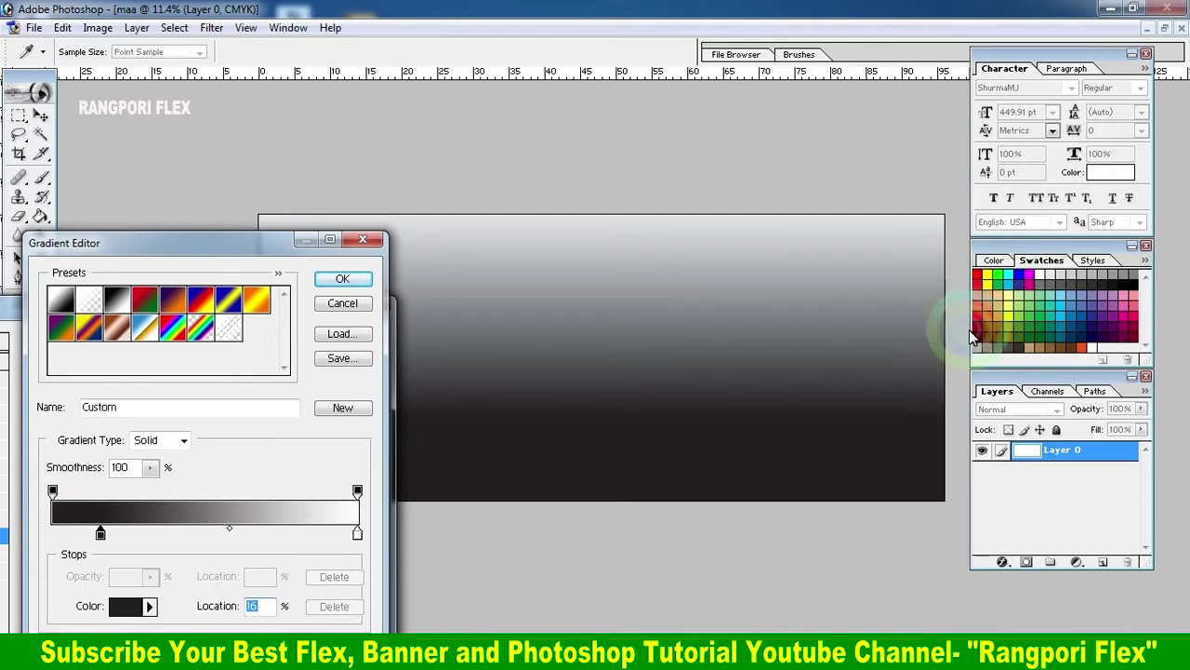
left_click(975, 330)
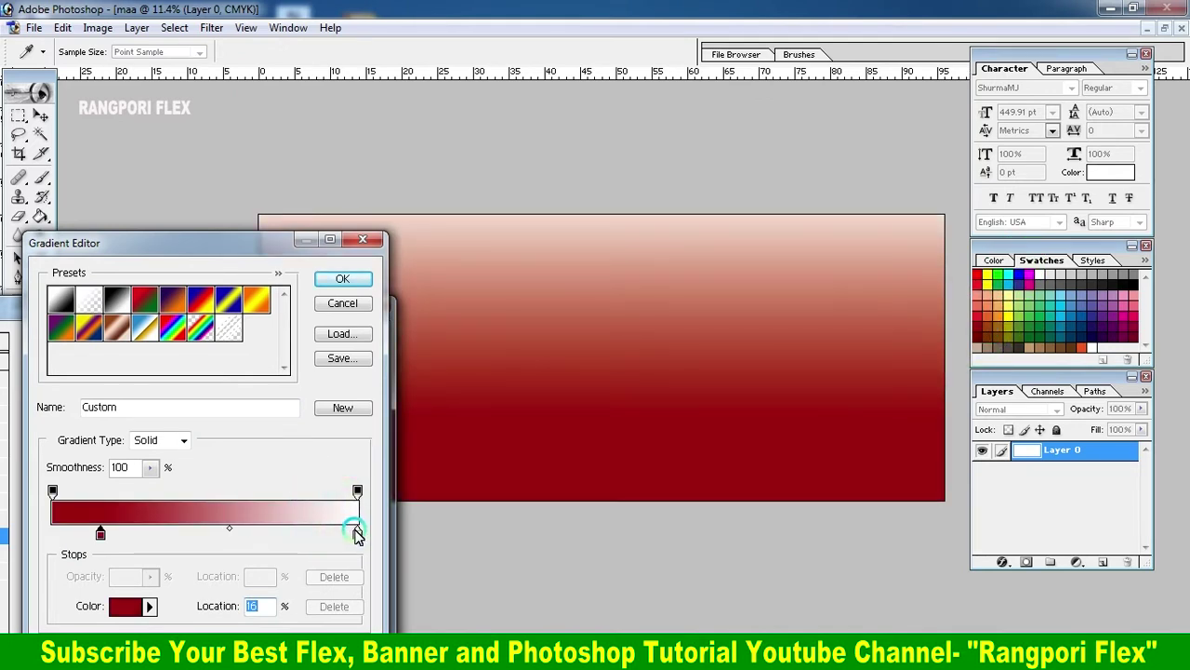
left_click_drag(356, 533, 223, 533)
left_click(987, 276)
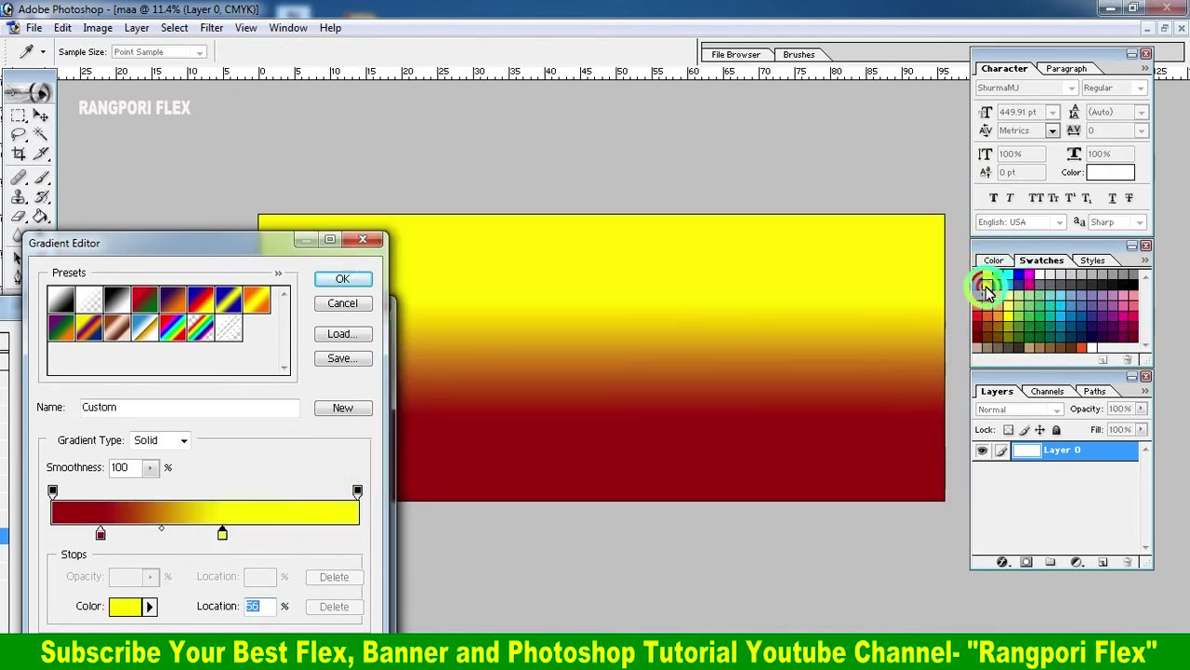
left_click(344, 278)
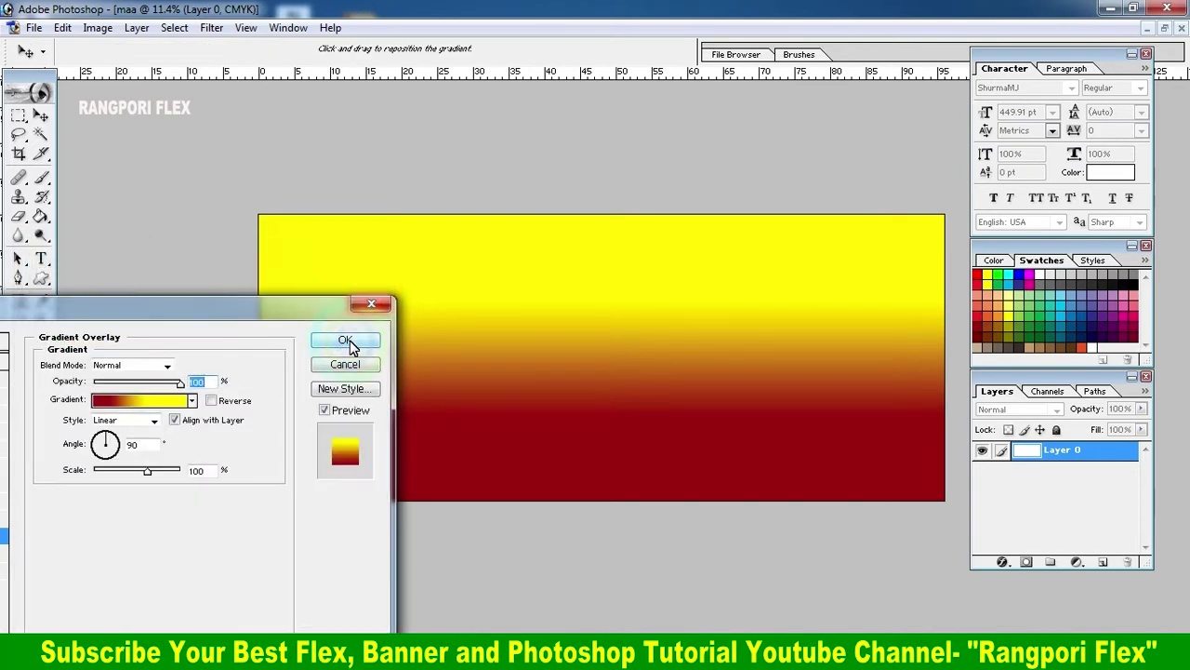
left_click(346, 341)
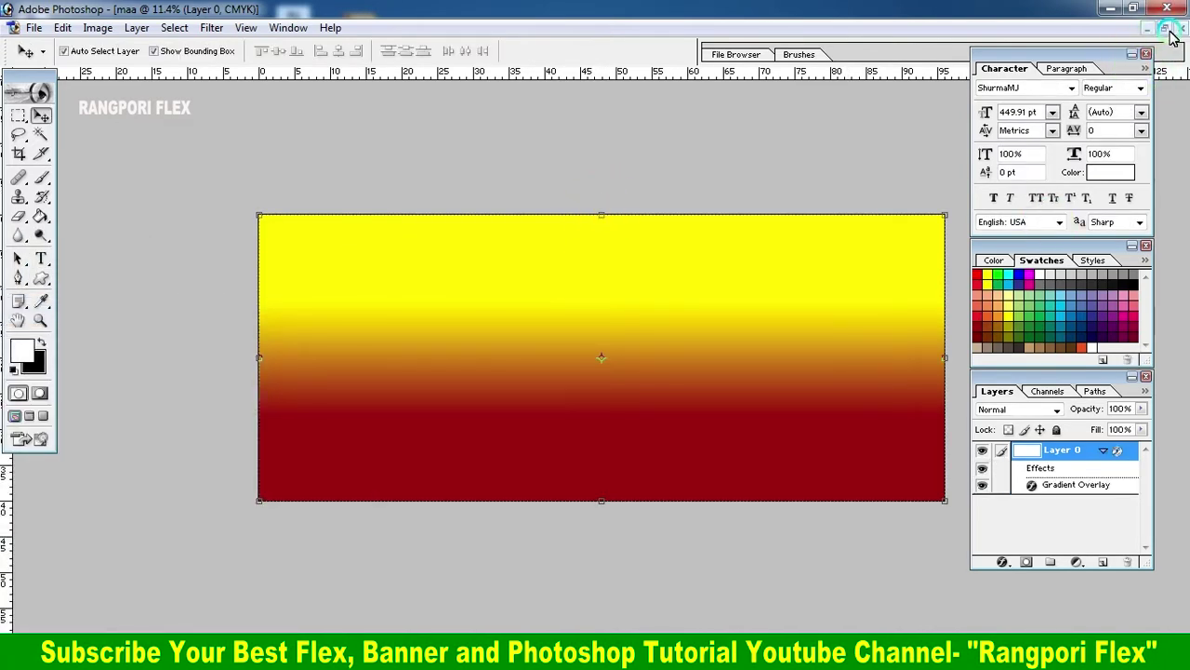
left_click(1164, 28)
Paint a soft magenta glow at the top right on a new Layer 1.
left_click(911, 192)
left_click(21, 354)
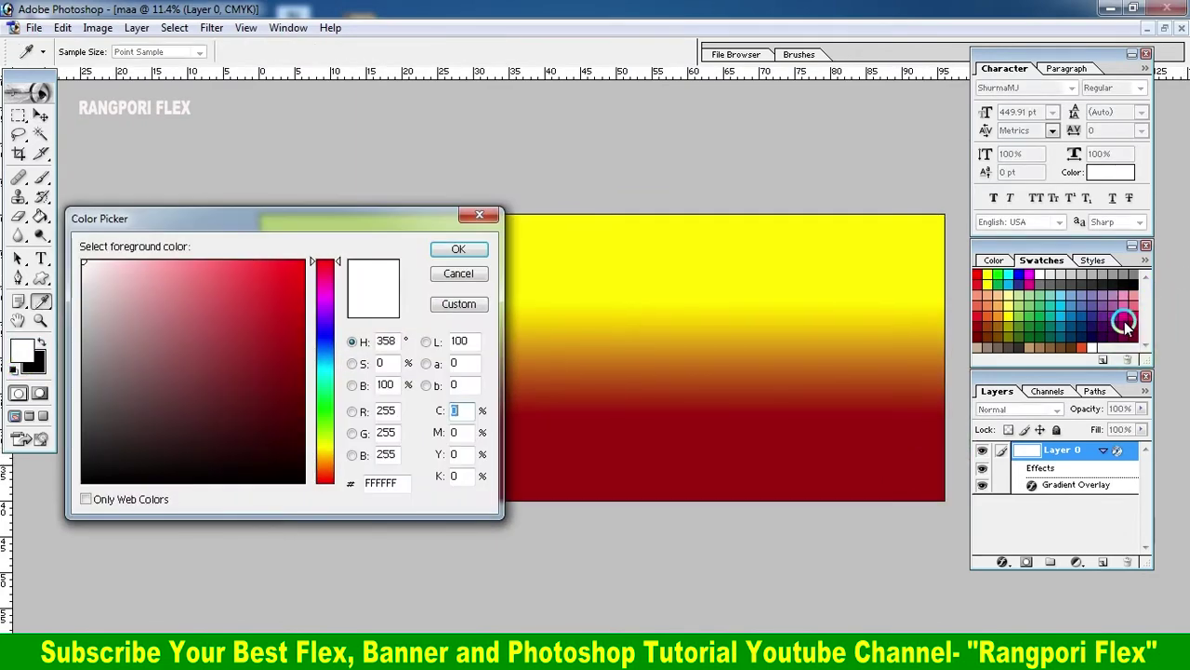
left_click(1125, 321)
left_click(457, 251)
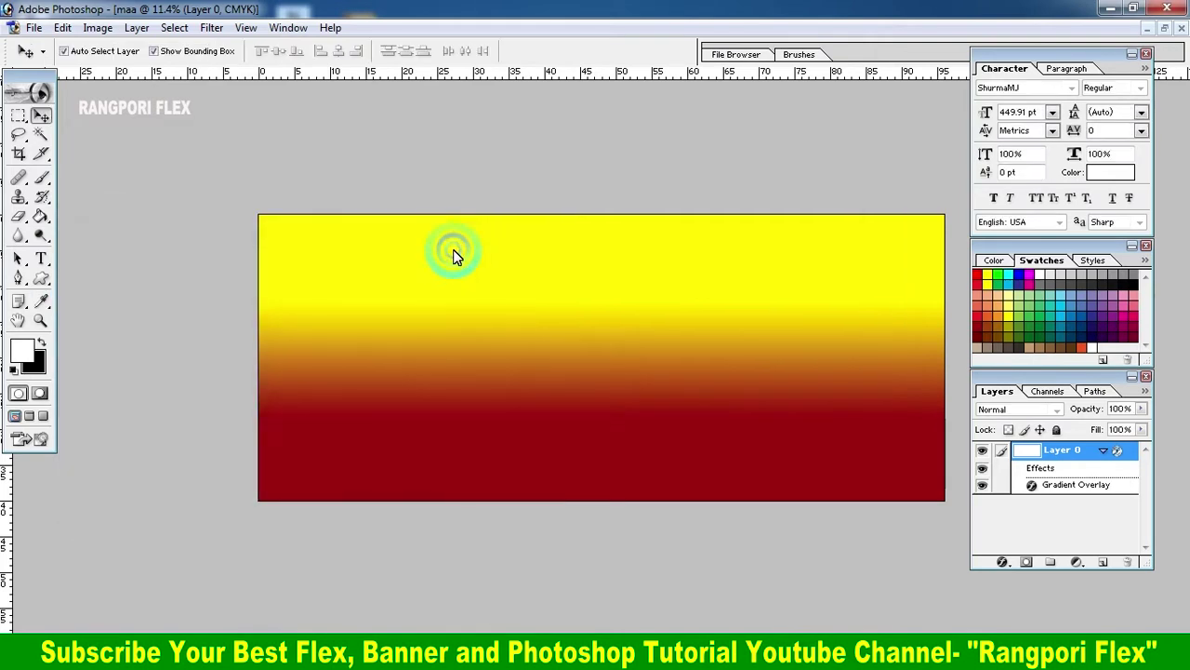
left_click(126, 216)
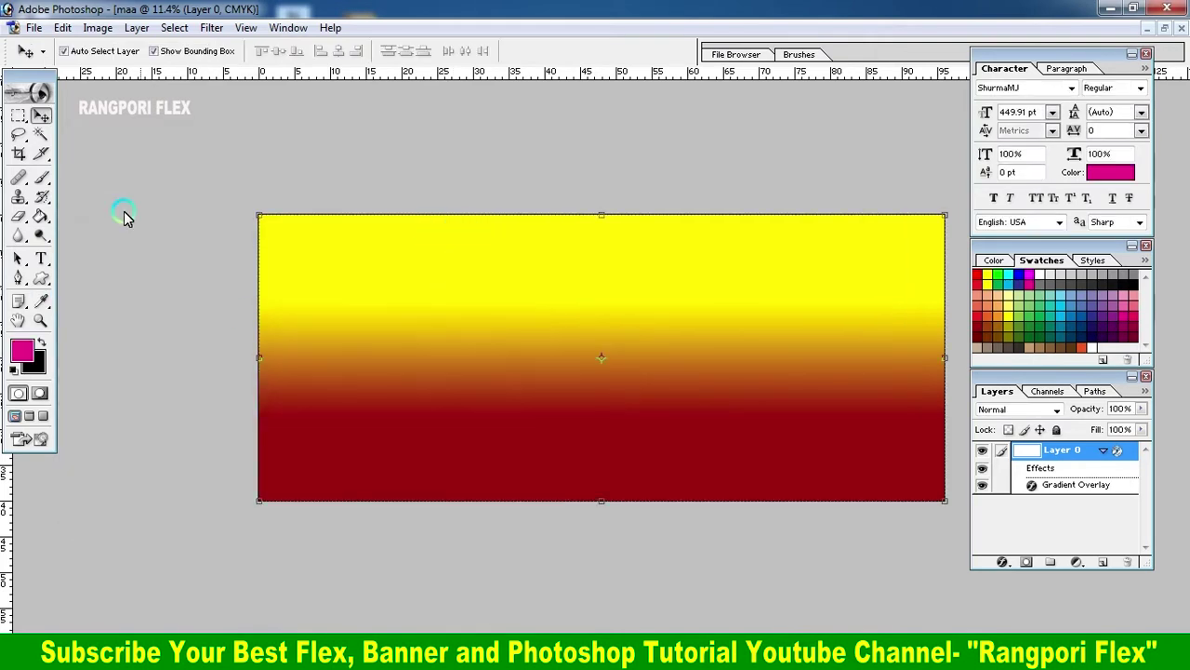
left_click(41, 183)
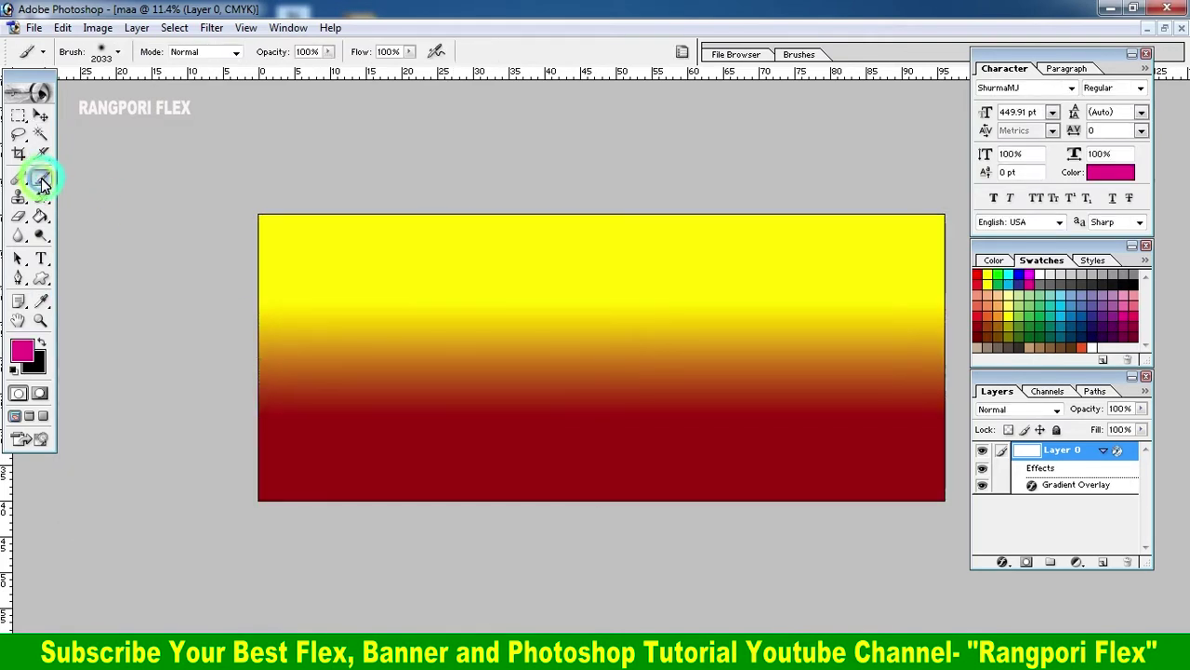
left_click(1105, 564)
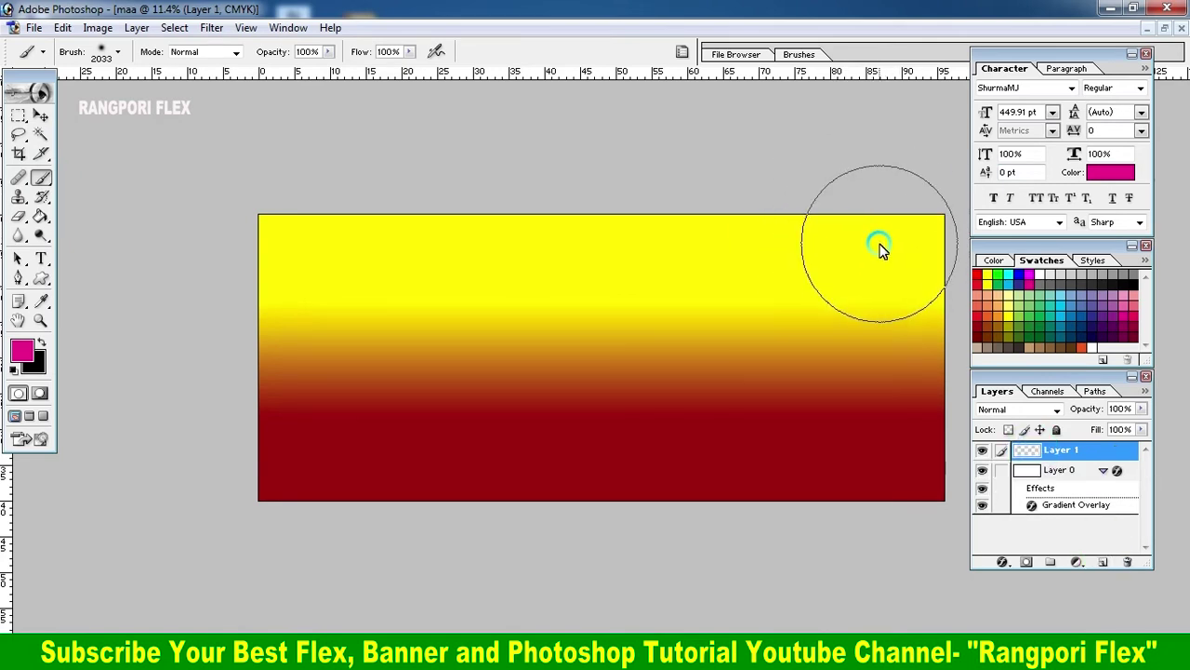
left_click_drag(881, 249, 932, 278)
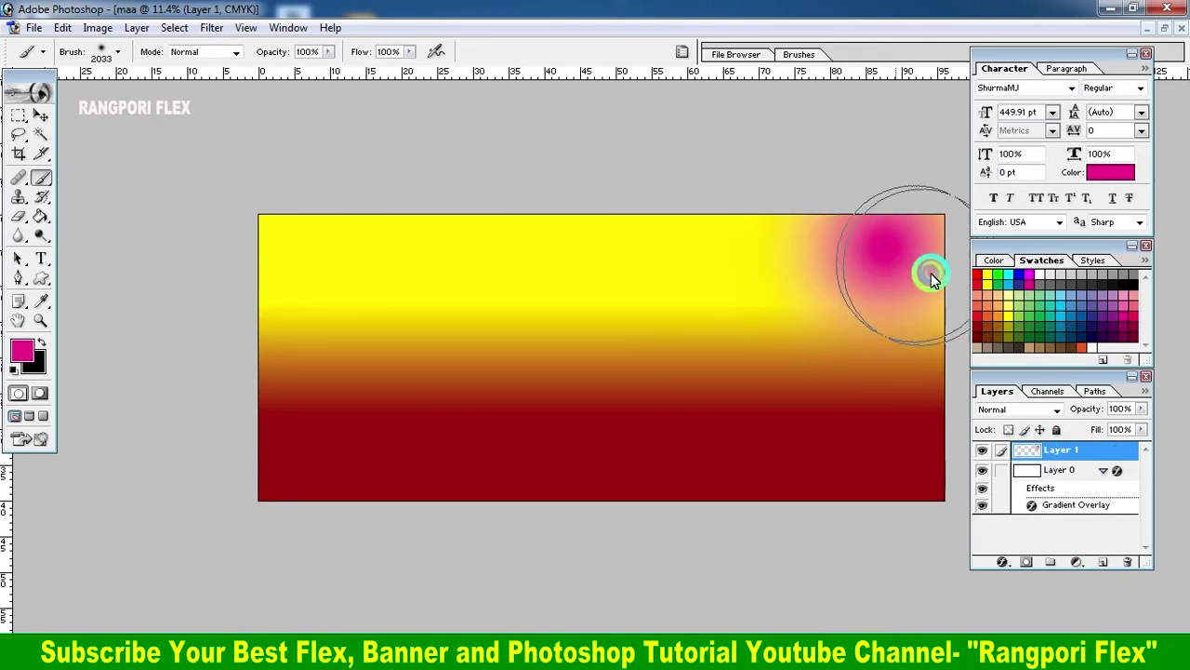
mouse_move(926, 325)
left_mouse_down()
mouse_move(853, 212)
mouse_move(741, 120)
mouse_move(950, 112)
left_mouse_up()
Paint soft red glows at the top centre, lower-right corner and top edge.
left_click(19, 349)
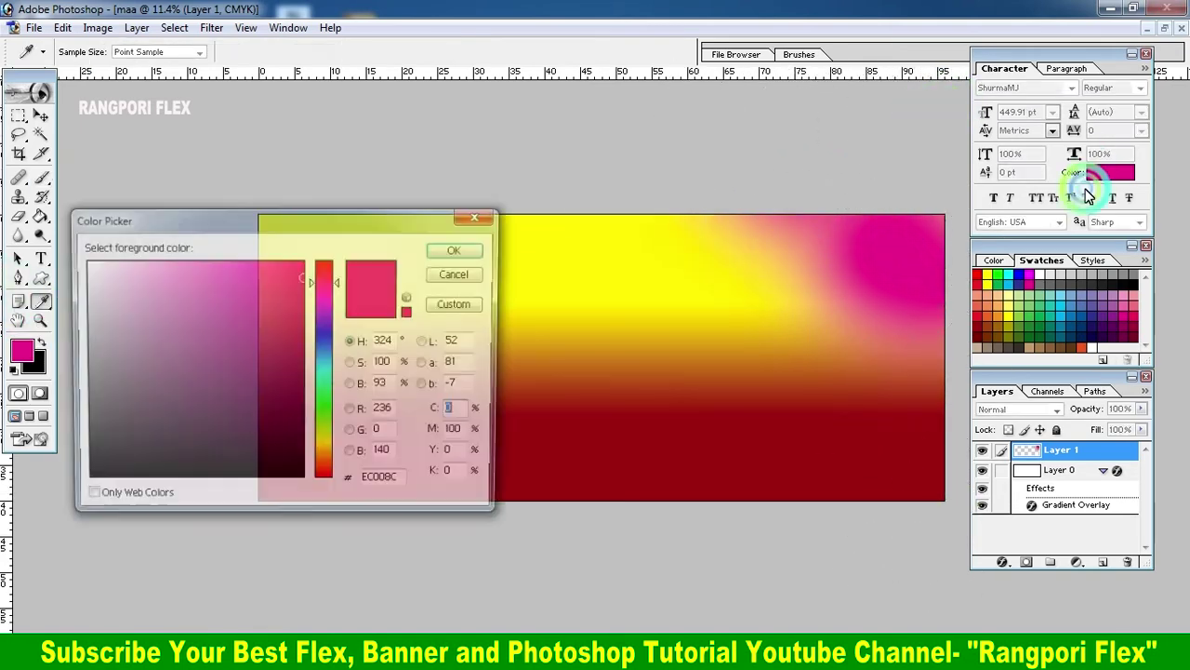
left_click(979, 288)
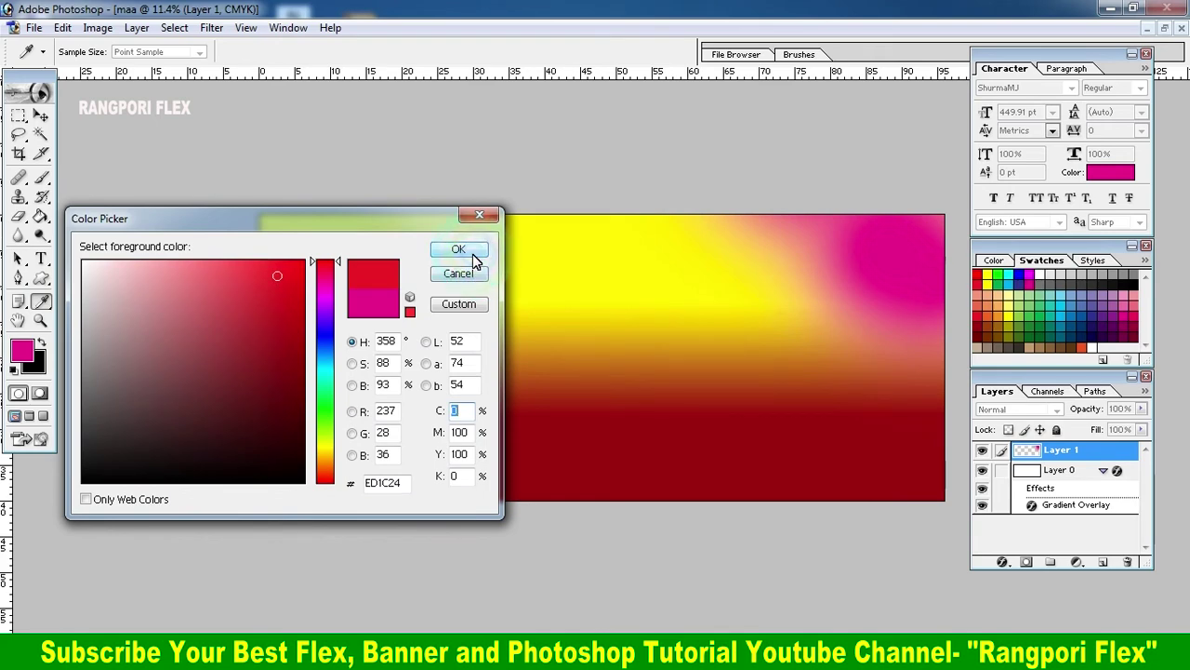
left_click(458, 248)
mouse_move(509, 205)
left_mouse_down()
mouse_move(595, 212)
mouse_move(601, 202)
mouse_move(555, 292)
left_mouse_up()
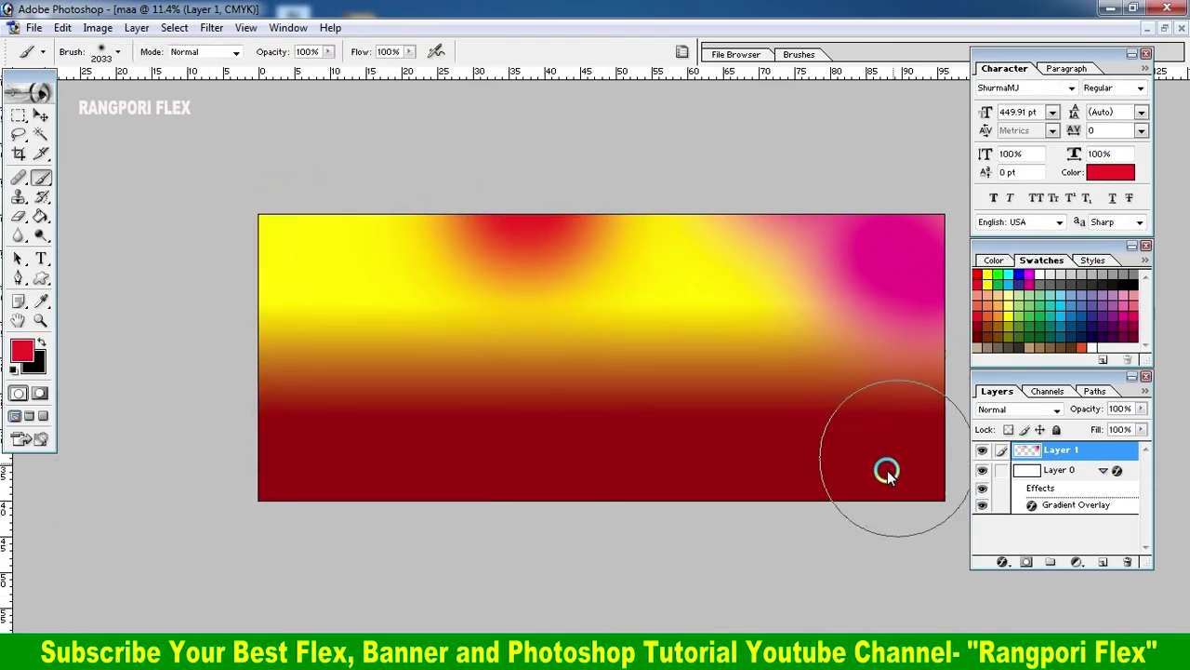
mouse_move(877, 492)
left_mouse_down()
mouse_move(906, 468)
mouse_move(837, 530)
mouse_move(713, 545)
left_mouse_up()
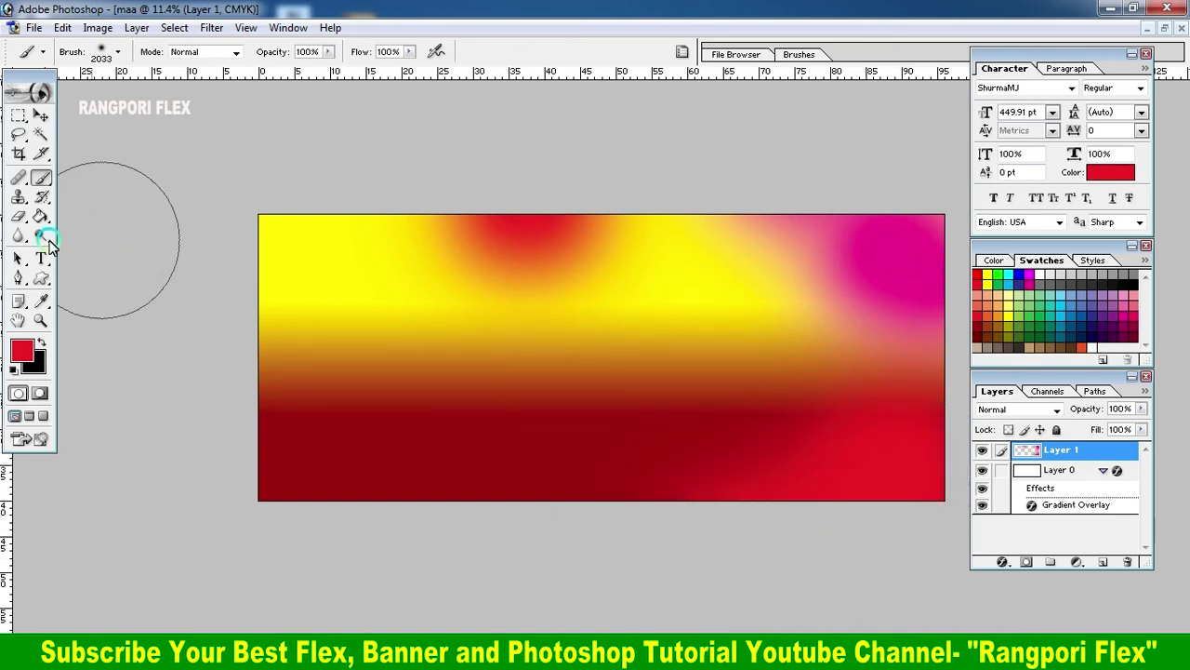
left_click(624, 212)
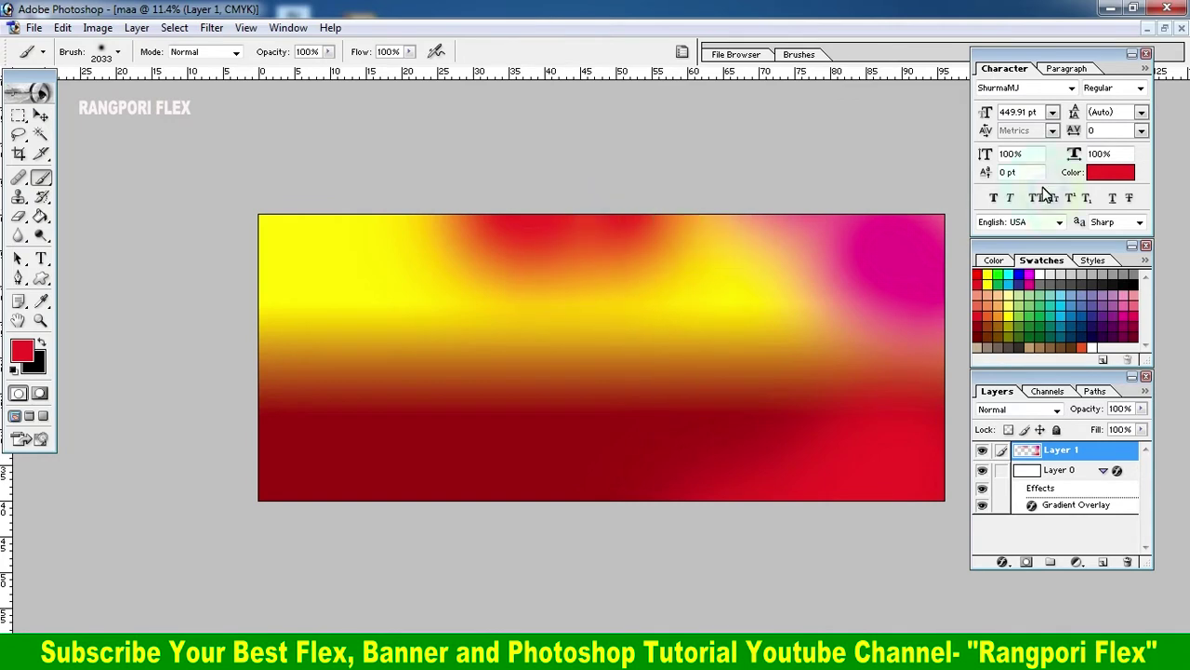
Stretch Layer 1 leftward and the Layer 0 gradient downward with Free Transform.
left_click(40, 114)
mouse_move(447, 372)
left_mouse_down()
mouse_move(524, 364)
mouse_move(400, 364)
left_mouse_up()
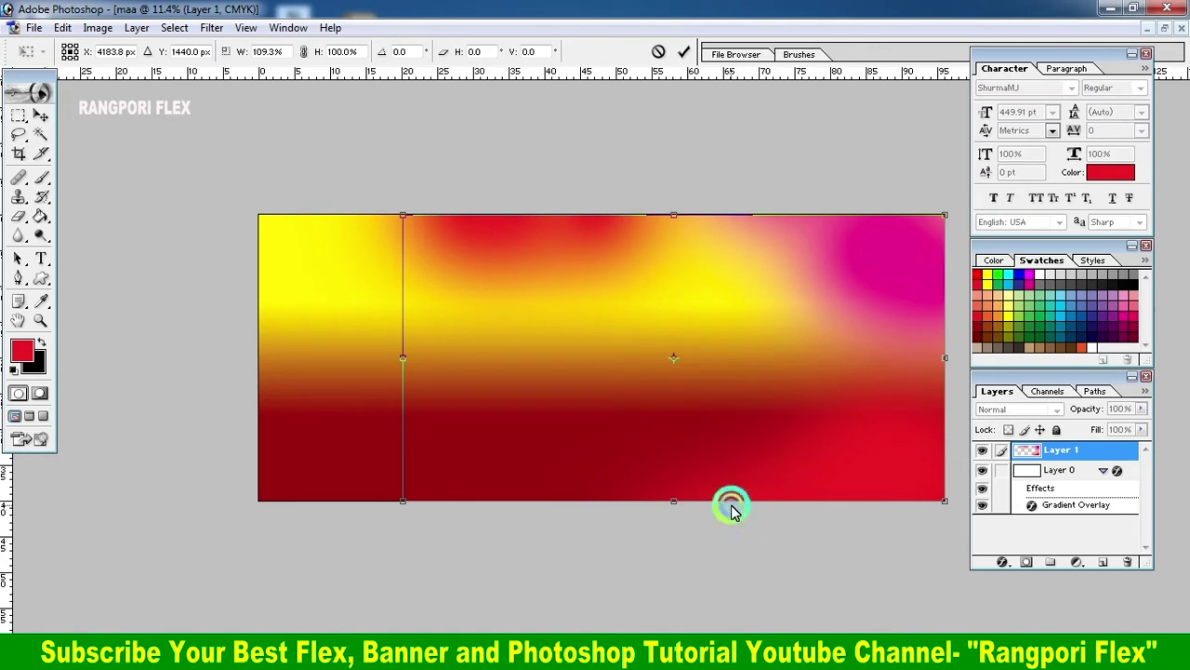
left_click(684, 52)
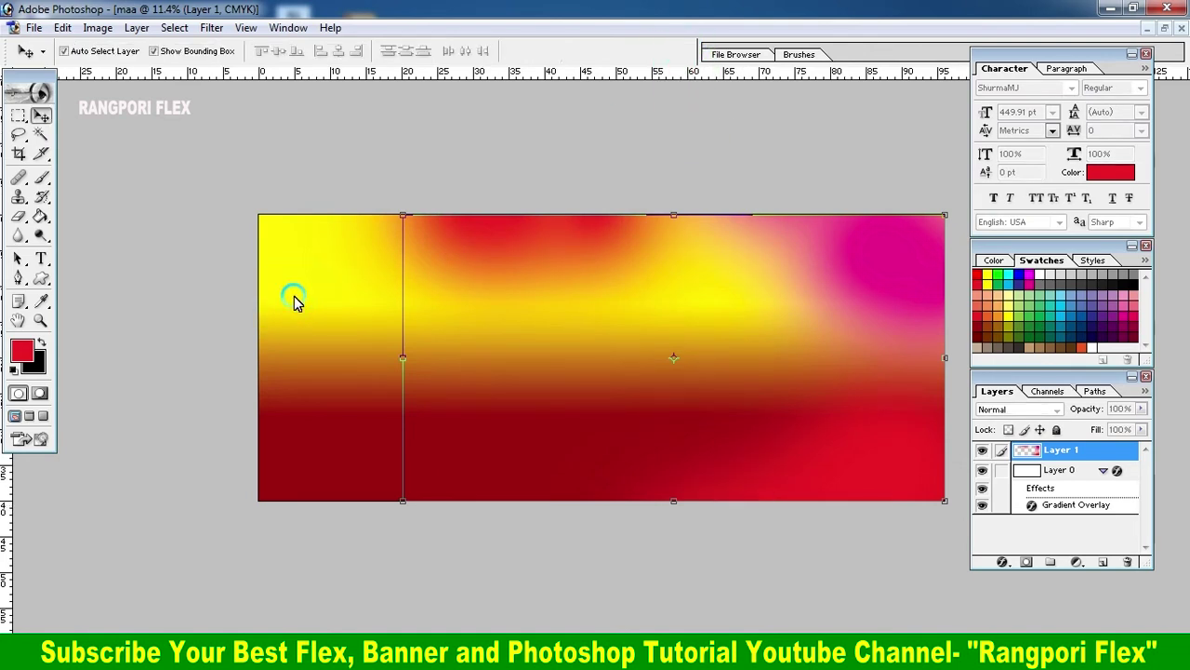
left_click(294, 298)
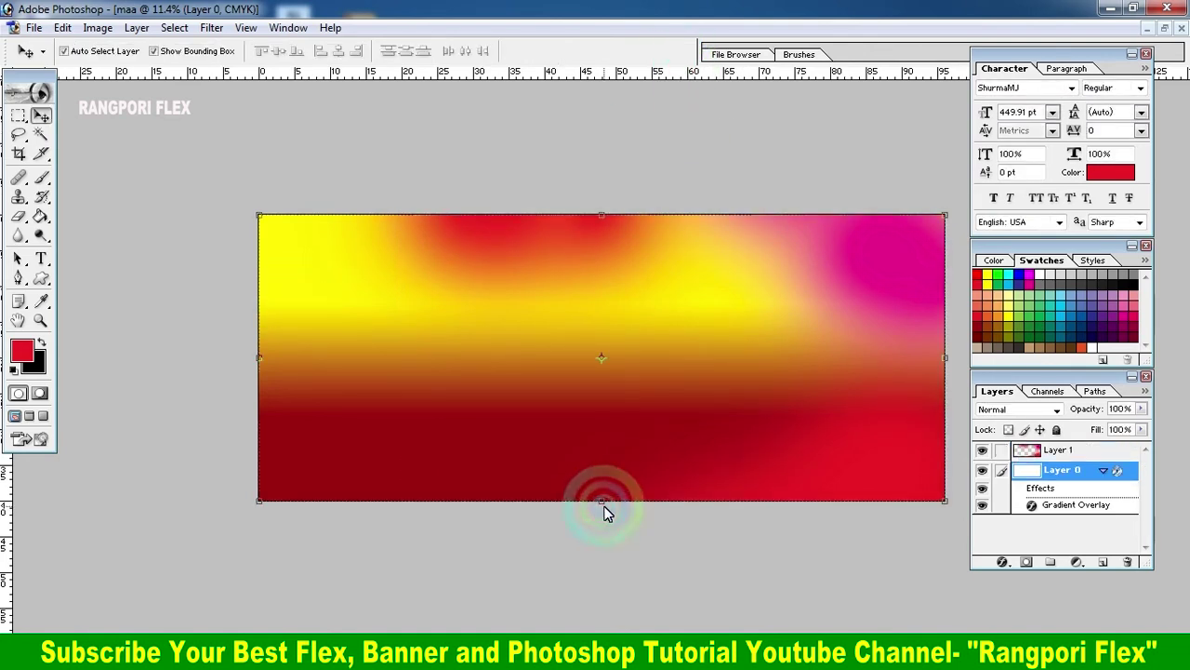
left_click_drag(604, 502, 606, 574)
left_click(684, 51)
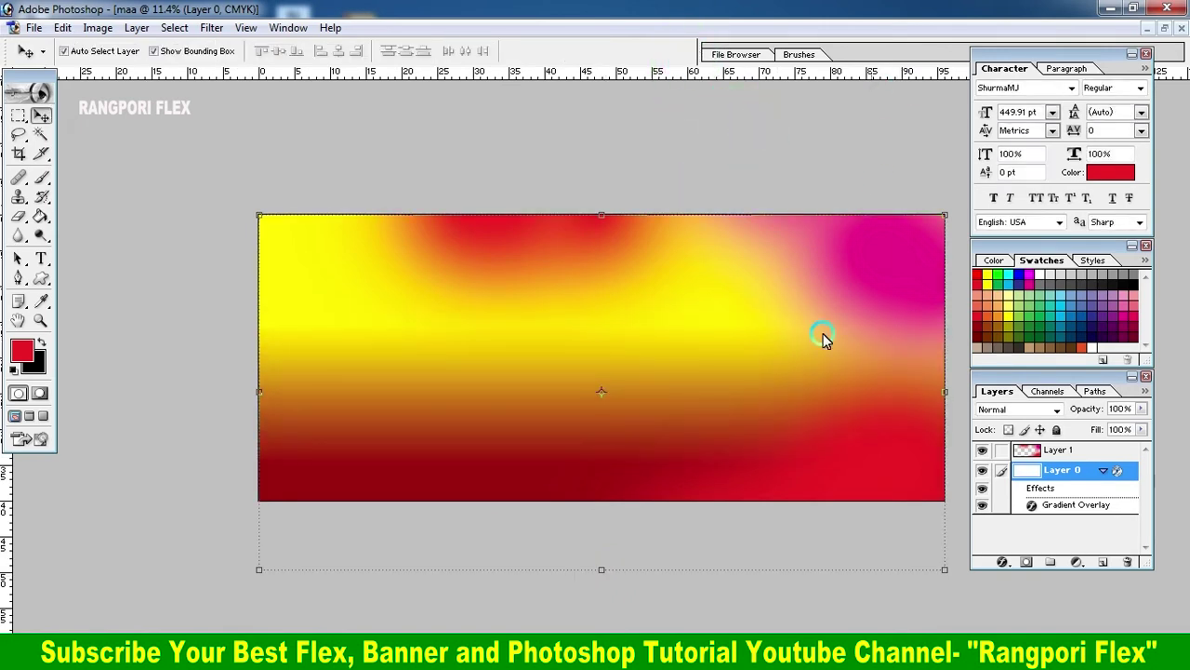
left_click(1164, 29)
Drag the Kali image from the reference banner into the maa document.
left_click(152, 133)
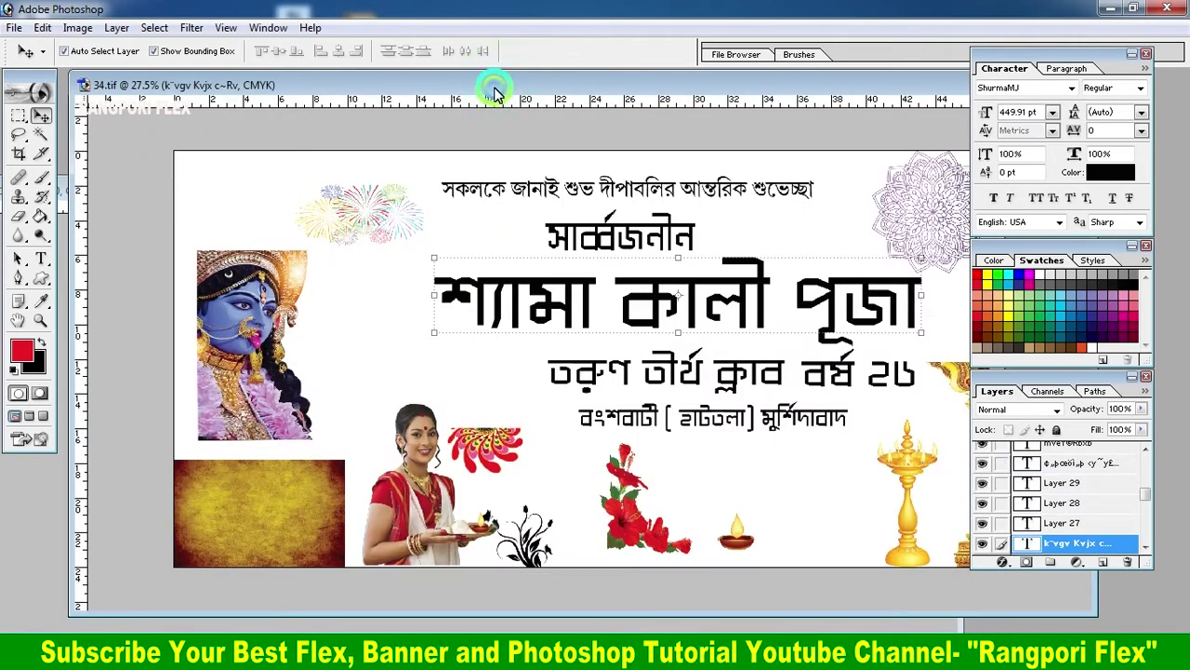
left_click_drag(493, 93, 931, 117)
left_click_drag(698, 362, 626, 439)
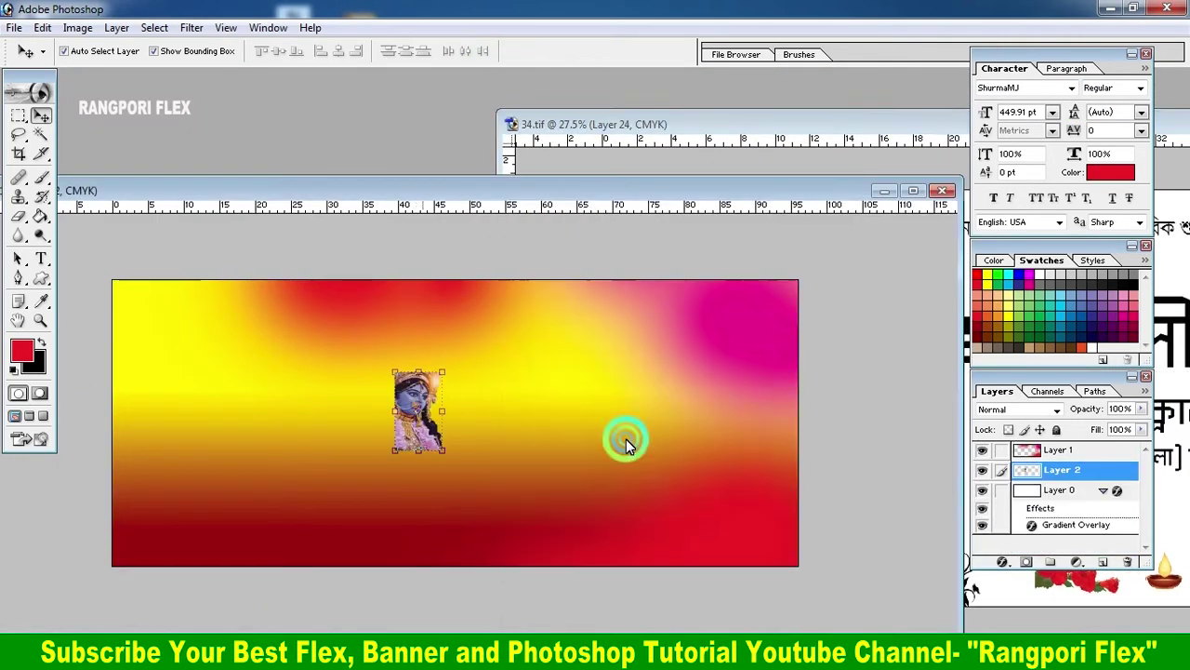
left_click_drag(793, 192, 354, 149)
left_click(810, 399)
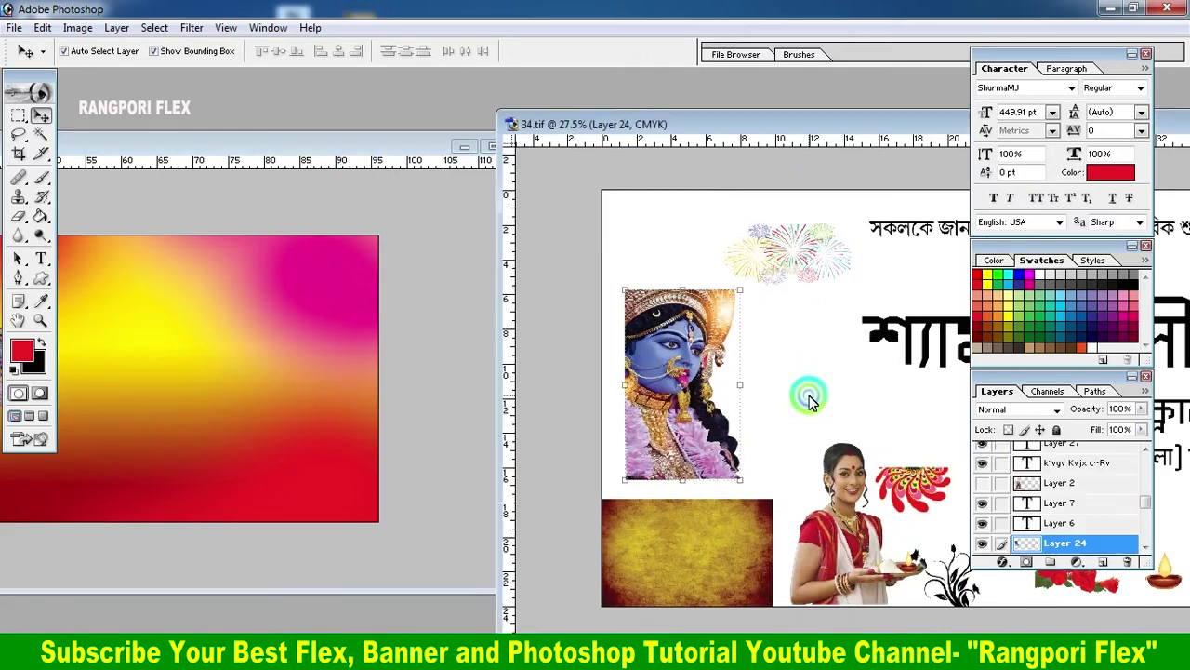
key("ctrl+t")
left_click(681, 53)
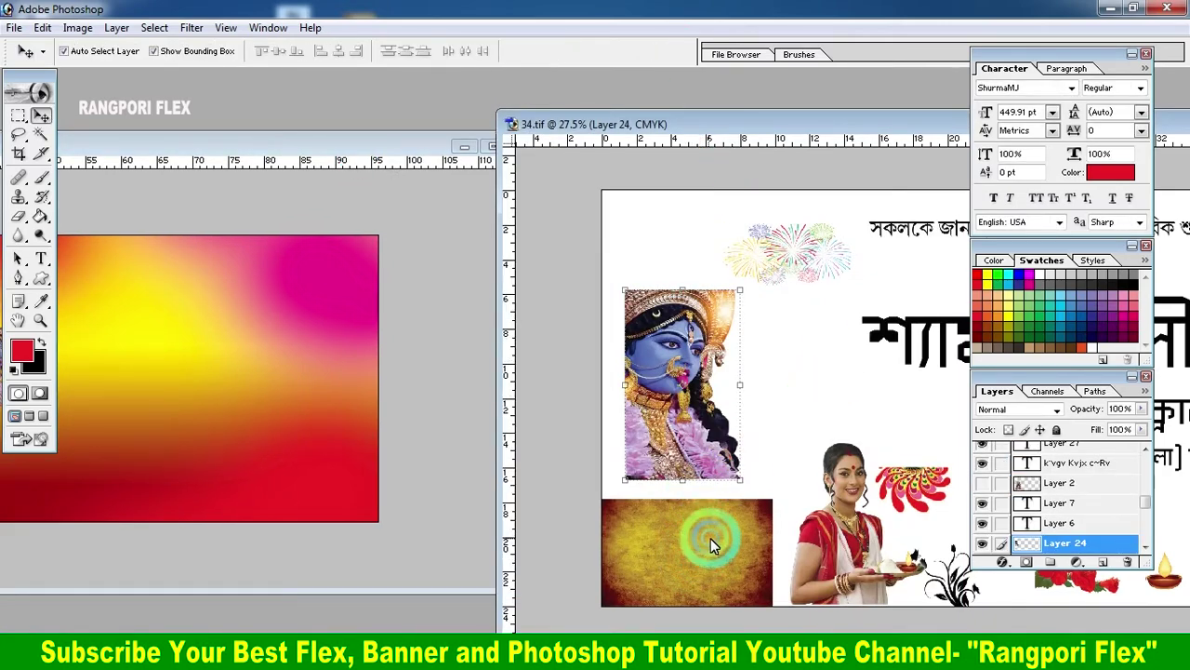
Copy the texture patch, woman with thali and mandala into the maa document.
left_click_drag(712, 539, 199, 432)
left_click_drag(841, 521, 330, 395)
left_click(640, 124)
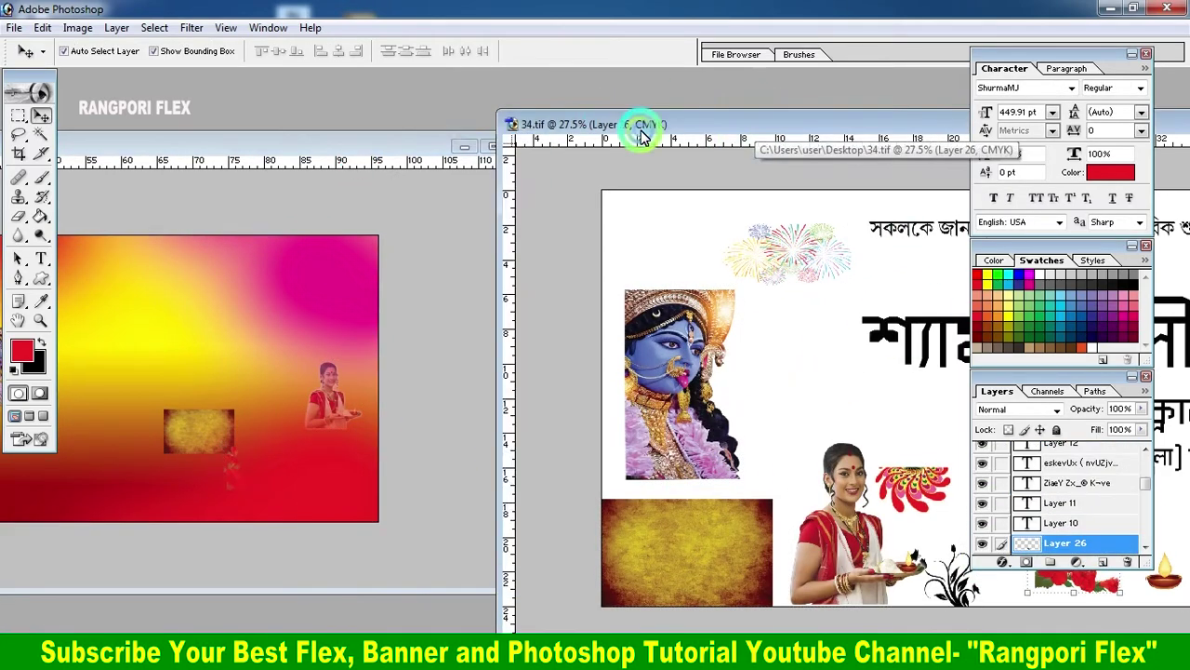
double_click(641, 123)
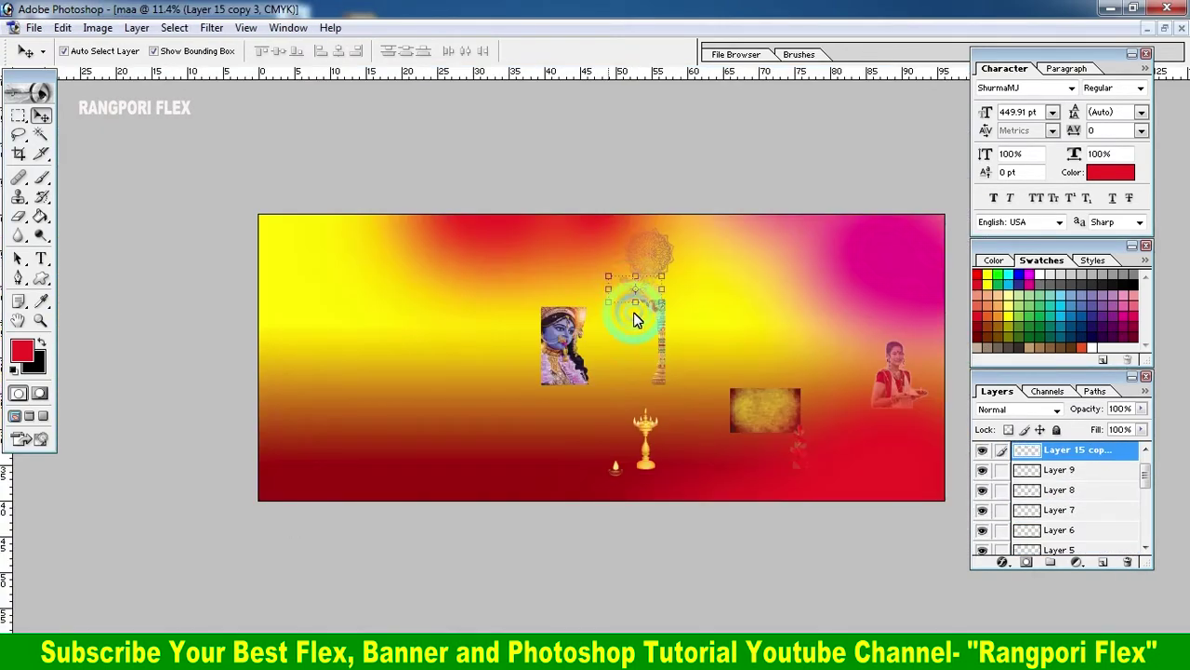
mouse_move(963, 344)
left_mouse_down()
mouse_move(669, 311)
mouse_move(790, 300)
left_mouse_up()
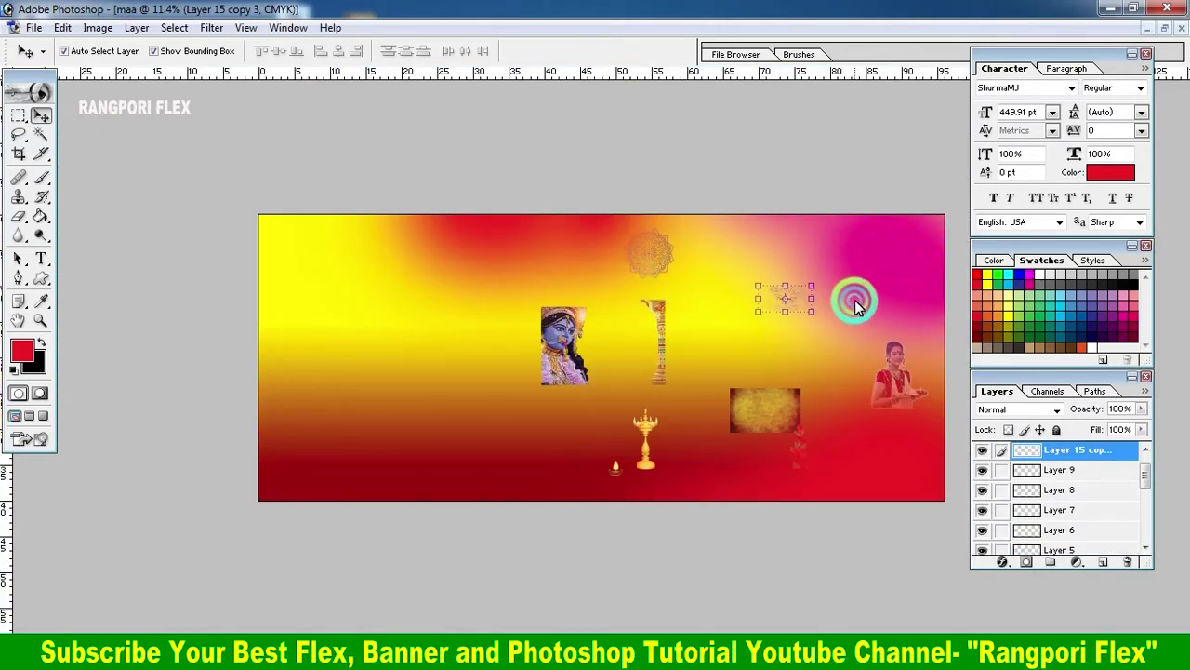
Flip the pole image horizontally and enlarge it into a tall column at the banner's left edge.
scroll(651, 354, "up", 3)
scroll(599, 374, "down", 5)
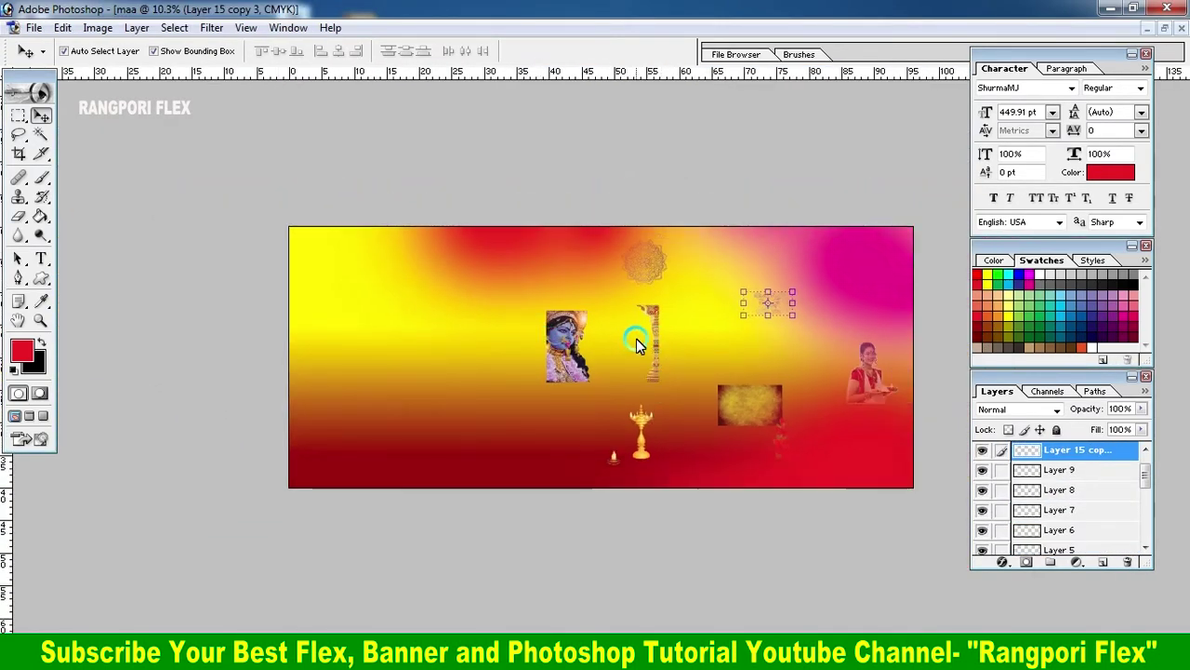
left_click_drag(638, 345, 311, 322)
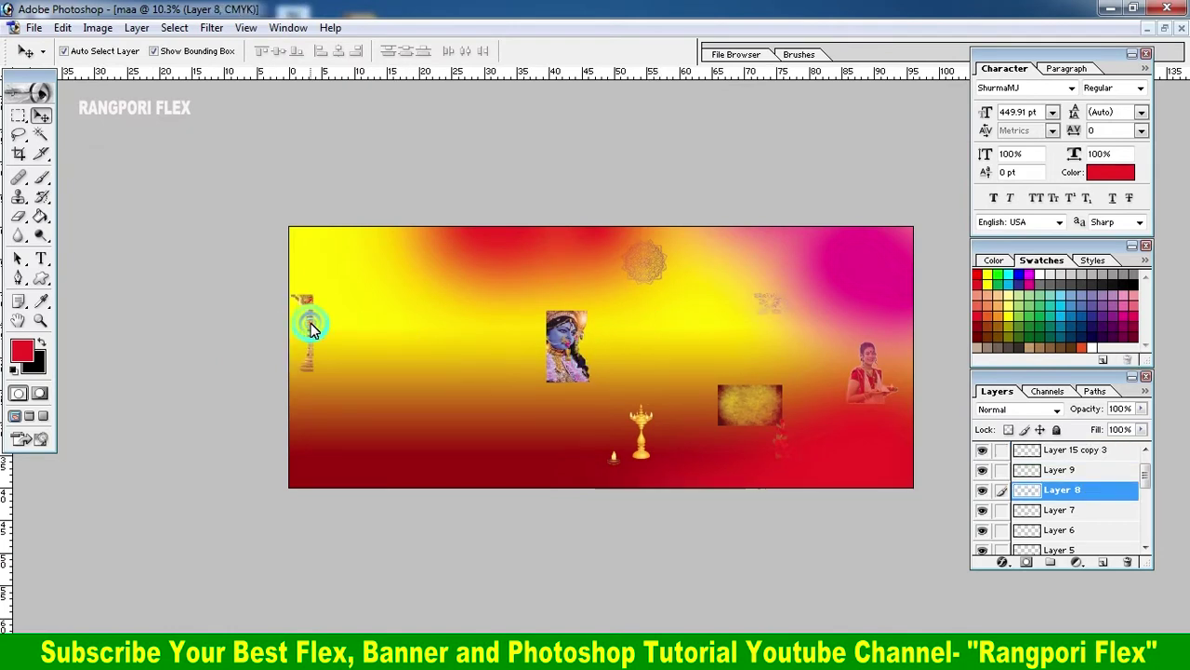
key("ctrl+t")
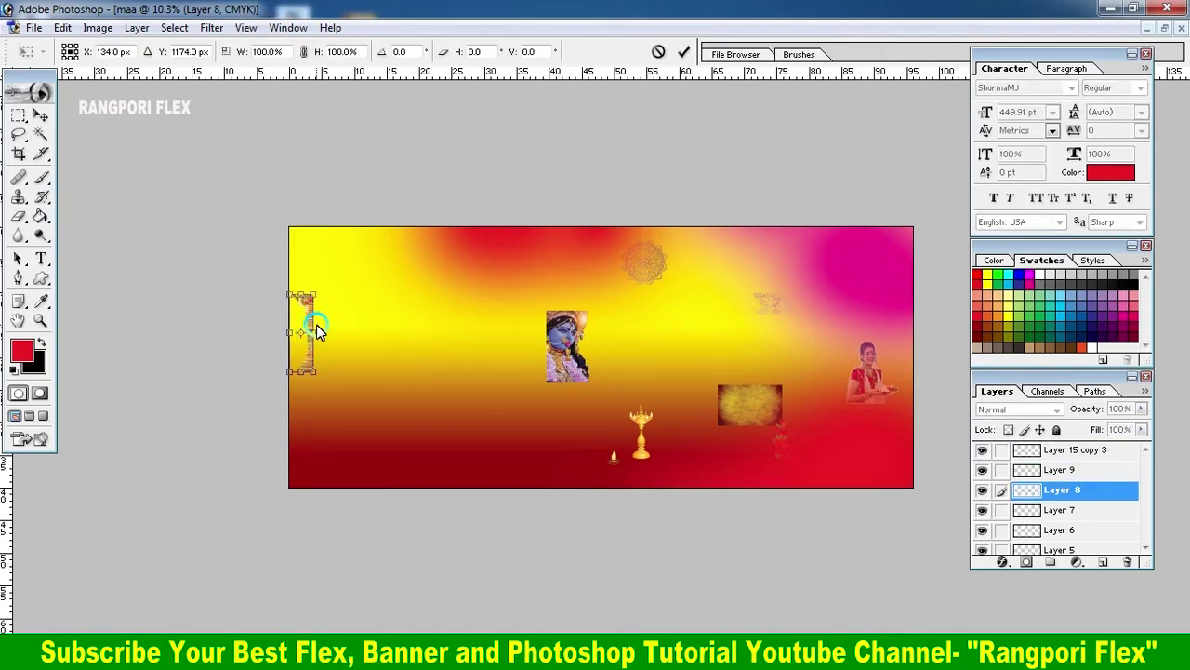
left_click(313, 324)
right_click(312, 330)
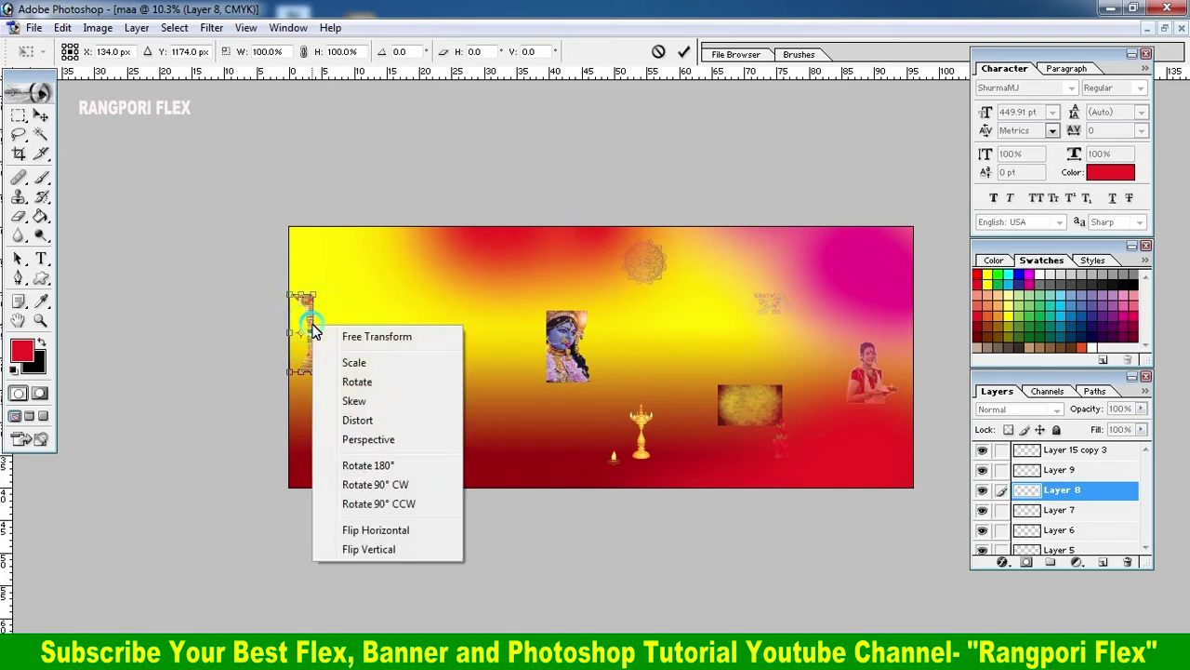
left_click(371, 530)
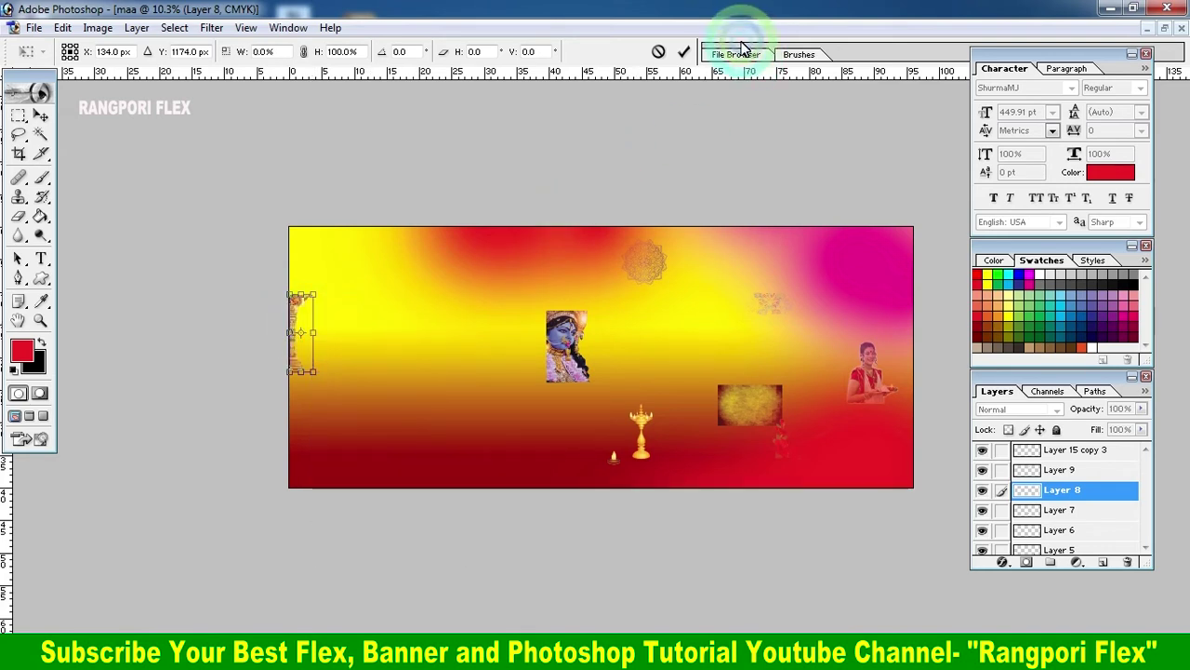
left_click(685, 51)
left_click_drag(296, 316, 313, 263)
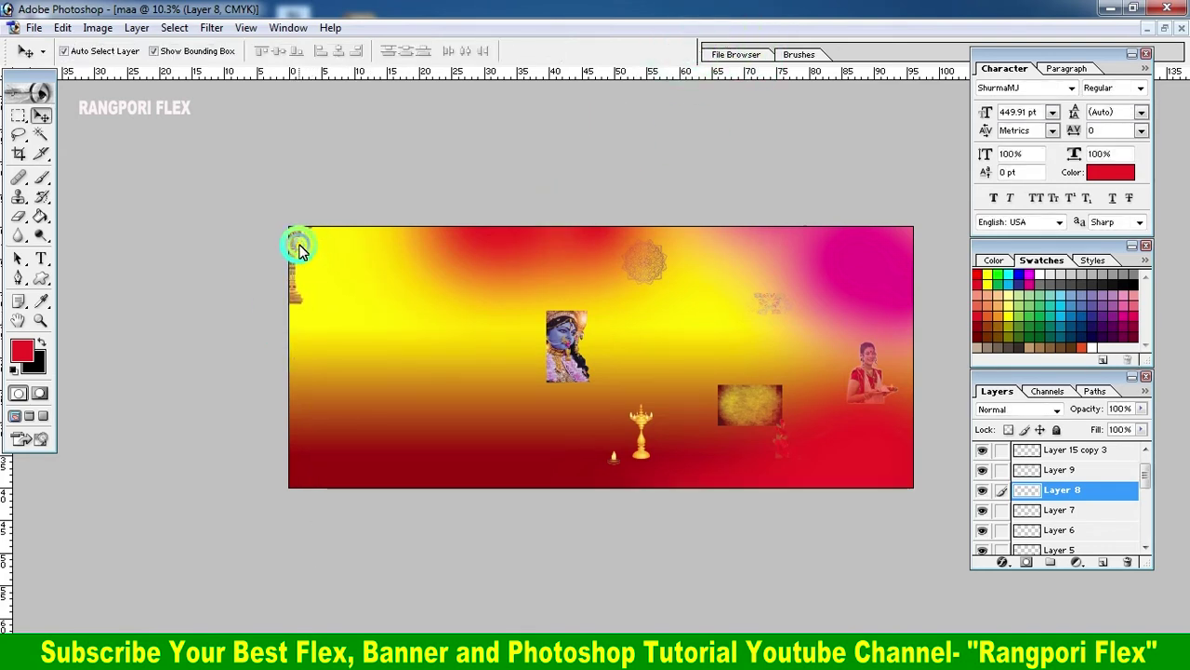
left_click(299, 249)
left_click_drag(316, 313, 383, 485)
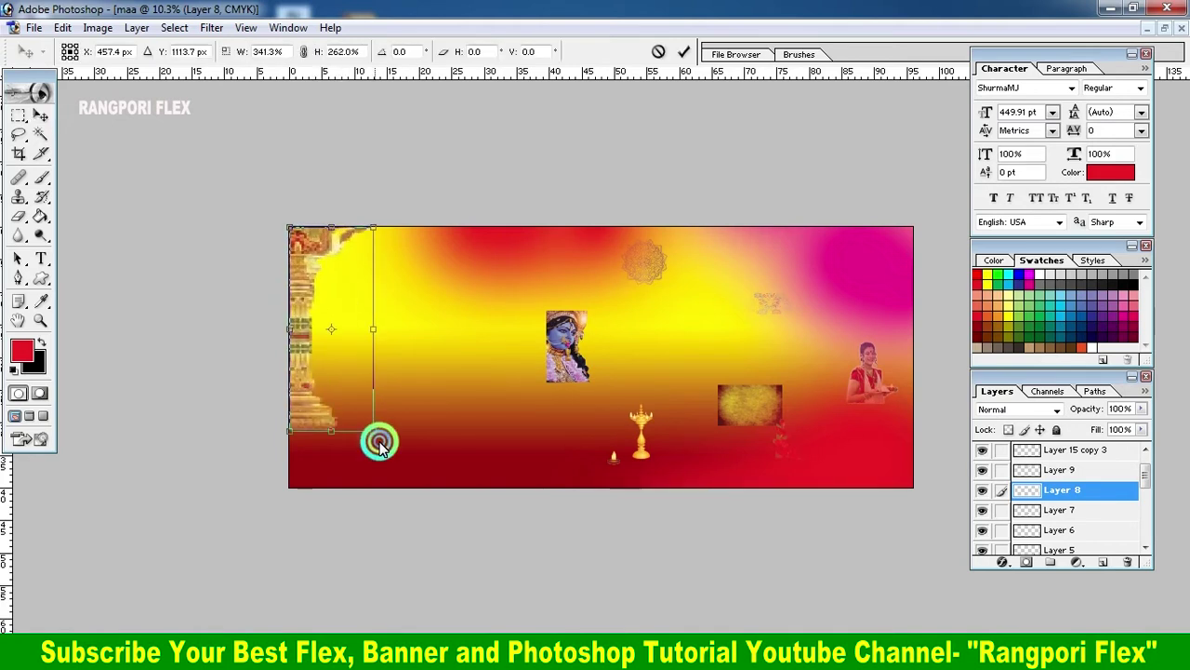
left_click(685, 52)
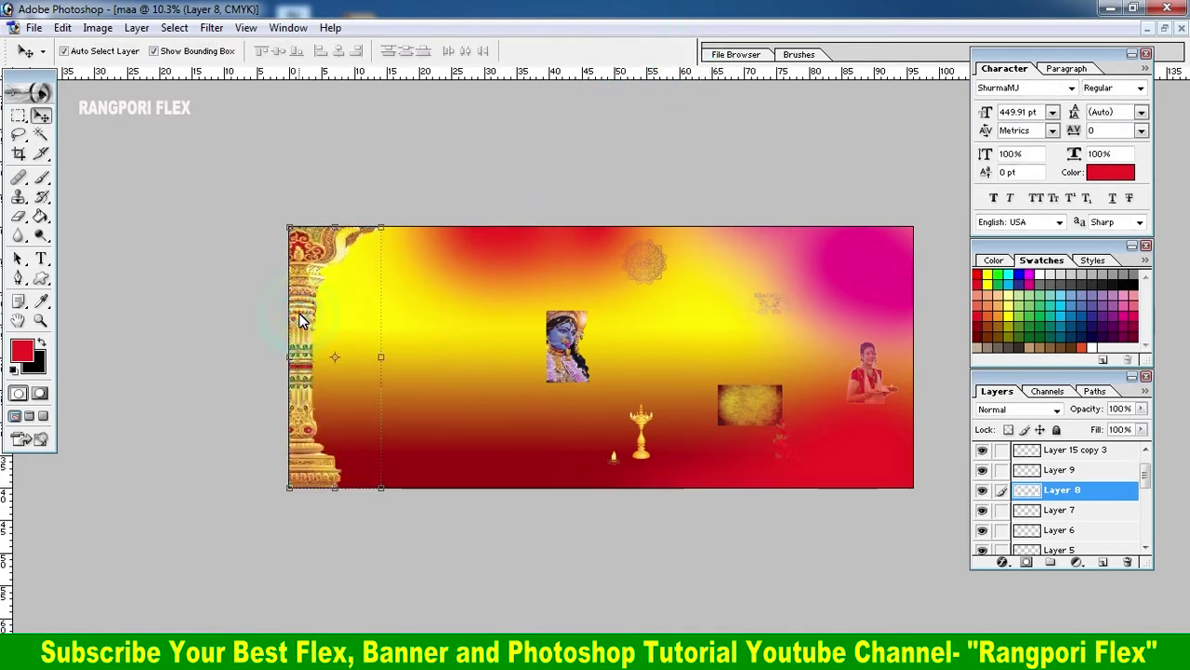
Duplicate the column, flip the copy, raise it above the pink gradient and place it at the right edge.
left_click_drag(298, 317, 741, 335)
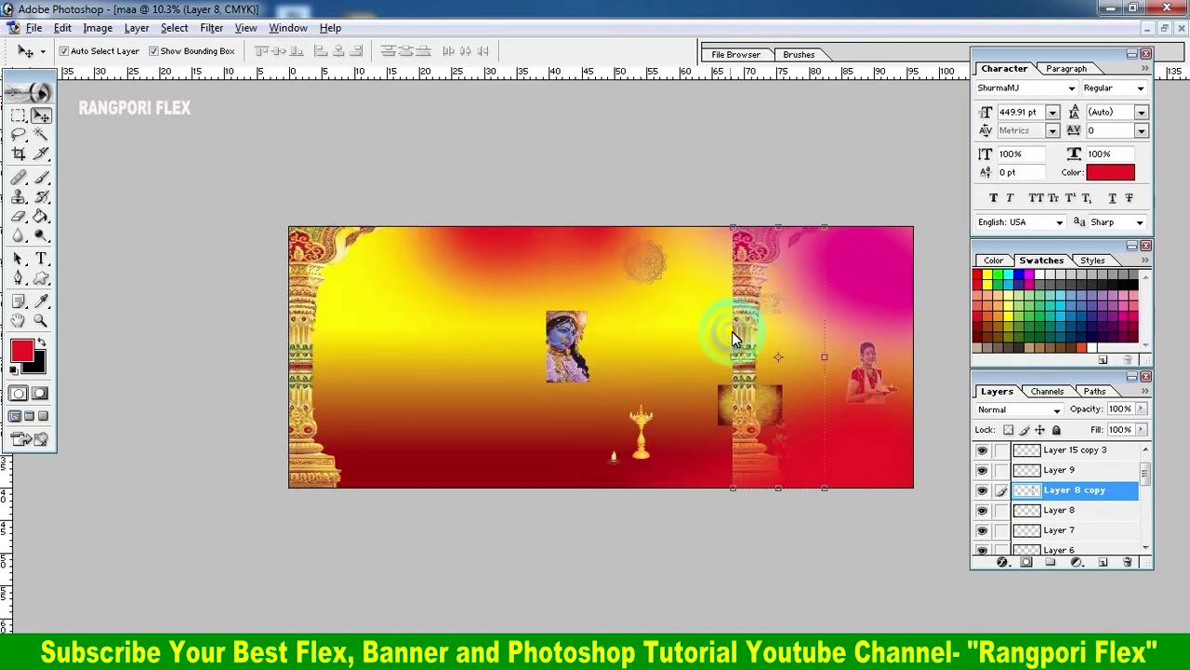
key("ctrl+t")
right_click(732, 331)
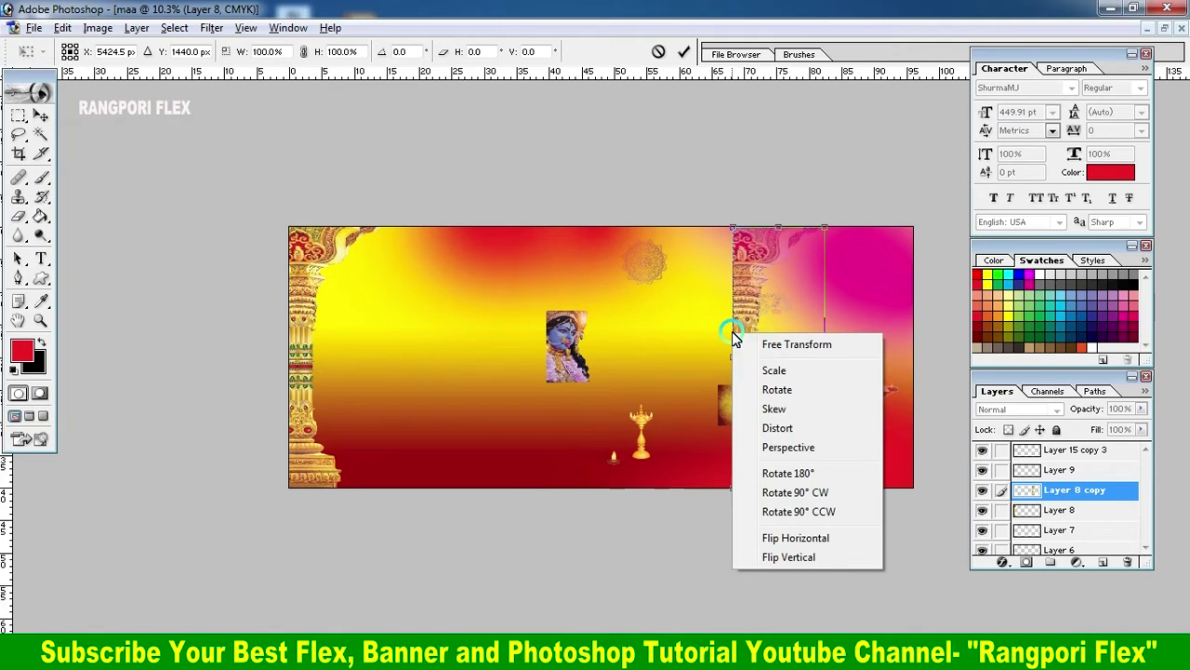
left_click(802, 540)
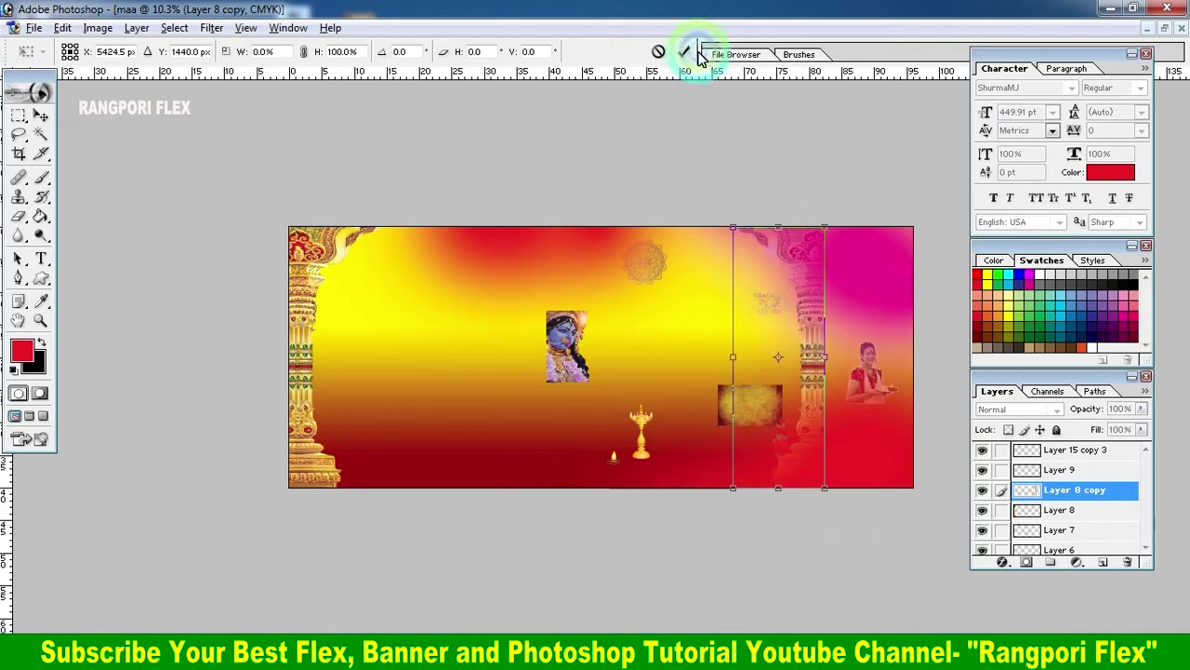
left_click(684, 52)
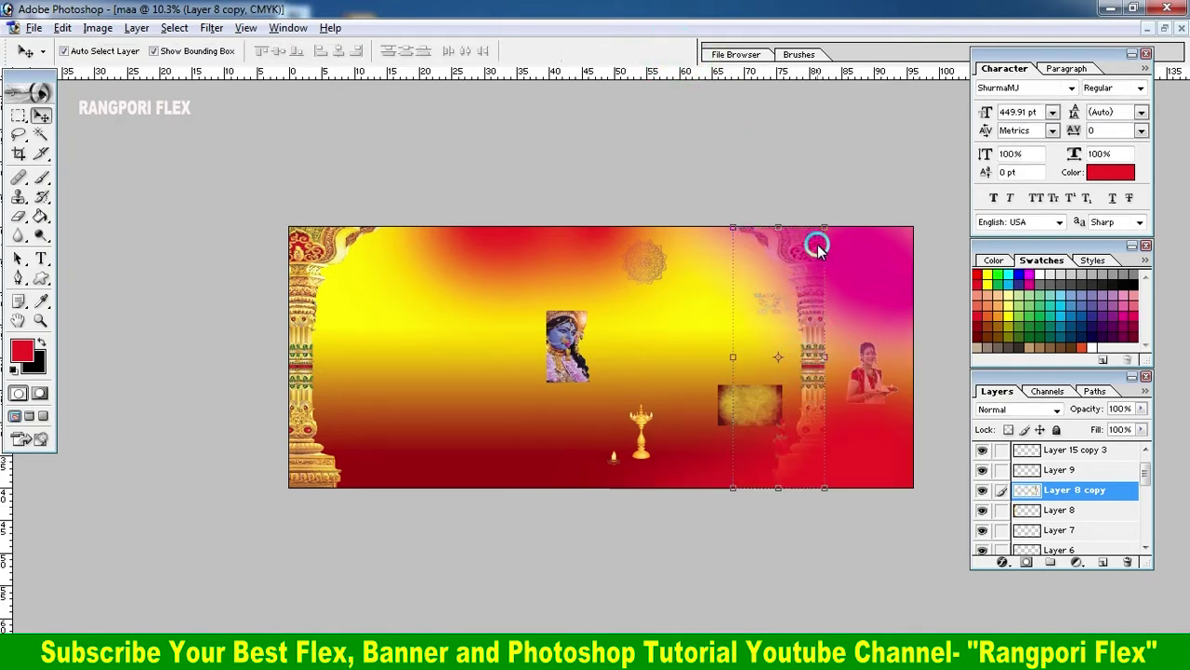
key("ctrl+bracketright")
key("ctrl+bracketright")
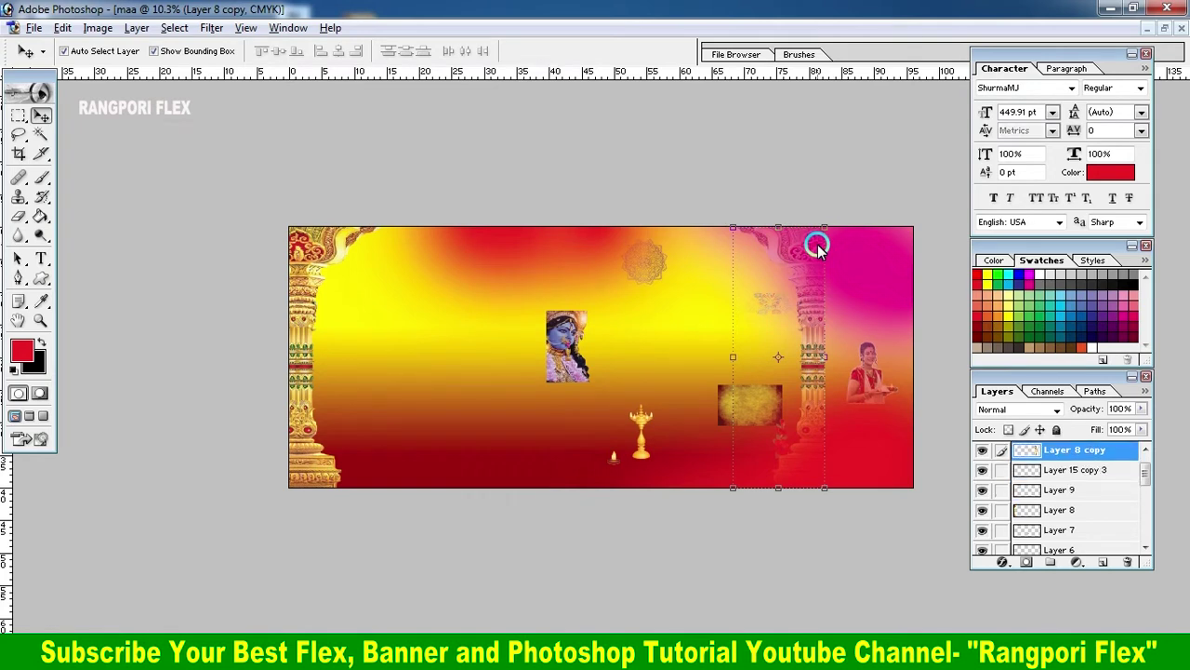
key("ctrl+bracketright")
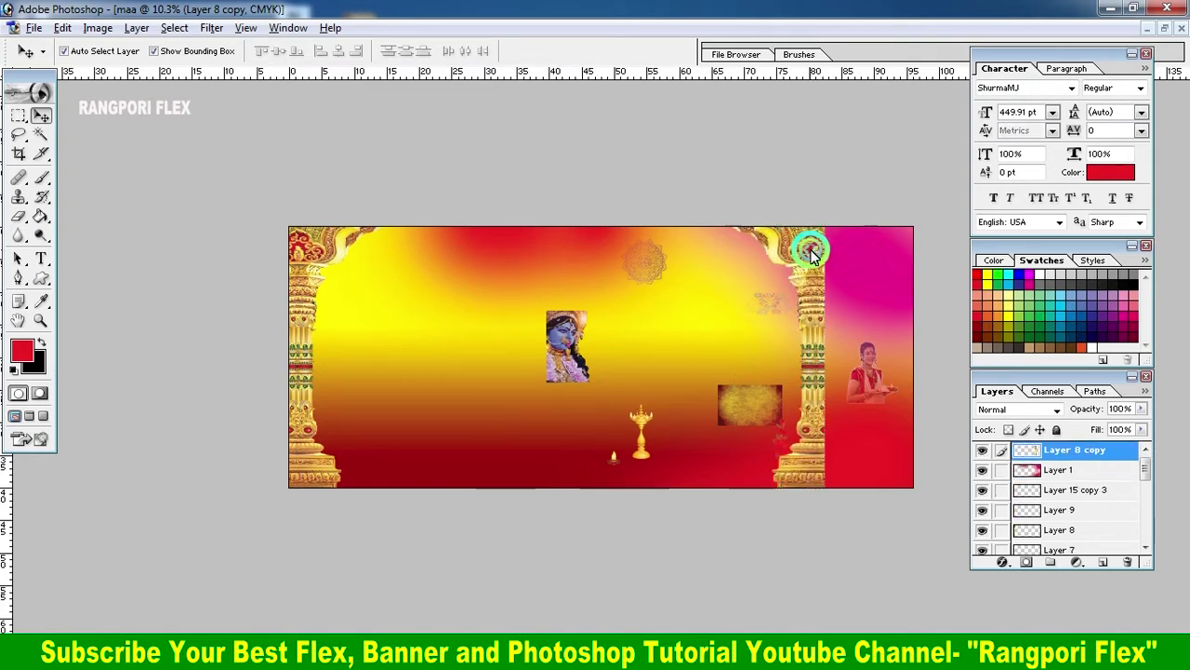
left_click_drag(811, 251, 888, 251)
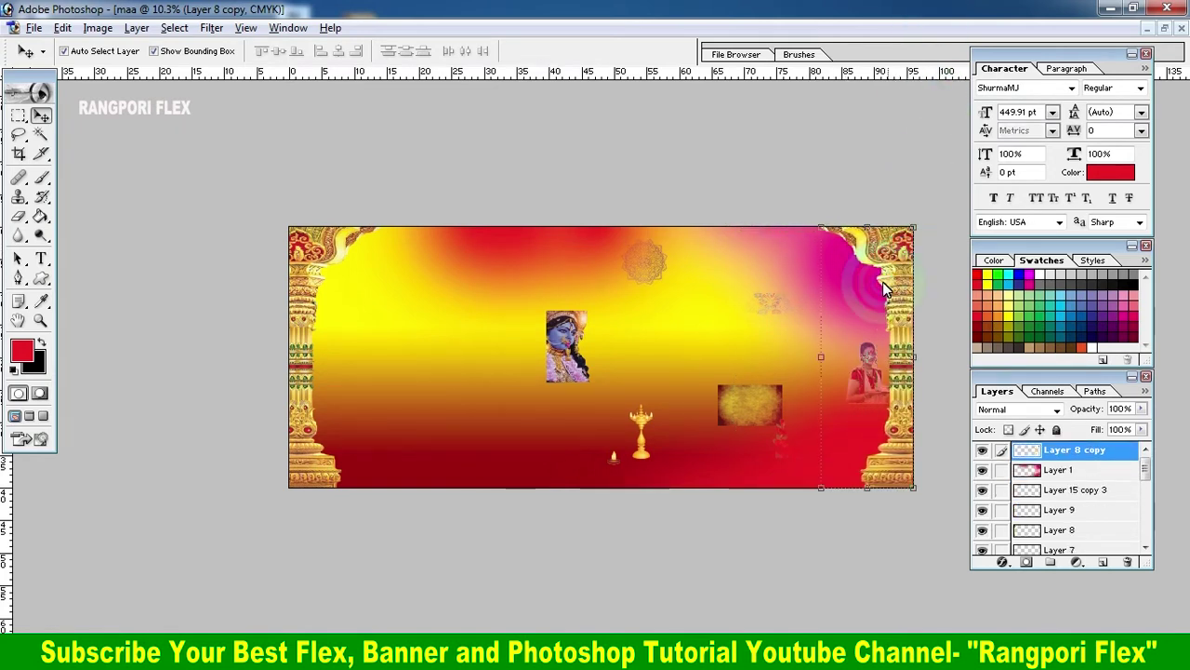
left_click(884, 286)
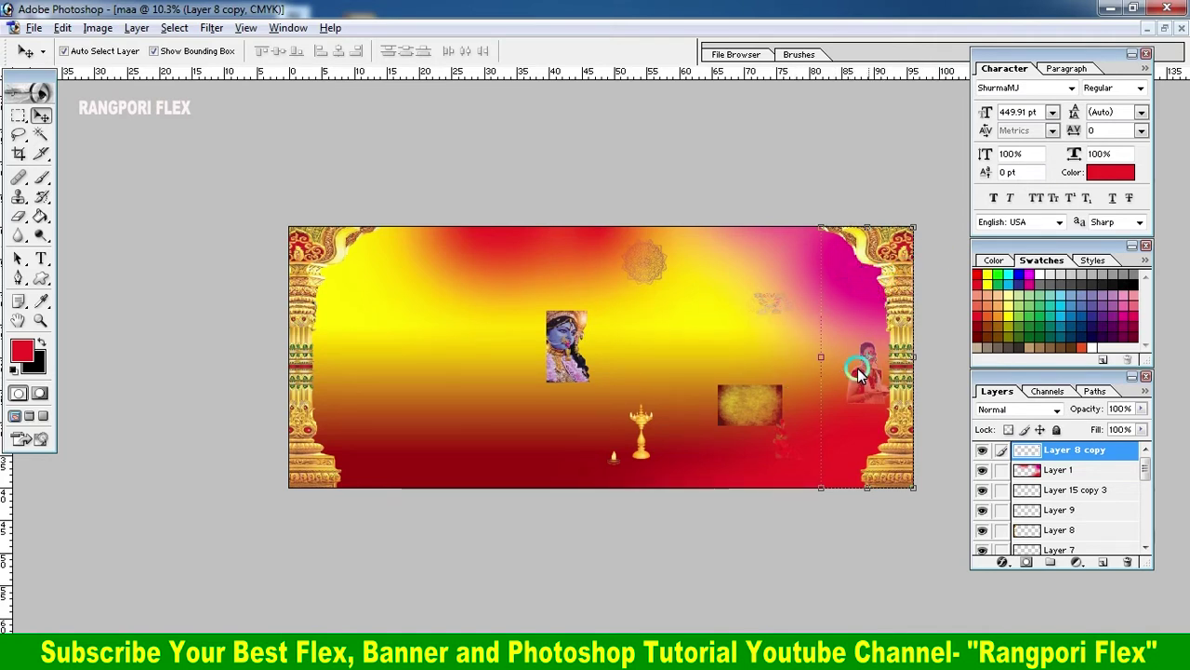
left_click(757, 402)
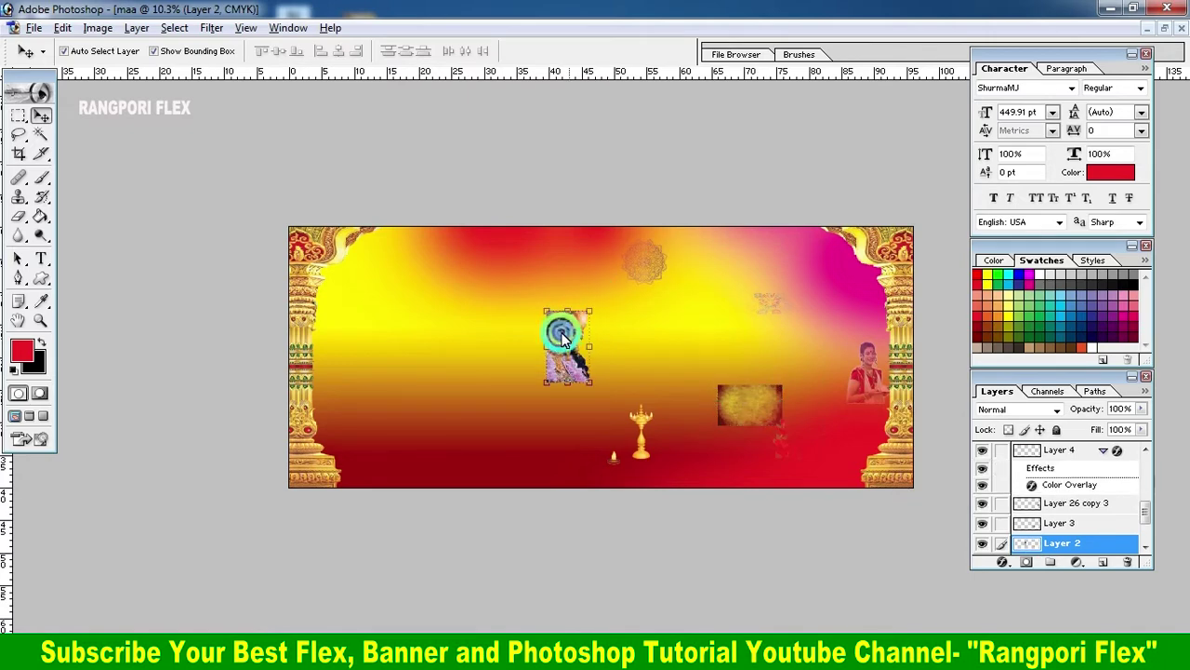
Enlarge the Kali image to about 322% at top-left, layered just below the pillar.
left_click_drag(563, 340, 354, 266)
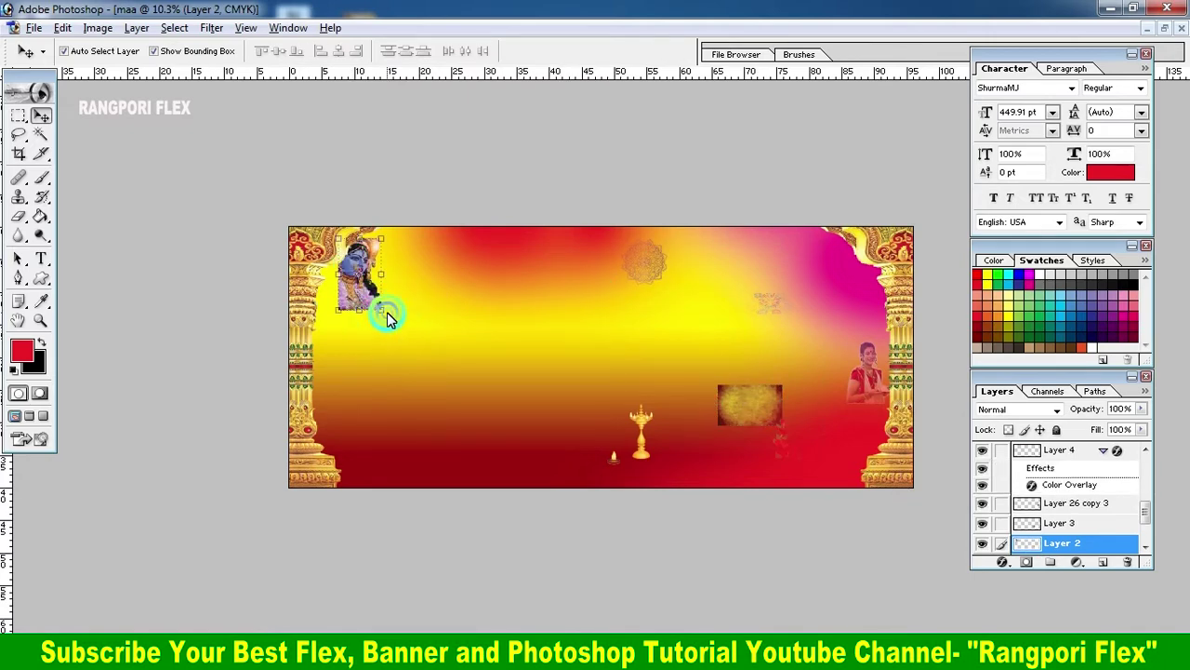
left_click_drag(387, 313, 477, 468)
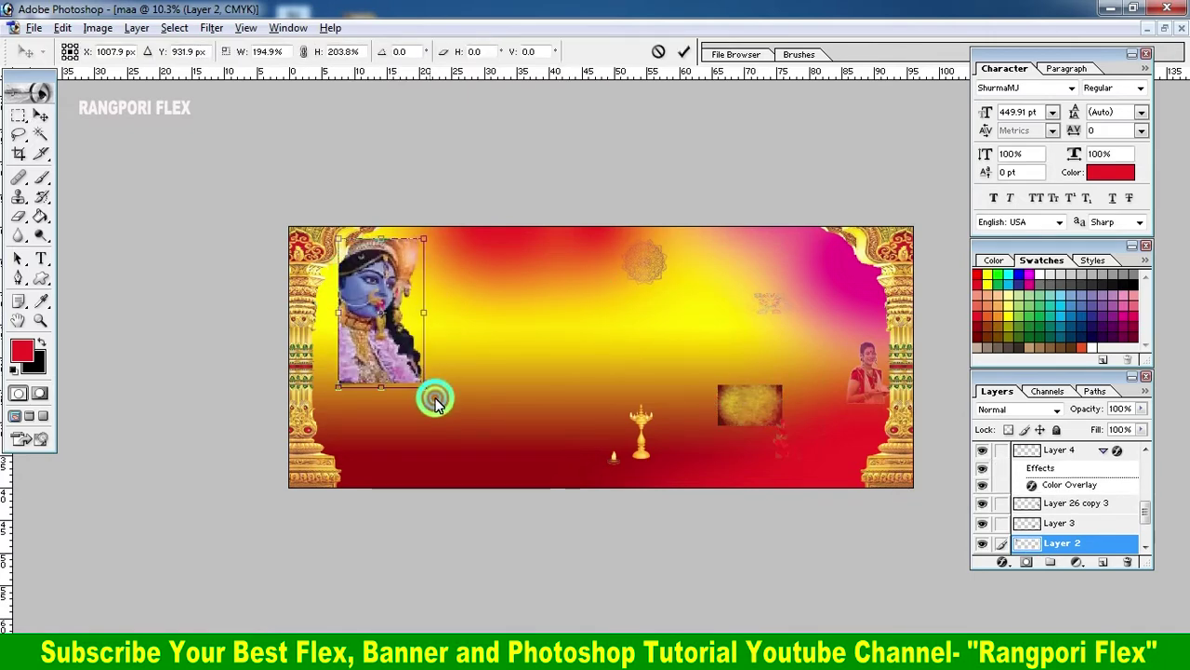
left_click(686, 52)
left_click_drag(331, 368, 357, 307)
key("ctrl+bracketright")
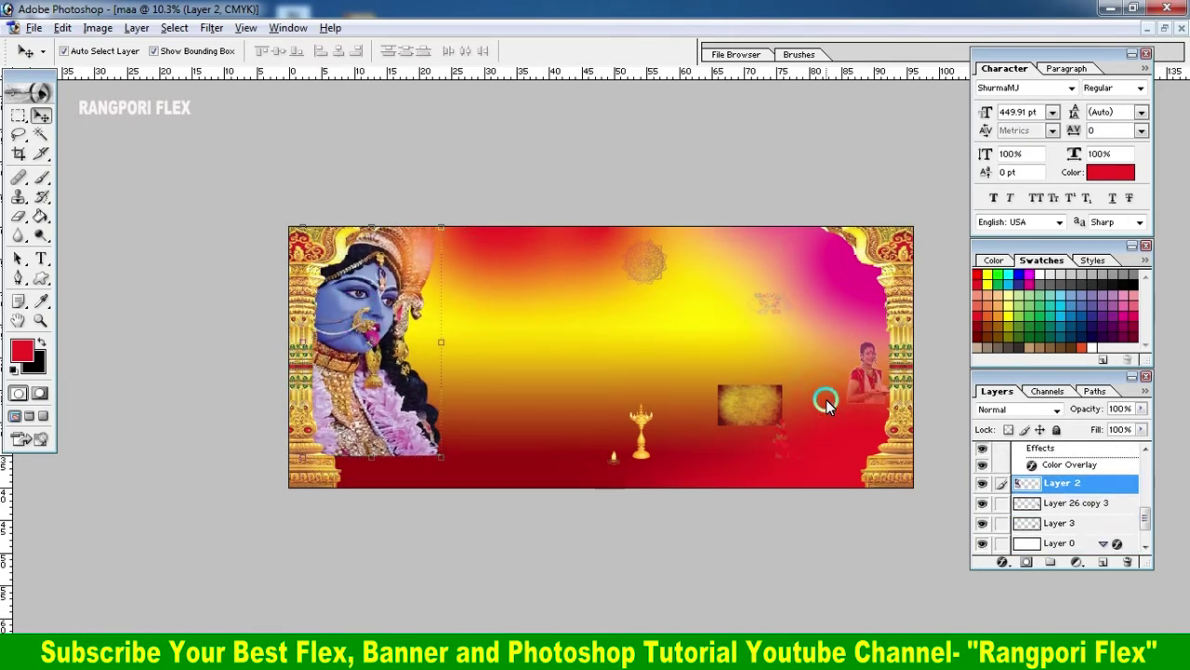
key("ctrl+bracketright")
key("ctrl+bracketright")
key("ctrl+bracketright")
key("ctrl+bracketright")
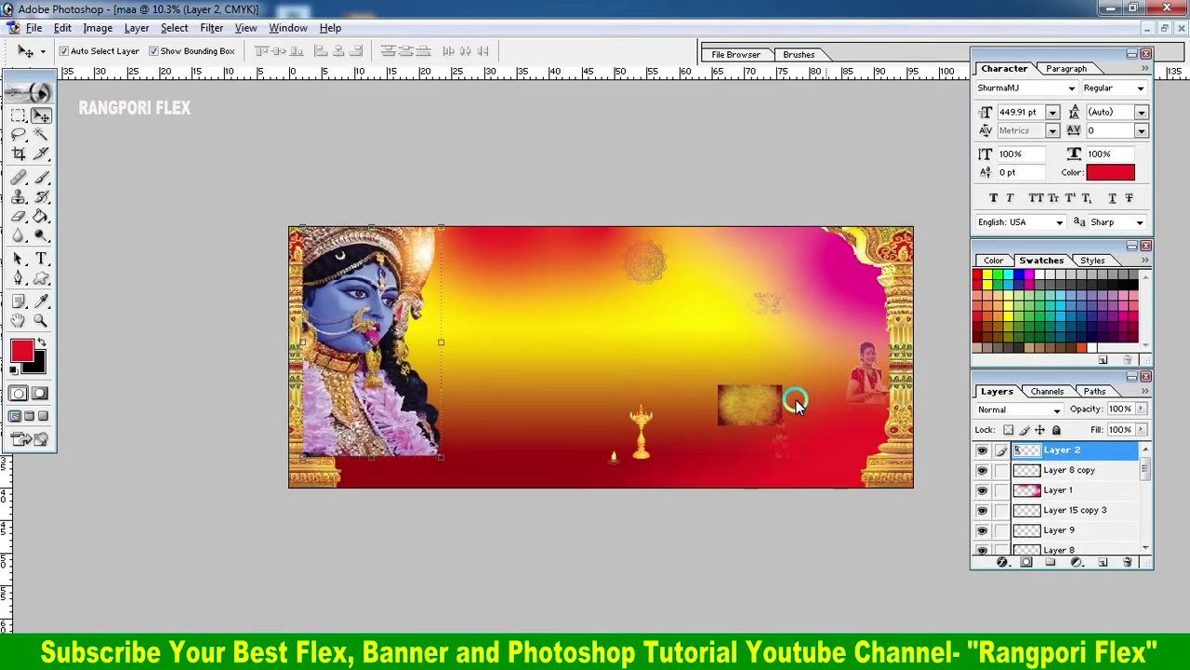
left_click_drag(366, 312, 381, 311)
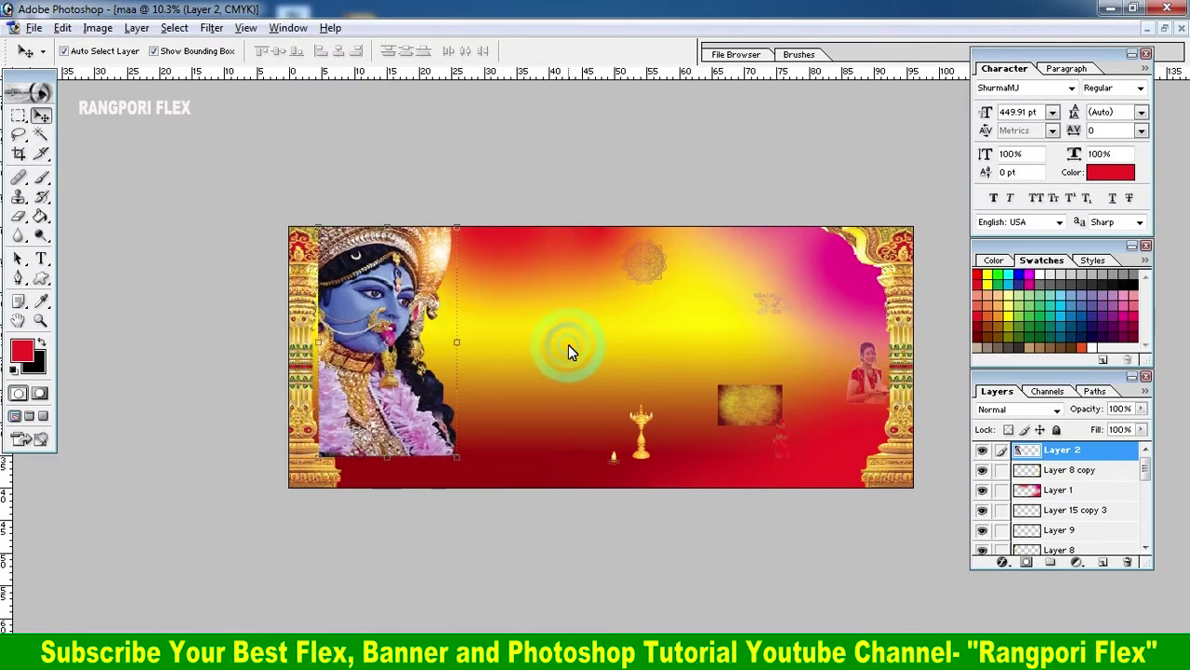
key("ctrl+bracketleft")
key("ctrl+bracketleft")
key("ctrl+bracketleft")
Narrow the colour gradient to start beside Kali, then stretch Kali down to the bottom edge.
left_click(547, 249)
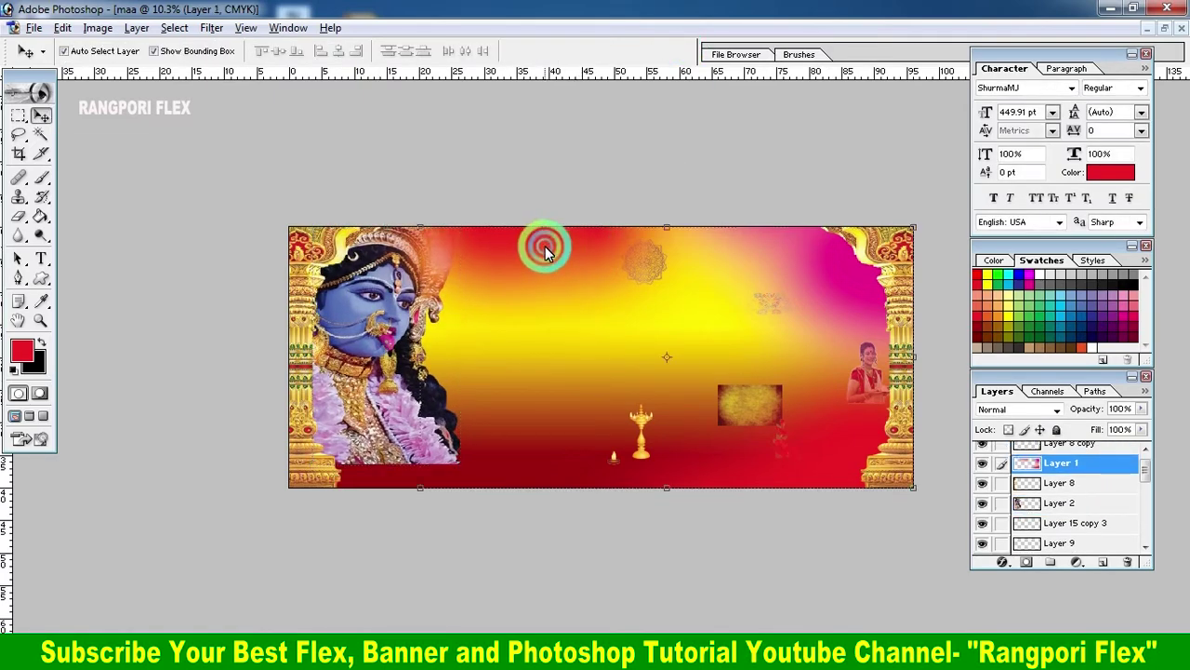
mouse_move(546, 249)
left_mouse_down()
mouse_move(444, 271)
mouse_move(482, 279)
left_mouse_up()
key("ctrl+t")
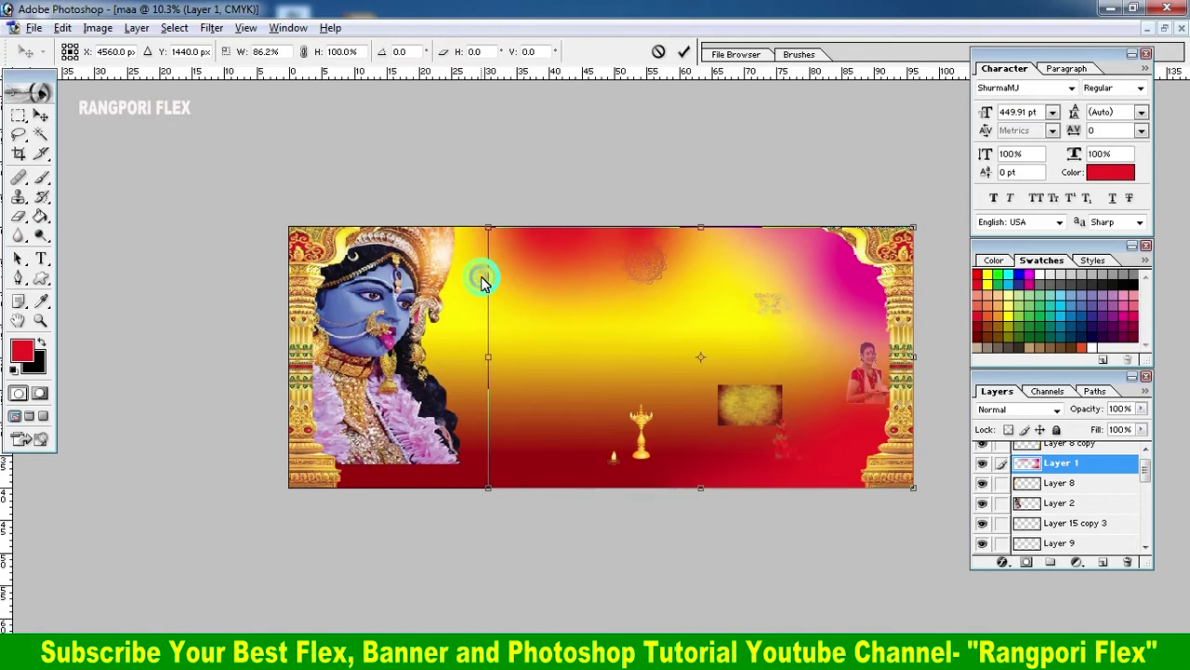
left_click(684, 51)
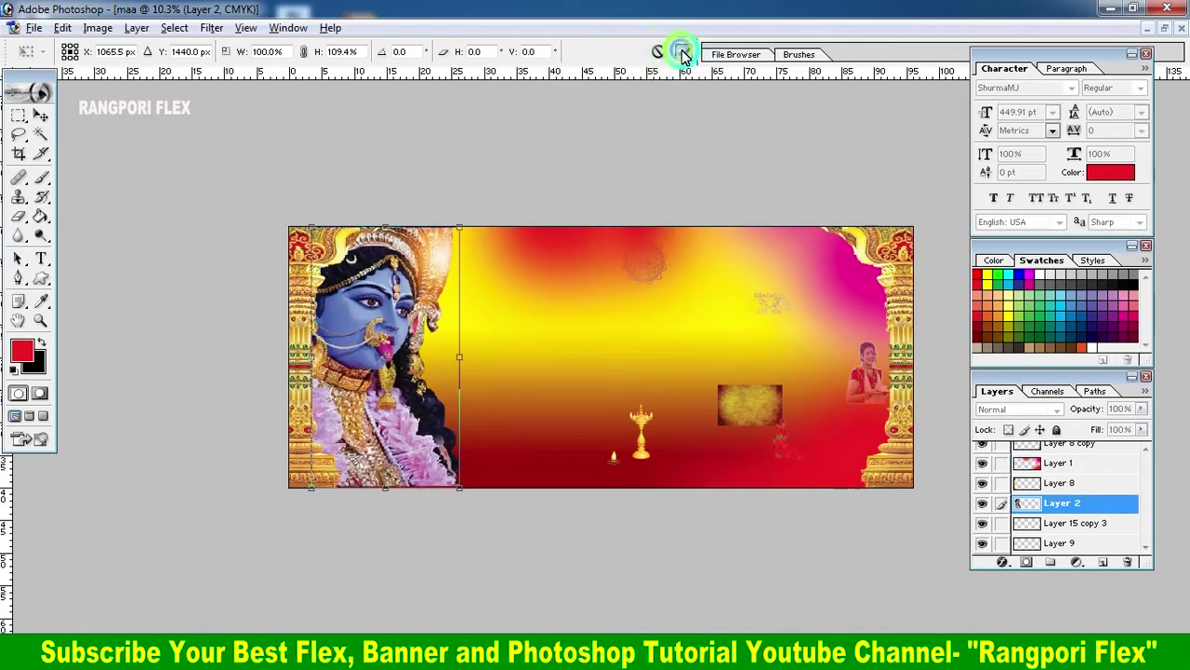
left_click(460, 446)
left_click_drag(400, 488, 400, 497)
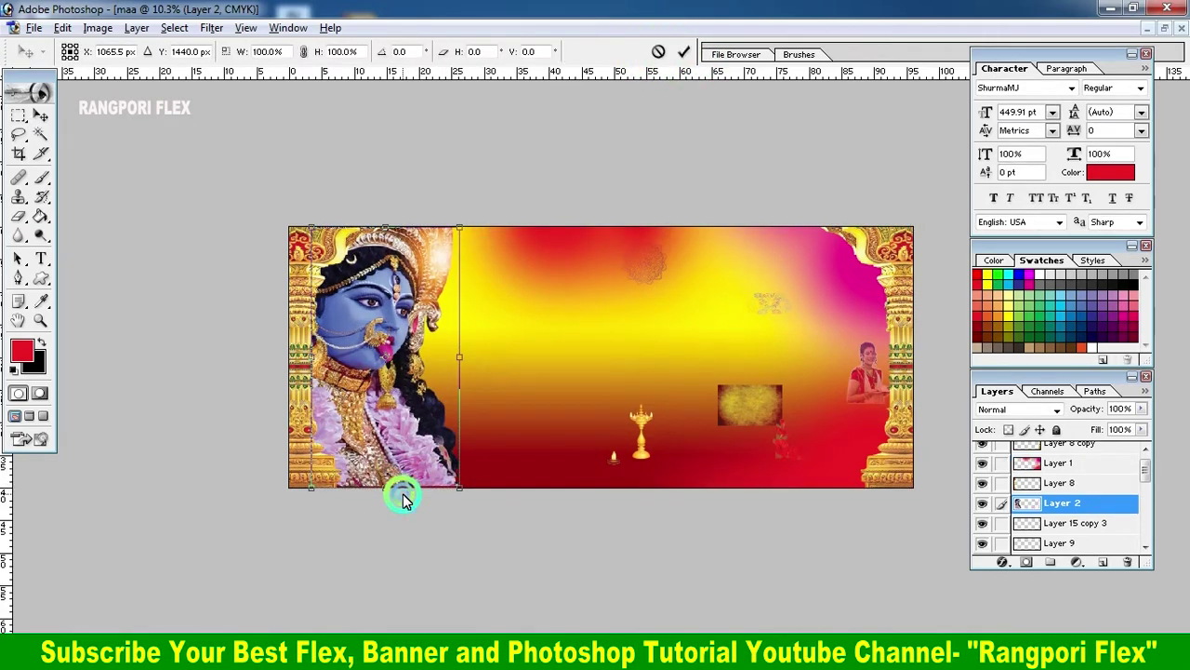
left_click(684, 51)
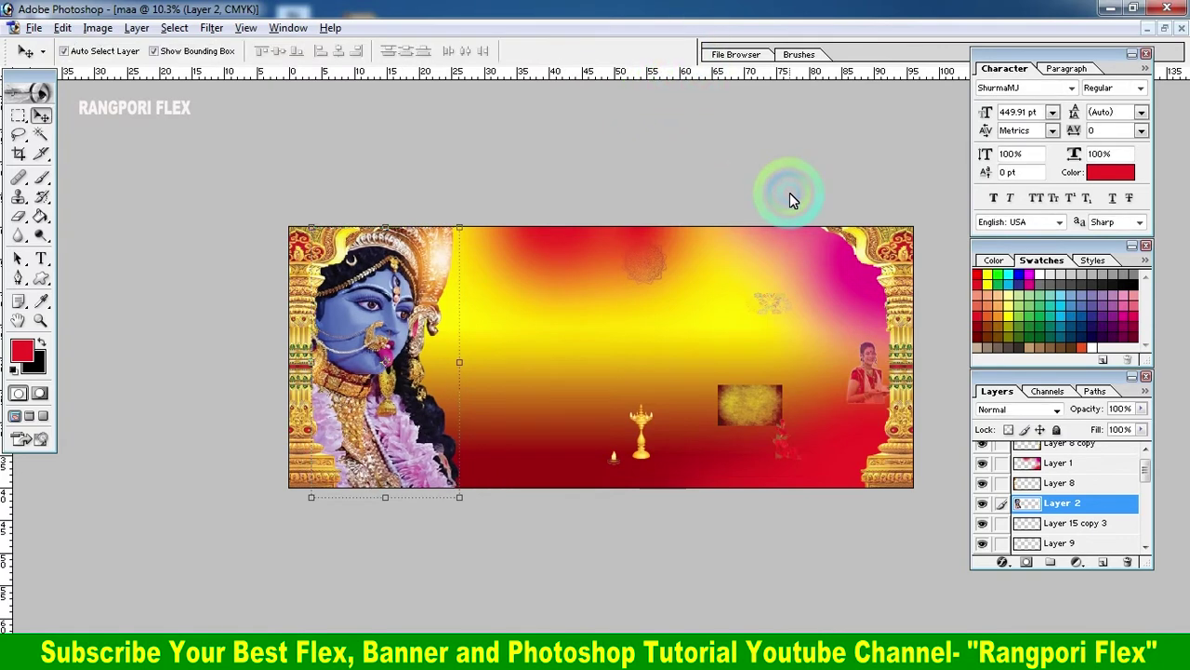
Place the texture square top-left, then bring the woman and two ornaments to front, woman at bottom right.
right_click(655, 270)
left_click(689, 276)
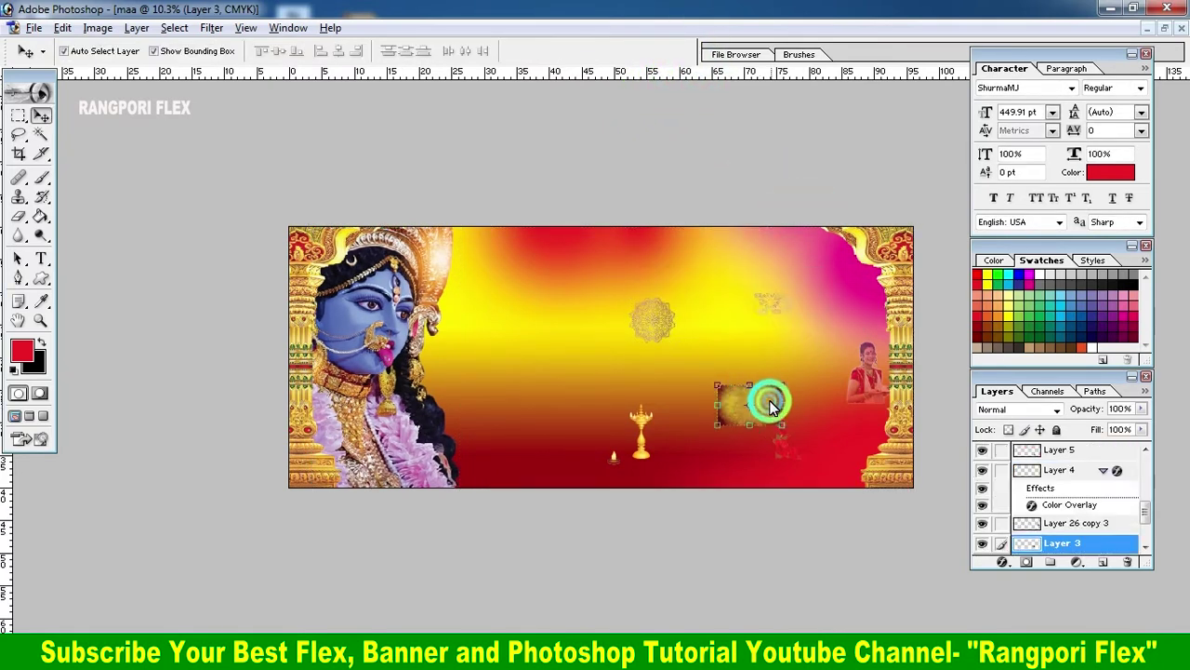
left_click(482, 243)
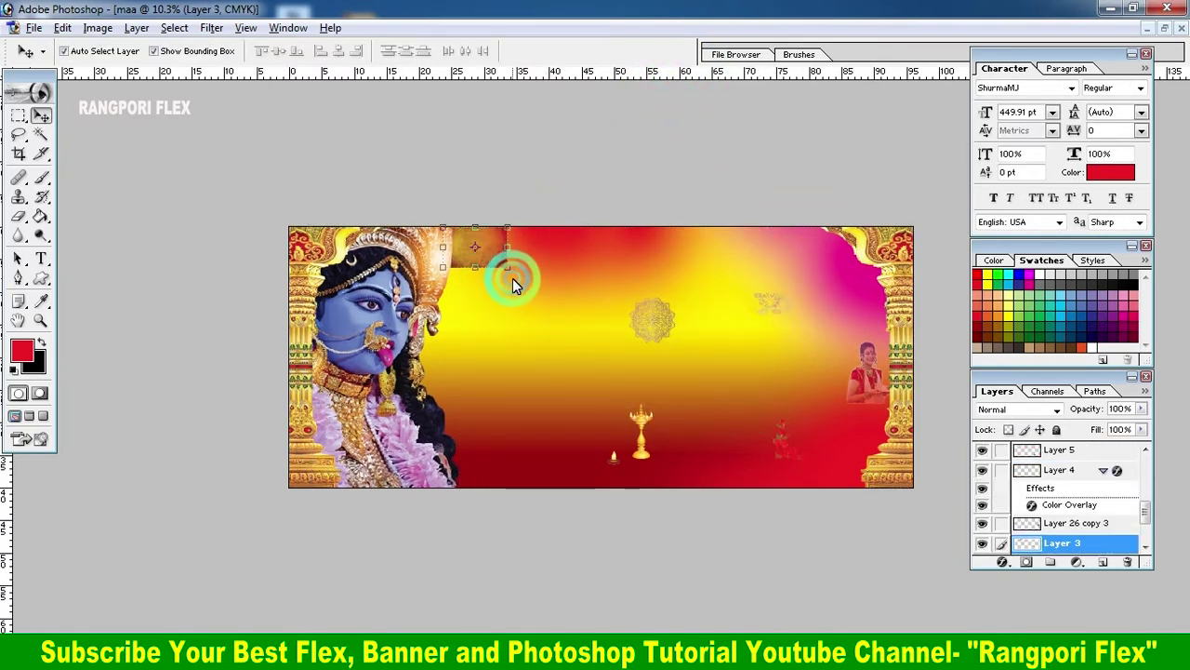
left_click(863, 374)
key("ctrl+shift+bracketright")
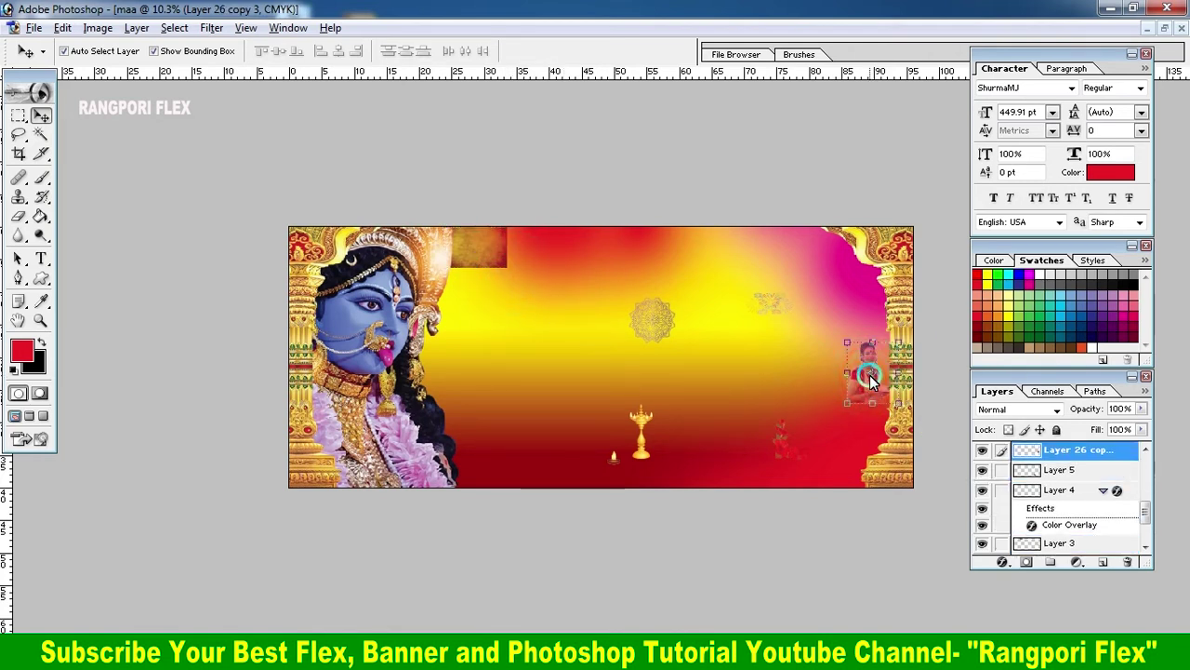
left_click_drag(869, 382, 854, 446)
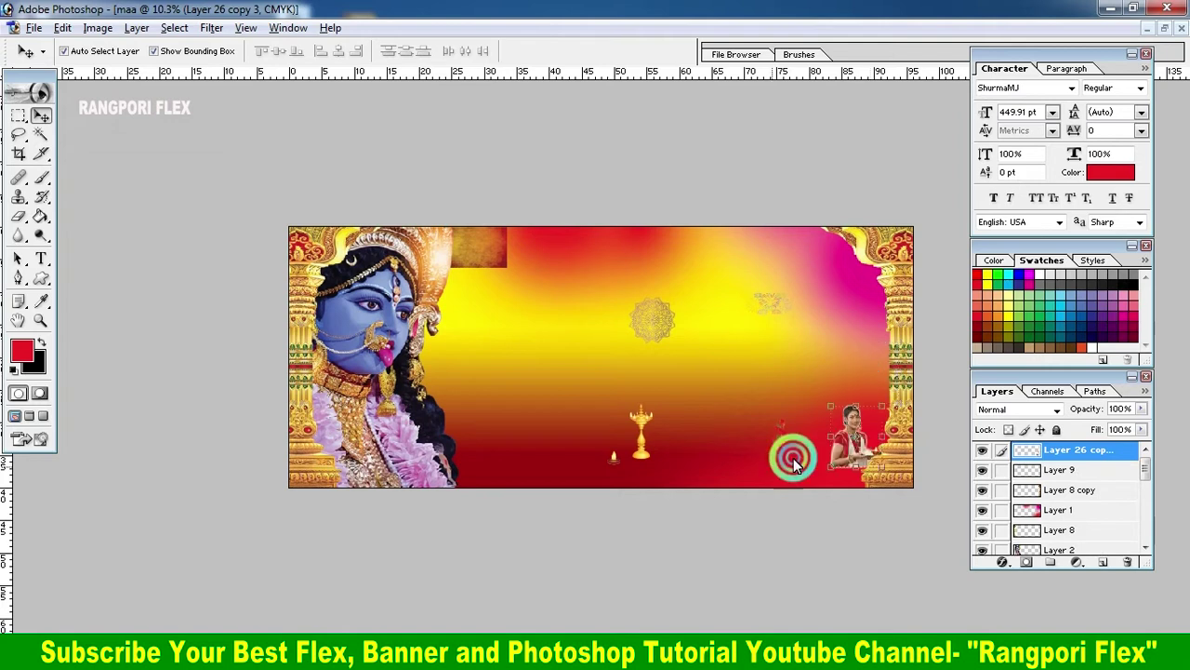
left_click(789, 452)
key("ctrl+shift+bracketright")
left_click(772, 303)
key("ctrl+shift+bracketright")
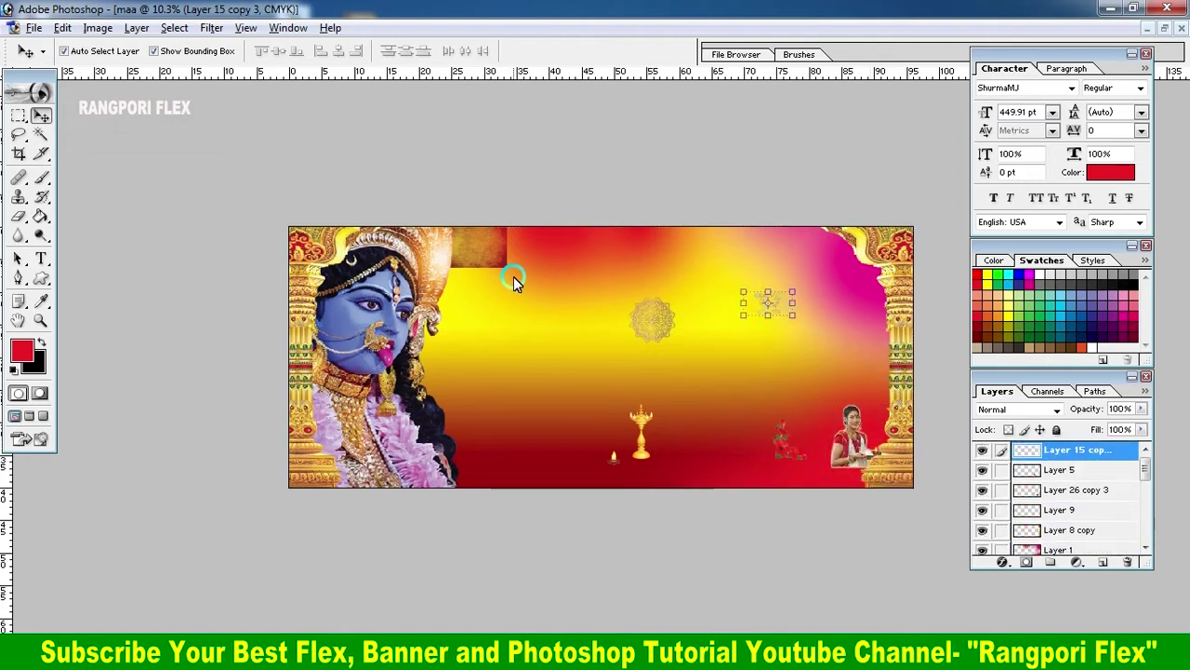
Stretch the texture over the whole banner and set its blend mode to Overlay.
left_click(505, 265)
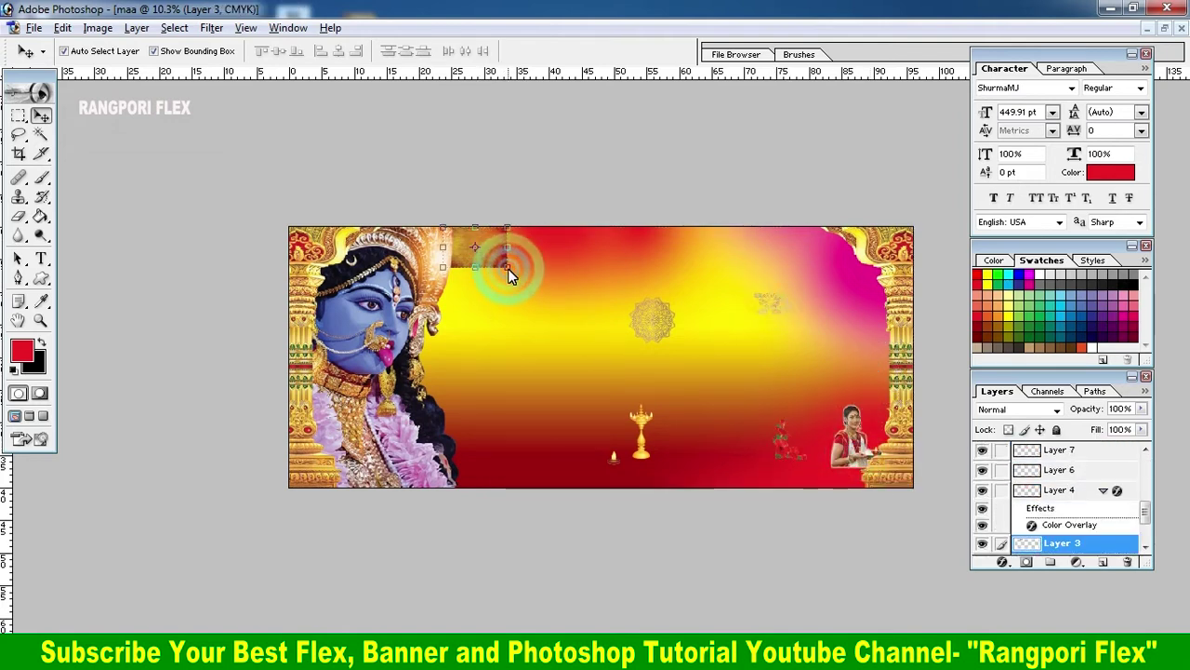
left_click_drag(506, 270, 896, 487)
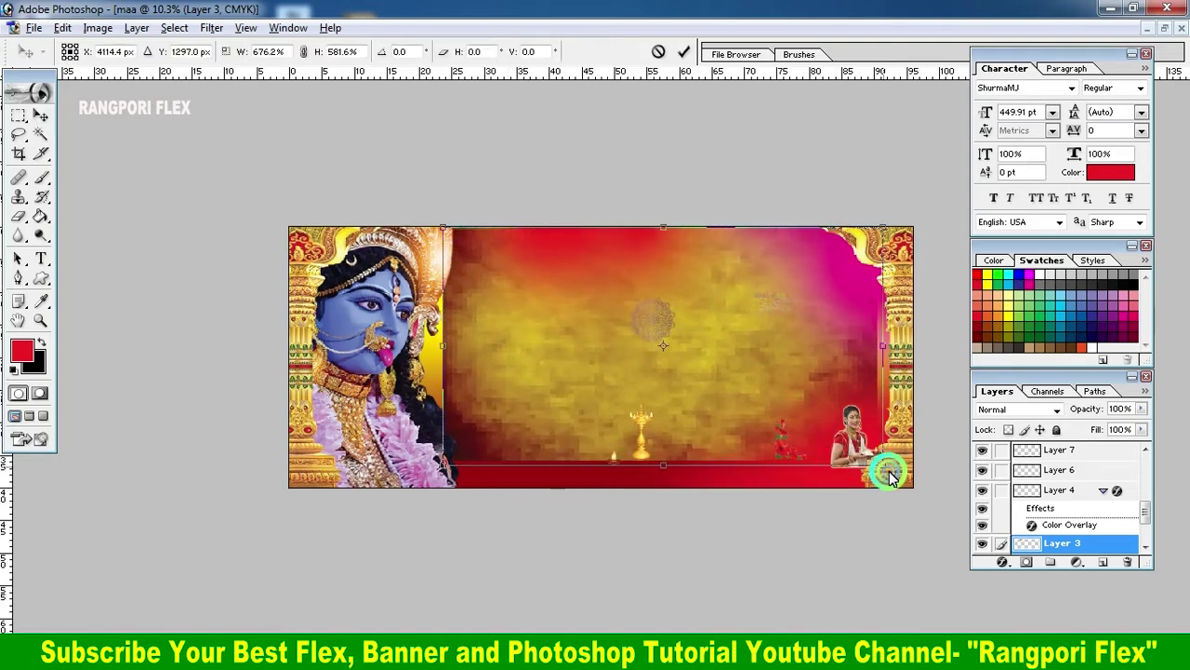
left_click(684, 51)
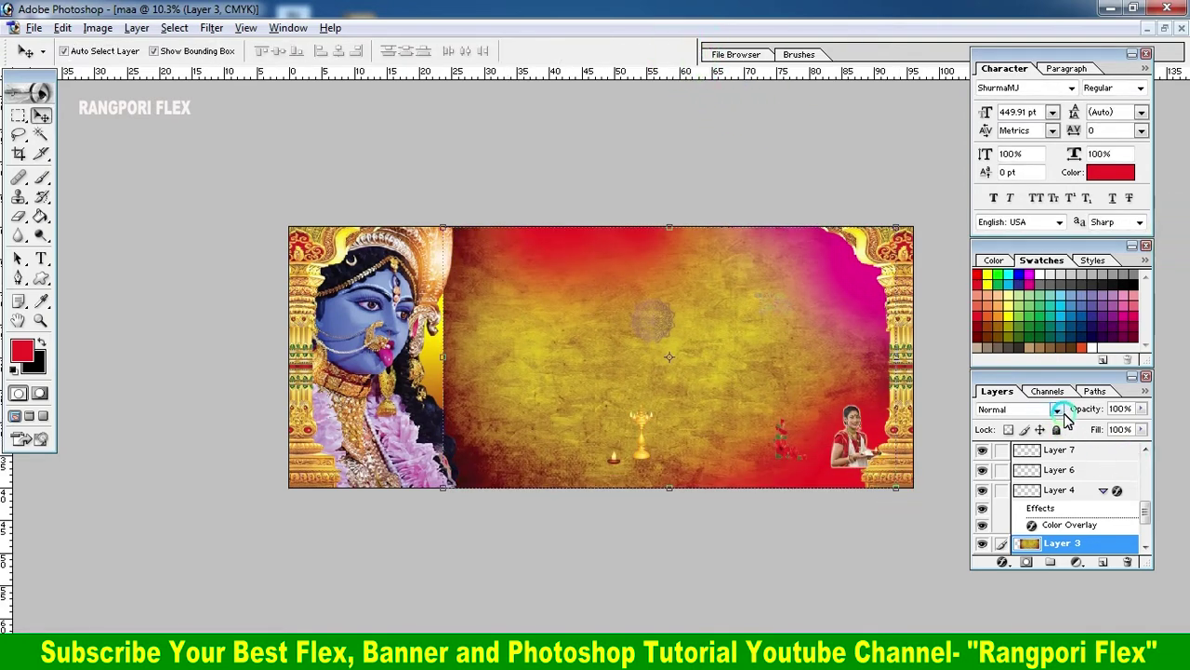
left_click(1060, 410)
left_click(1037, 268)
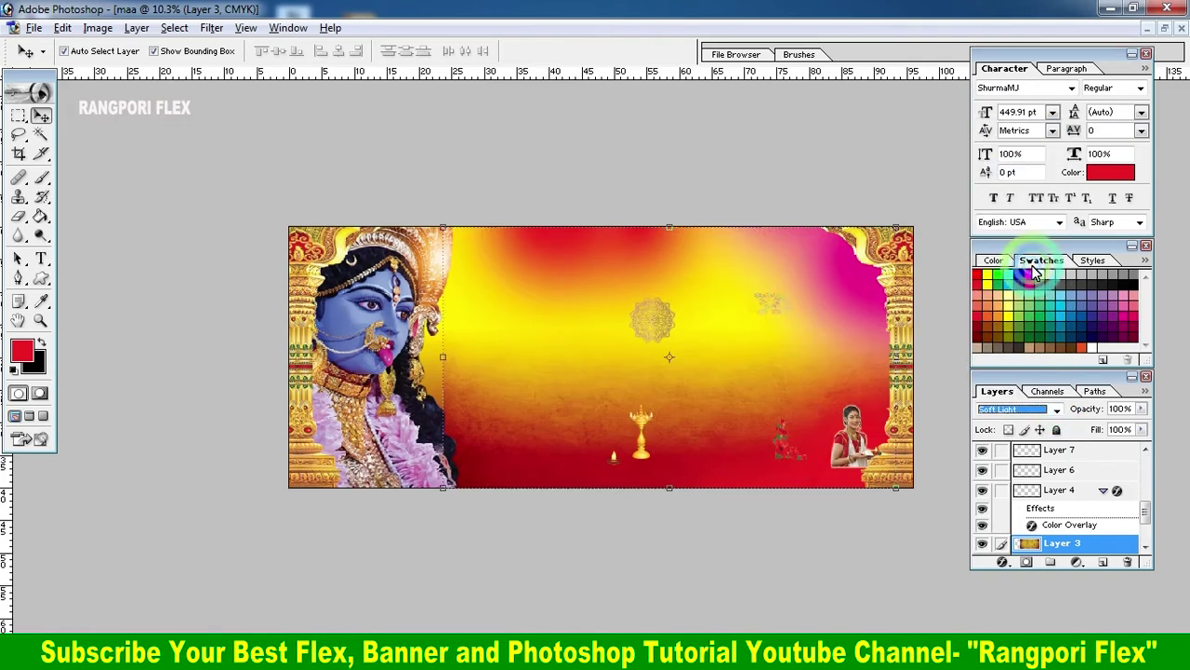
left_click(1049, 410)
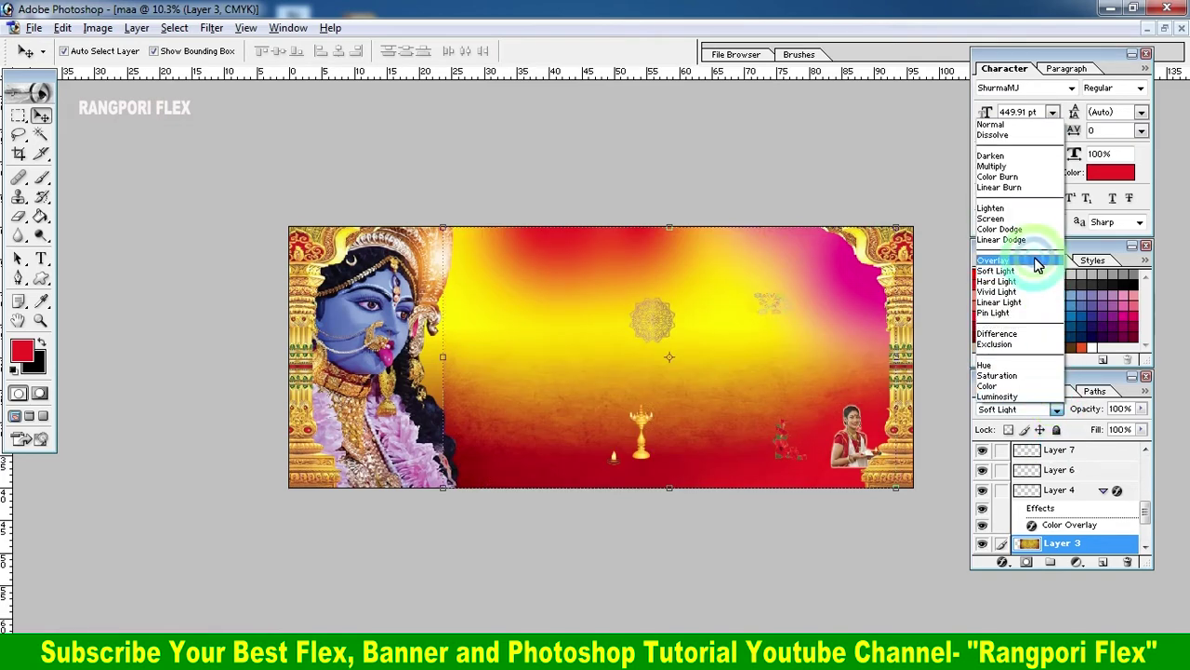
left_click(1029, 260)
left_click(665, 453)
left_click(778, 289)
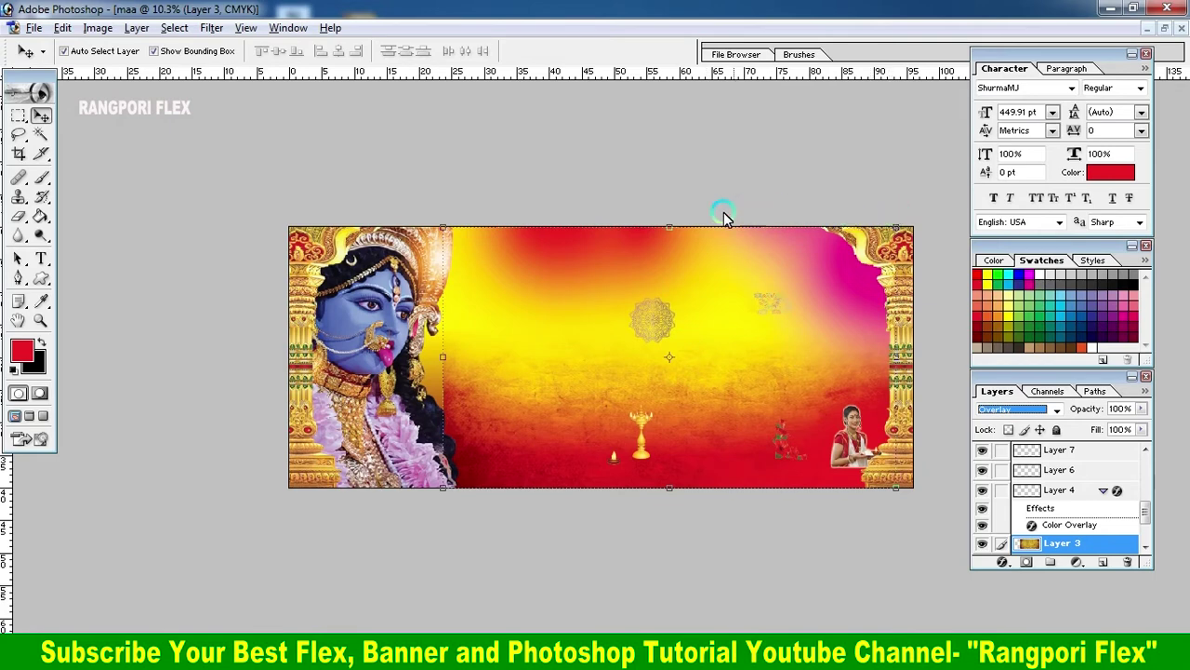
left_click(689, 61)
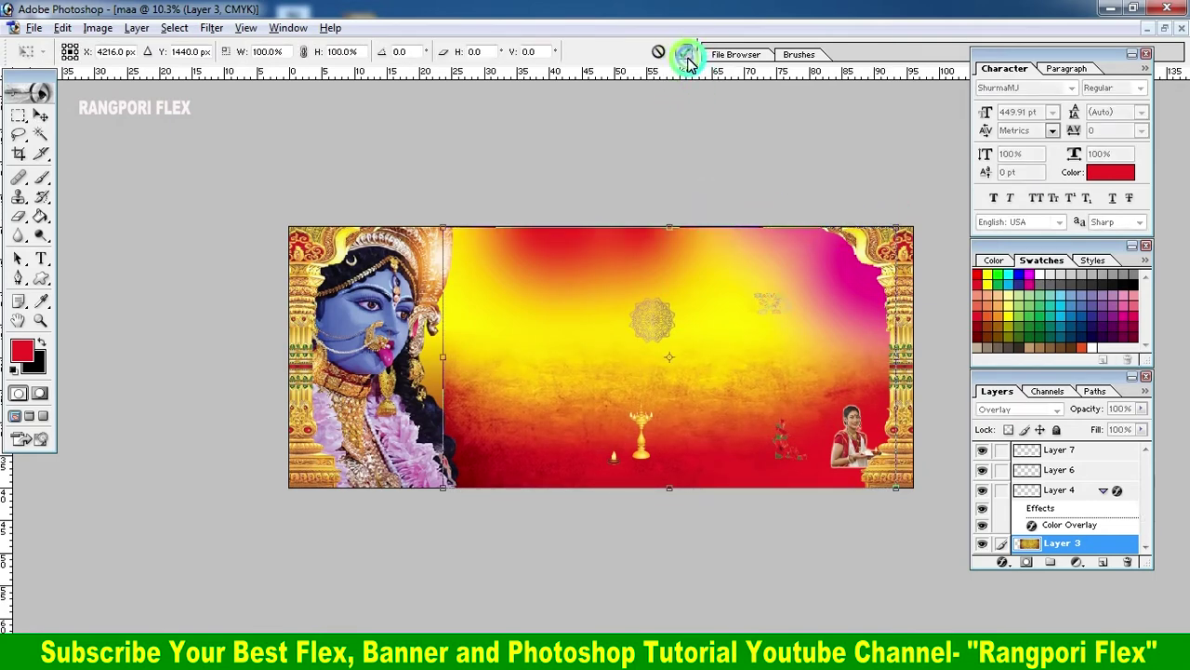
Adjust the texture transform and reset the default colours with white as foreground.
left_click(871, 443)
left_click(632, 451)
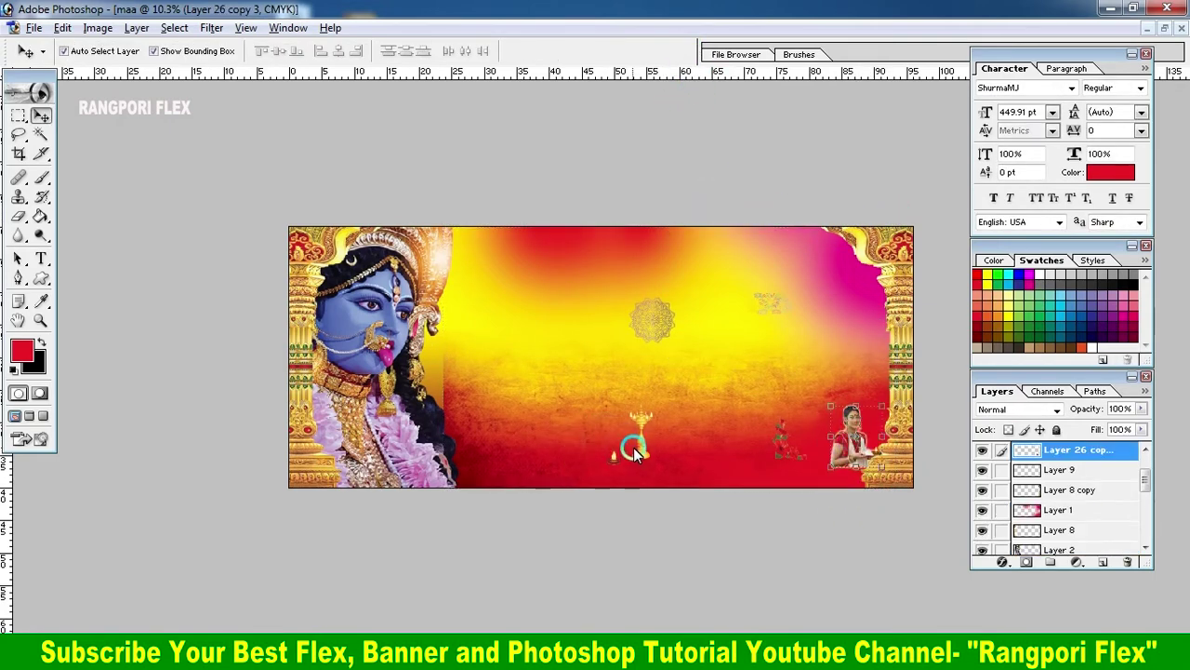
key("ctrl+t")
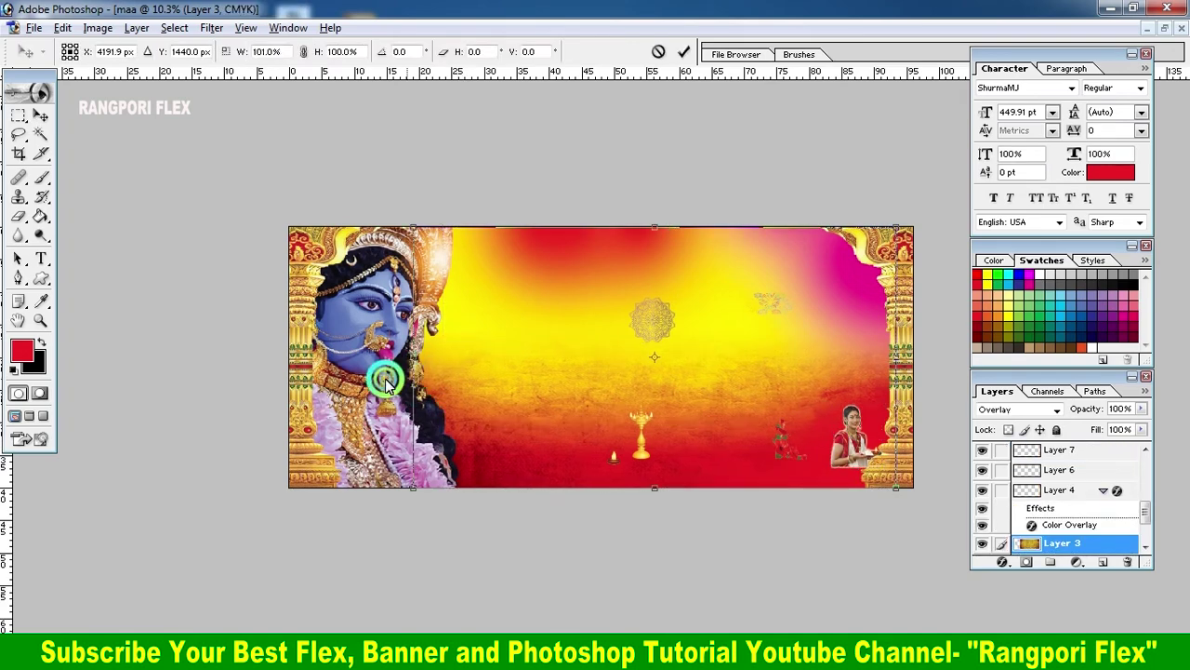
left_click(691, 47)
key("d")
key("x")
left_click(528, 331)
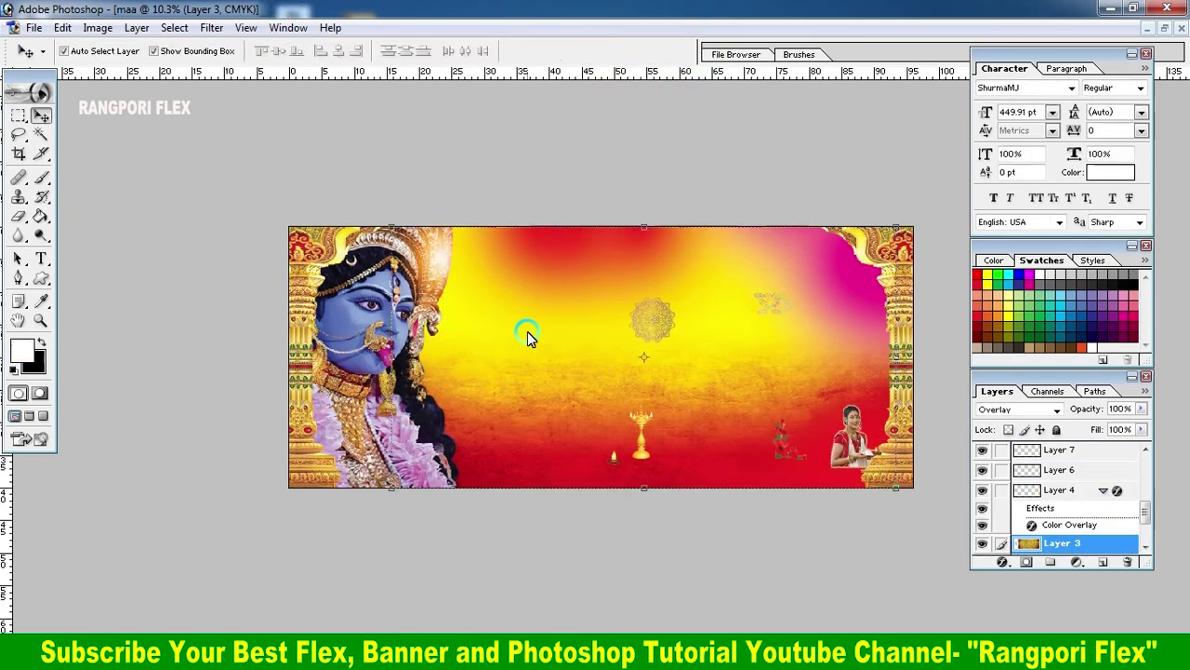
left_click(542, 341)
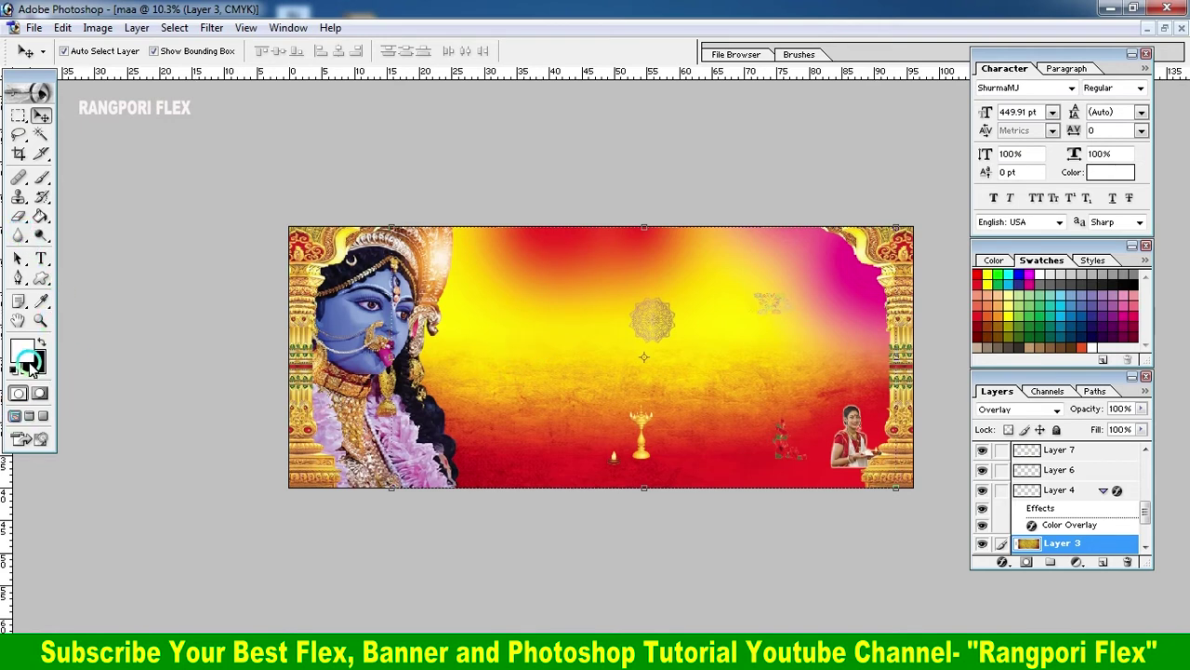
On a new layer, paint white with a 506 px brush along Kali's hair edge.
left_click(42, 178)
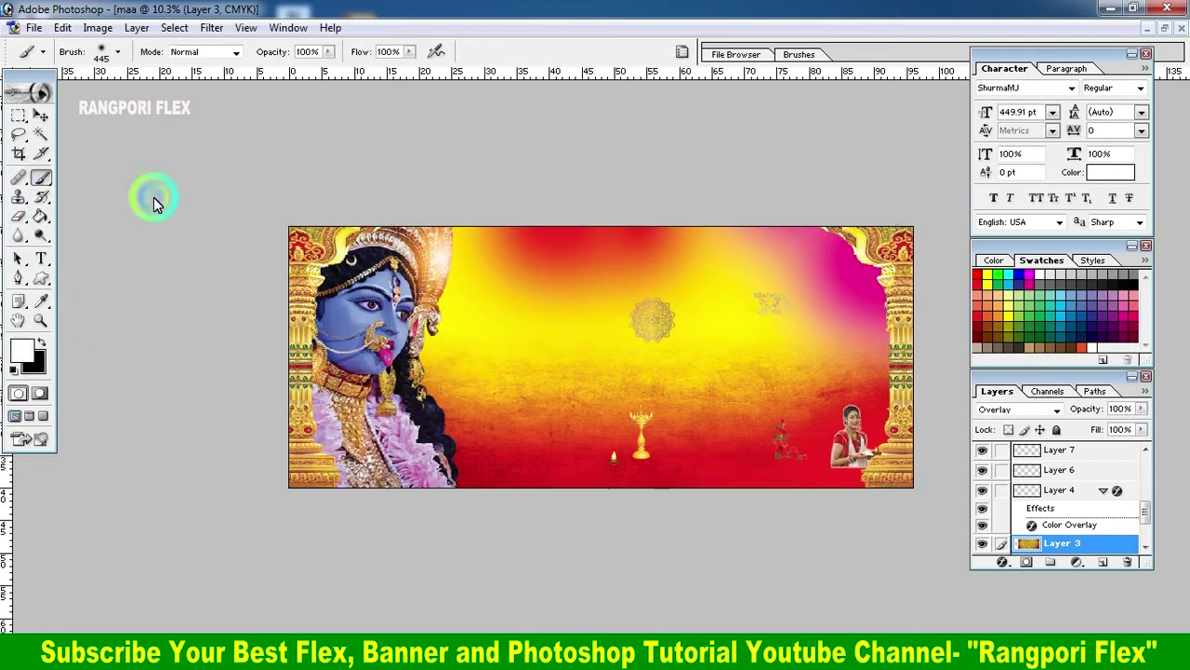
left_click(1104, 563)
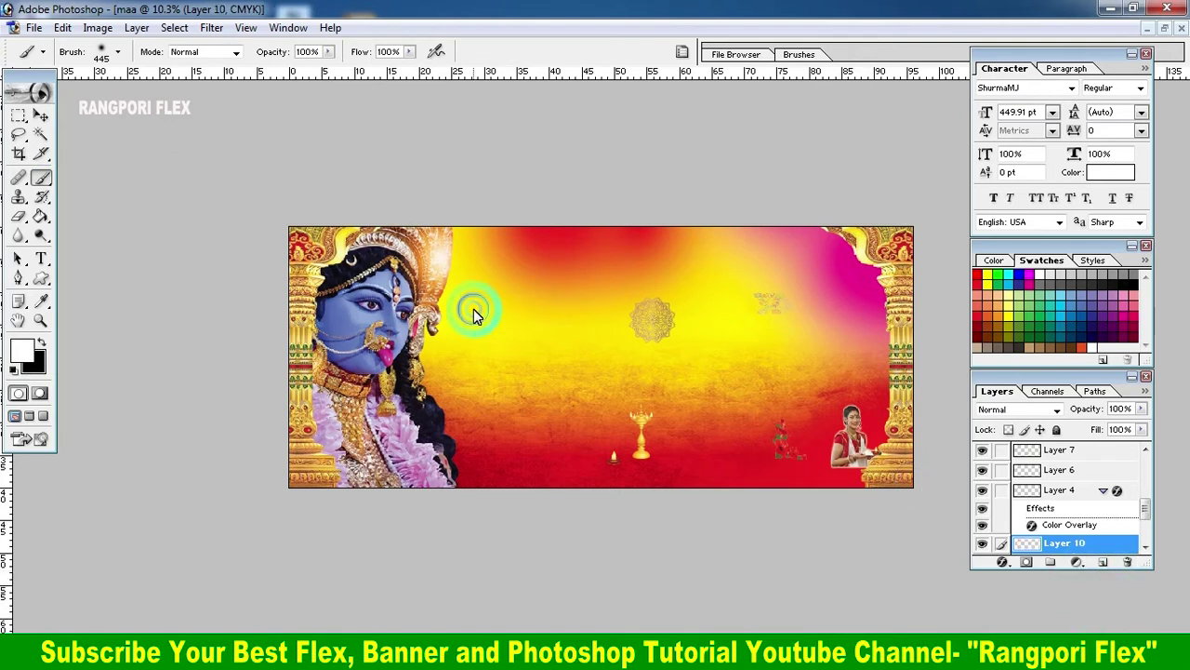
right_click(493, 250)
left_click_drag(669, 279, 677, 278)
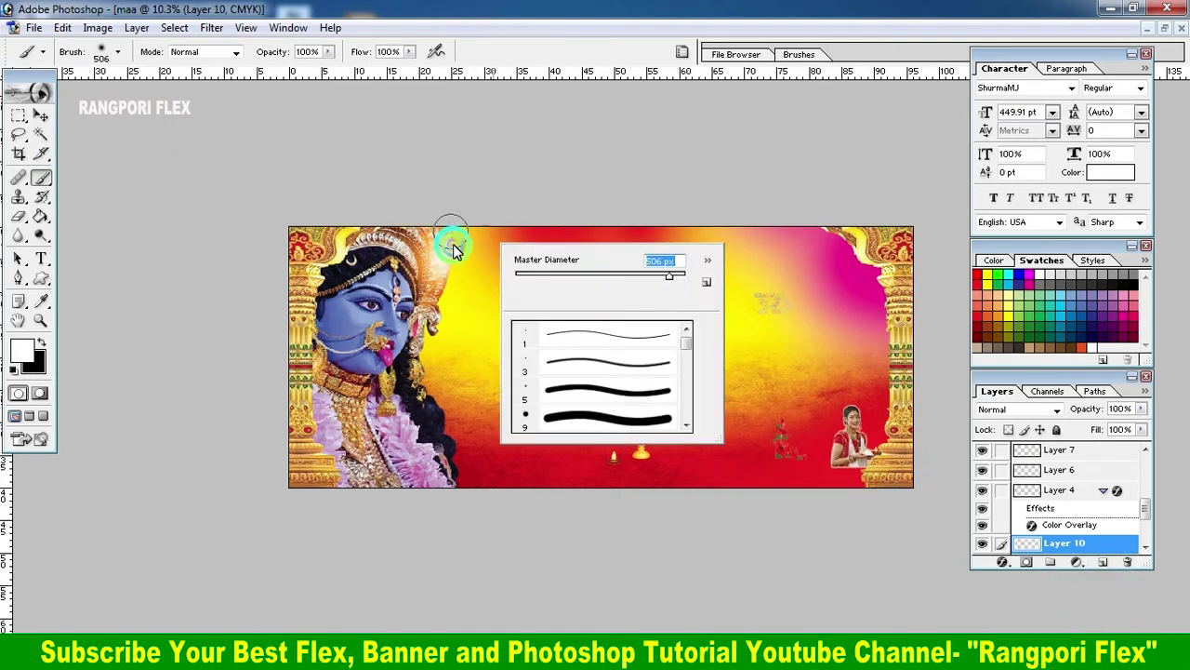
left_click(455, 234)
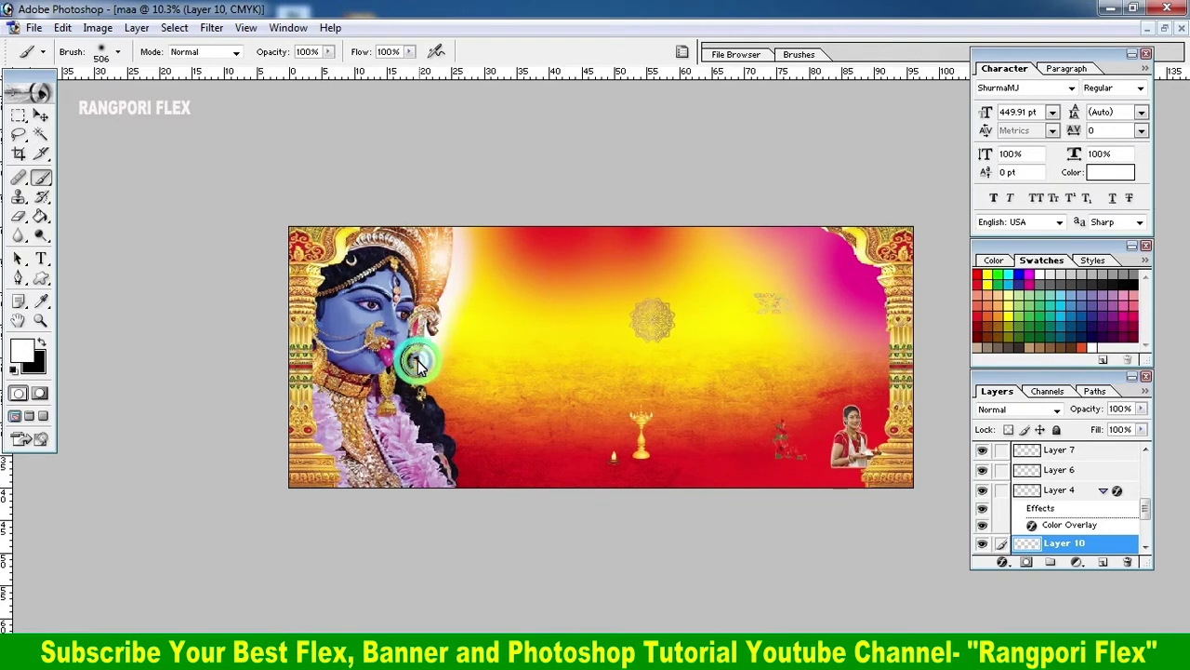
left_click_drag(430, 331, 452, 478)
left_click_drag(452, 219, 450, 470)
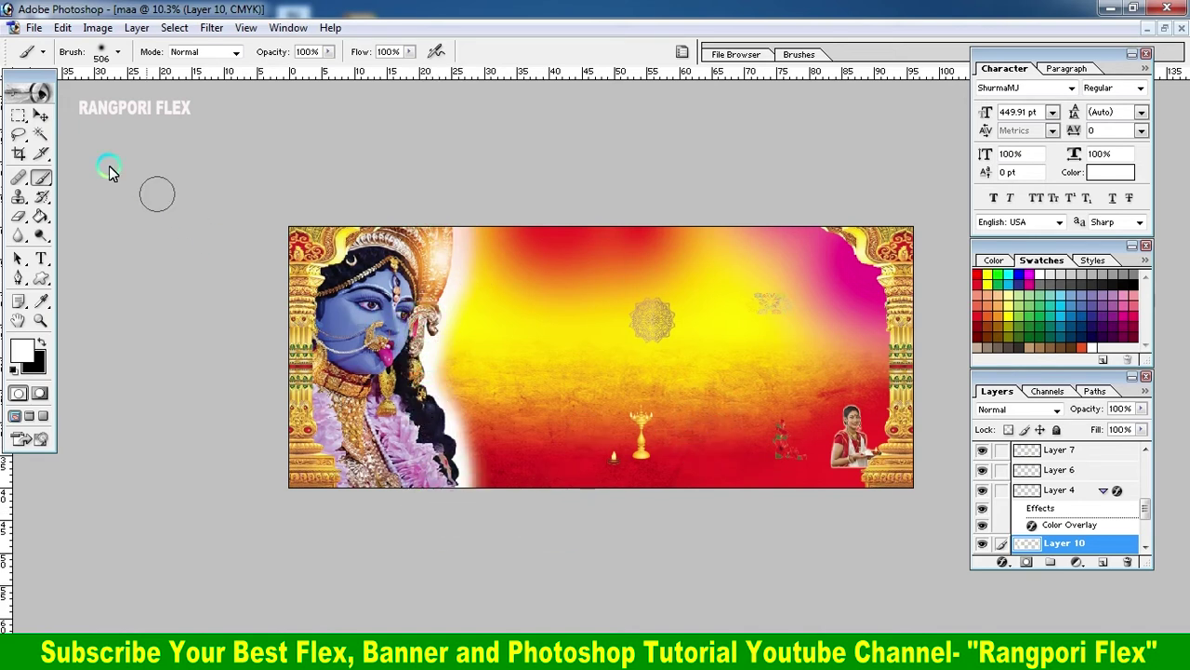
Free-transform the white glow wider beside Kali and commit it.
left_click(37, 119)
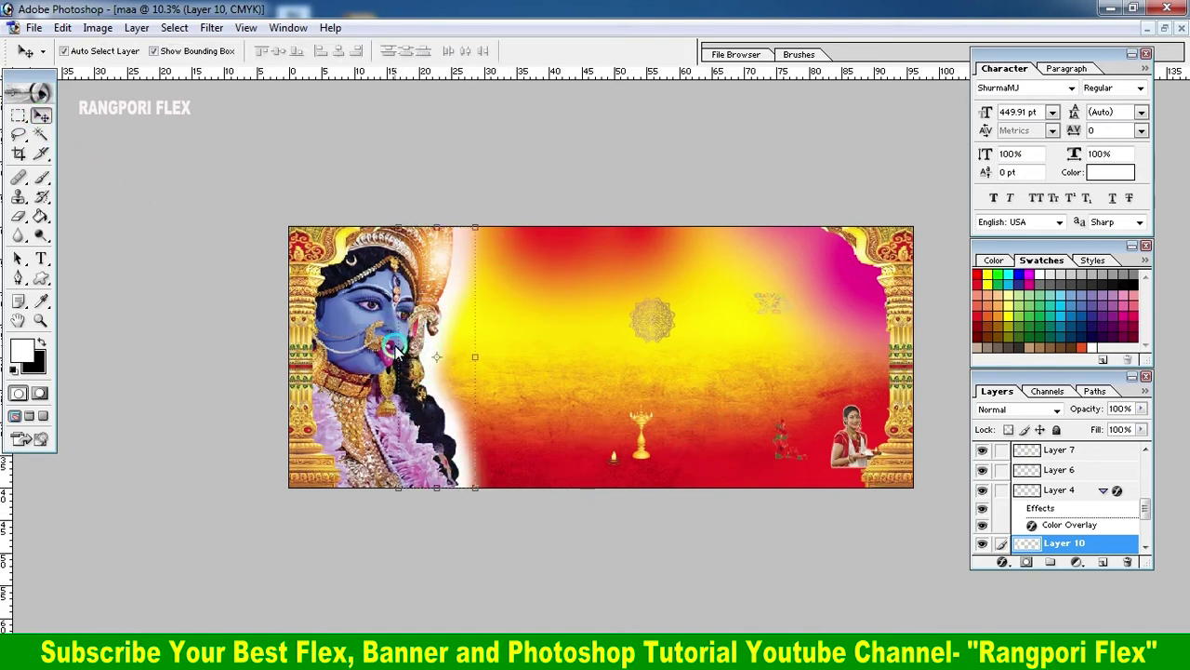
left_click_drag(398, 356, 377, 356)
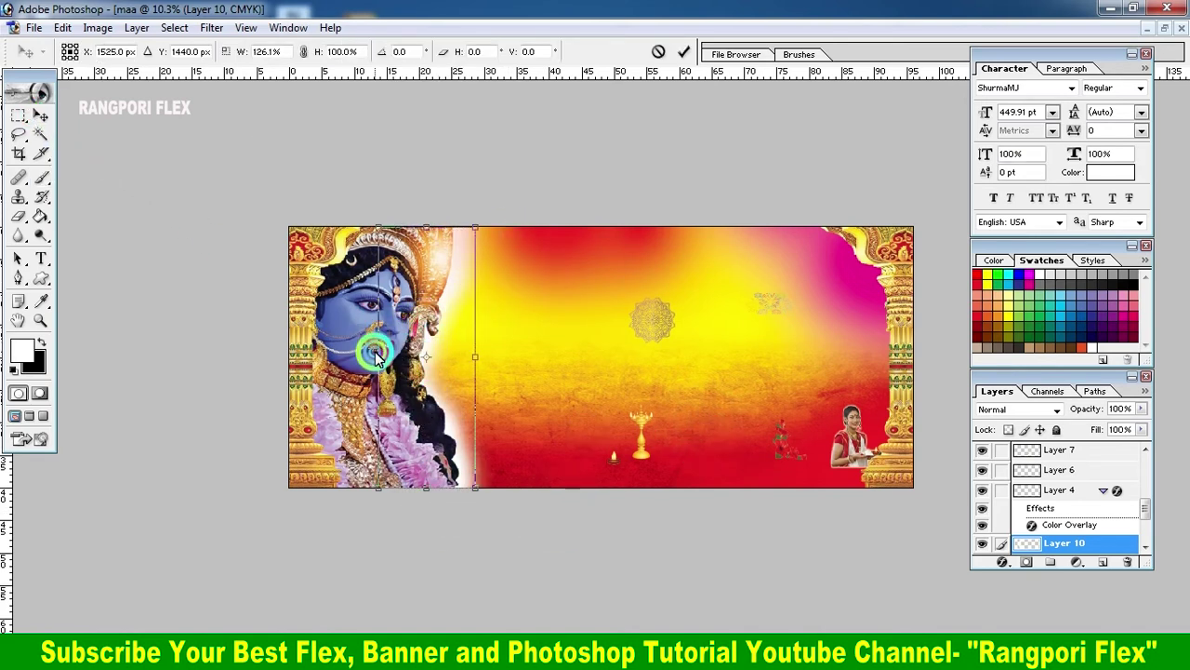
left_click(684, 51)
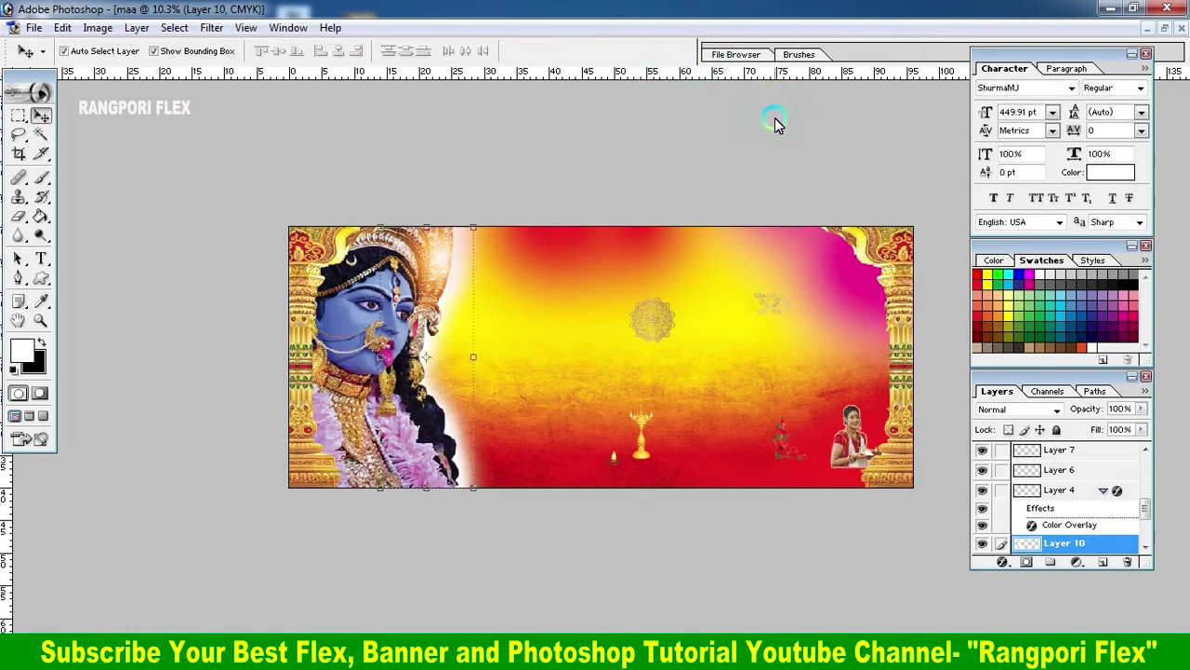
left_click(685, 336)
Move the mandala beside Kali's head, enlarge it about fivefold, and send it behind the glow layer.
left_click(674, 331)
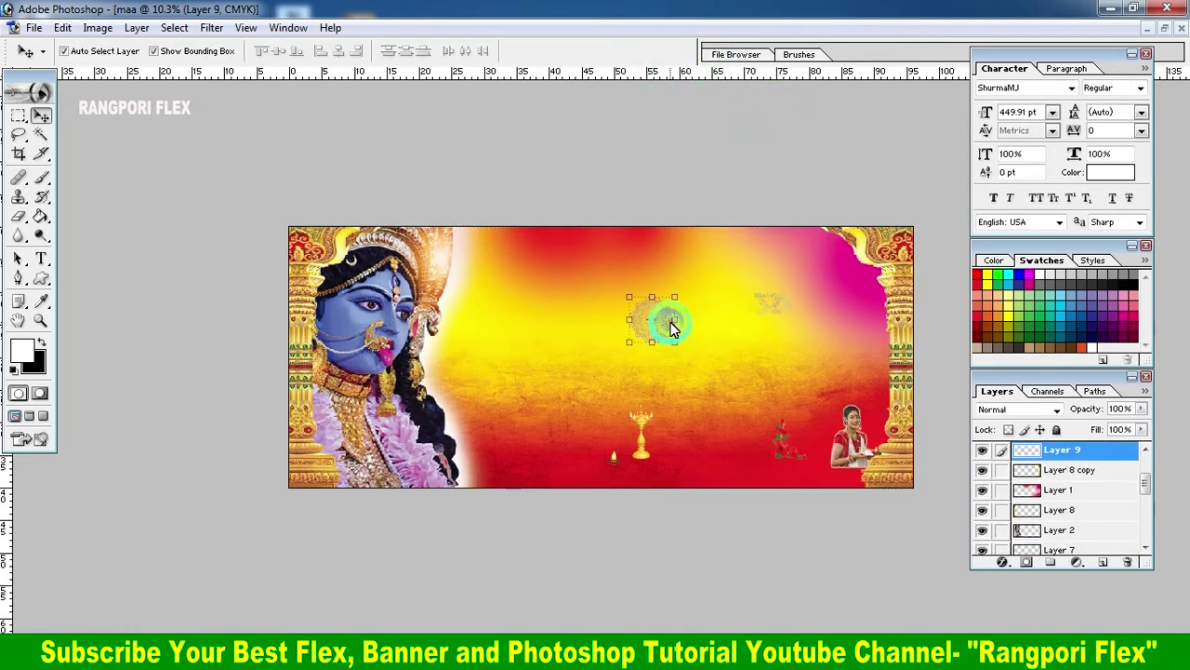
right_click(685, 326)
left_click(699, 331)
mouse_move(659, 325)
left_mouse_down()
mouse_move(543, 310)
mouse_move(468, 267)
left_mouse_up()
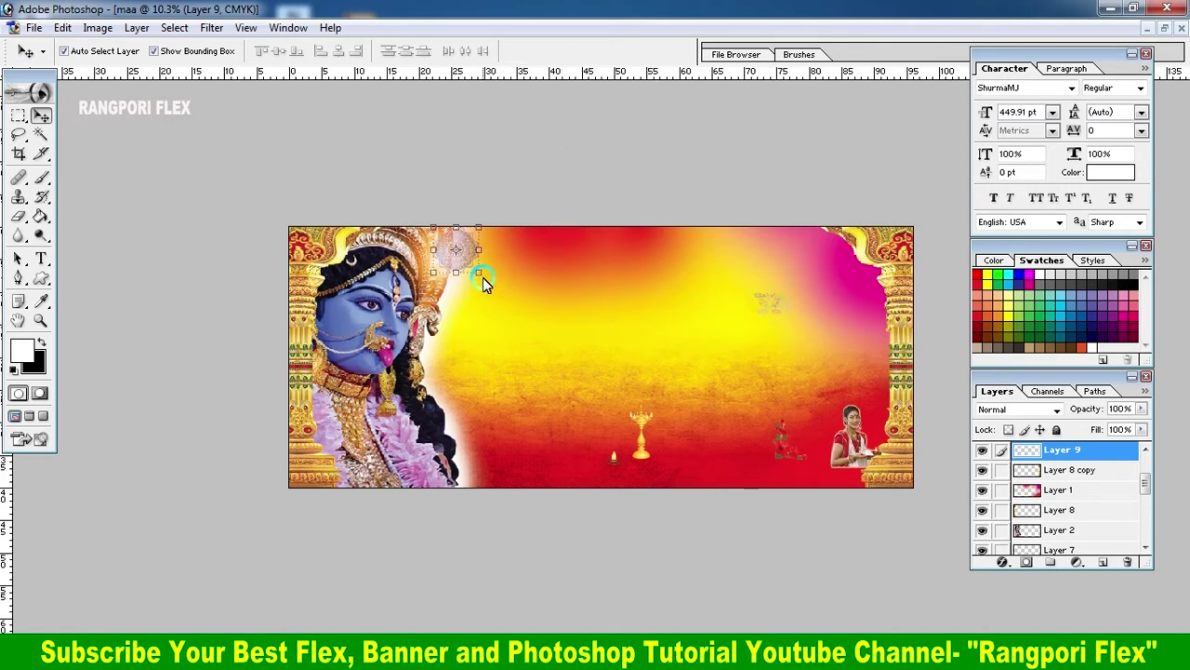
left_click_drag(481, 275, 574, 367)
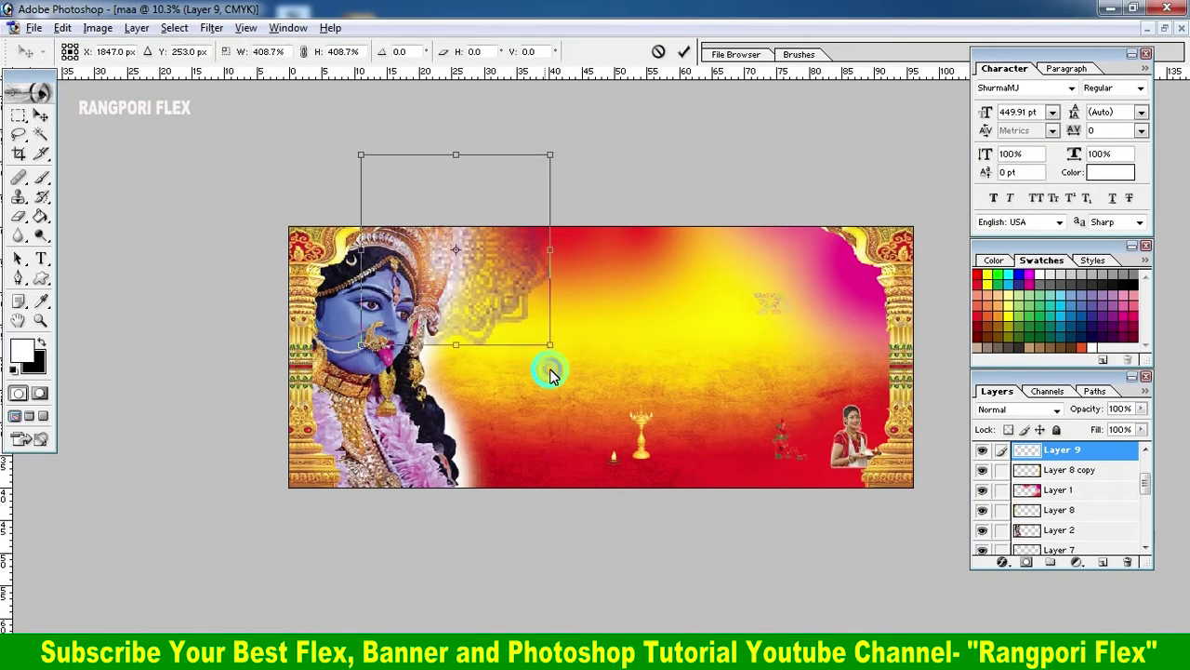
left_click(684, 51)
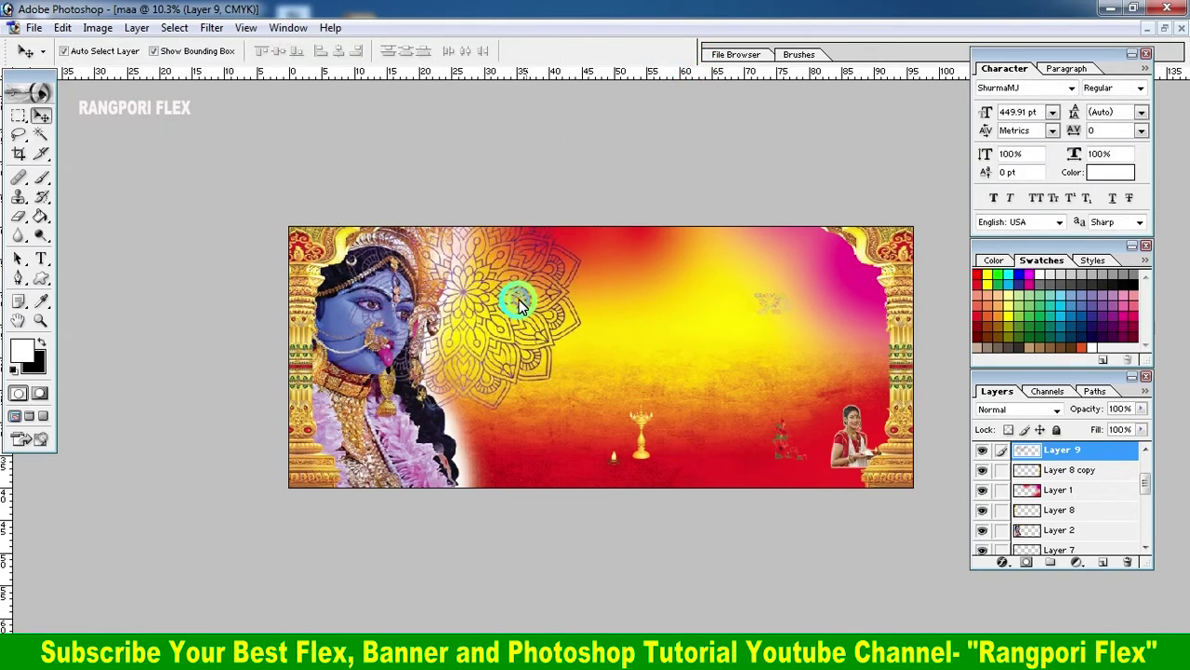
key("ctrl+bracketleft")
key("ctrl+bracketleft")
key("ctrl+bracketleft")
key("ctrl+bracketleft")
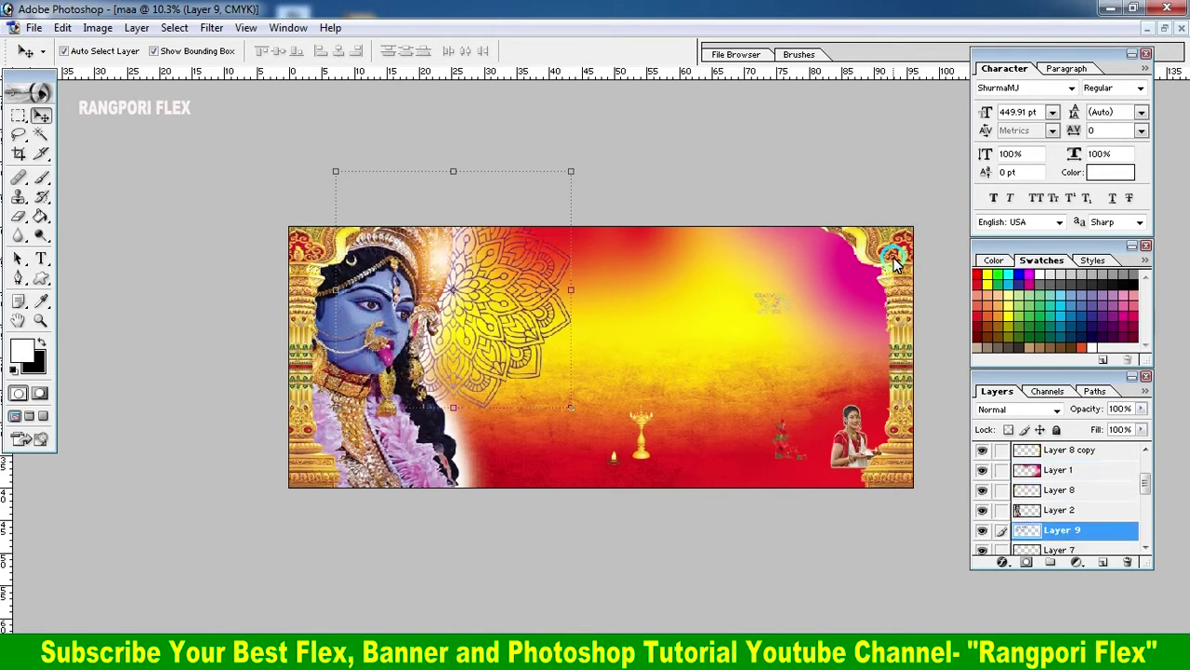
key("ctrl+bracketleft")
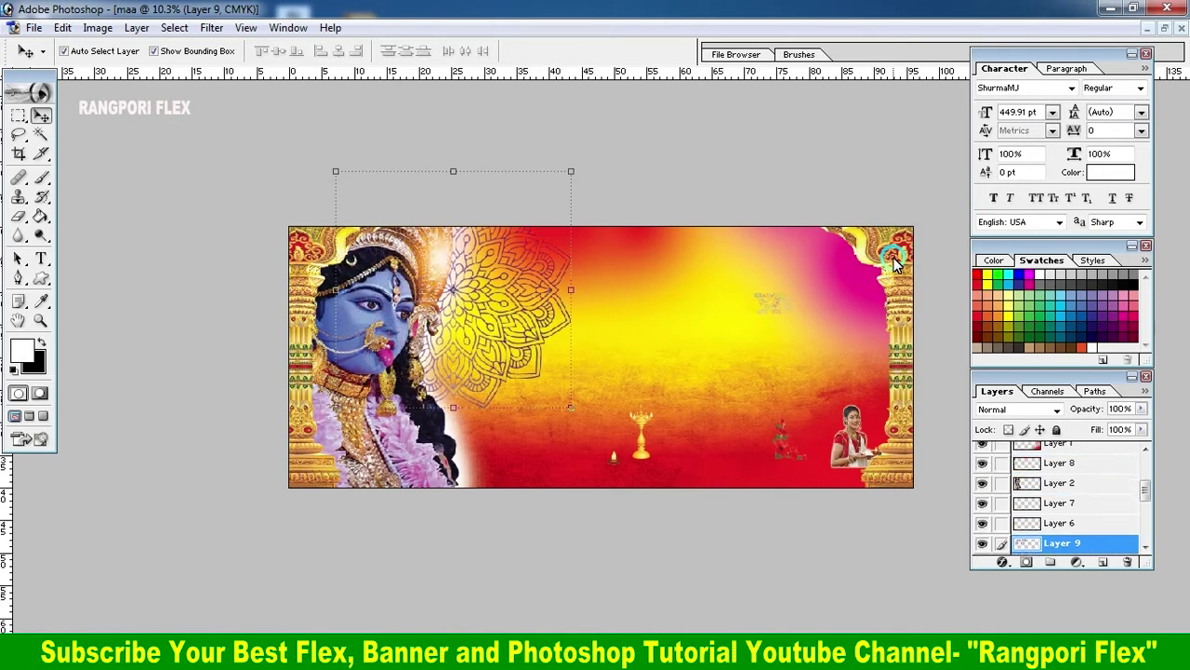
key("ctrl+bracketleft")
key("ctrl+bracketleft")
key("shift+Left")
key("shift+Left")
key("shift+Left")
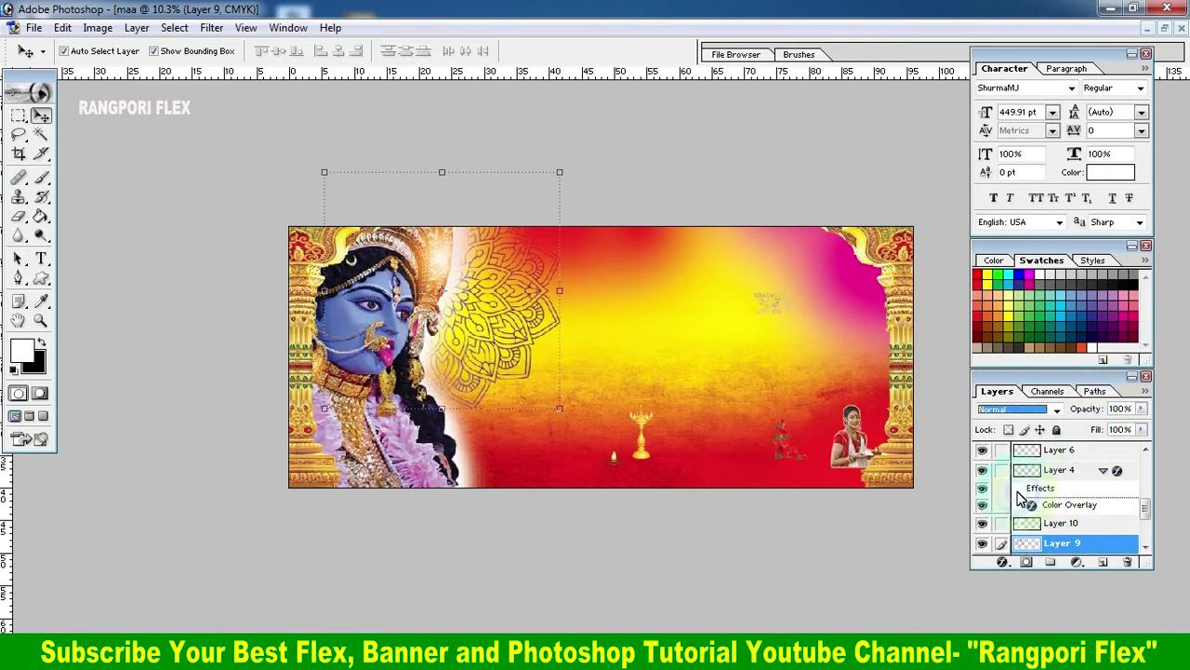
Apply a Color Overlay layer style in orange F7941D at 100% opacity to the mandala.
left_click(1001, 564)
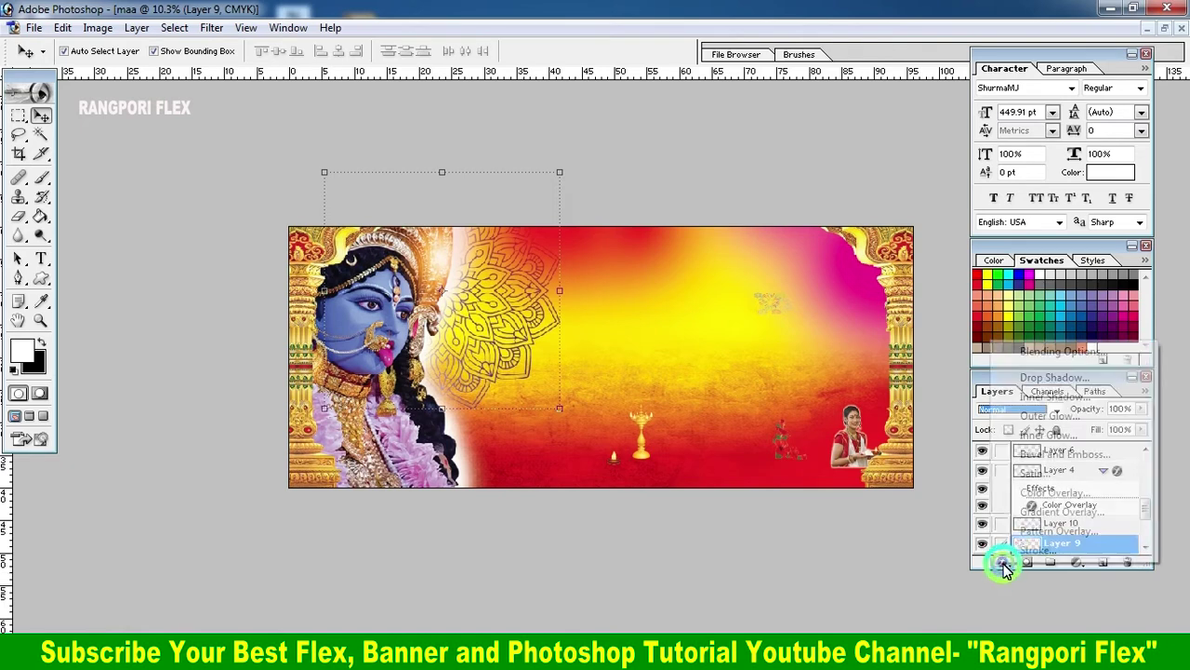
left_click(1030, 493)
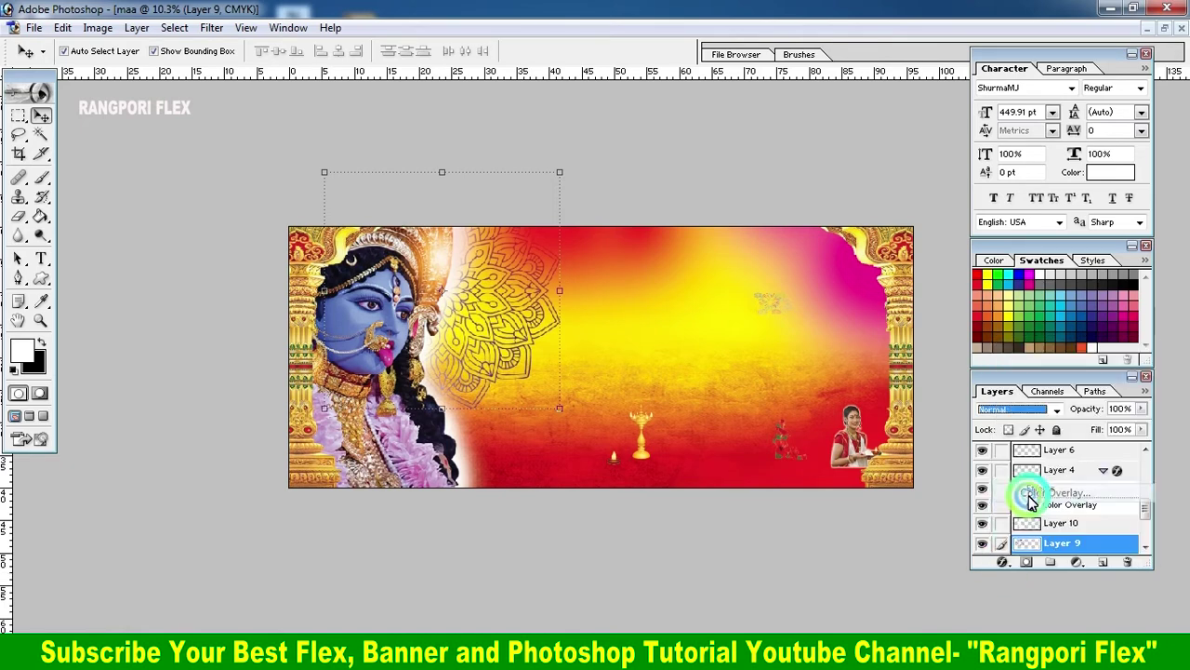
left_click(192, 364)
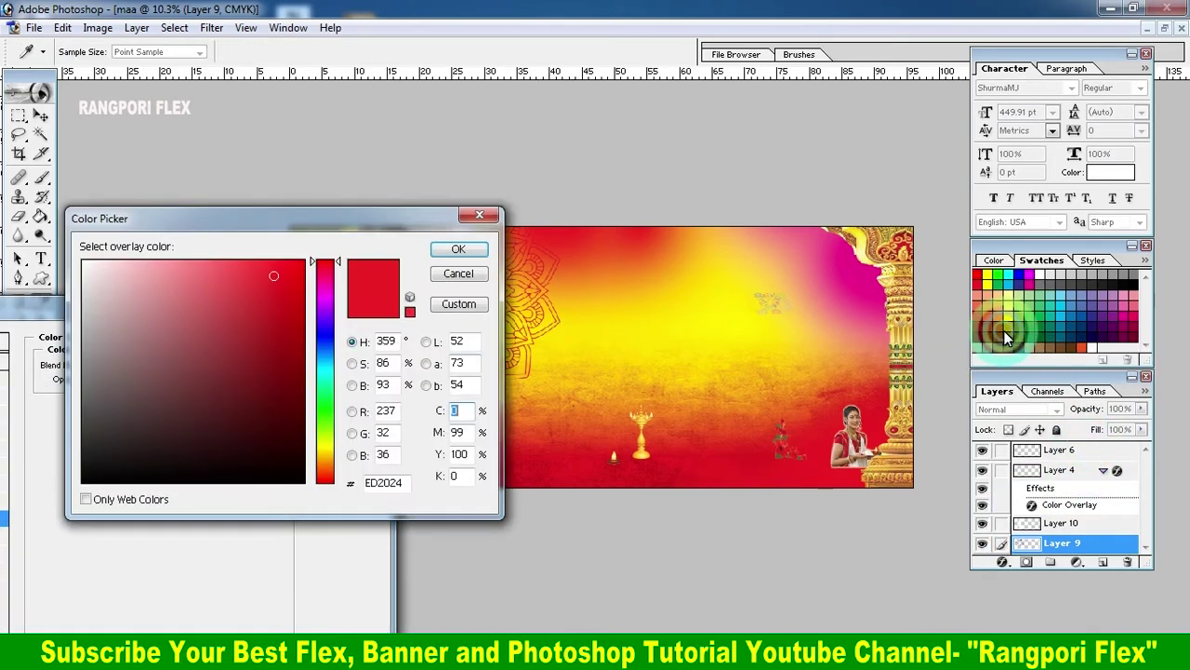
left_click(990, 307)
left_click(995, 318)
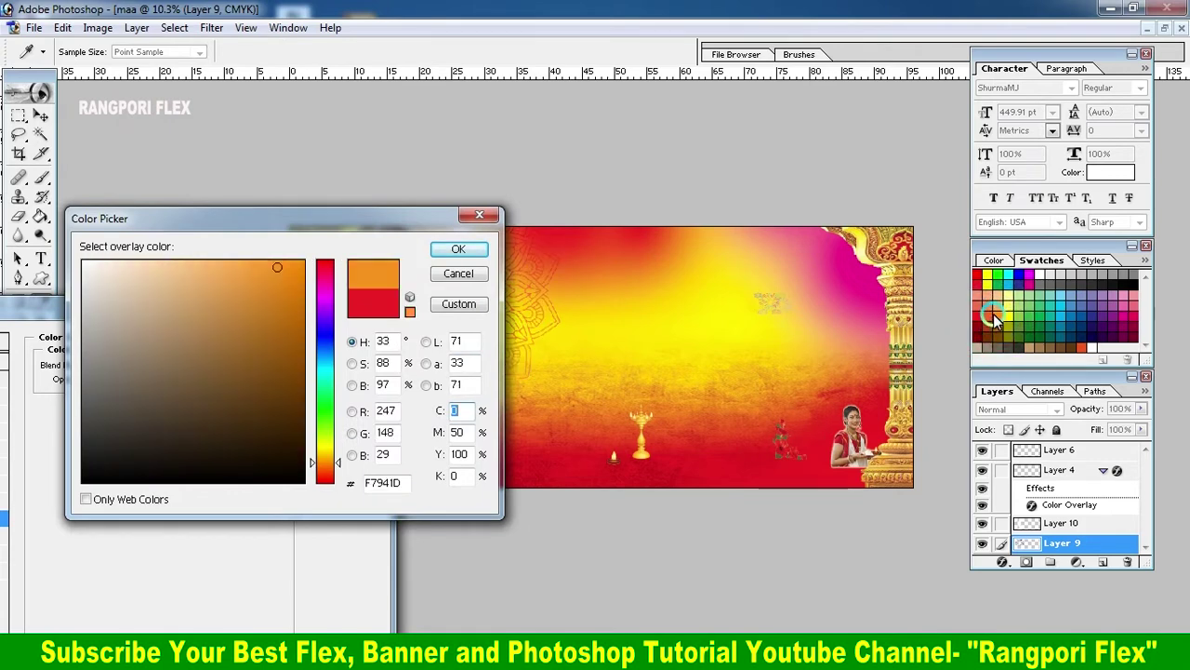
left_click(456, 251)
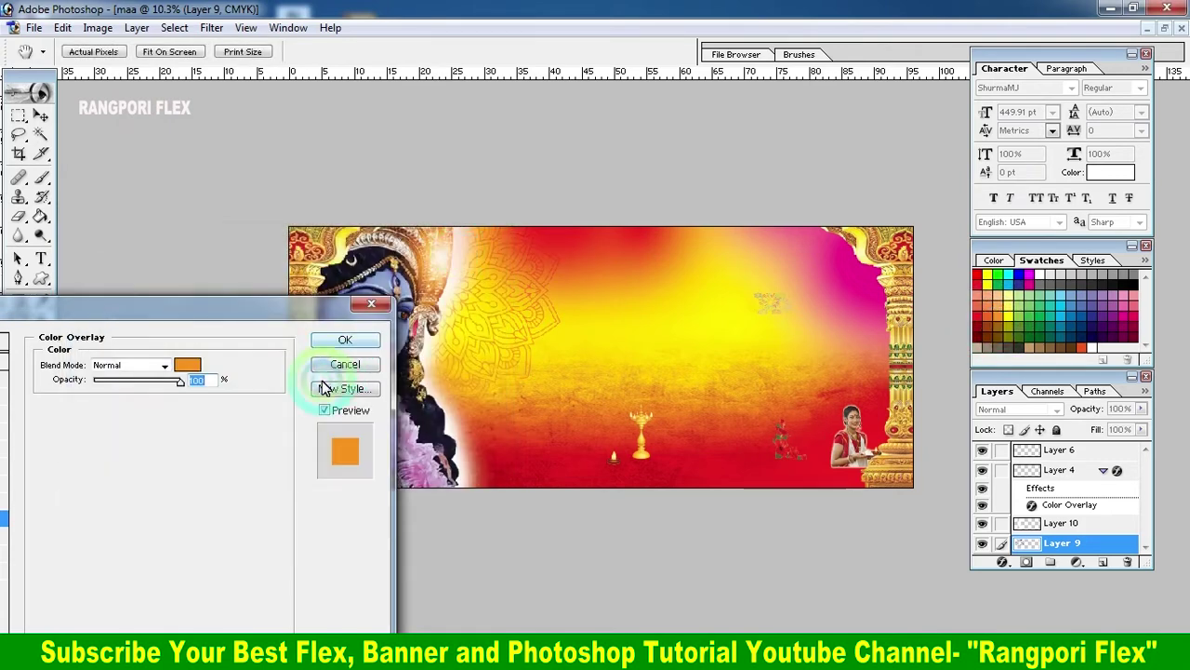
left_click(181, 381)
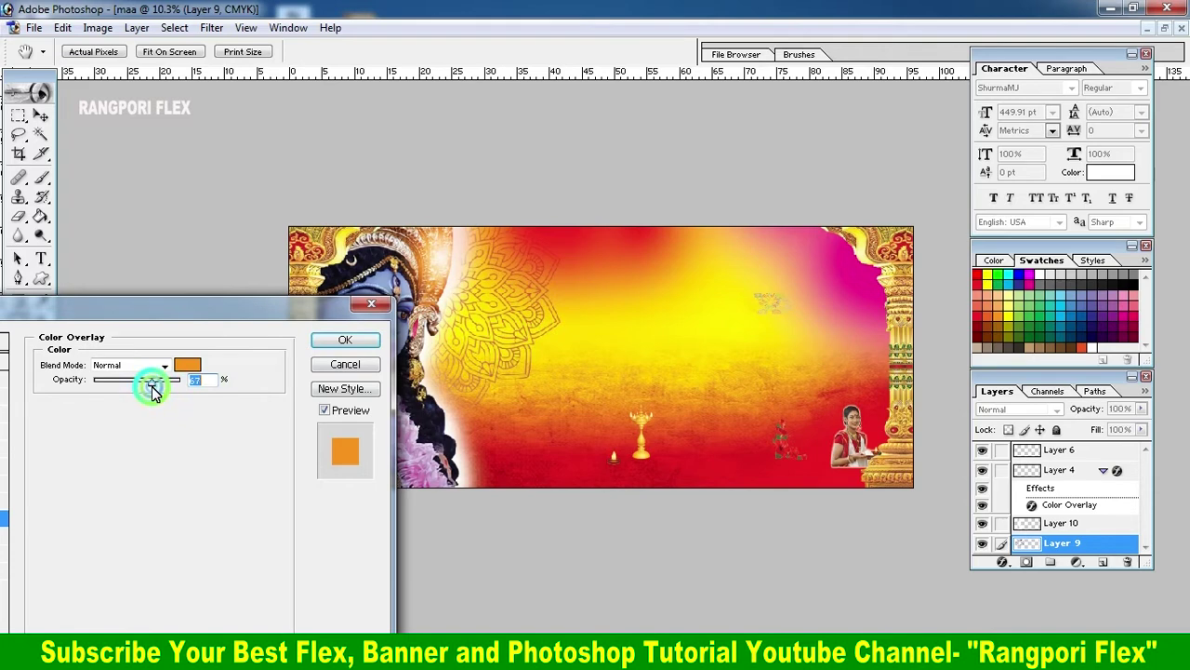
left_click_drag(136, 394, 180, 394)
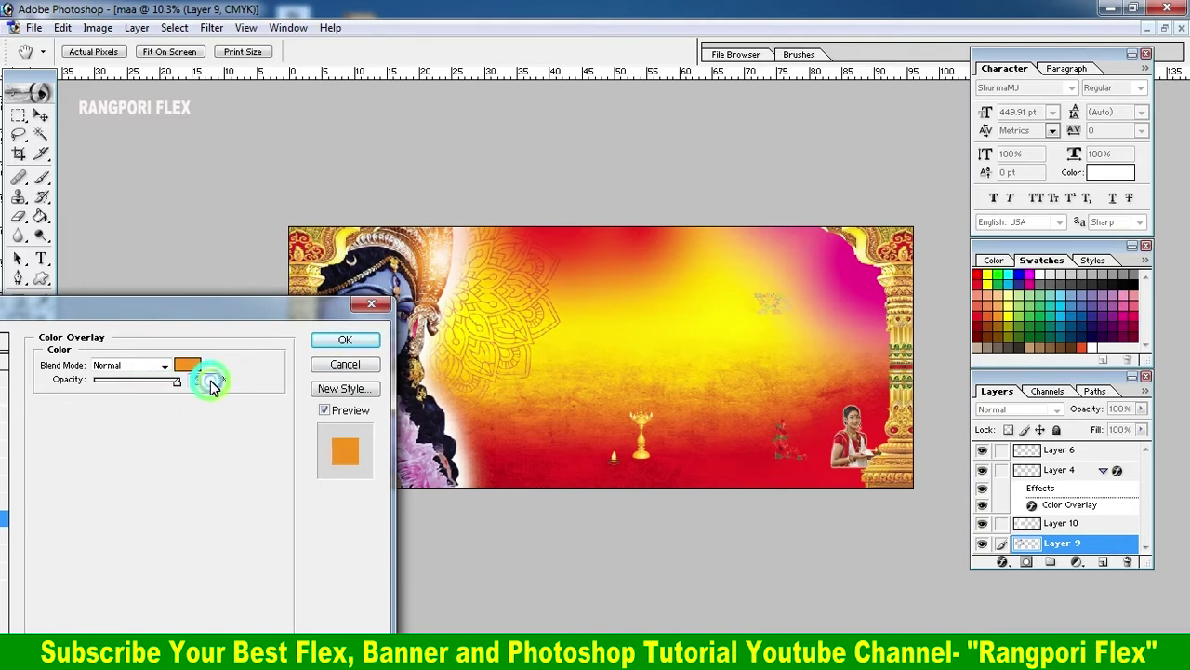
left_click(170, 387)
left_click(313, 341)
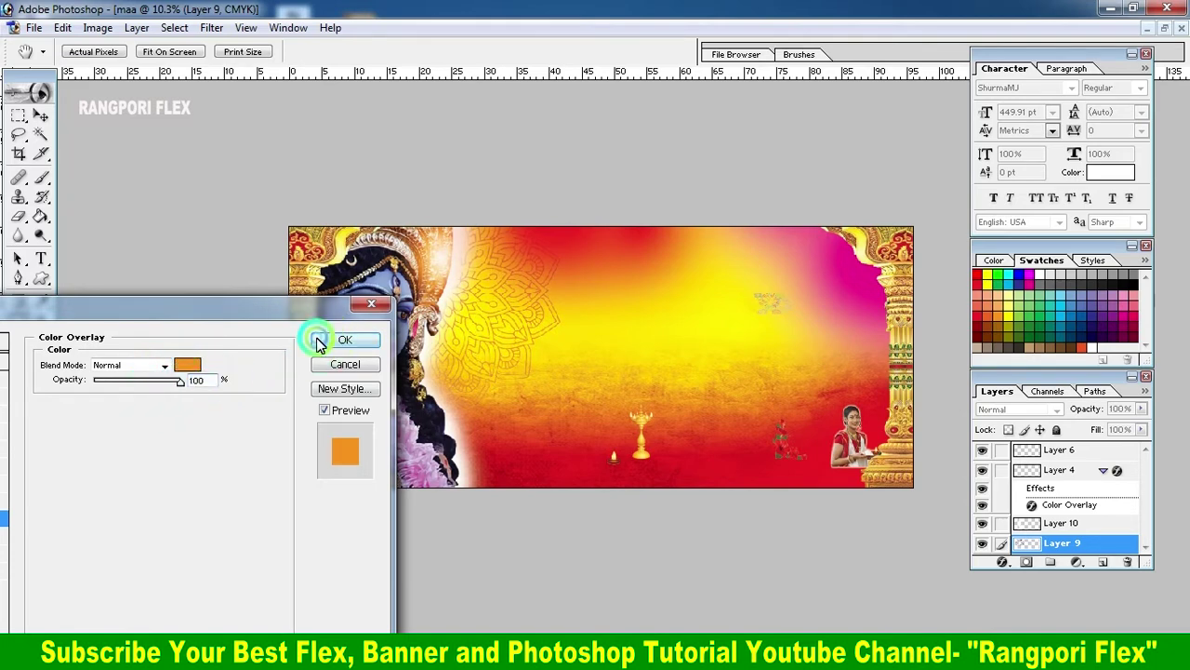
Enlarge the small firework graphic and move it right toward the pink corner.
key("v")
left_click(763, 318)
left_click(770, 304)
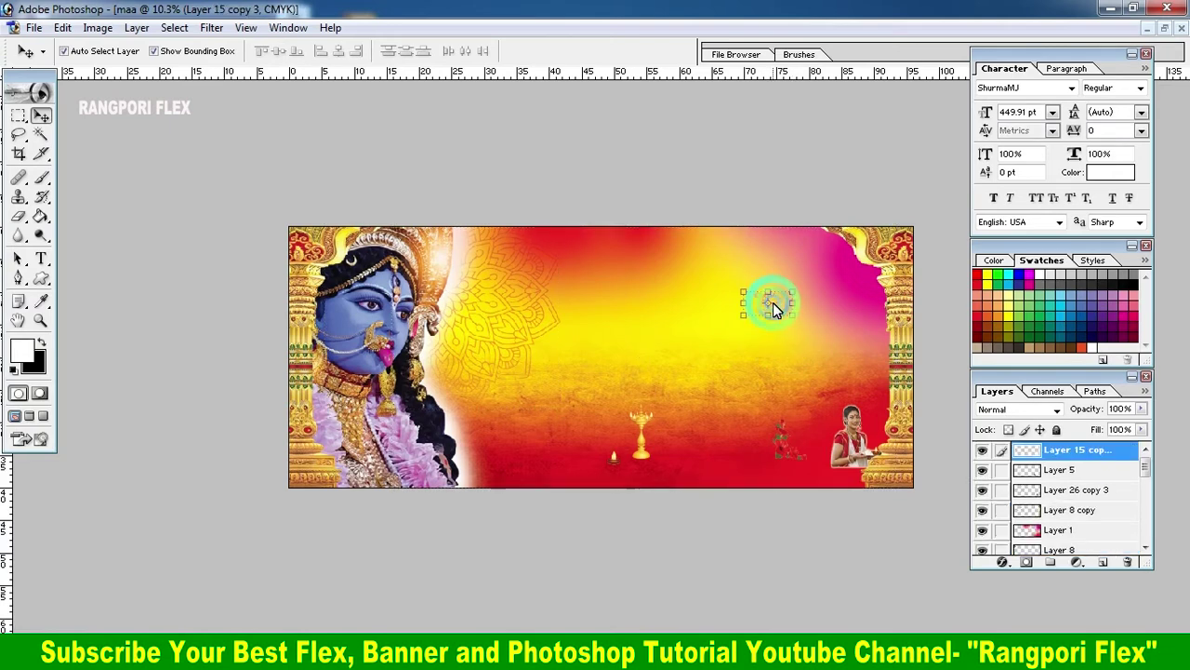
left_click(771, 335)
key("ctrl+t")
left_click_drag(771, 335, 797, 359)
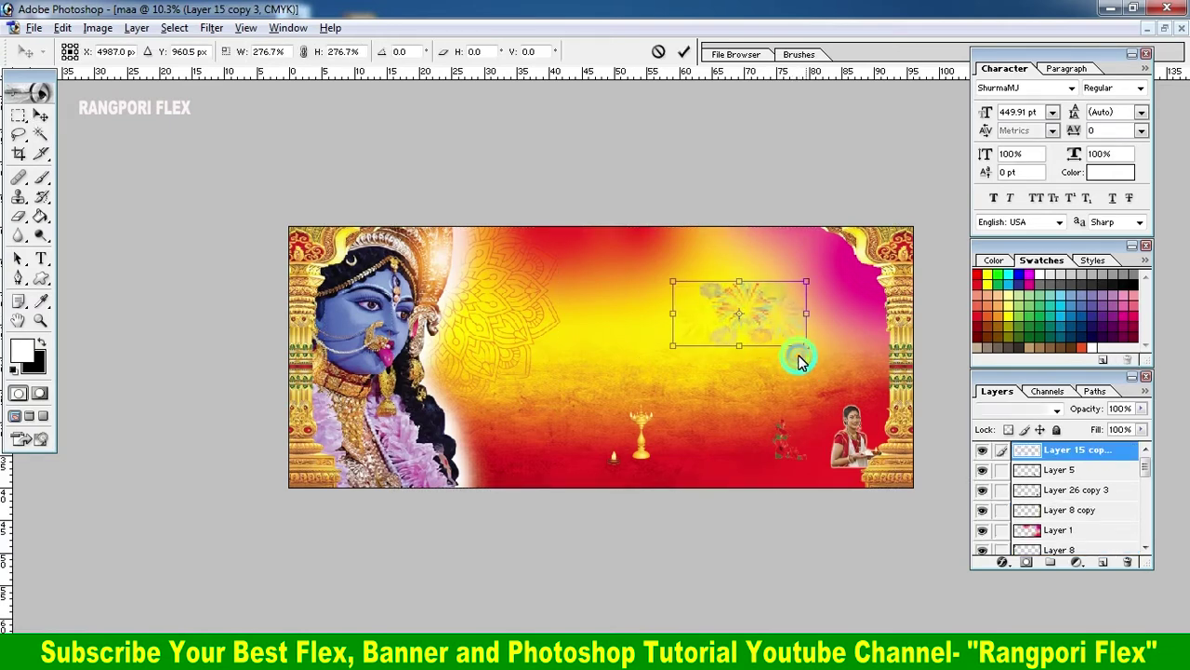
left_click(688, 53)
left_click_drag(757, 313, 805, 311)
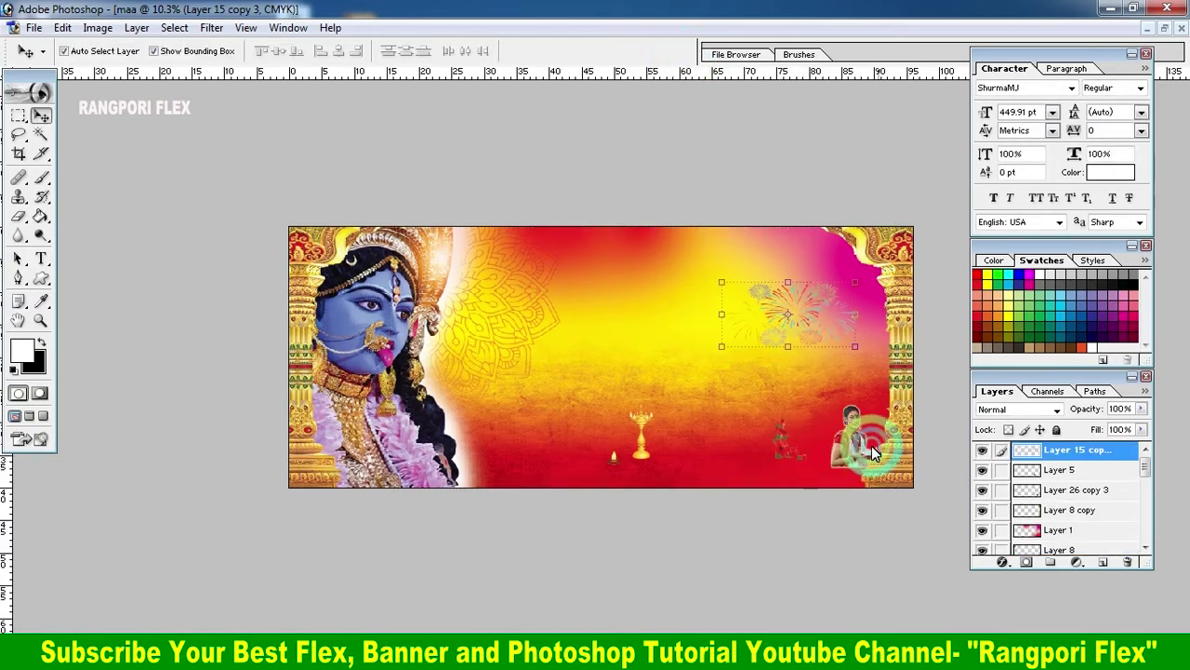
Flip the woman with the thali horizontally and enlarge her at the lower right.
left_click_drag(879, 470, 855, 435)
left_click(854, 411)
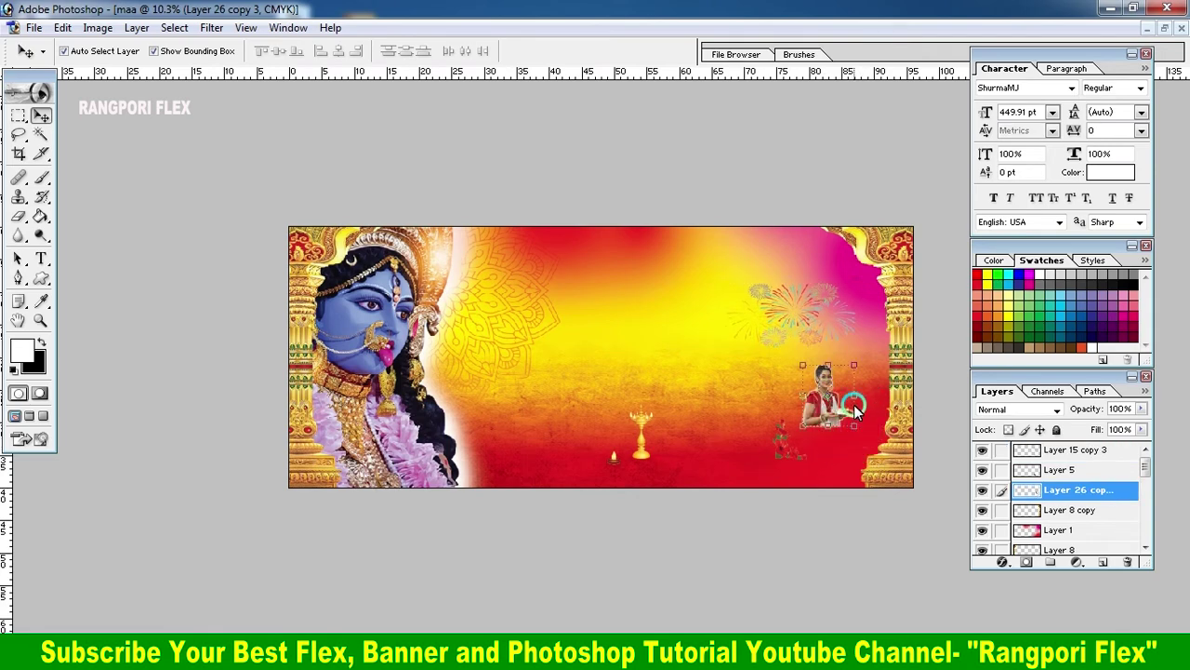
key("ctrl+t")
right_click(855, 402)
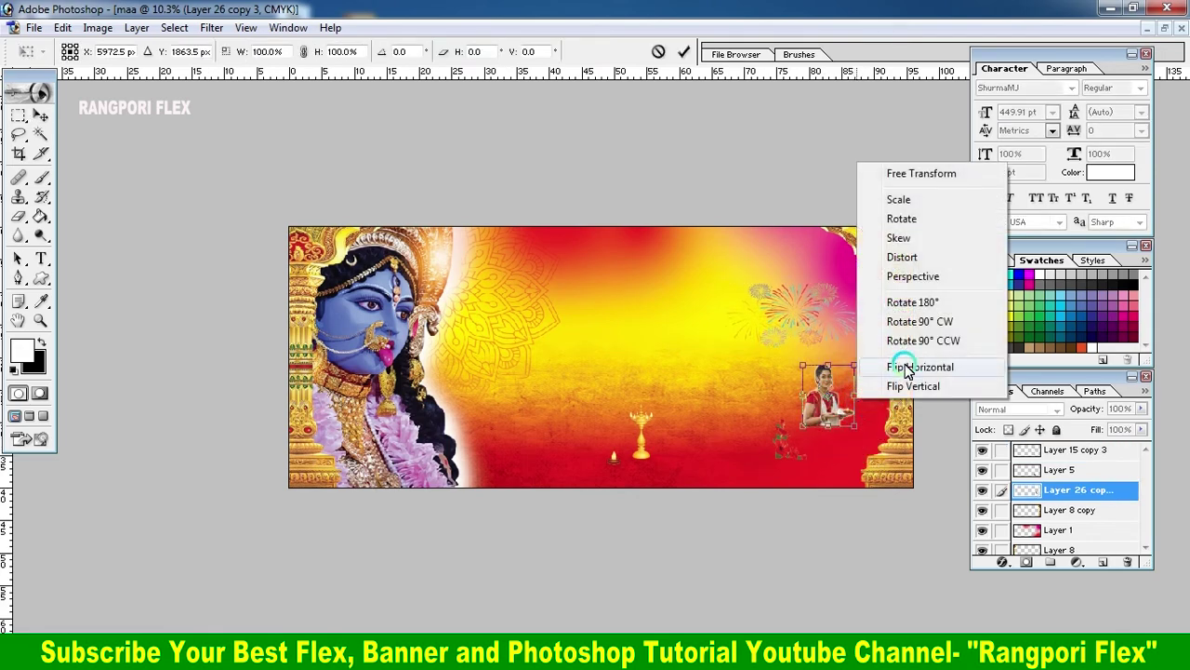
left_click(903, 363)
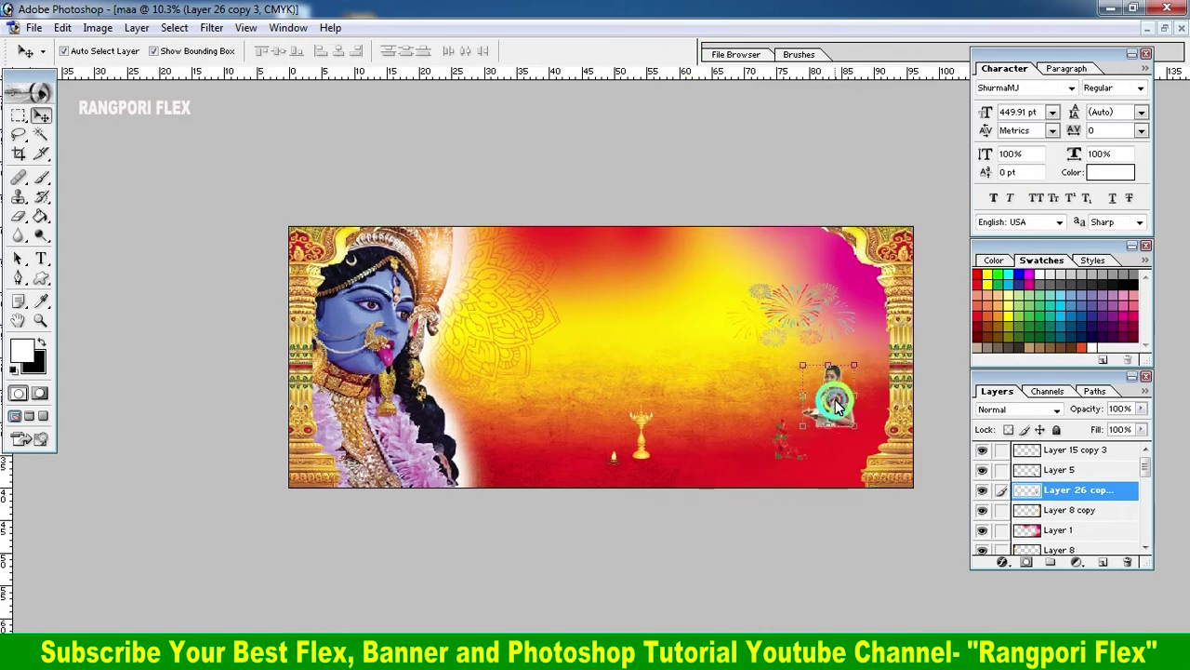
mouse_move(856, 426)
left_mouse_down()
mouse_move(890, 478)
mouse_move(877, 448)
mouse_move(886, 456)
left_mouse_up()
left_click(684, 51)
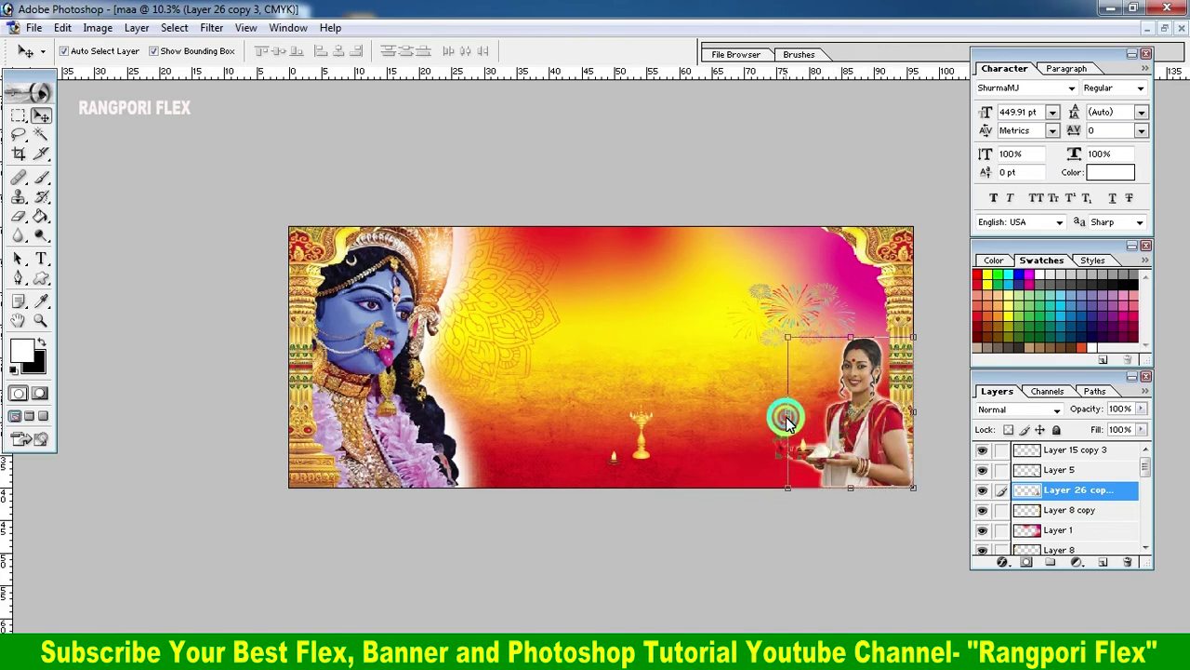
left_click_drag(787, 412, 777, 412)
left_click(688, 54)
left_click(792, 473)
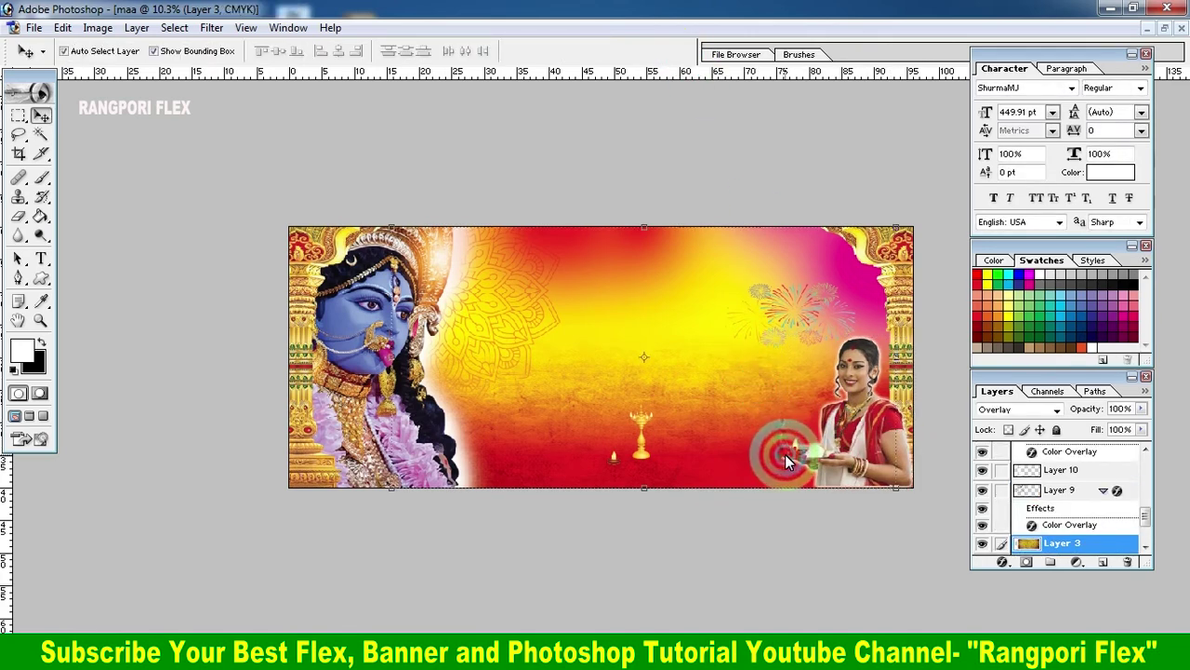
left_click(787, 463)
left_click(400, 448)
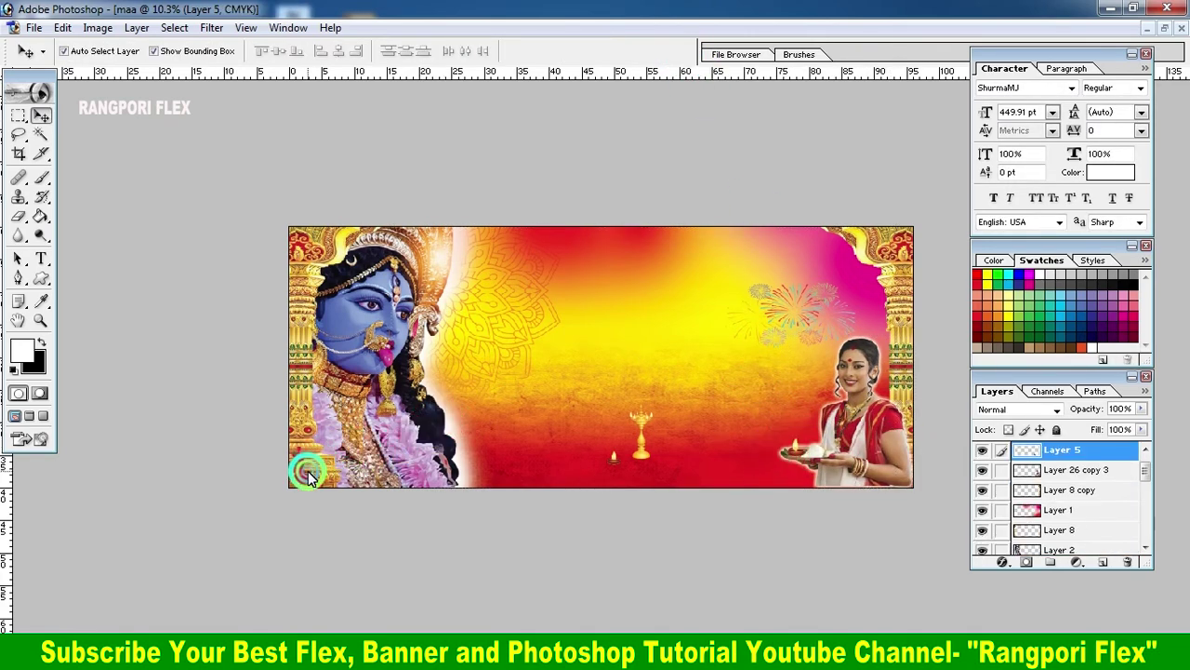
Enlarge the red hibiscus cluster at Kali's lower left.
left_click_drag(337, 476, 333, 457)
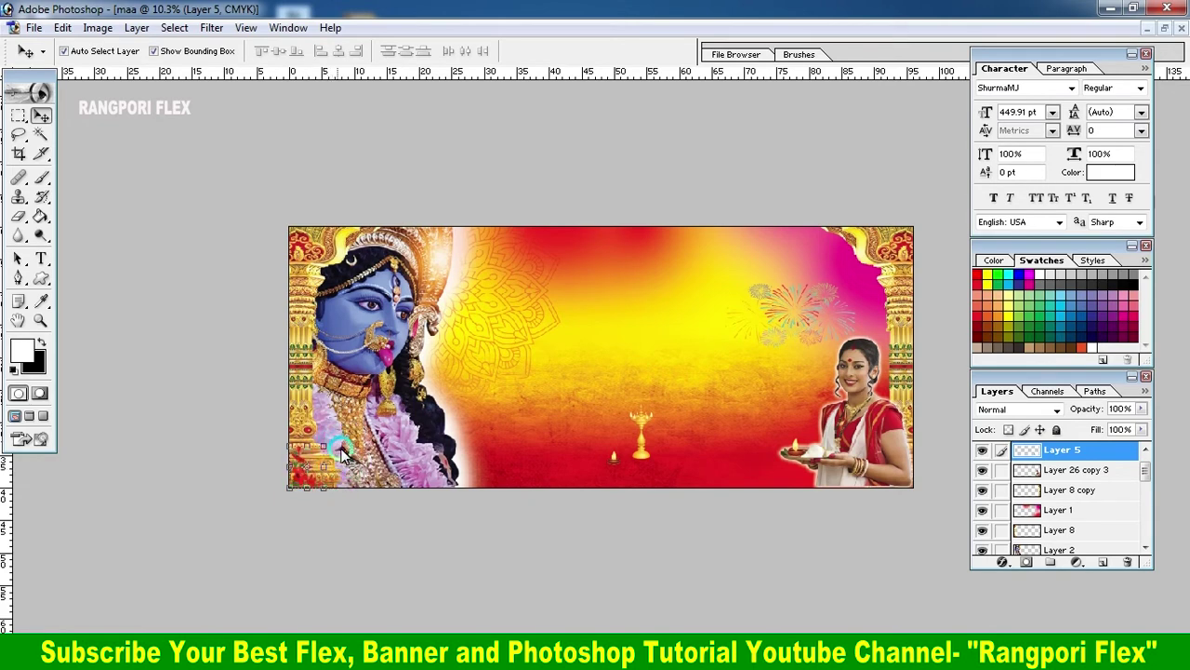
key("ctrl+plus")
mouse_move(237, 479)
left_mouse_down()
mouse_move(266, 425)
mouse_move(316, 386)
left_mouse_up()
left_click(683, 51)
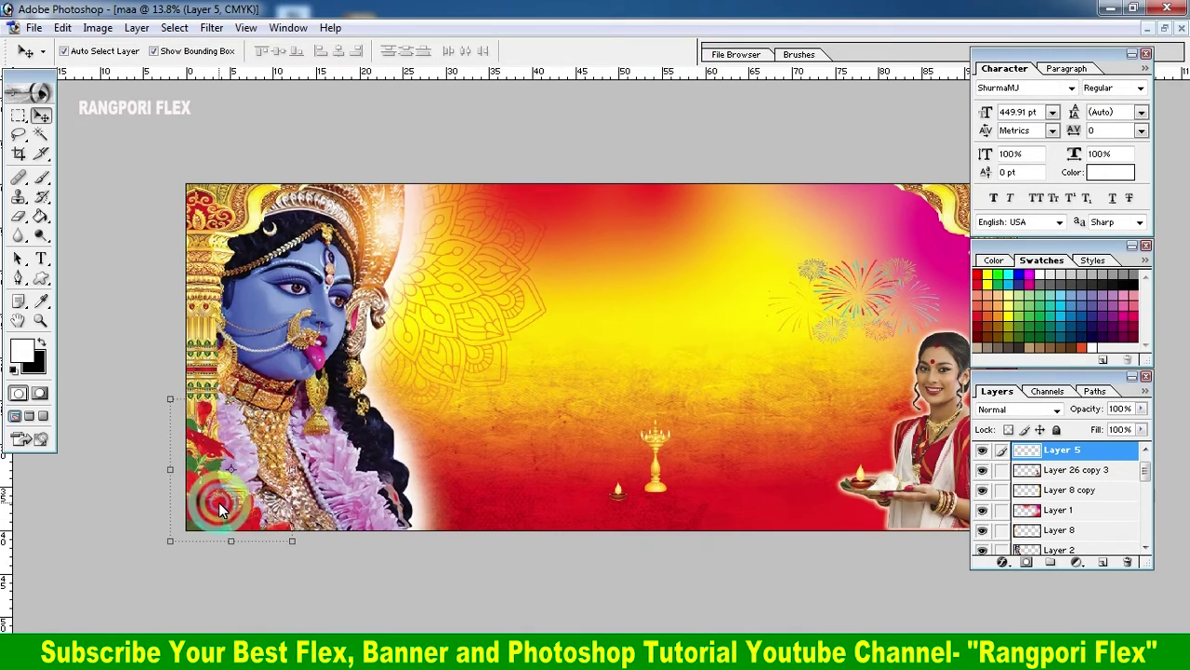
Duplicate the flowers, flip the copy horizontally, and place it at Kali's lower right.
mouse_move(211, 515)
left_mouse_down()
mouse_move(350, 502)
mouse_move(434, 465)
left_mouse_up()
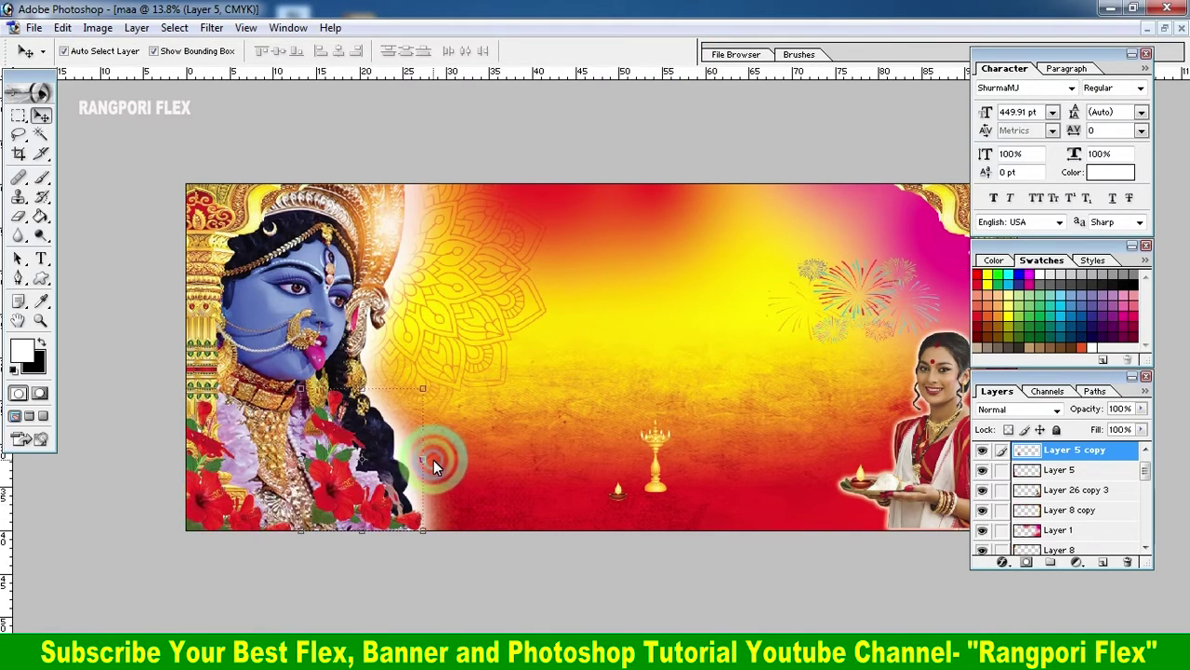
key("ctrl+t")
right_click(424, 460)
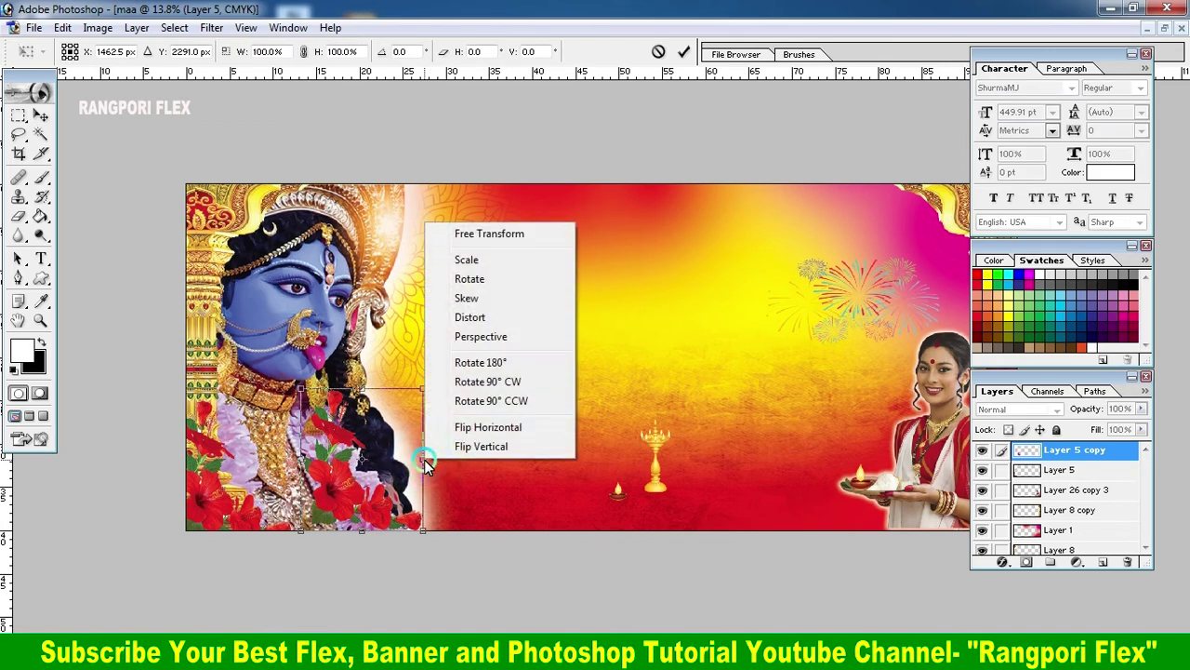
left_click(480, 427)
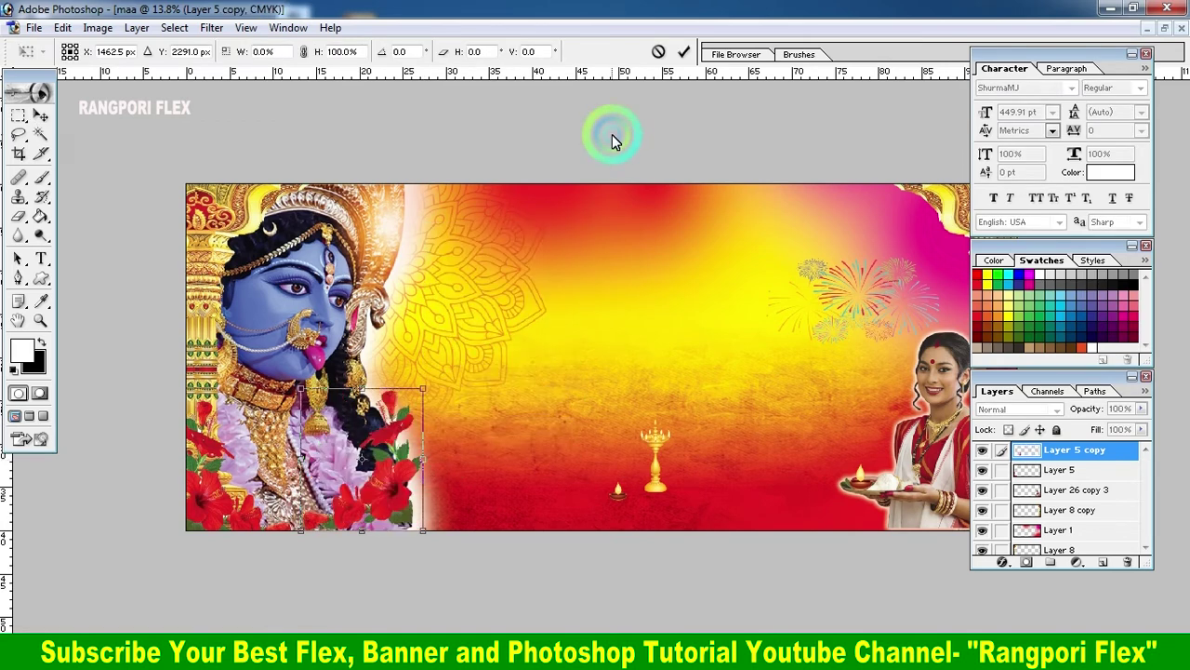
left_click(686, 52)
left_click_drag(376, 470, 392, 505)
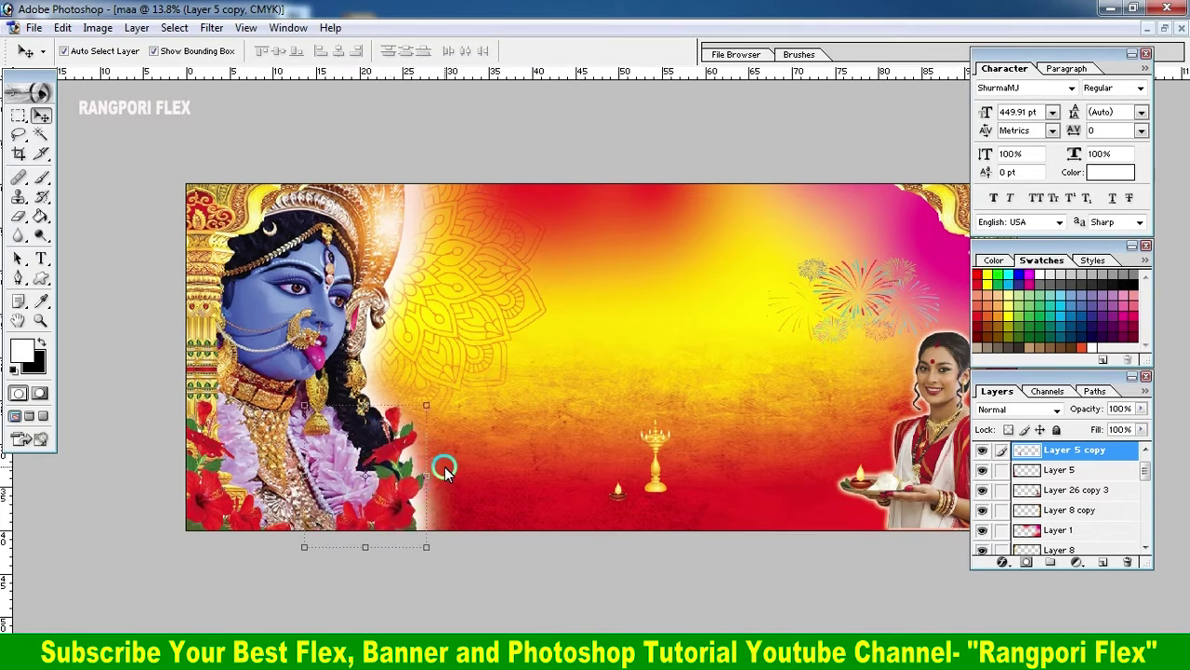
key("shift+Up")
key("shift+Up")
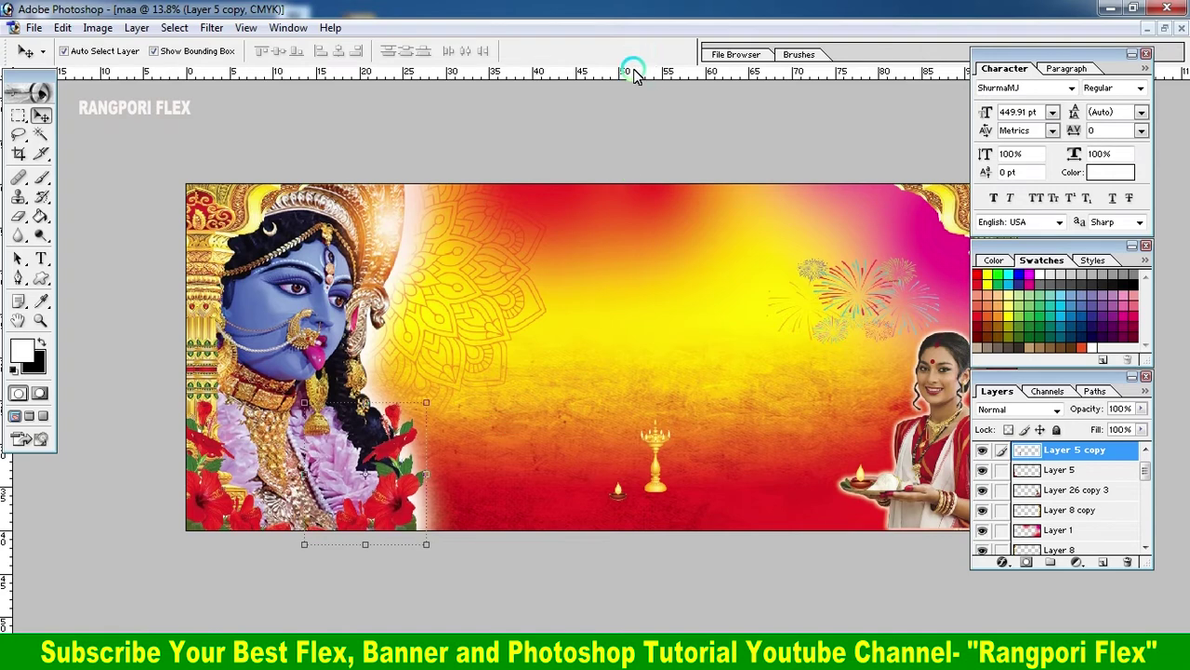
Add and then hide a horizontal guide, and move the oil lamp left beside the flowers.
left_click_drag(635, 79, 621, 404)
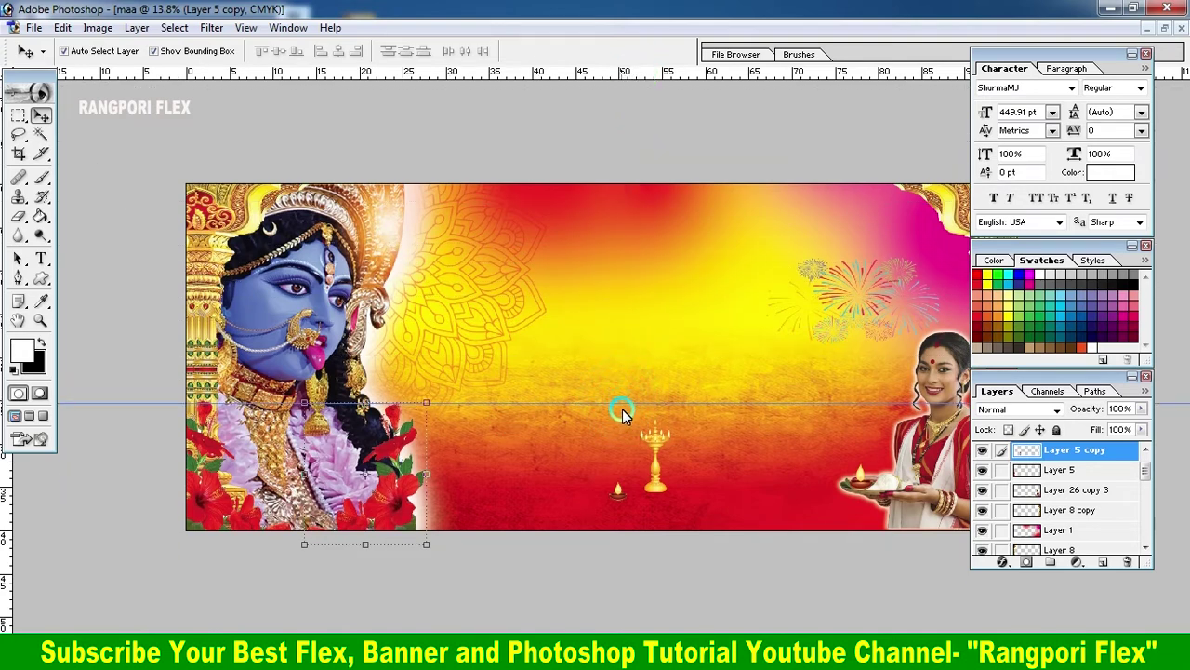
key("ctrl+semicolon")
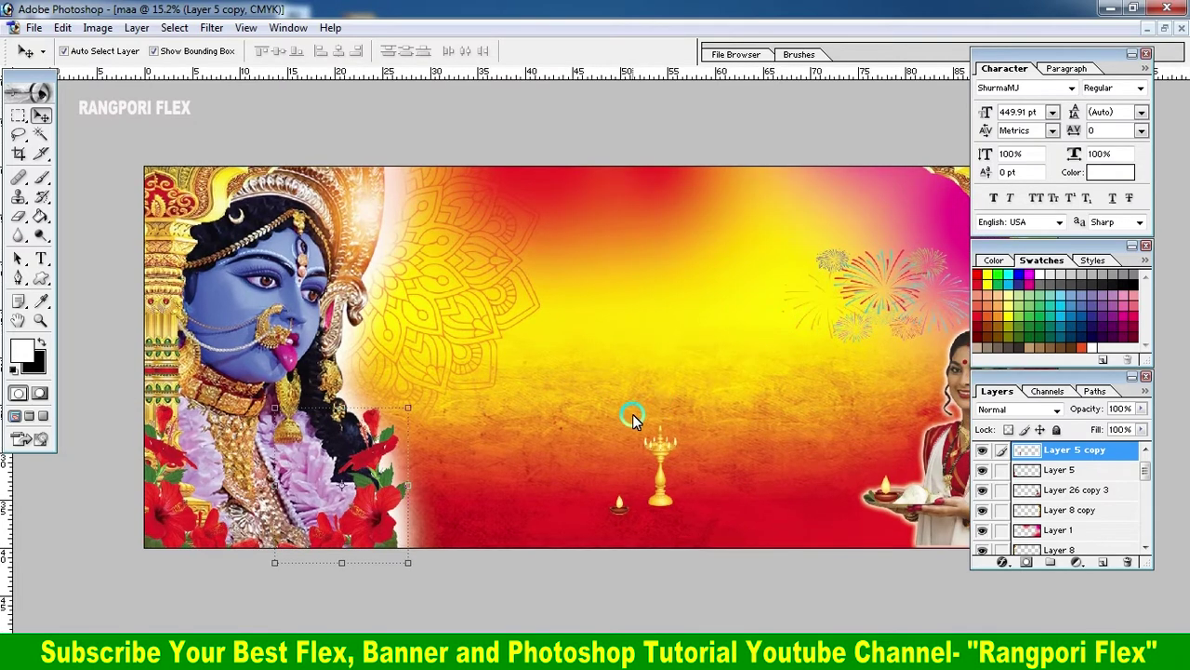
left_click_drag(651, 434, 451, 414)
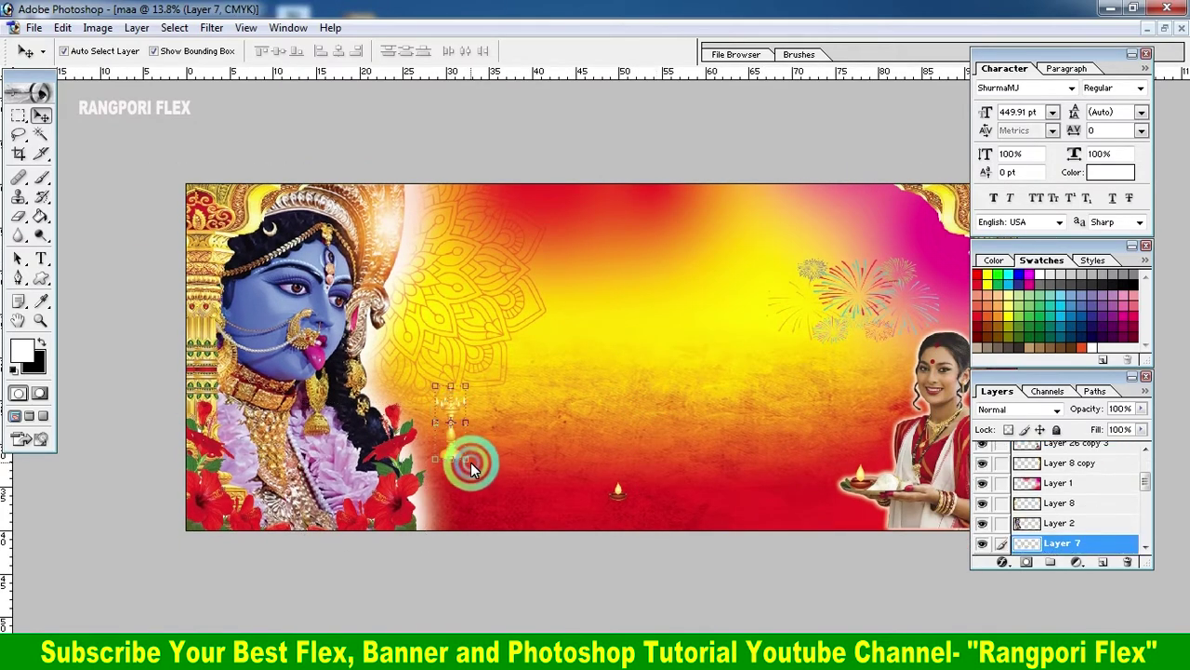
Scale the tall brass lamp up in two passes and raise it beside Kali's flowers.
key("ctrl+t")
left_click_drag(468, 460, 507, 523)
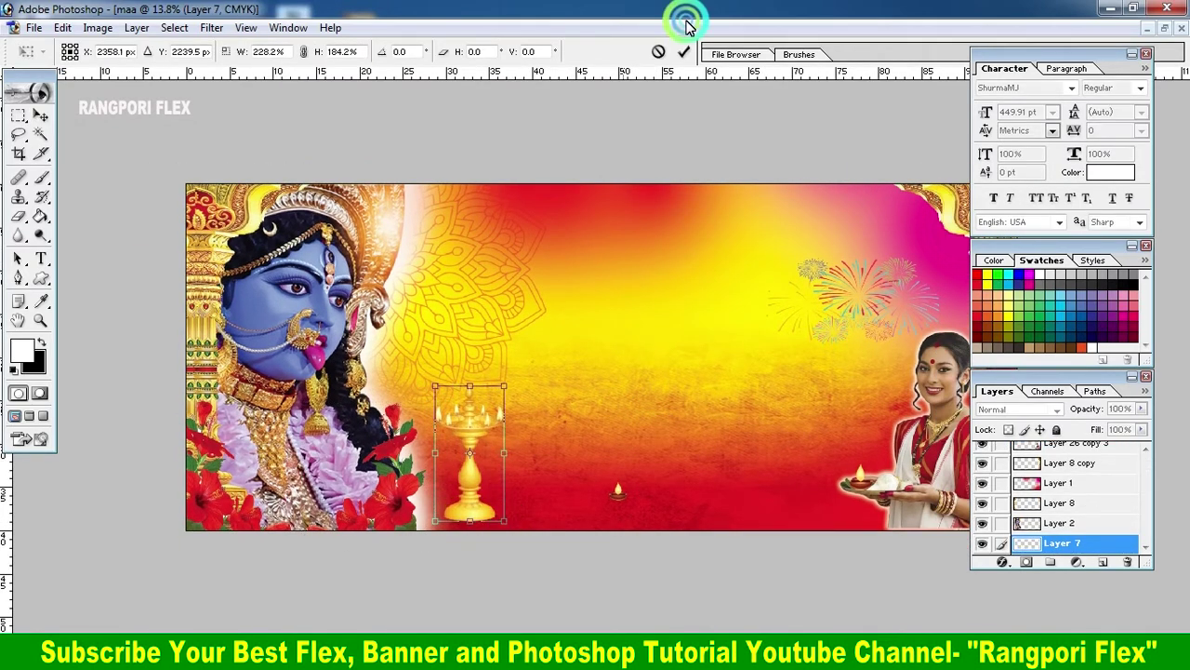
left_click(684, 51)
key("ctrl+t")
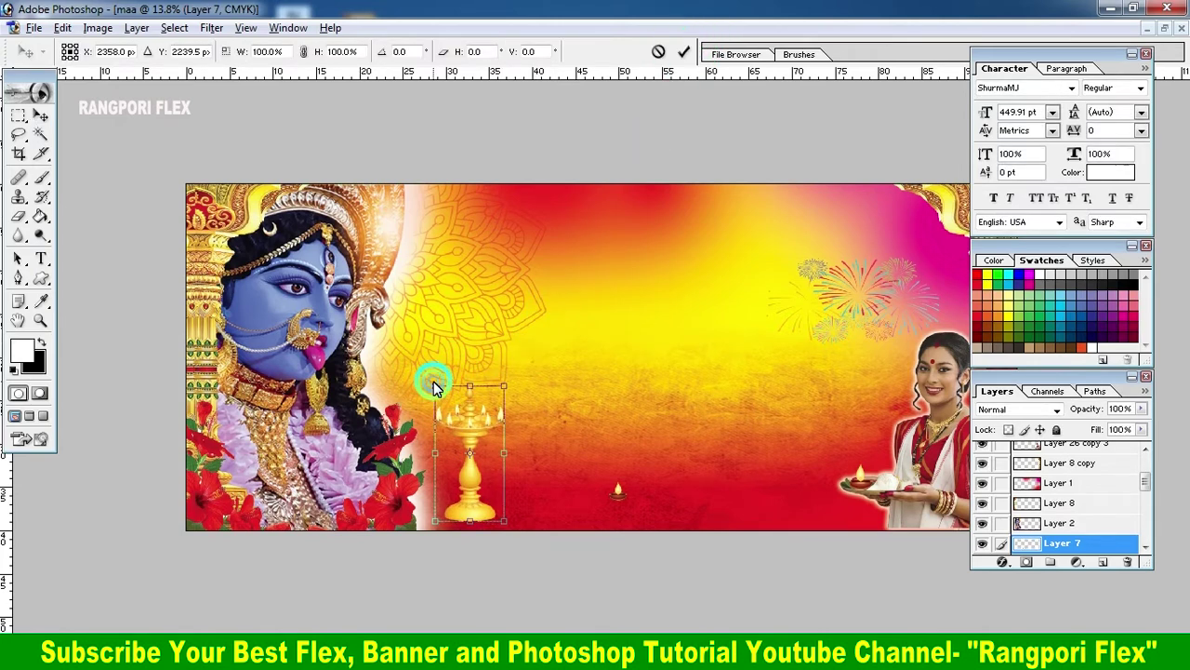
left_click_drag(434, 385, 416, 348)
left_click(683, 51)
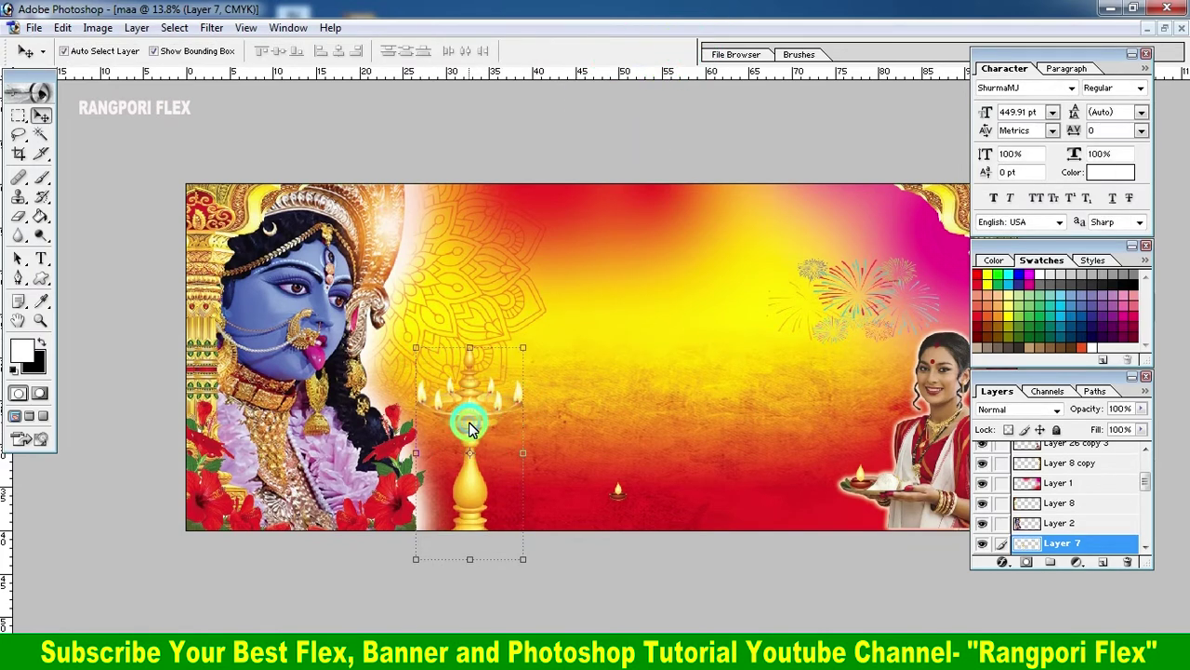
left_click_drag(465, 419, 473, 374)
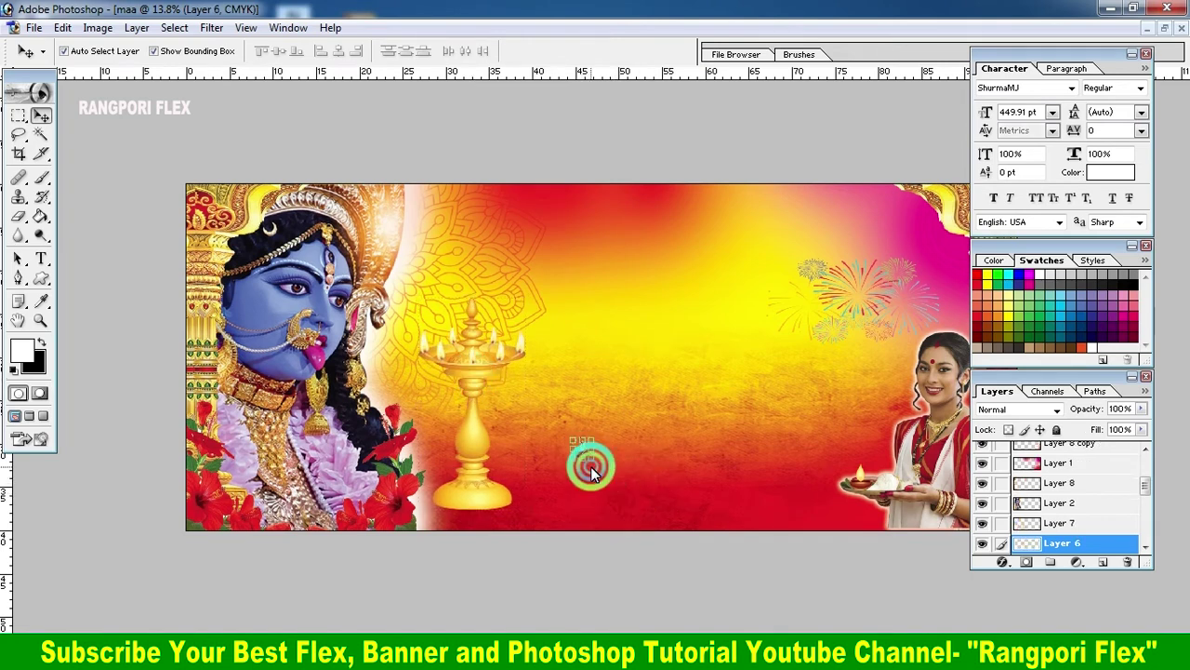
Enlarge the small diya, place it at the lamp's base and bring it to the front.
key("ctrl+t")
mouse_move(595, 456)
left_mouse_down()
mouse_move(609, 476)
mouse_move(452, 523)
left_mouse_up()
left_click(687, 54)
key("ctrl+t")
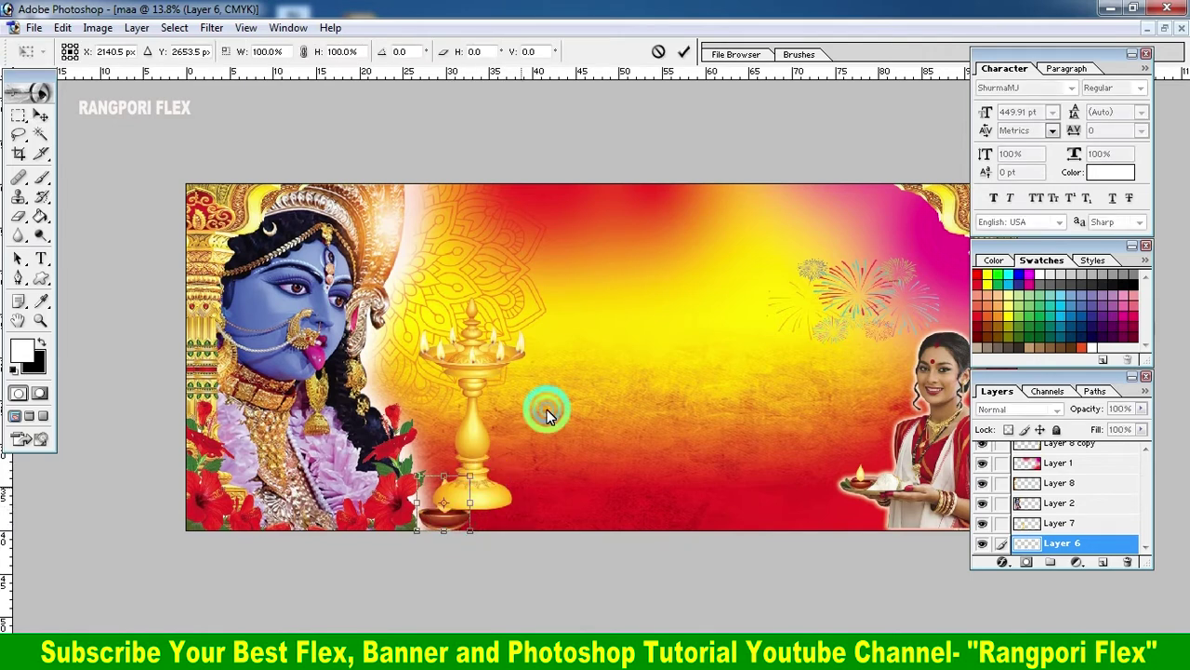
left_click(679, 53)
key("ctrl+shift+bracketright")
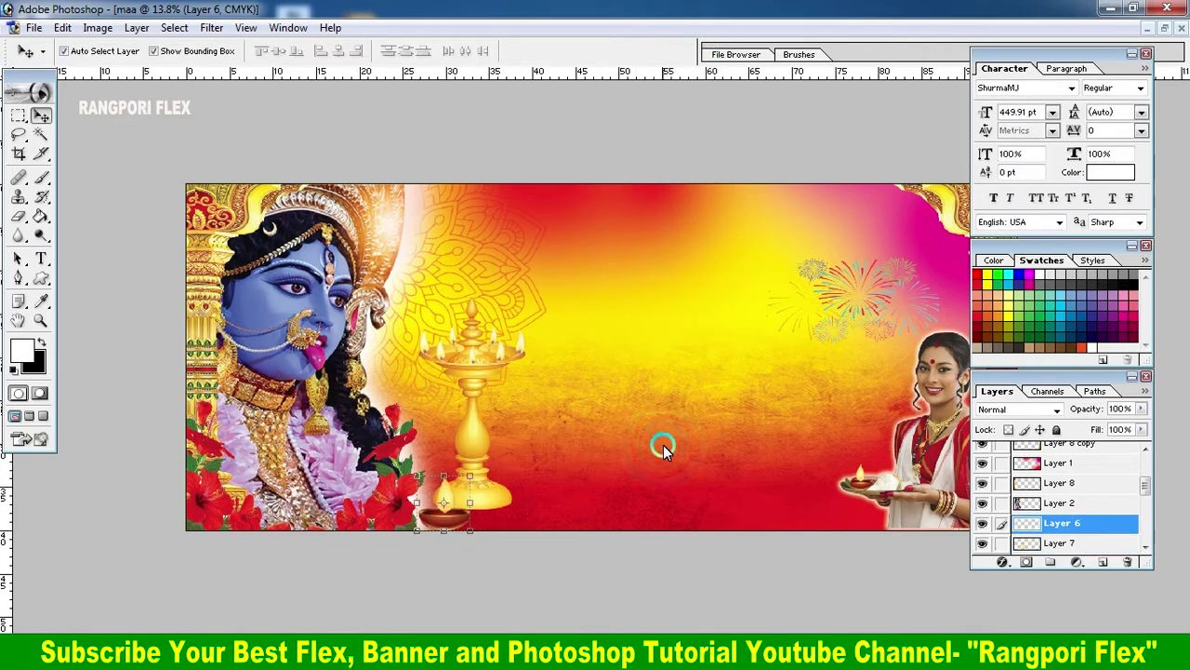
left_click(498, 497)
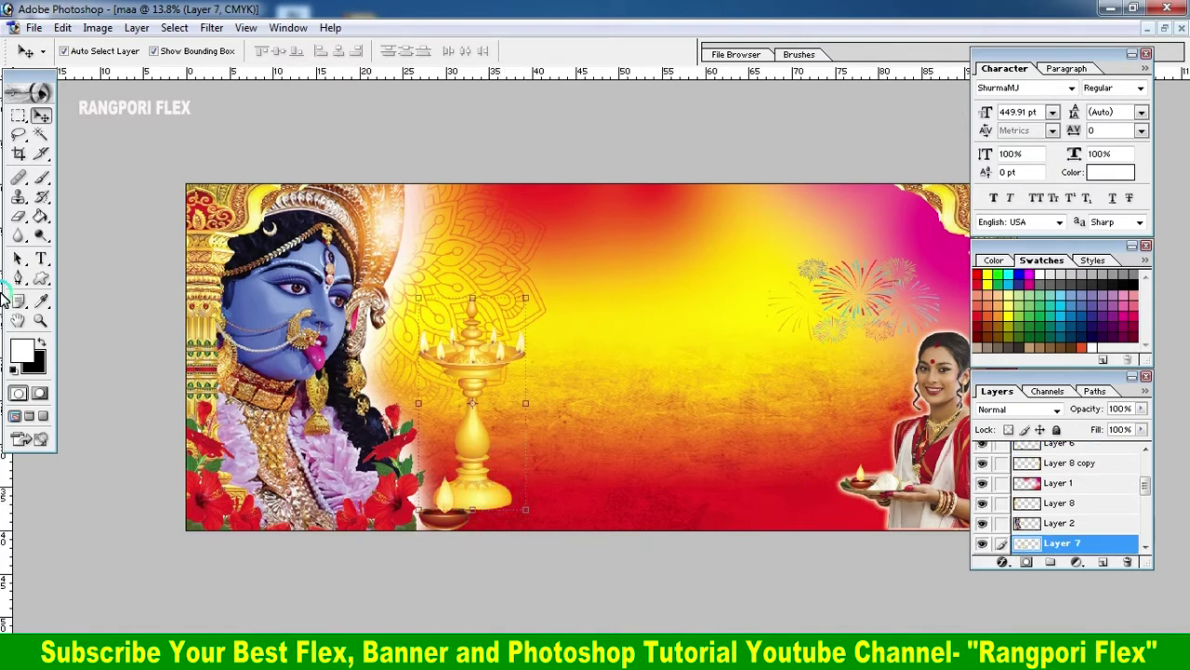
Set up the Eraser with a soft brush at 674 px master diameter.
left_click_drag(13, 220, 73, 221)
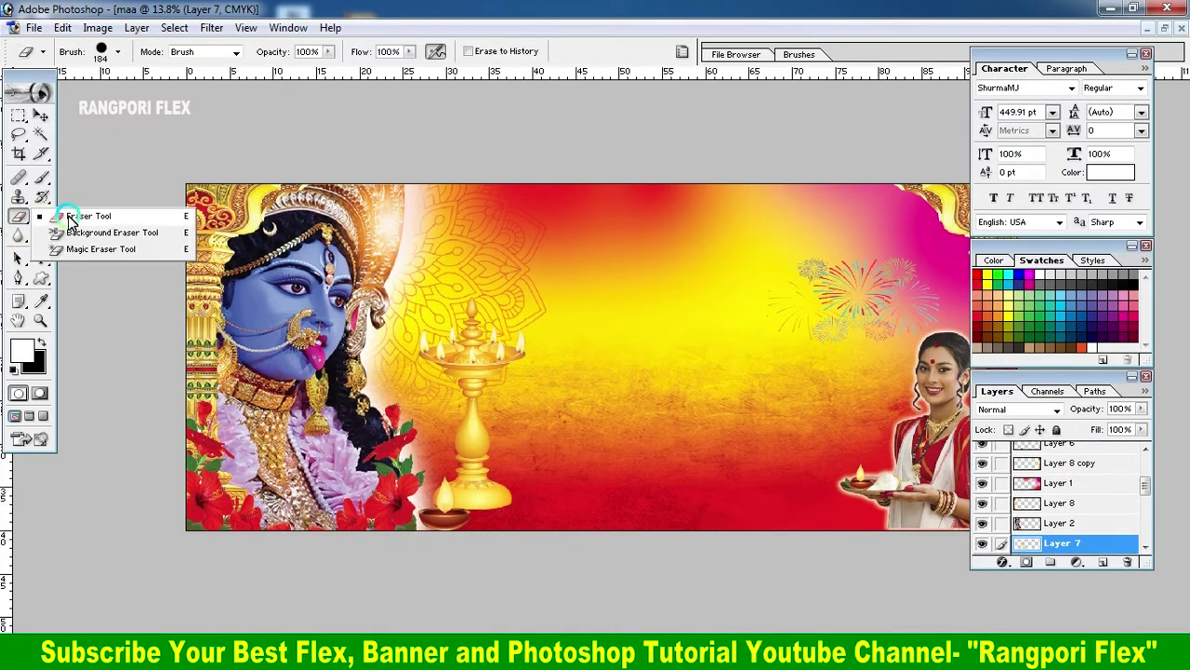
left_click(118, 52)
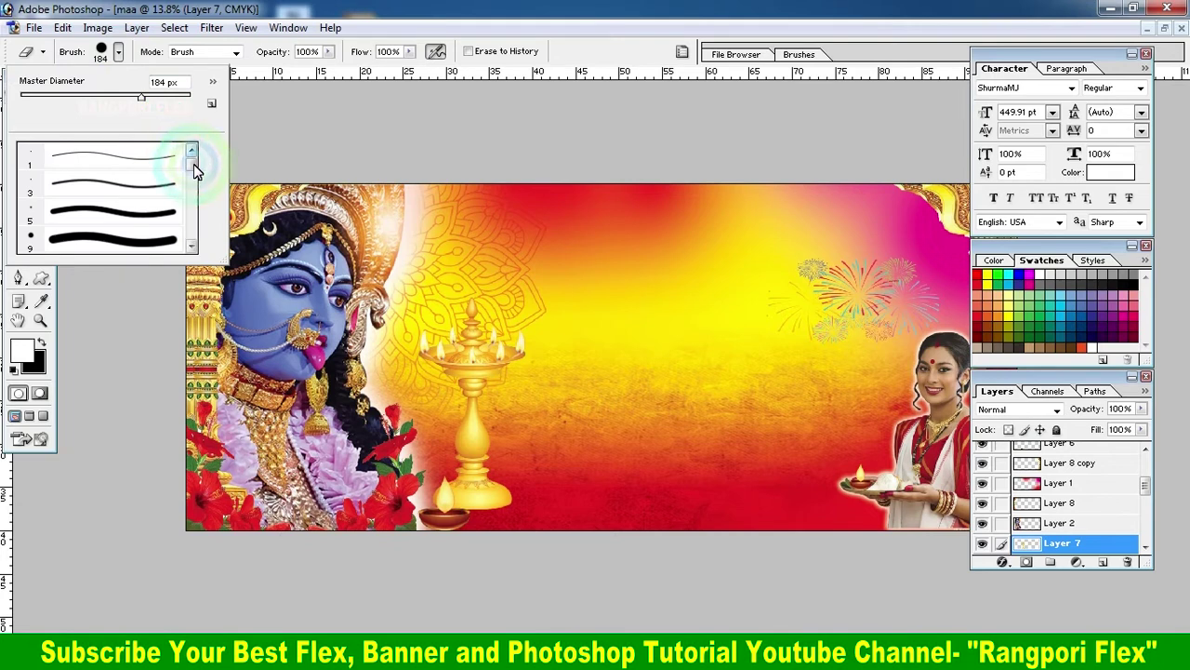
left_click_drag(194, 164, 193, 175)
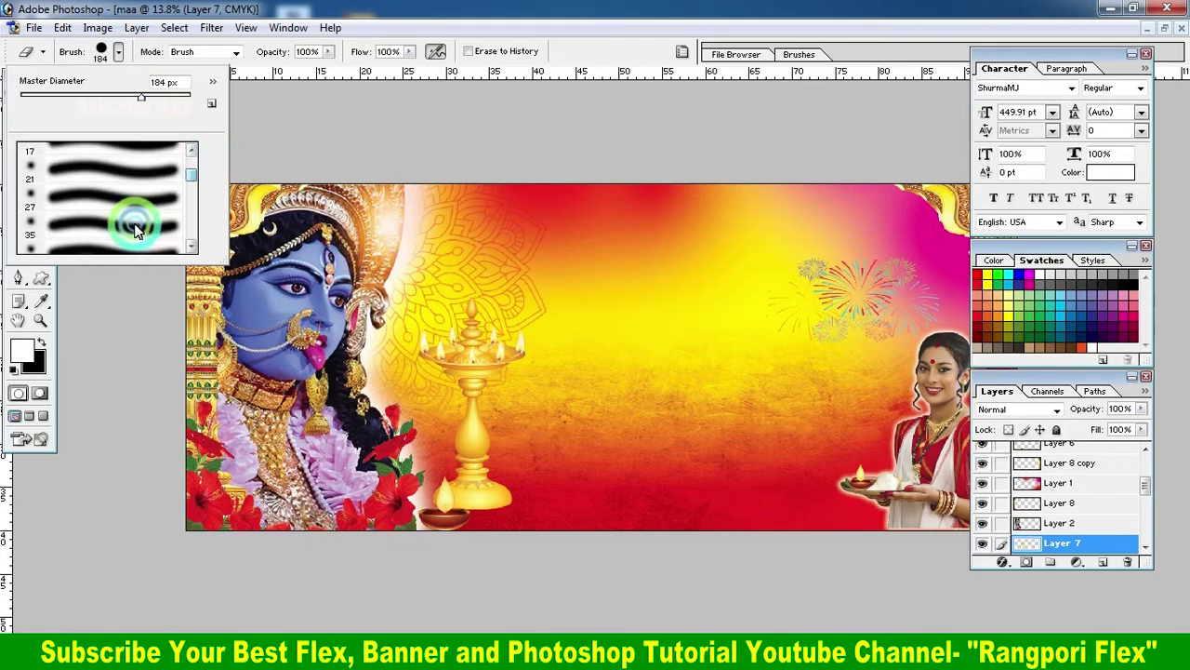
left_click(105, 201)
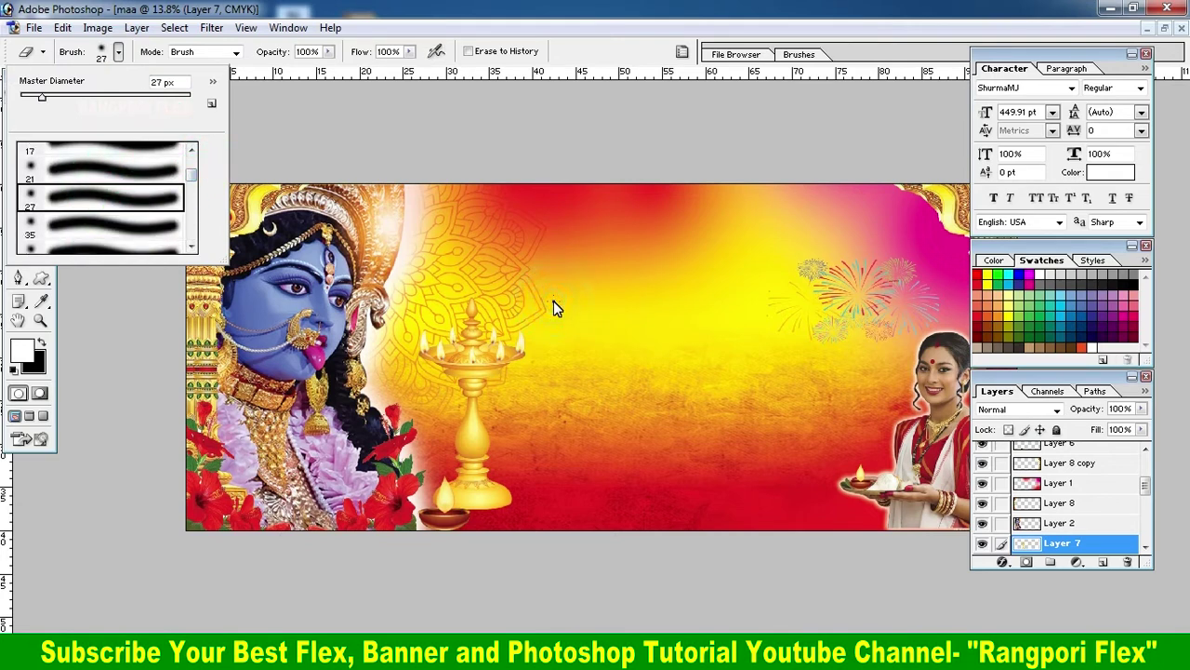
right_click(583, 292)
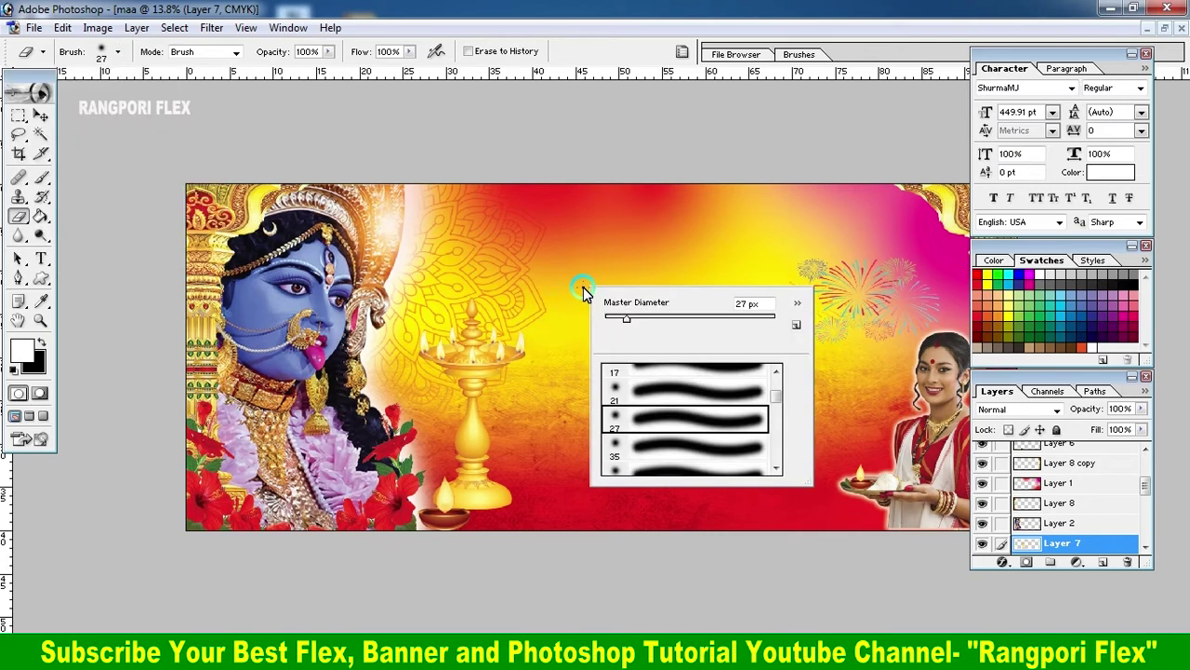
left_click(689, 320)
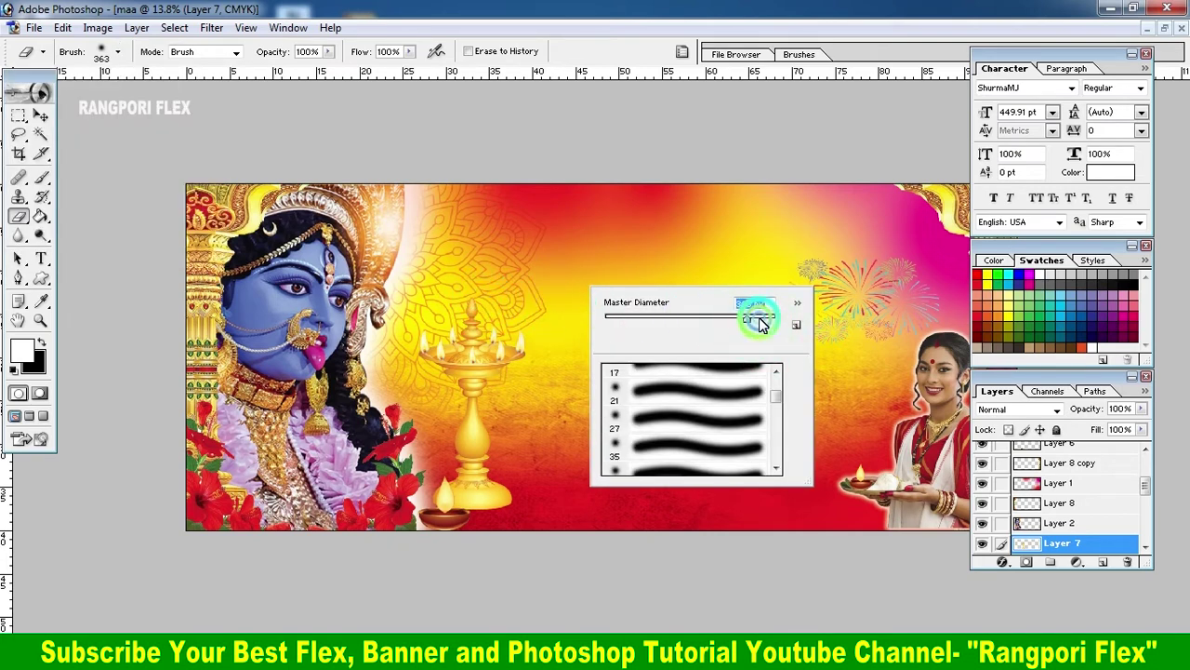
left_click_drag(759, 322, 762, 320)
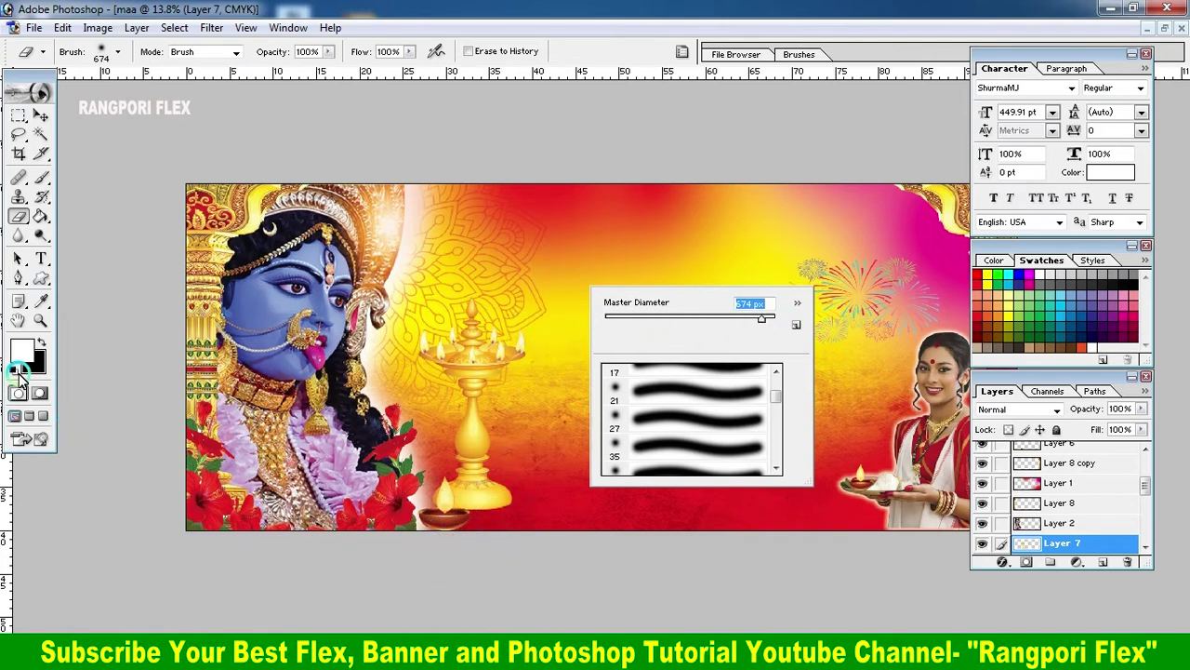
left_click(499, 521)
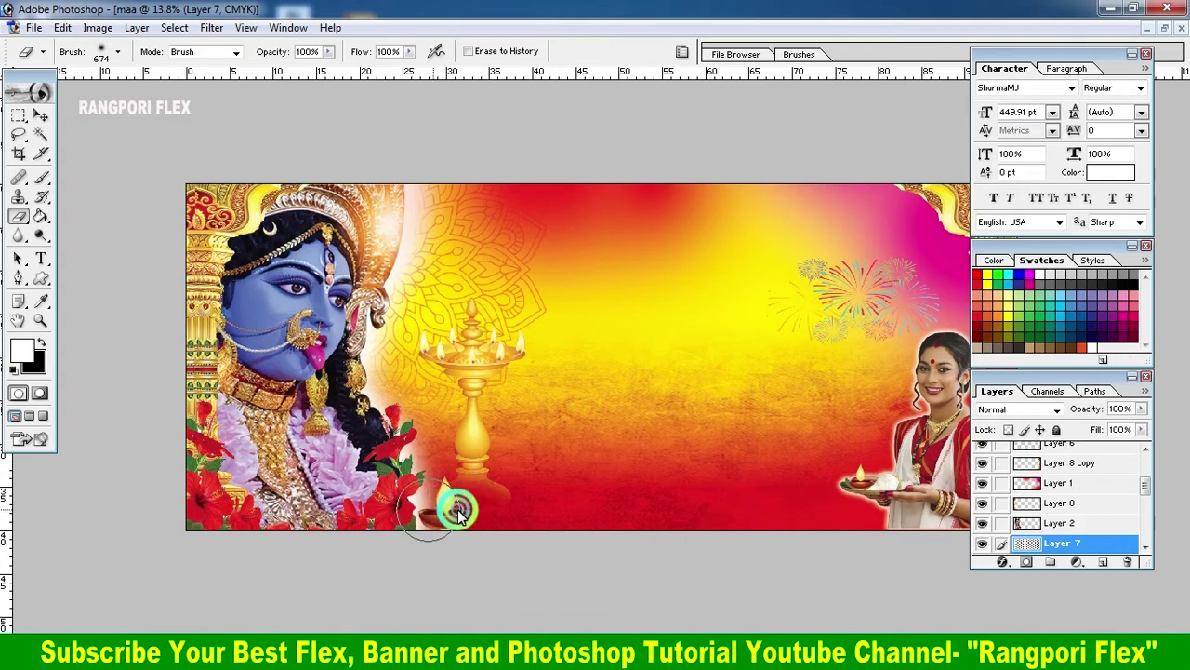
Erase the lamp's lower base around the small diya, then return to the Move tool.
mouse_move(459, 515)
left_mouse_down()
mouse_move(518, 505)
mouse_move(457, 499)
left_mouse_up()
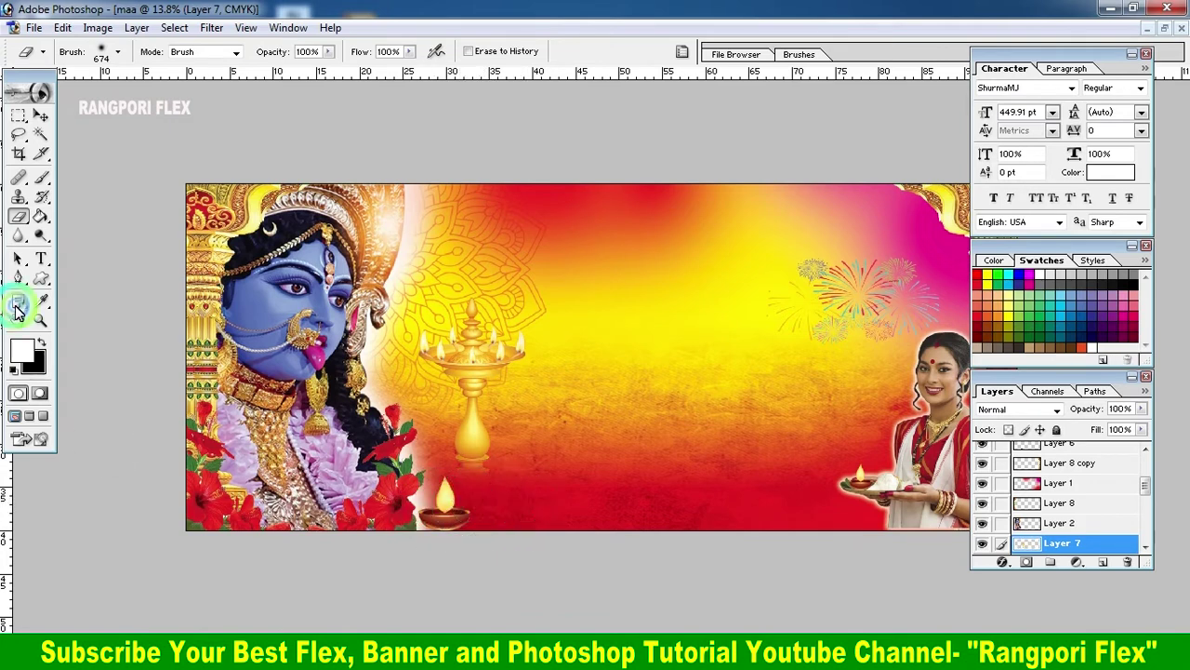
left_click(41, 114)
left_click(447, 523)
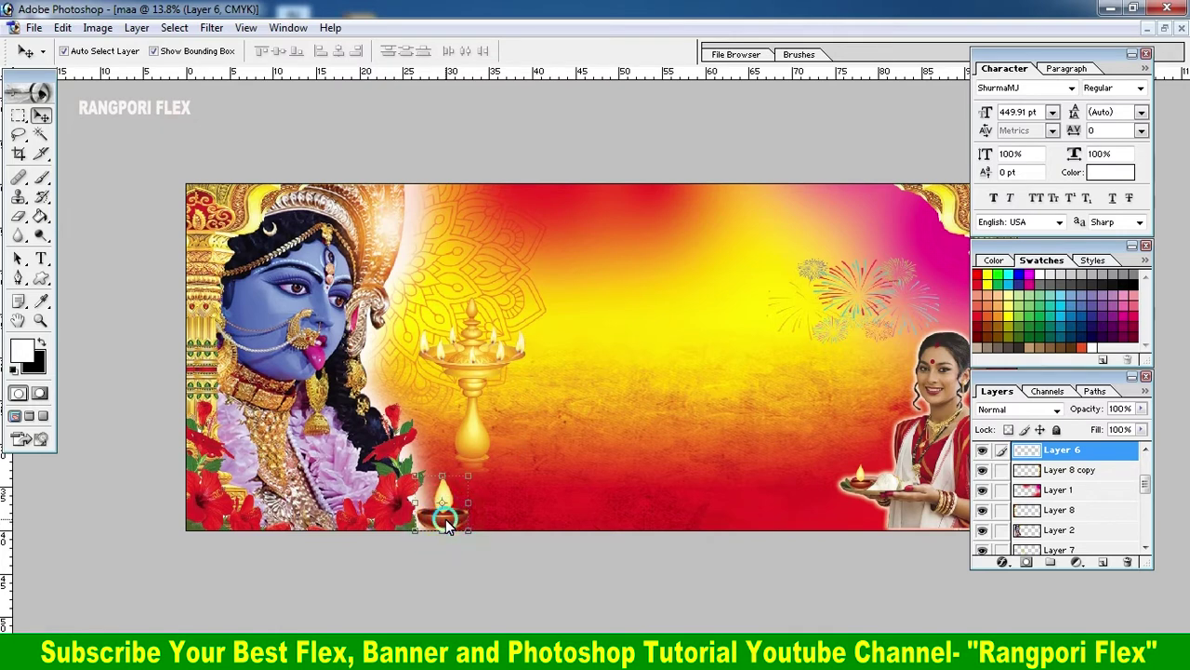
Duplicate the small diya several times along the banner's bottom edge.
left_click_drag(447, 523, 549, 523)
left_click_drag(548, 522, 800, 526)
left_click_drag(800, 525, 855, 528)
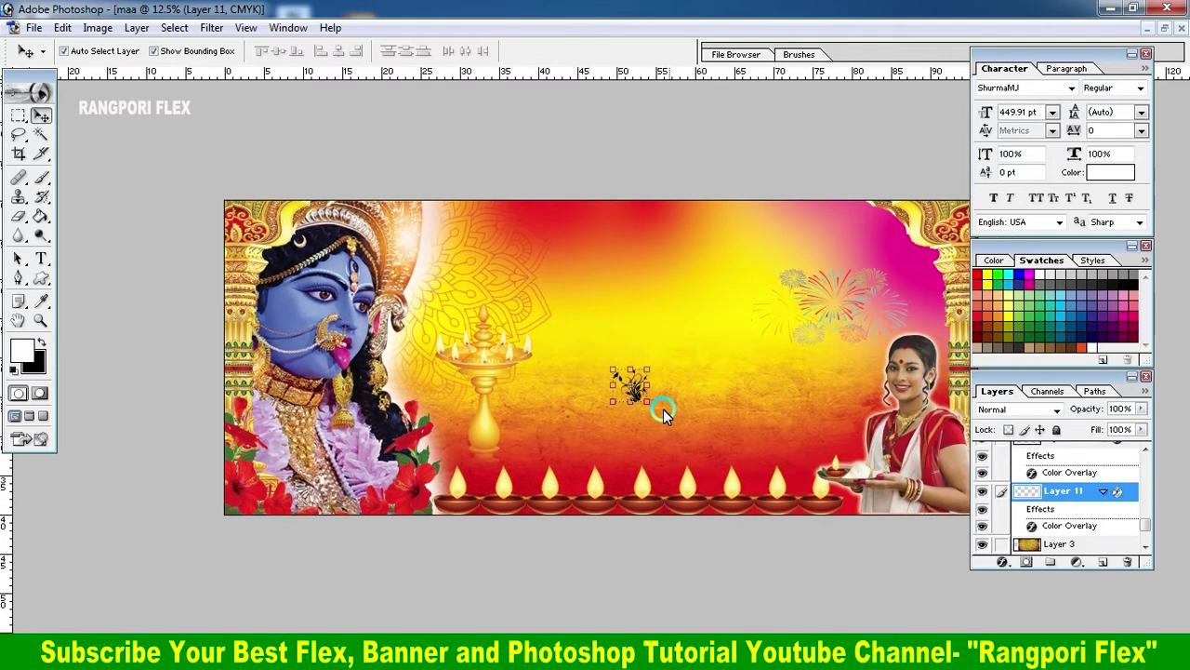
Enlarge the black flower ornament and move it beside the woman.
left_click_drag(651, 409, 721, 472)
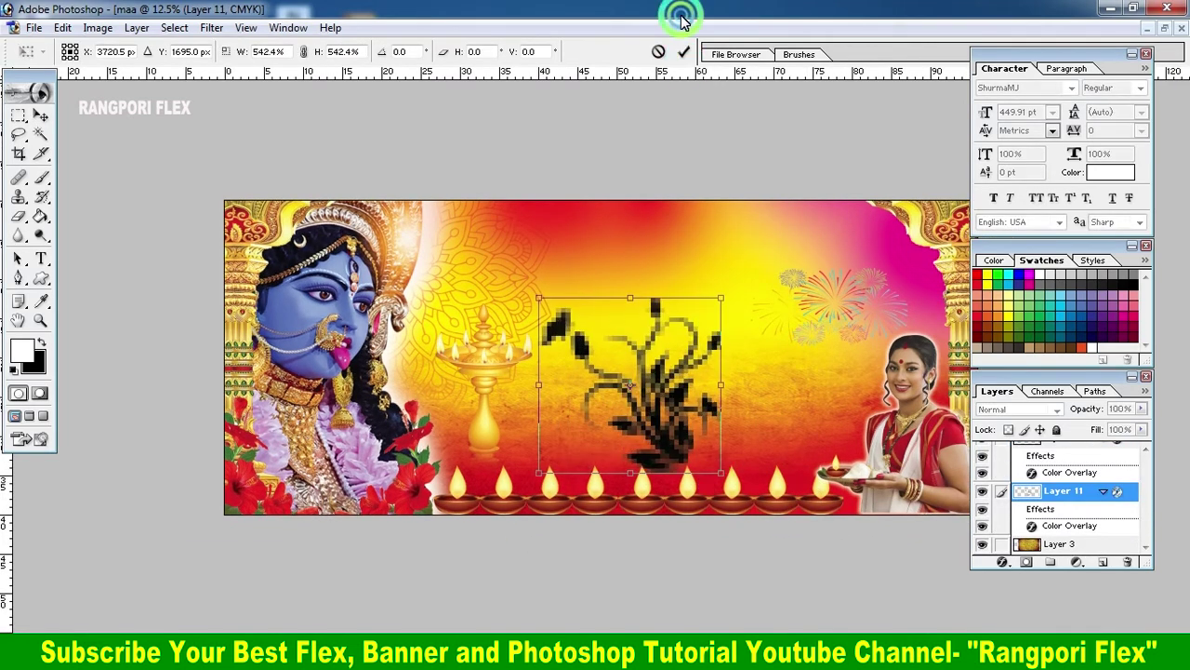
left_click(685, 52)
mouse_move(670, 420)
left_mouse_down()
mouse_move(871, 399)
mouse_move(879, 436)
left_mouse_up()
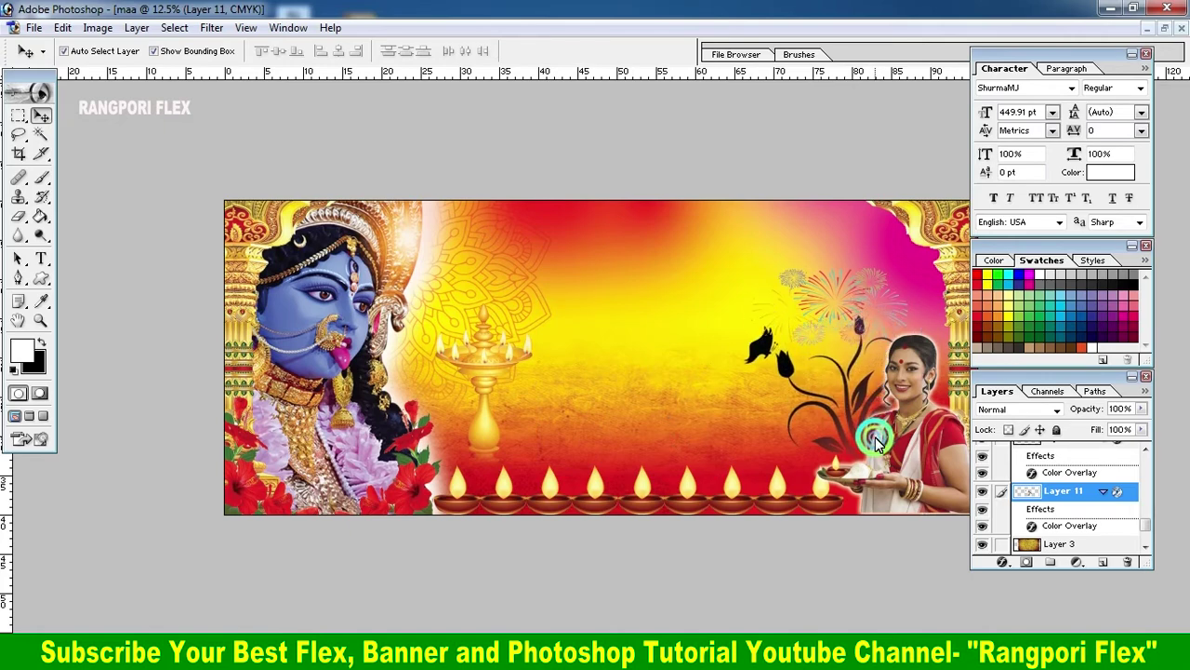
left_click(1003, 561)
Turn off the ornament's black Color Overlay effect.
left_click(1032, 494)
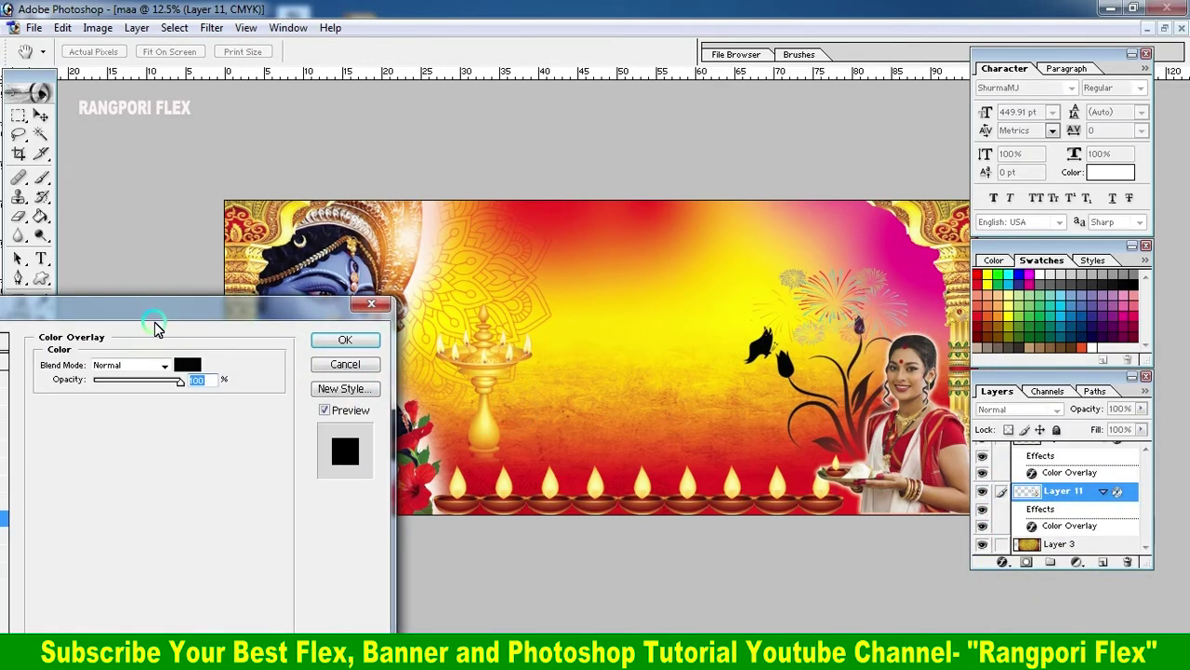
left_click(60, 468)
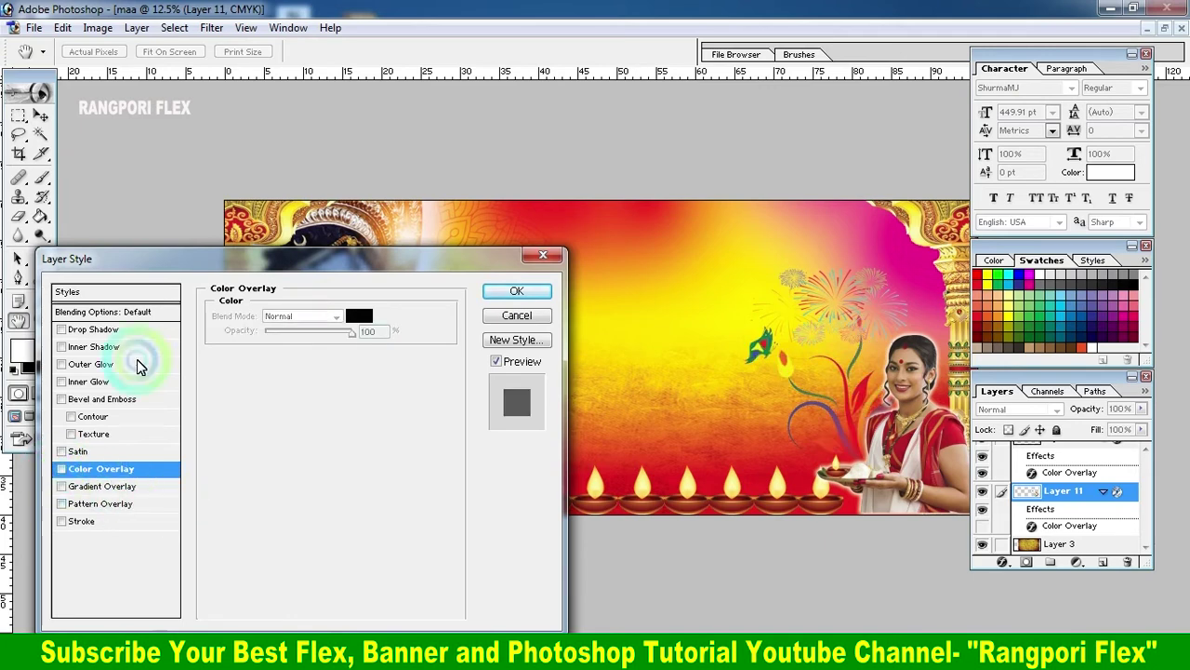
left_click(513, 294)
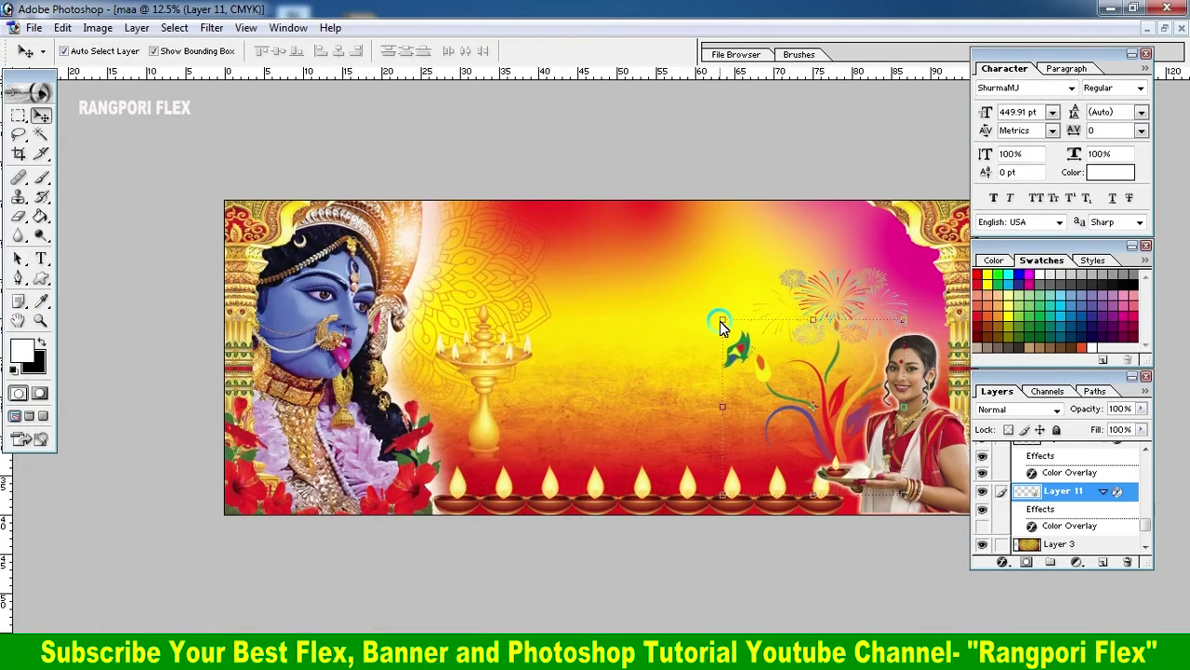
Enlarge the ornament toward the upper left and set its blend mode to Overlay.
key("ctrl+t")
left_click_drag(720, 321, 621, 281)
left_click(684, 51)
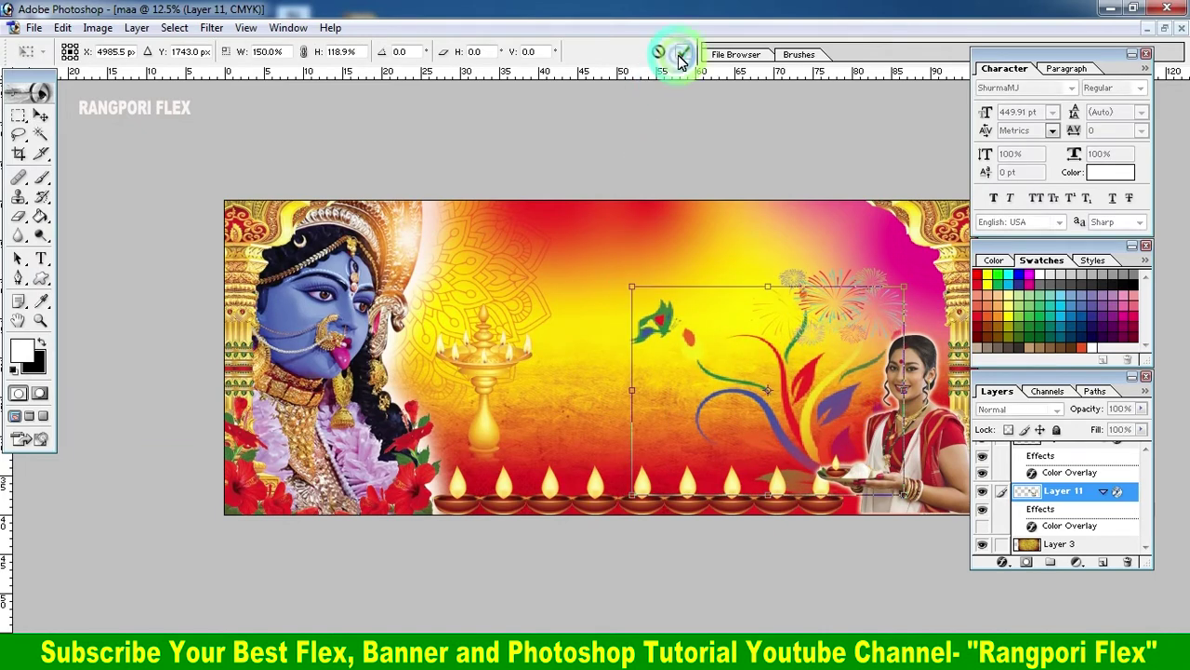
left_click(1058, 410)
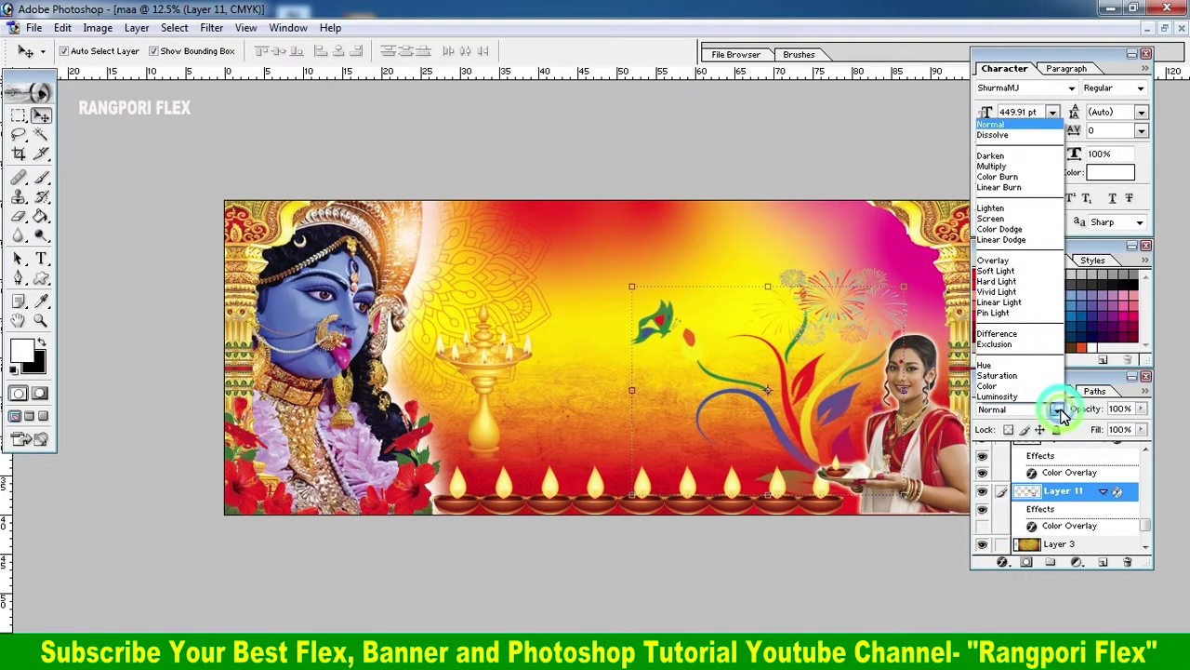
left_click(986, 262)
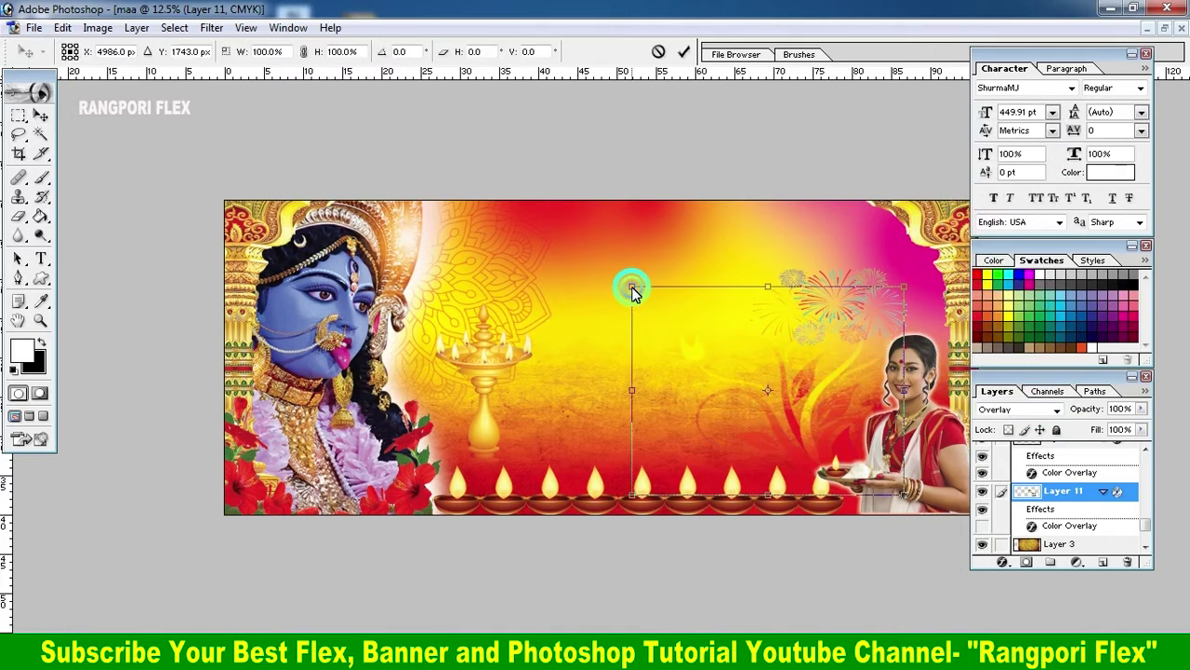
Shrink the ornament slightly and show the white draft banner alongside the red one.
left_click_drag(627, 298, 663, 332)
left_click(687, 52)
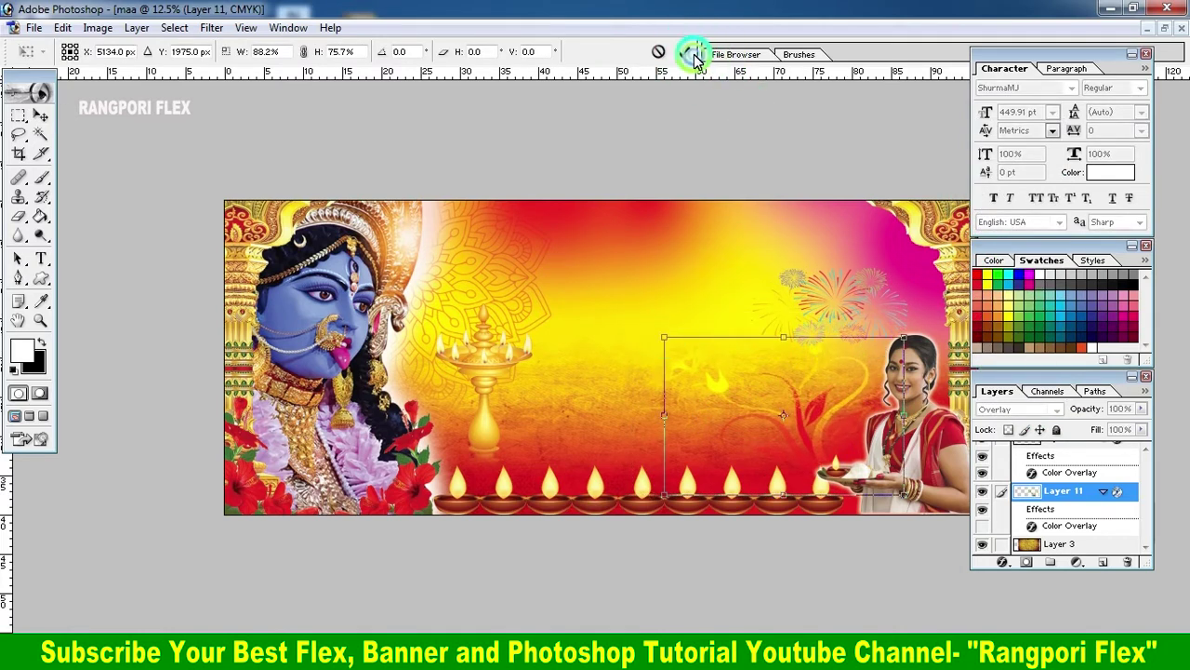
left_click(878, 255)
left_click(1168, 30)
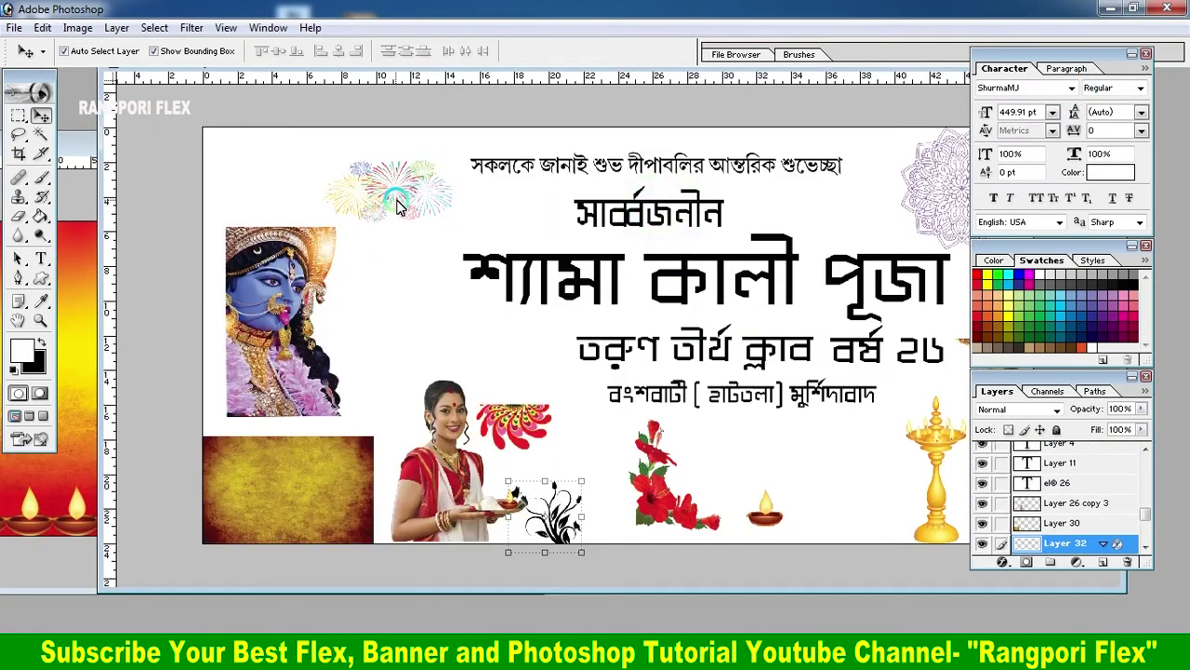
Drag the greeting, title and club text layers from the white draft into the red banner, fitted to the window.
left_click_drag(655, 172, 80, 305)
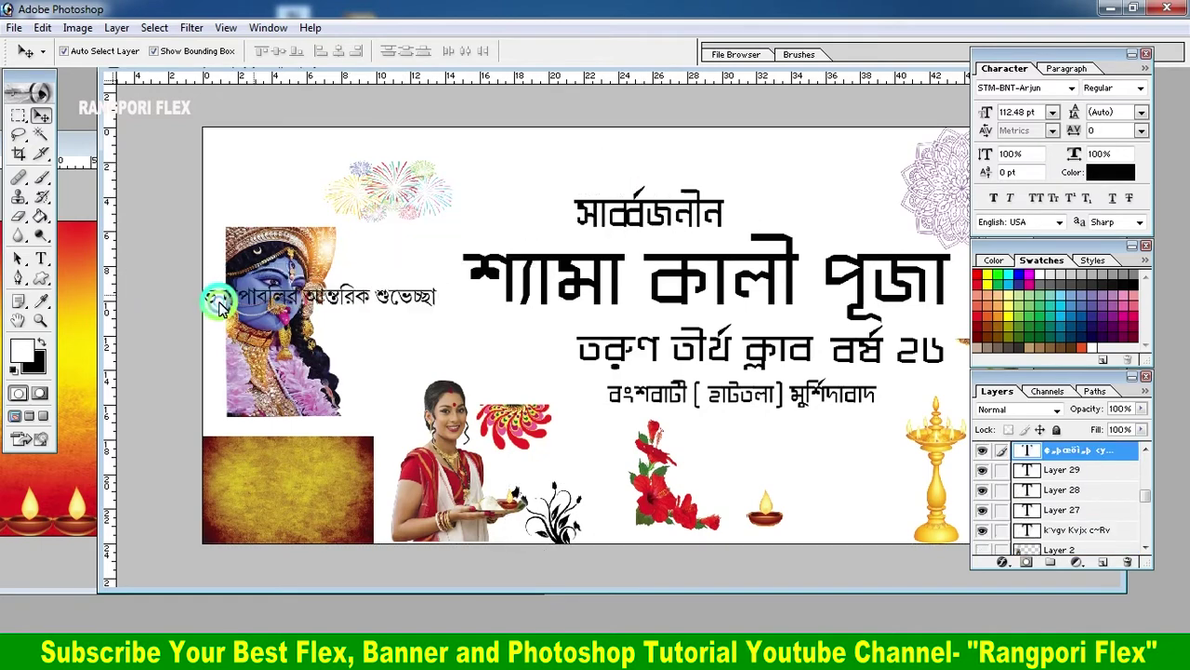
left_click(682, 216)
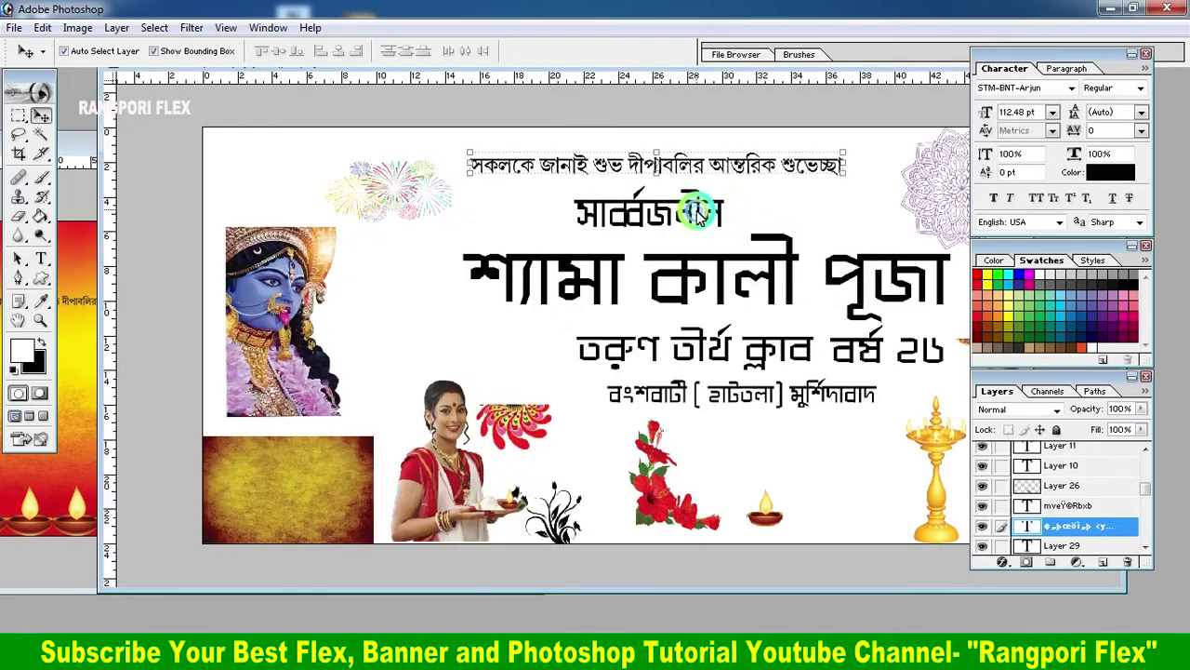
key("ctrl+Tab")
left_click(620, 477)
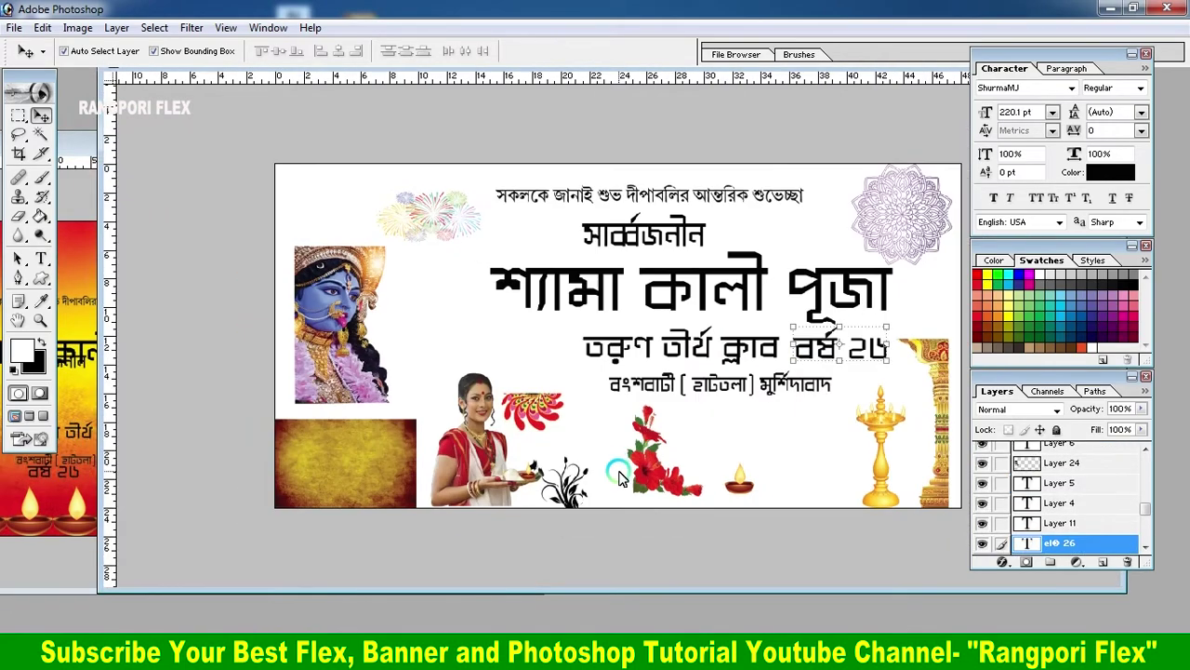
key("ctrl+Tab")
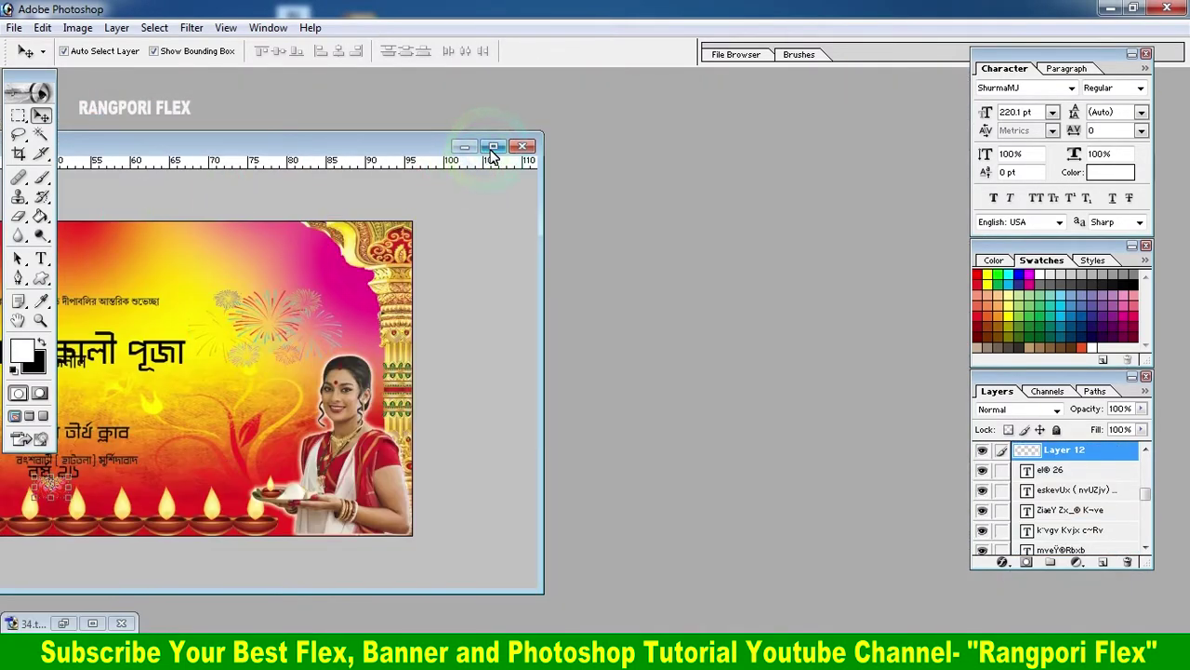
left_click(530, 163)
key("ctrl+0")
Select the শ্যামা কালী পূজা title and shift it clear of the subtitle.
left_click(578, 407)
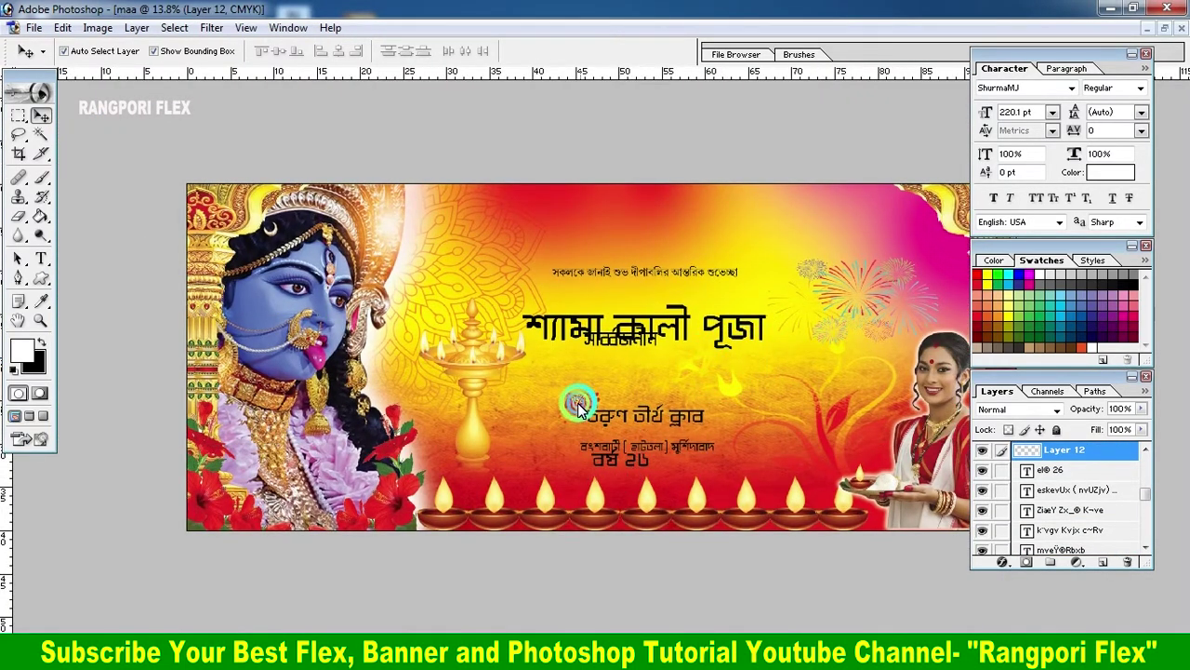
left_click(670, 324)
left_click(676, 327)
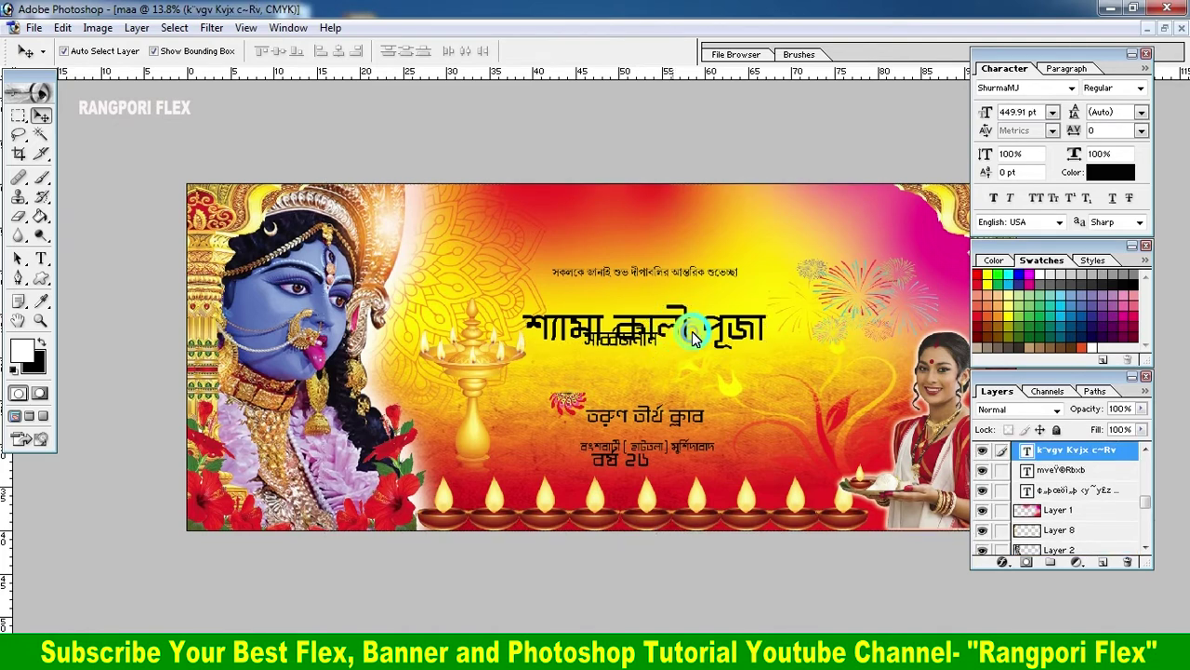
key("ctrl+z")
Enlarge the greeting line, move it to the banner's top and stretch it wider.
mouse_move(682, 281)
left_mouse_down()
mouse_move(674, 254)
mouse_move(912, 267)
left_mouse_up()
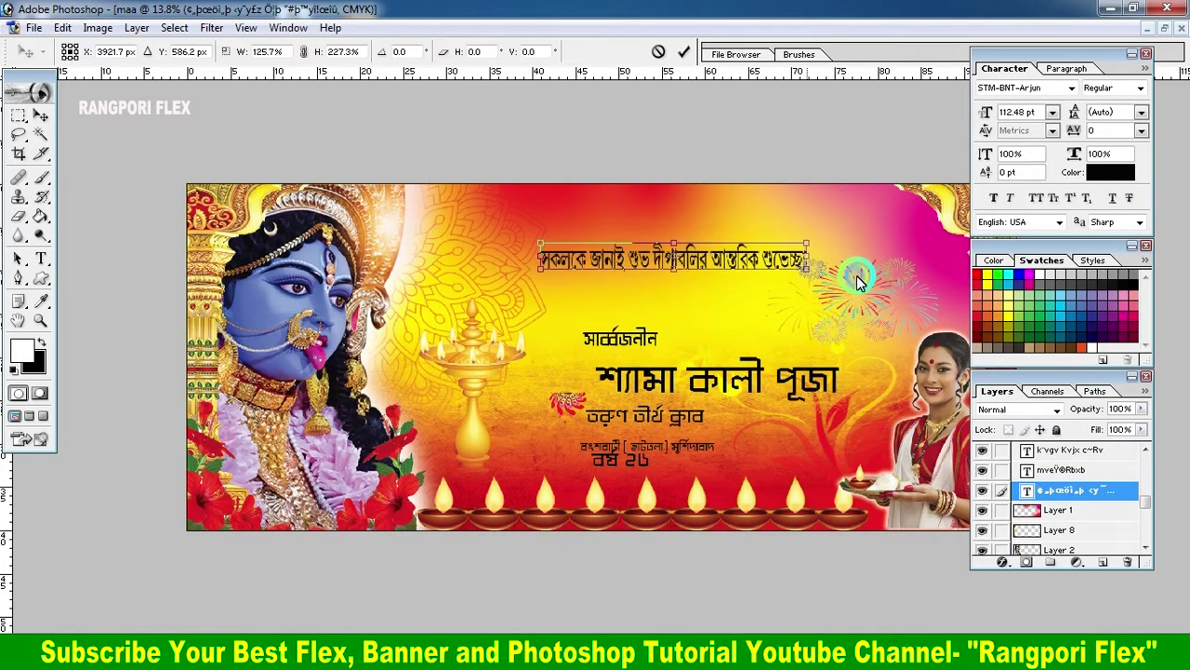
left_click(685, 42)
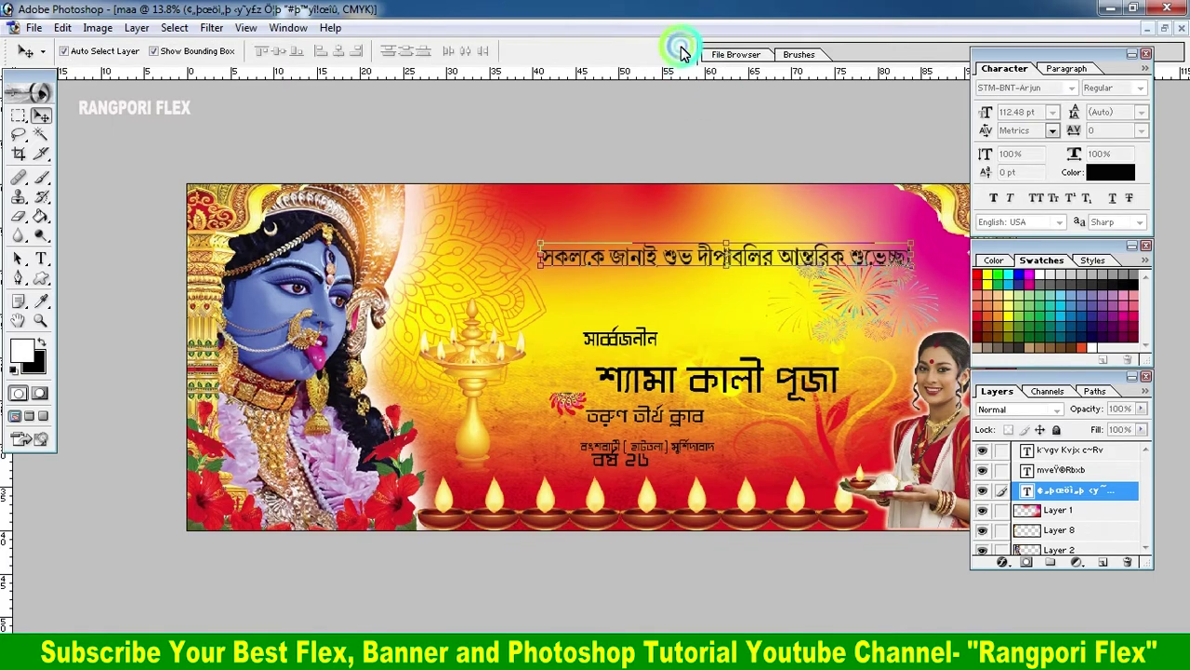
left_click_drag(747, 270, 698, 231)
left_click(901, 231)
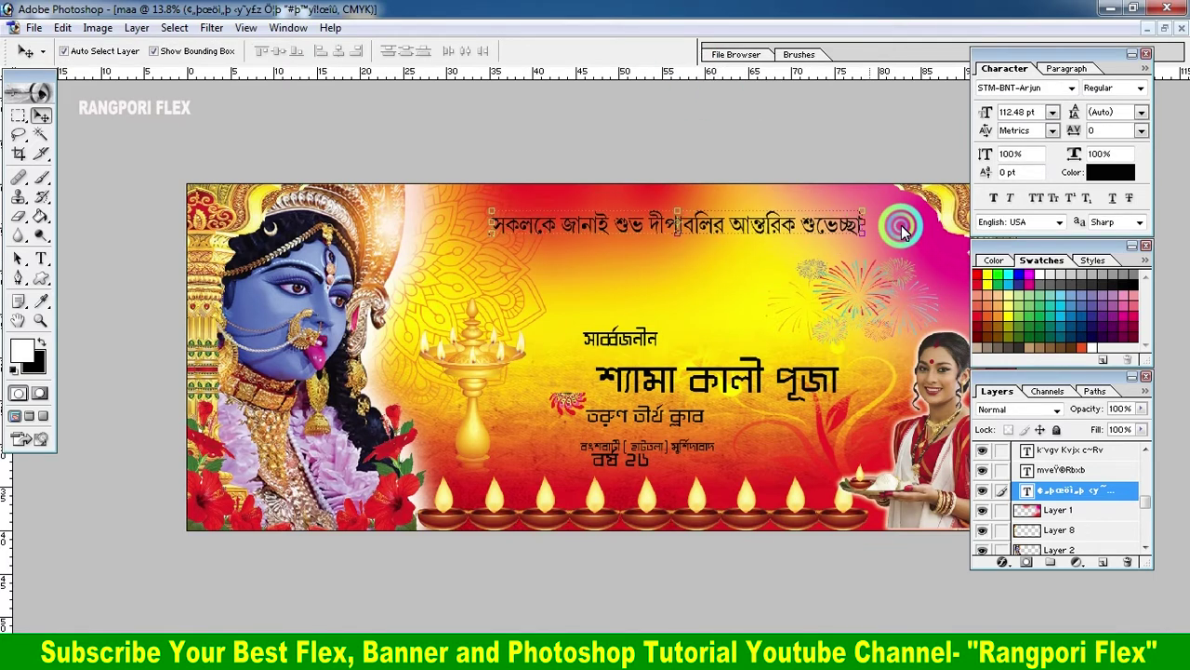
left_click_drag(864, 236, 882, 236)
left_click(678, 50)
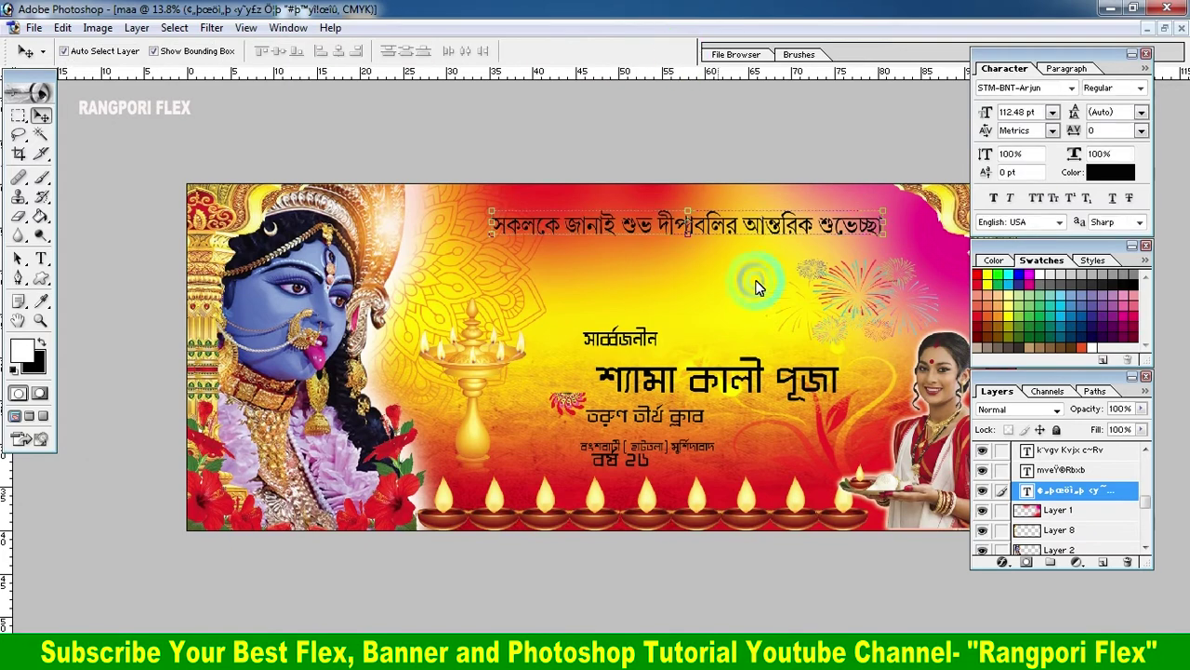
Change the greeting line's font from STM-BNT-Arjun to STM-BNT-Dron.
left_click(40, 259)
left_click(579, 249)
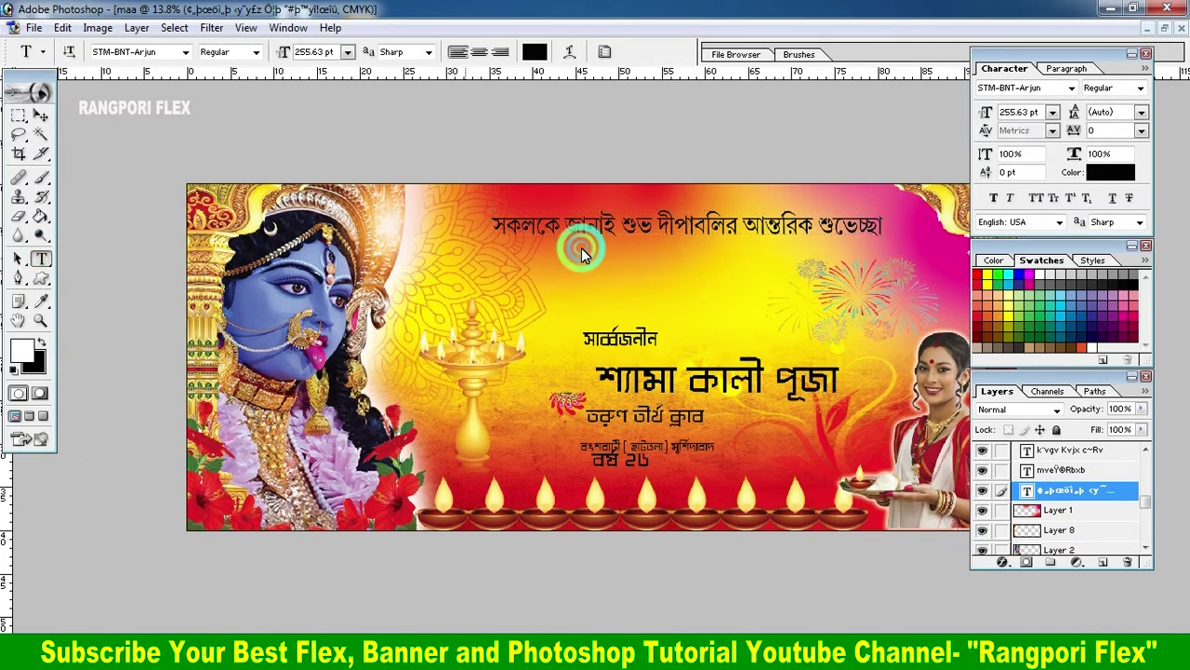
triple_click(596, 233)
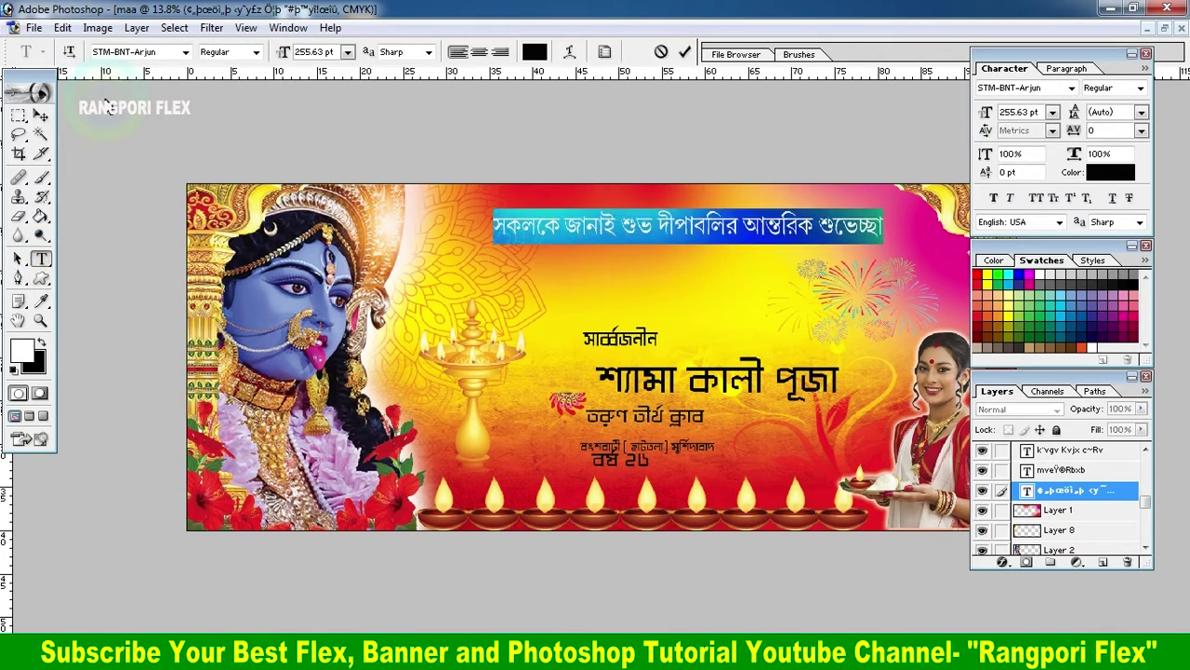
left_click(156, 51)
left_click(156, 51)
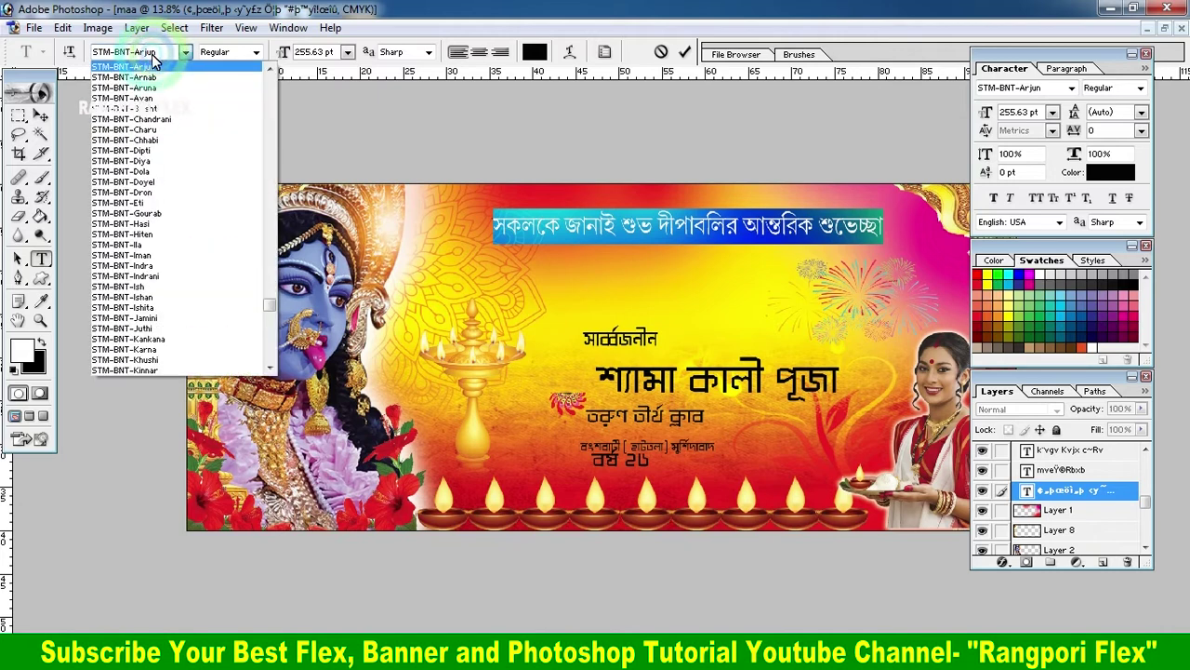
left_click(154, 54)
key("Down")
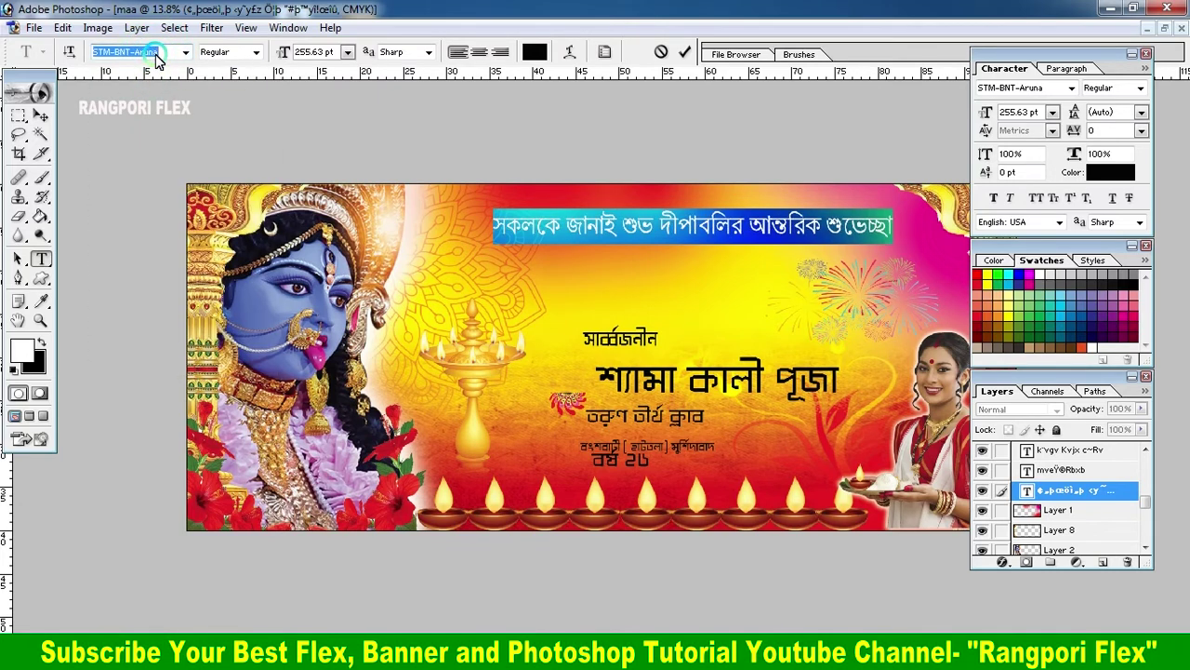
key("Down")
key("Down")
key("Down")
key("Down")
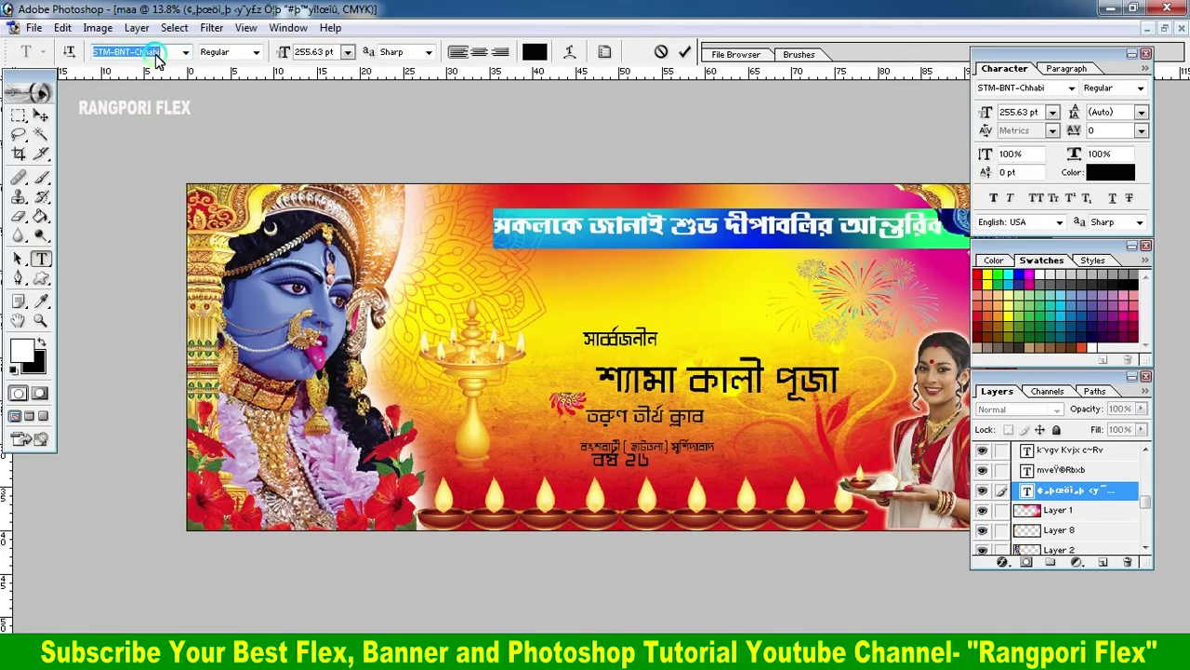
key("Down")
key("Down")
key("Down")
key("Down")
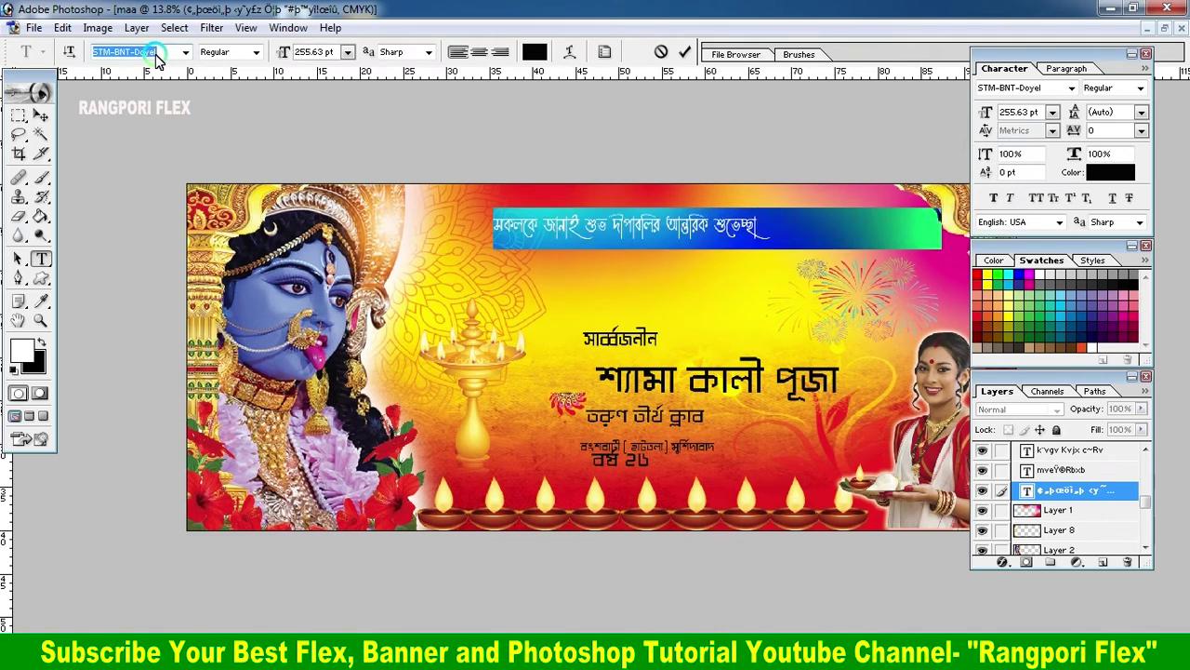
key("Down")
key("Down")
key("Down")
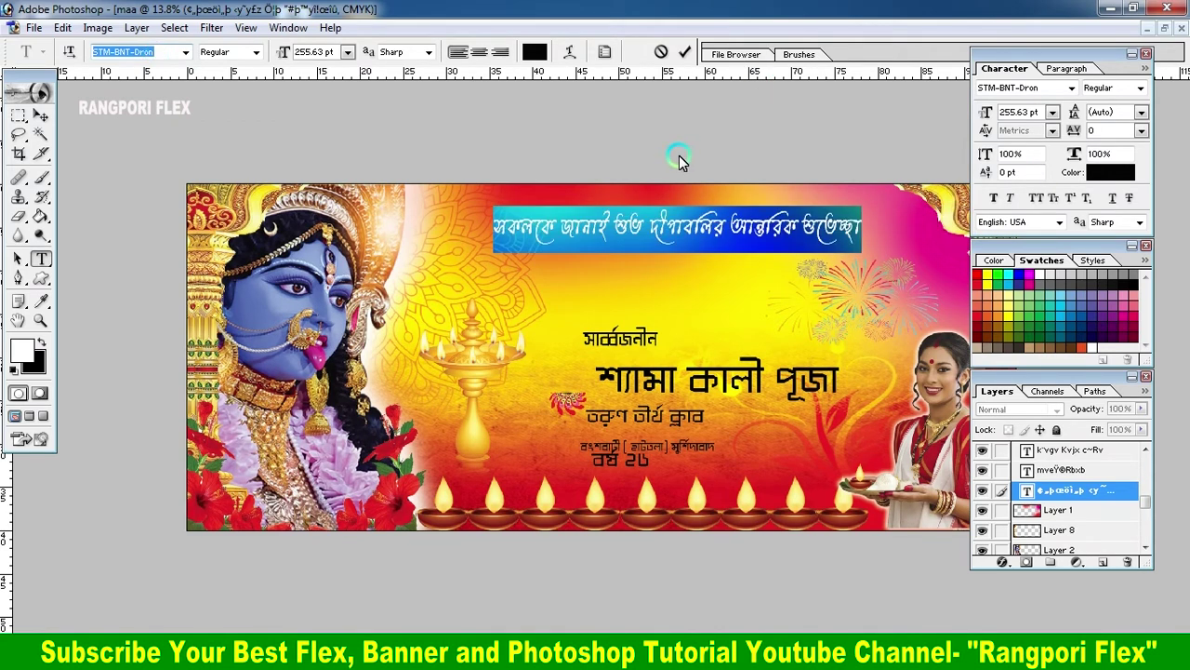
left_click(686, 54)
Set the greeting line's font style to Bold and enlarge it by about 14%.
left_click(256, 52)
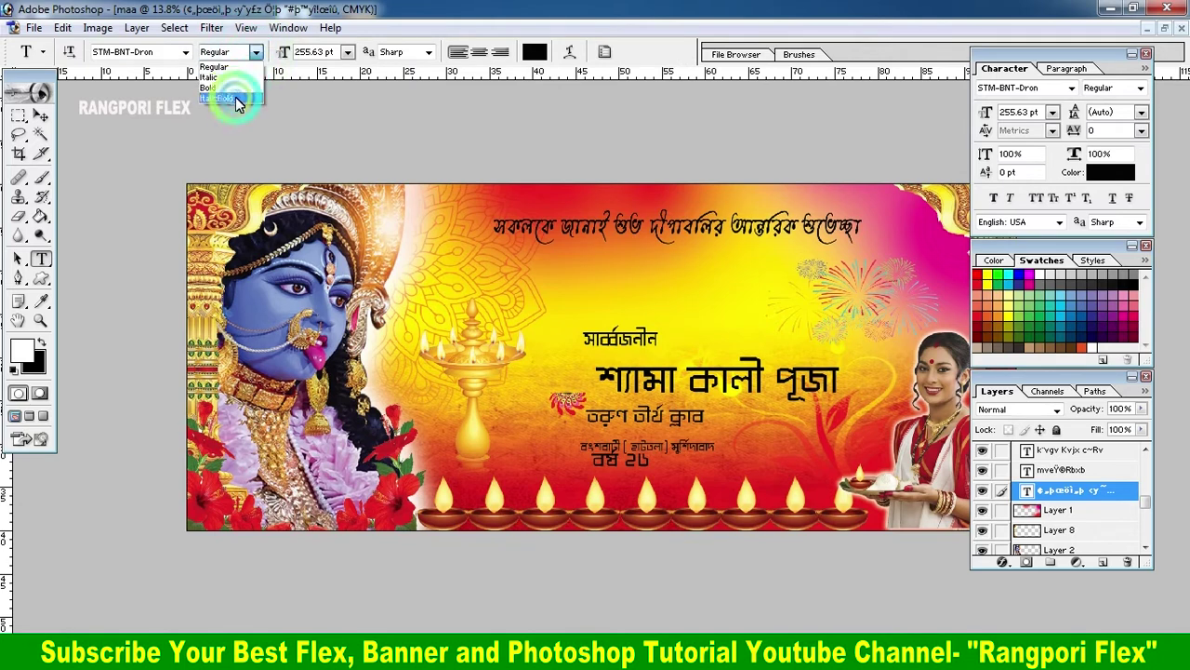
left_click(234, 88)
left_click(40, 115)
left_click(879, 228)
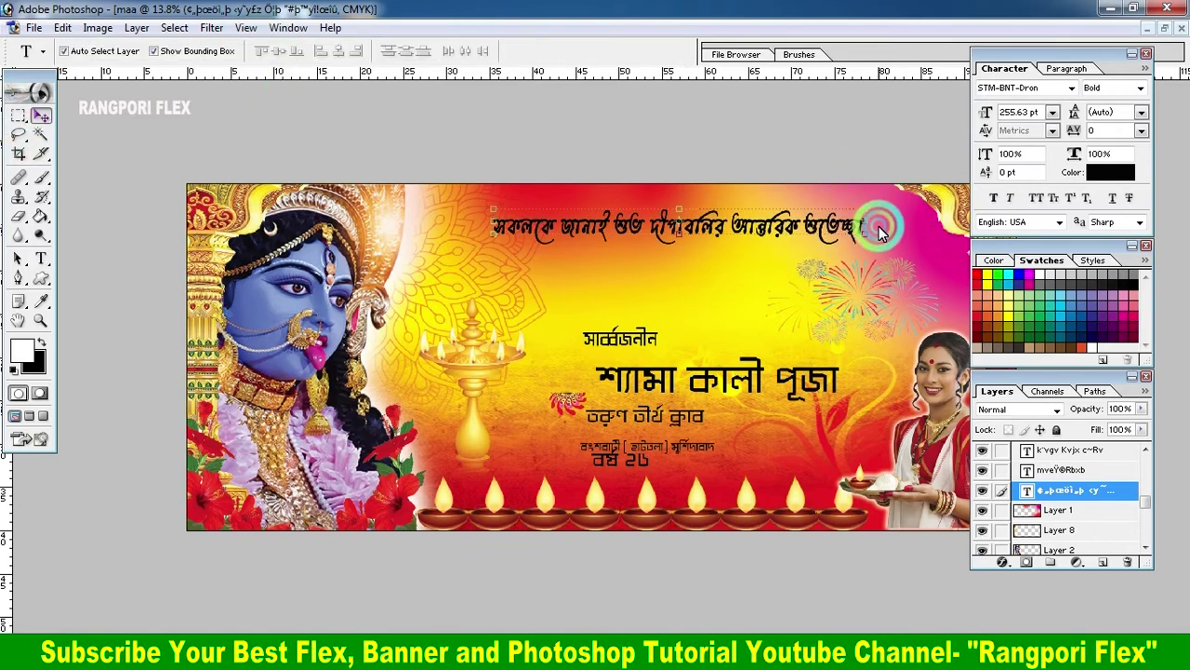
left_click_drag(865, 234, 916, 239)
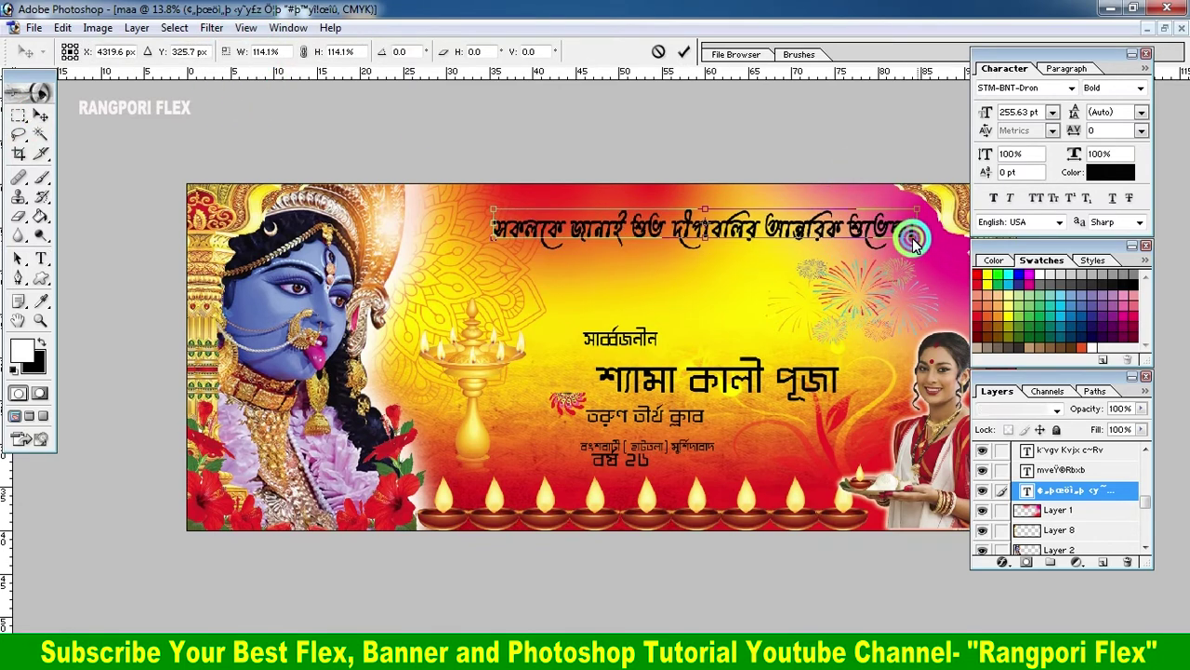
Shrink the greeting line to about 88% and position it near the banner's top edge.
left_click(684, 53)
left_click_drag(797, 199, 789, 193)
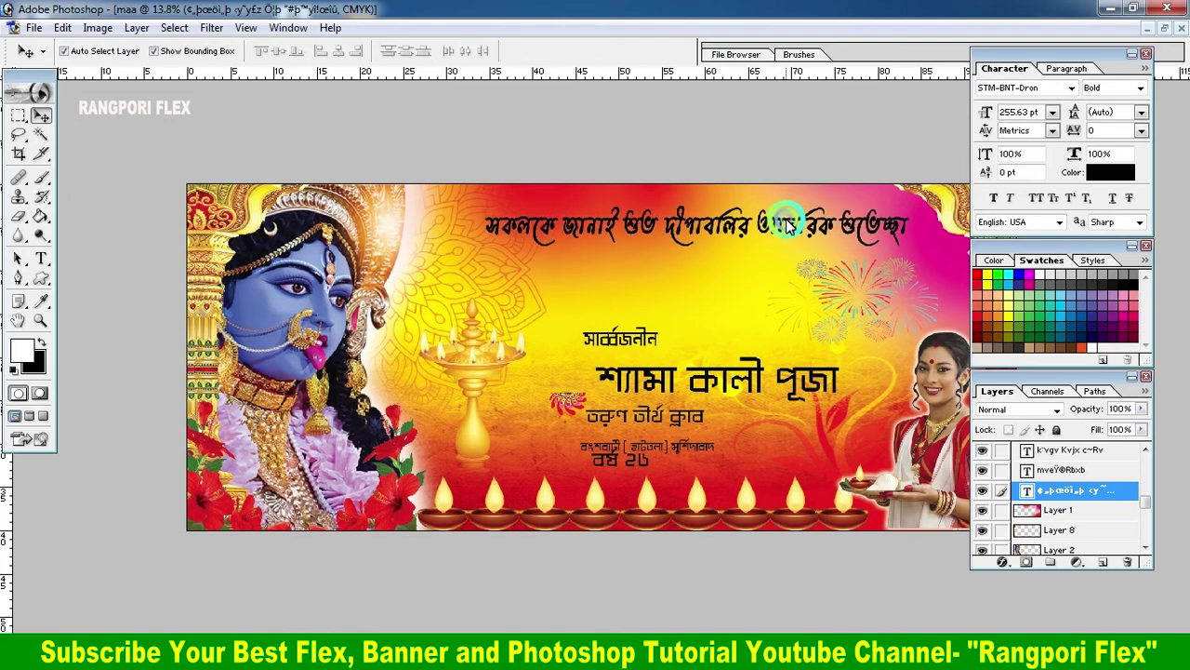
key("ctrl+t")
left_click_drag(908, 203, 861, 209)
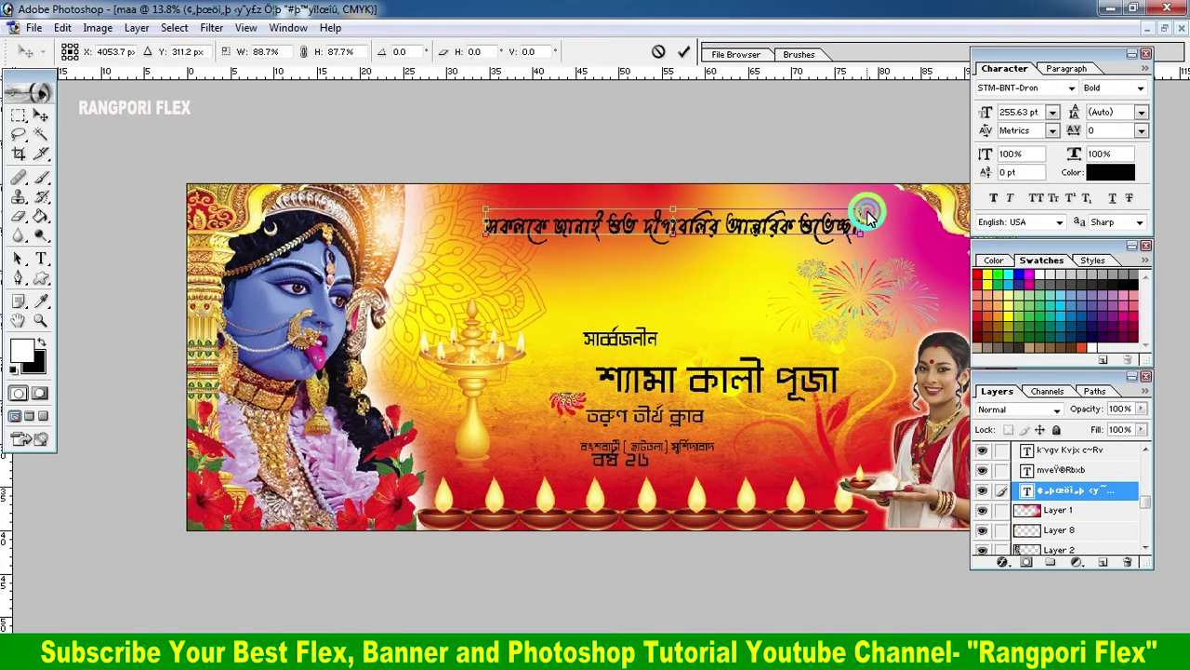
left_click(711, 54)
left_click_drag(766, 213, 763, 226)
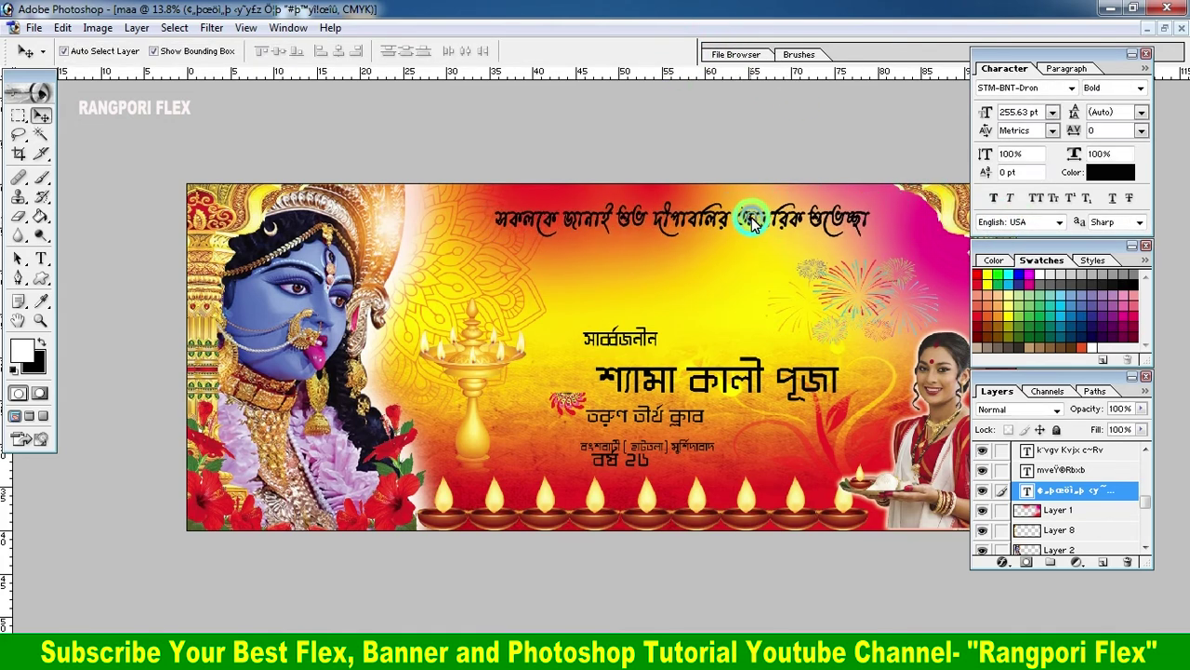
Recolour all of the greeting line's text white instead of black.
left_click(41, 259)
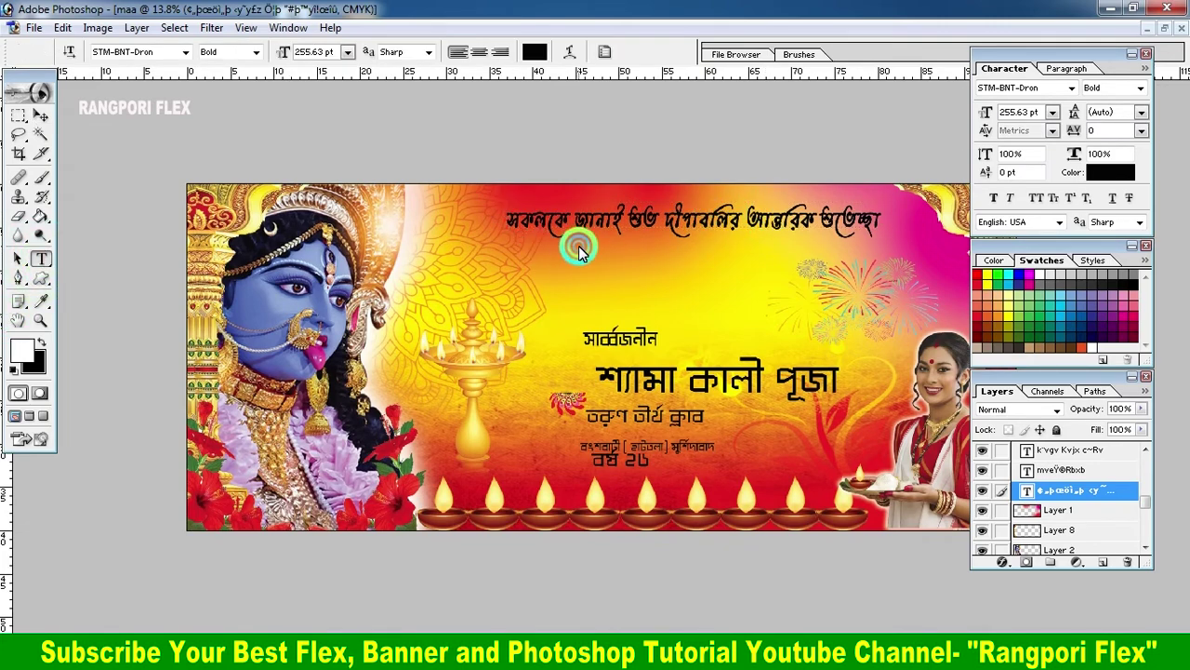
left_click(637, 214)
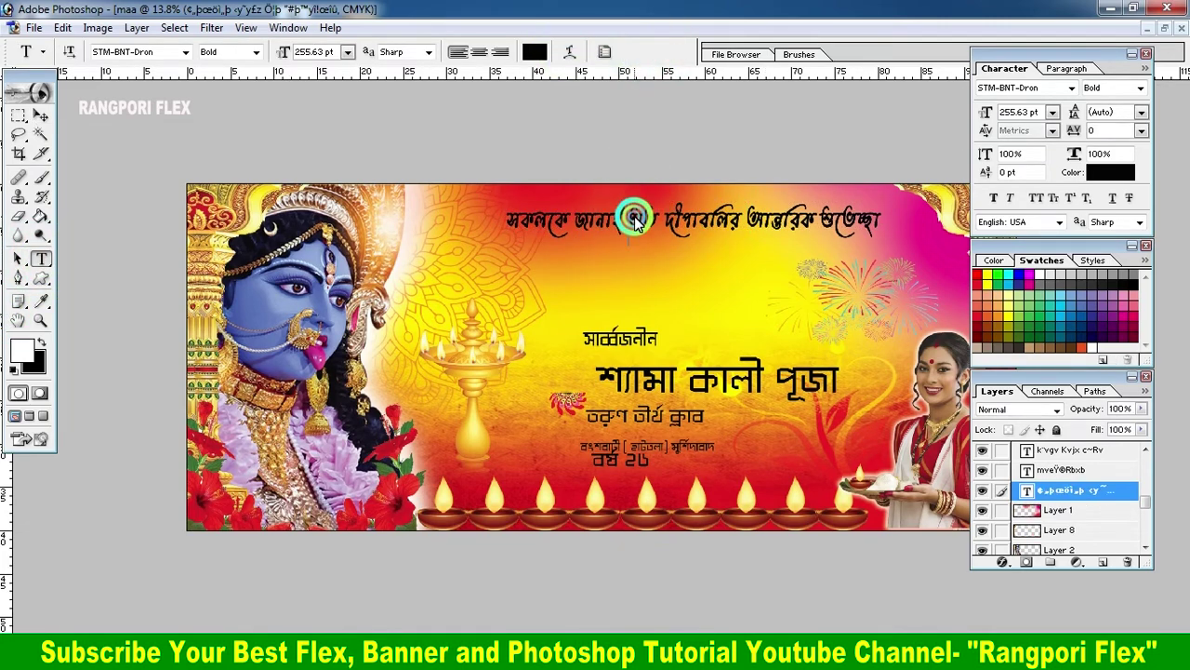
key("ctrl+a")
left_click(535, 51)
left_click_drag(91, 295, 82, 262)
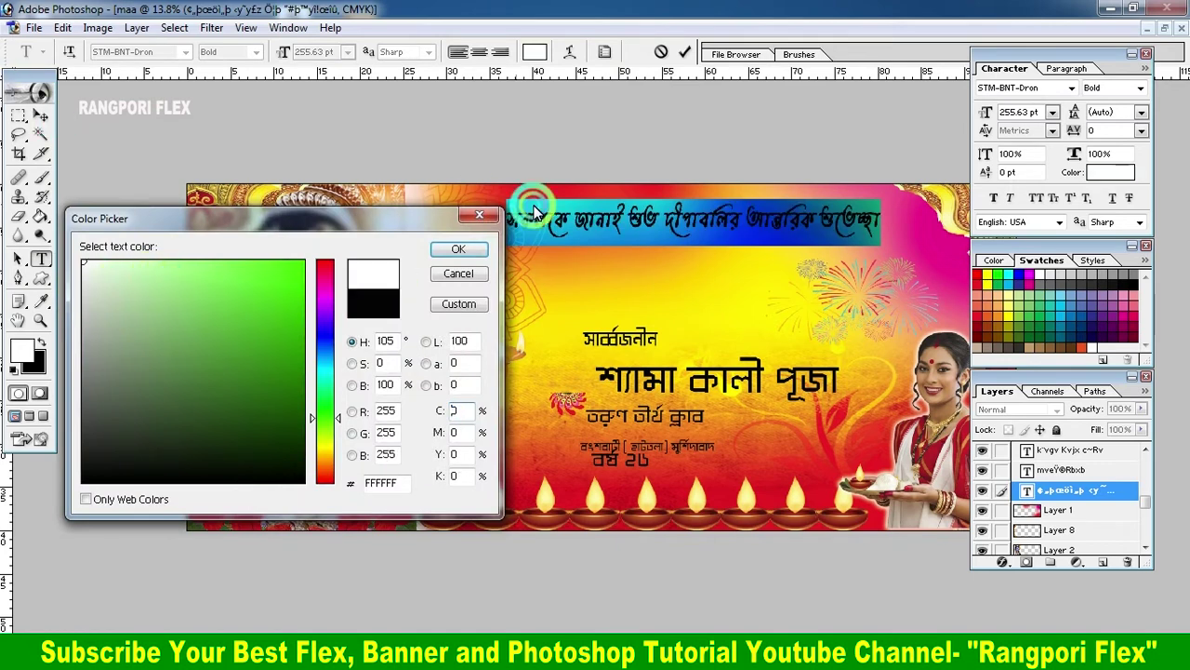
left_click(458, 248)
left_click(685, 51)
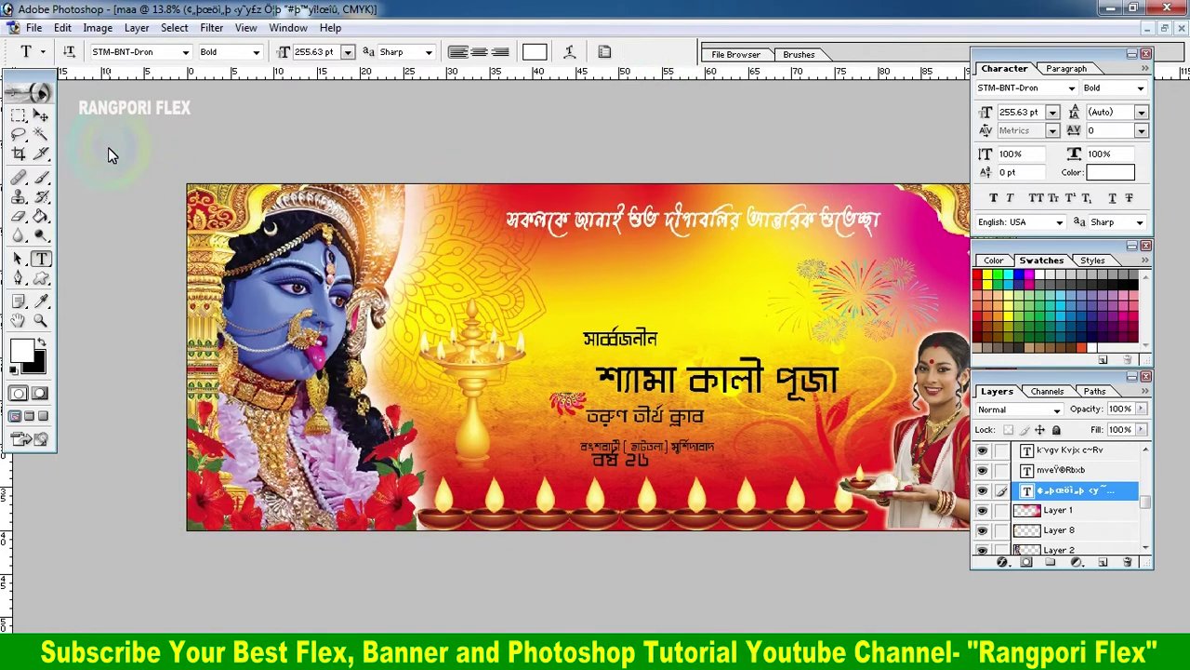
left_click(40, 115)
left_click(1003, 561)
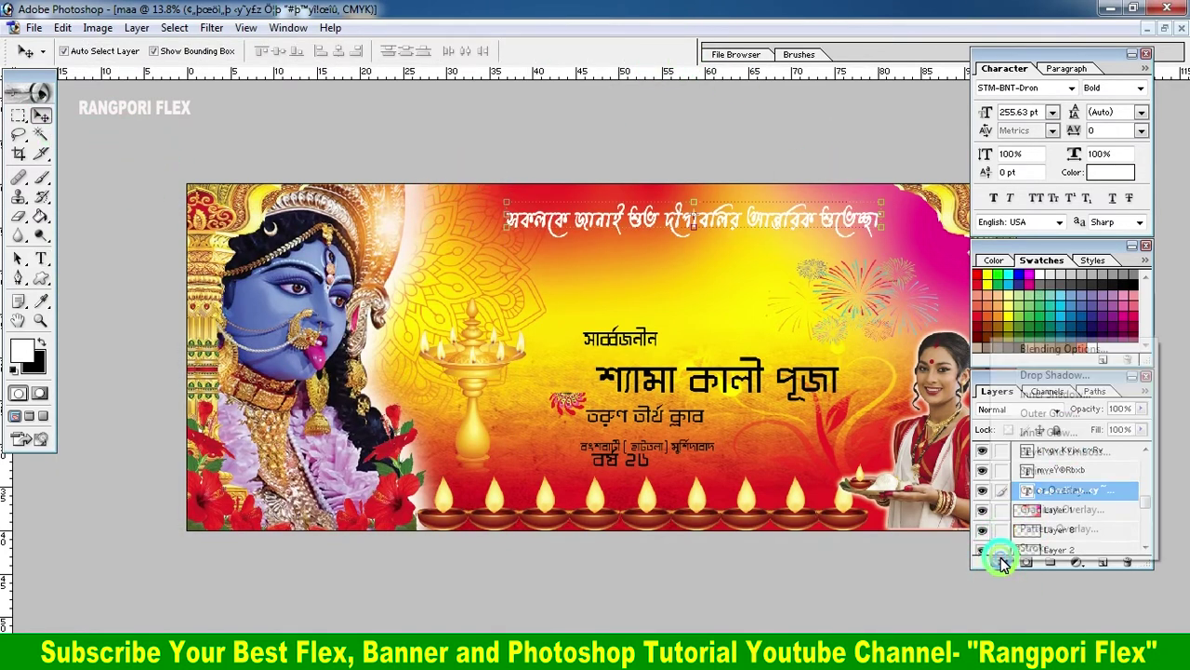
Add a drop shadow to the greeting line at 100% opacity with a larger distance.
left_click(1035, 376)
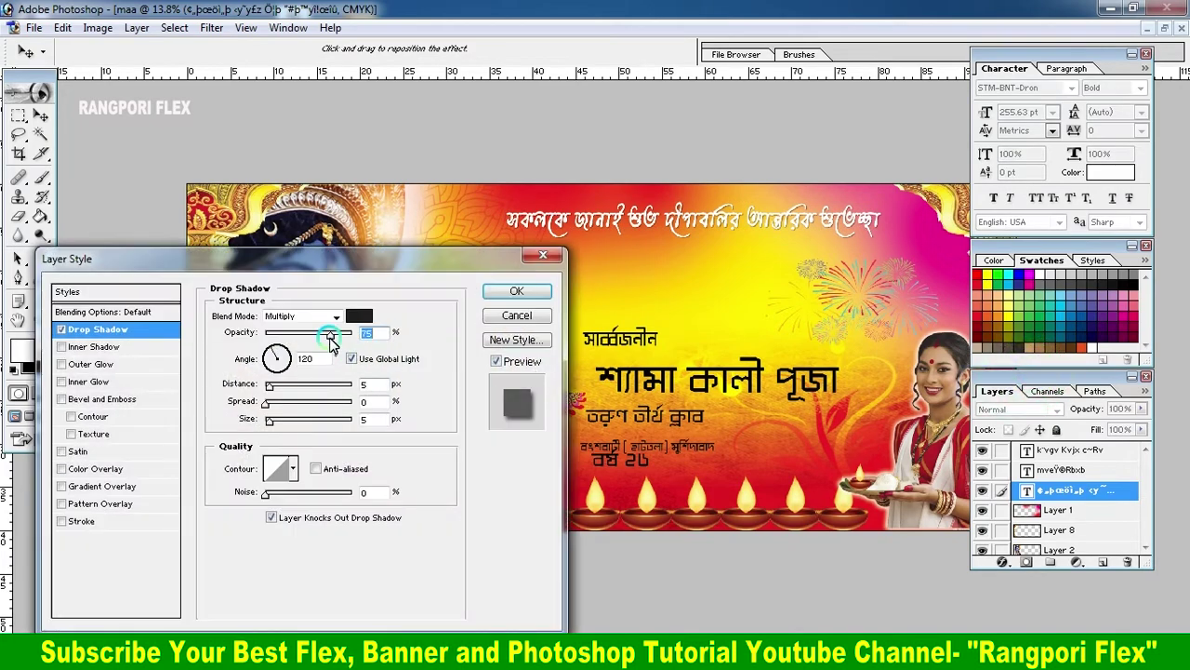
left_click_drag(331, 340, 391, 399)
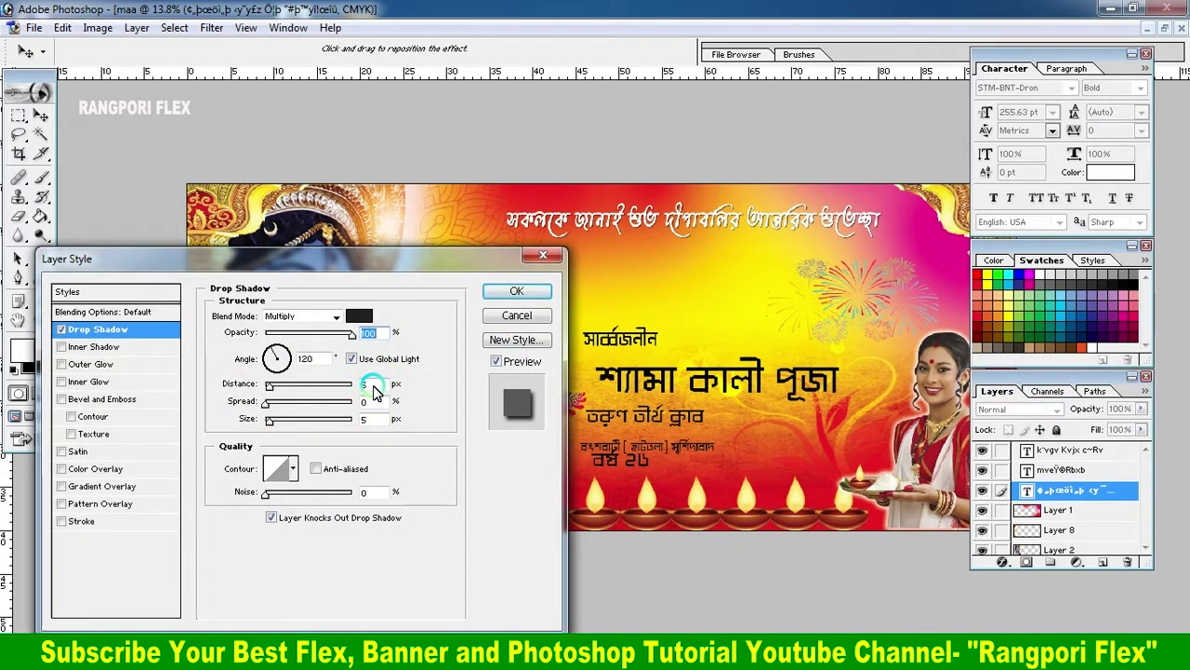
left_click(369, 391)
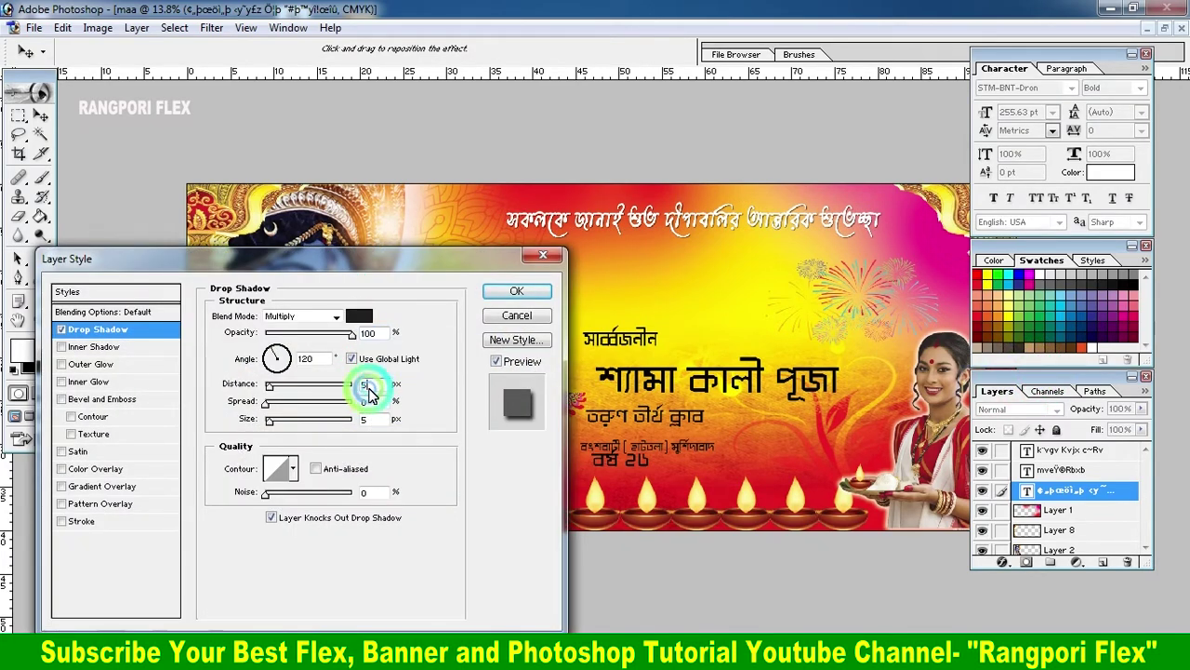
key("shift+Up")
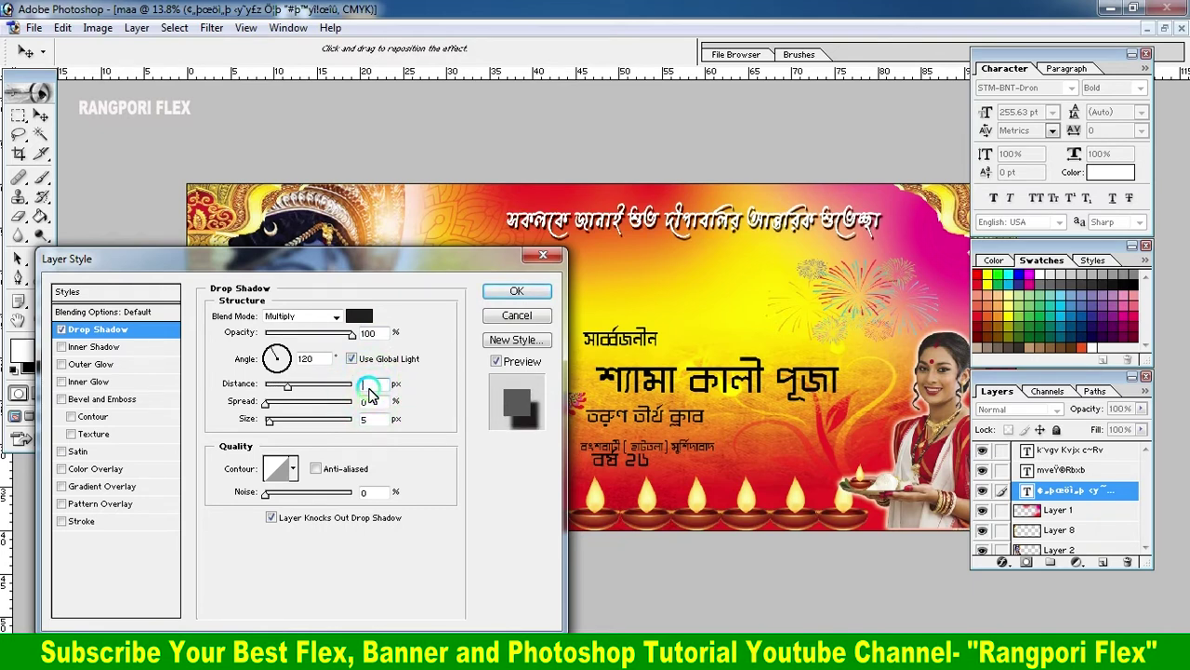
key("ctrl+plus")
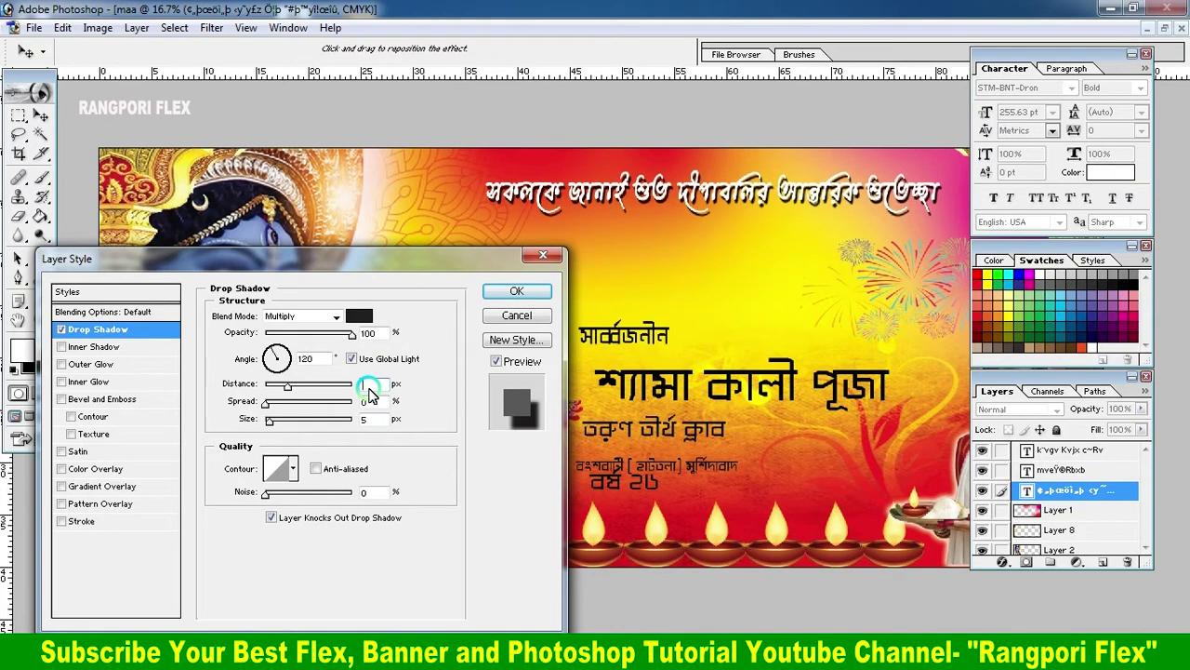
key("ctrl+plus")
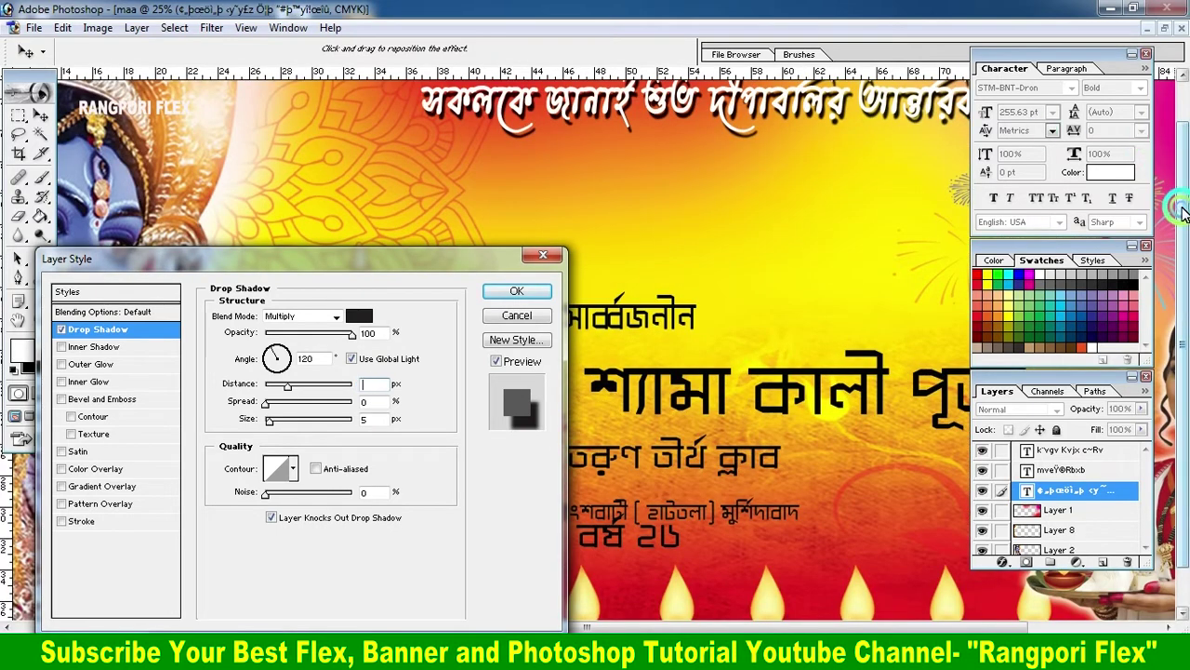
left_click_drag(1177, 195, 1177, 186)
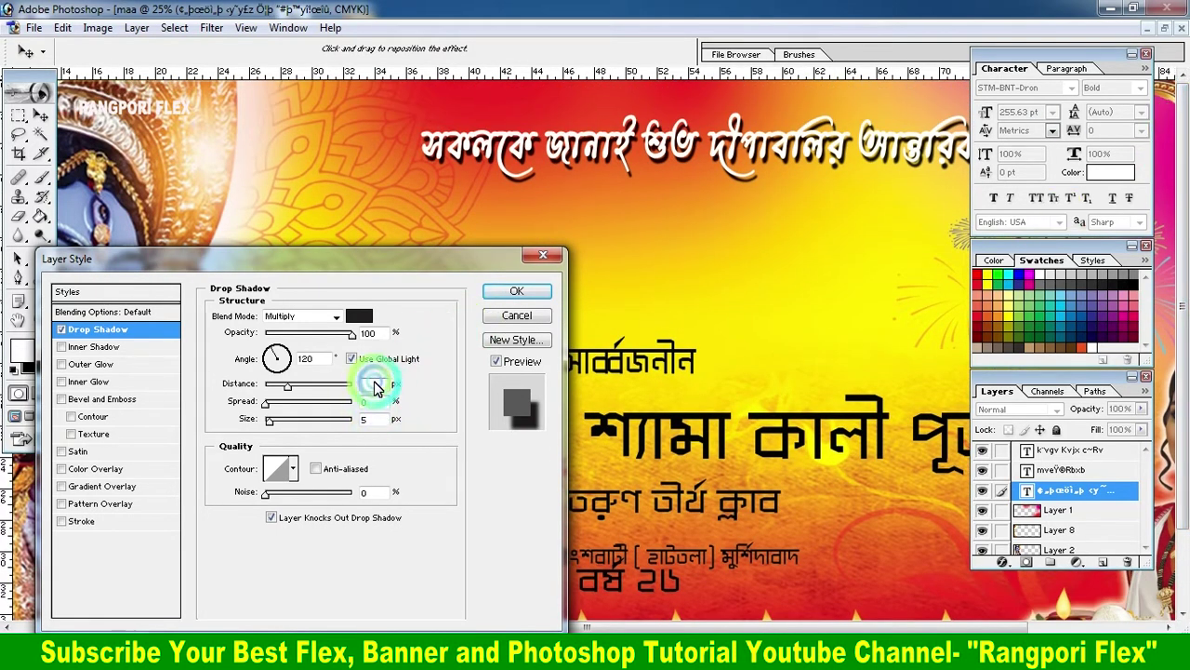
left_click_drag(288, 385, 291, 386)
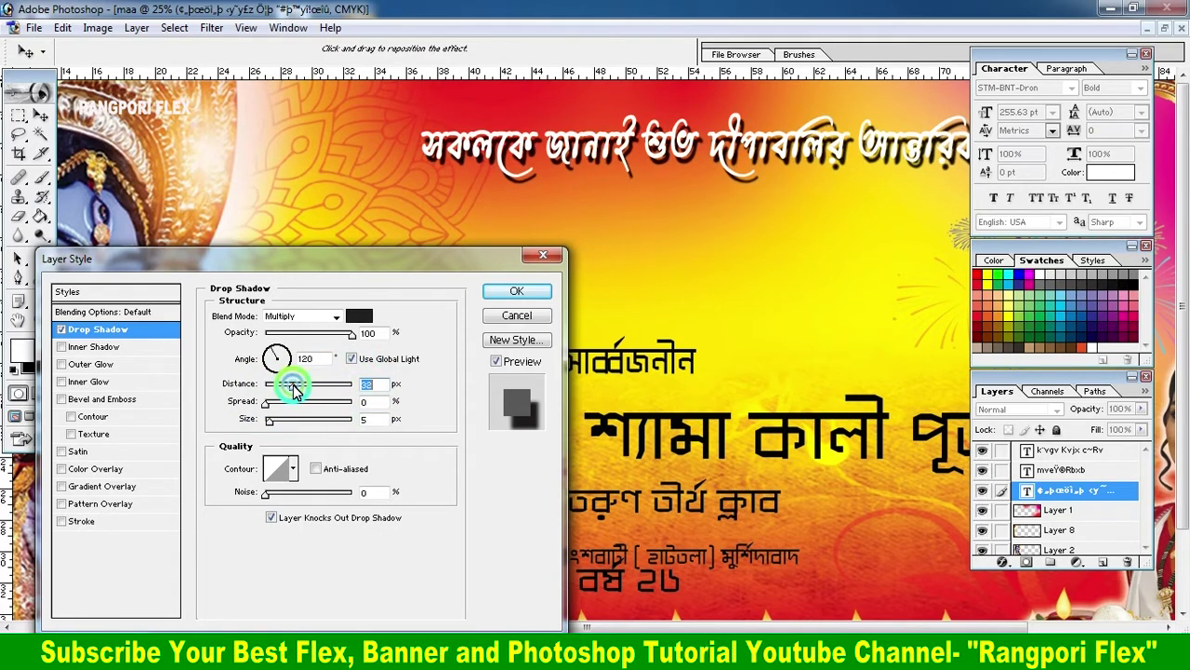
Tune the drop shadow to distance about 29, spread 7 and size 20, and apply it.
left_click(372, 403)
key("Up")
key("Up")
key("Up")
key("Up")
key("Up")
key("Up")
left_click(372, 420)
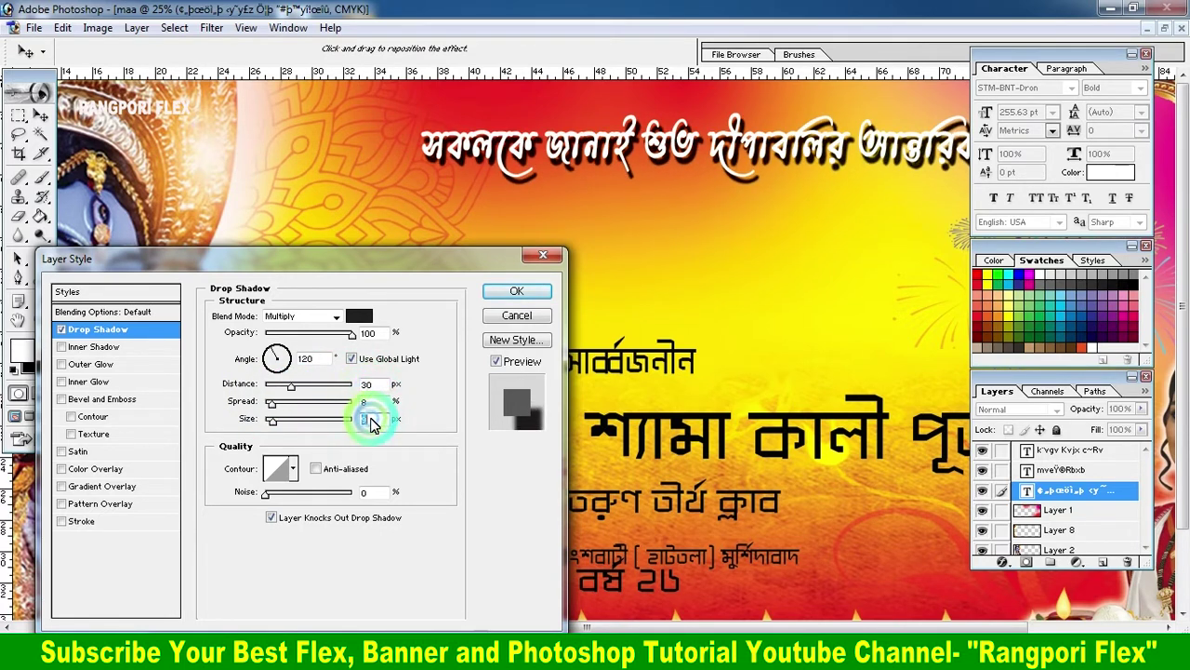
key("Up")
key("Up")
key("Up")
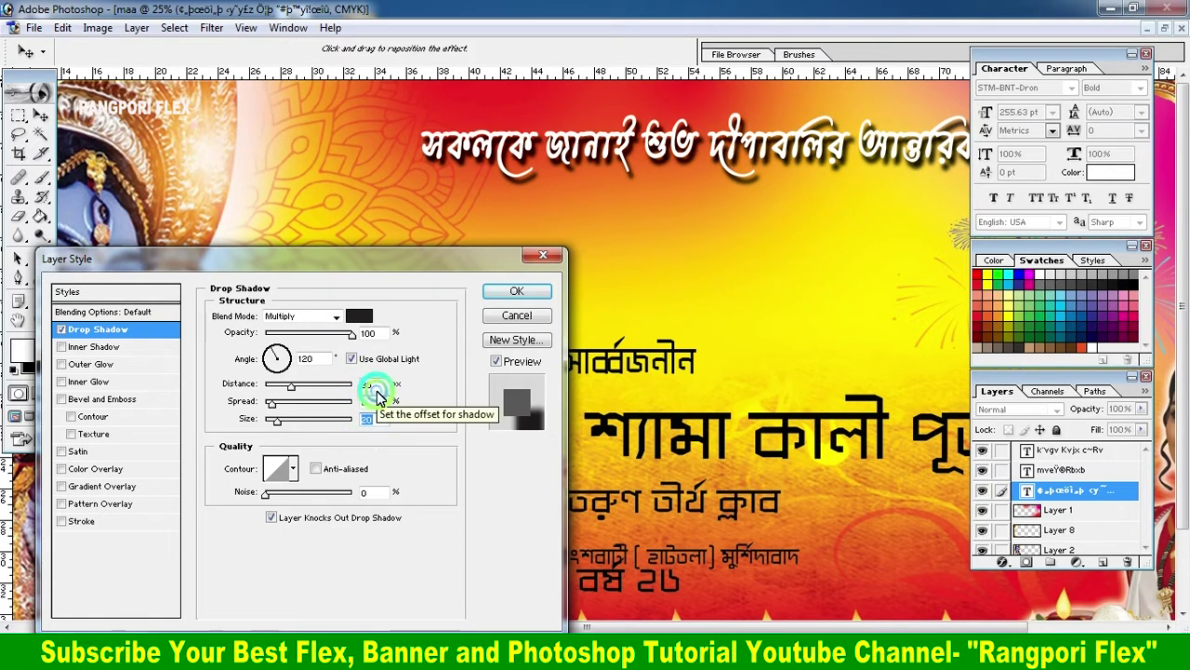
left_click(372, 385)
key("Up")
key("Up")
key("Up")
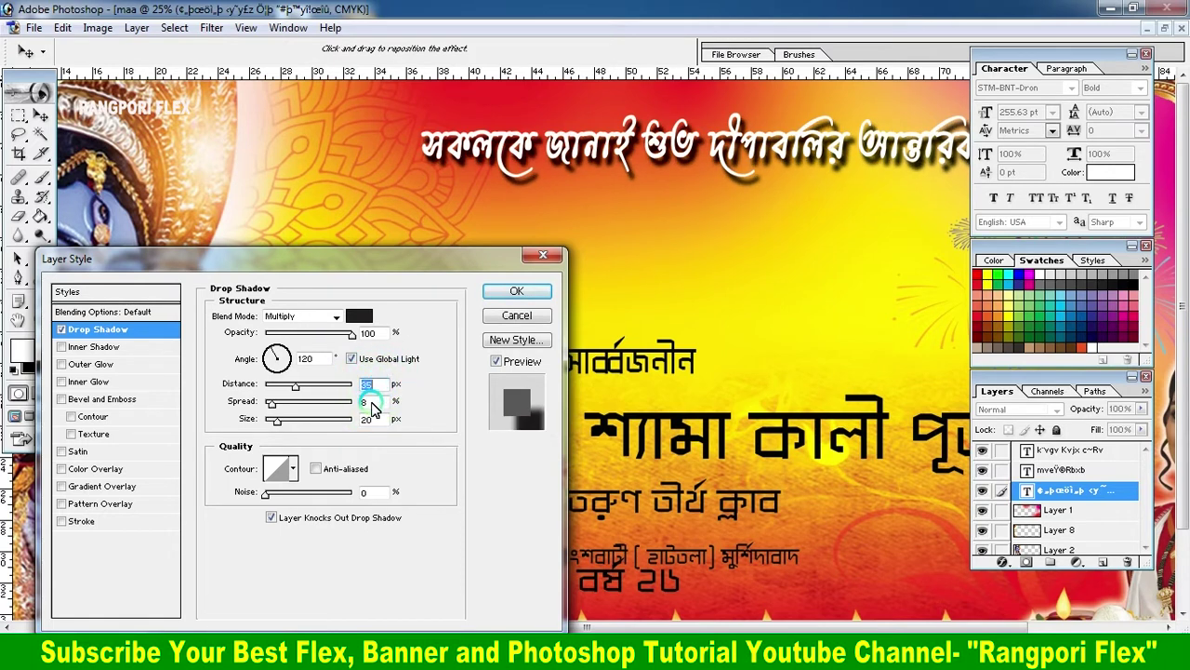
left_click(370, 402)
key("Down")
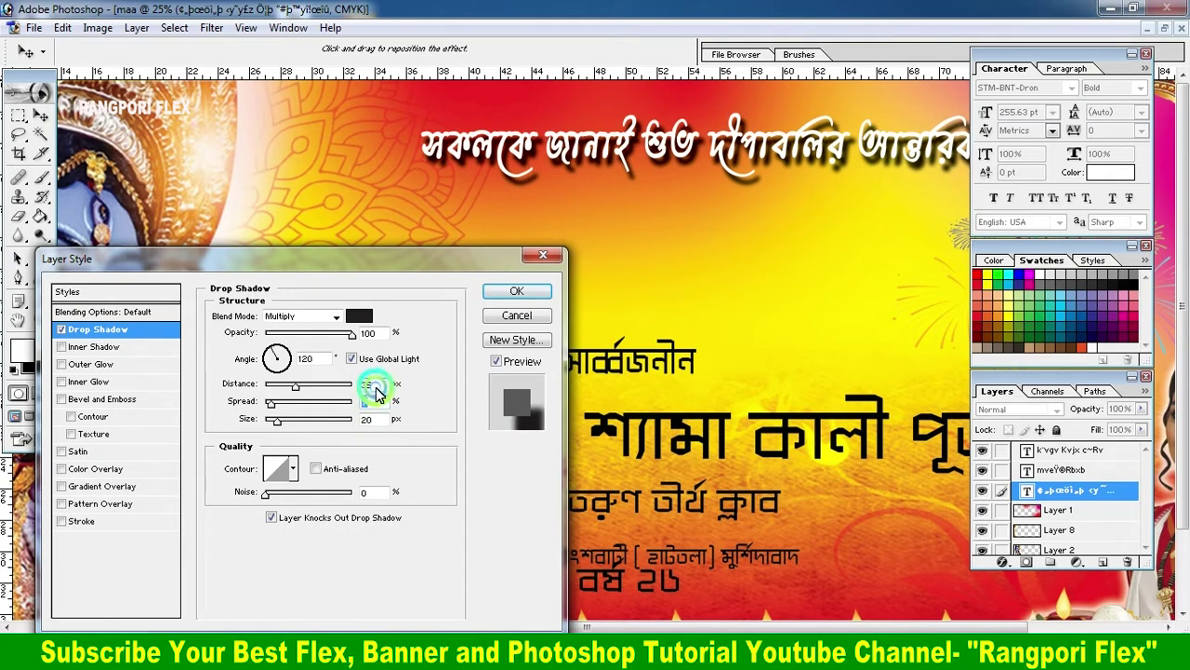
left_click(372, 385)
key("Down")
key("Down")
key("Down")
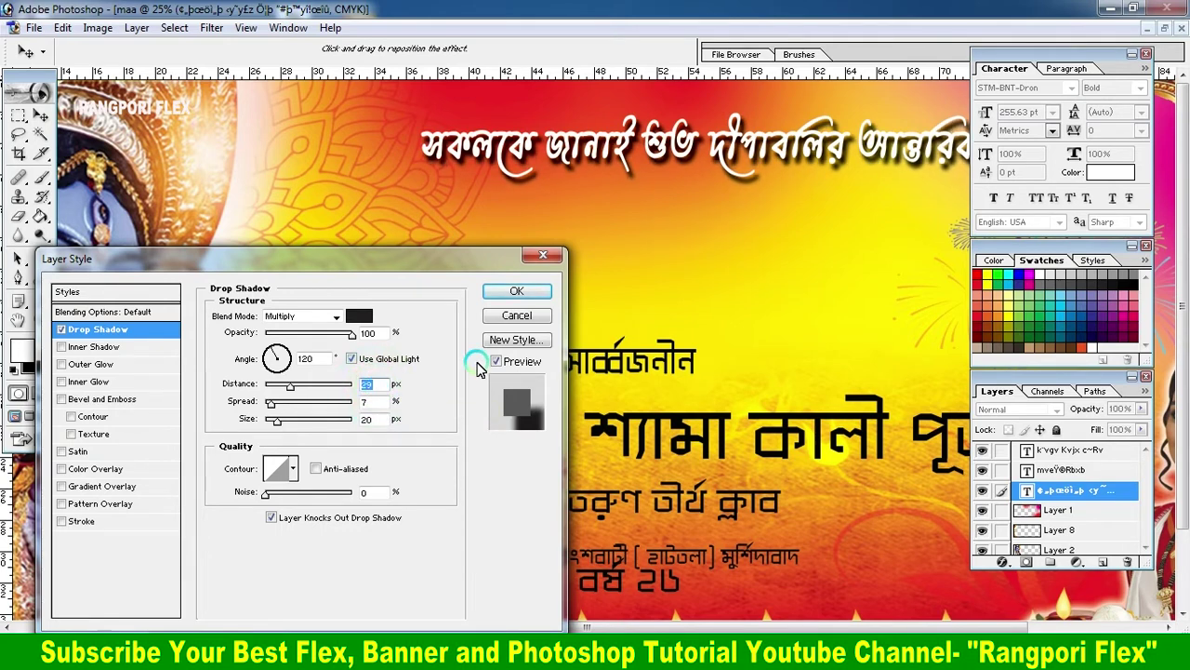
left_click(513, 294)
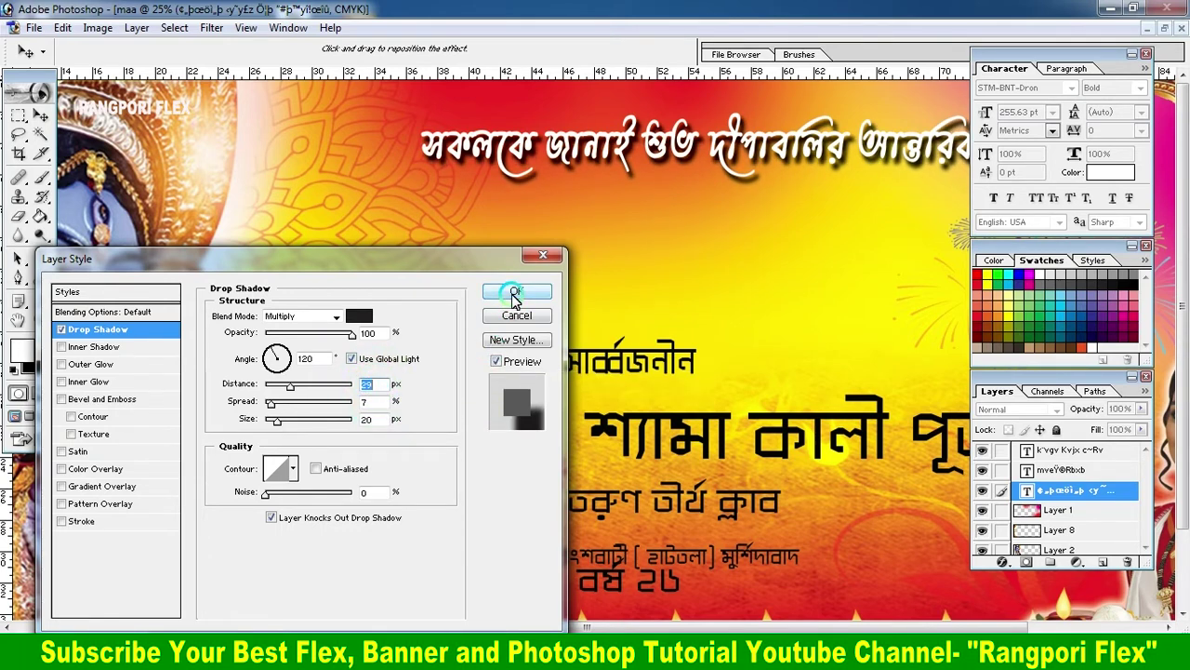
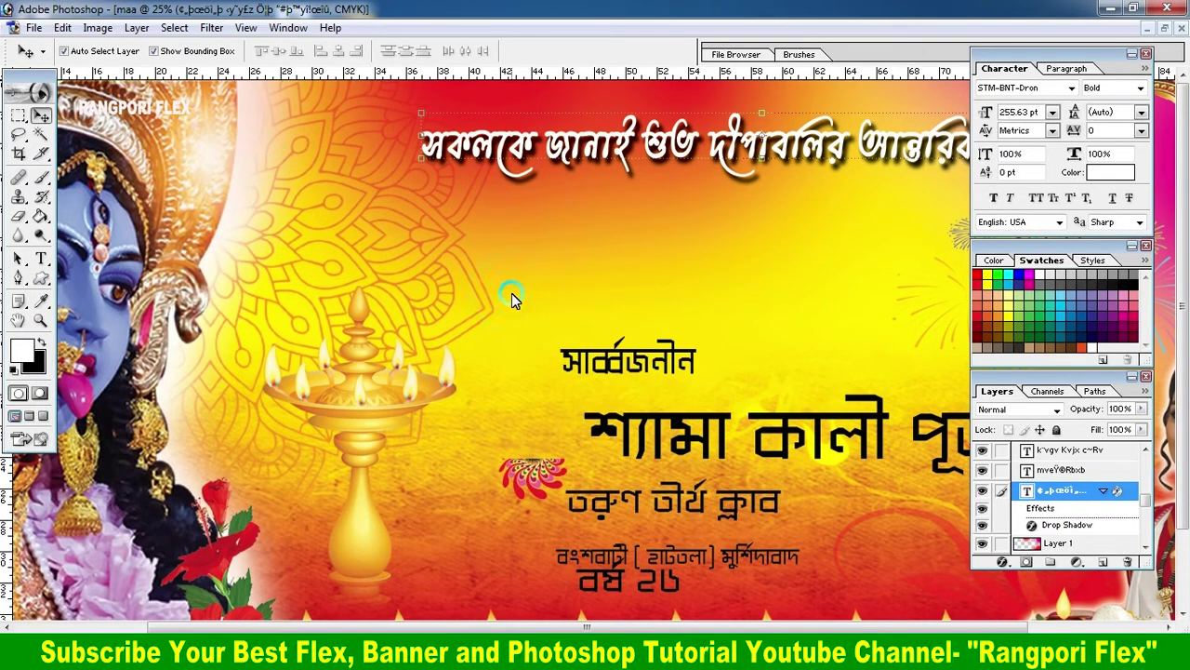
Shrink the top greeting line slightly and centre it along the top of the banner.
key("ctrl+minus")
key("ctrl+minus")
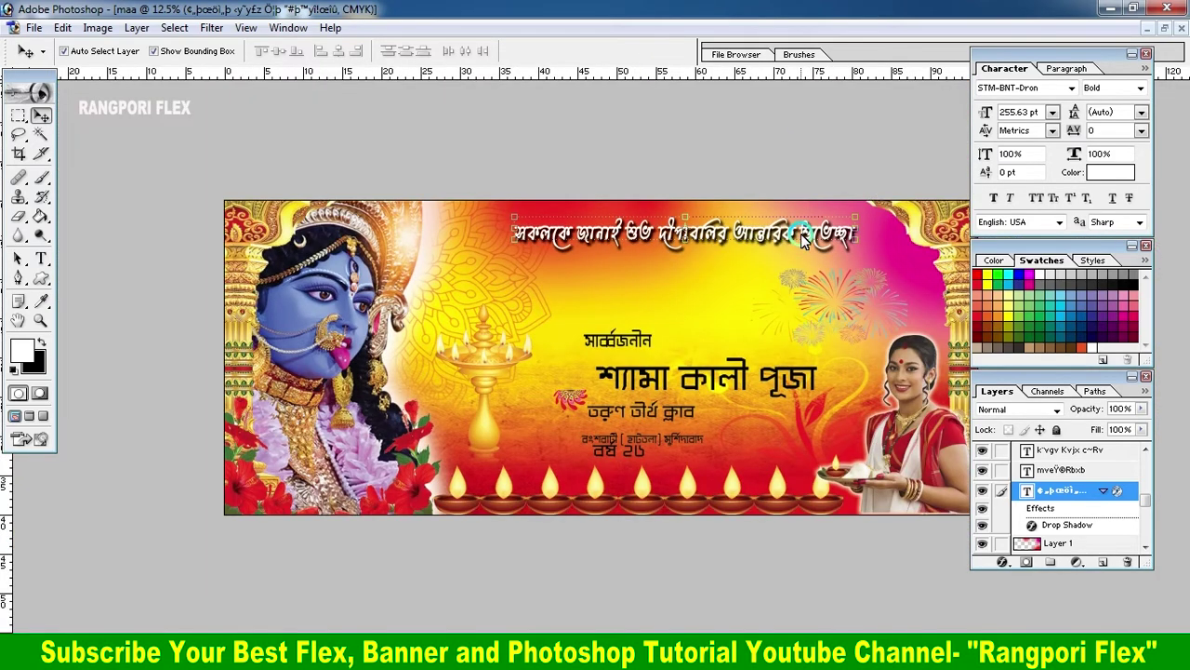
left_click_drag(802, 237, 788, 244)
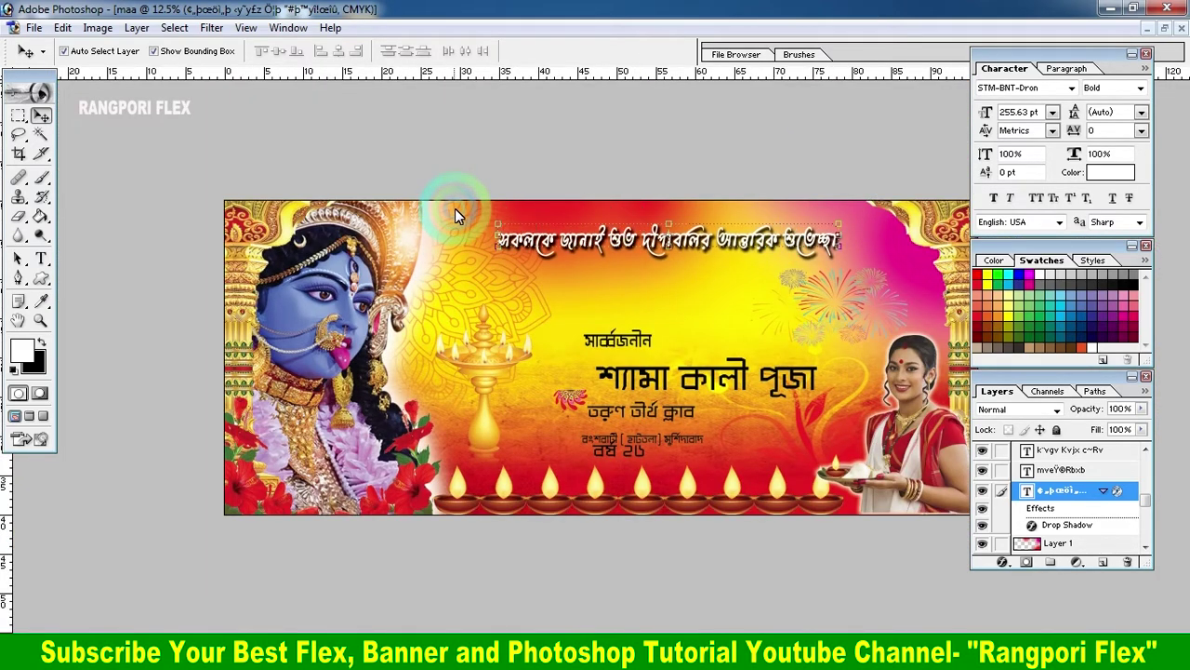
left_click_drag(840, 238, 797, 234)
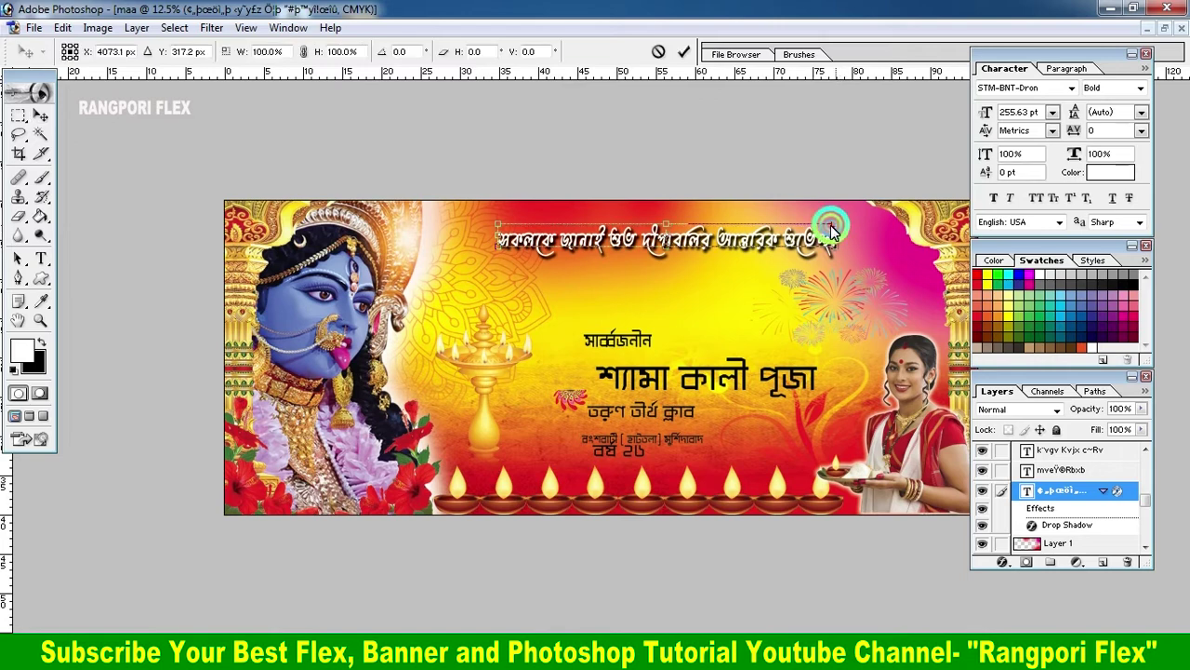
left_click(684, 51)
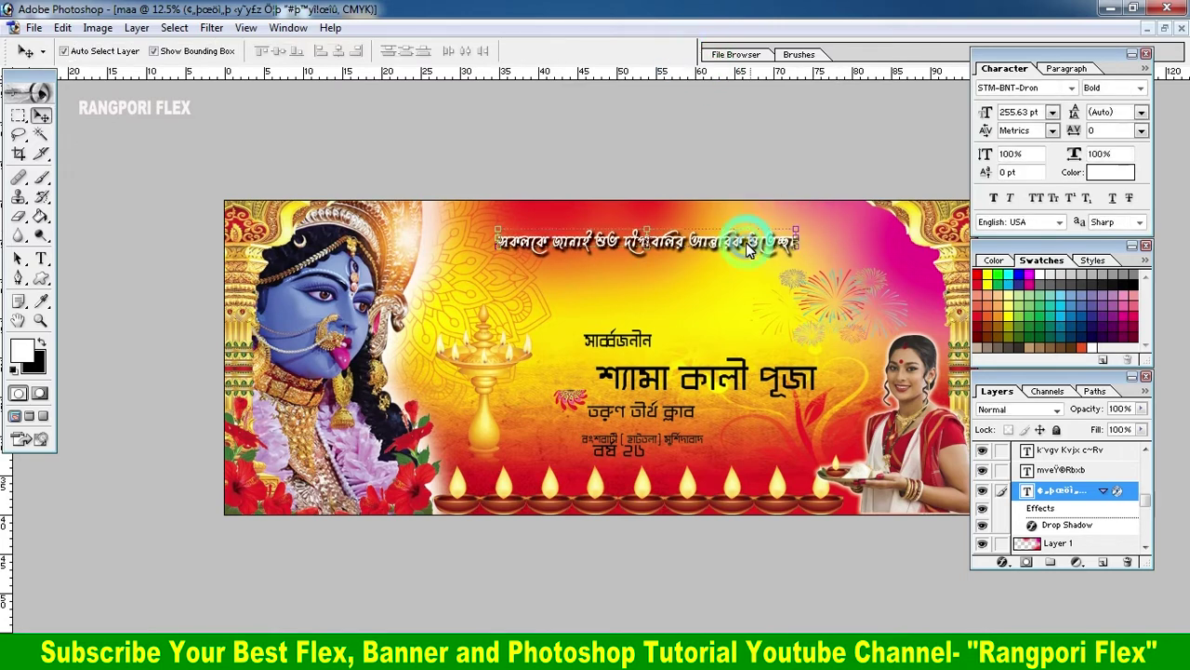
left_click_drag(733, 246, 744, 240)
Enlarge the upper-right fireworks and move them up closer to the greeting line.
left_click(843, 312)
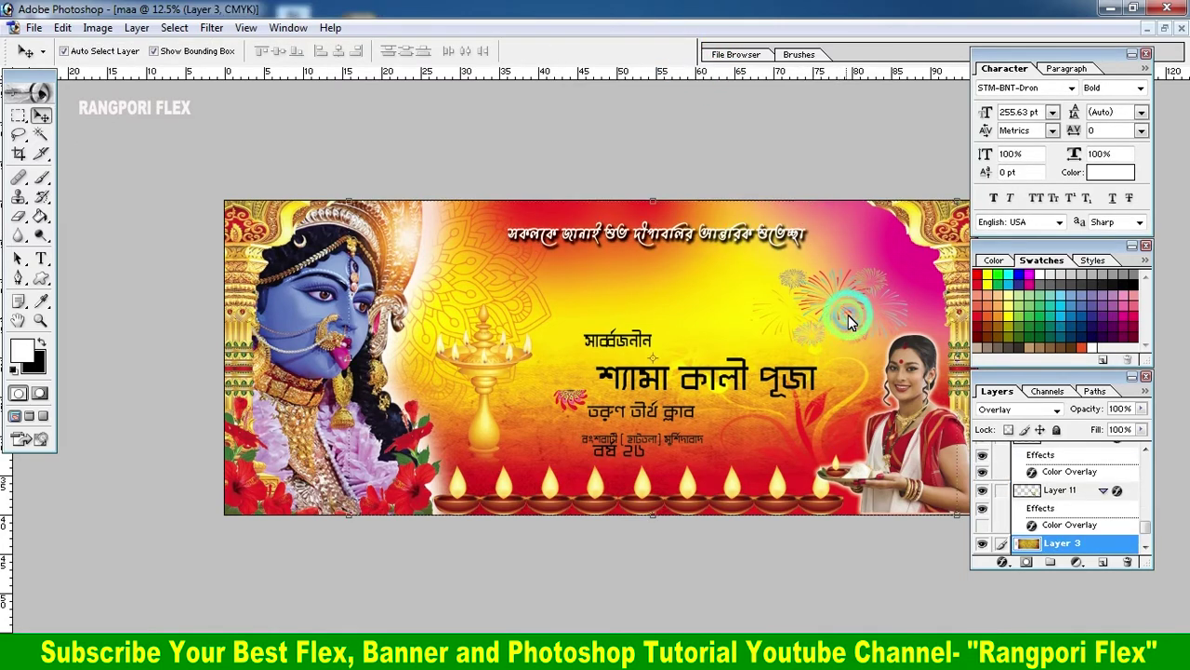
key("ctrl+t")
left_click_drag(838, 312, 843, 275)
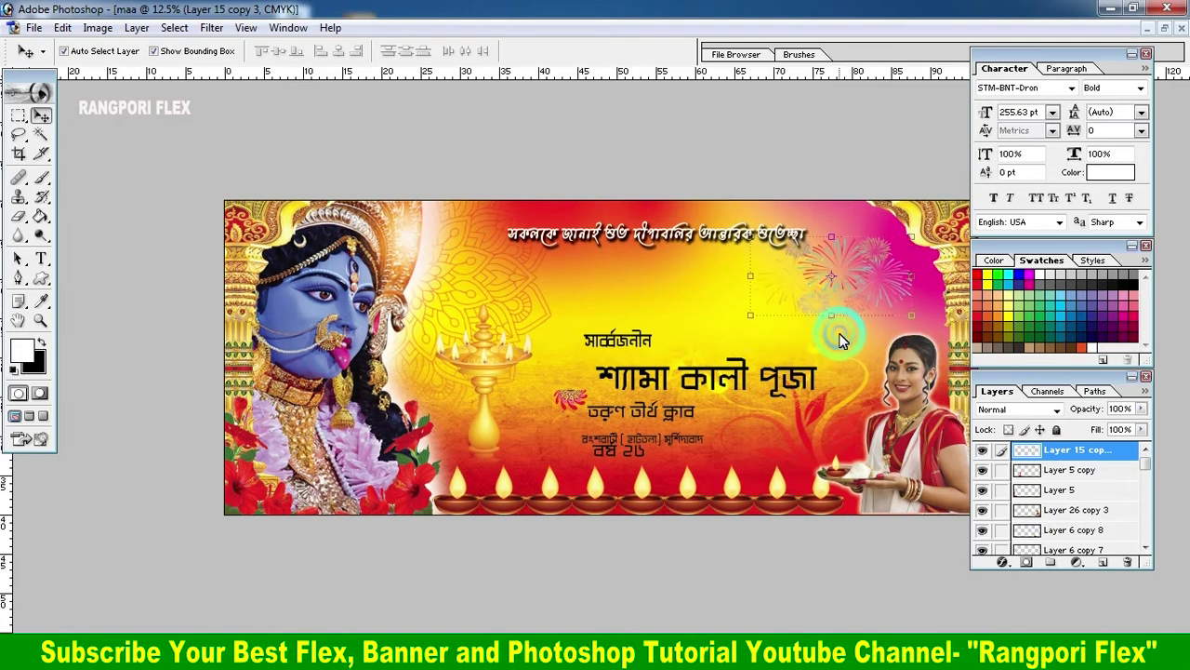
left_click_drag(832, 316, 838, 341)
left_click(683, 51)
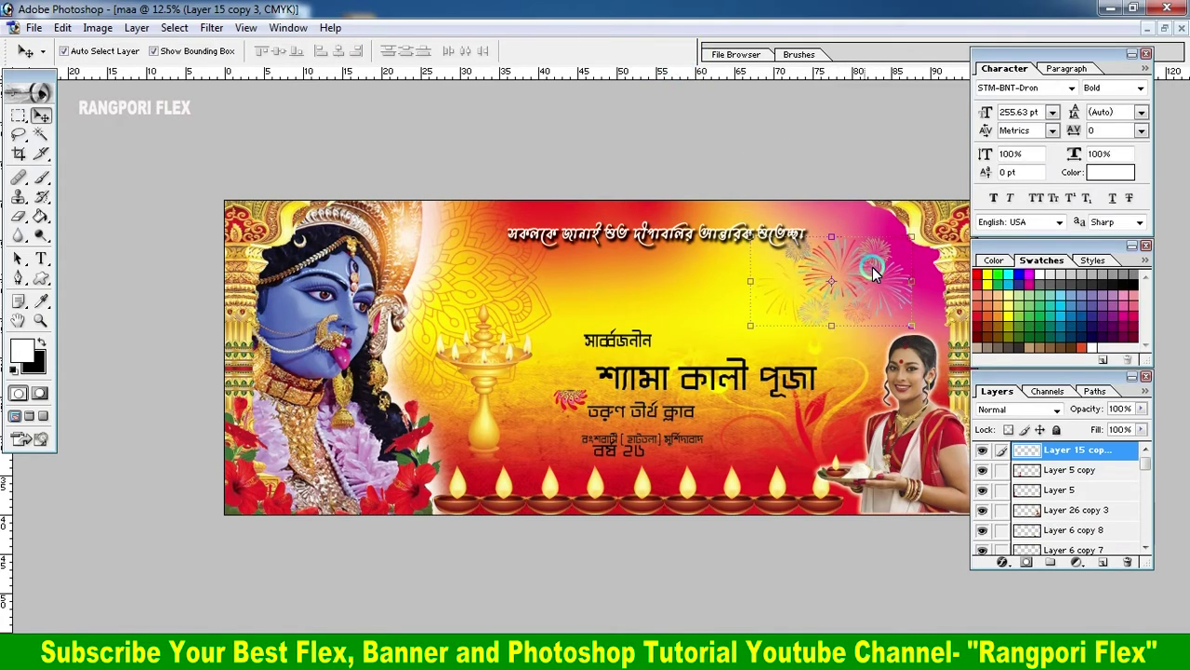
mouse_move(855, 272)
left_mouse_down()
mouse_move(864, 266)
mouse_move(844, 322)
left_mouse_up()
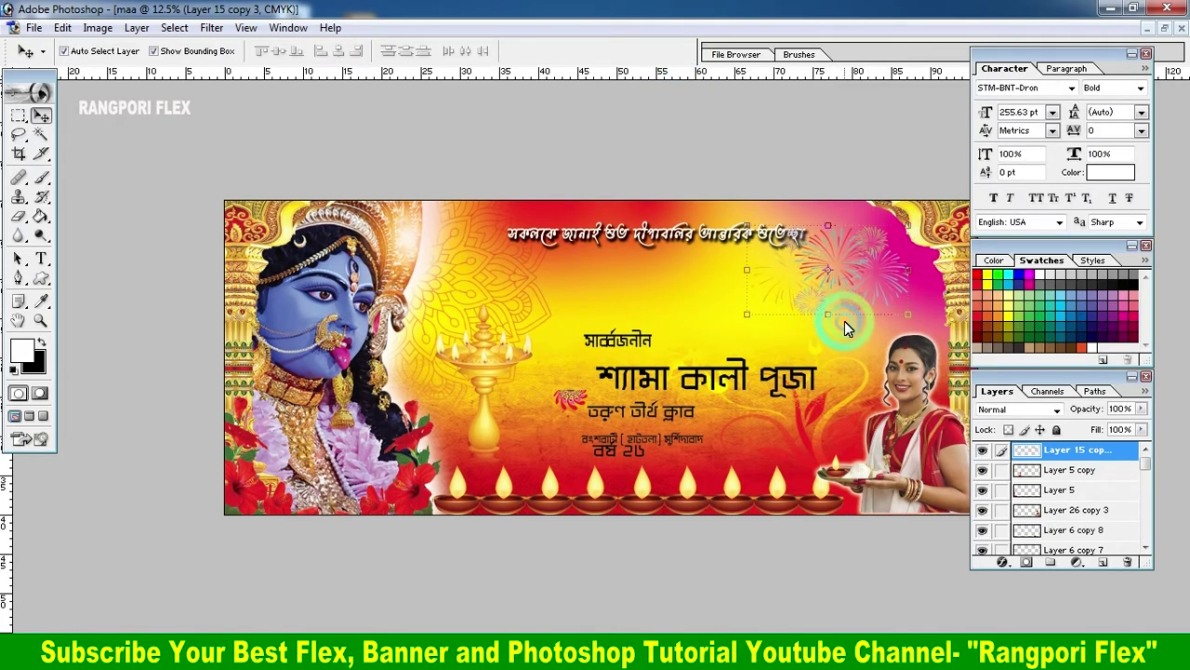
left_click_drag(747, 316, 709, 348)
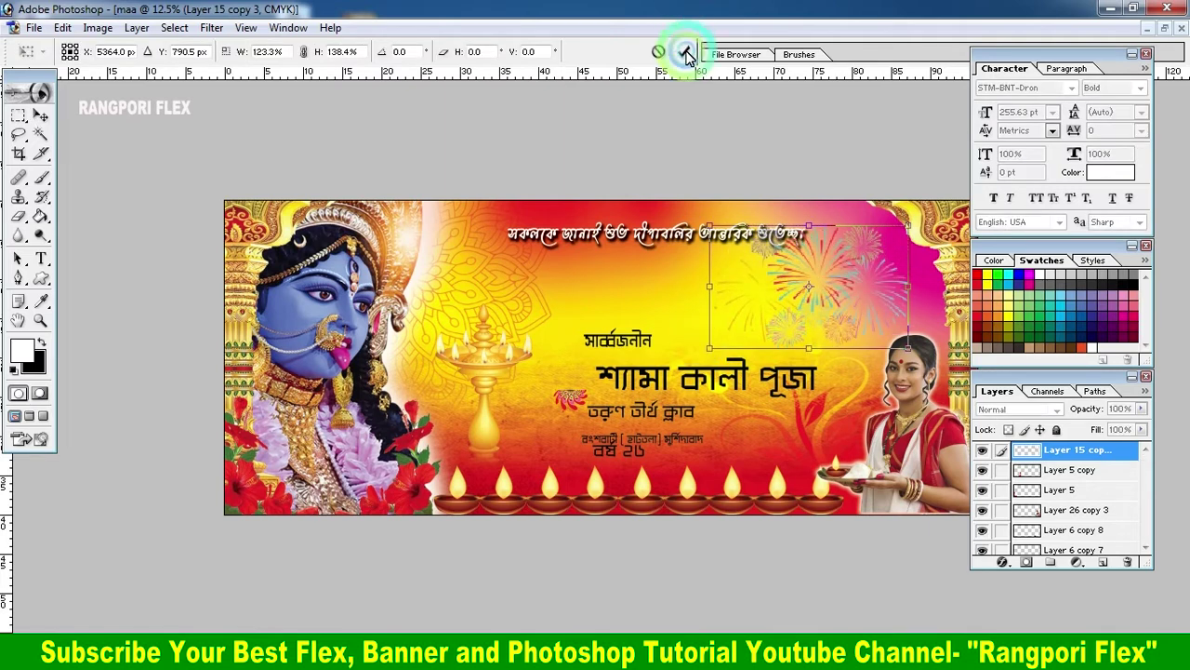
left_click(682, 51)
left_click_drag(855, 261, 867, 253)
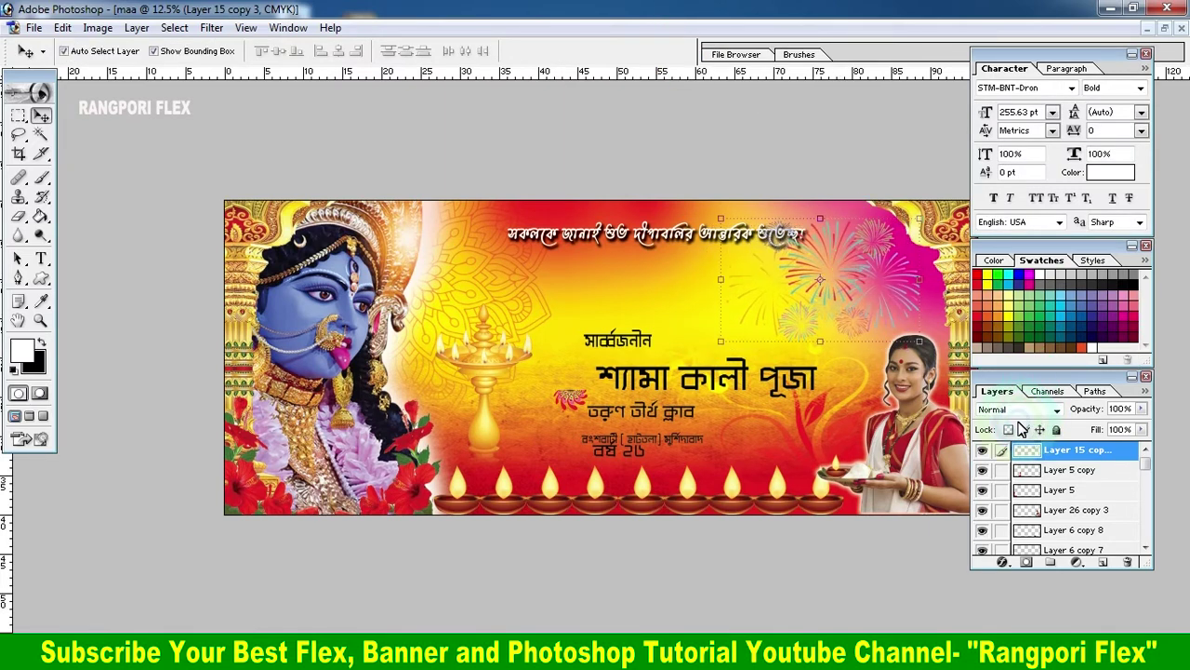
Set the fireworks layer's blend mode to Overlay.
left_click(1058, 411)
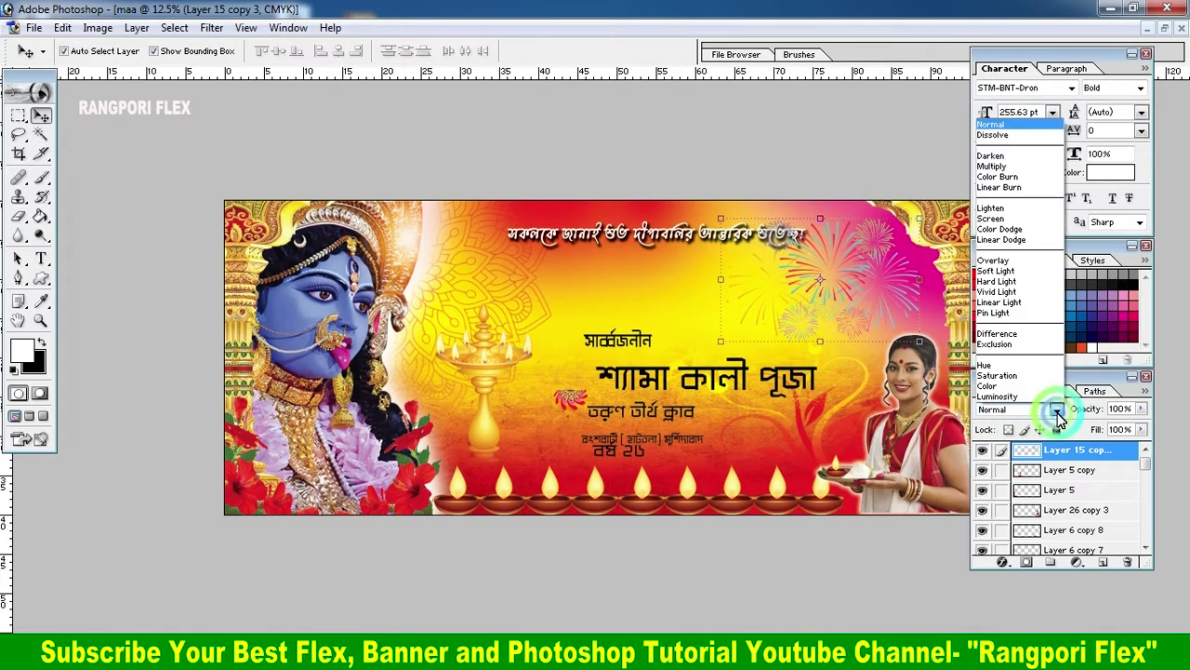
left_click(1002, 264)
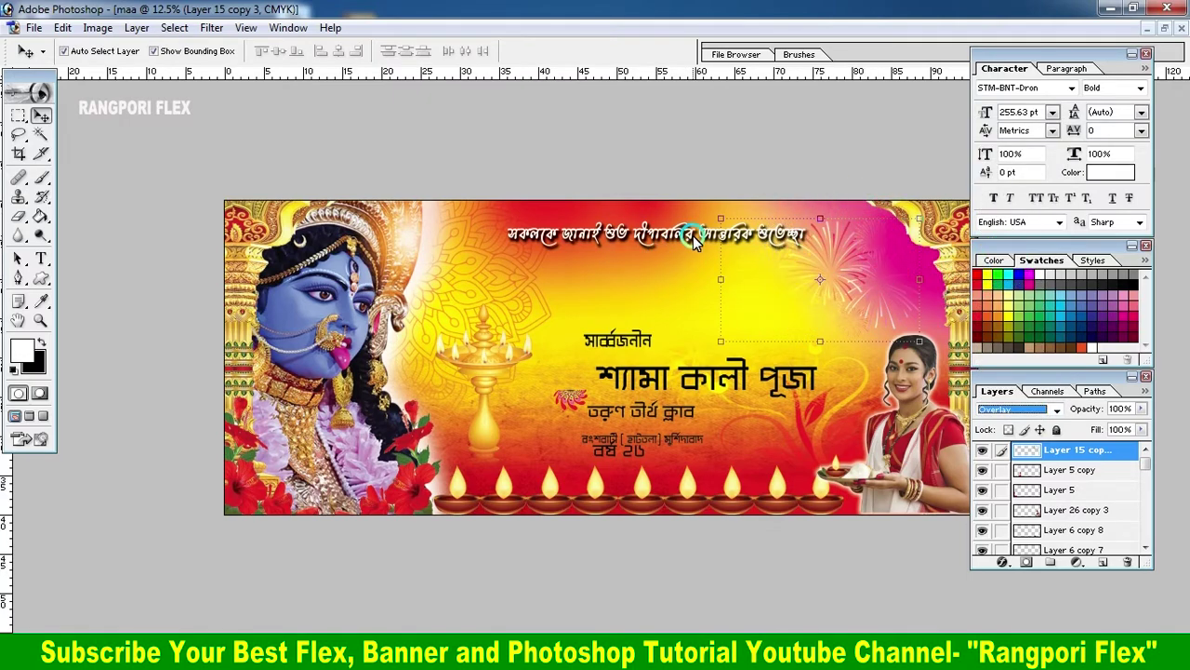
key("ctrl+plus")
key("ctrl+plus")
key("ctrl+plus")
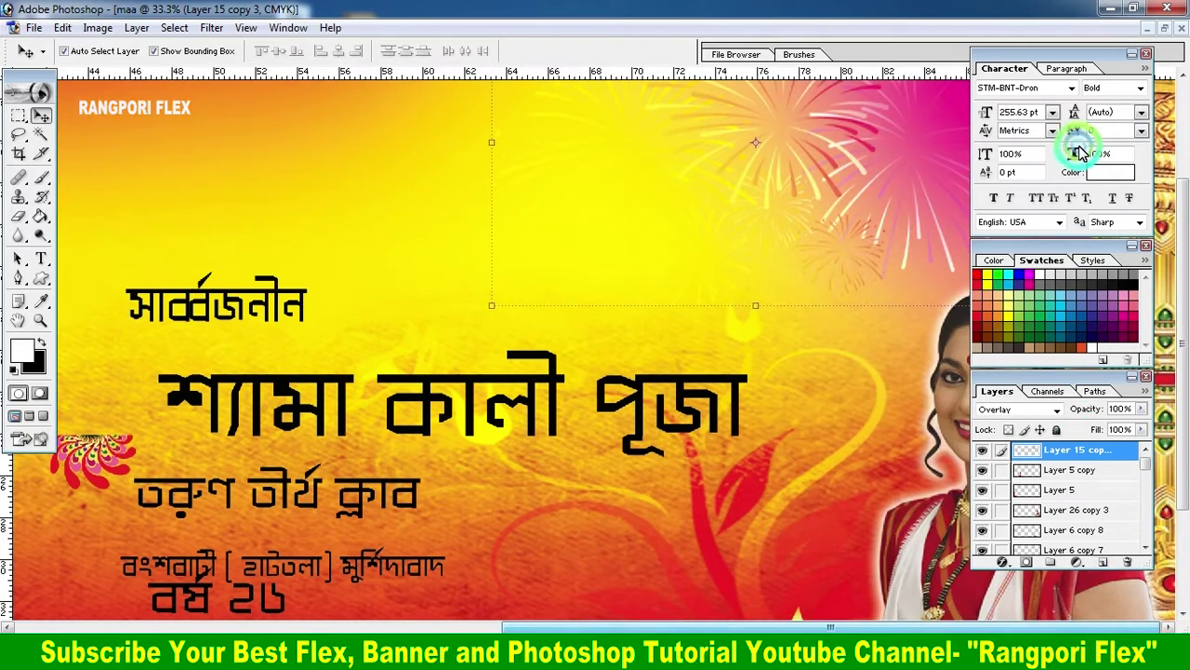
Scale the right fireworks to about 111% and Alt-drag a copy behind the greeting's left half.
left_click_drag(521, 625, 831, 223)
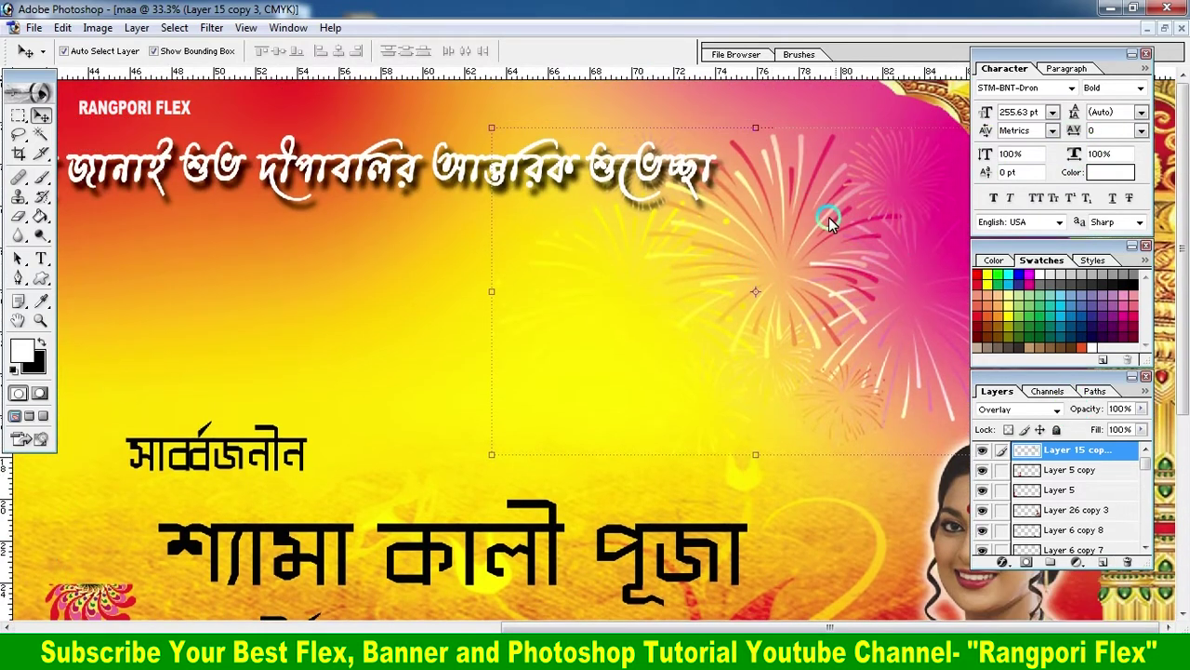
left_click_drag(1019, 249, 605, 22)
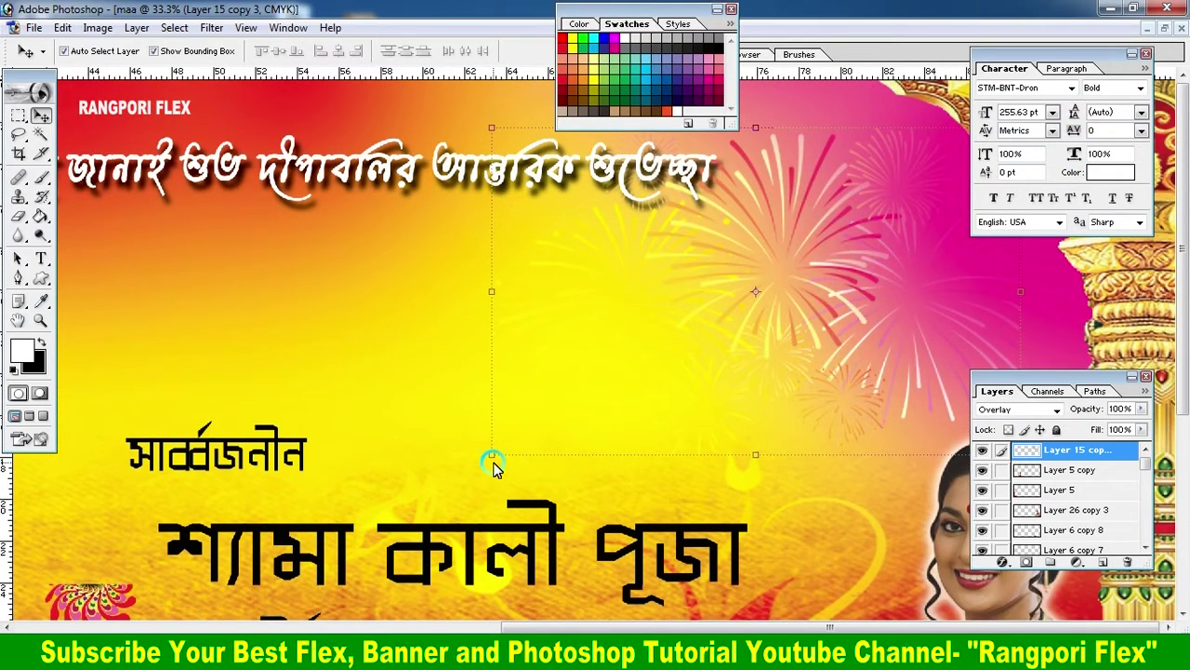
left_click_drag(493, 463, 439, 491)
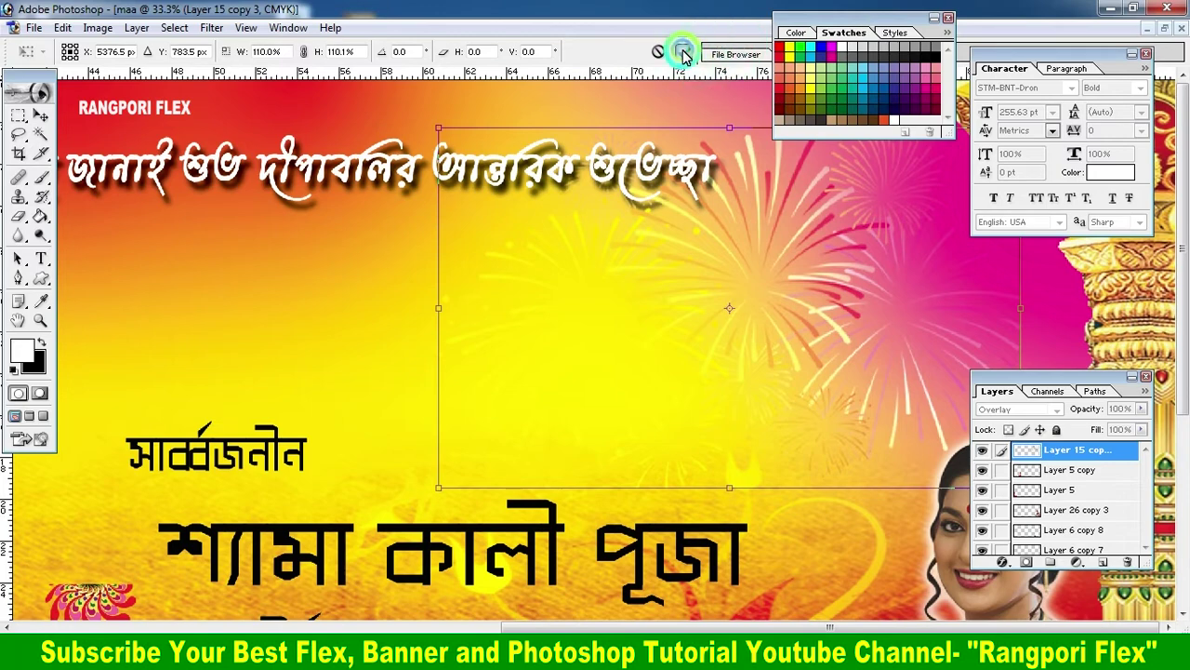
left_click(684, 53)
key("ctrl+minus")
key("ctrl+minus")
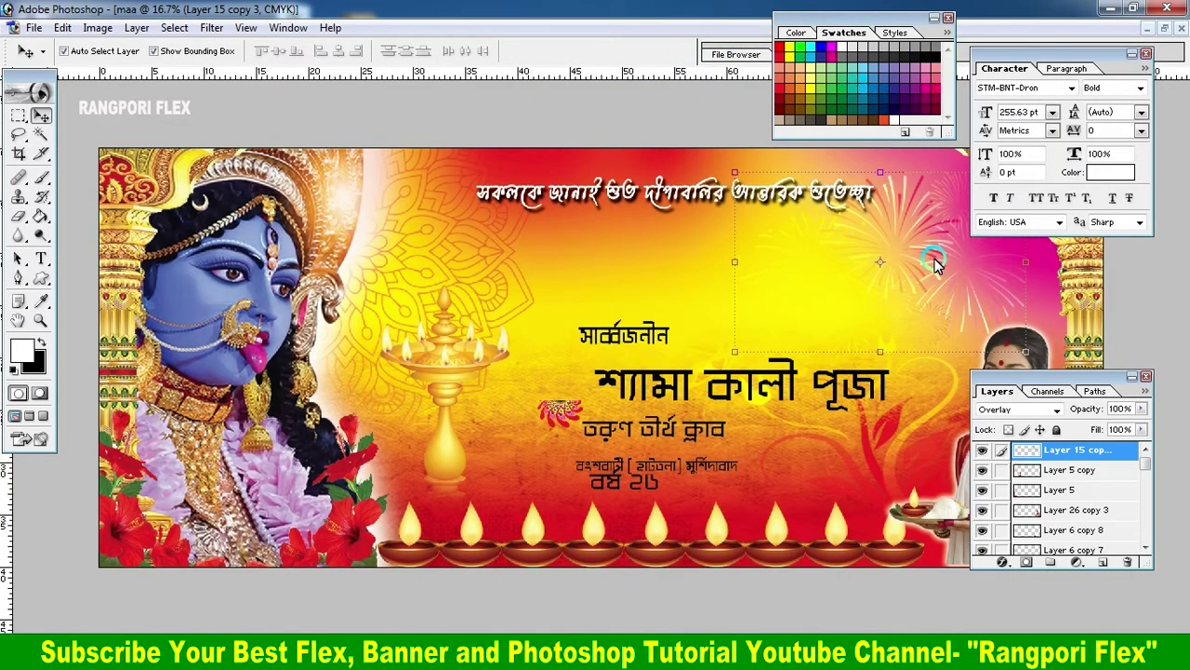
left_click_drag(934, 265, 537, 218)
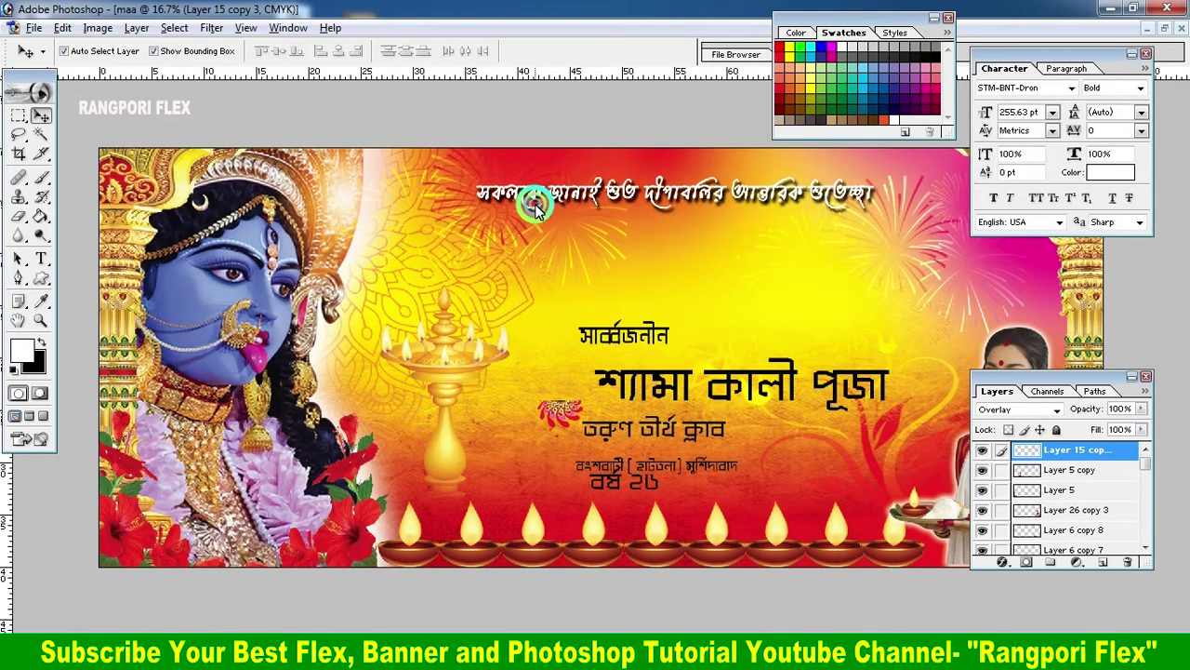
Lower the fireworks copy in the layer stack below the greeting and shift it right.
key("ctrl+j")
key("ctrl+bracketleft")
key("ctrl+bracketleft")
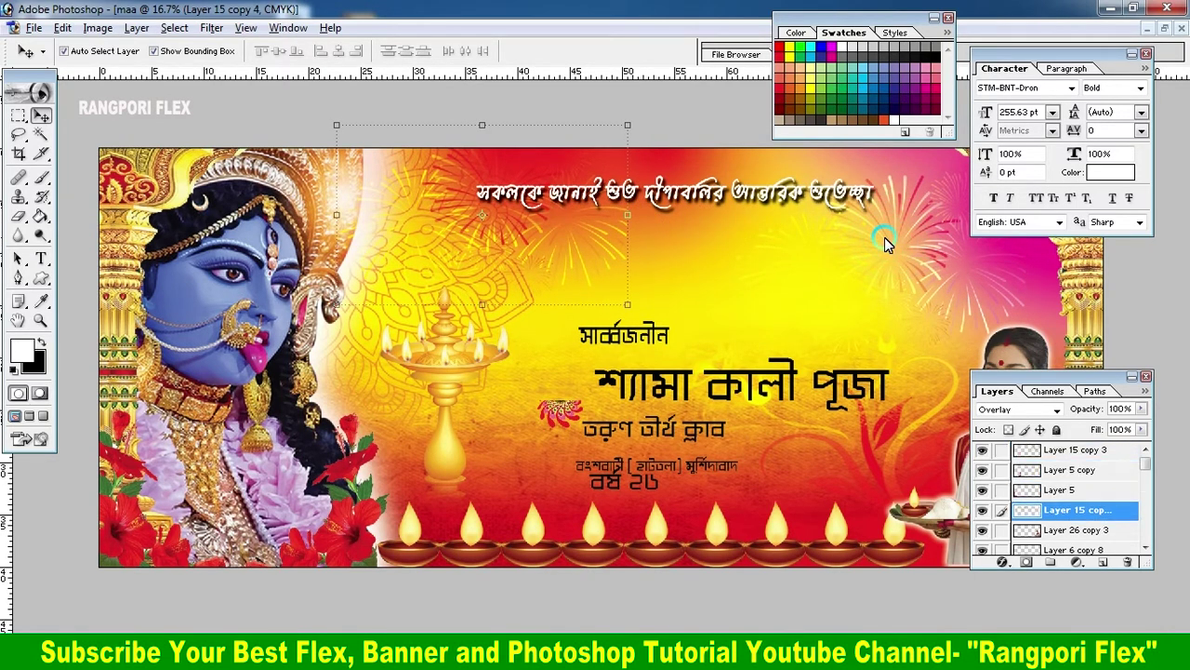
key("ctrl+bracketleft")
key("ctrl+bracketleft")
key("ctrl+bracketleft")
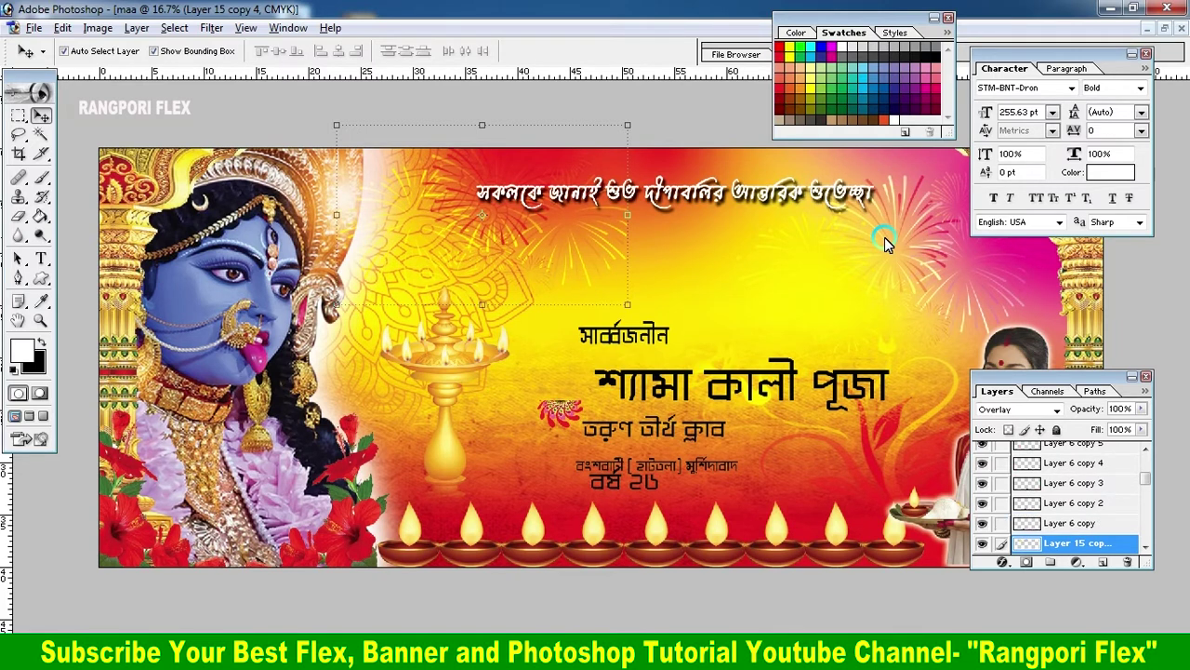
key("ctrl+bracketleft")
key("ctrl+bracketleft")
key("ctrl+bracketleft")
key("ctrl+bracketleft")
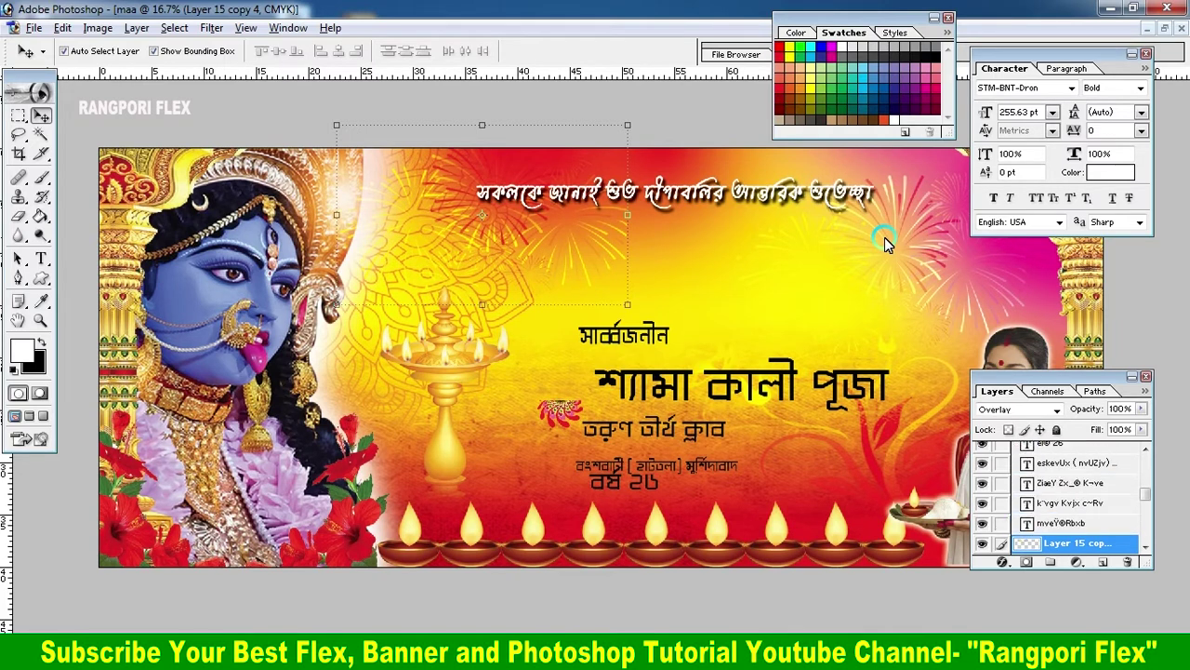
key("ctrl+bracketleft")
key("ctrl+bracketleft")
key("ctrl+bracketleft")
key("ctrl+bracketright")
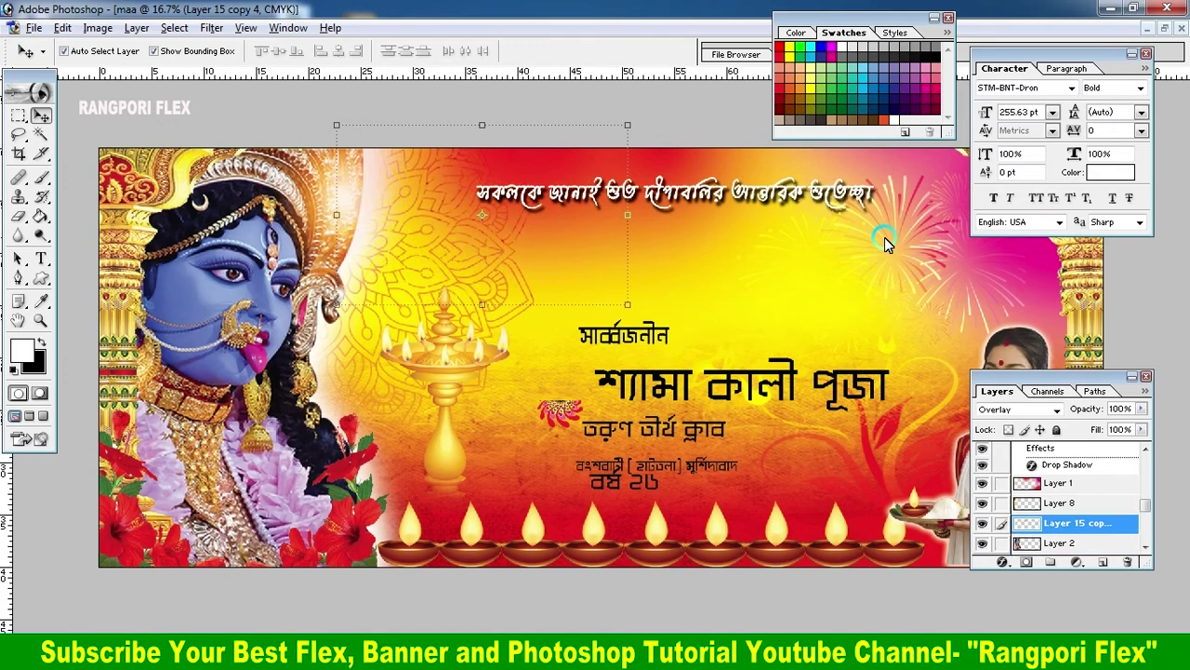
key("ctrl+bracketright")
key("ctrl+bracketright")
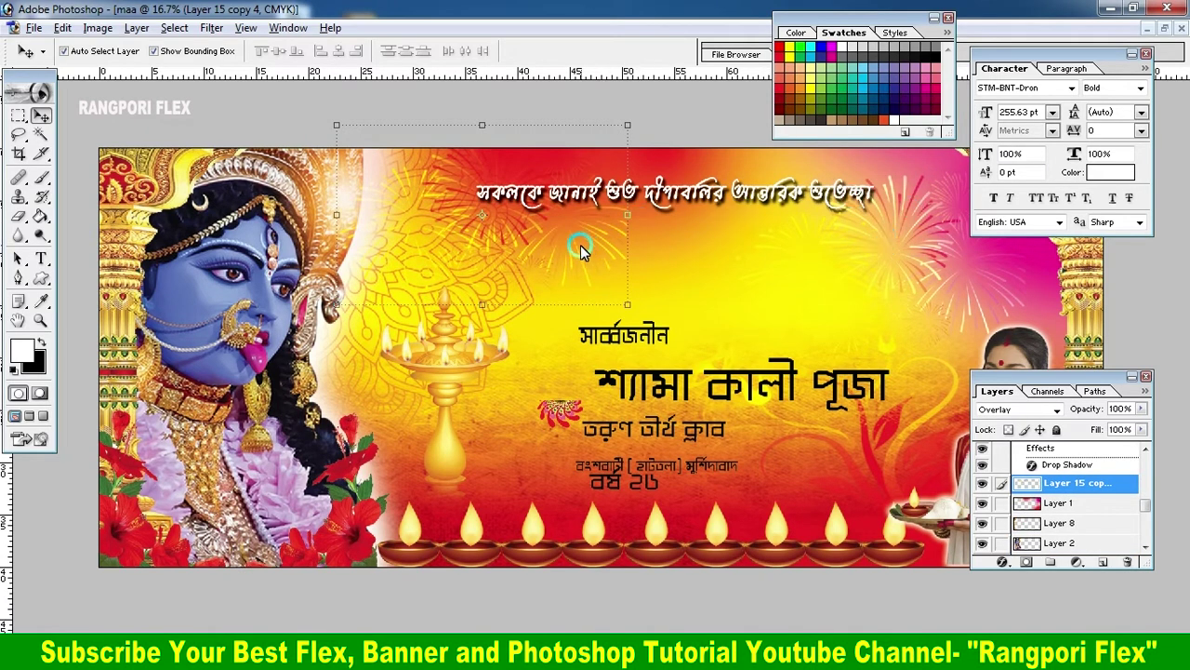
left_click_drag(581, 249, 704, 223)
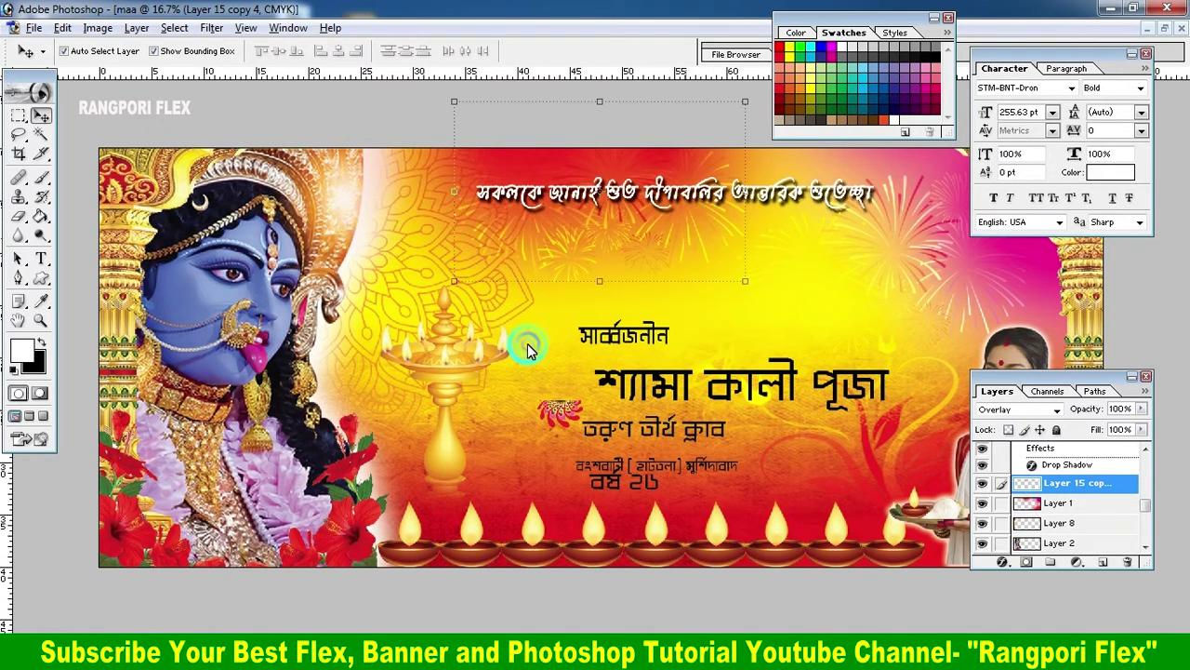
Move the mandala pattern left, nudge the fireworks copy, and drag another copy toward the lower banner.
left_click(474, 316)
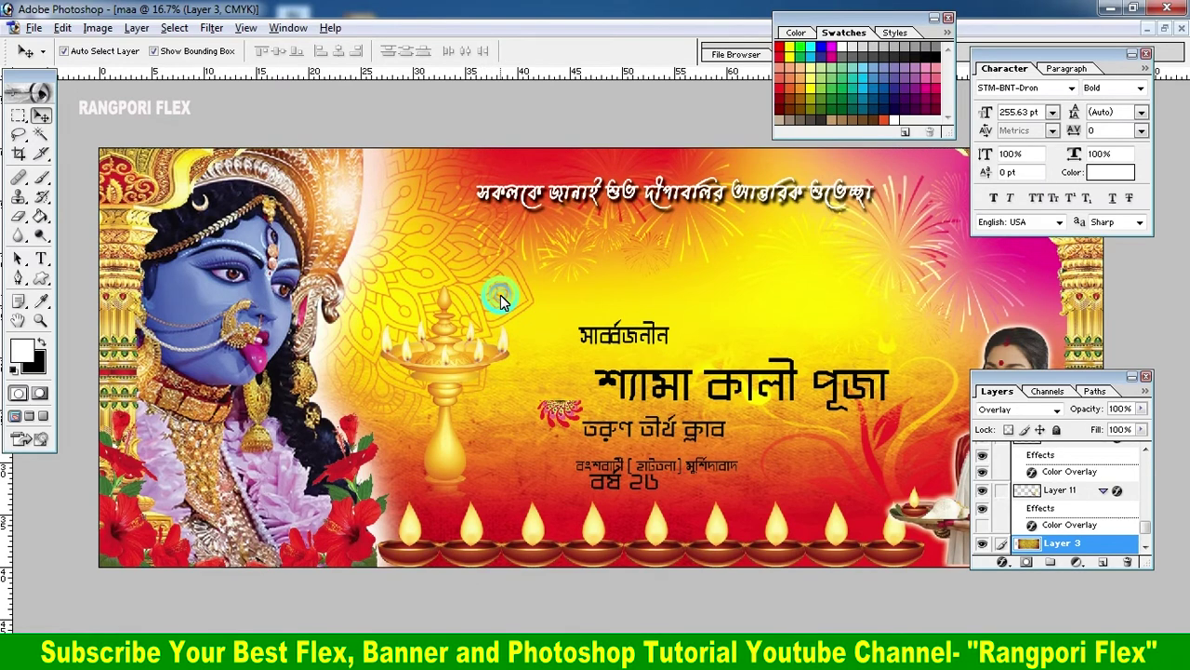
left_click_drag(498, 294, 426, 298)
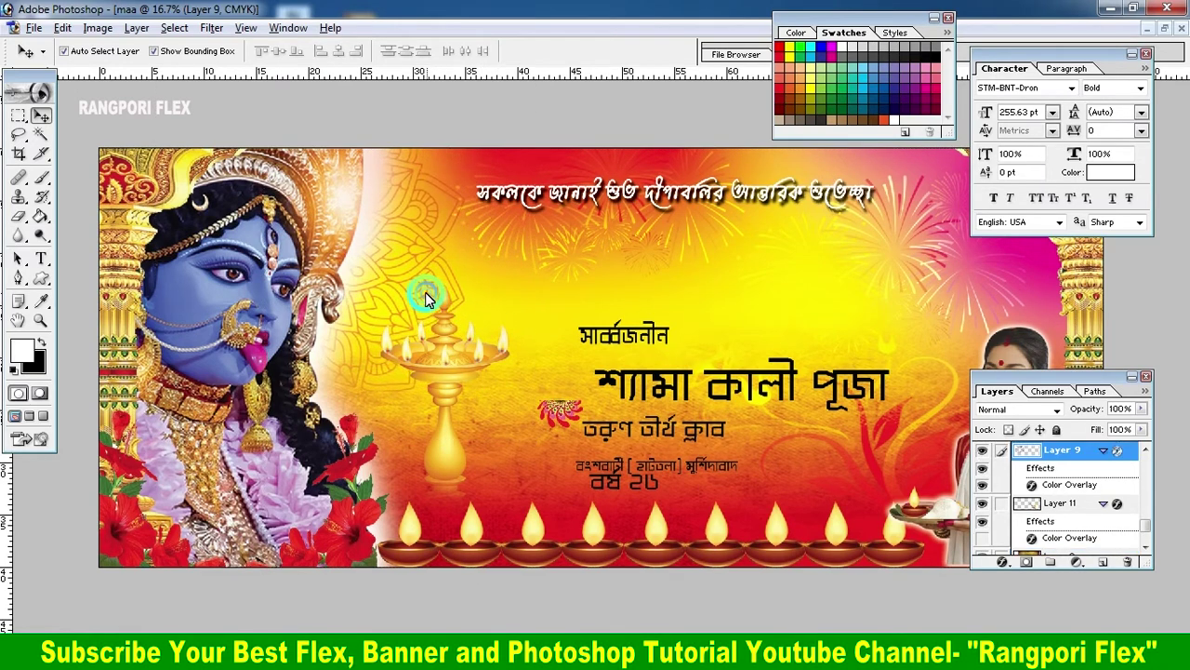
left_click(546, 230)
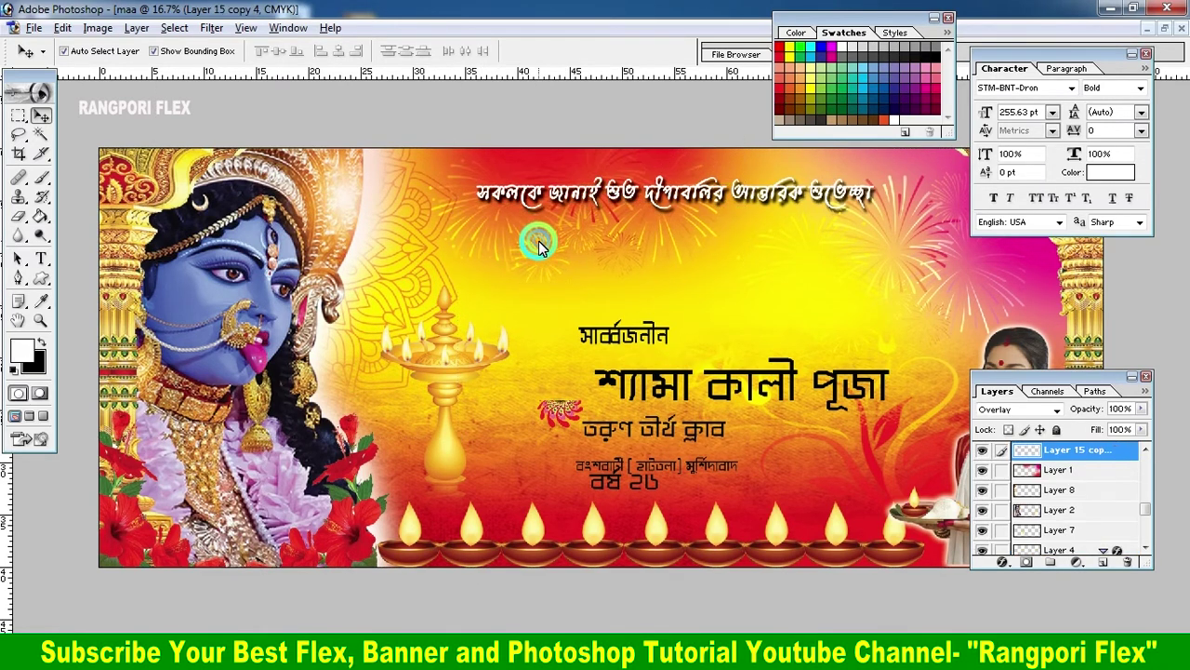
left_click_drag(538, 244, 533, 254)
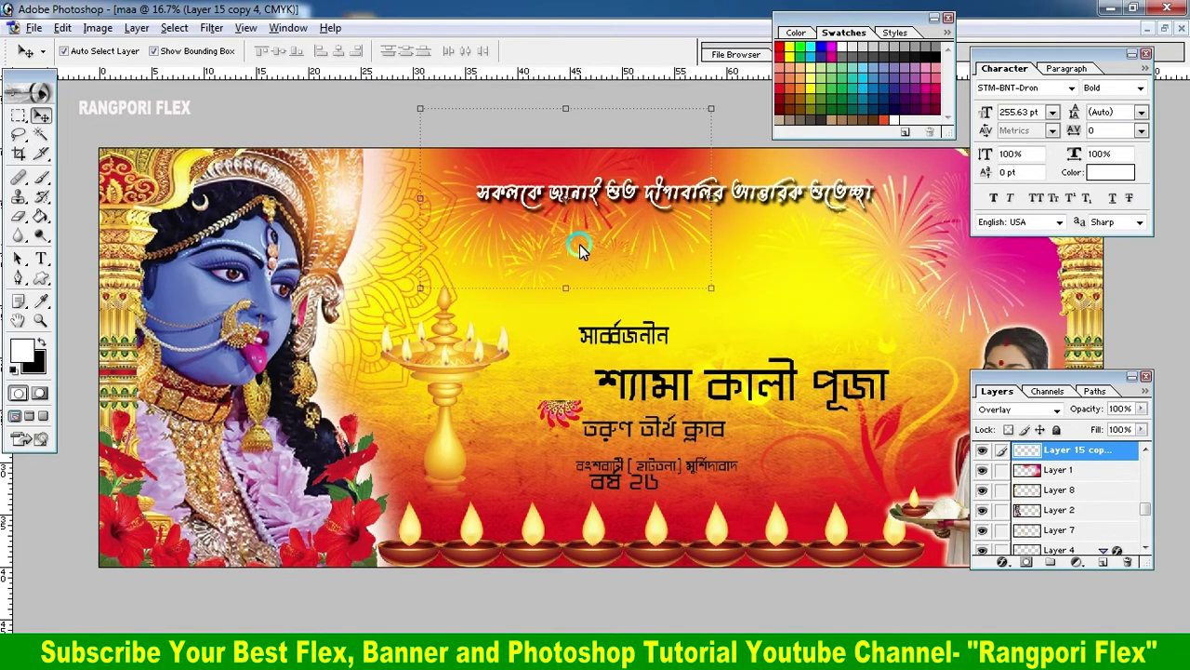
left_click_drag(578, 249, 648, 552)
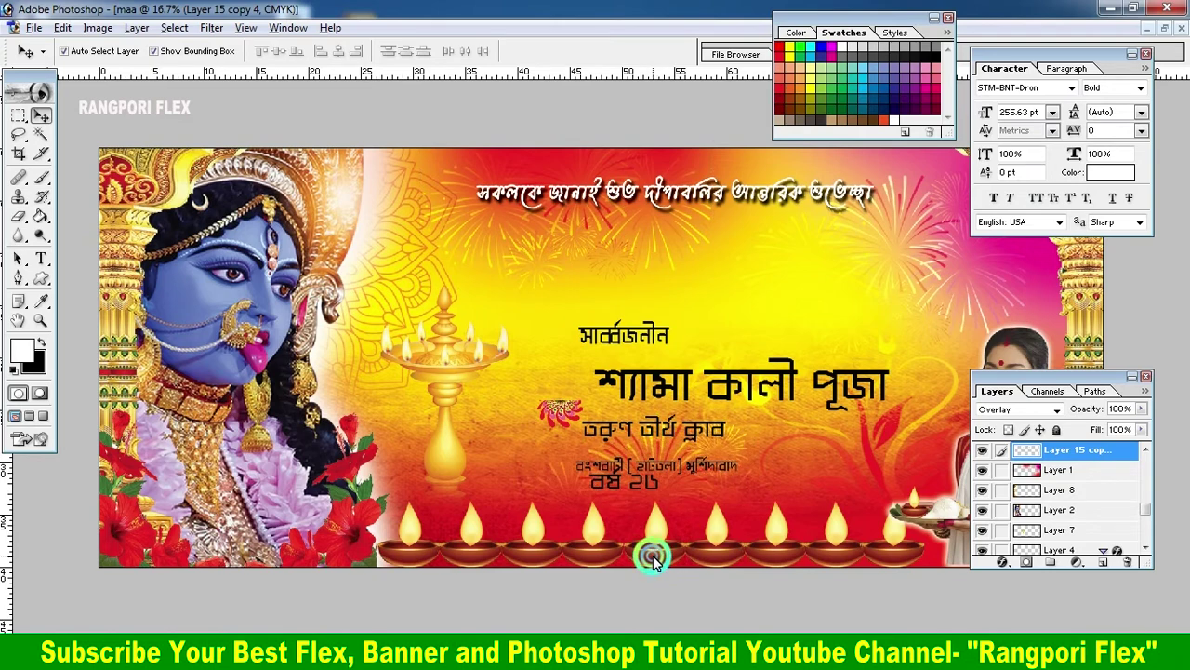
Widen the new fireworks copy to the left across the lower middle of the banner.
key("ctrl+alt+t")
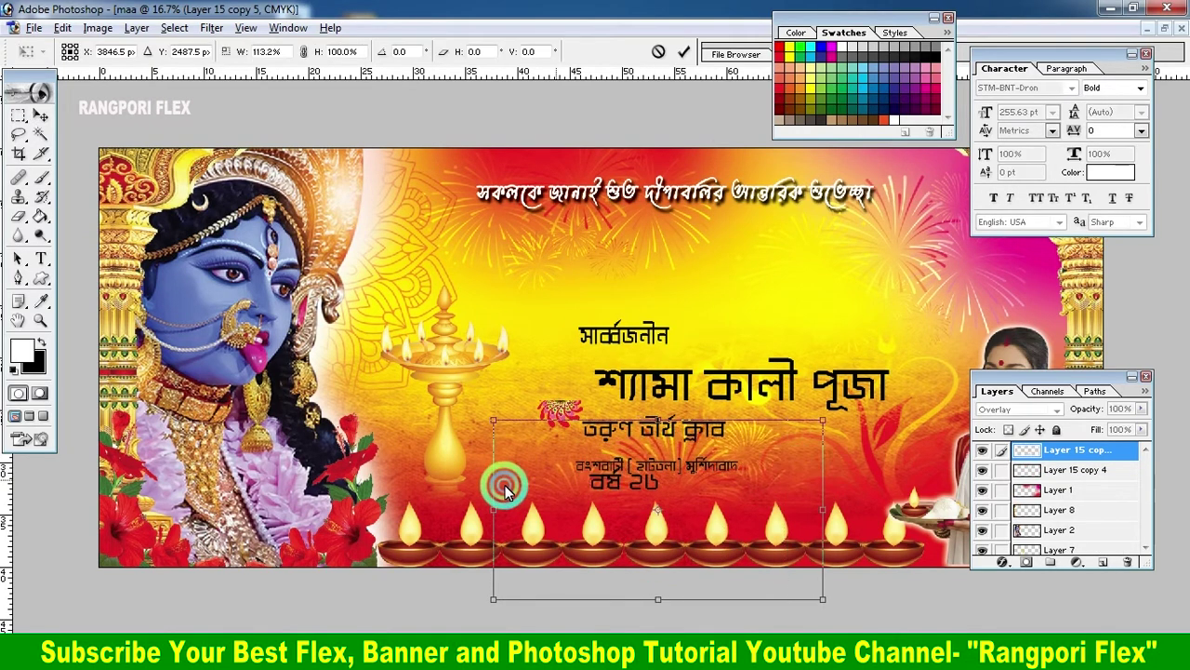
left_click_drag(493, 509, 446, 499)
left_click(684, 51)
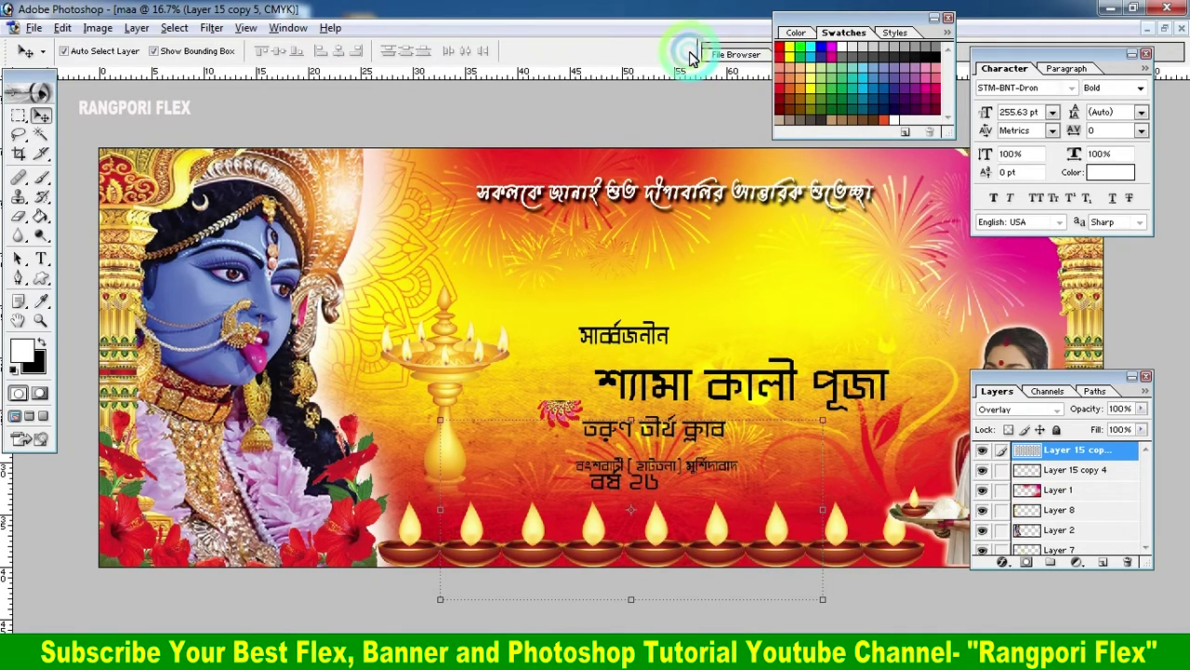
key("ctrl+minus")
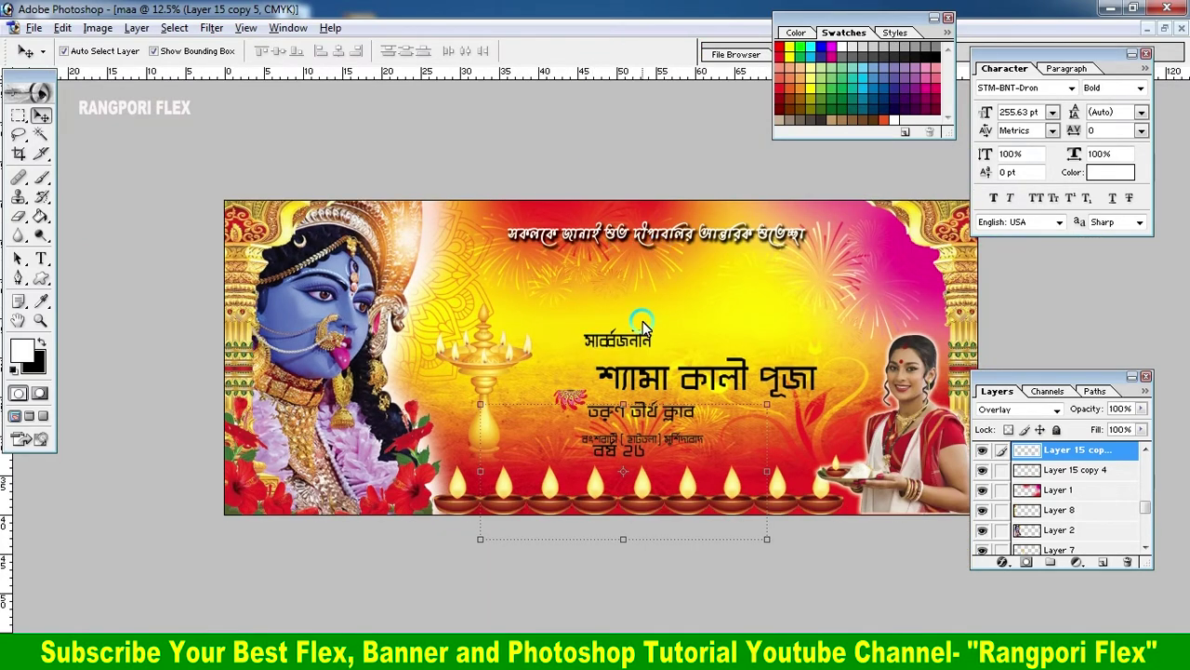
key("ctrl+shift+s")
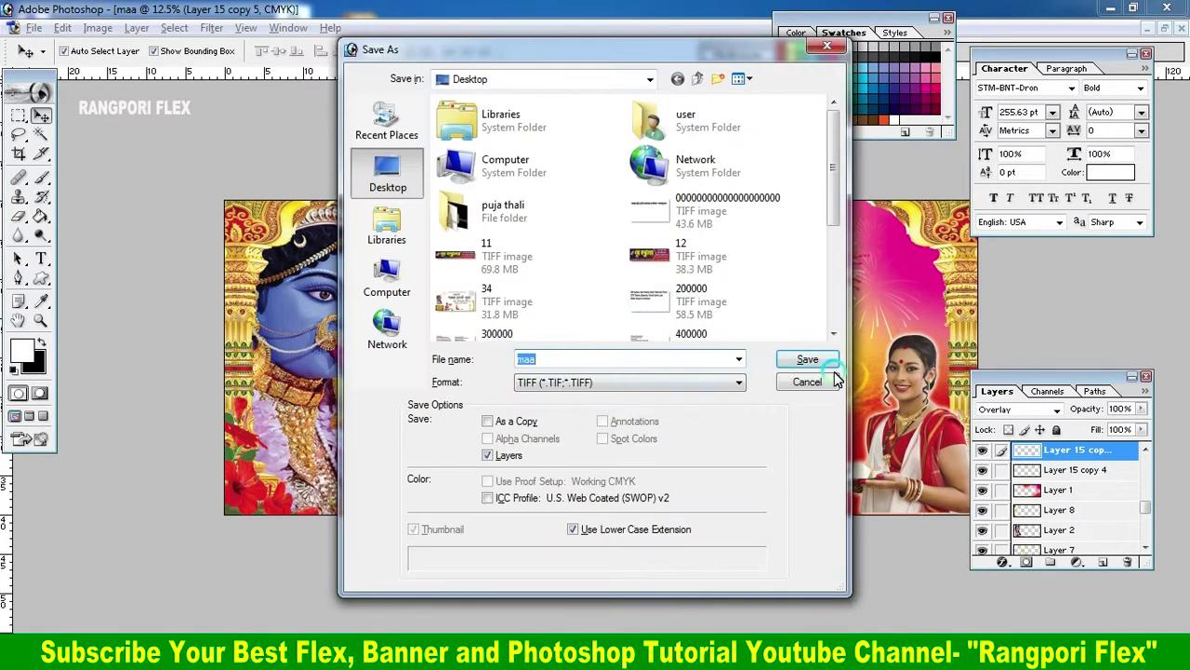
Save the banner as layered TIFF maa.tif, accepting the TIFF options and size warning.
left_click(817, 360)
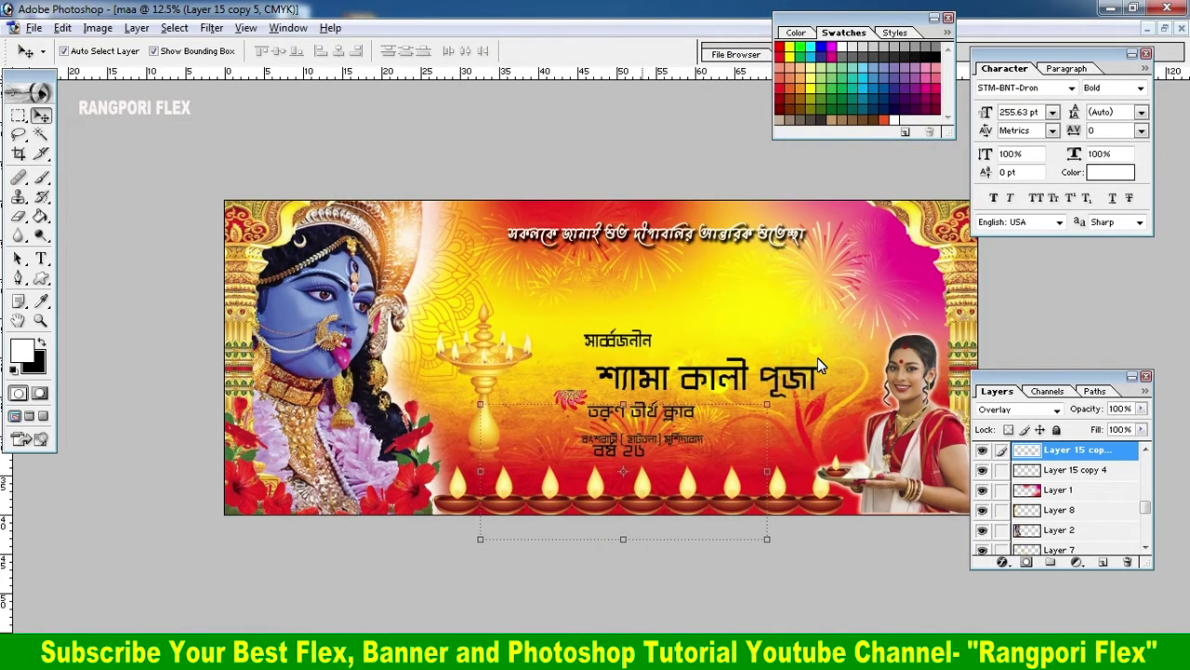
left_click(703, 186)
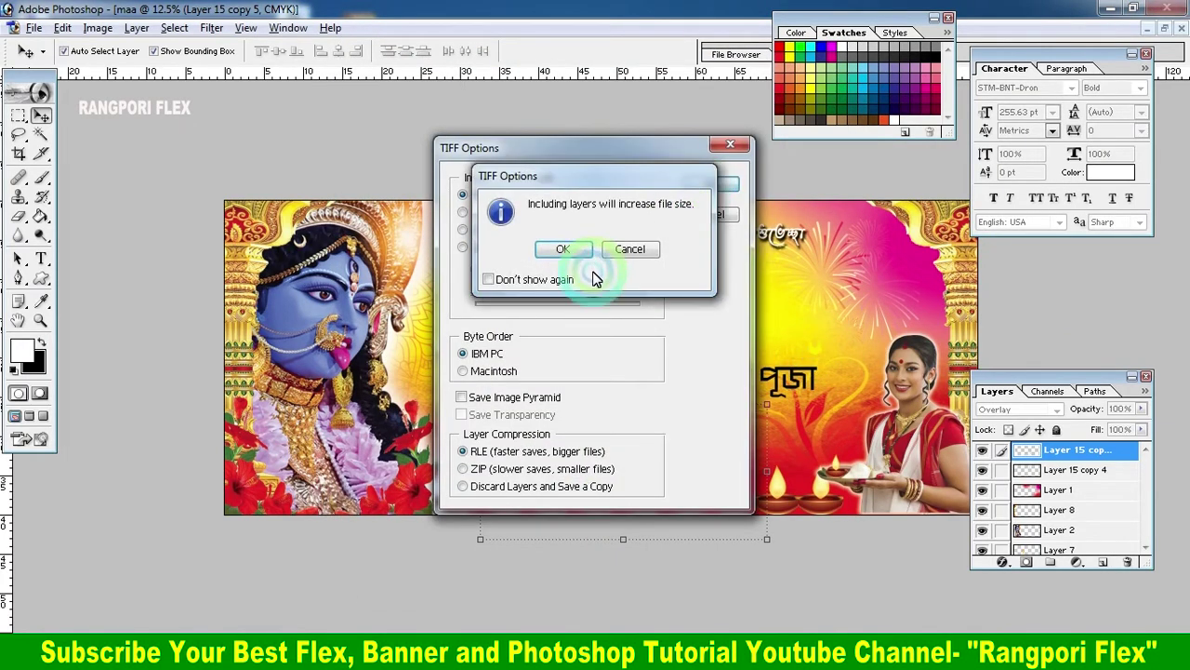
left_click(572, 253)
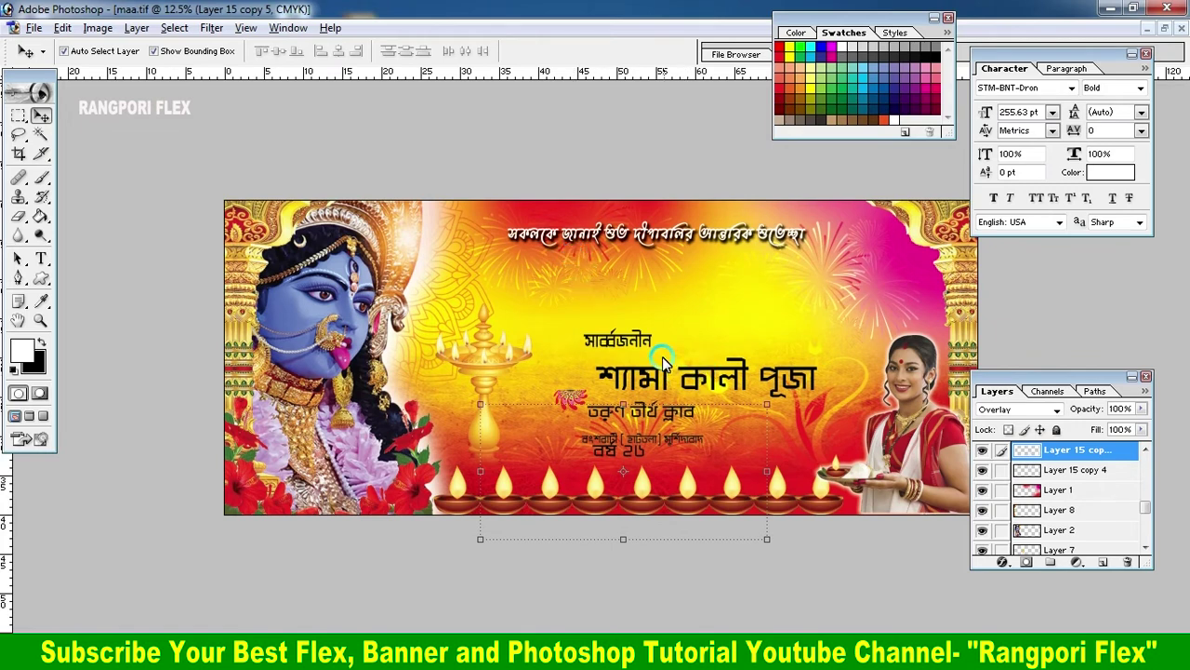
left_click(633, 341)
Move সার্বজনীন and the শ্যামা কালী পূজা title upward and enlarge the title.
left_click_drag(634, 342, 658, 285)
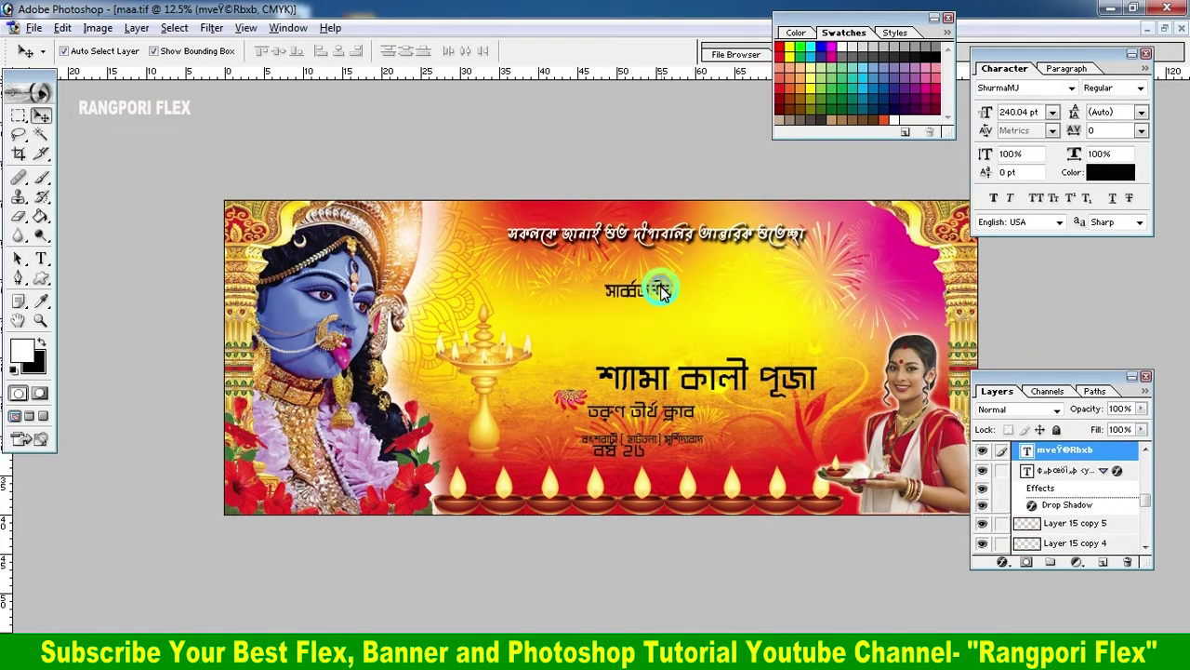
left_click_drag(688, 384, 639, 332)
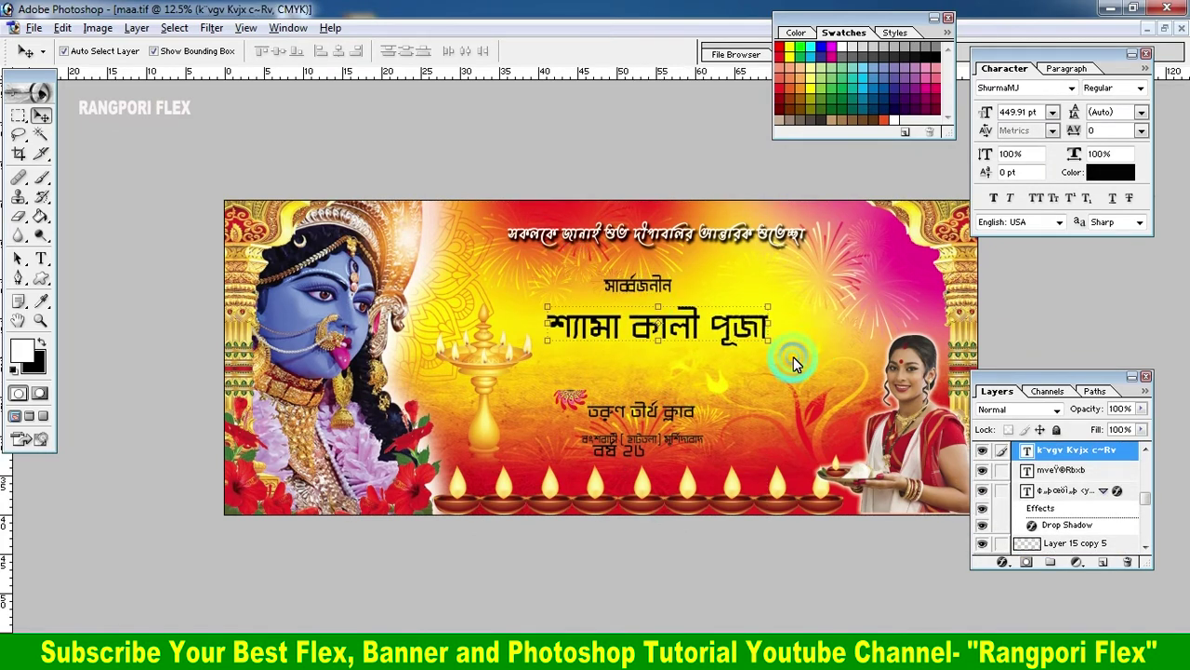
left_click_drag(774, 342, 867, 354)
left_click(691, 53)
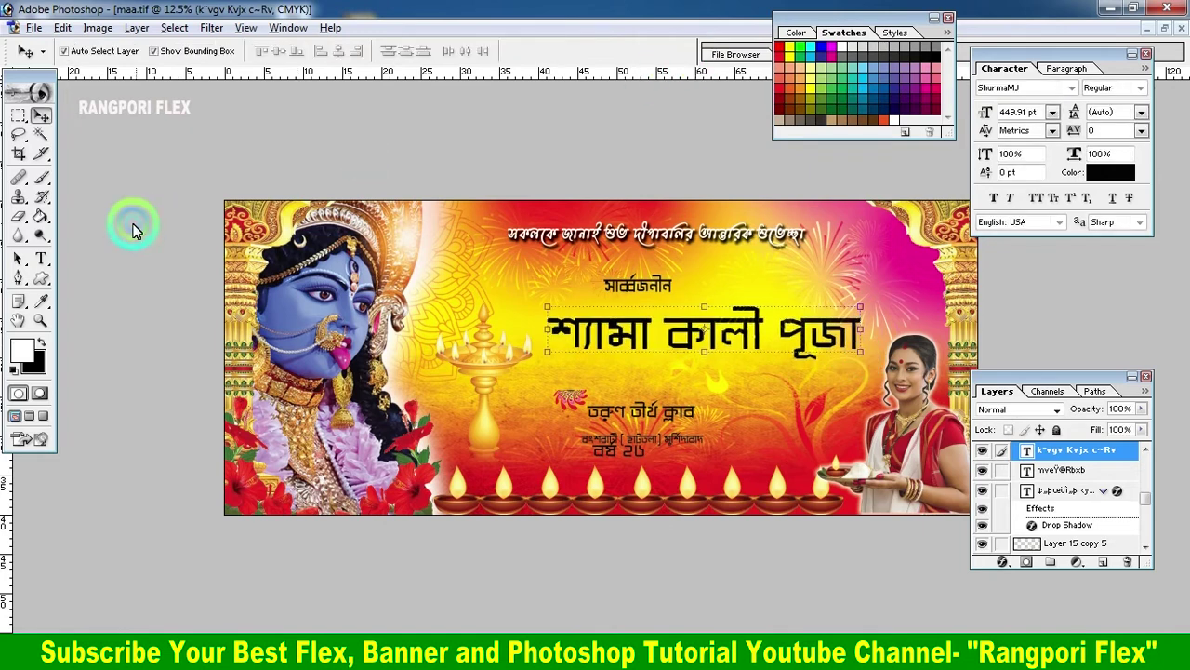
Change the title's font to Shreelekha S_A.
left_click(41, 259)
triple_click(667, 329)
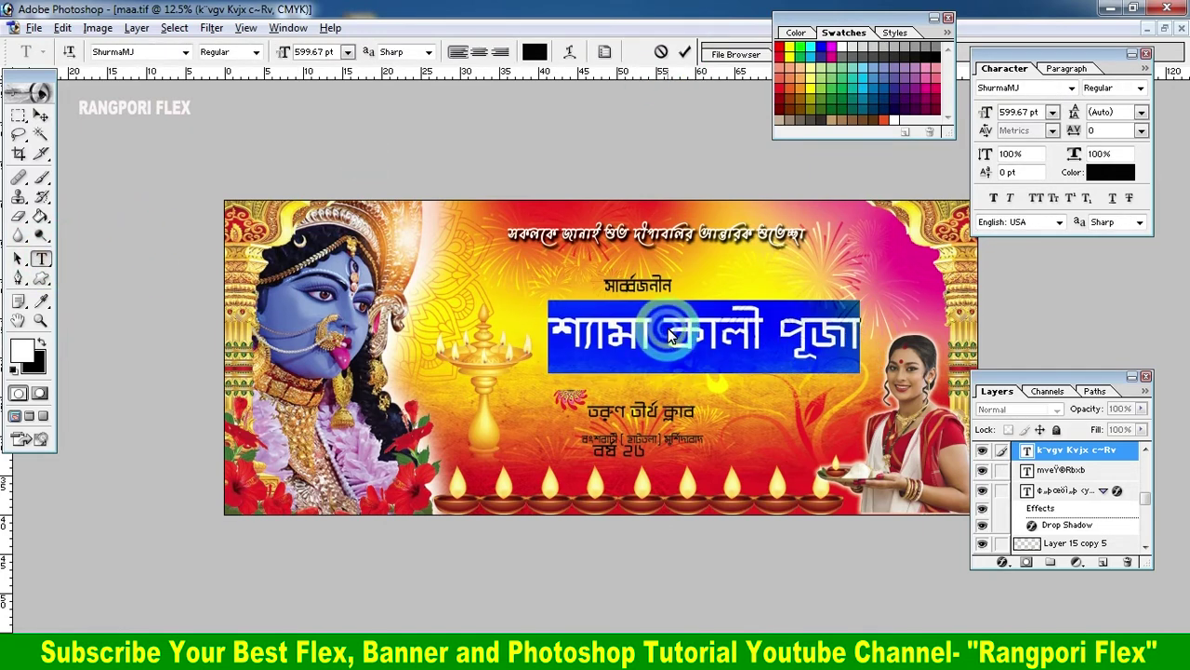
left_click(185, 52)
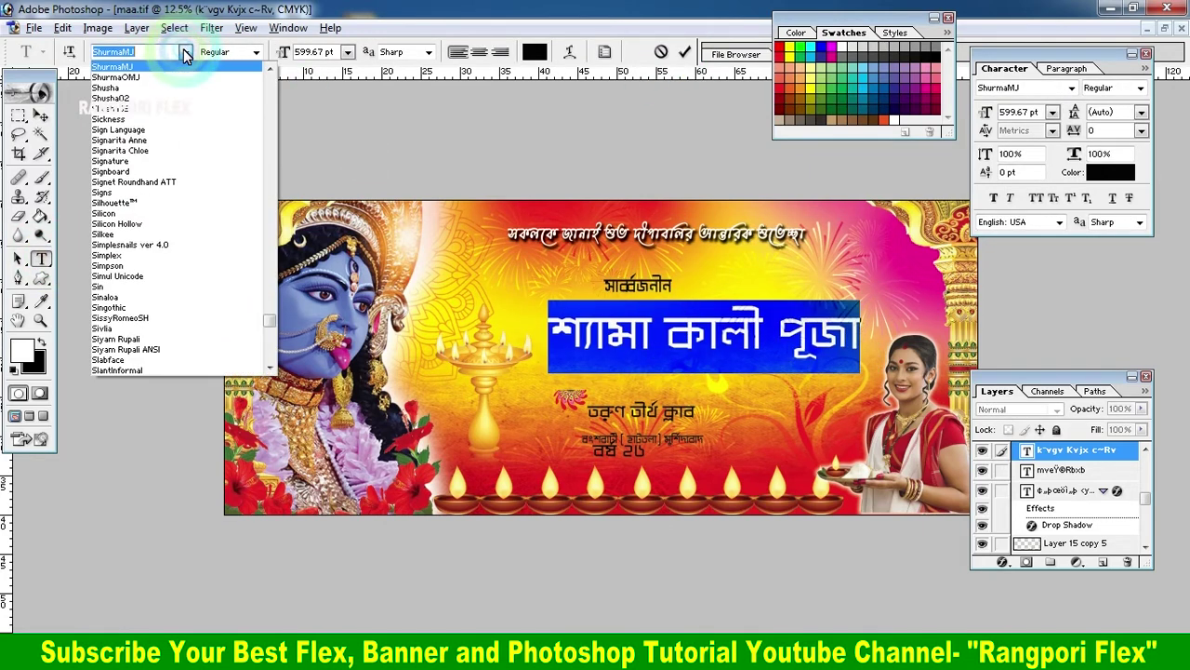
scroll(192, 153, "up", 5)
left_click(182, 181)
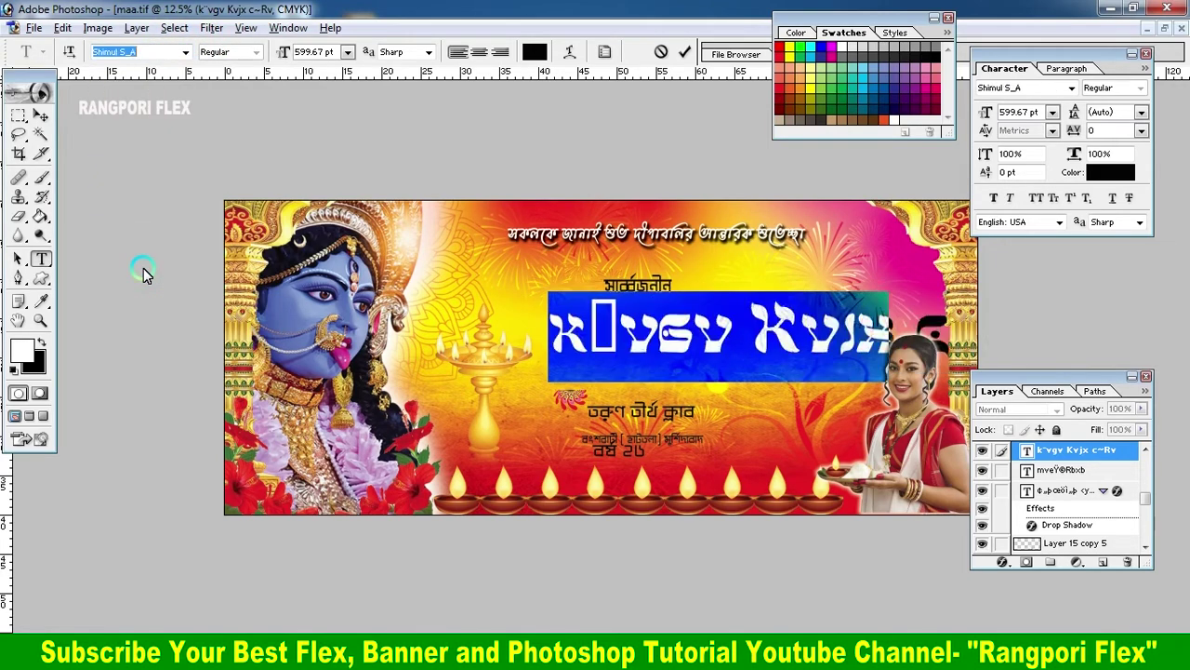
key("Down")
key("Down")
key("Down")
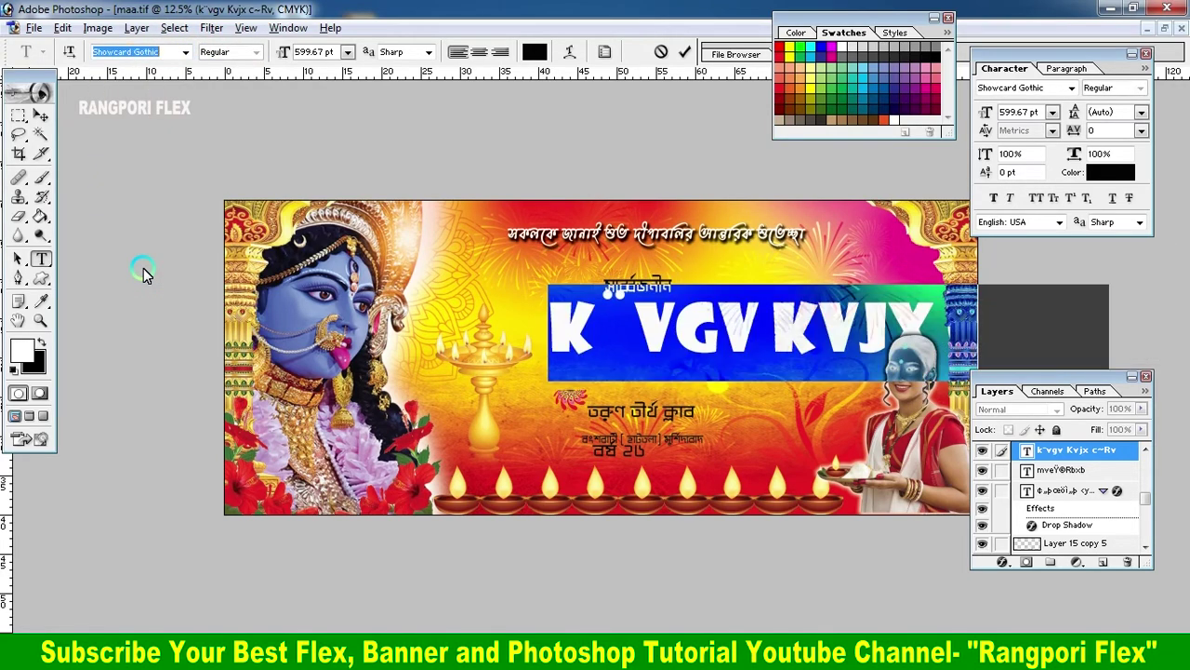
key("Down")
key("Down")
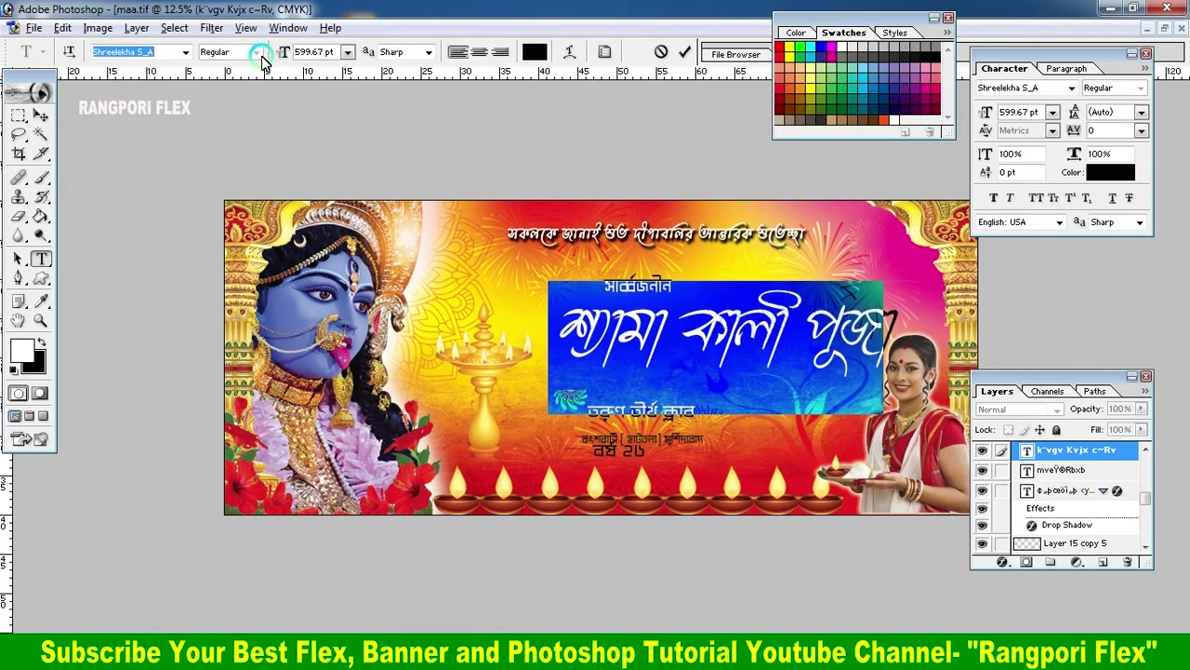
left_click(686, 52)
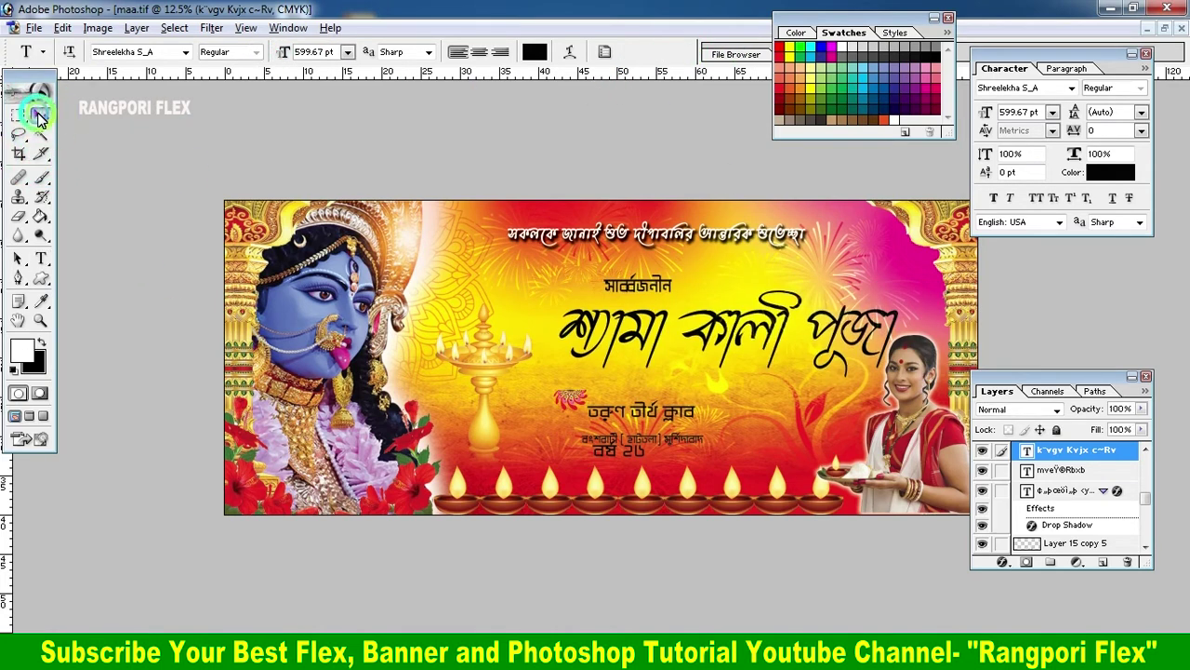
Make the title text Faux Bold.
left_click(41, 115)
left_click(715, 326)
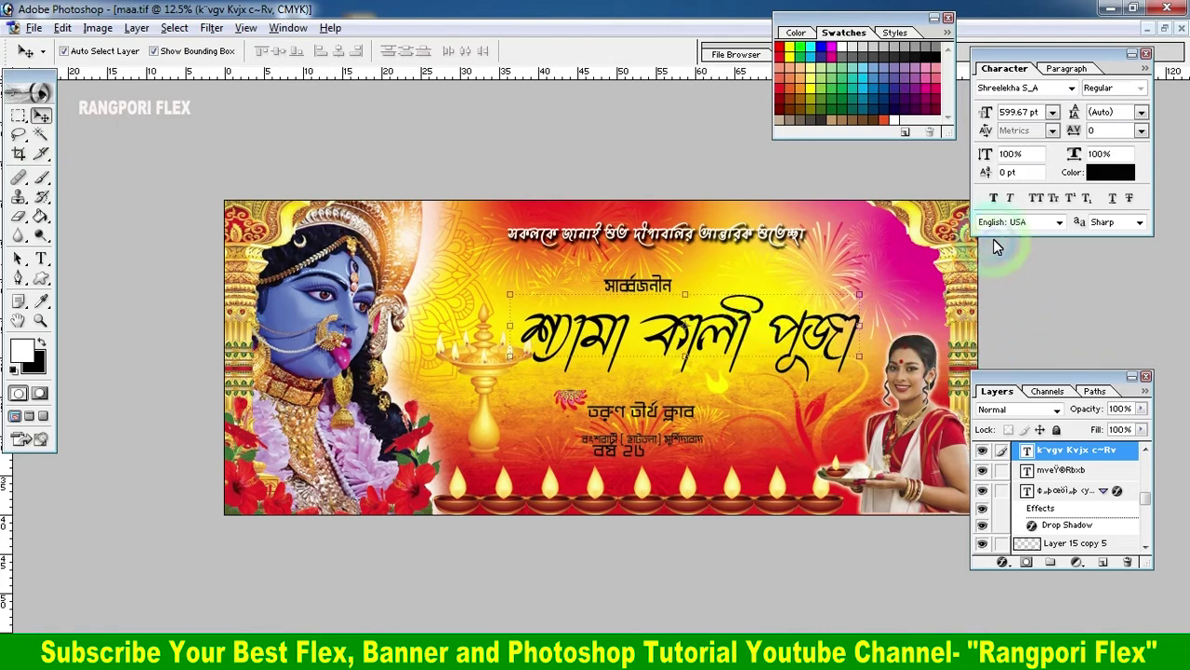
left_click(993, 198)
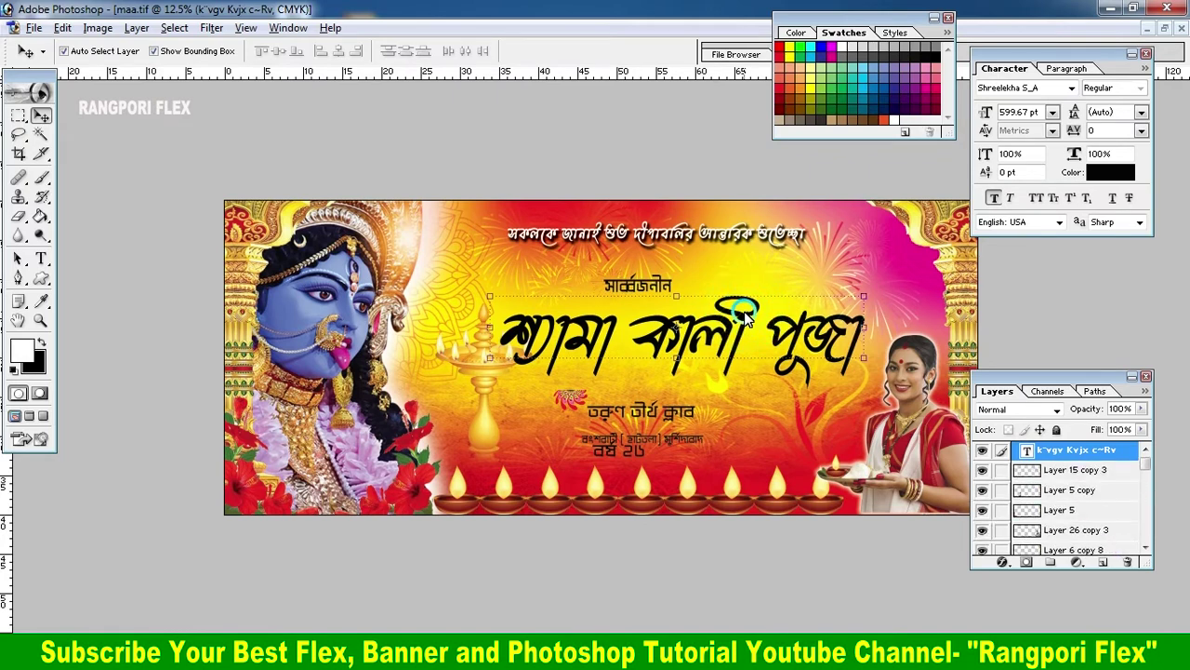
Rescale the title narrower and taller, then shift it slightly lower and left.
key("ctrl+plus")
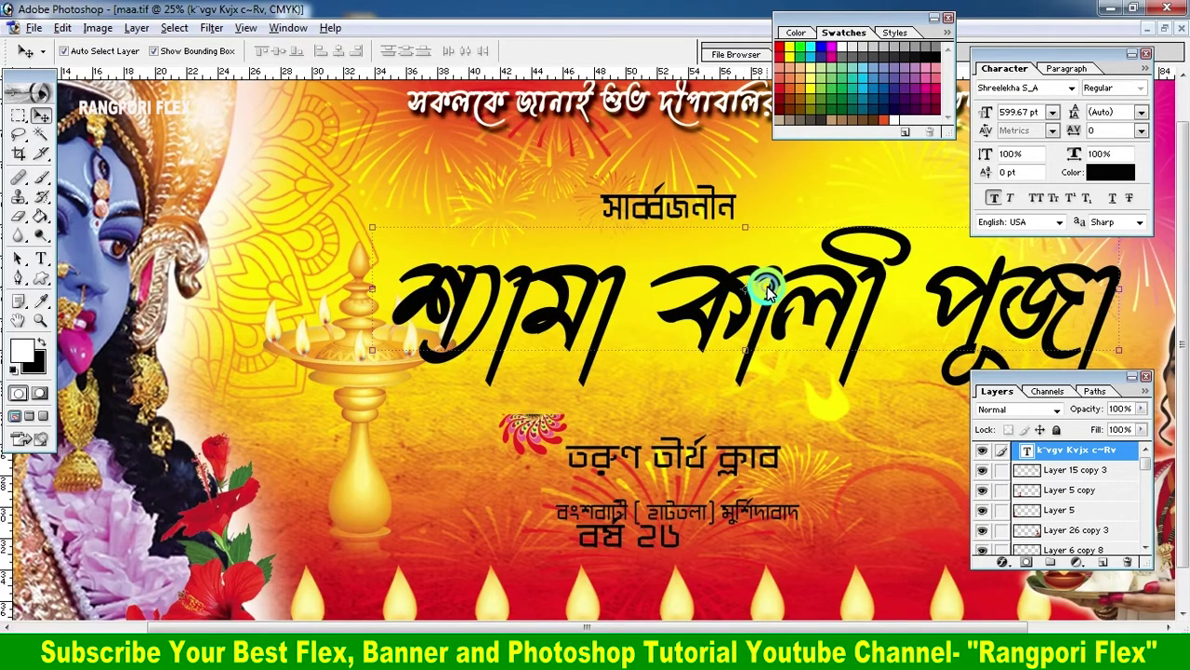
left_click_drag(761, 302, 761, 320)
left_click_drag(1098, 253, 1050, 248)
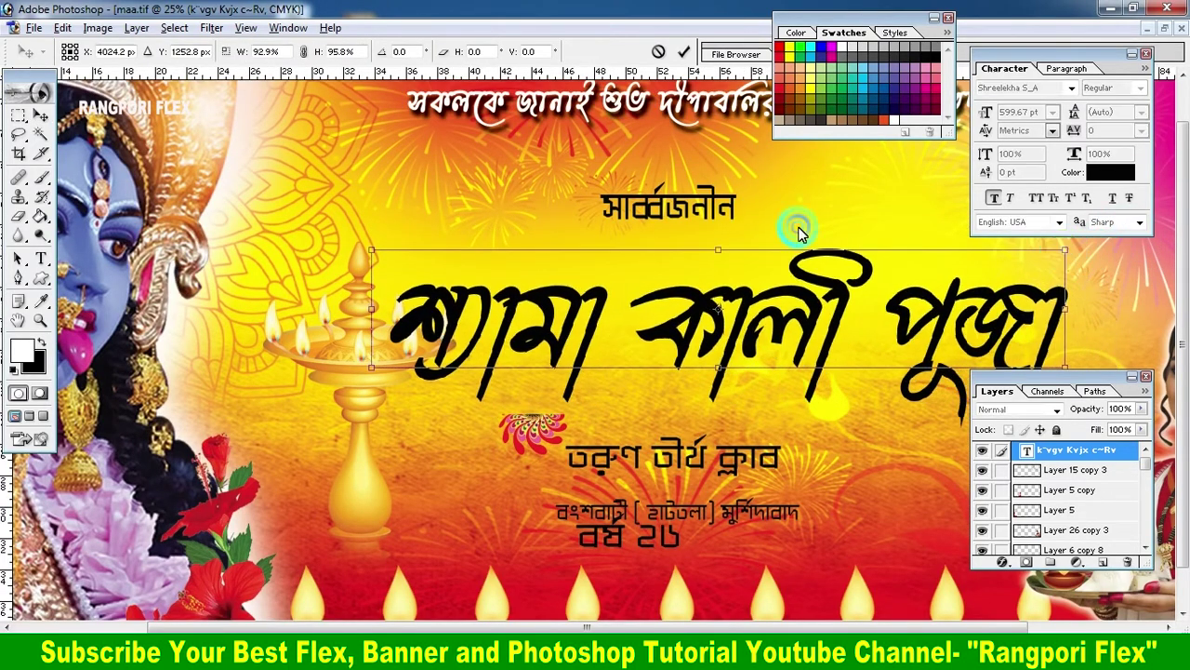
left_click(684, 51)
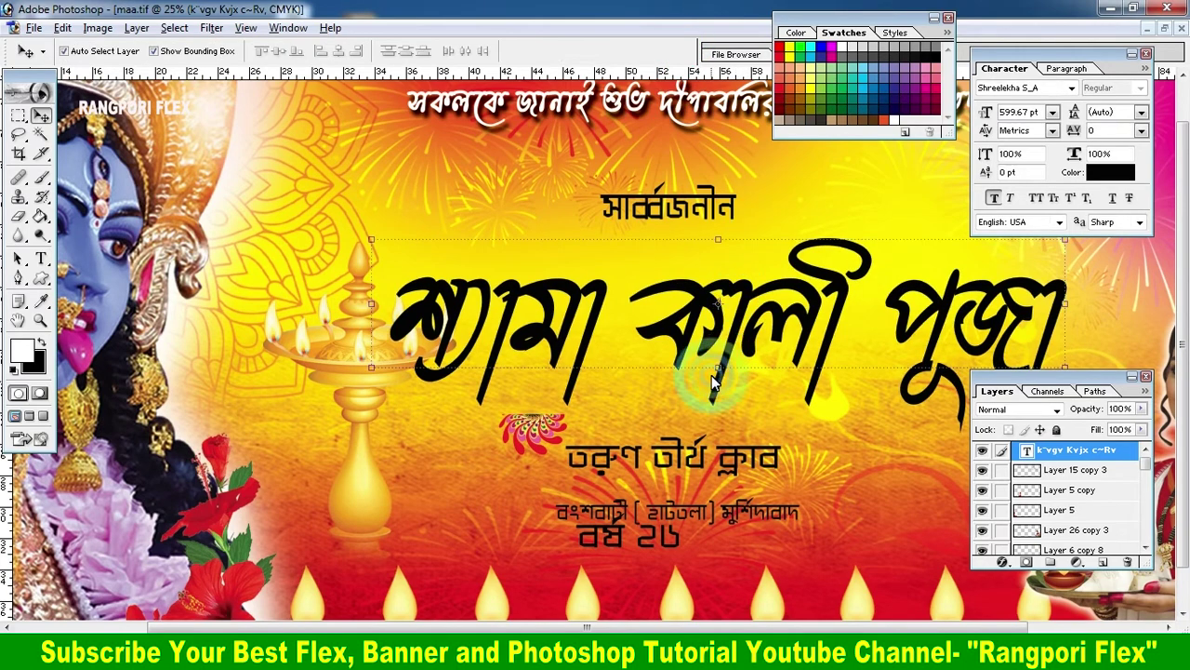
left_click_drag(718, 368, 718, 387)
left_click(685, 53)
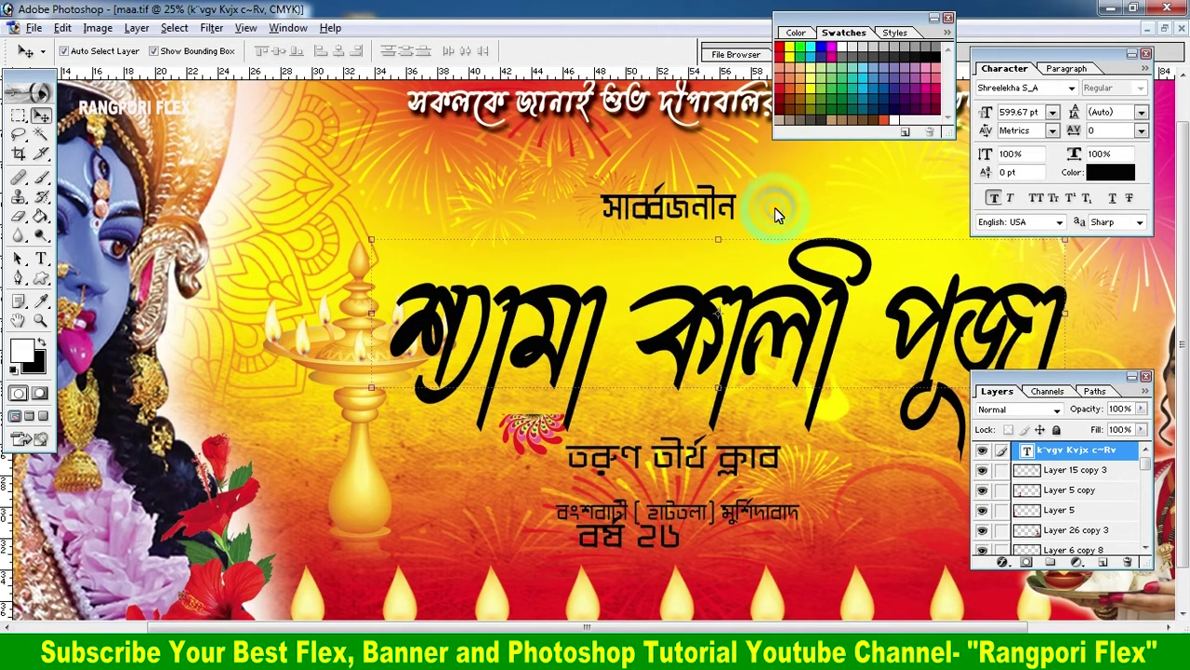
left_click_drag(774, 316, 759, 314)
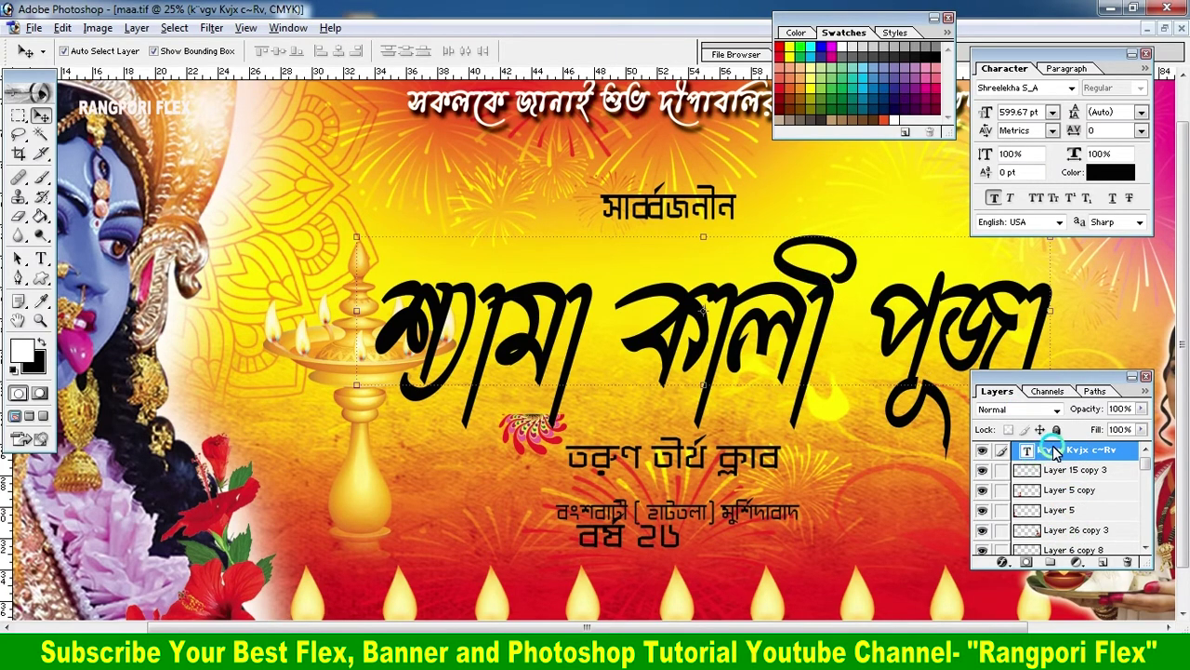
Rasterize the title layer and select the Eraser with a hard round brush.
right_click(1054, 451)
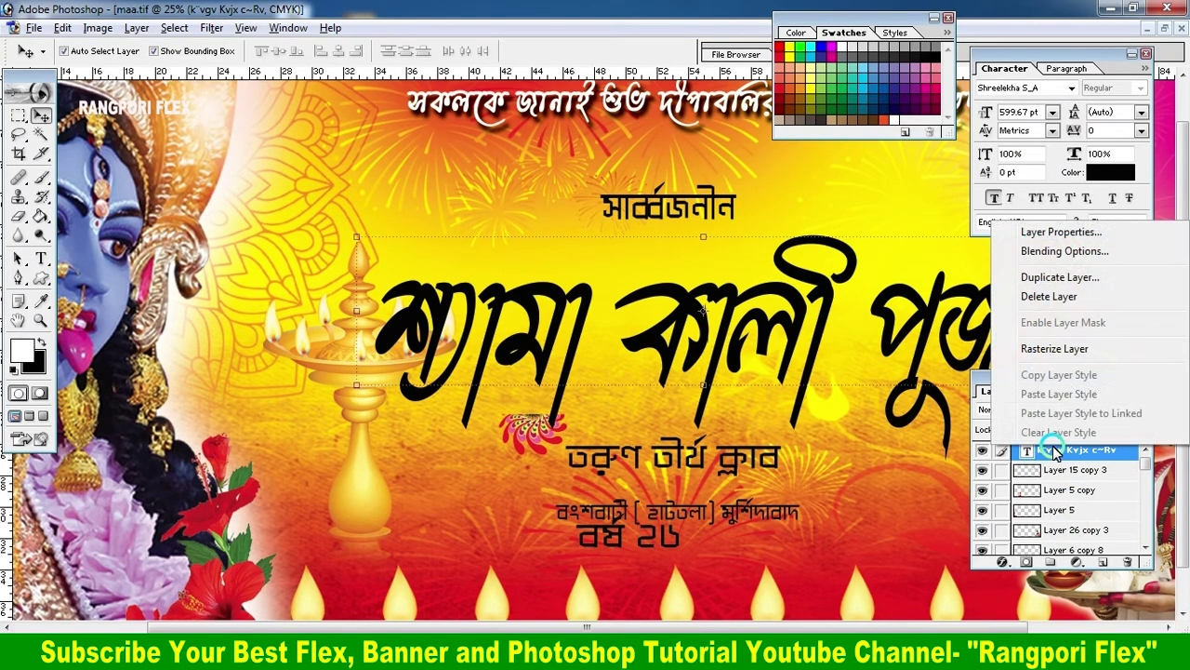
left_click(1046, 350)
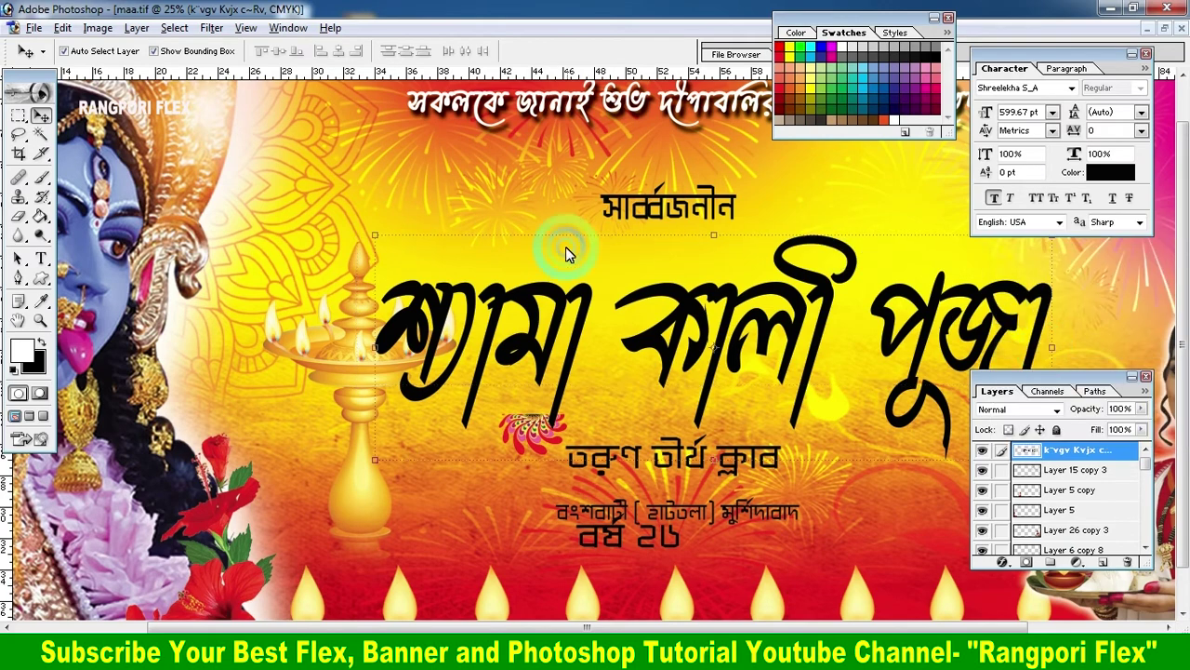
left_click(18, 115)
left_click_drag(18, 216, 91, 217)
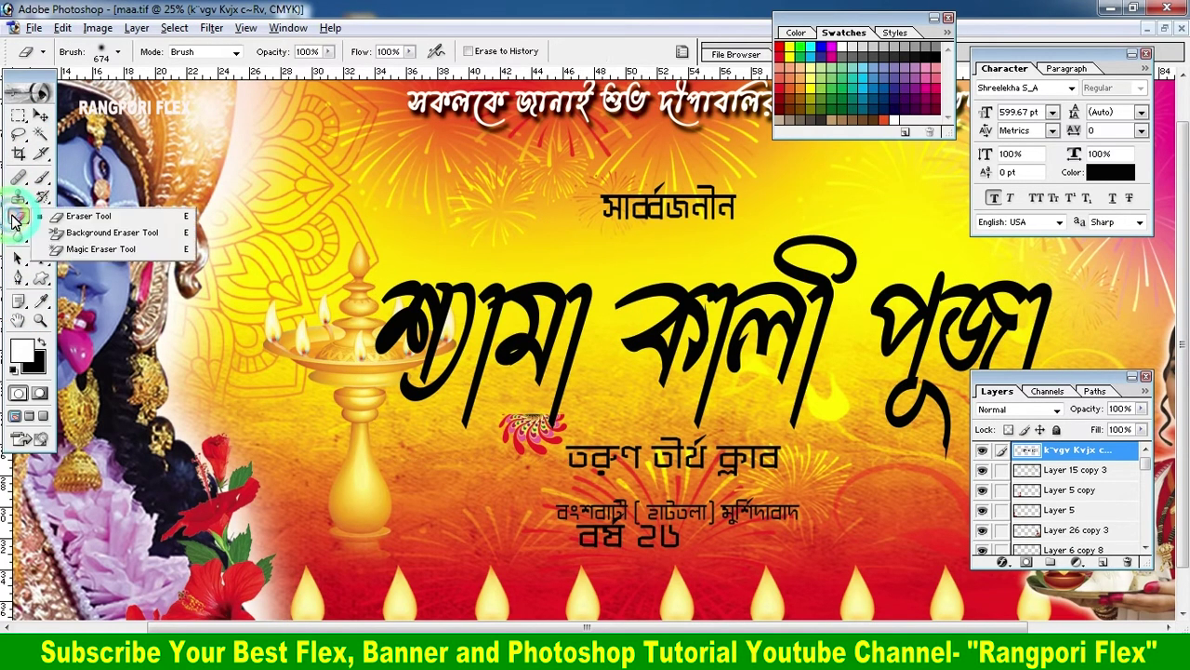
left_click(81, 217)
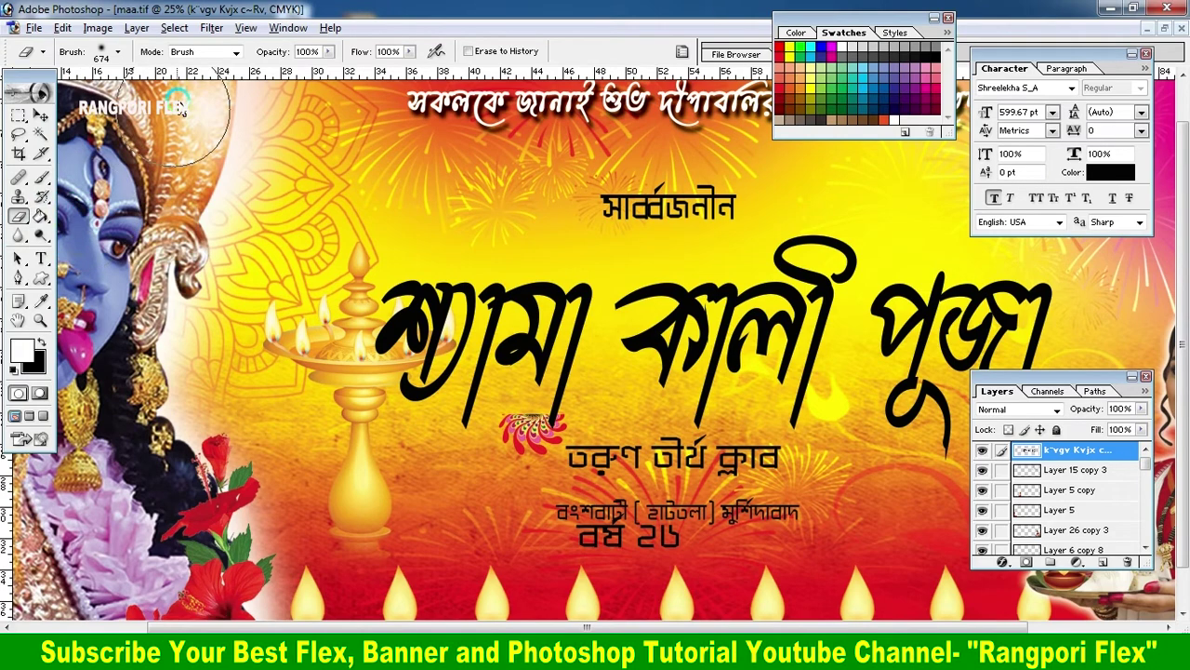
left_click(121, 60)
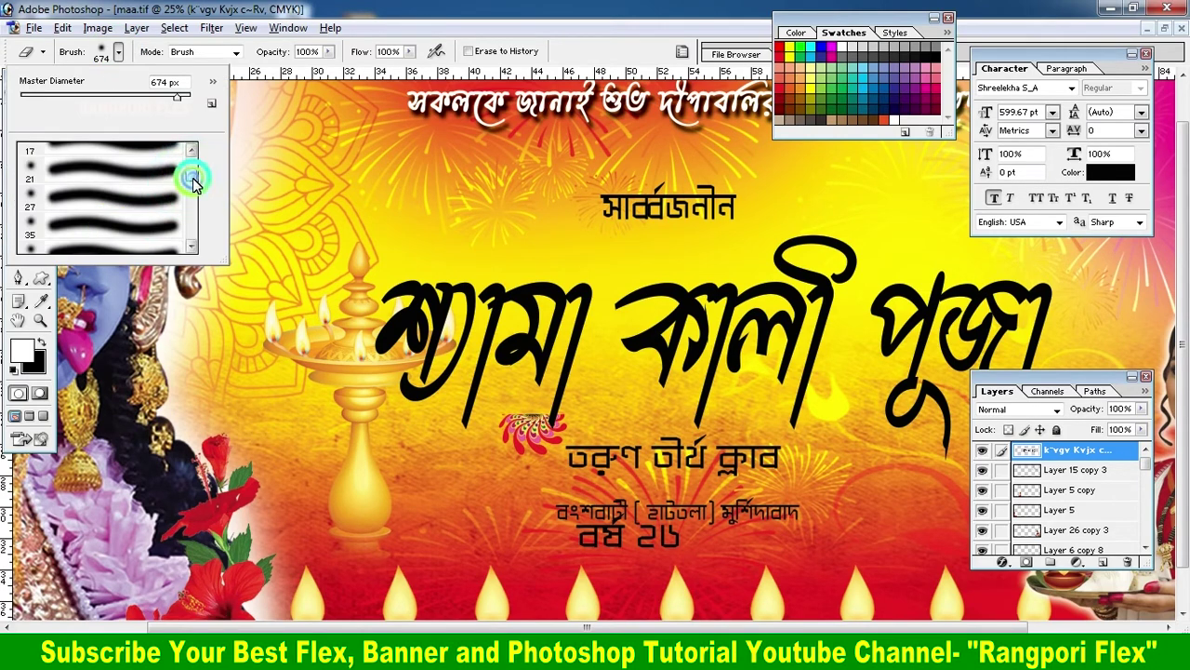
left_click_drag(191, 177, 193, 190)
left_click(106, 228)
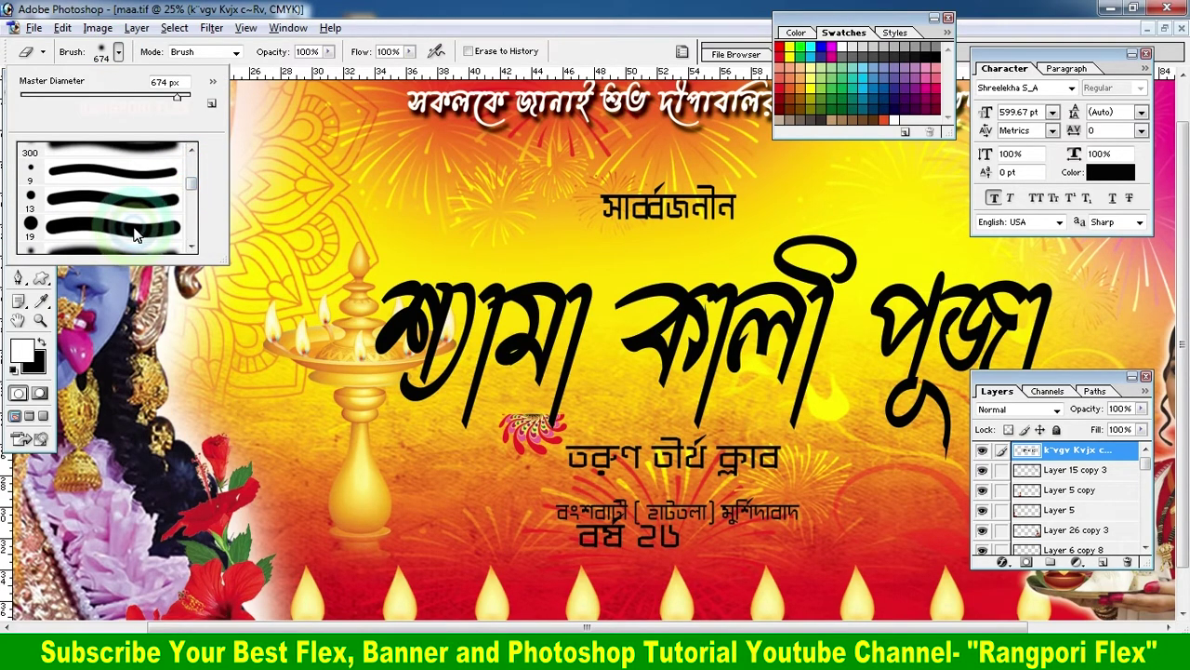
Set the eraser to 282 px and erase the ী hook above কালী.
right_click(614, 232)
left_click_drag(712, 262, 760, 262)
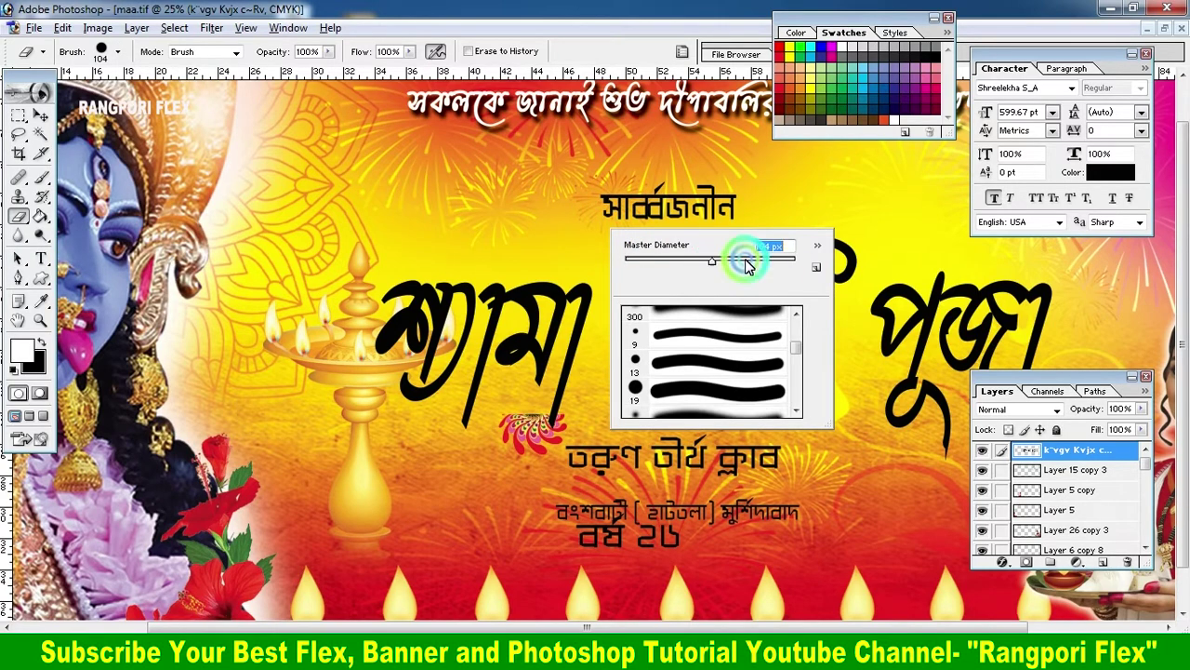
left_click(786, 206)
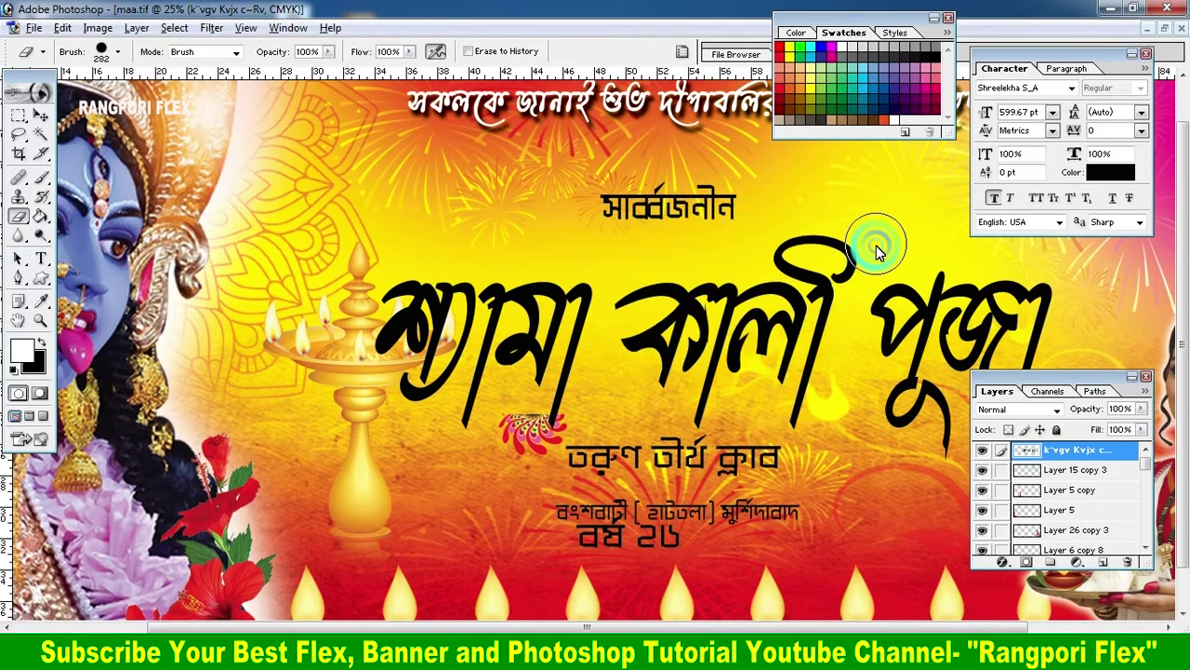
mouse_move(809, 258)
left_mouse_down()
mouse_move(792, 249)
mouse_move(839, 263)
mouse_move(810, 252)
mouse_move(831, 255)
left_mouse_up()
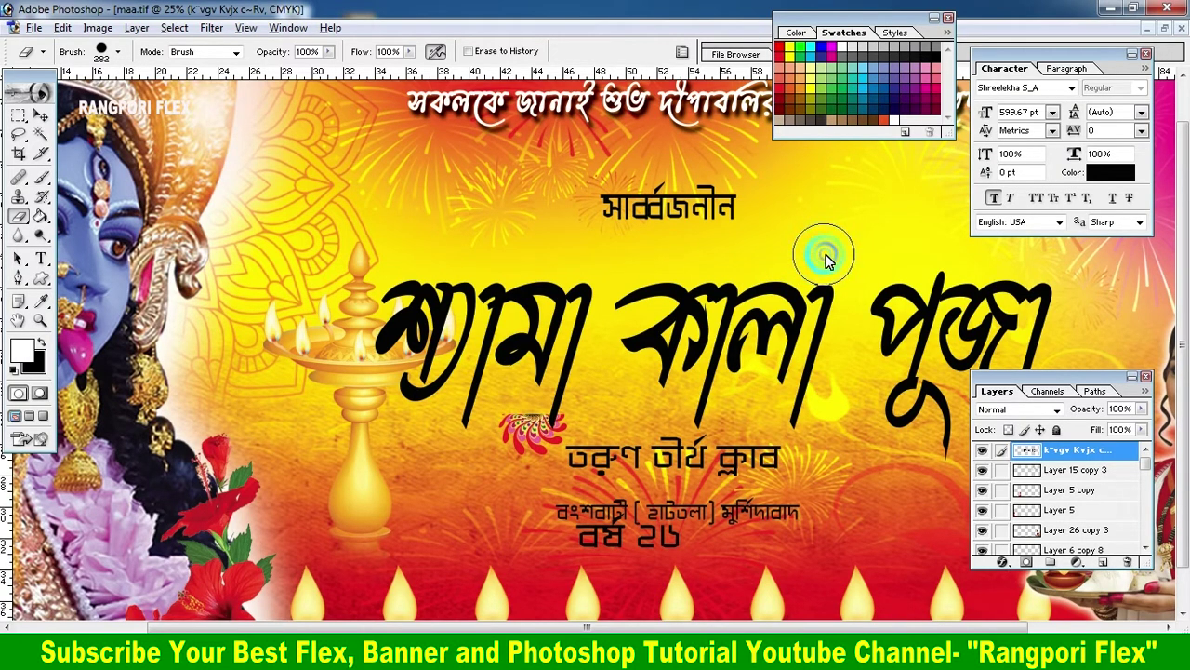
left_click(40, 115)
key("ctrl+minus")
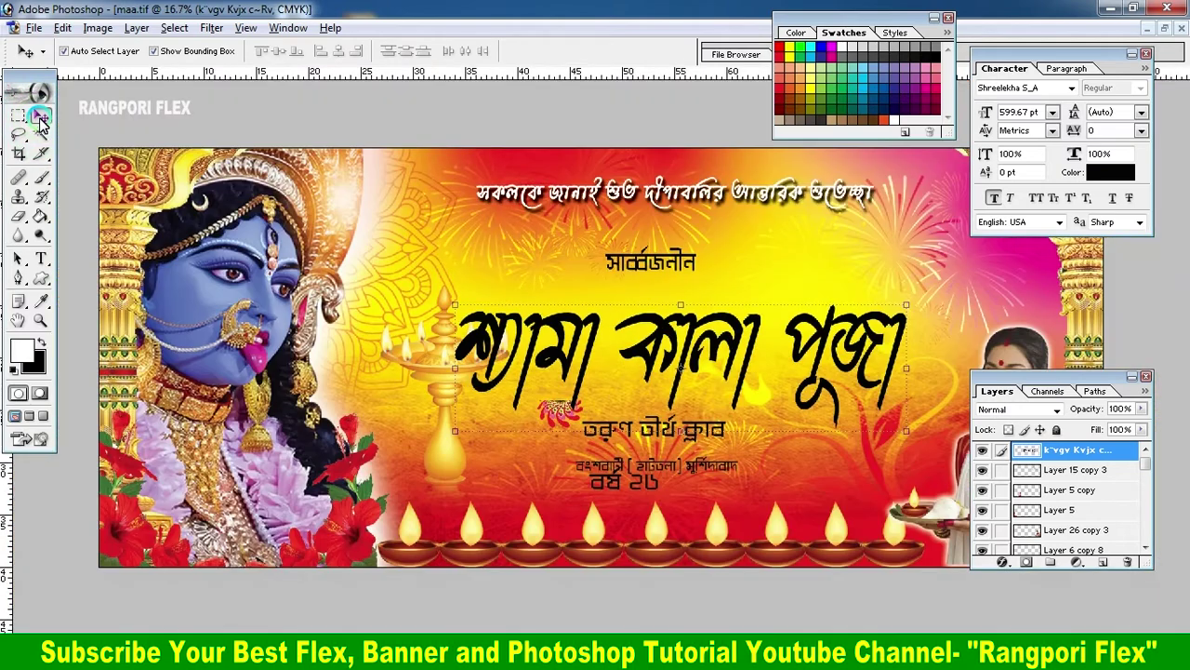
Nudge the title slightly right and down, then begin a curved swirl path with the Pen tool.
left_click_drag(744, 325, 767, 335)
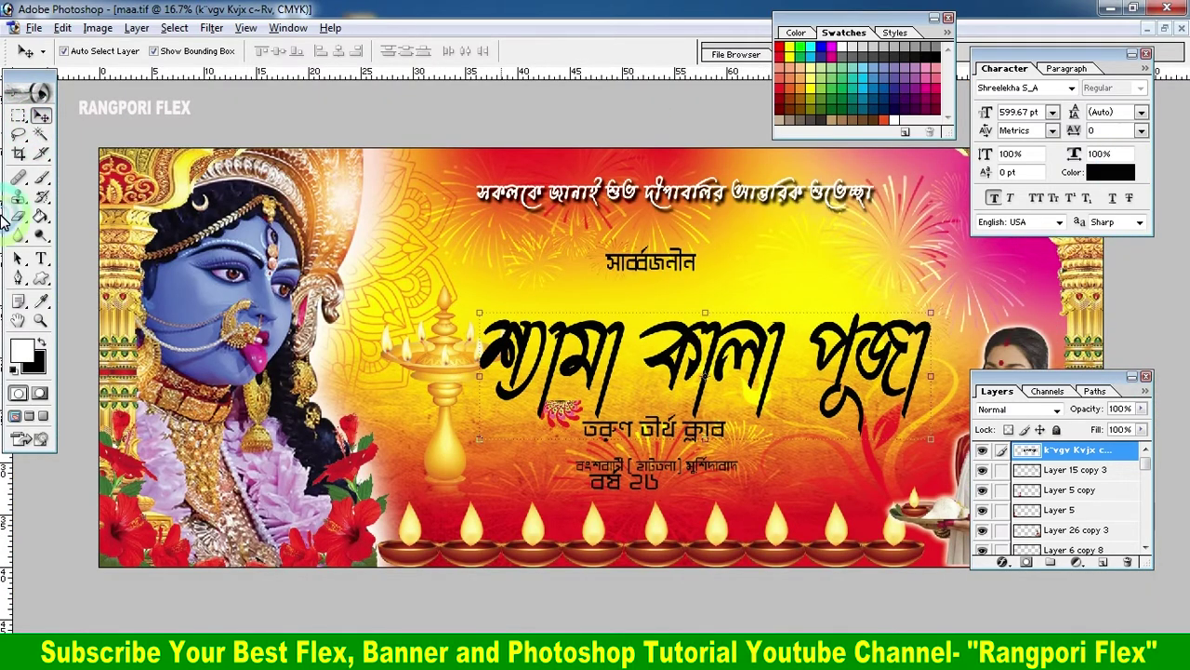
left_click(19, 281)
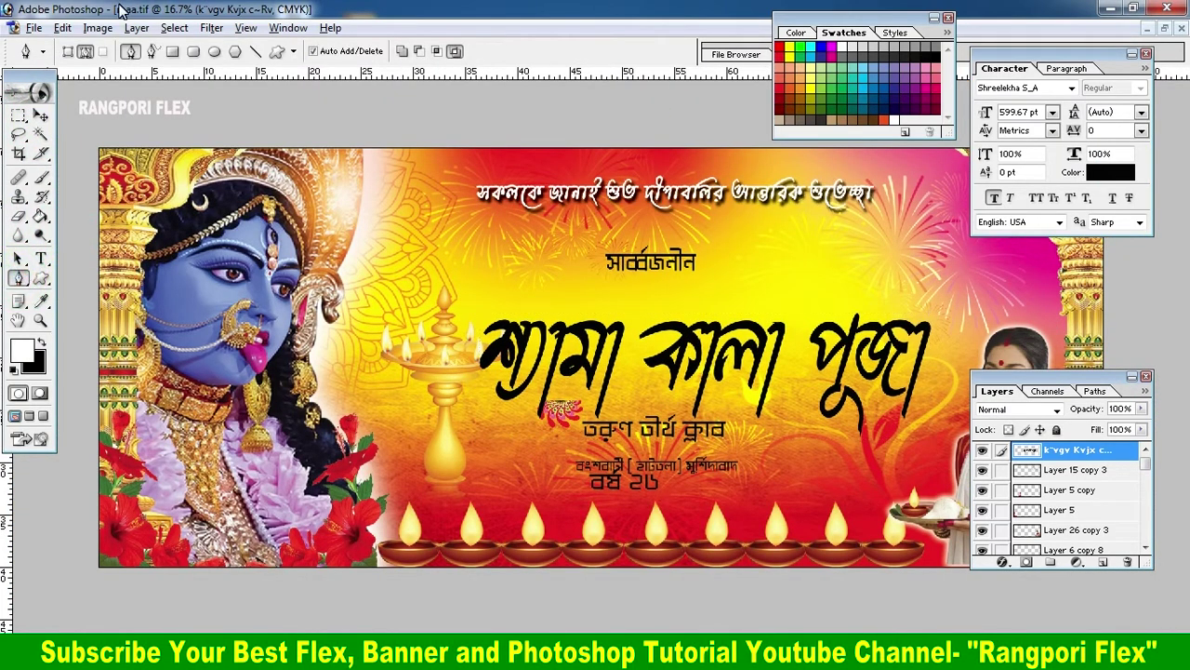
left_click(453, 51)
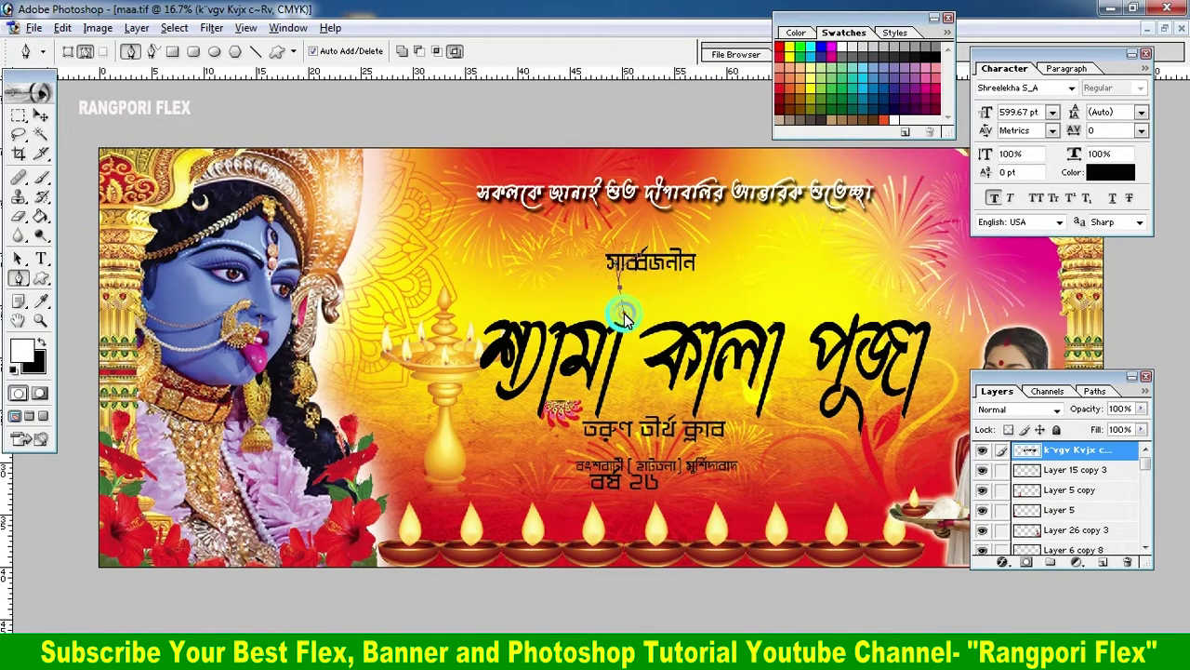
scroll(659, 311, "up", 2)
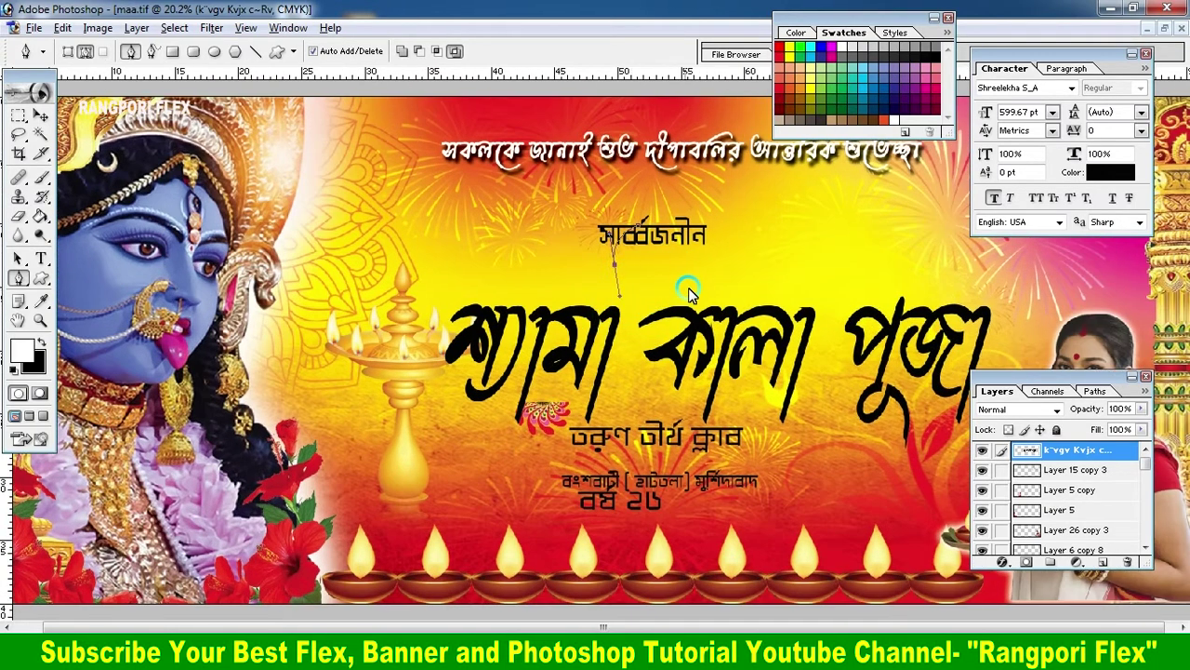
left_click_drag(709, 294, 779, 266)
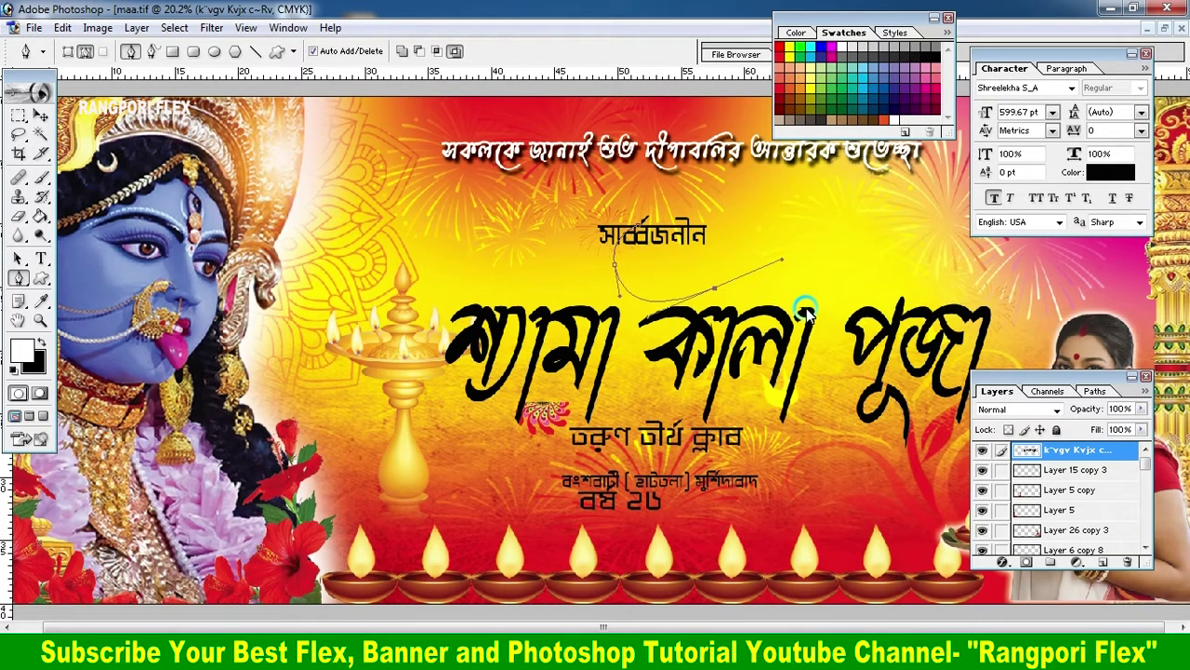
left_click_drag(805, 283, 805, 342)
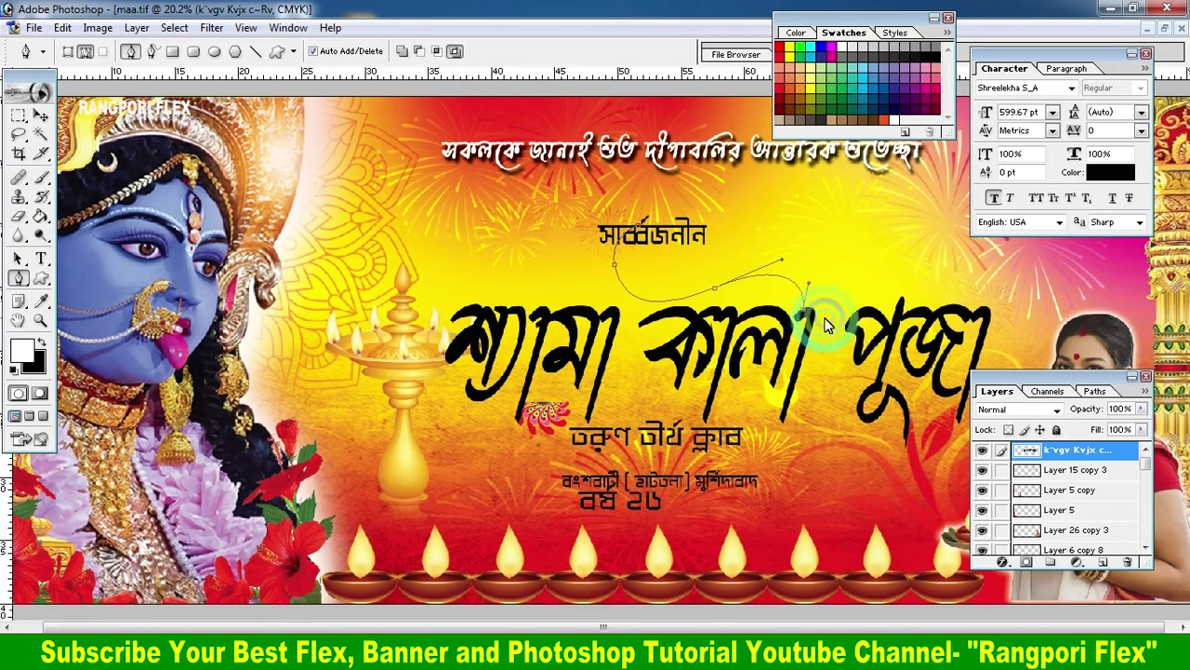
left_click(812, 314)
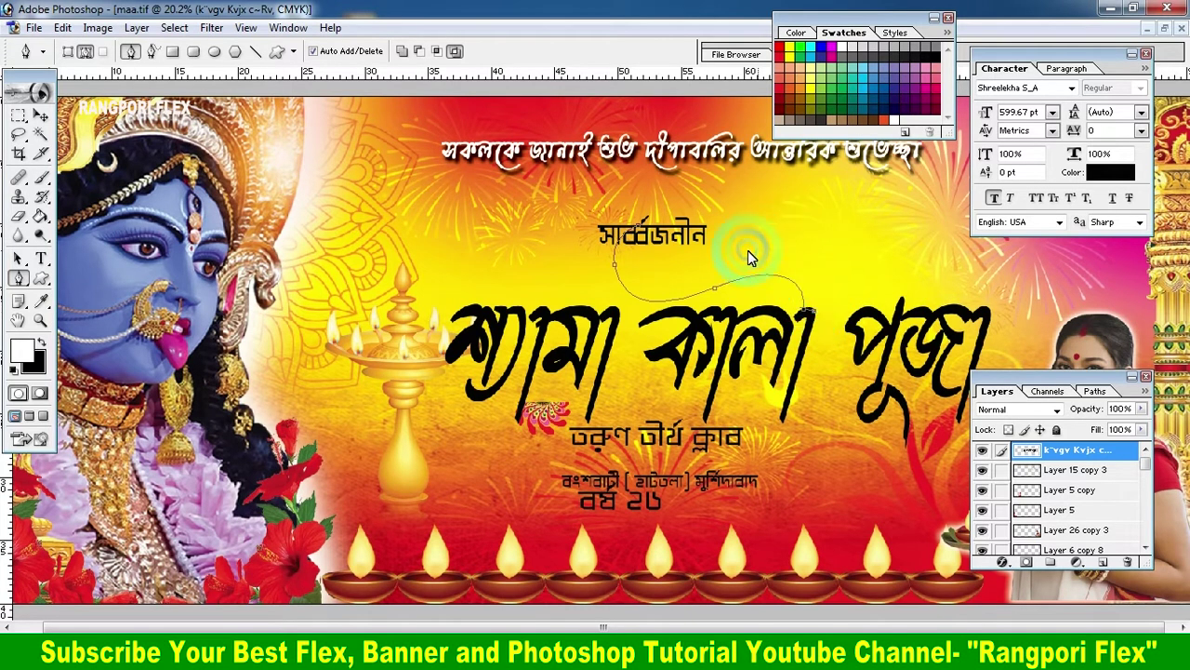
mouse_move(648, 313)
left_mouse_down()
mouse_move(616, 321)
mouse_move(723, 283)
mouse_move(605, 328)
left_mouse_up()
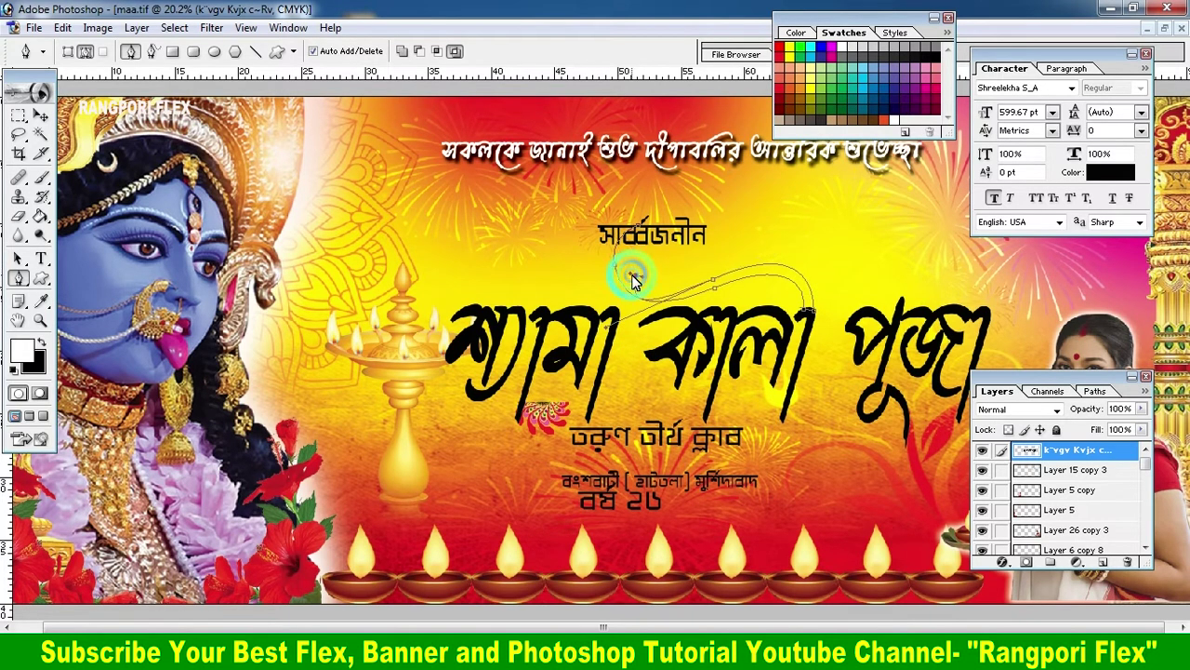
Close the curling swirl path, load it as a selection, and add a new empty layer.
mouse_move(632, 281)
left_mouse_down()
mouse_move(700, 269)
mouse_move(621, 273)
mouse_move(618, 260)
mouse_move(635, 283)
mouse_move(730, 287)
left_mouse_up()
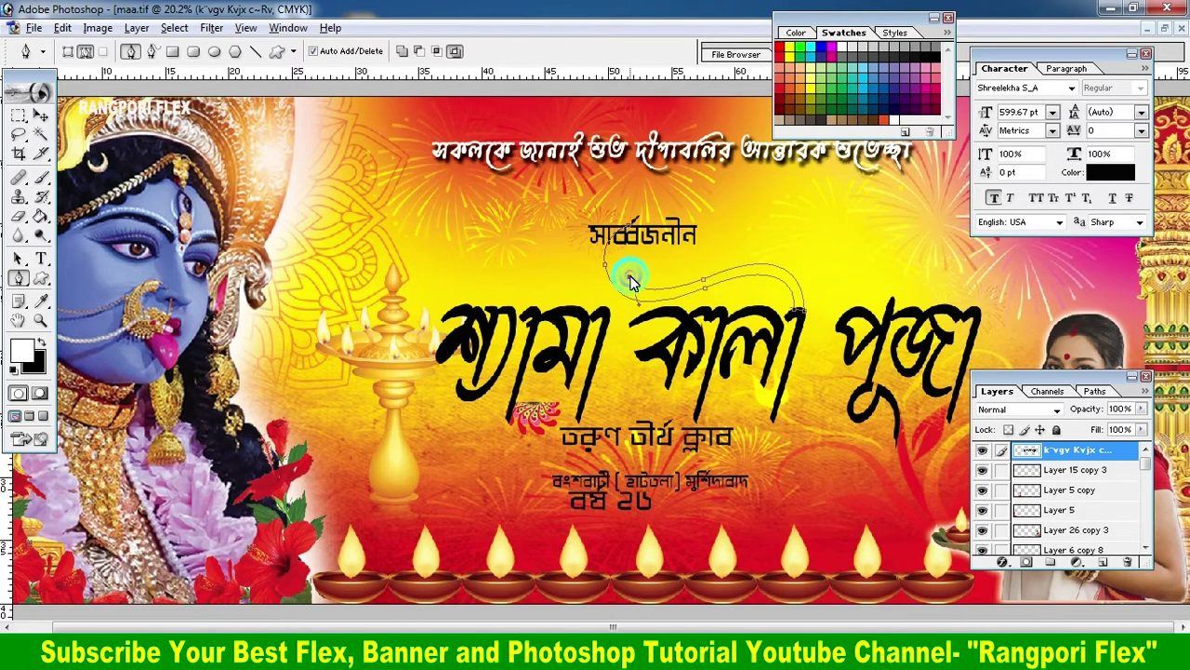
left_click_drag(630, 282, 704, 264)
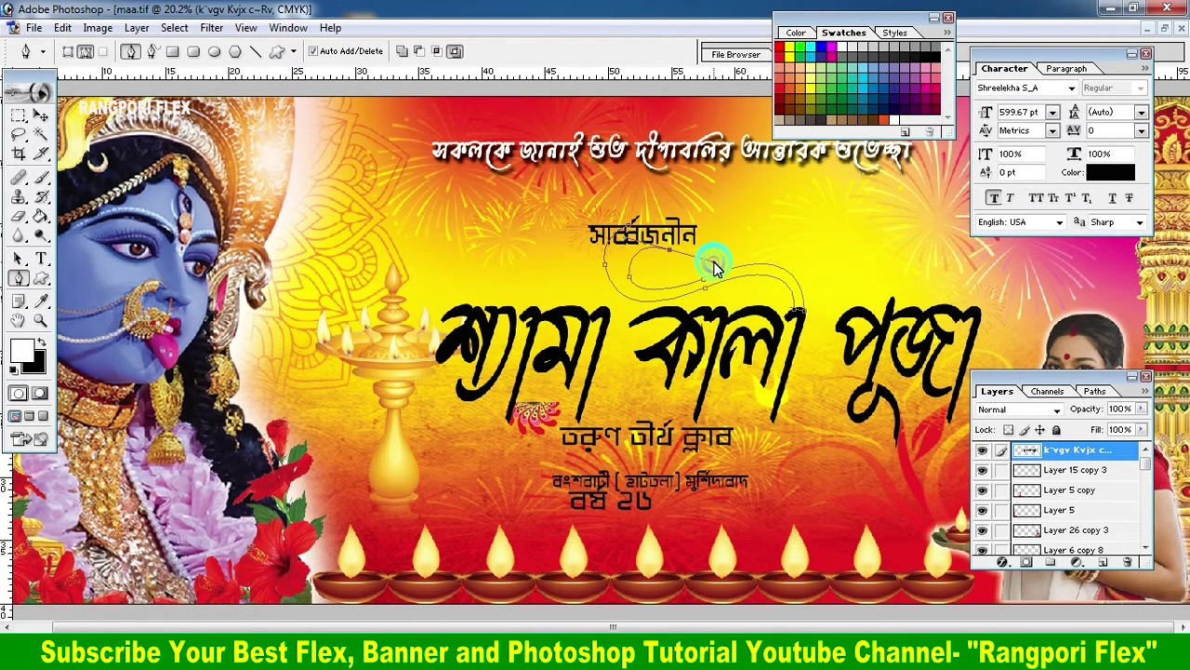
left_click_drag(689, 271, 685, 270)
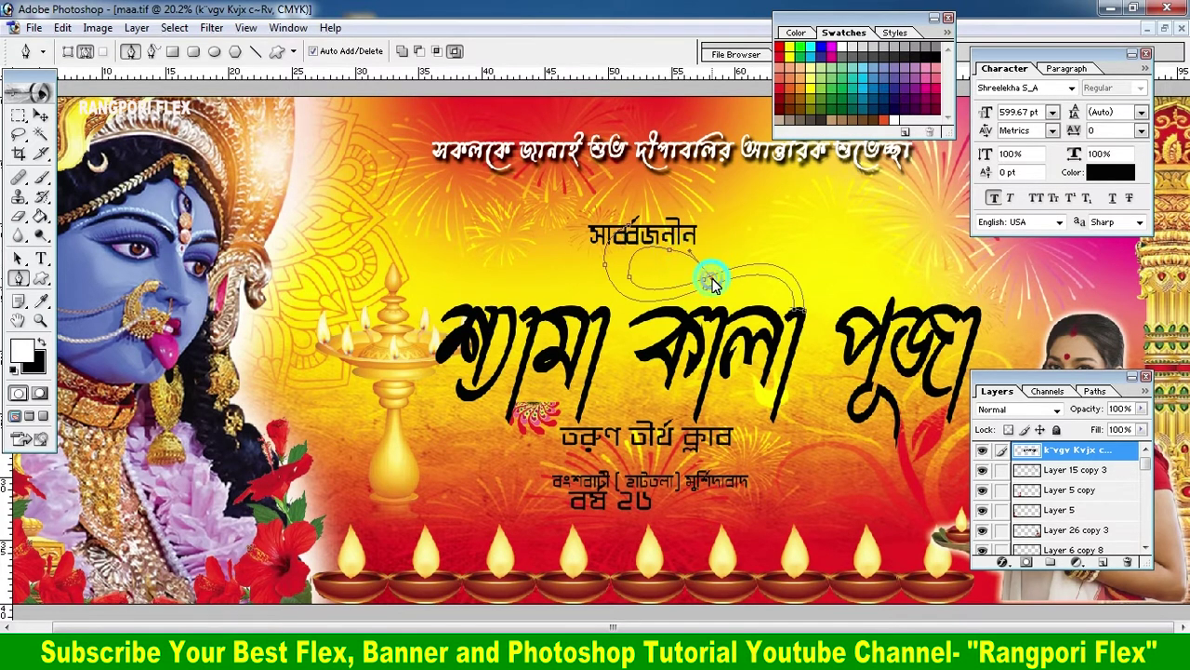
left_click(648, 212)
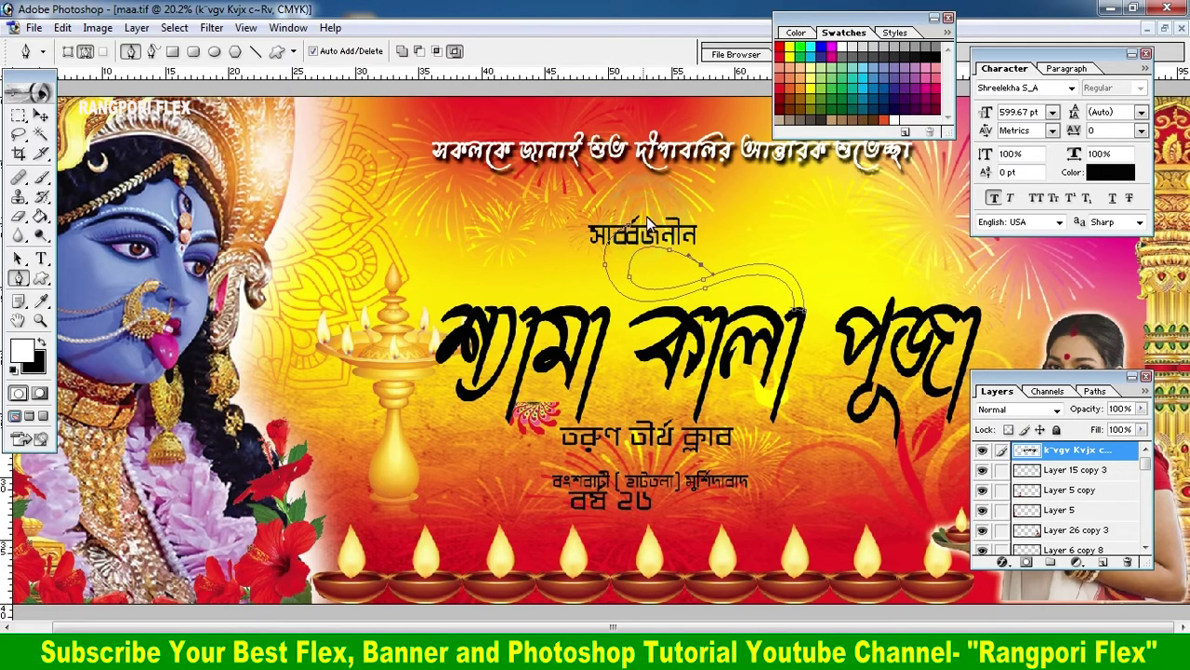
mouse_move(630, 231)
left_mouse_down()
mouse_move(526, 230)
mouse_move(539, 251)
left_mouse_up()
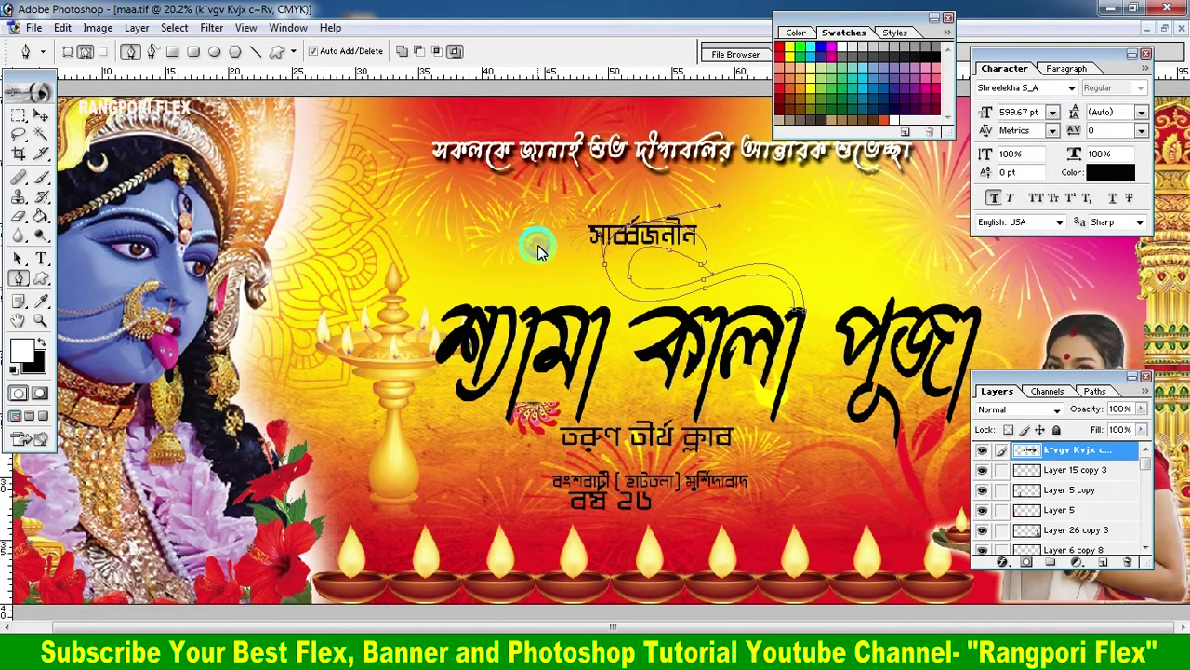
left_click(811, 231, "ctrl")
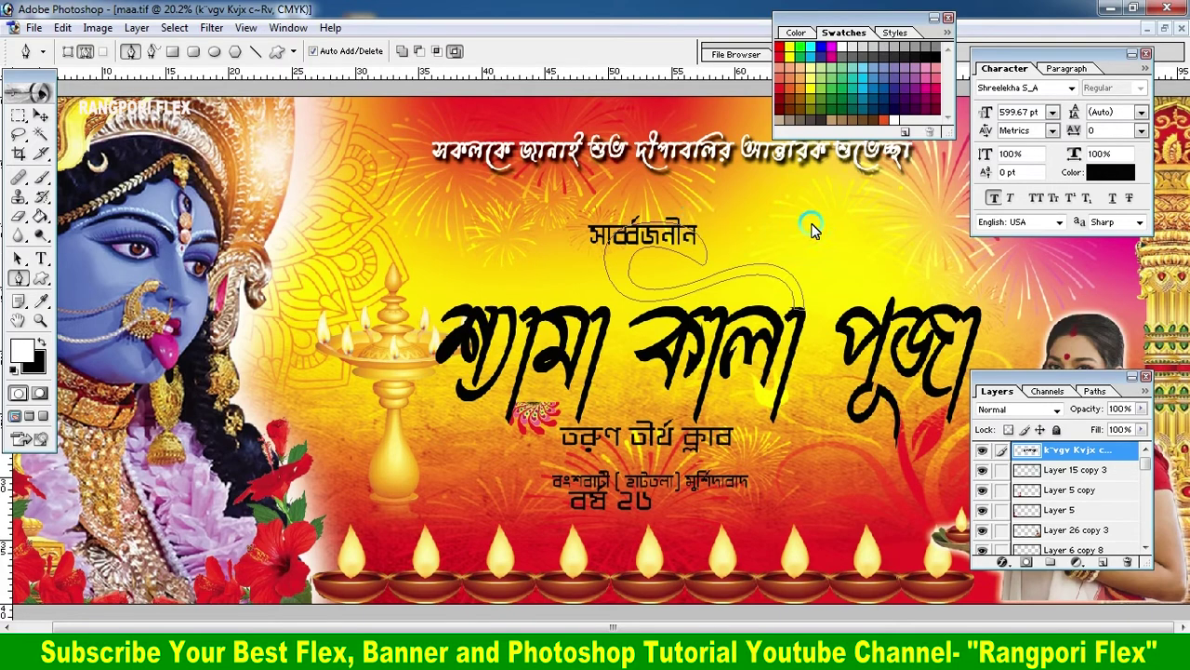
key("ctrl+Return")
left_click(1102, 563)
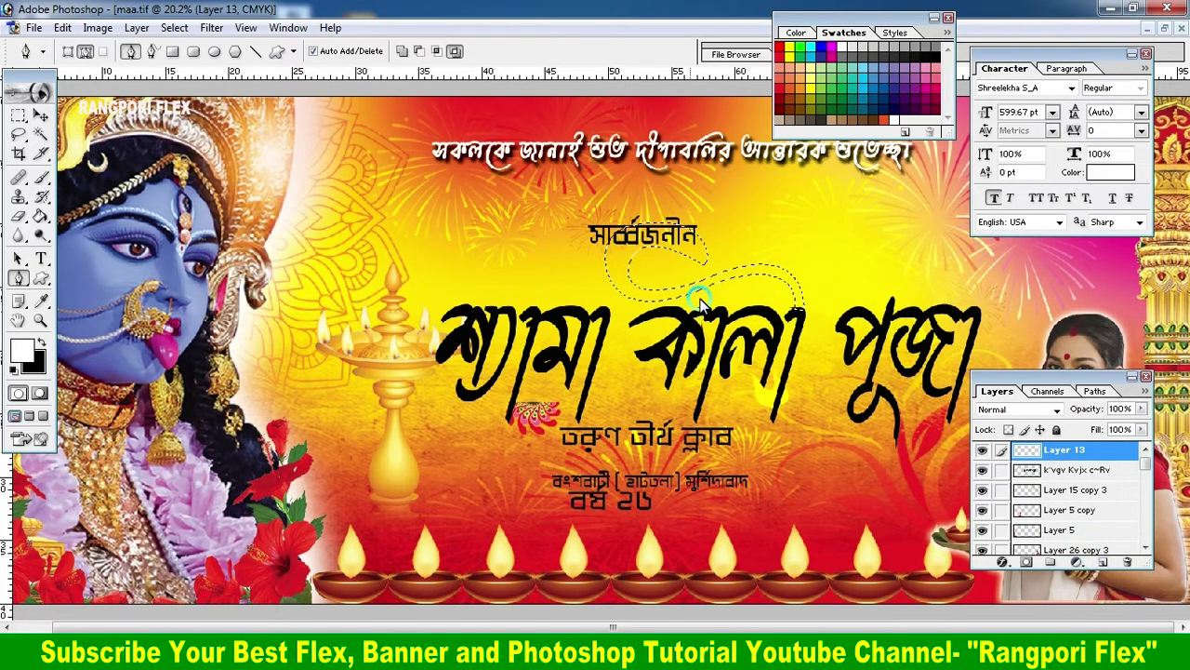
Fill the swirl selection with black and shape it into an upright curl above কালী.
left_click(41, 340)
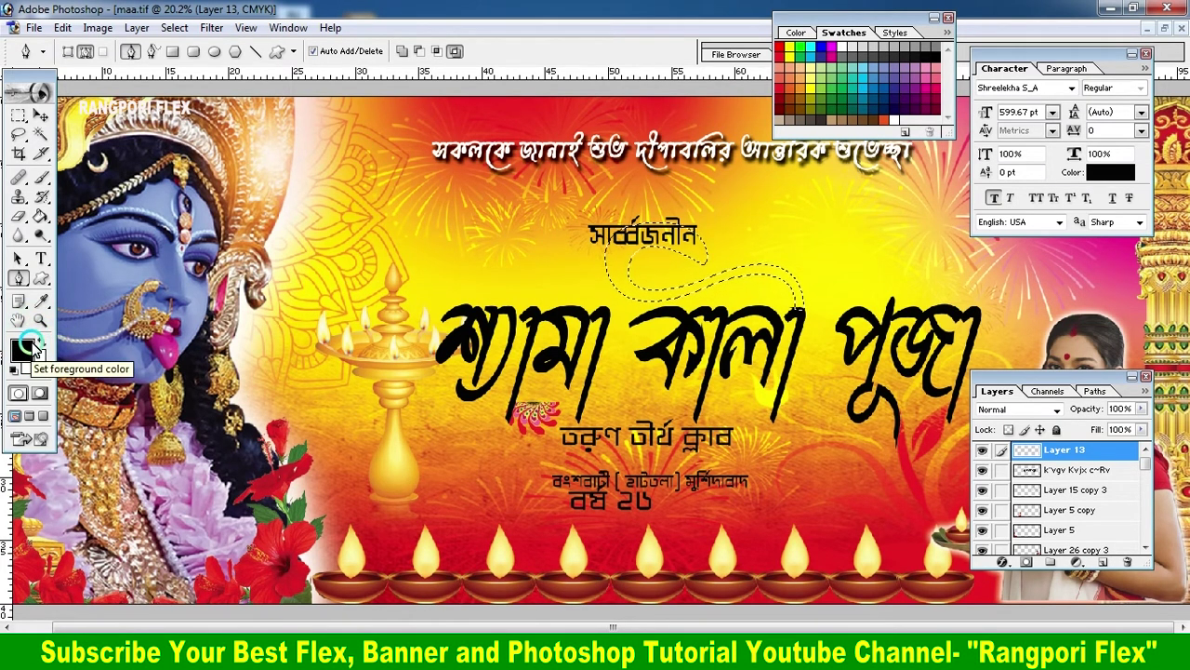
left_click(804, 322)
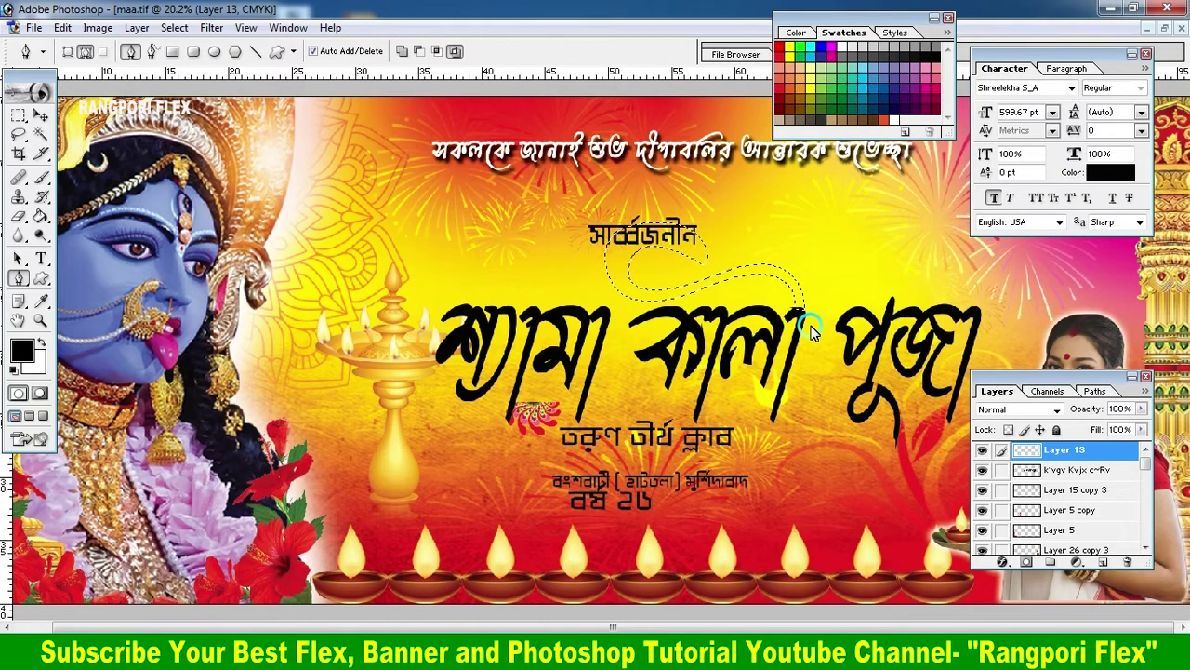
key("alt+BackSpace")
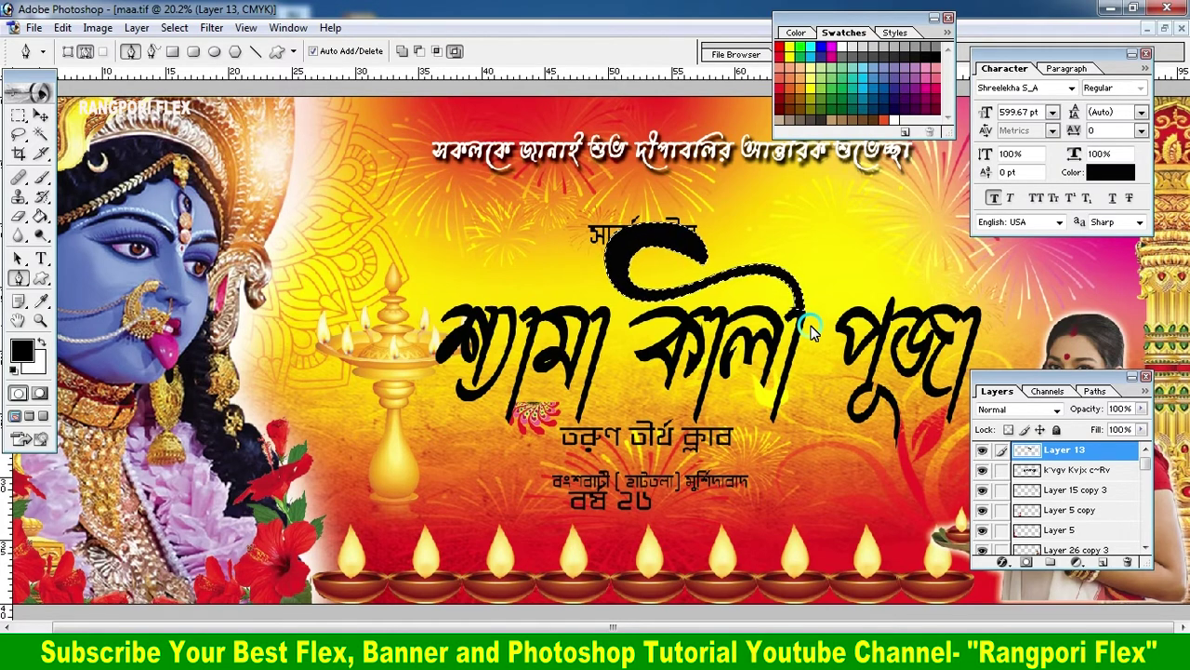
left_click(41, 114)
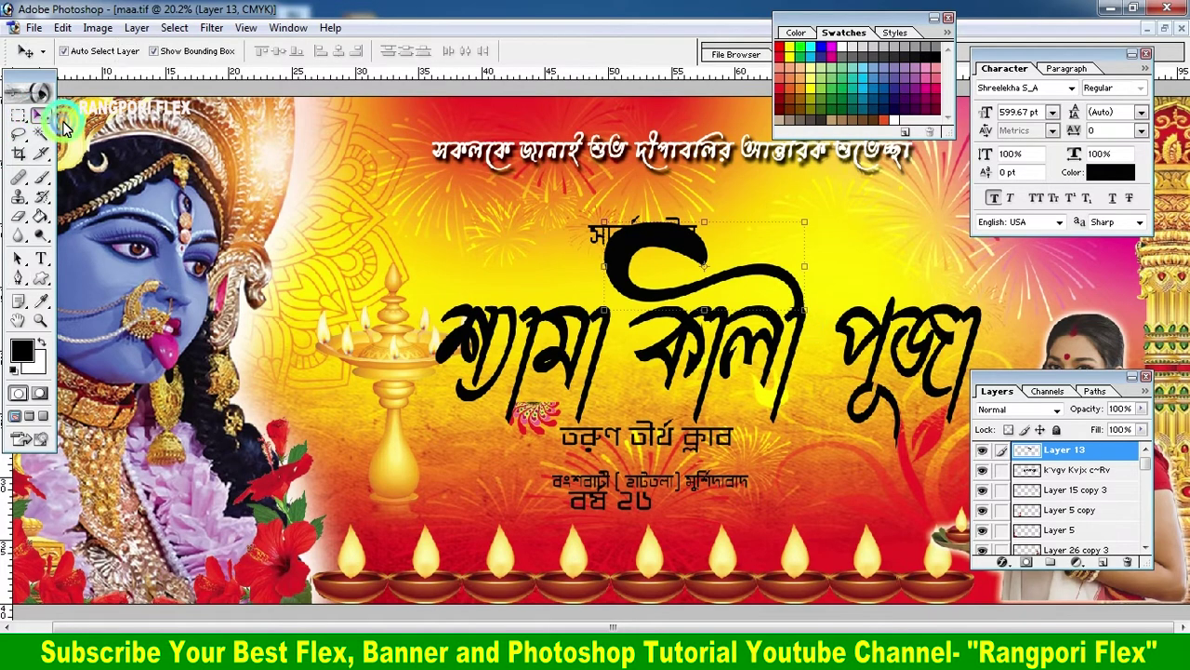
left_click(681, 224)
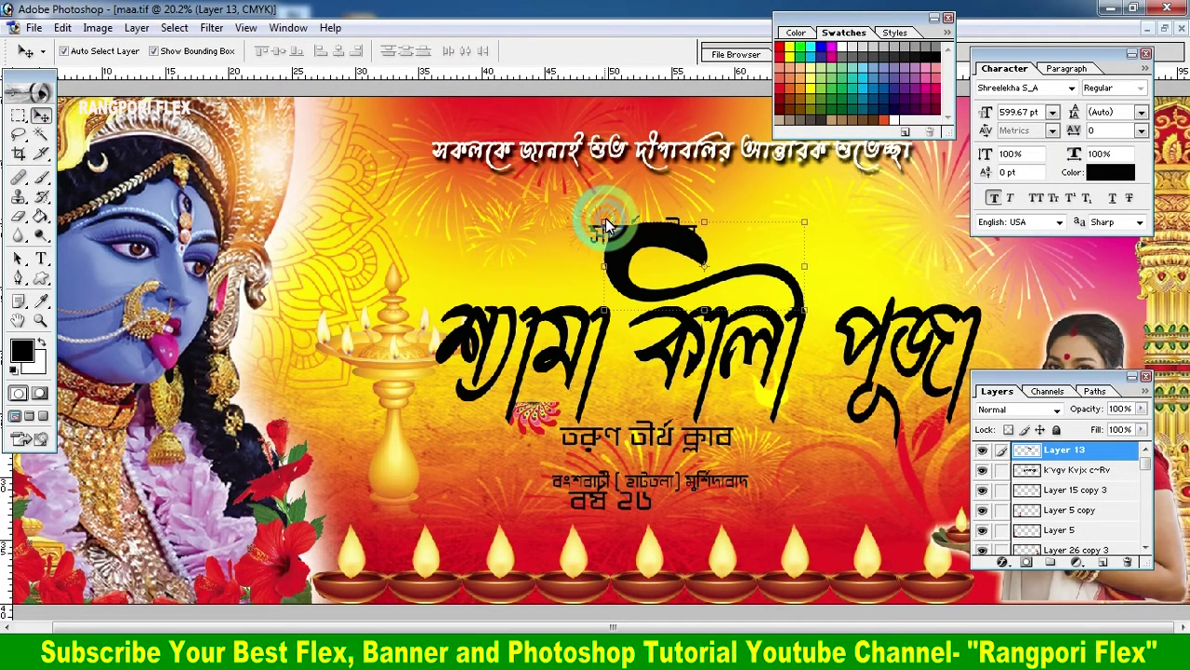
left_click_drag(605, 223, 623, 229)
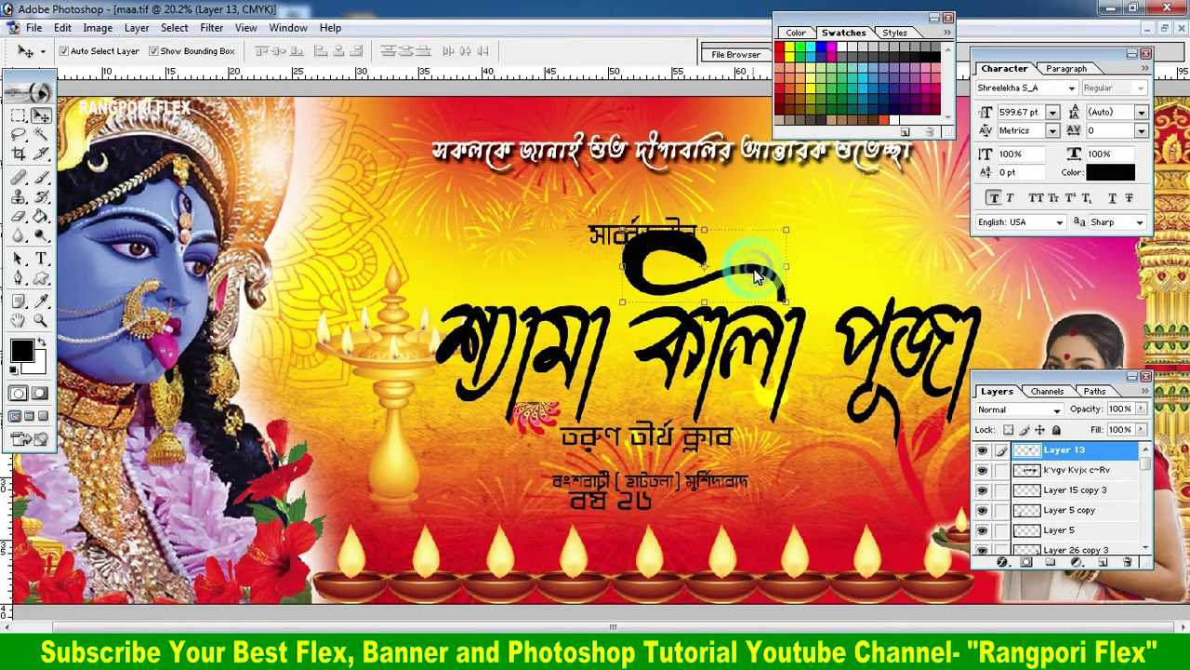
left_click_drag(756, 276, 780, 280)
key("Return")
Distort the black curl wider over the middle word and link the title with Layer 13.
key("ctrl+t")
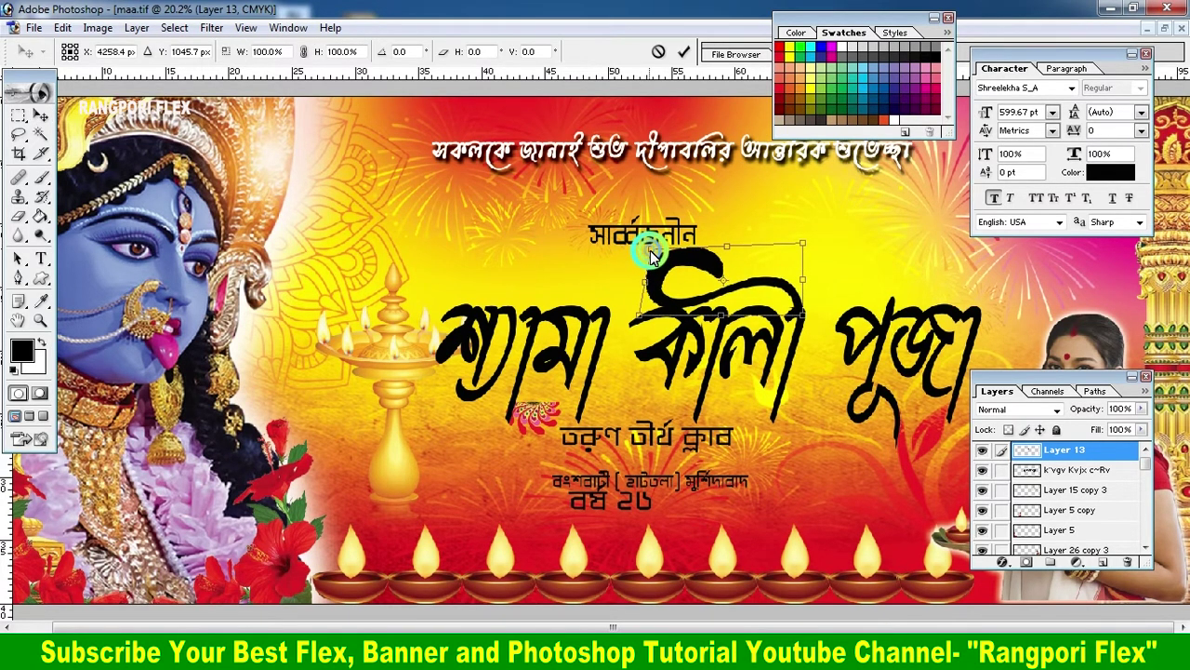
left_click_drag(638, 243, 651, 251)
mouse_move(651, 316)
left_mouse_down()
mouse_move(592, 316)
mouse_move(592, 251)
mouse_move(578, 254)
mouse_move(563, 312)
left_mouse_up()
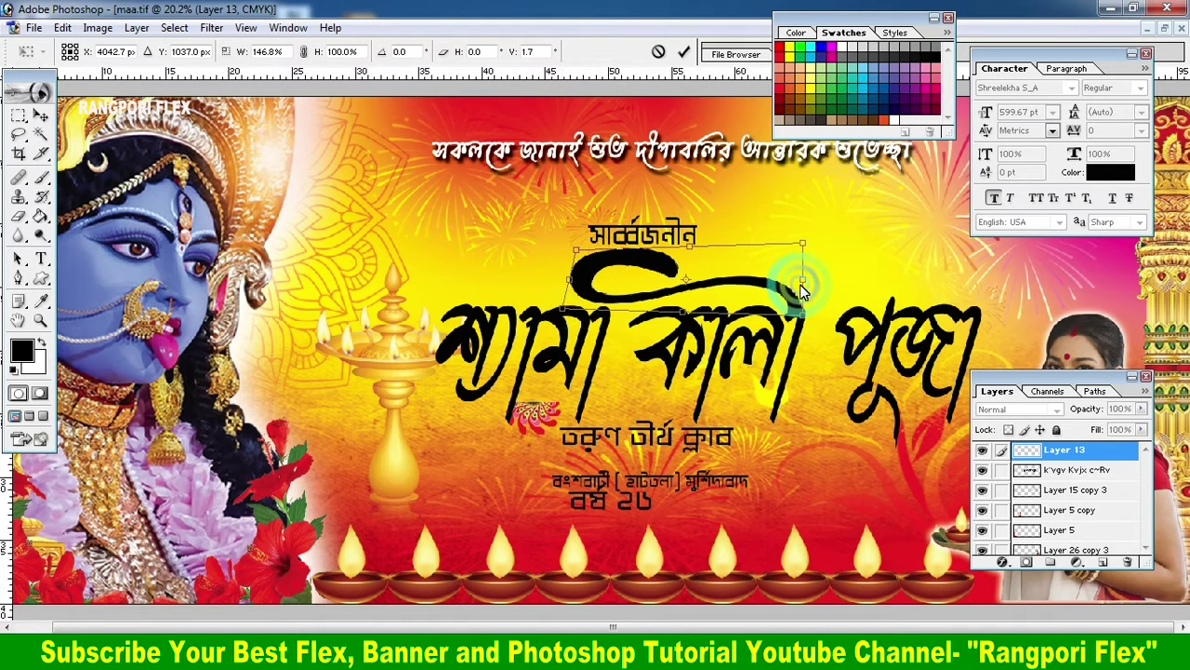
left_click_drag(808, 279, 810, 287)
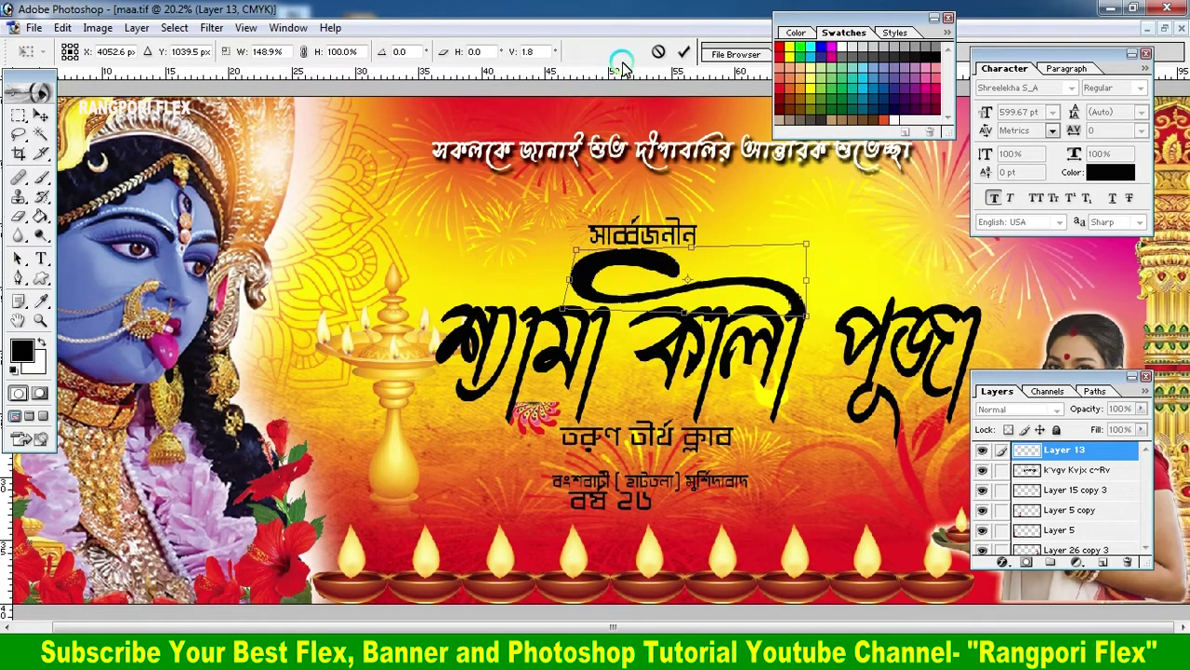
left_click(679, 53)
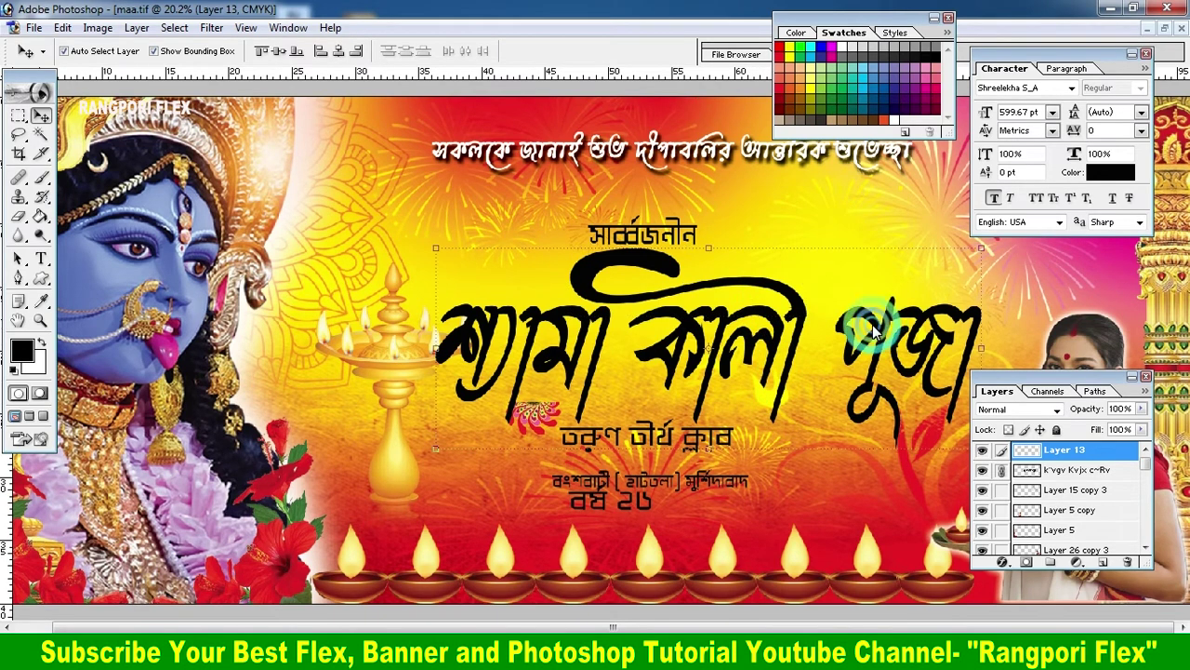
left_click(879, 335)
left_click(874, 342)
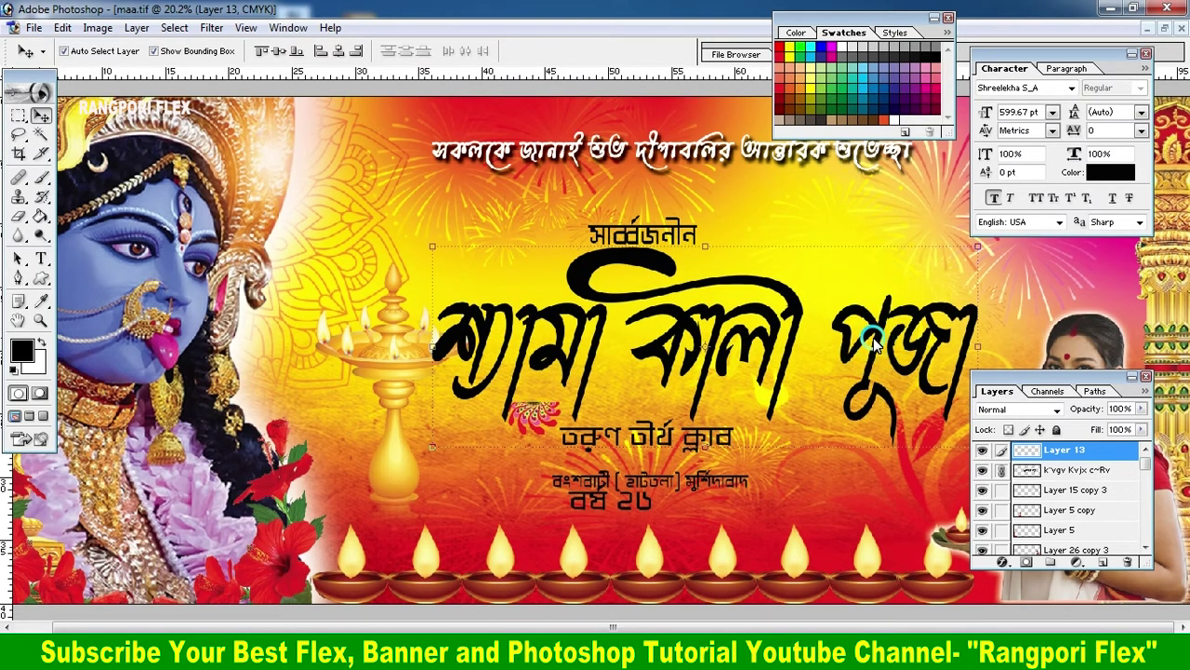
Merge the title text into Layer 13 and zoom in on the title.
key("ctrl+e")
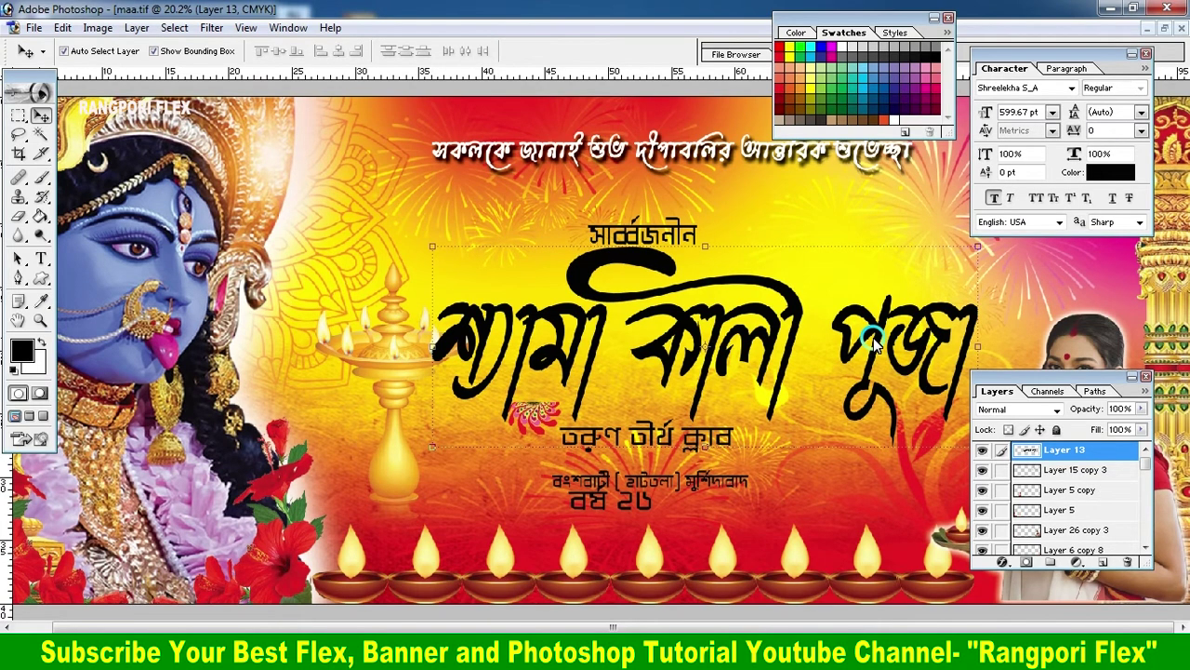
key("ctrl+plus")
key("ctrl+plus")
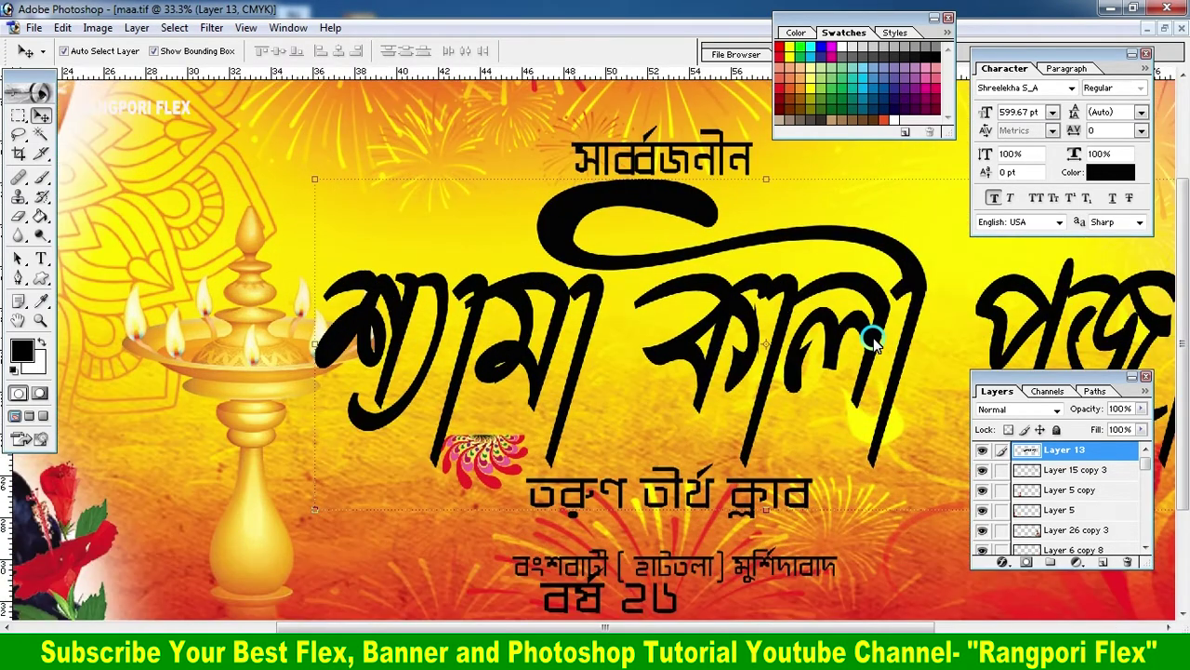
key("ctrl+plus")
scroll(1070, 273, "up", 2)
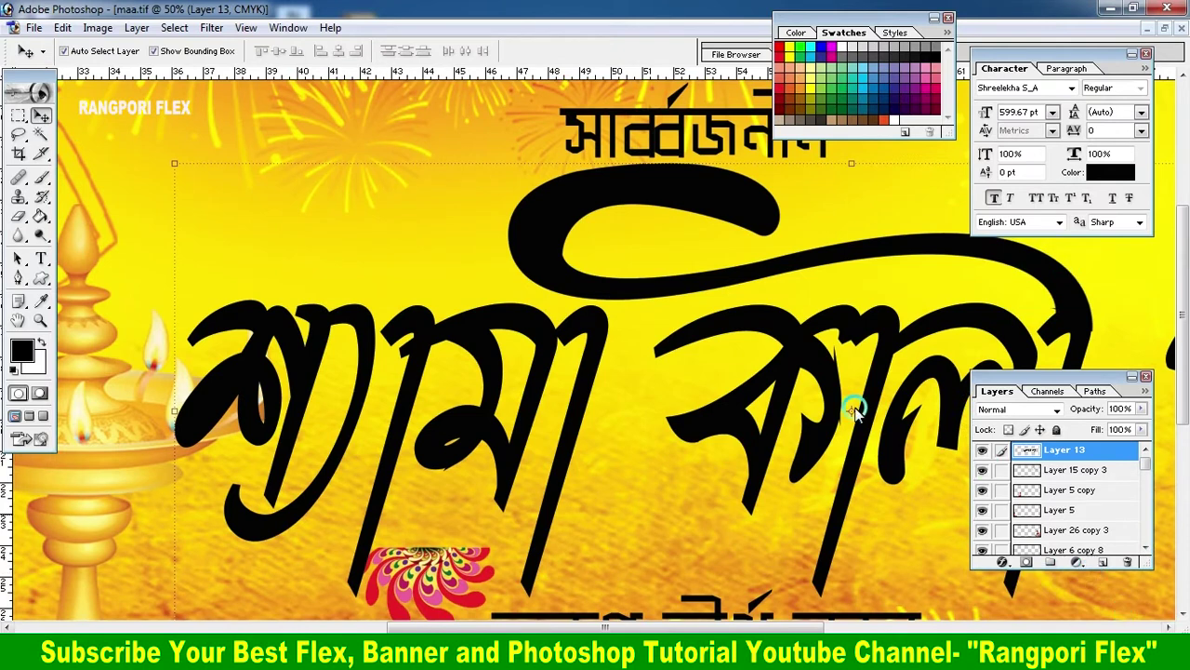
Apply a red Color Overlay to the শ্যামা কালী পূজা title.
left_click(1001, 562)
left_click(702, 276)
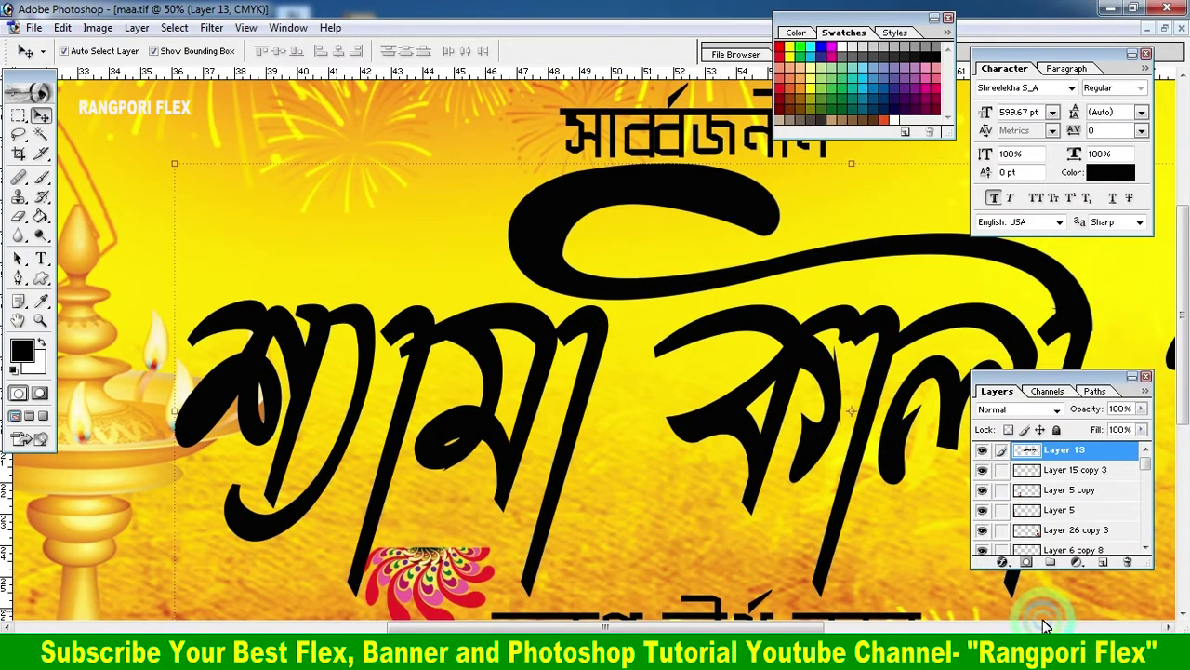
left_click(824, 369)
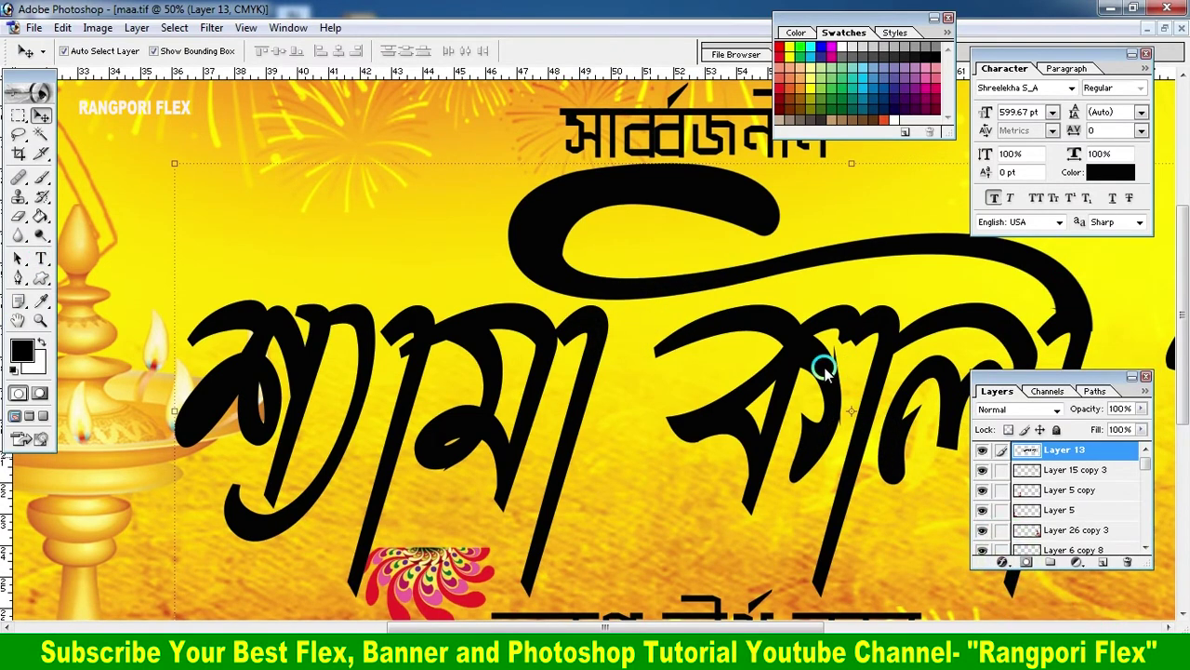
left_click(1002, 563)
left_click(1051, 491)
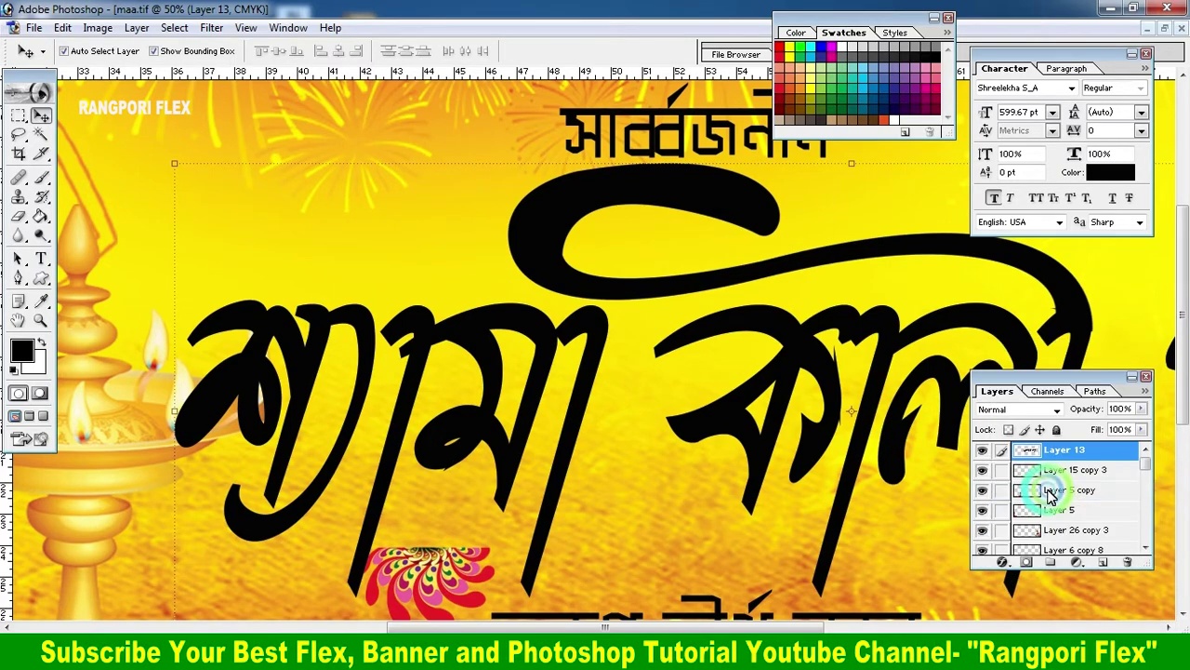
left_click(360, 316)
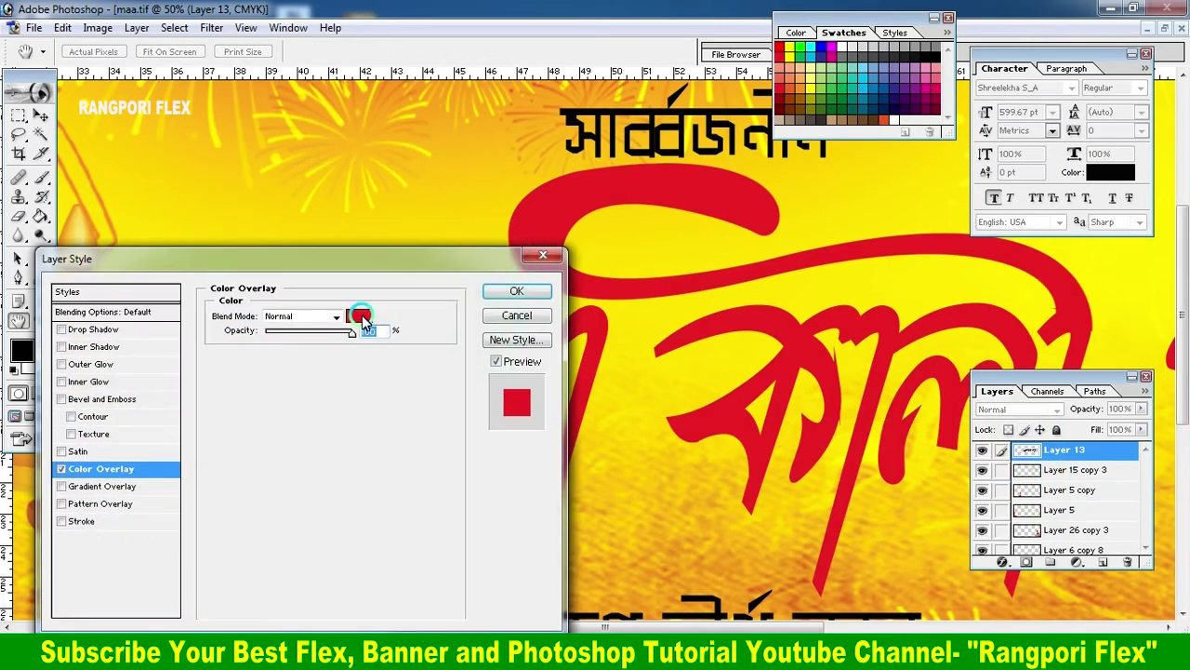
left_click(513, 294)
Shrink the red title slightly, raise it a little, and stretch it wider.
key("ctrl+minus")
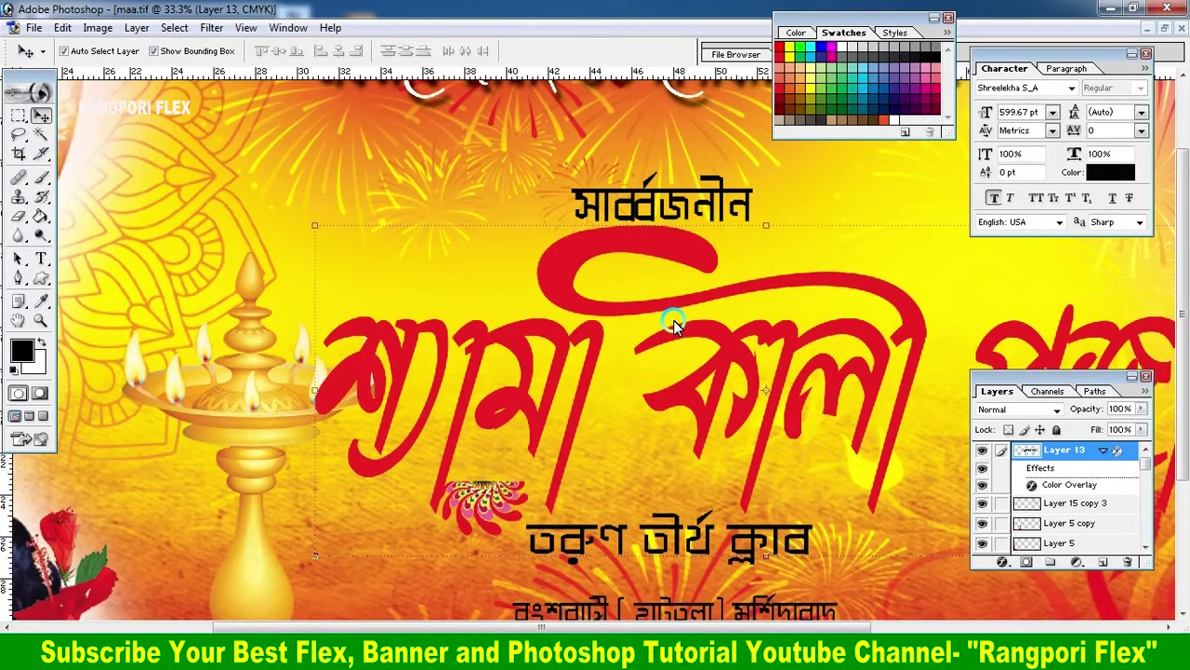
key("ctrl+minus")
key("ctrl+minus")
key("ctrl+minus")
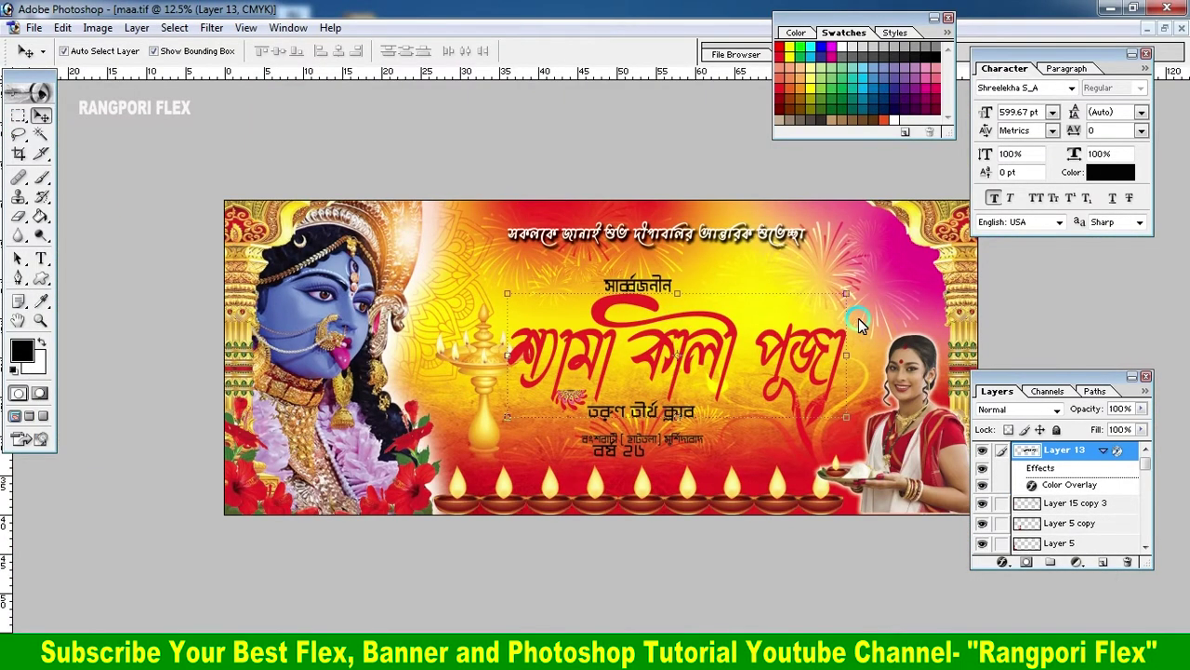
left_click_drag(849, 294, 817, 305)
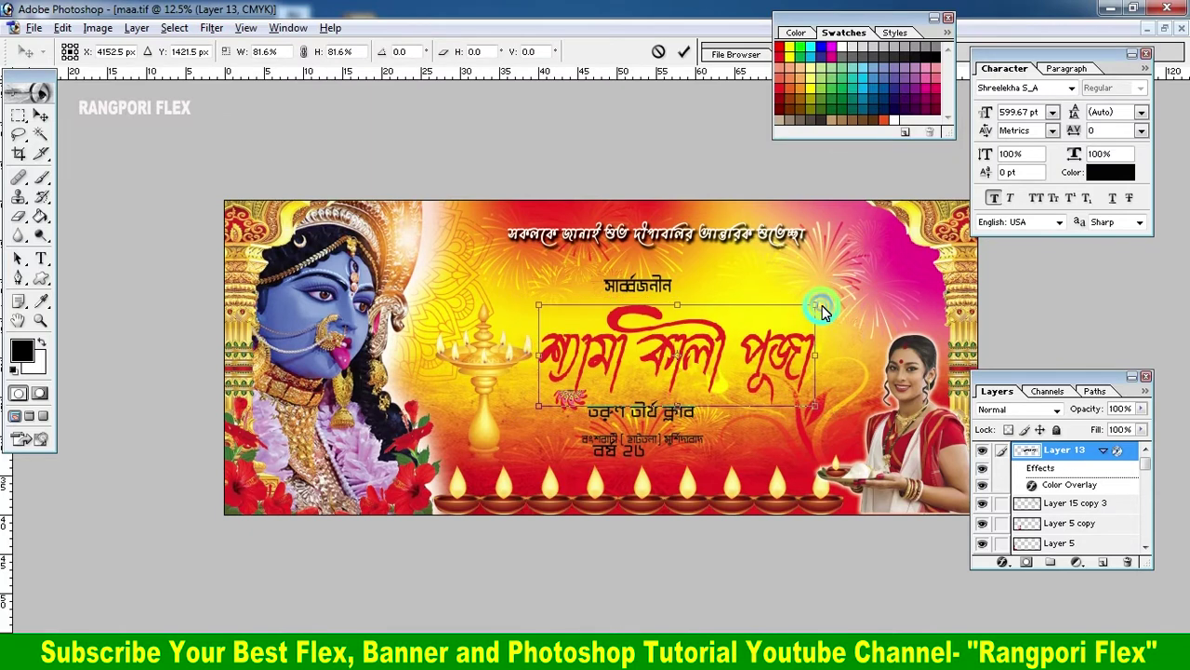
left_click(688, 51)
left_click_drag(741, 319, 740, 309)
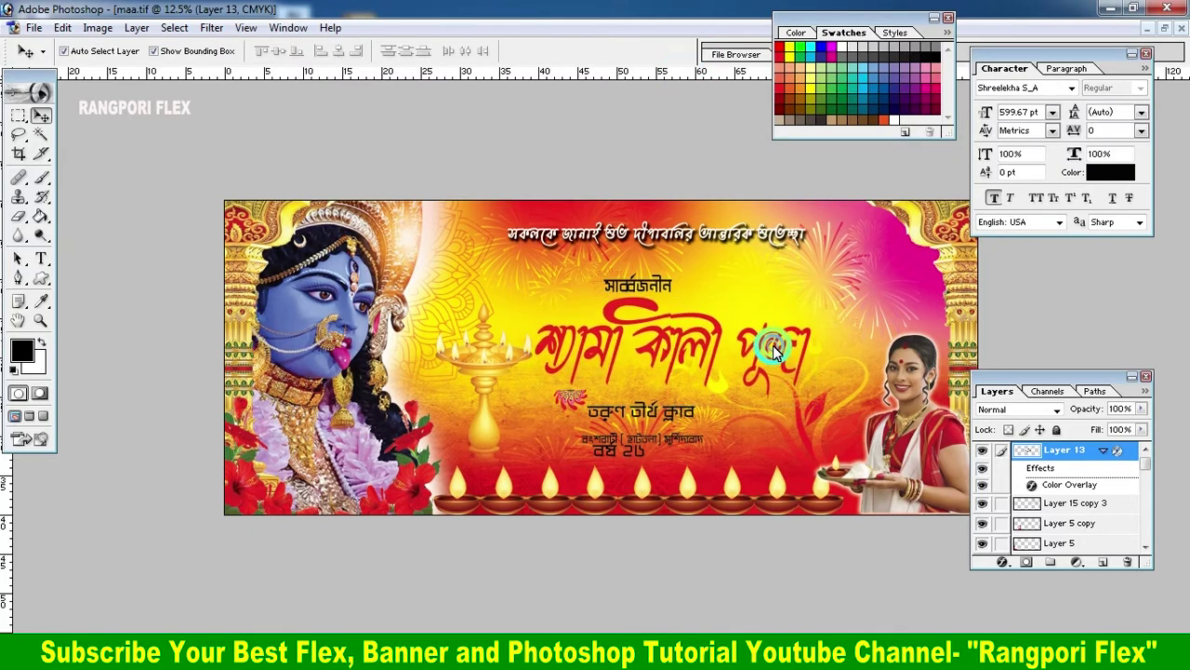
left_click_drag(814, 347, 866, 347)
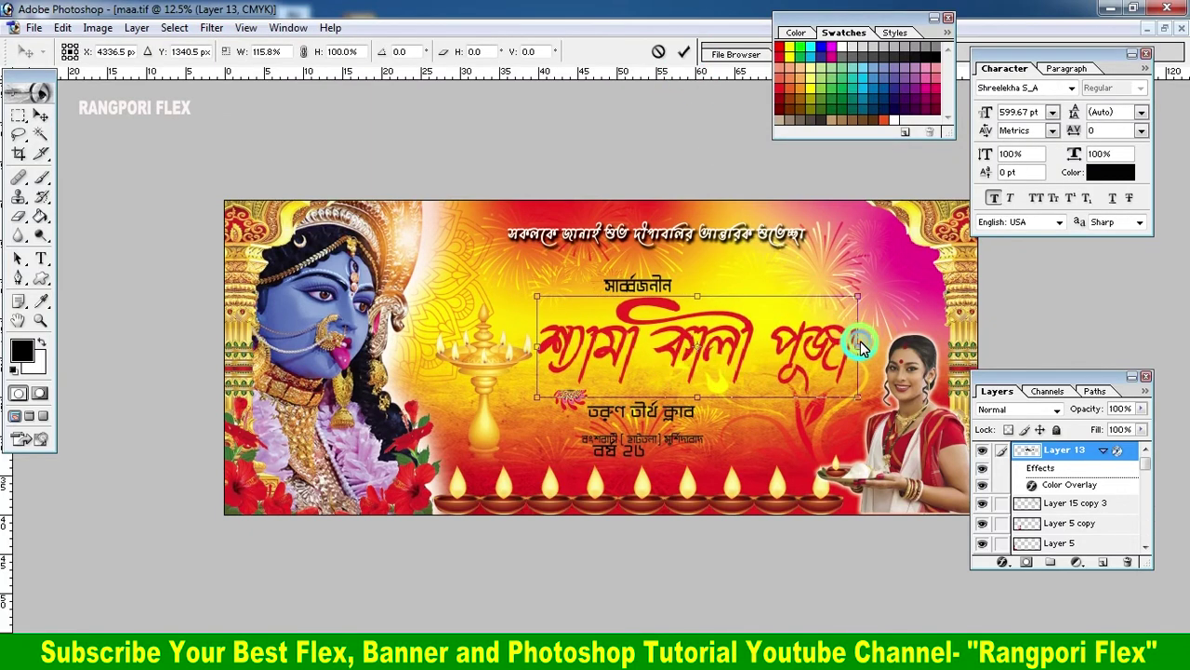
left_click(684, 51)
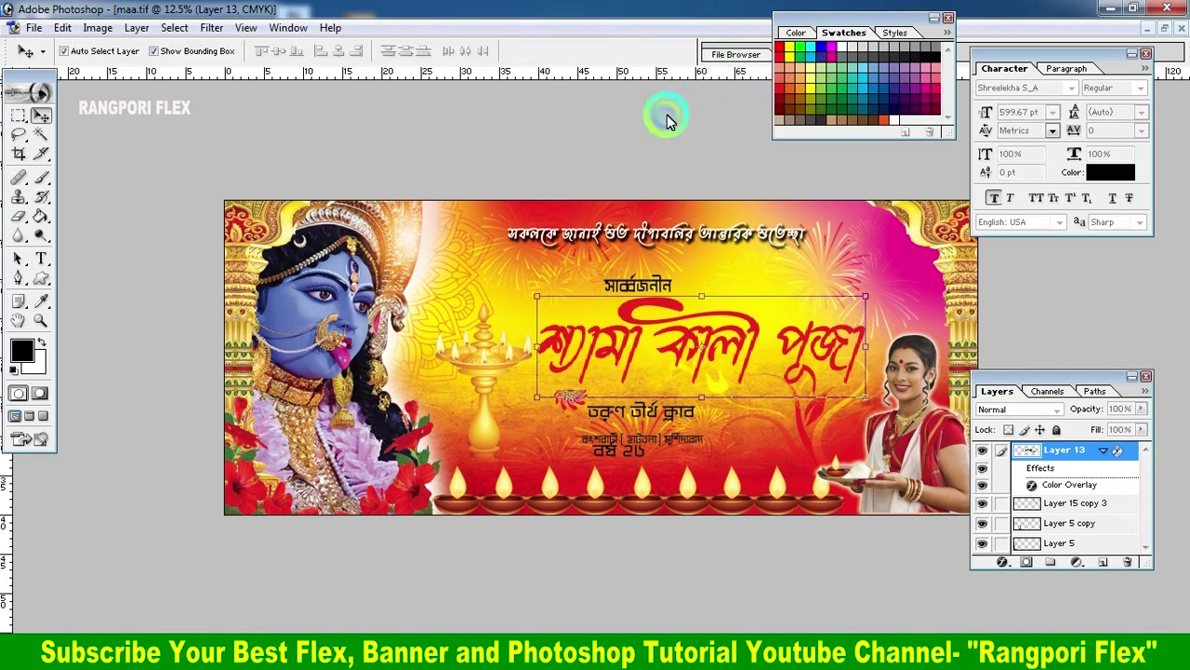
Move সার্বজনীন to the title's upper left and stretch the title taller.
left_click(648, 286)
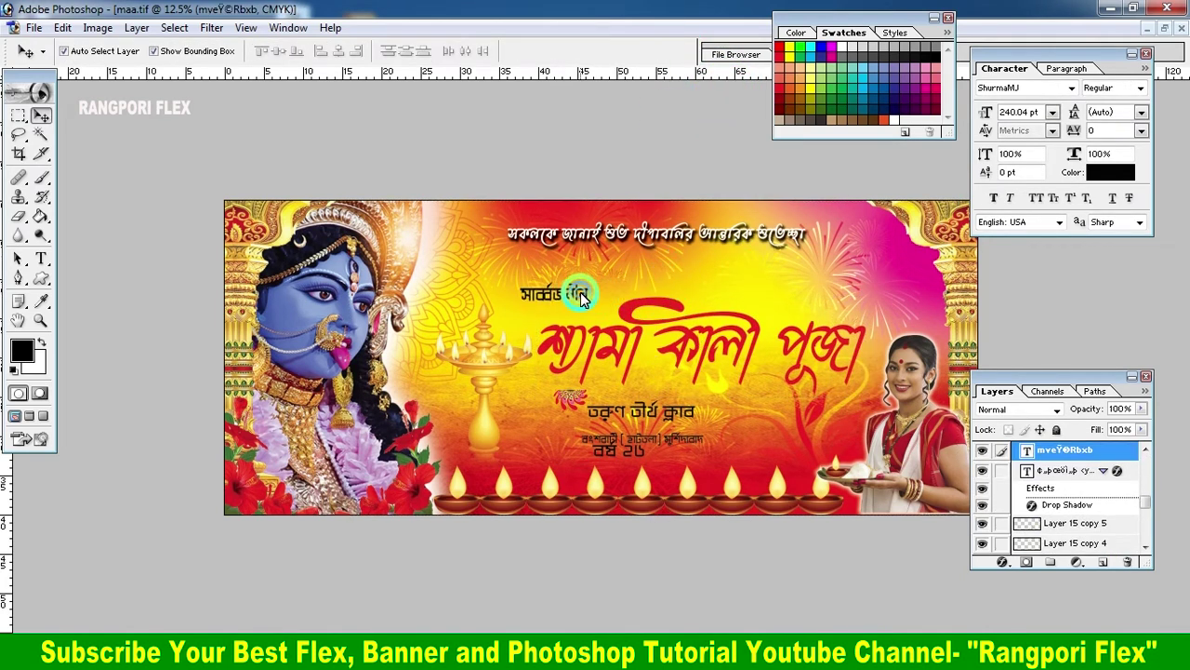
left_click_drag(648, 286, 566, 295)
left_click(678, 293)
left_click_drag(678, 293, 678, 263)
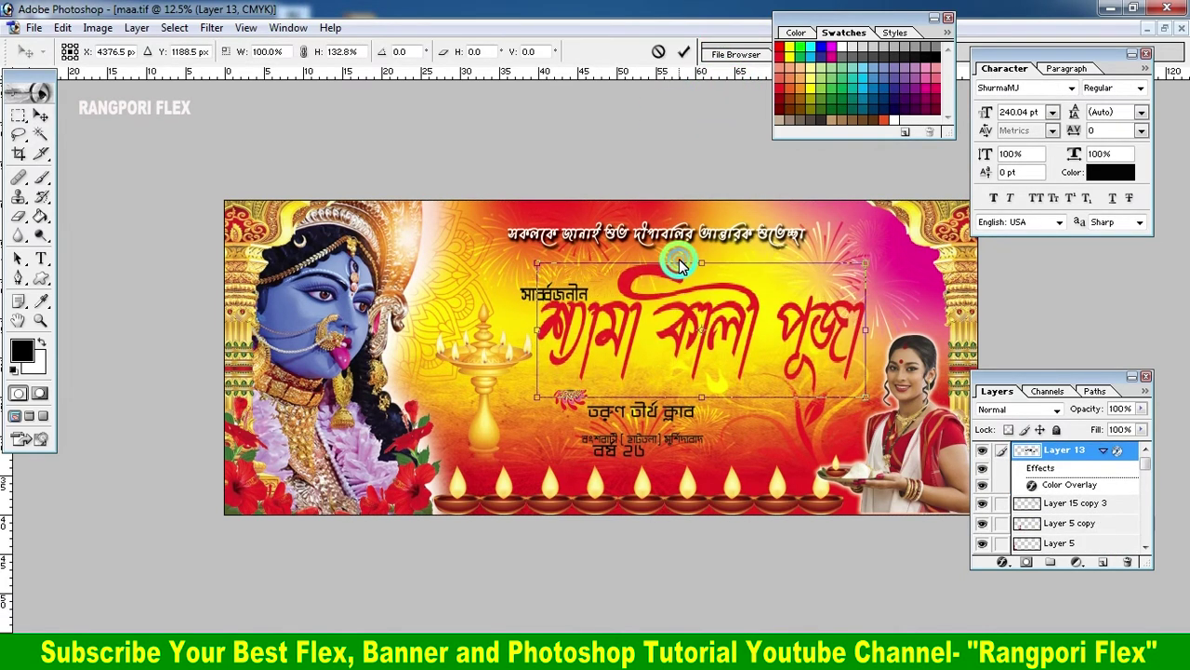
left_click(684, 51)
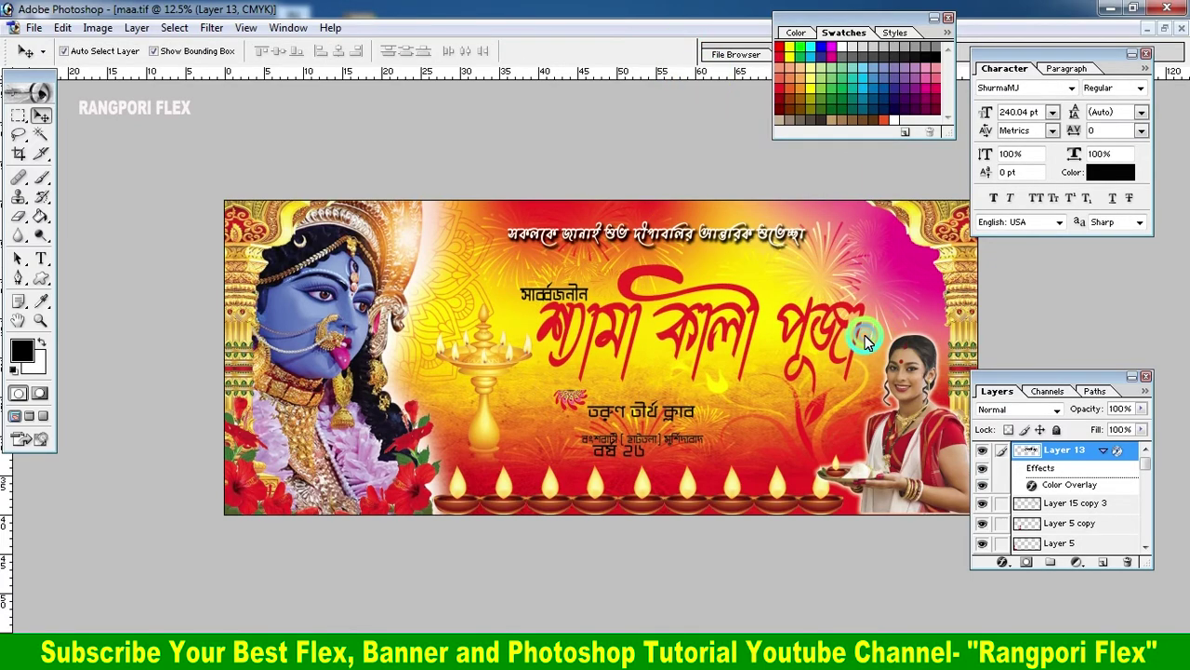
key("ctrl+0")
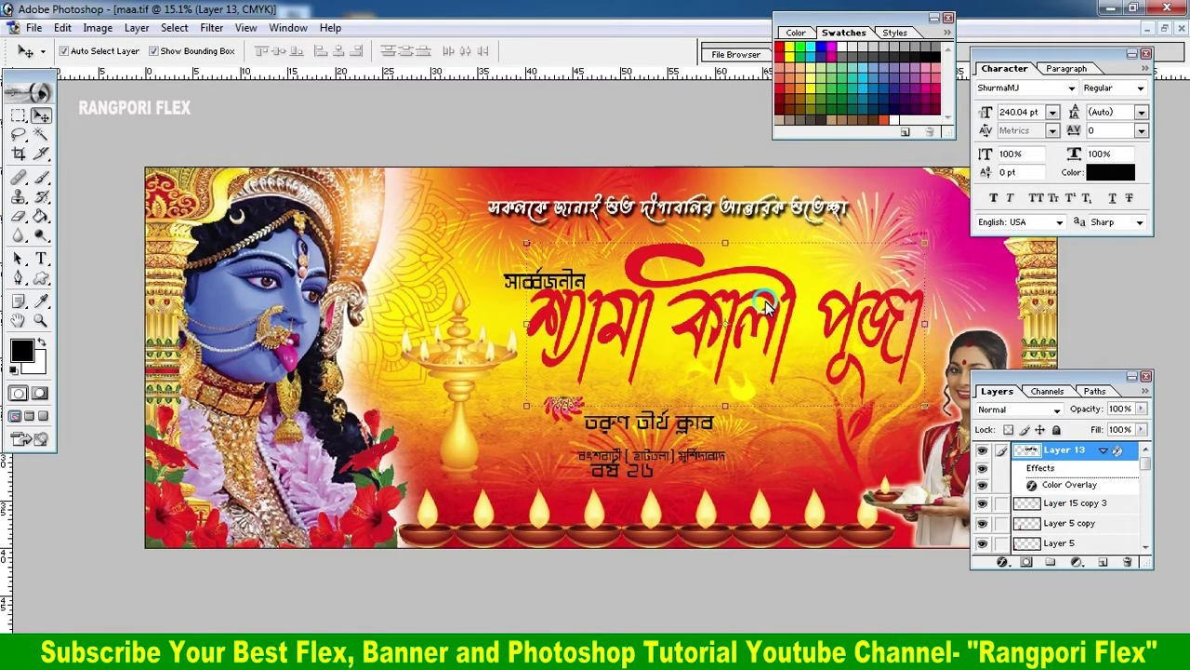
left_click_drag(764, 307, 764, 317)
Outline the red title with an 11 px white Stroke.
left_click(1004, 562)
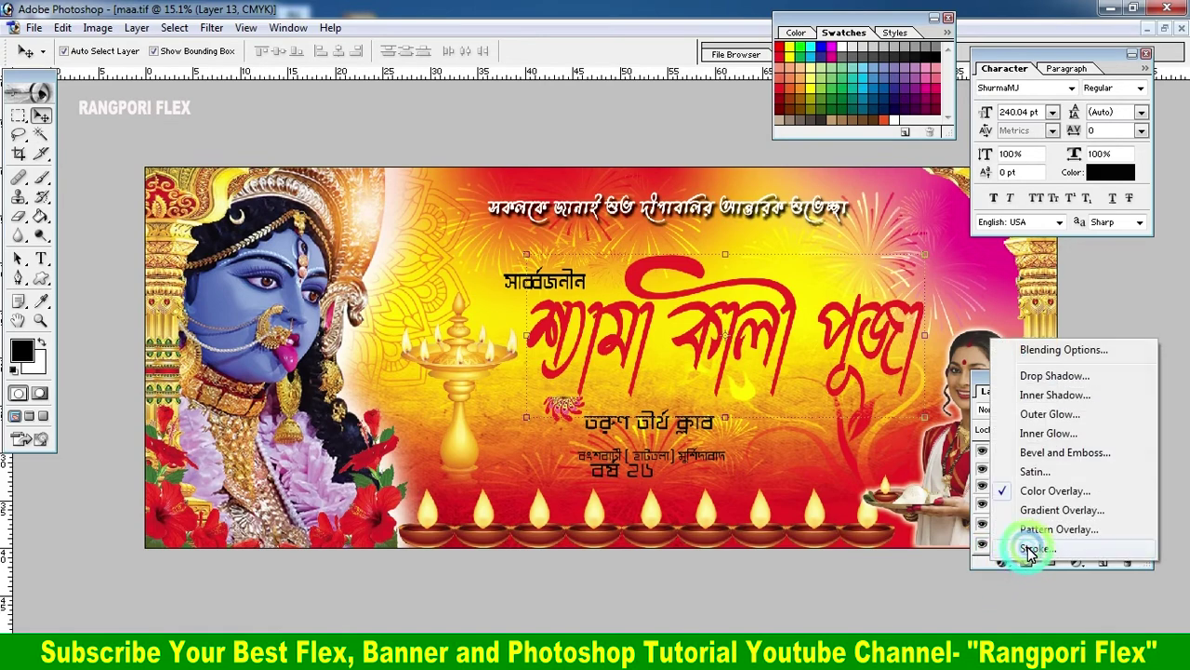
left_click(243, 419)
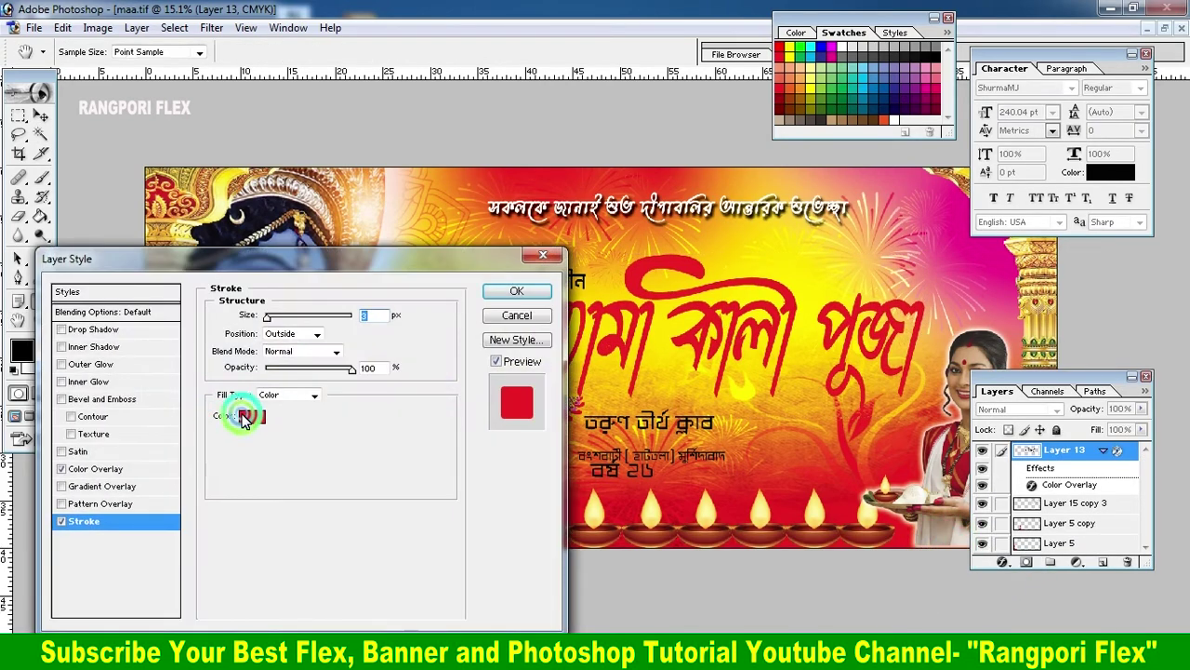
left_click(144, 271)
left_click(450, 249)
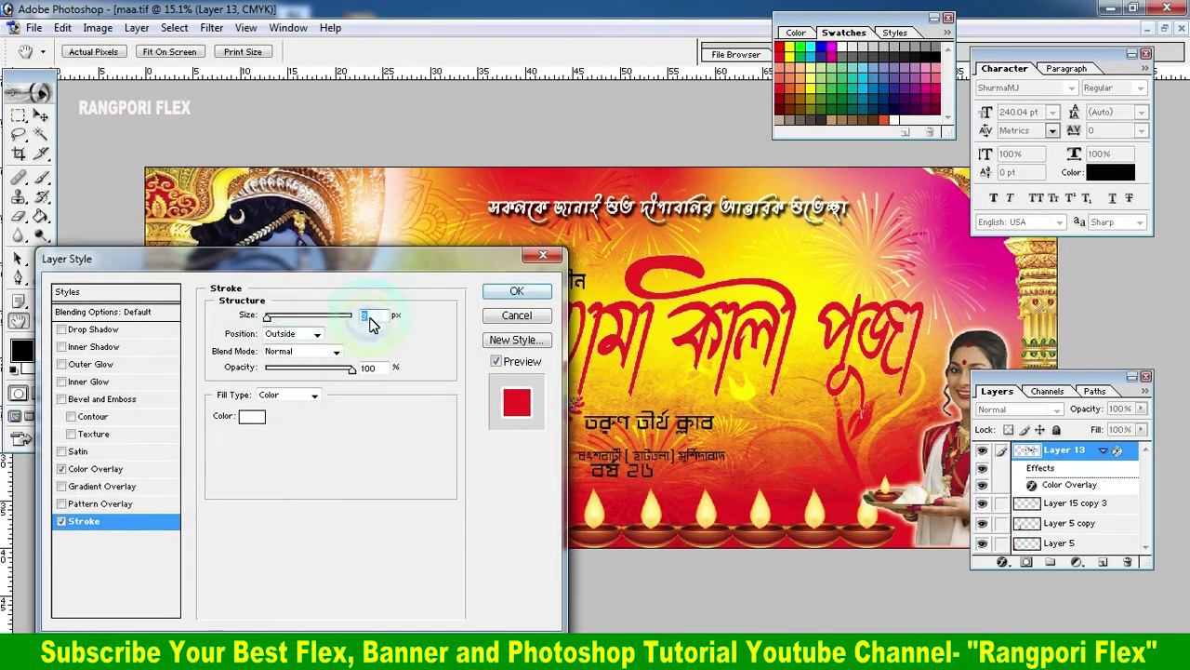
double_click(371, 317)
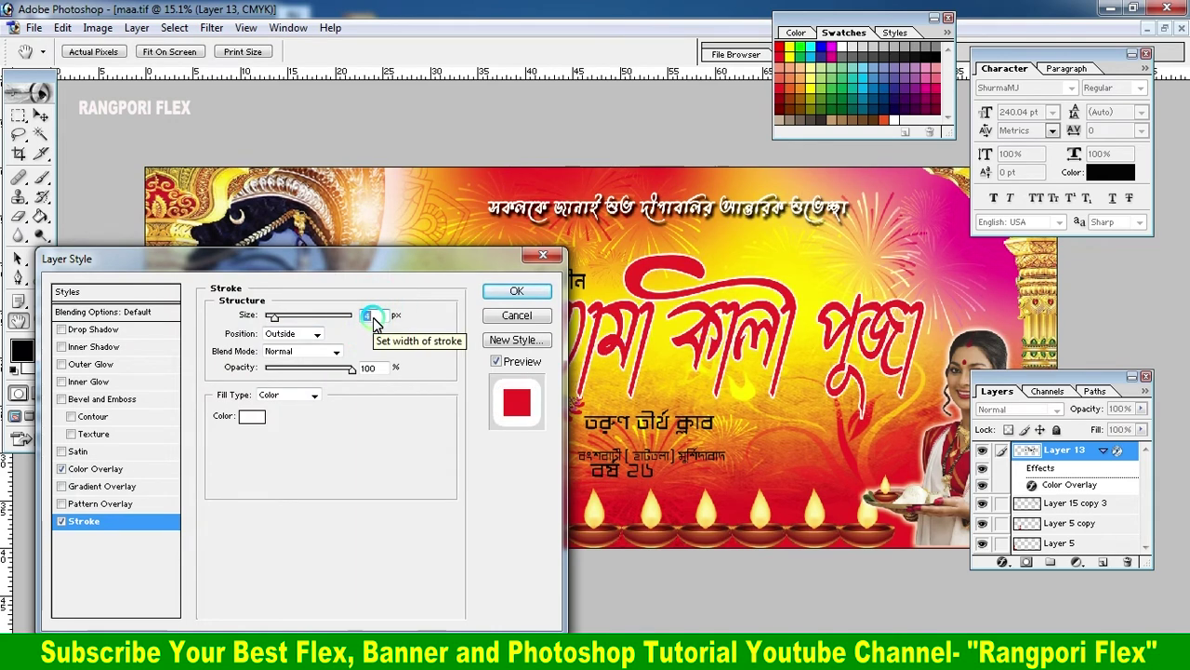
type("11")
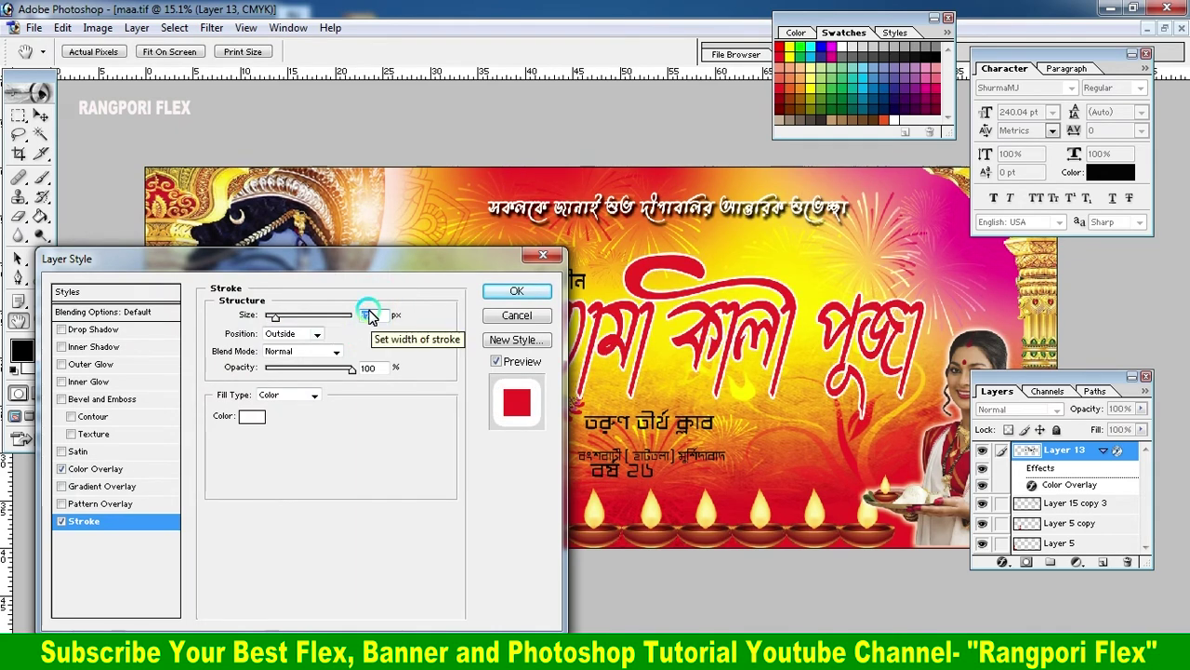
left_click(517, 291)
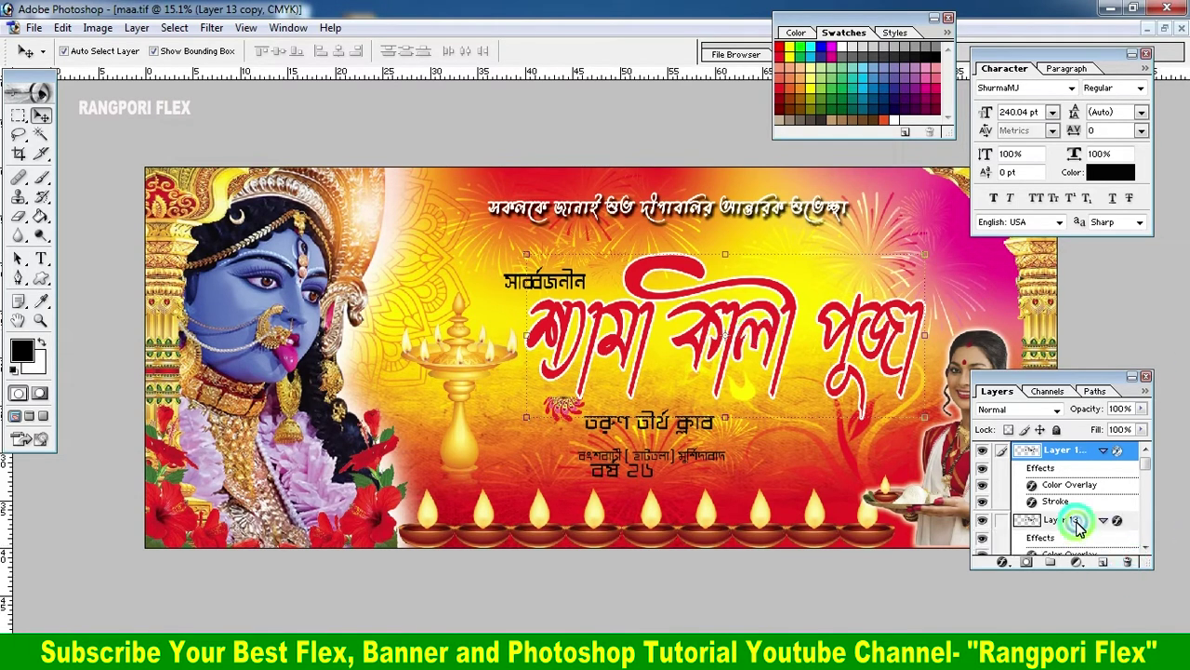
Change Layer 13's Color Overlay to black.
left_click(1078, 524)
left_click(1002, 564)
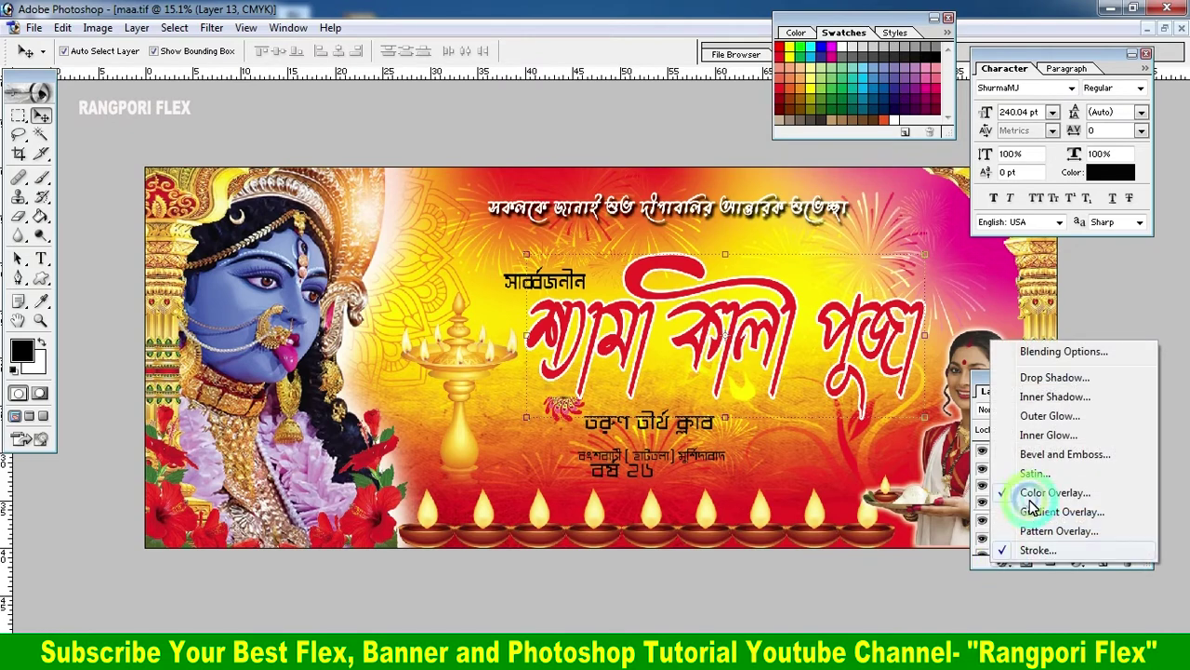
left_click(1018, 492)
left_click(375, 318)
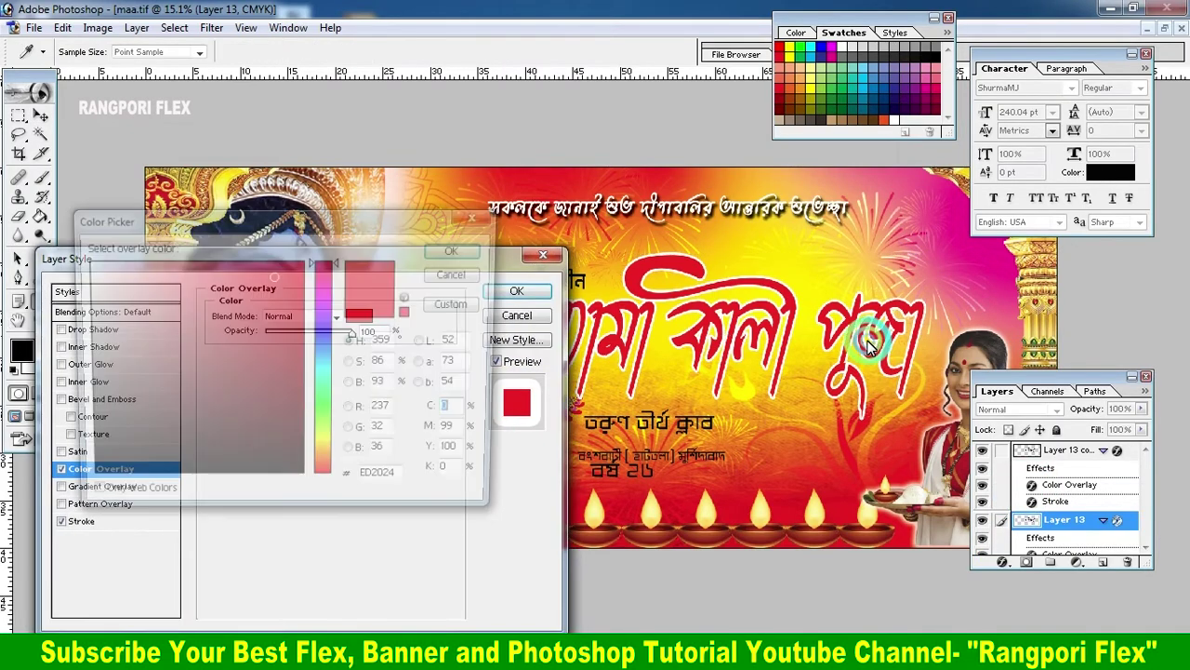
left_click(284, 469)
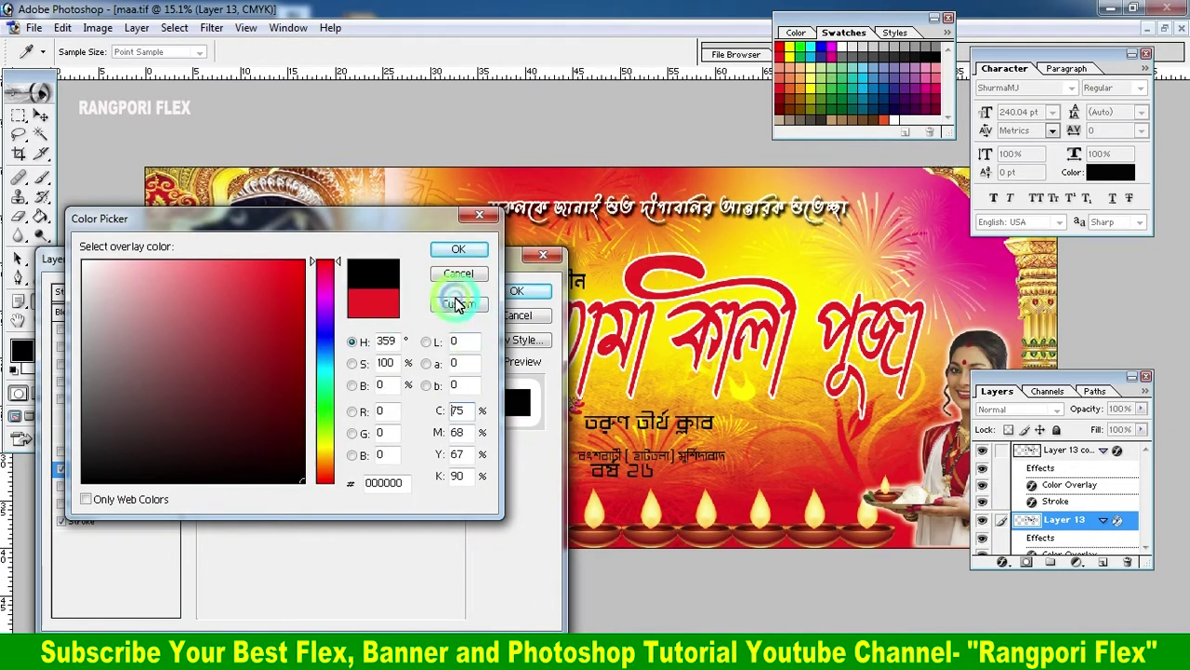
left_click(458, 249)
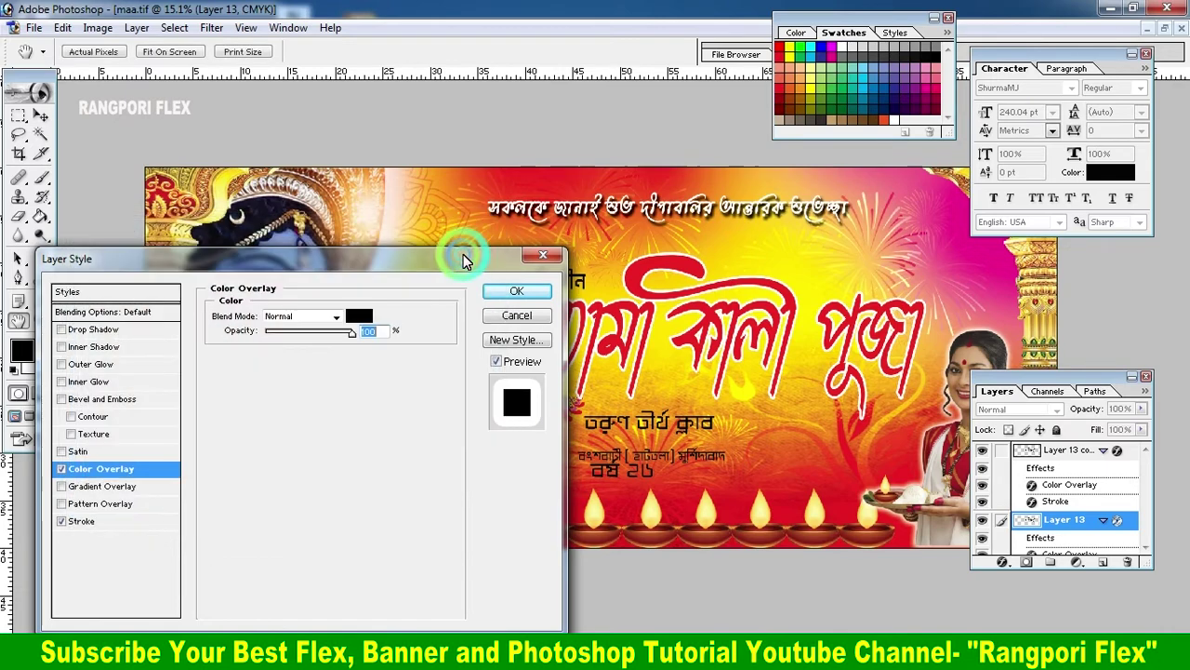
left_click(511, 293)
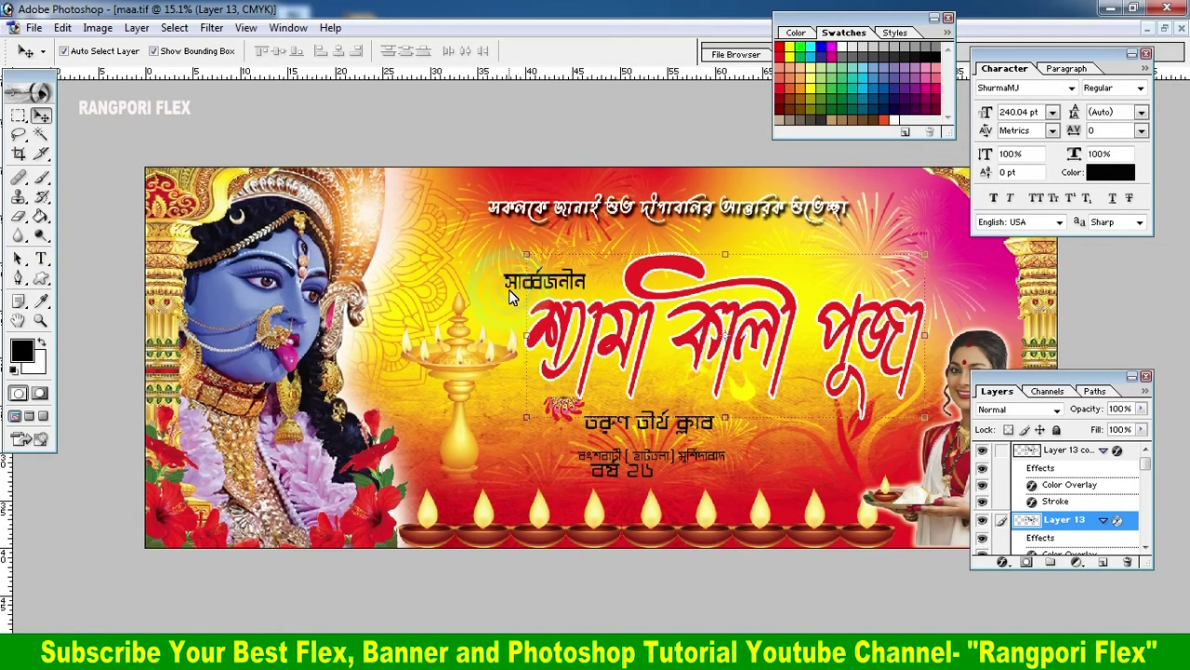
Offset the black title copy four steps down and right to form a hard shadow.
key("Down")
key("Right")
key("Down")
key("Right")
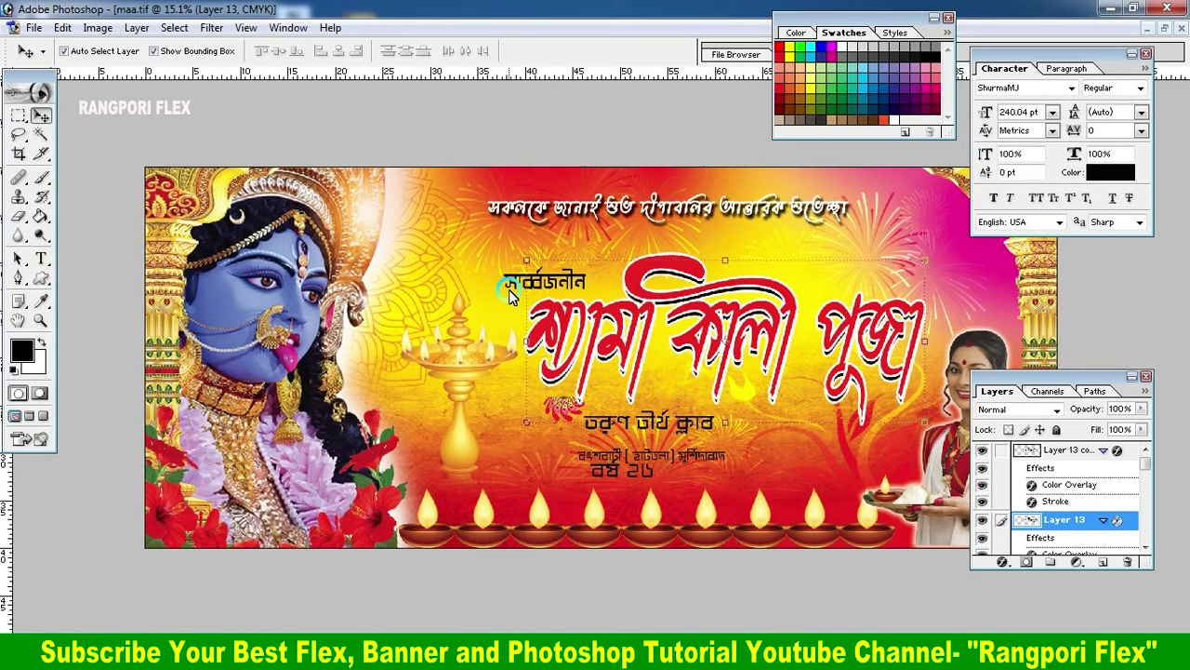
key("Down")
key("Right")
key("Down")
key("Right")
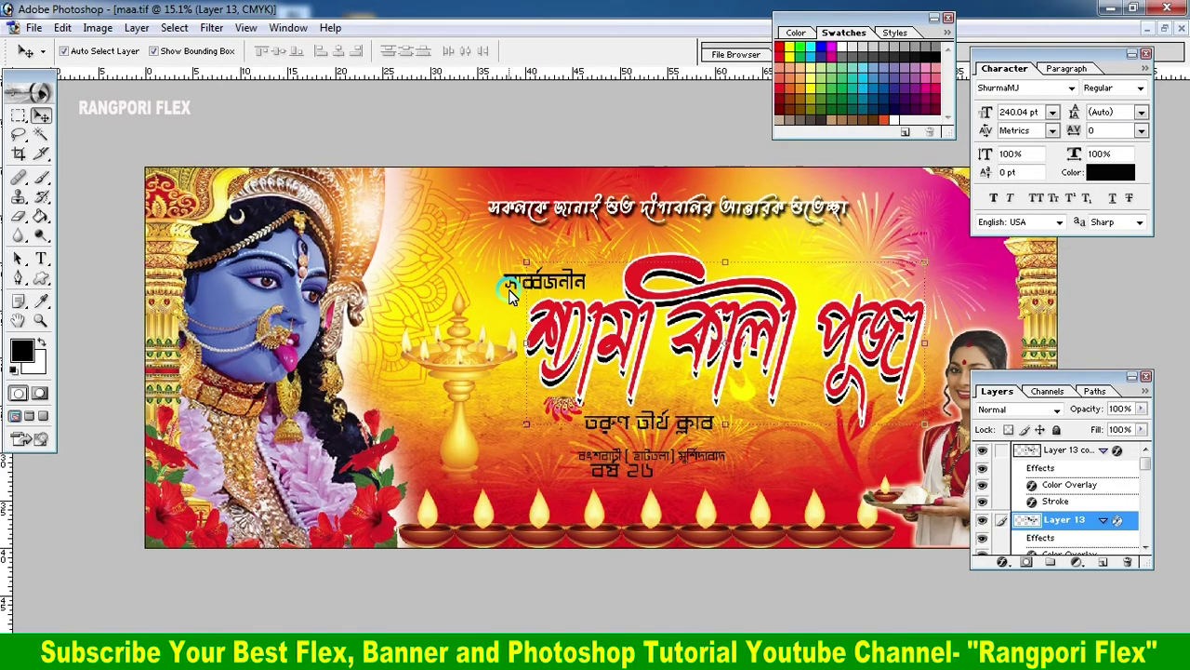
key("ctrl+plus")
key("ctrl+plus")
key("ctrl+plus")
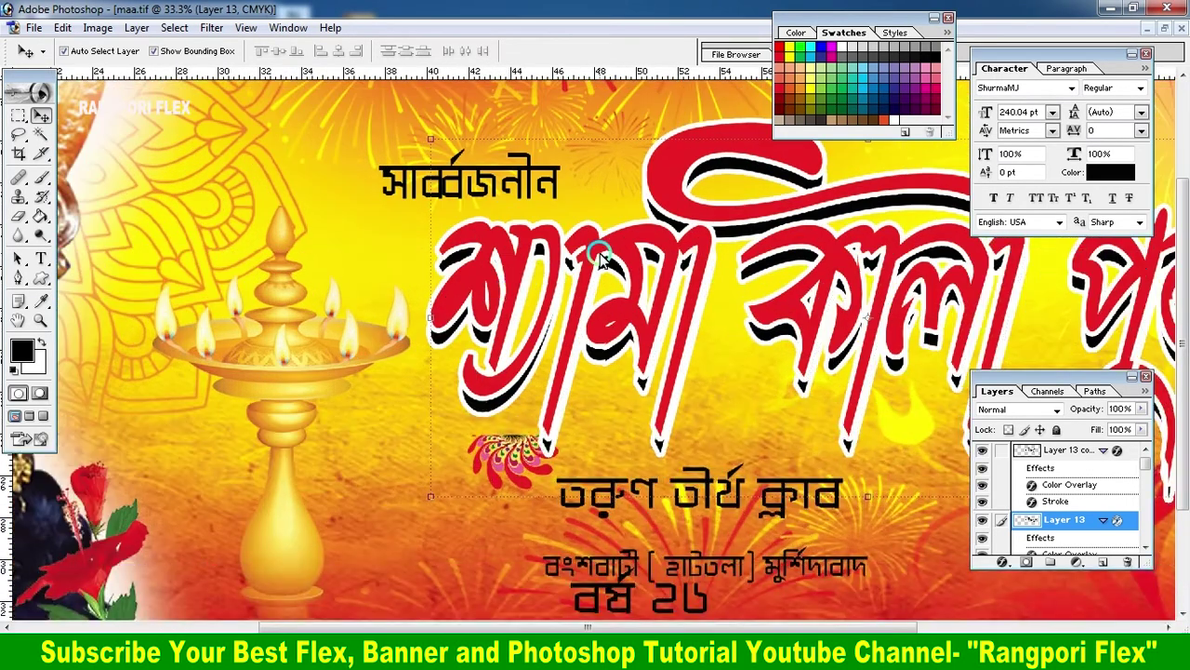
Turn off the Stroke effect on the shadow title layer.
left_click(1003, 561)
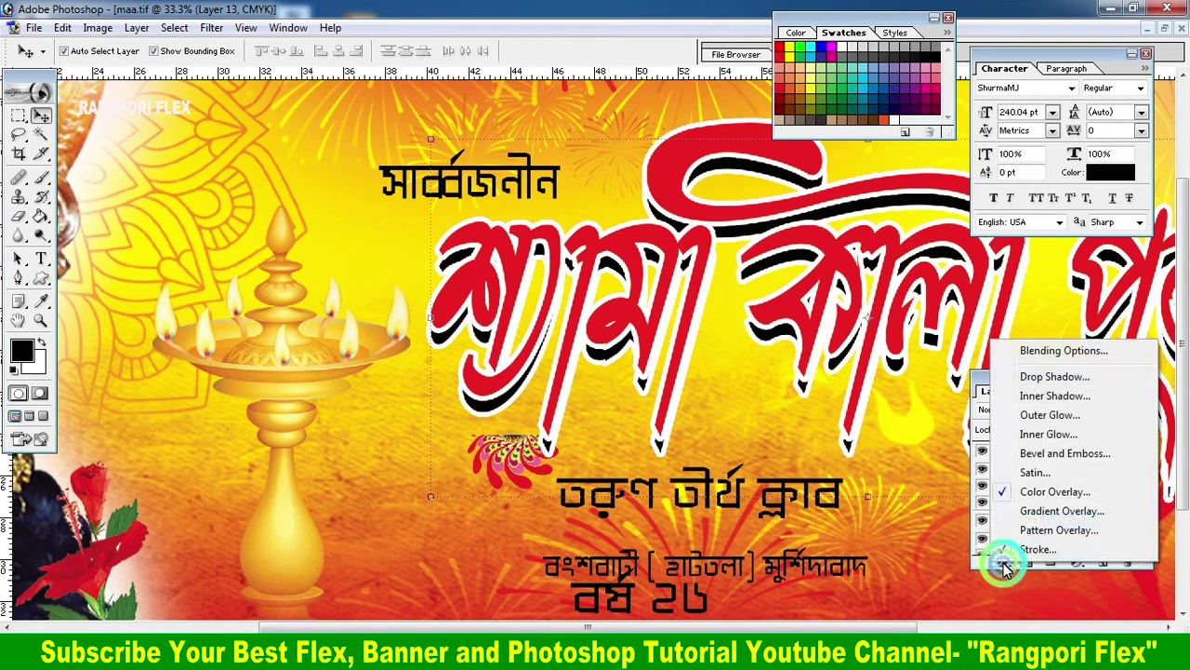
left_click(1018, 550)
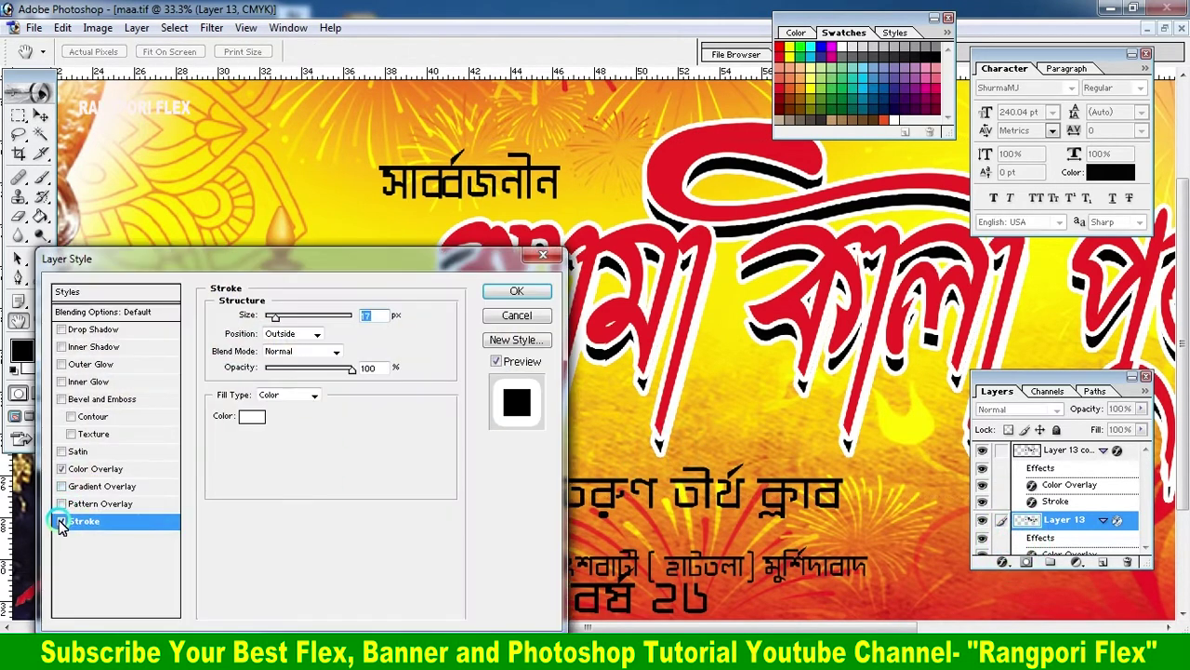
left_click(59, 522)
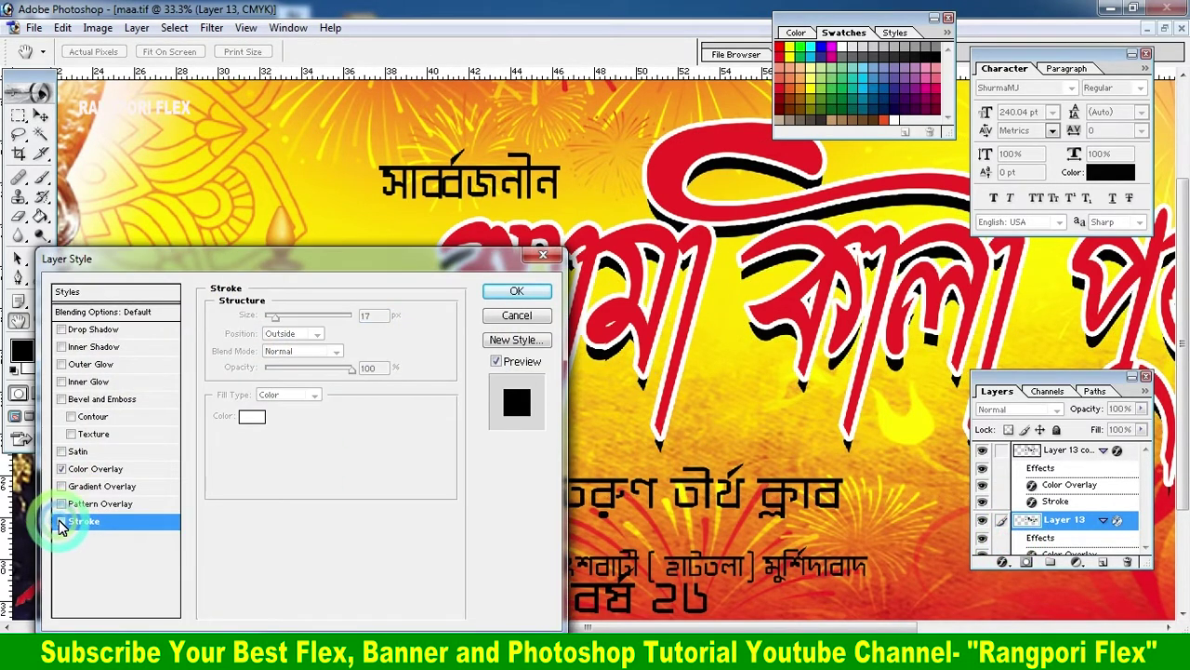
left_click(509, 294)
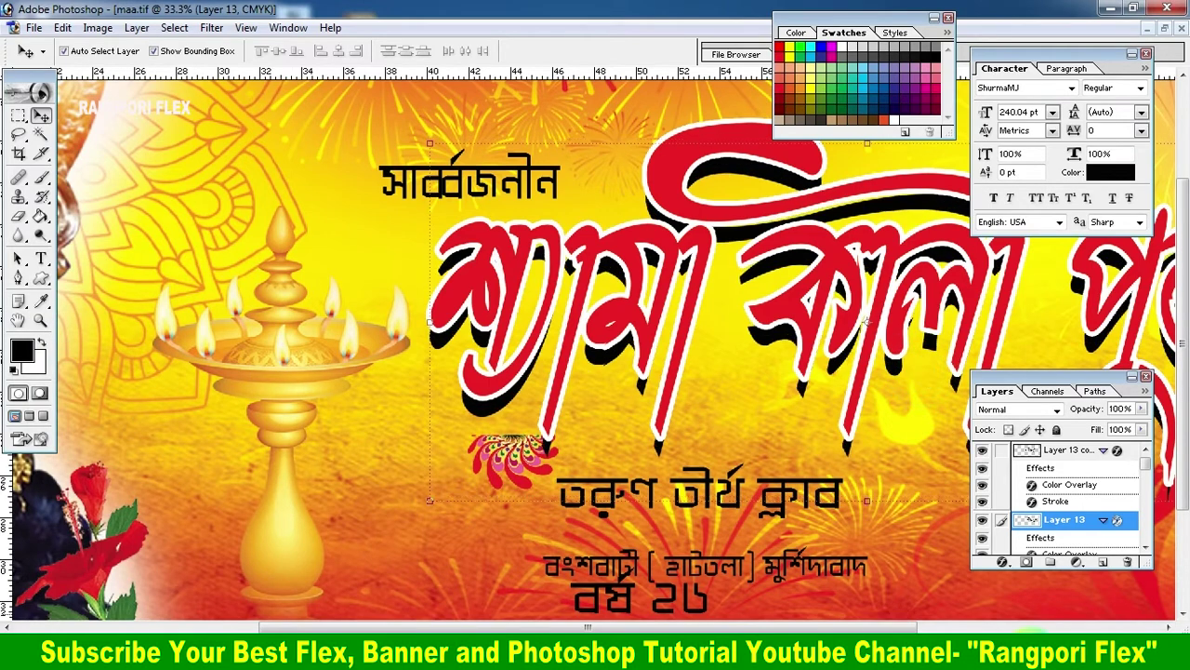
Replace the overlay with a cyan-blue-green Gradient Overlay, blue stop at 45%, green at 86%.
left_click(1003, 561)
left_click(300, 321)
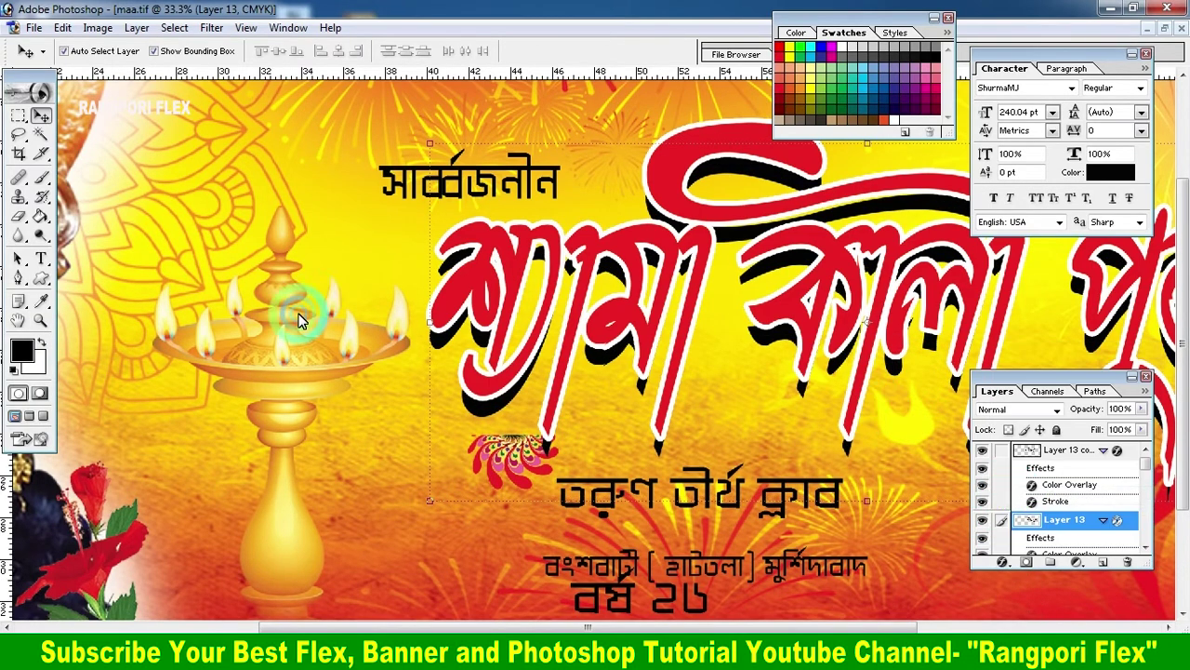
left_click(61, 469)
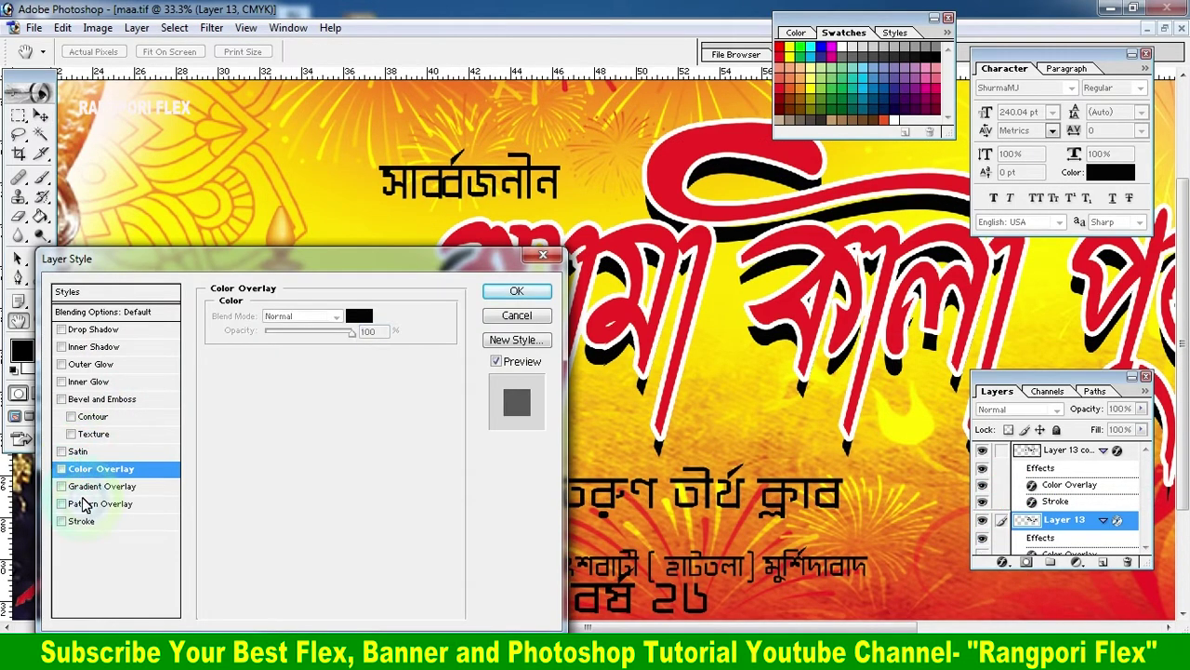
left_click(62, 485)
left_click_drag(352, 281, 269, 286)
left_click(233, 356)
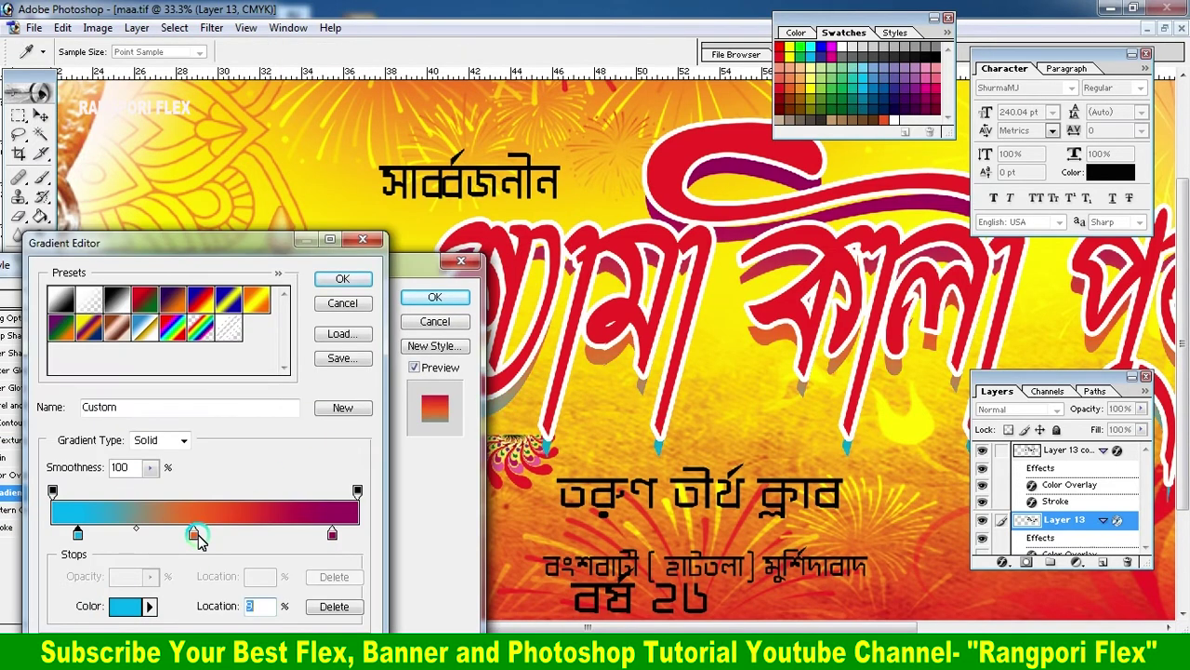
left_click_drag(357, 533, 311, 534)
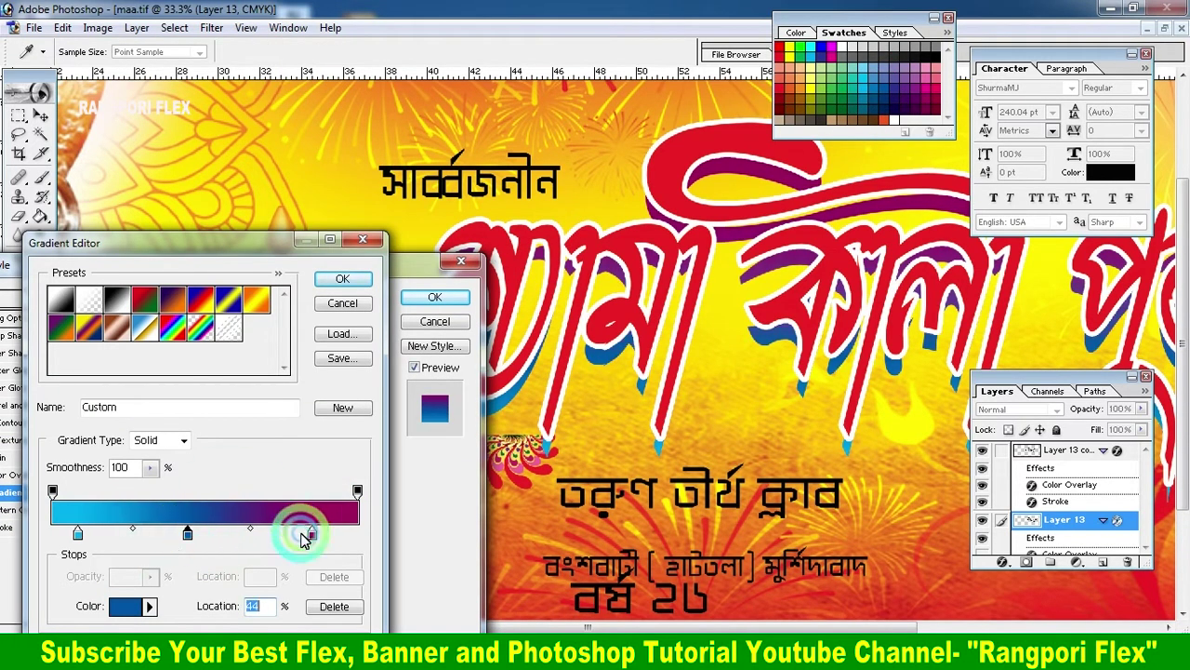
left_click_drag(212, 533, 224, 533)
left_click_drag(311, 533, 309, 533)
left_click(828, 93)
left_click_drag(223, 533, 190, 533)
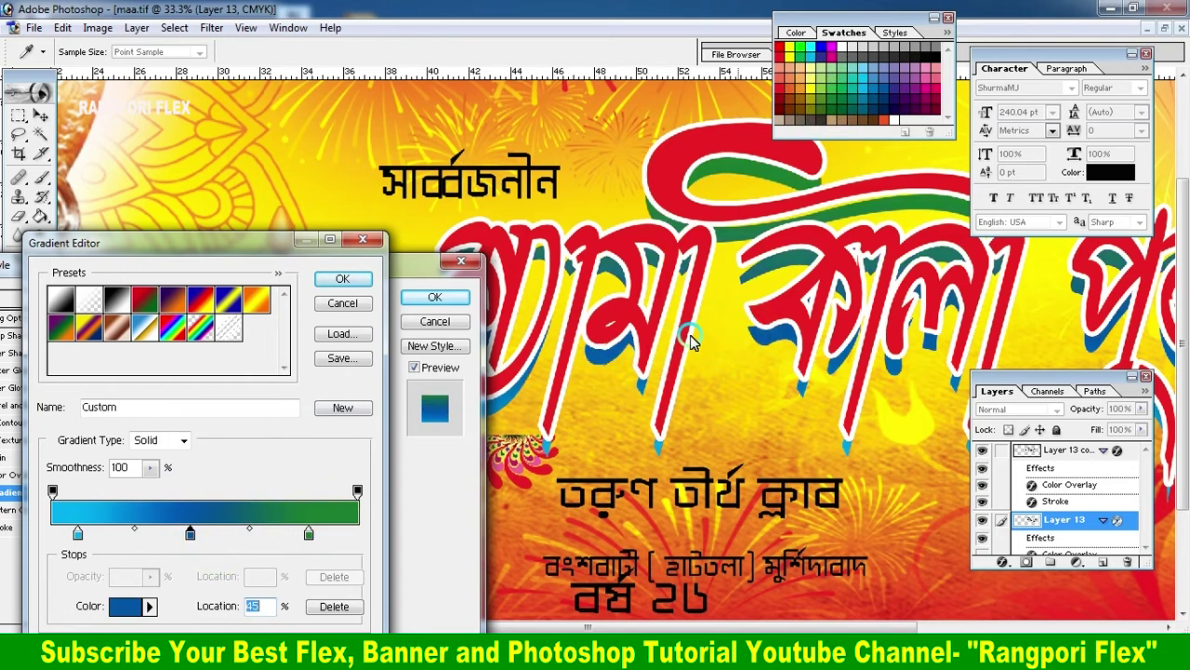
left_click(342, 278)
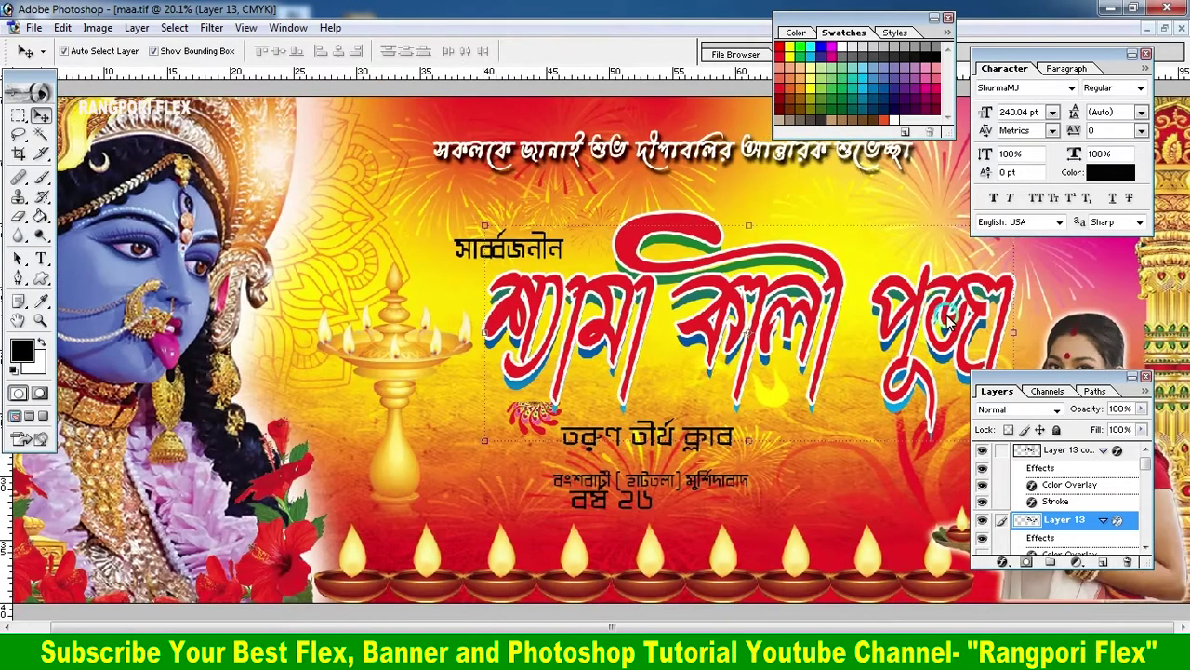
Add a Drop Shadow to the title, first trying distance 10 and red.
left_click(1007, 562)
left_click(1048, 373)
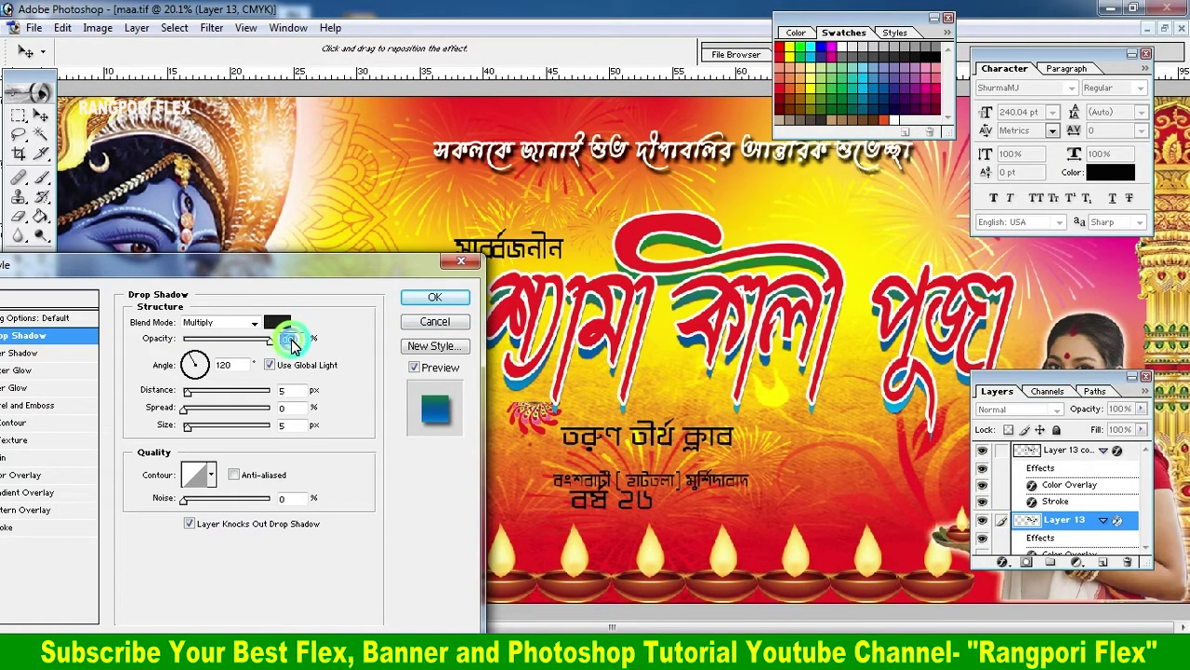
left_click(288, 391)
type("10")
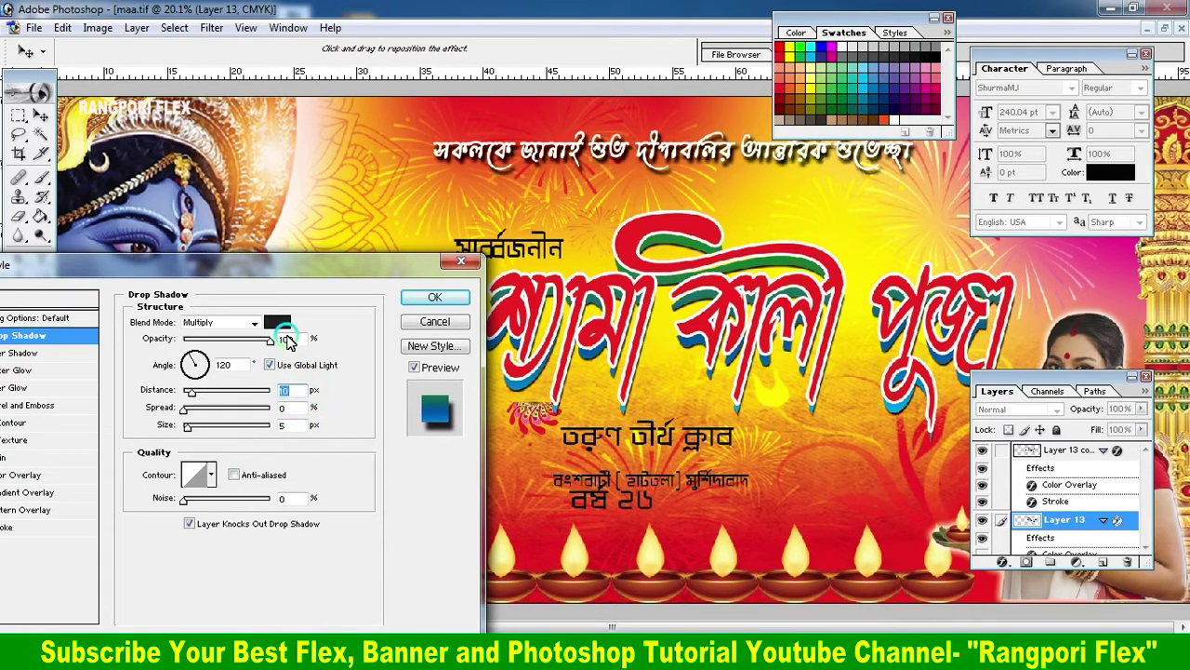
left_click(279, 322)
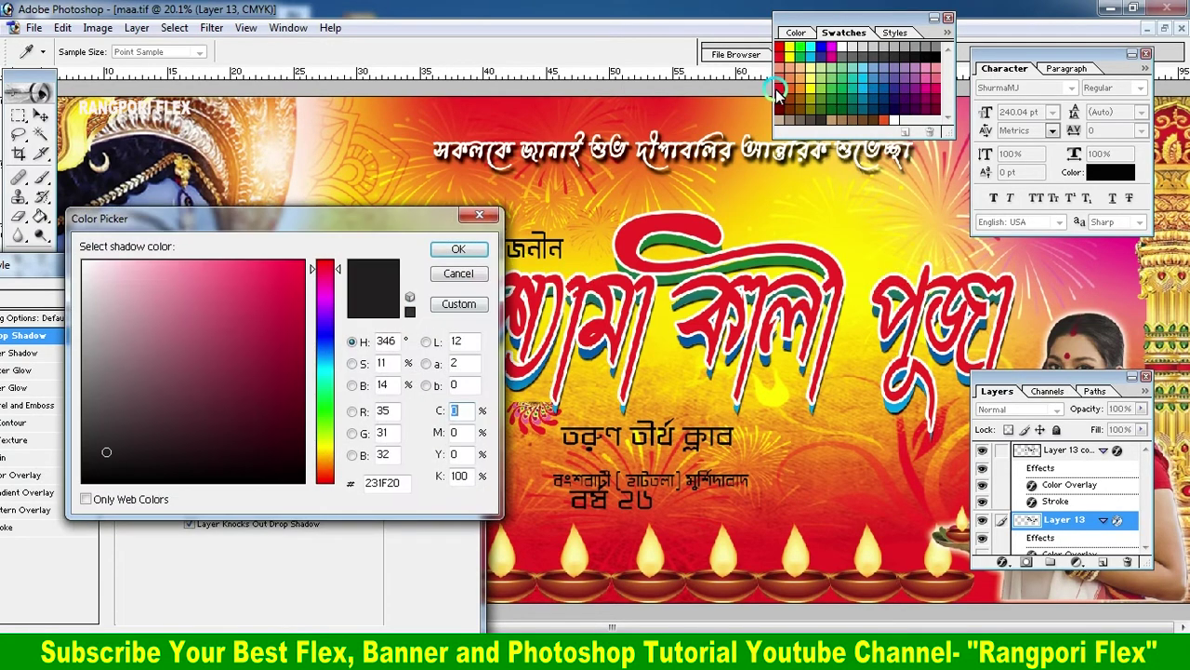
left_click(776, 89)
left_click(460, 251)
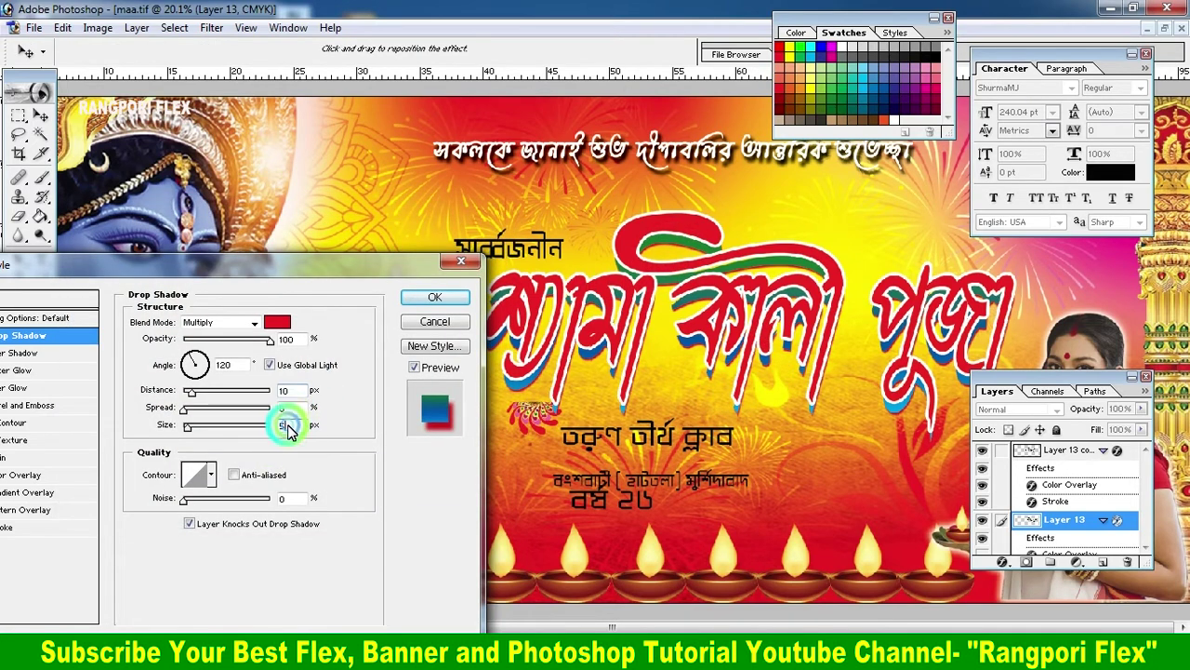
Finish the drop shadow in orange with distance 20, spread 7 and size 28.
type("20")
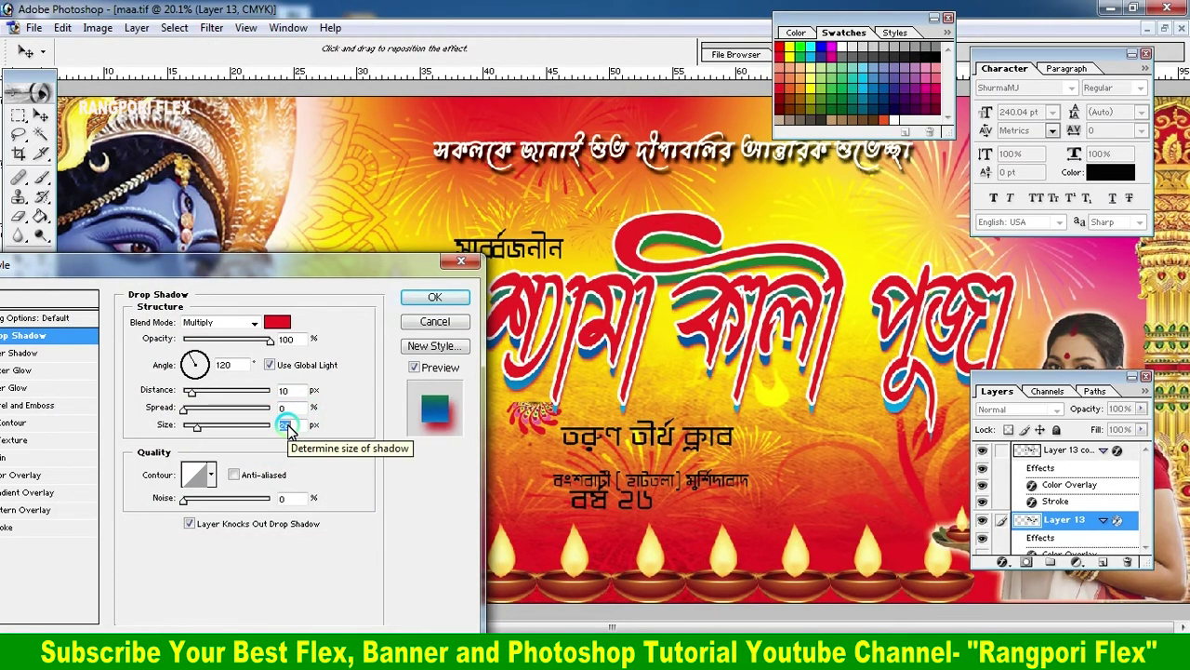
left_click(284, 407)
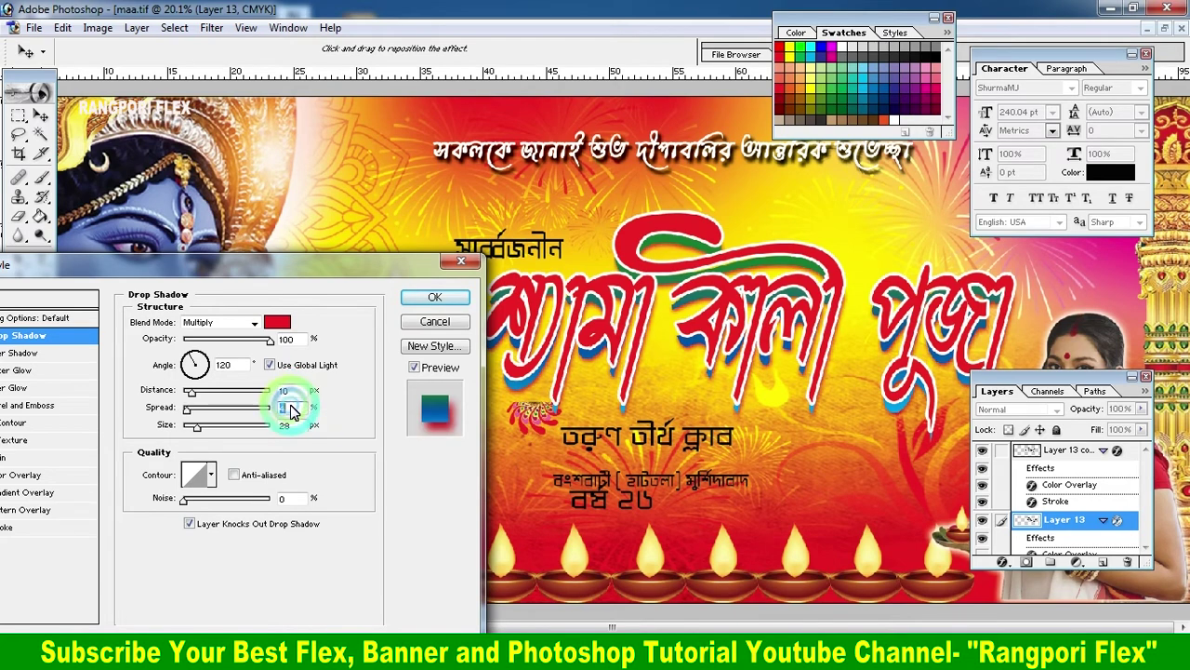
type("7")
left_click(280, 325)
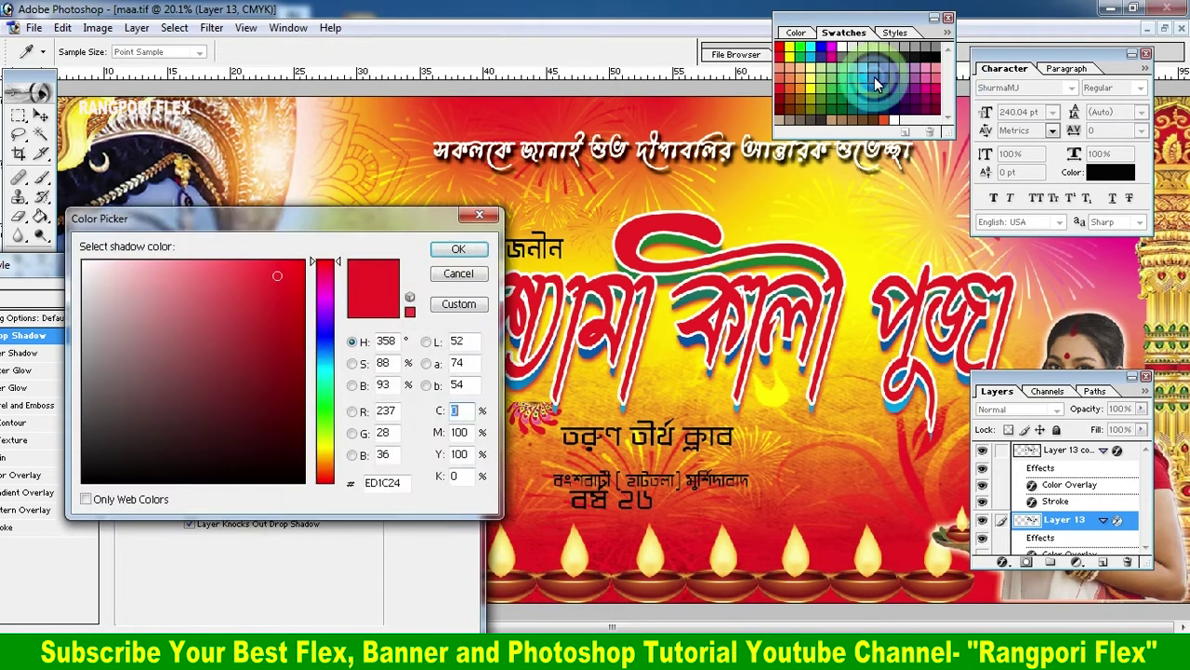
left_click(786, 90)
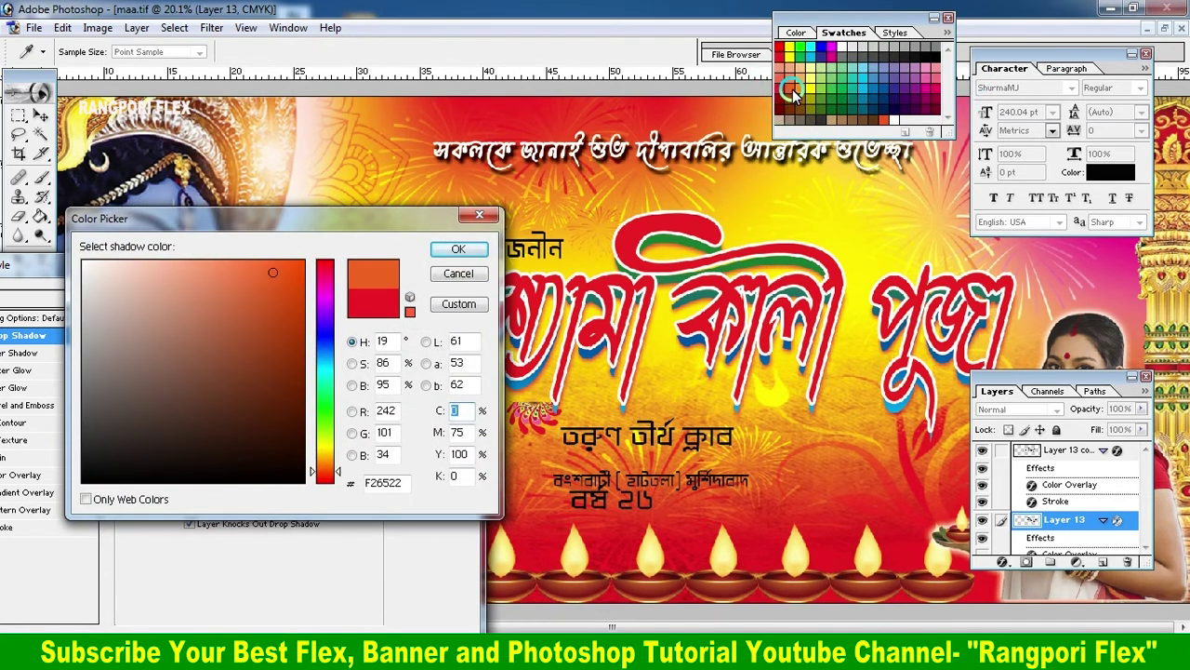
left_click(461, 251)
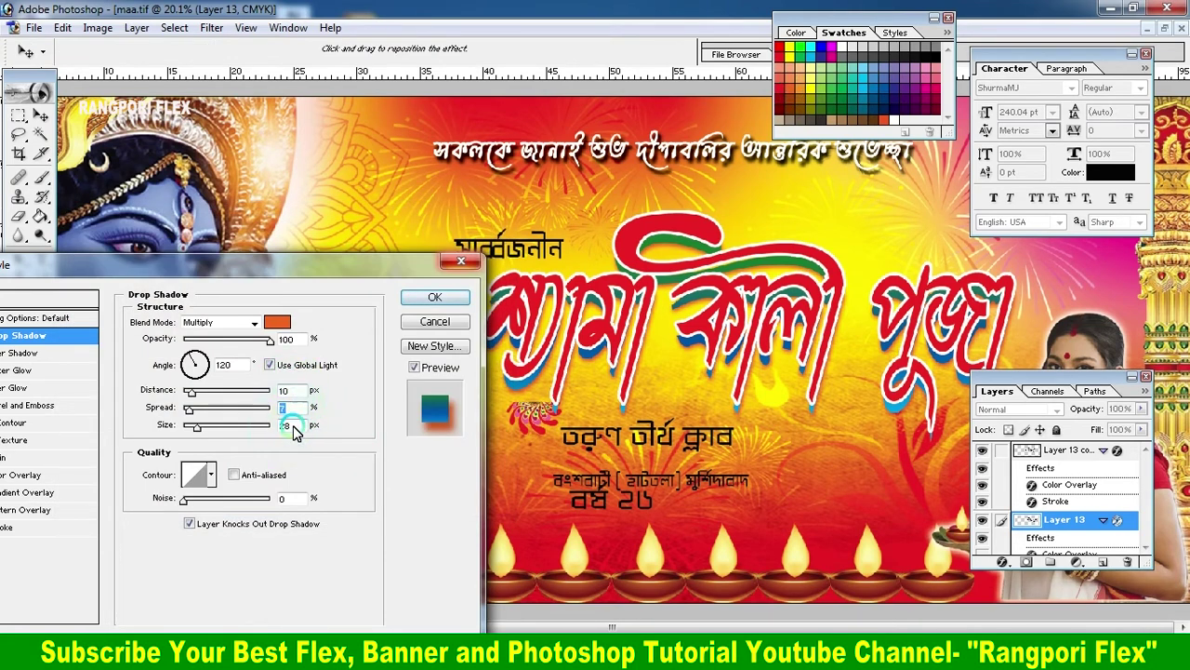
type("20")
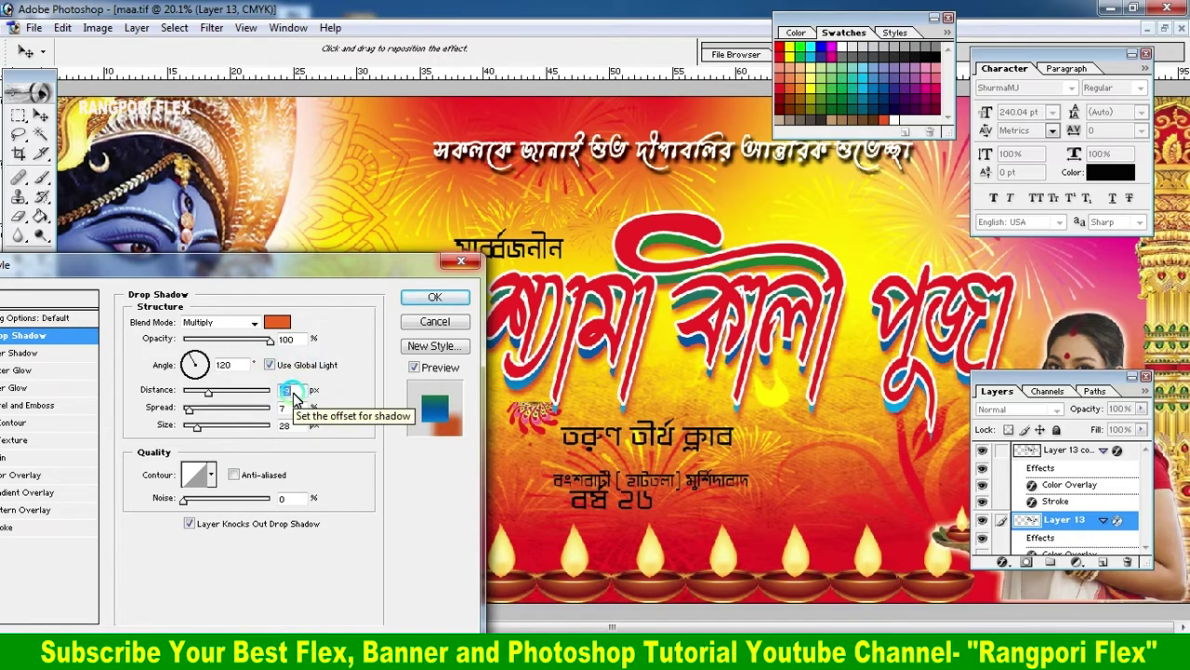
left_click(436, 299)
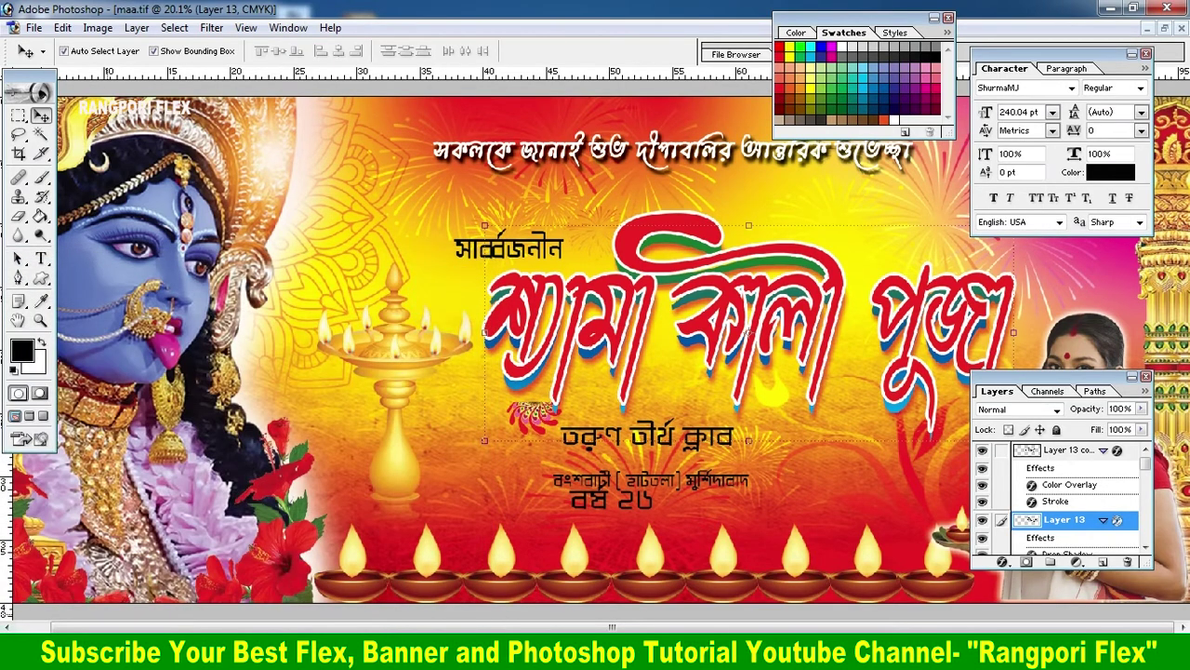
key("ctrl+minus")
key("ctrl+minus")
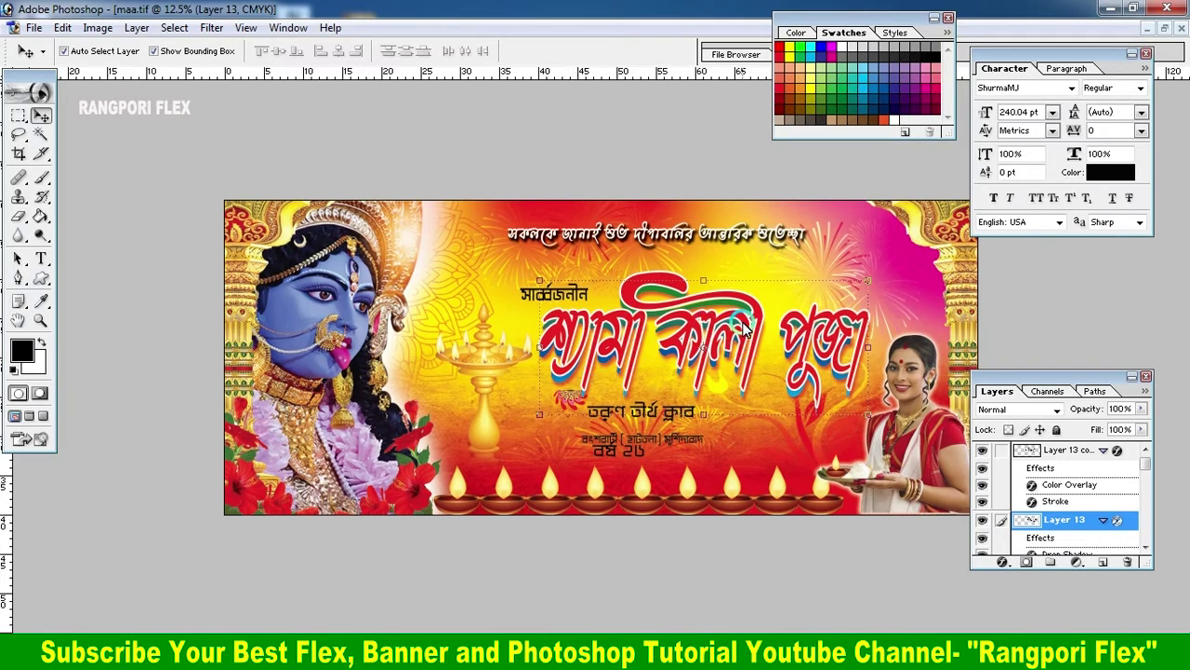
Link the title copy to the title, squash it slightly, shift it up-left and widen it.
left_click(1001, 451)
key("ctrl+t")
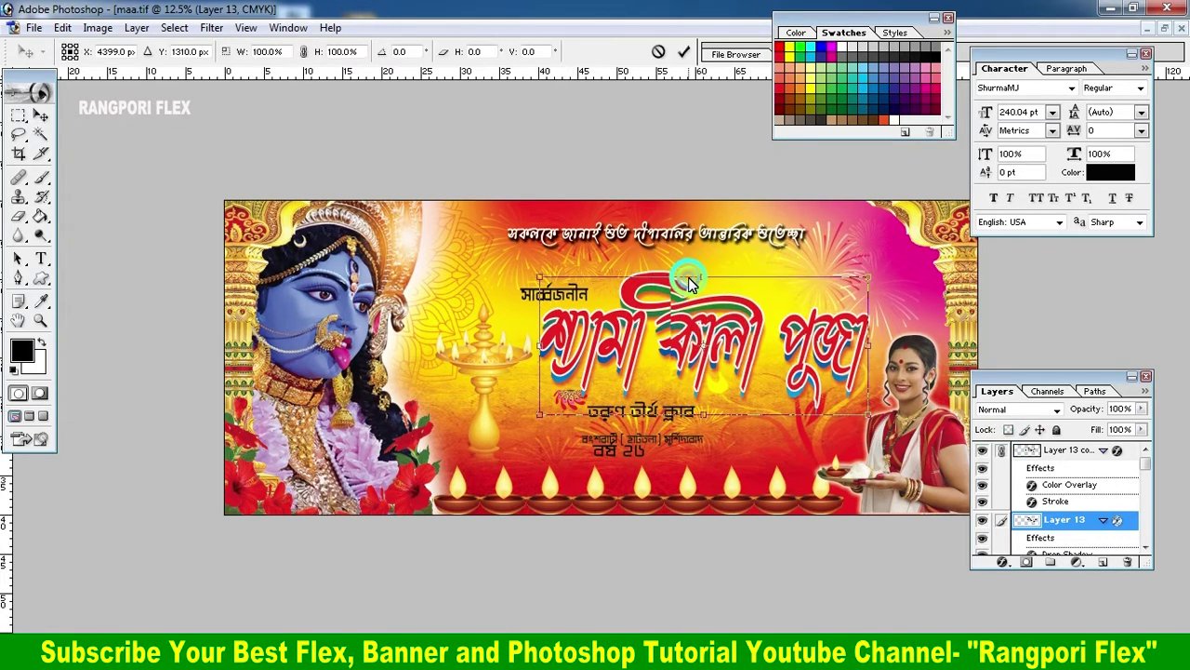
left_click_drag(703, 272, 704, 289)
left_click(689, 48)
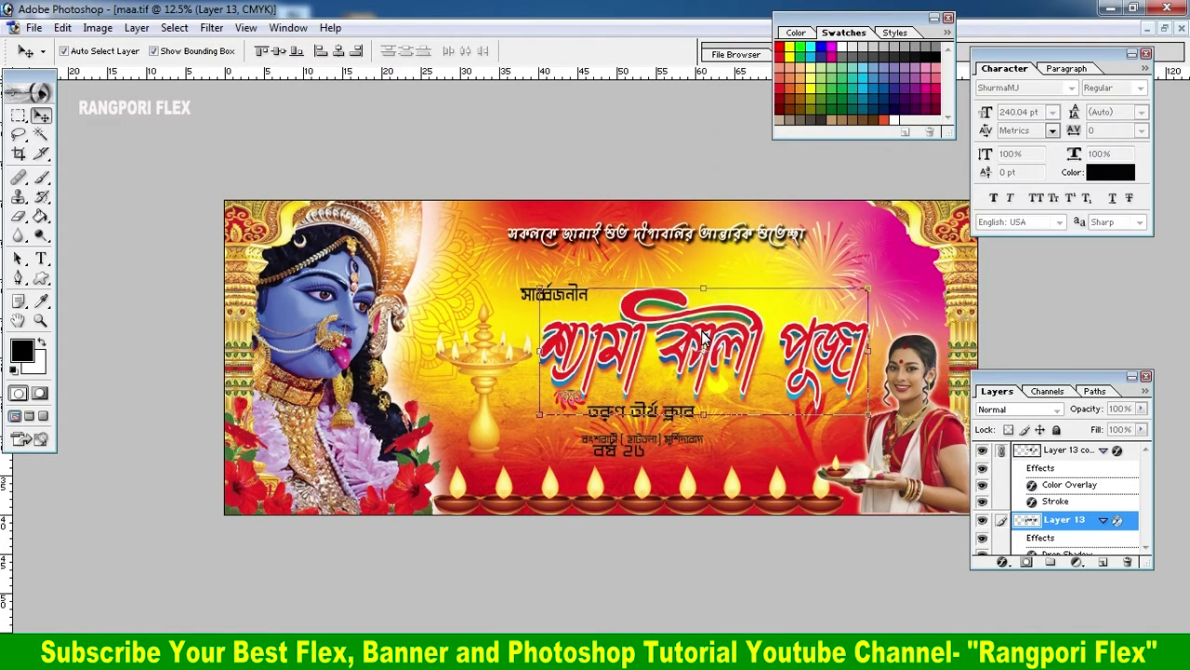
left_click_drag(704, 340, 692, 328)
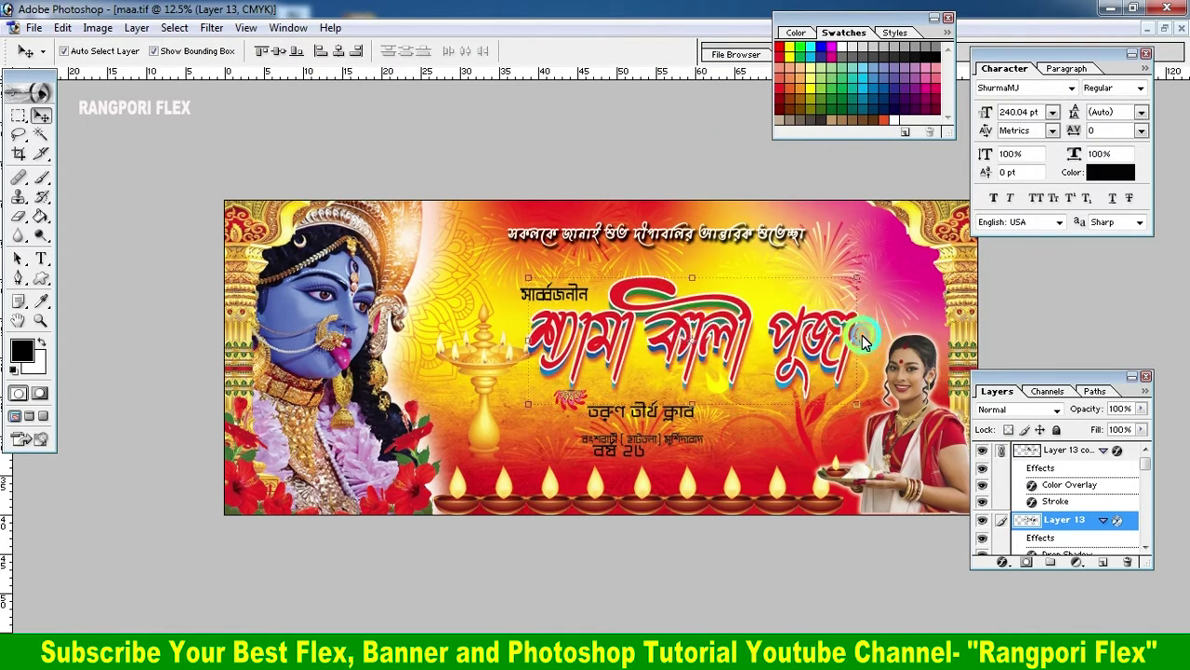
left_click_drag(856, 340, 881, 340)
left_click(689, 48)
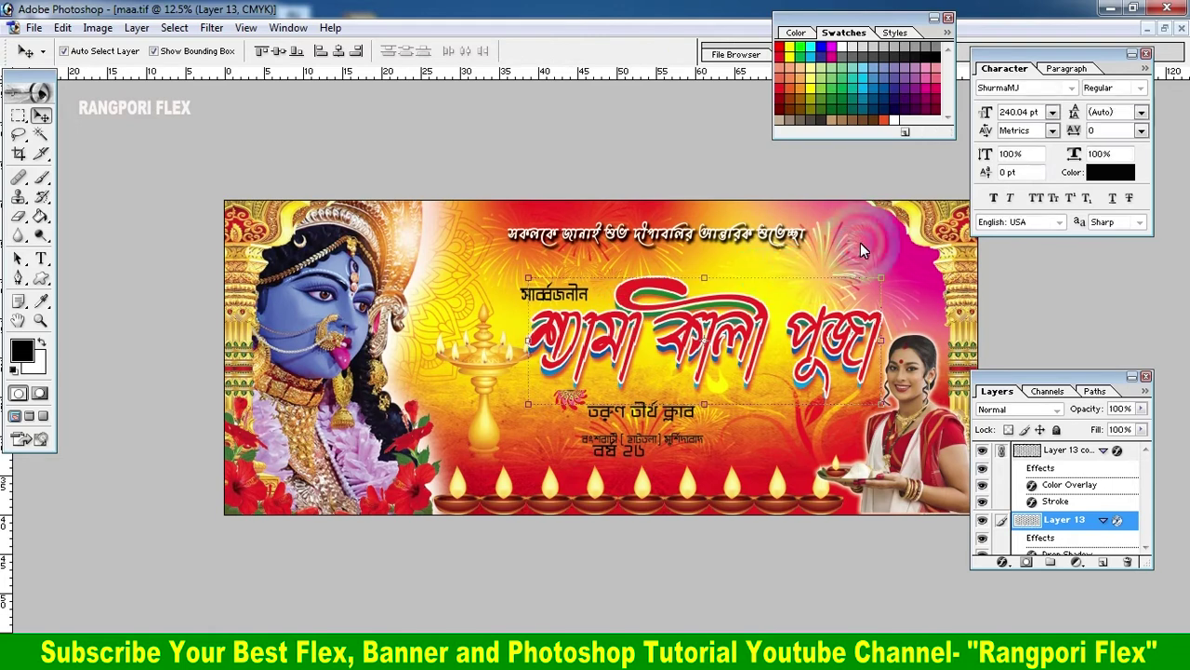
Move সার্বজনীন above the title's right end and bring it up the layer stack.
left_click(565, 279)
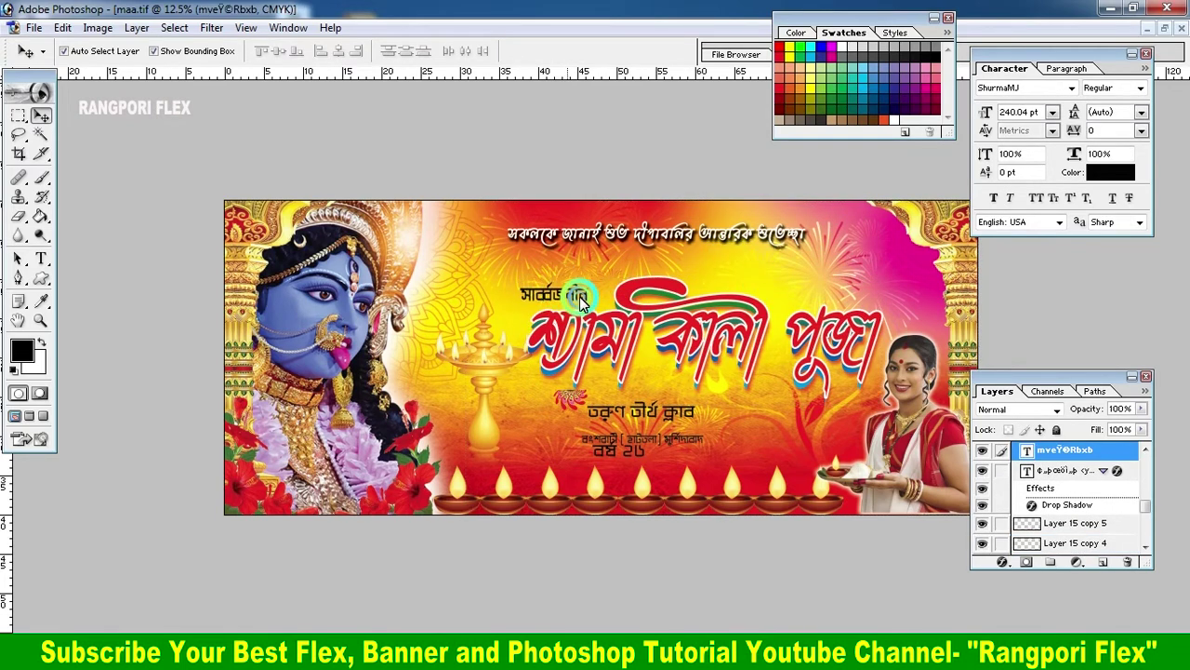
left_click_drag(566, 294, 765, 275)
left_click(674, 317)
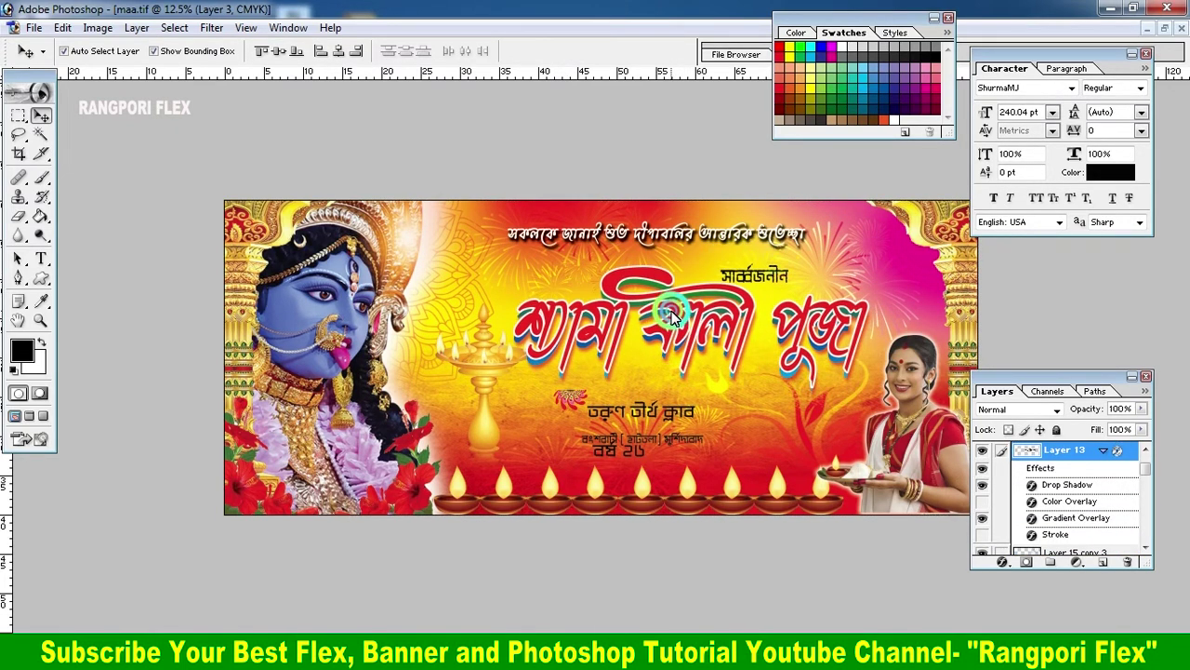
left_click(744, 277)
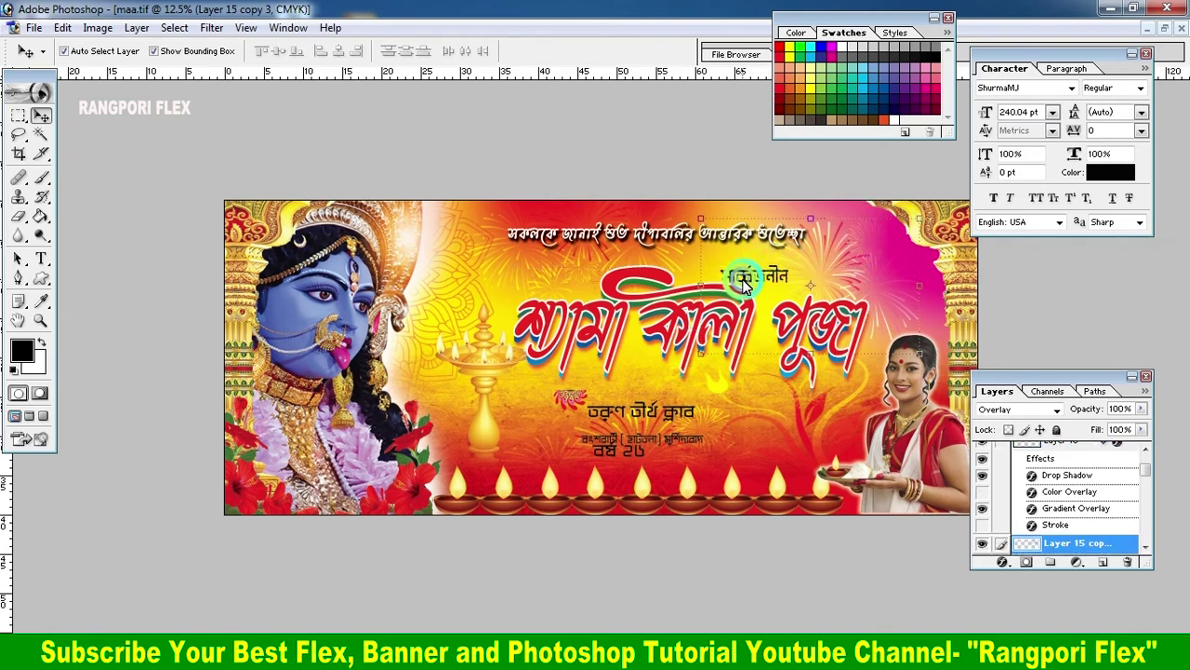
left_click(754, 277)
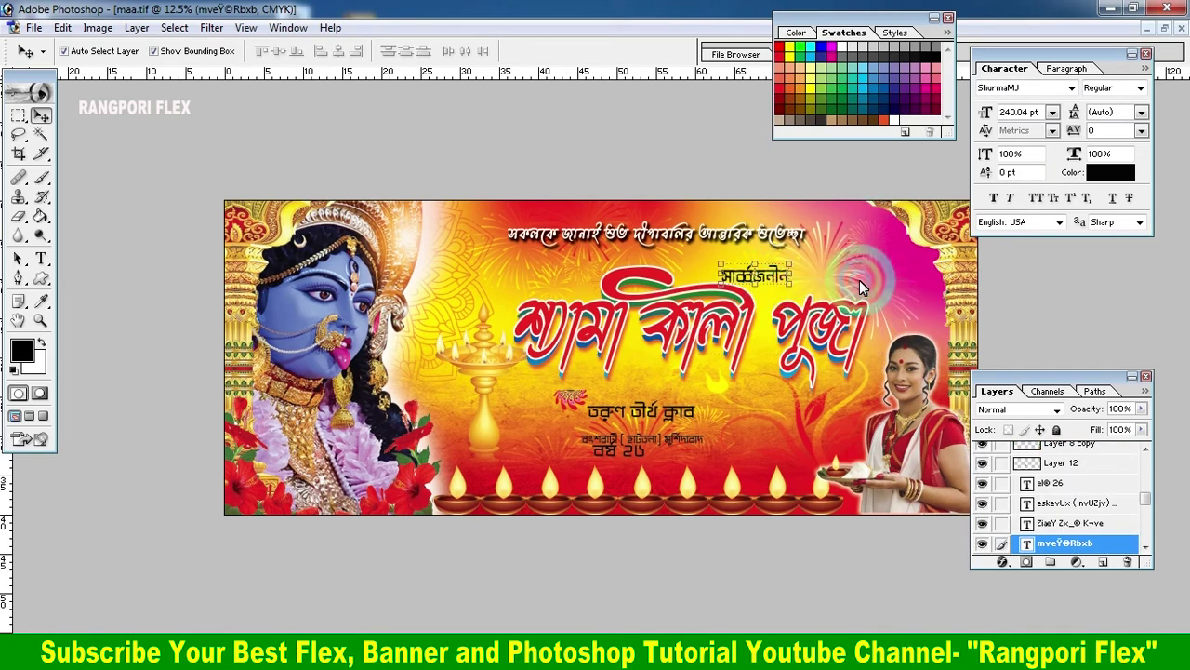
key("ctrl+bracketright")
key("ctrl+bracketright")
key("ctrl+bracketright")
key("ctrl+bracketright")
key("ctrl+bracketright")
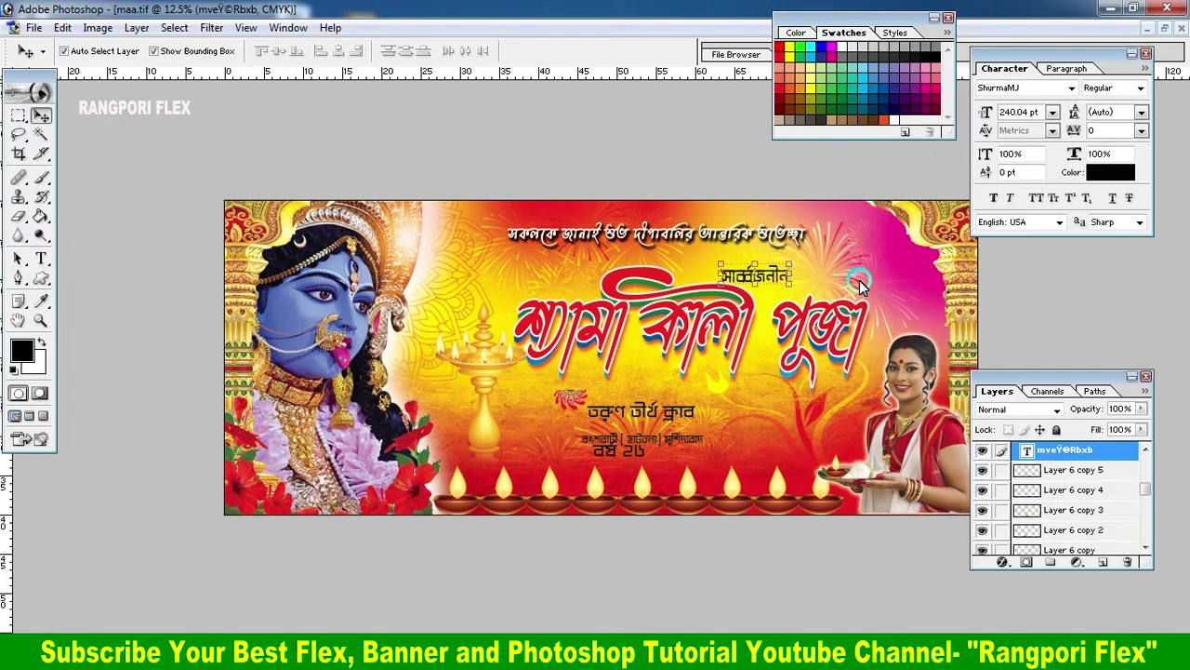
key("ctrl+bracketright")
key("ctrl+bracketright")
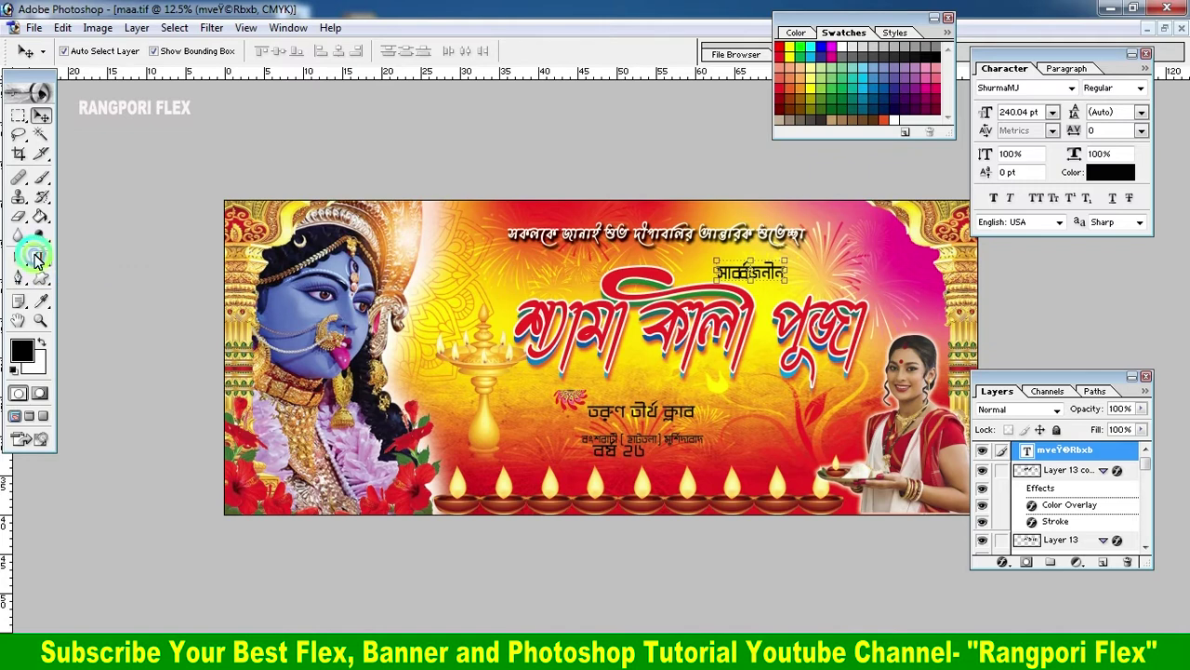
Change the সার্বজনীন text's font to Solpic Ansi.
left_click(37, 258)
double_click(769, 279)
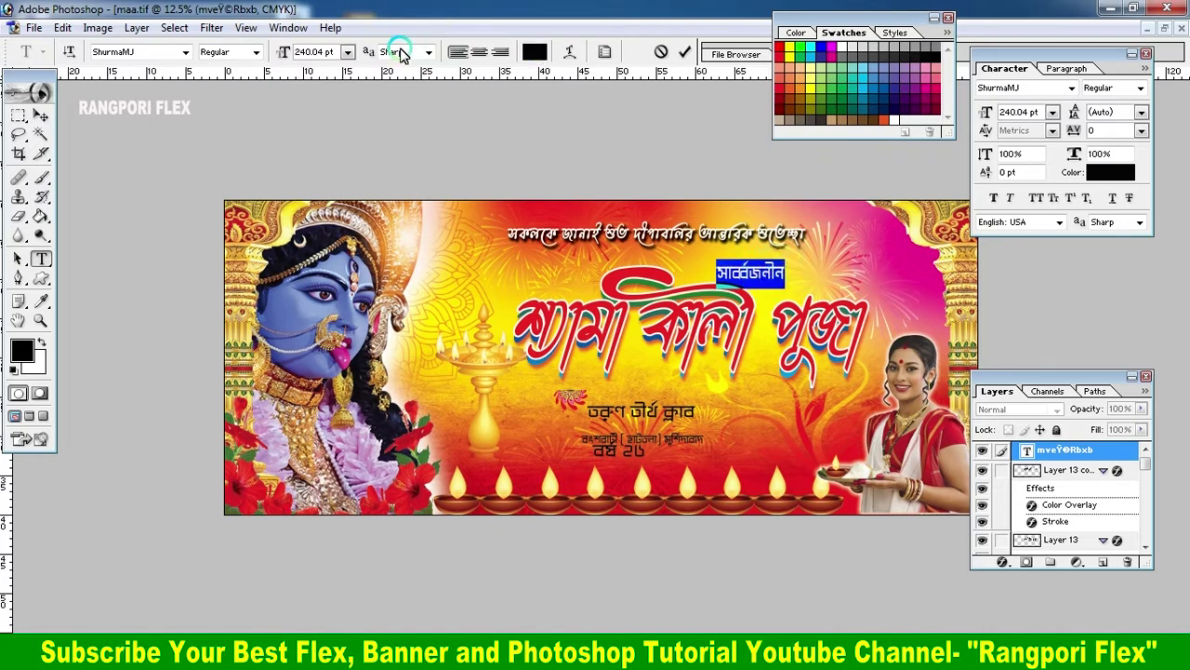
left_click(147, 52)
key("Down")
key("Down")
key("Down")
key("Down")
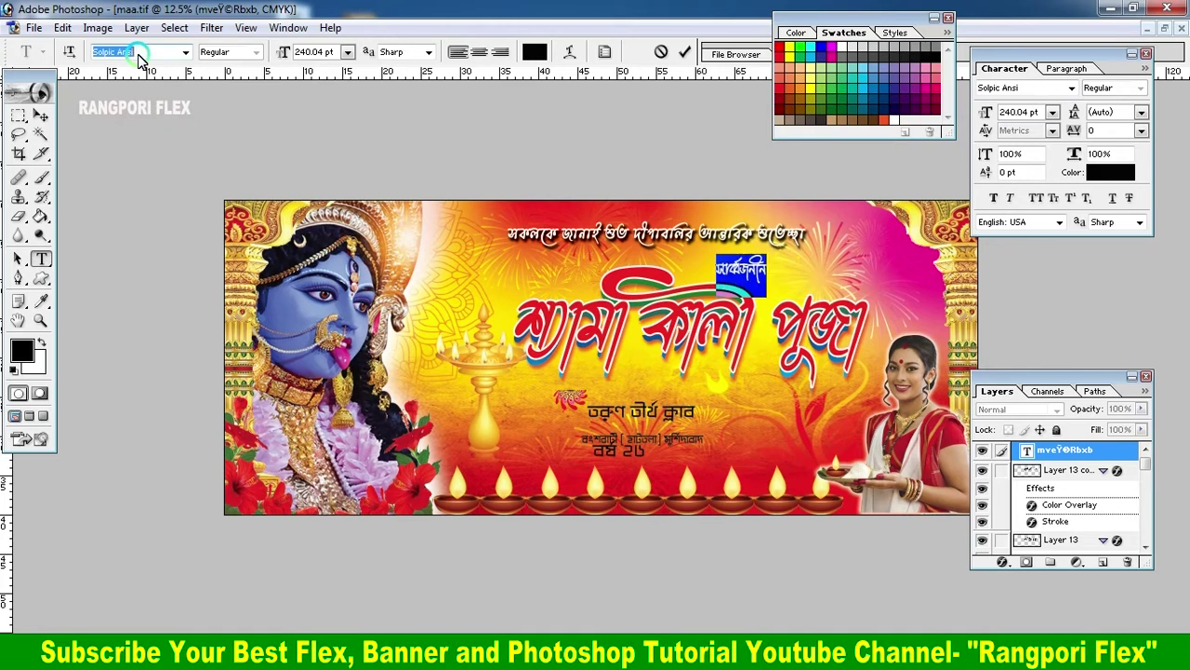
left_click(684, 54)
left_click(40, 114)
Stretch সার্বজনীন wider and nudge it slightly left.
key("ctrl+t")
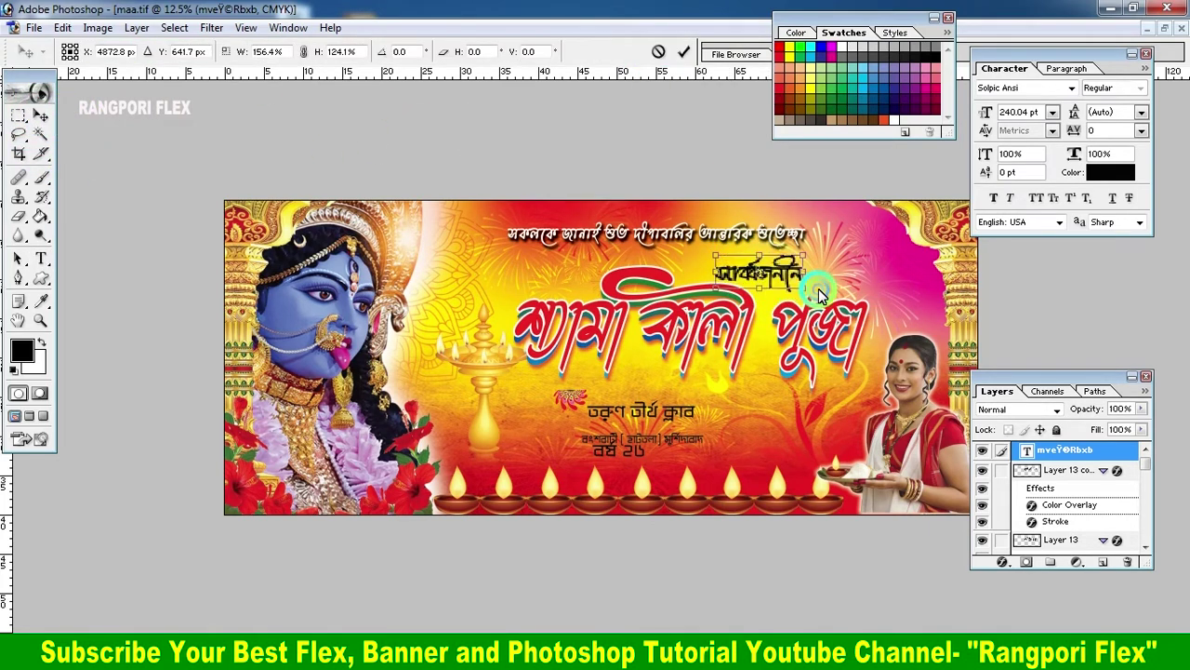
left_click_drag(821, 295, 842, 290)
left_click(684, 52)
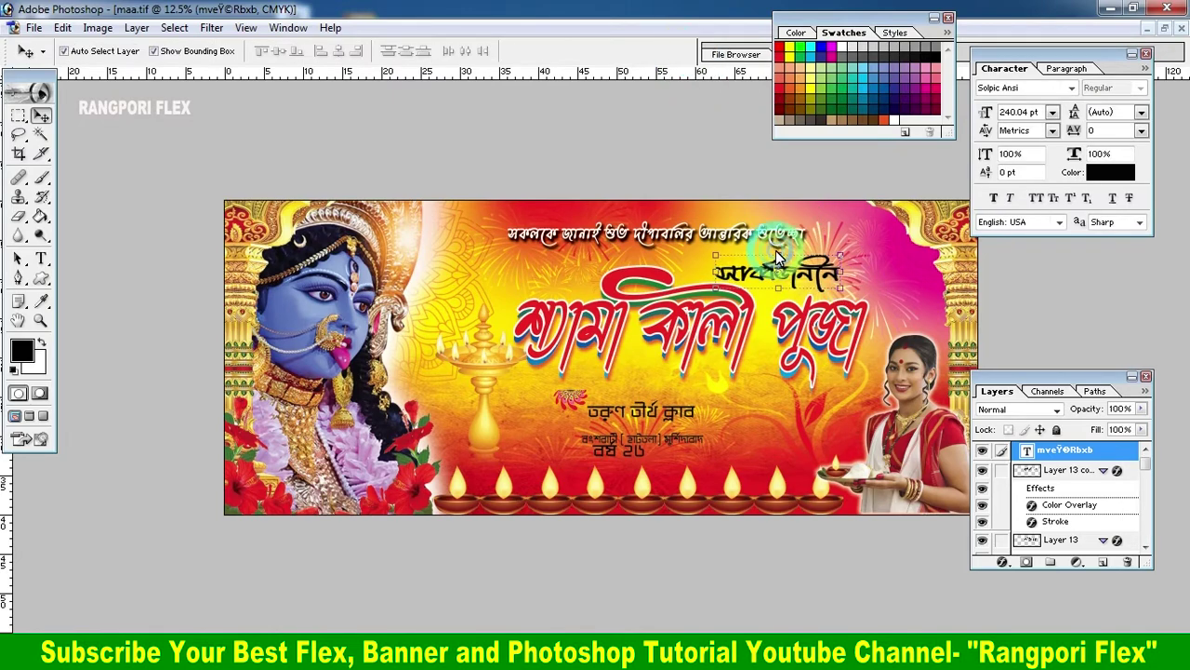
left_click_drag(778, 258, 758, 272)
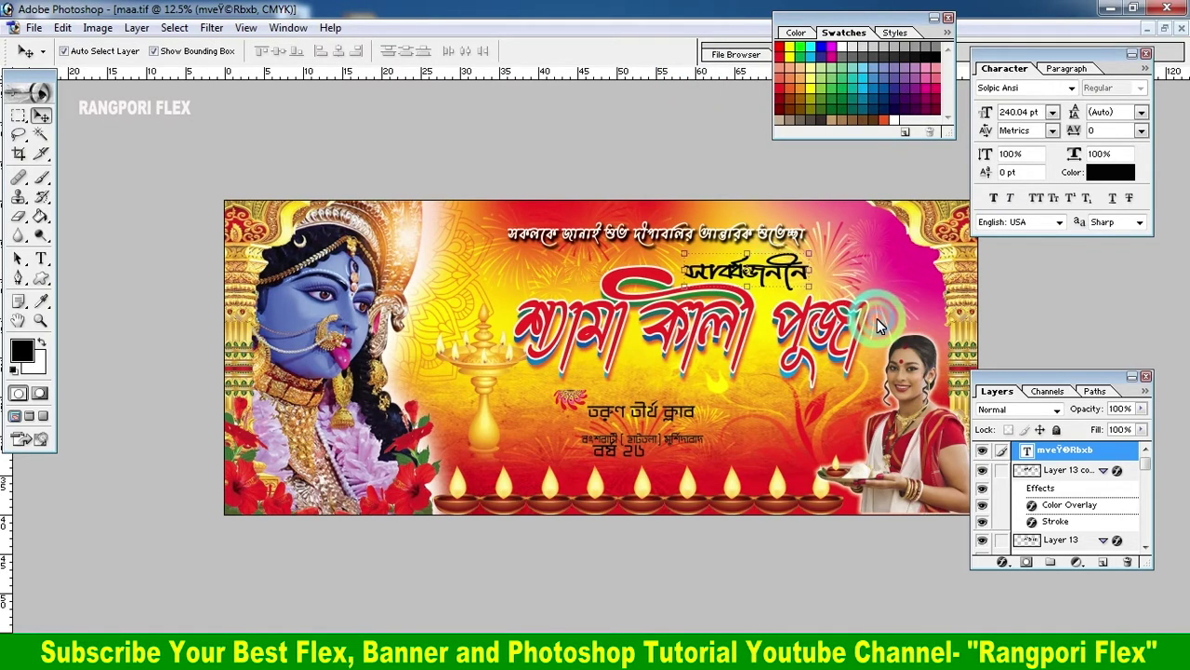
key("ctrl+0")
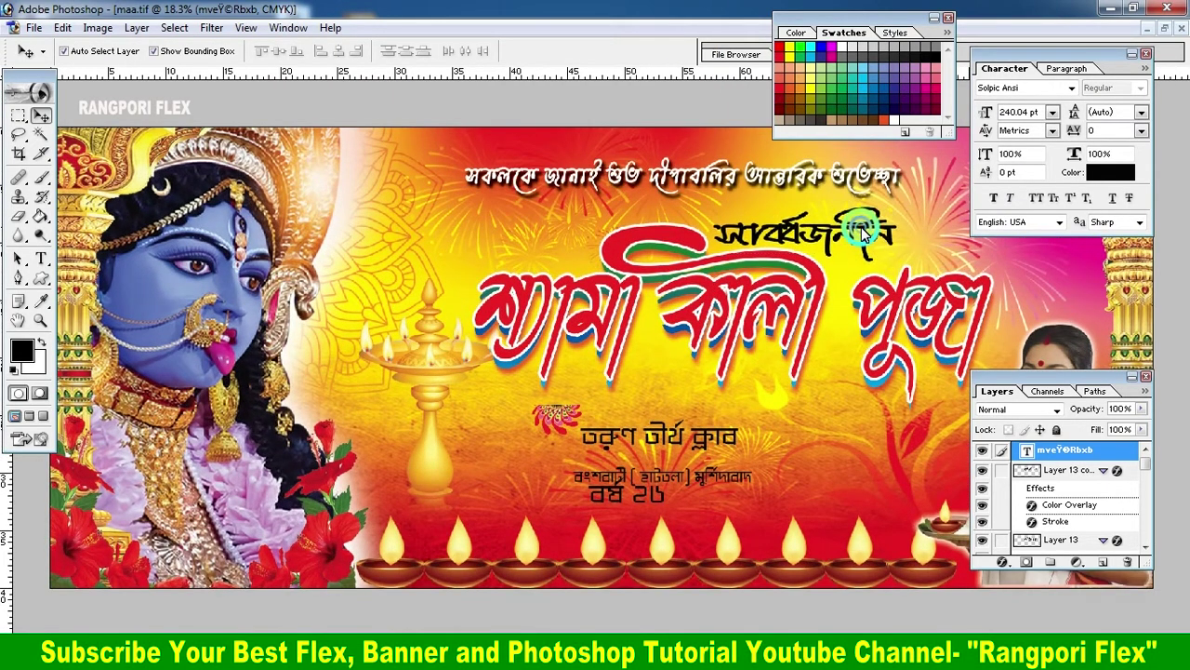
Outline সার্বজনীন with a white Stroke of about 13 px.
left_click(1014, 556)
left_click(1023, 541)
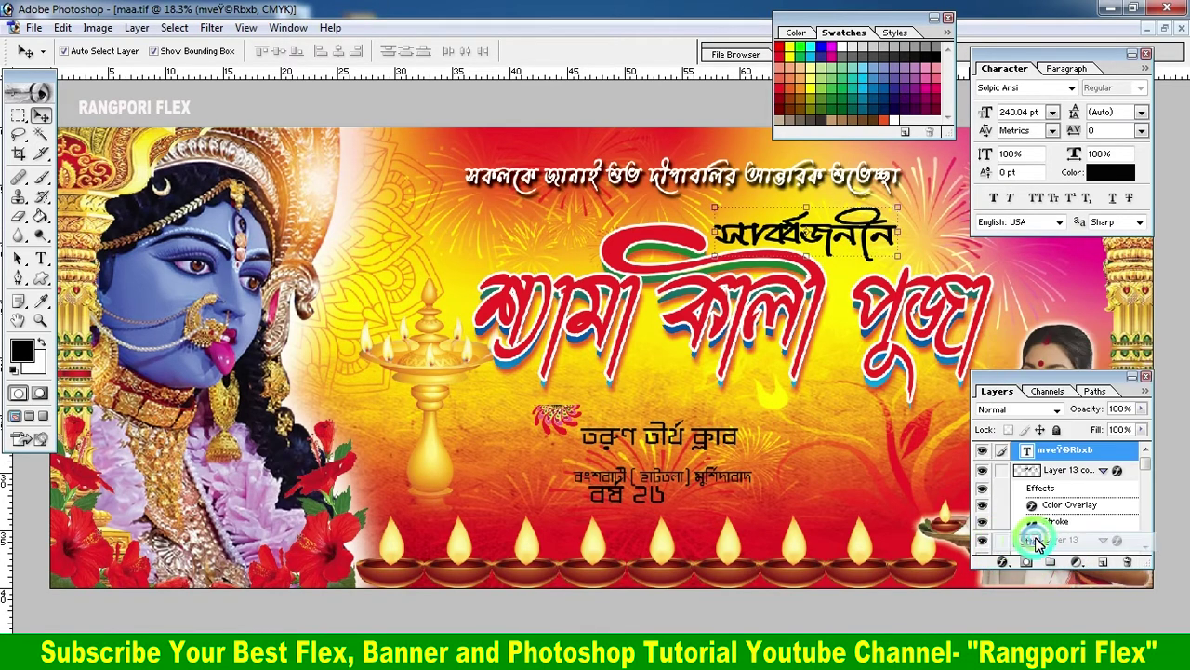
left_click(166, 420)
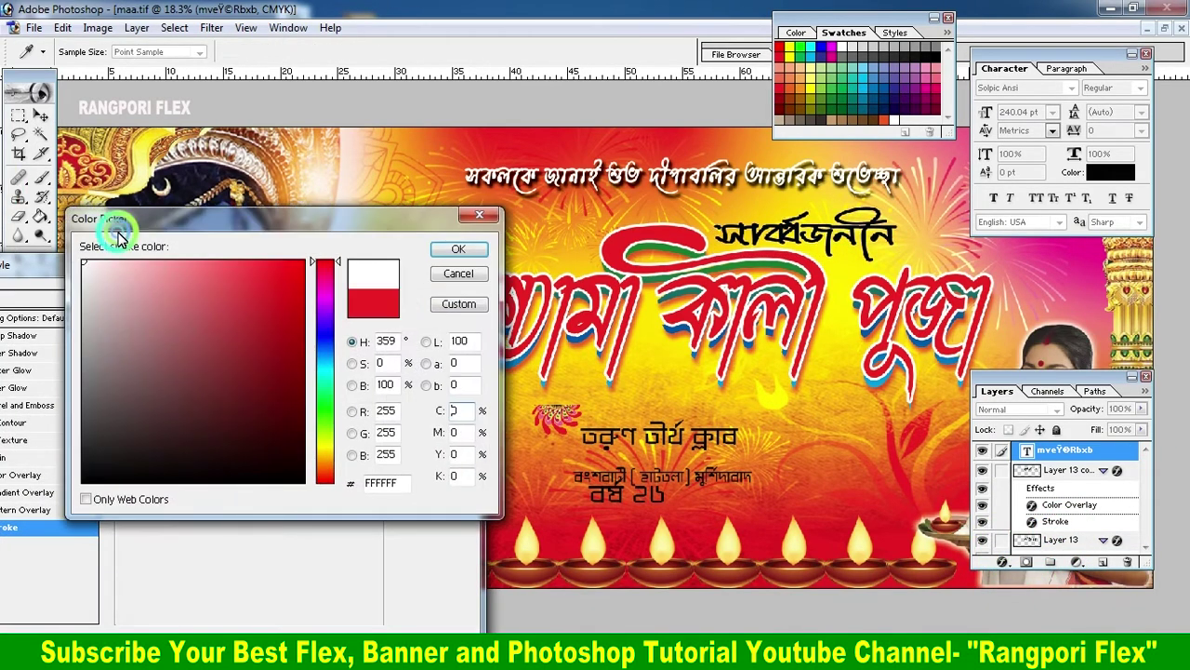
left_click(455, 249)
left_click(297, 324)
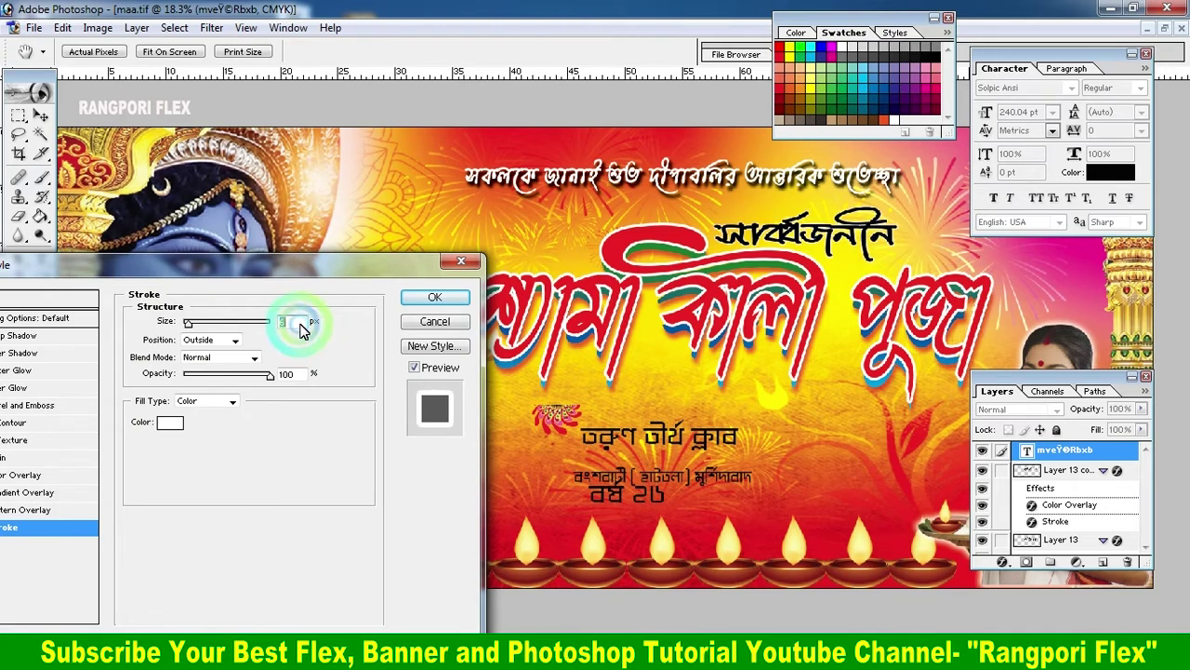
key("Up")
key("Up")
key("Up")
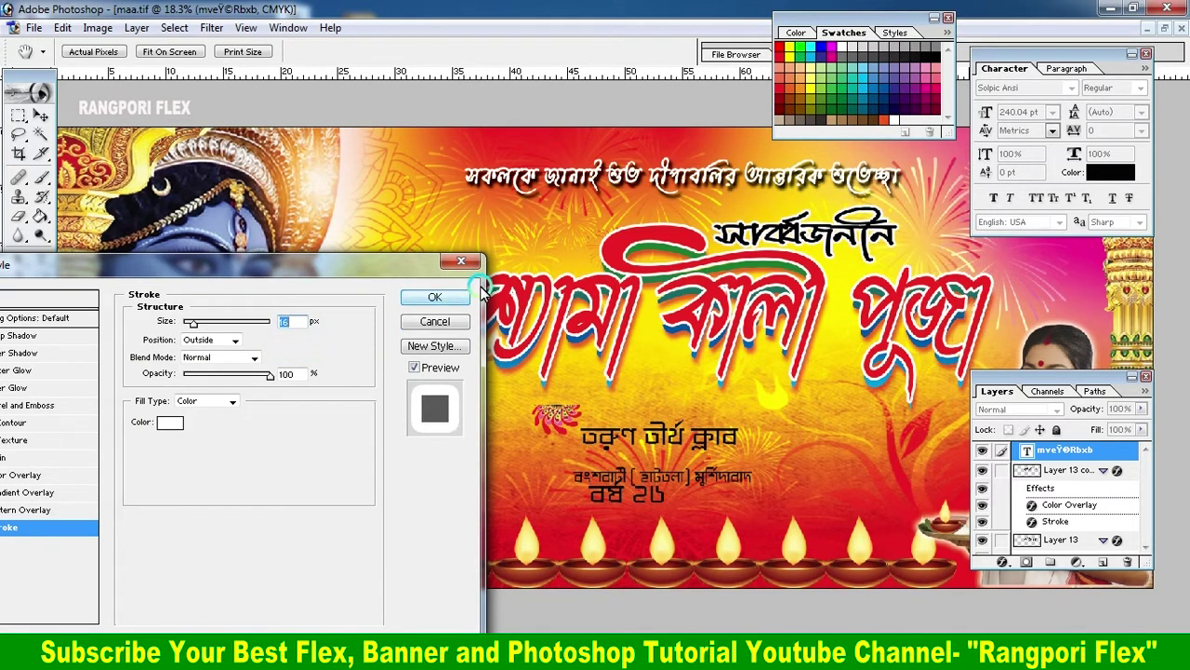
left_click(435, 297)
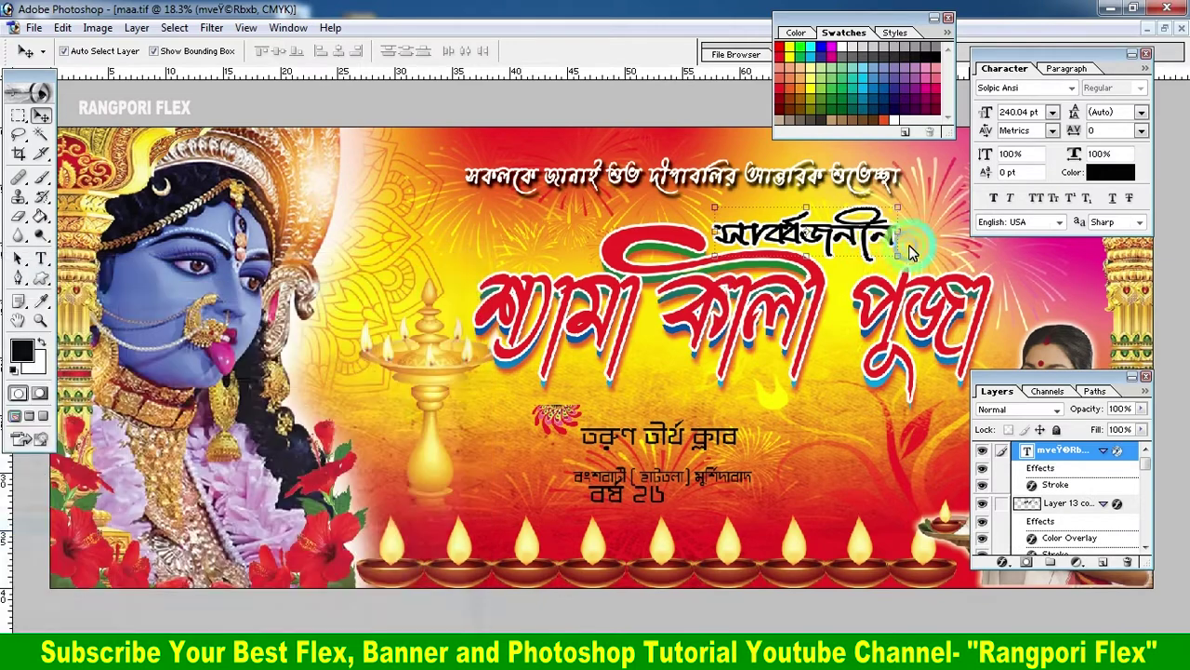
Move the flower ornament further left and enlarge the club name তরুণ তীর্থ ক্লাব.
left_click(779, 179)
left_click_drag(660, 437, 674, 414)
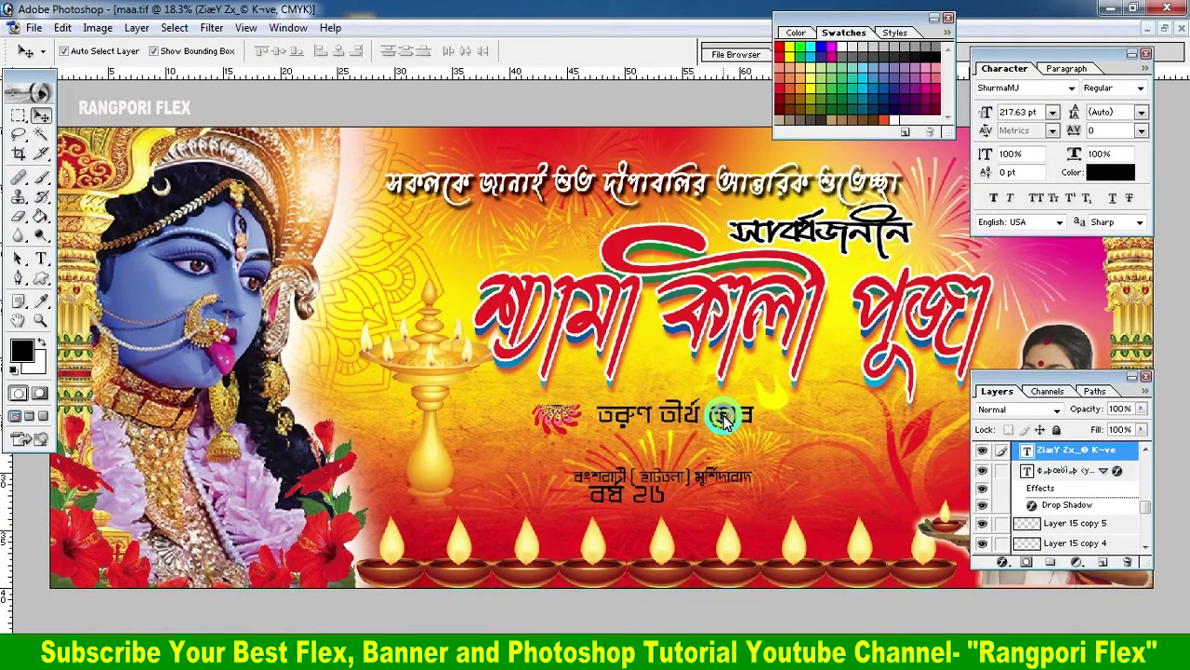
left_click_drag(546, 423, 479, 420)
left_click(688, 412)
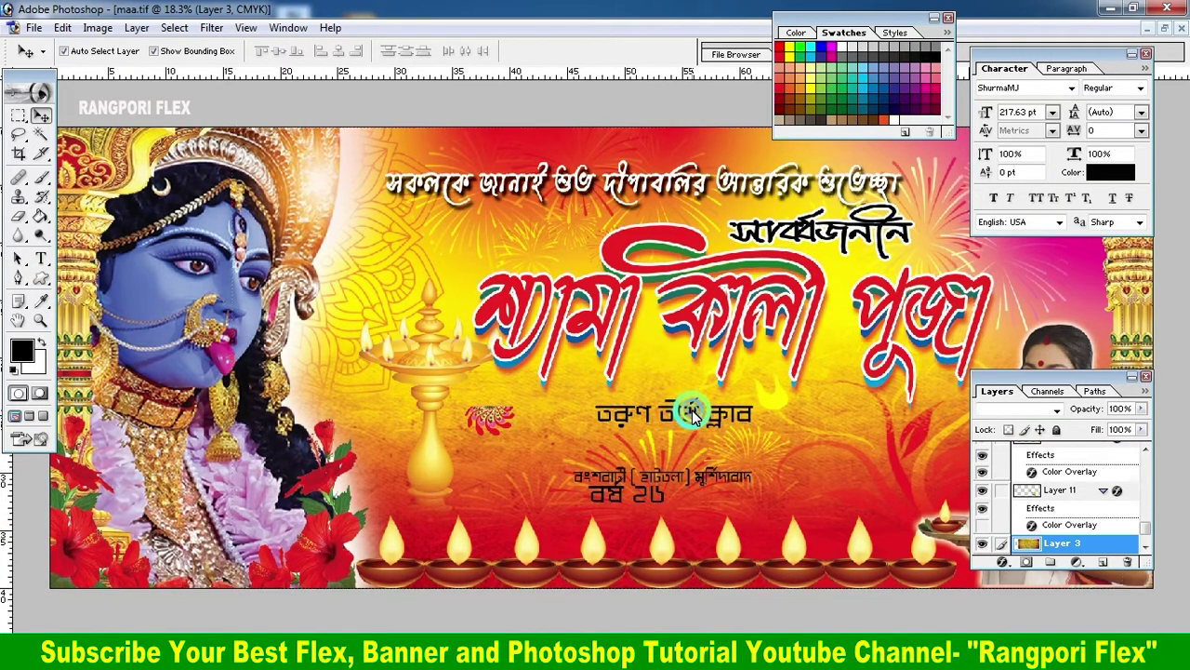
key("ctrl+t")
left_click_drag(751, 426, 883, 436)
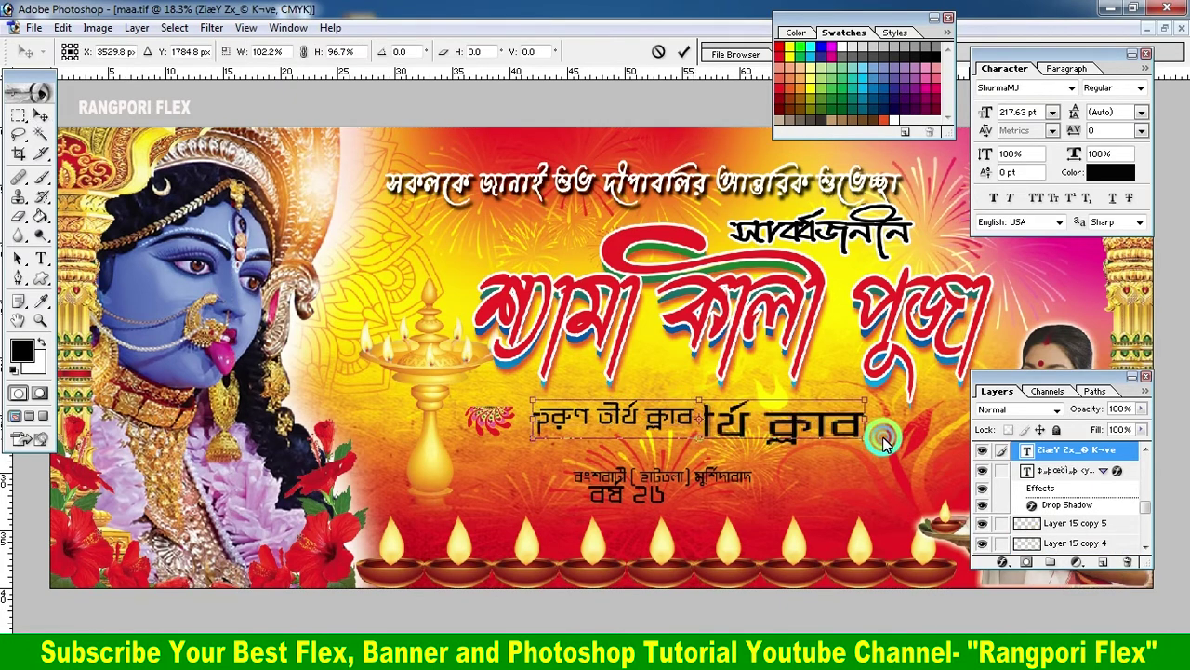
left_click(683, 51)
Give the club name a bolder Bengali font and lower it slightly.
left_click(41, 258)
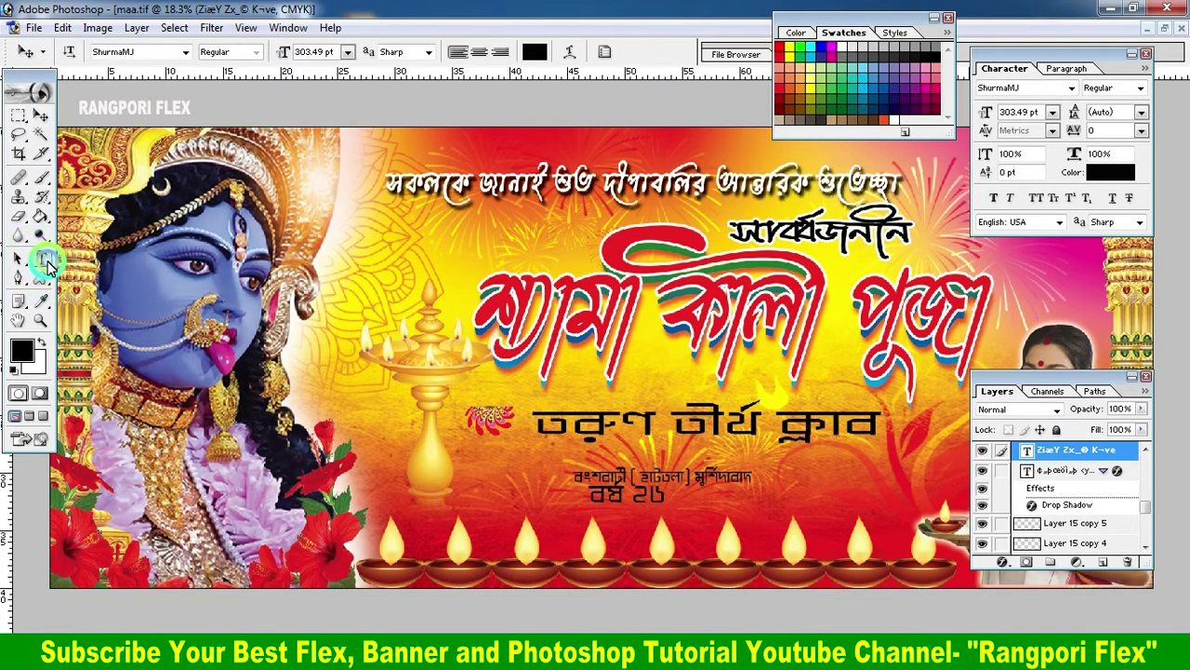
triple_click(702, 429)
left_click(140, 52)
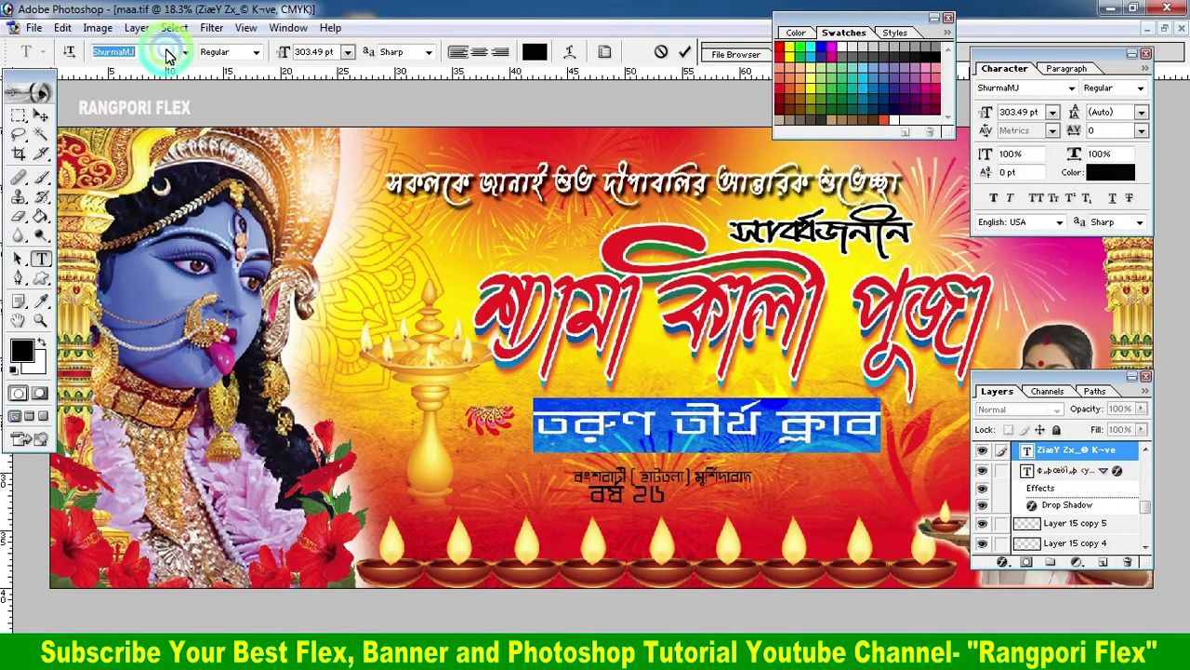
key("Down")
key("Down")
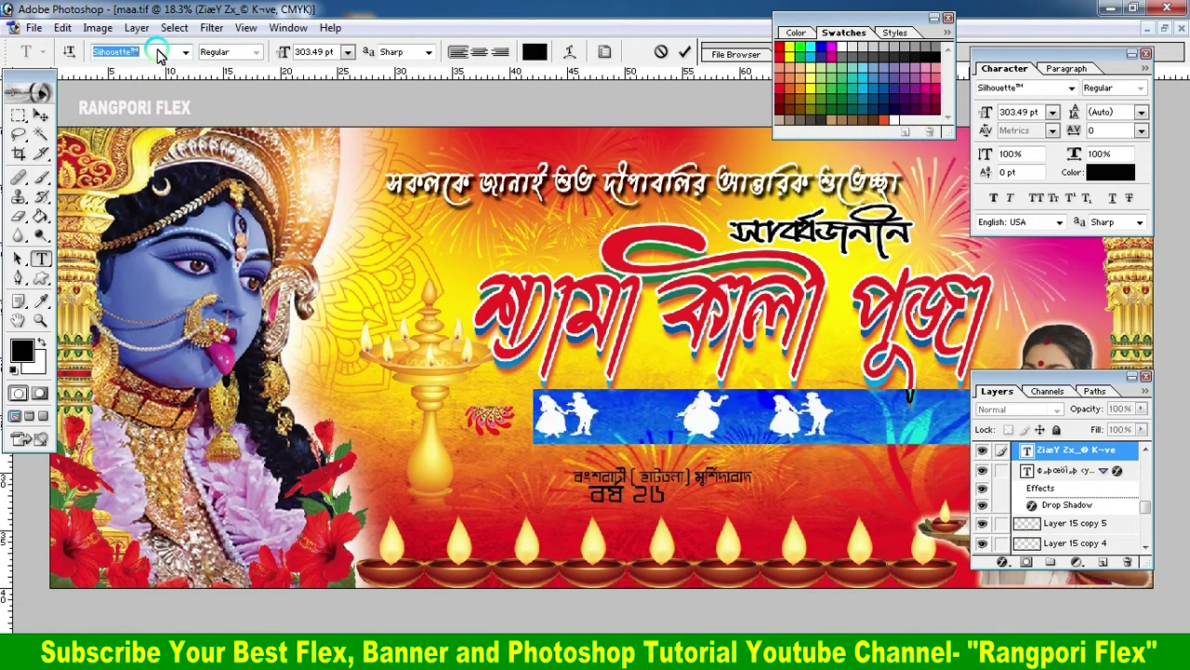
key("Down")
key("Down")
key("Up")
key("Up")
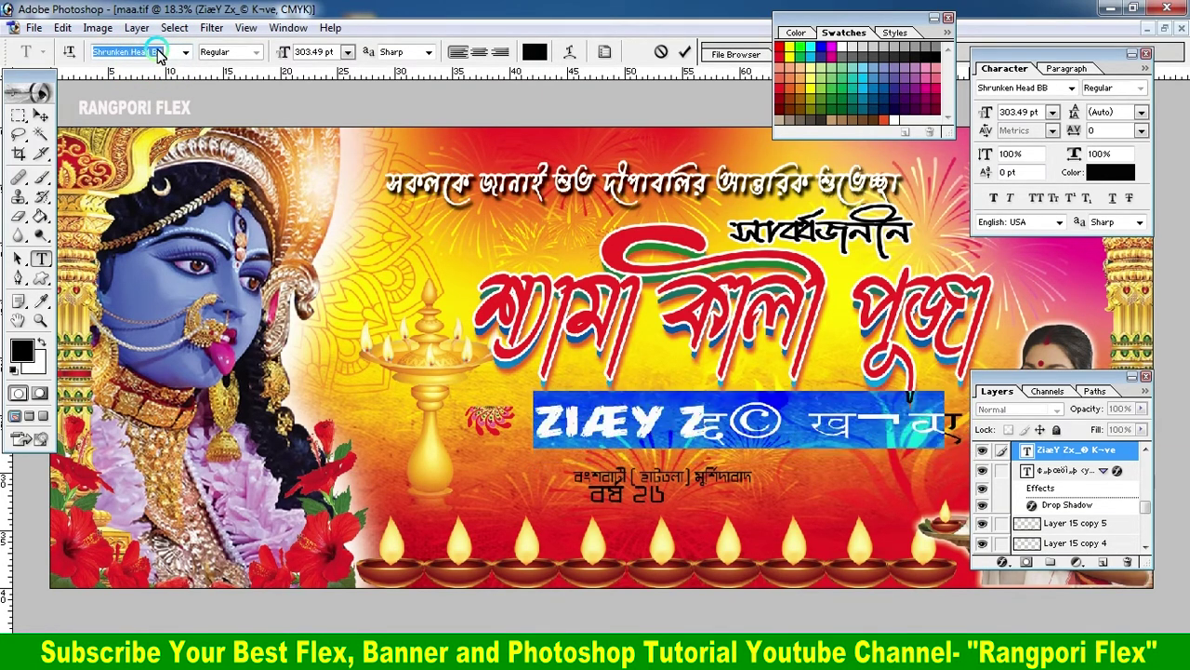
key("Up")
key("Up")
key("Up")
key("Up")
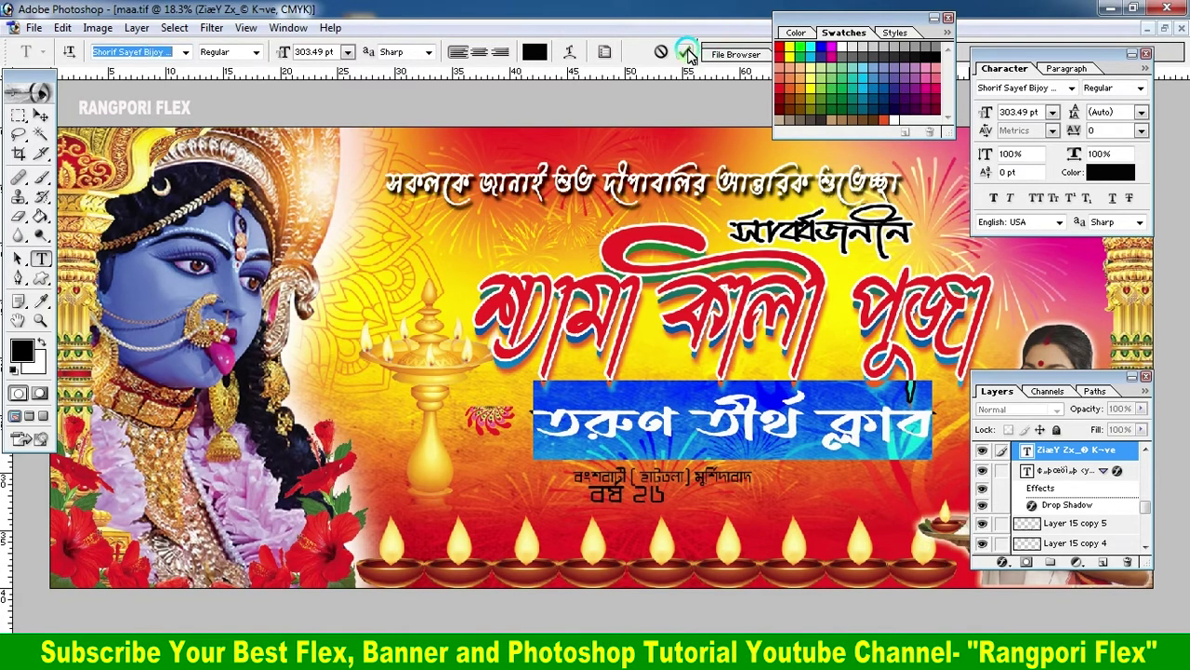
key("ctrl+Return")
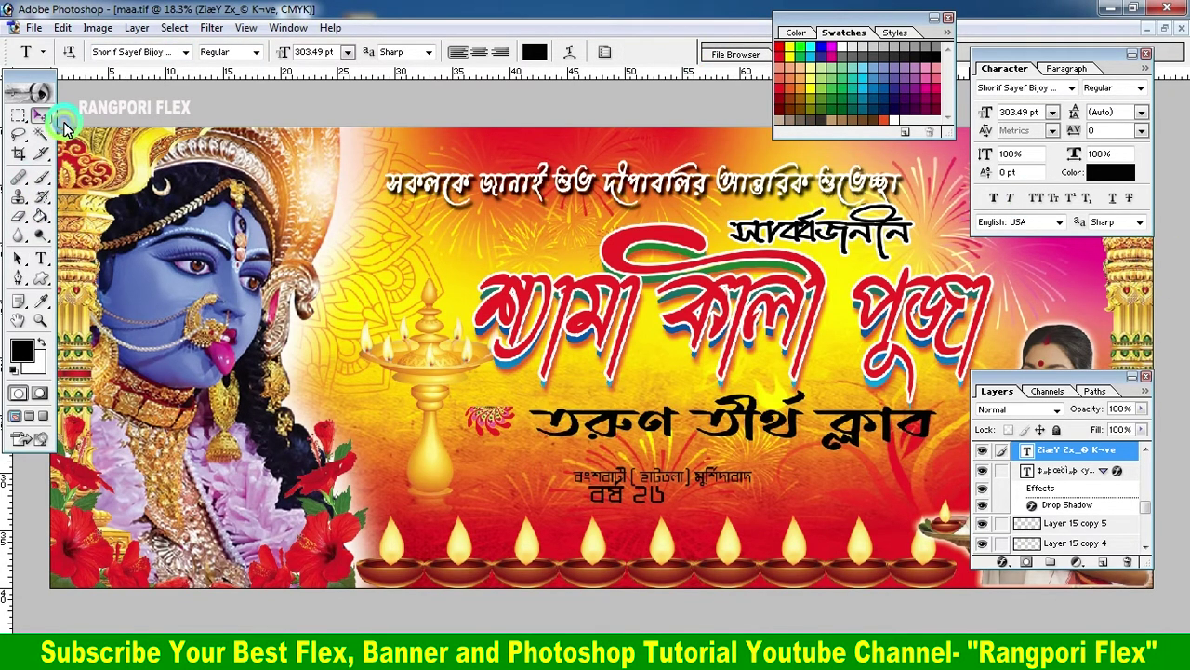
left_click(41, 114)
left_click_drag(753, 431, 755, 442)
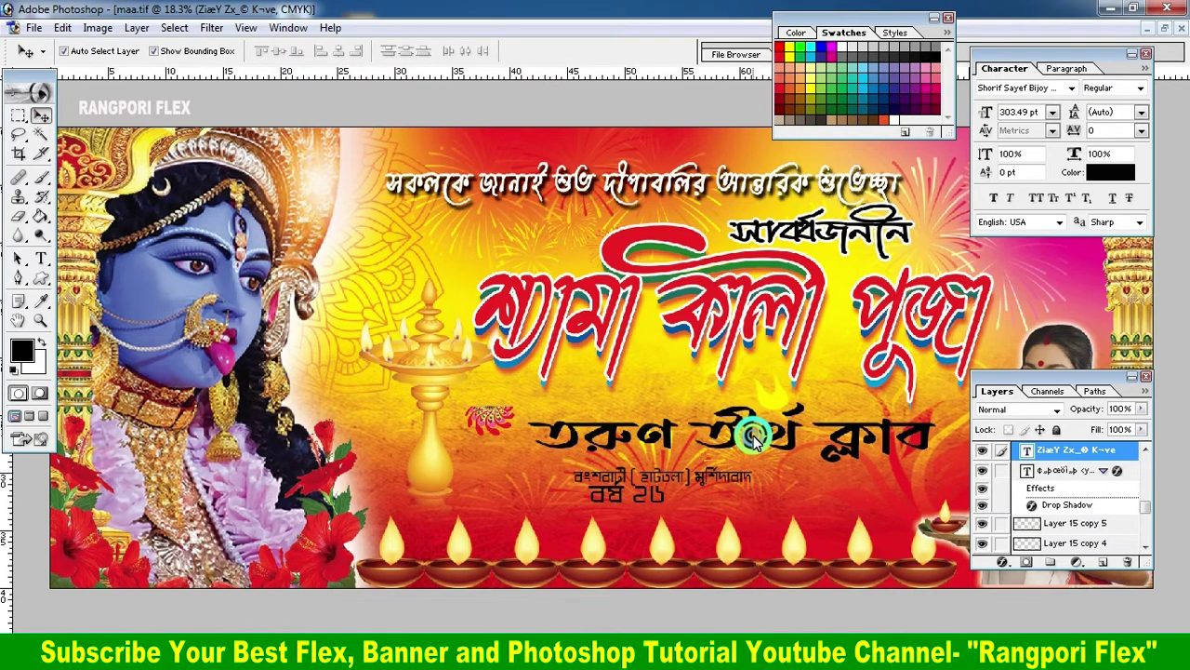
left_click(19, 115)
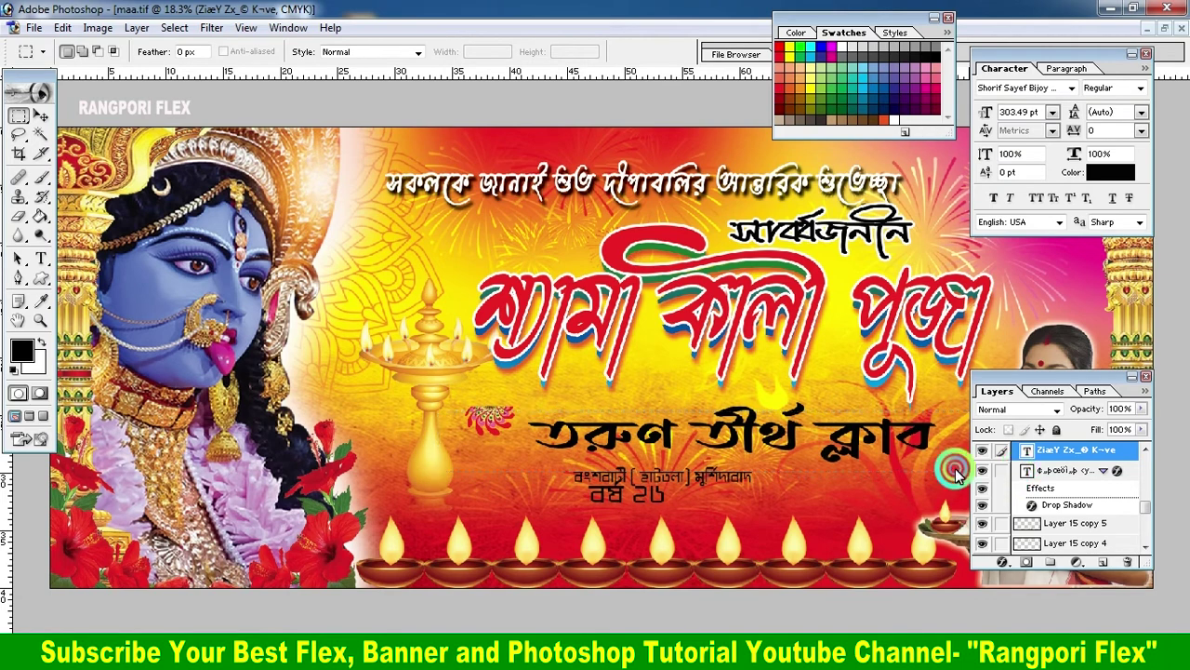
Fill the selection on a new layer with red and move the rectangle down over the lower text.
left_click(1103, 561)
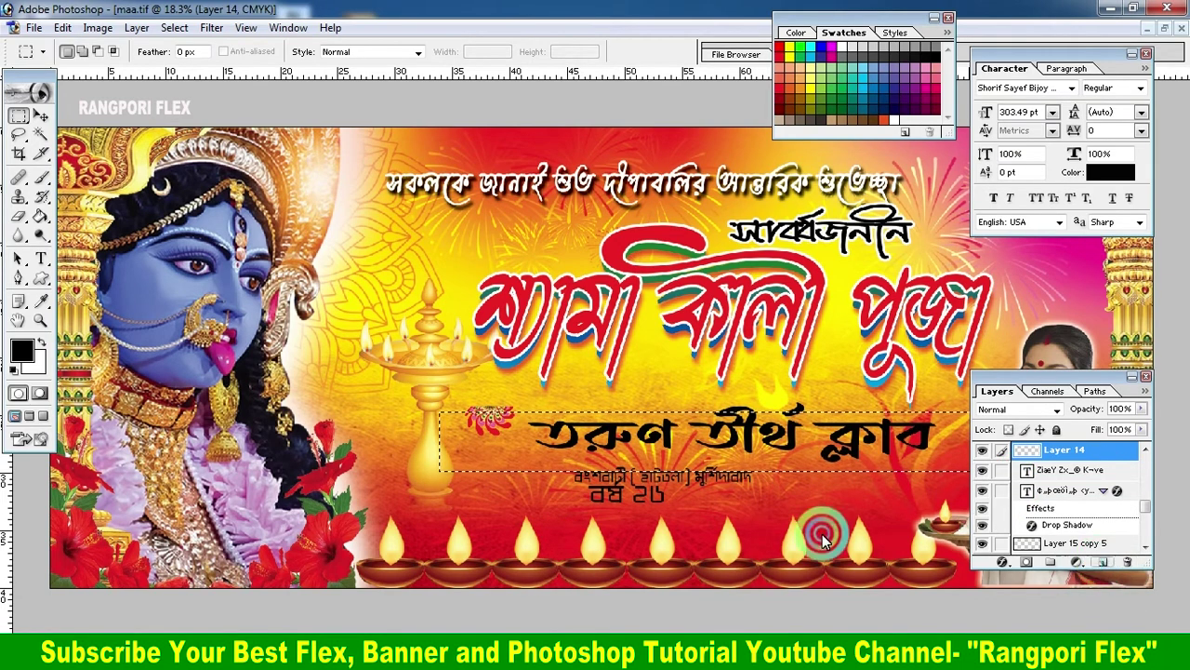
left_click(18, 352)
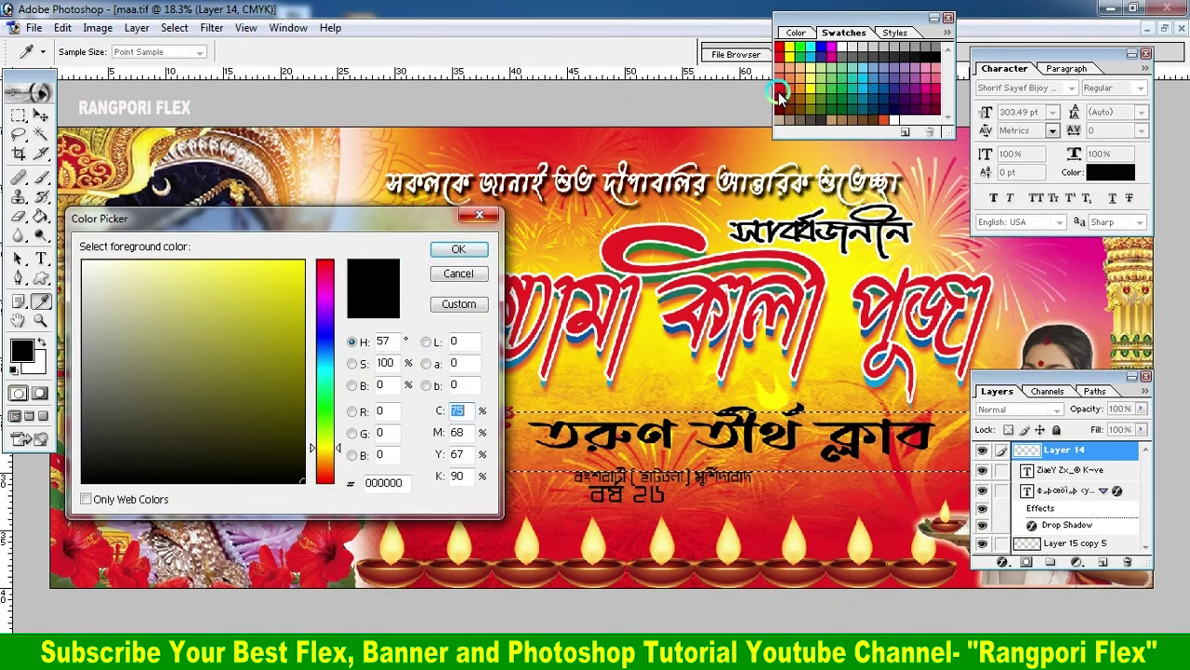
left_click(780, 93)
left_click(451, 251)
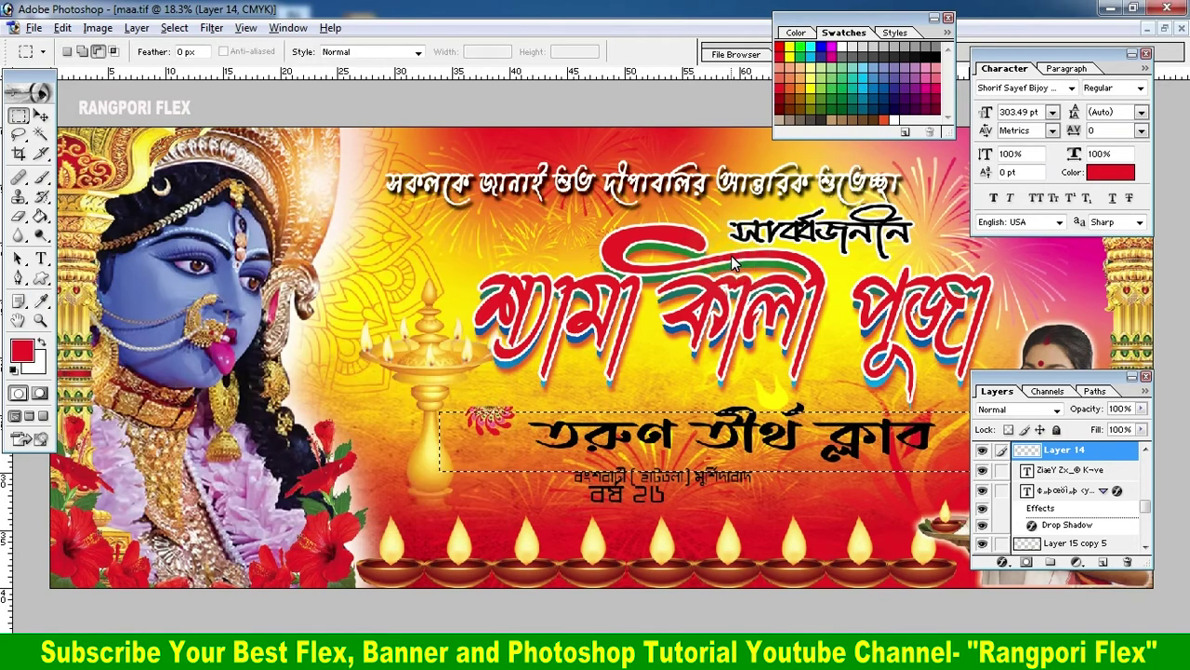
key("alt+BackSpace")
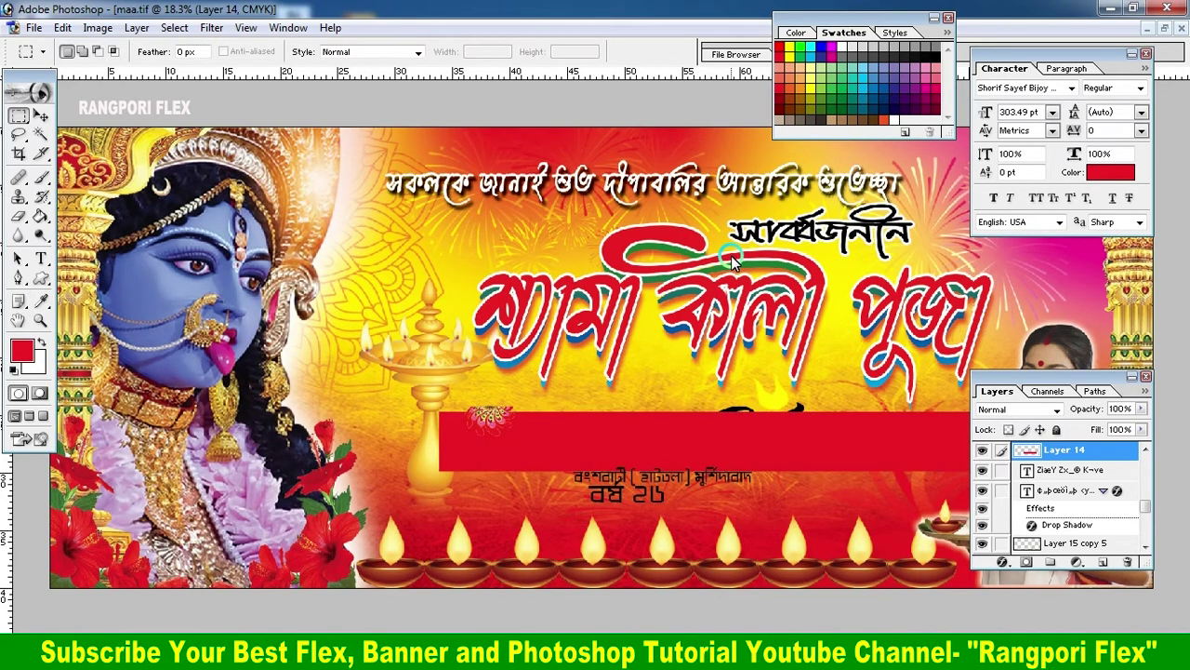
key("v")
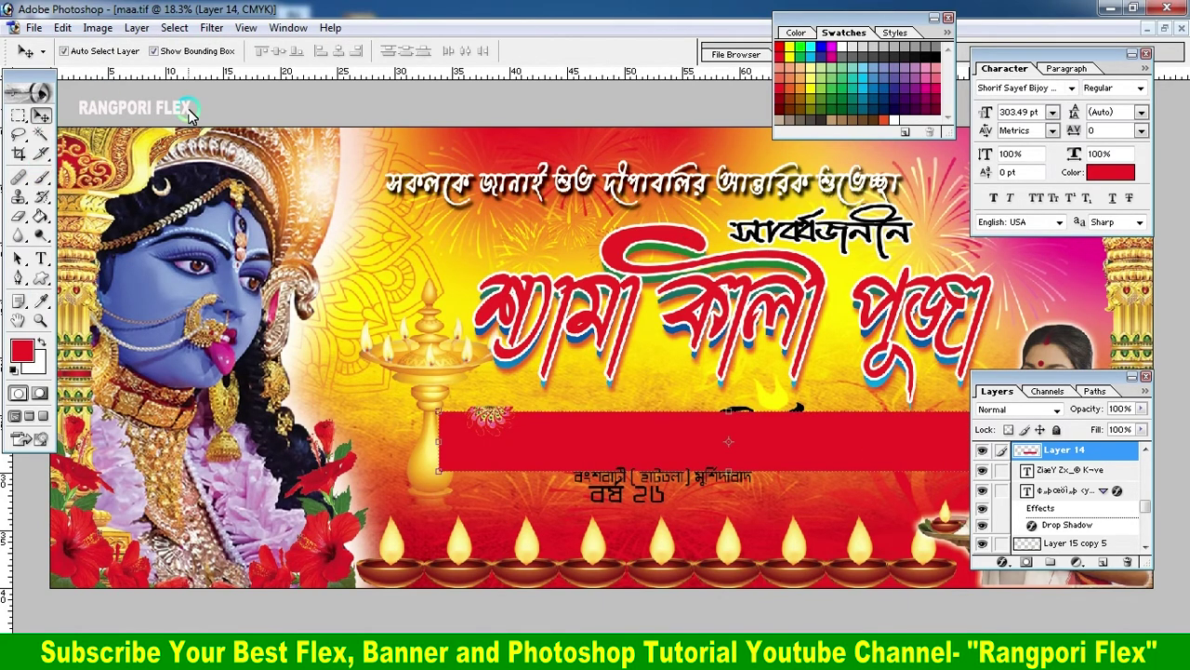
key("ctrl+minus")
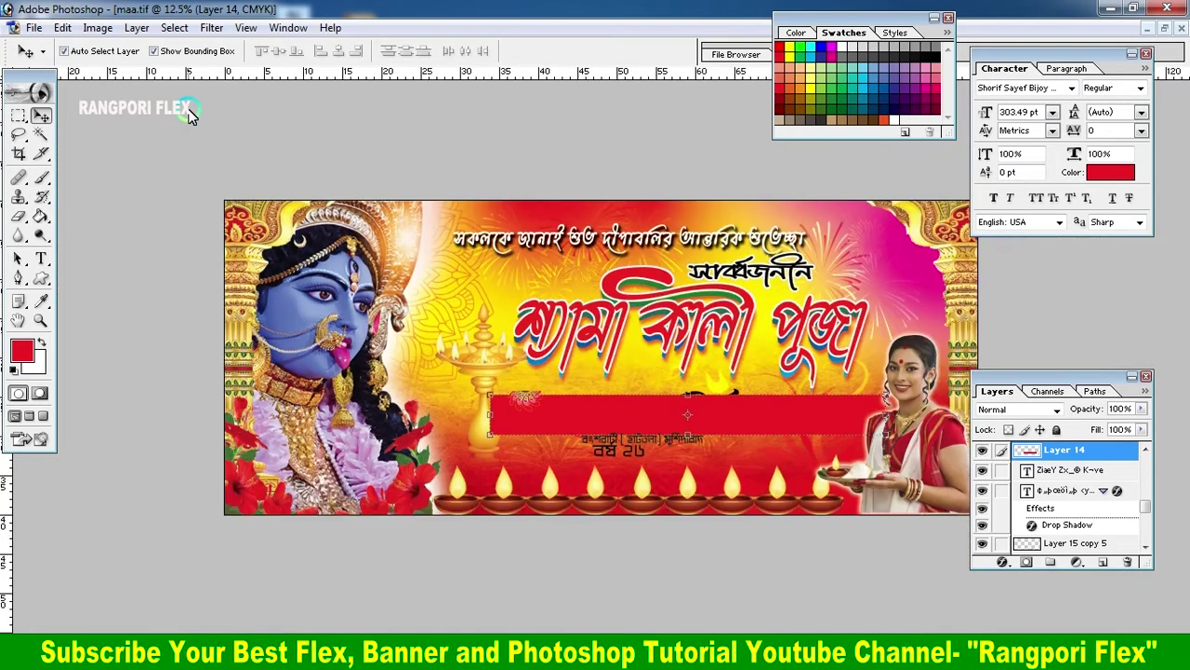
left_click_drag(693, 412, 689, 426)
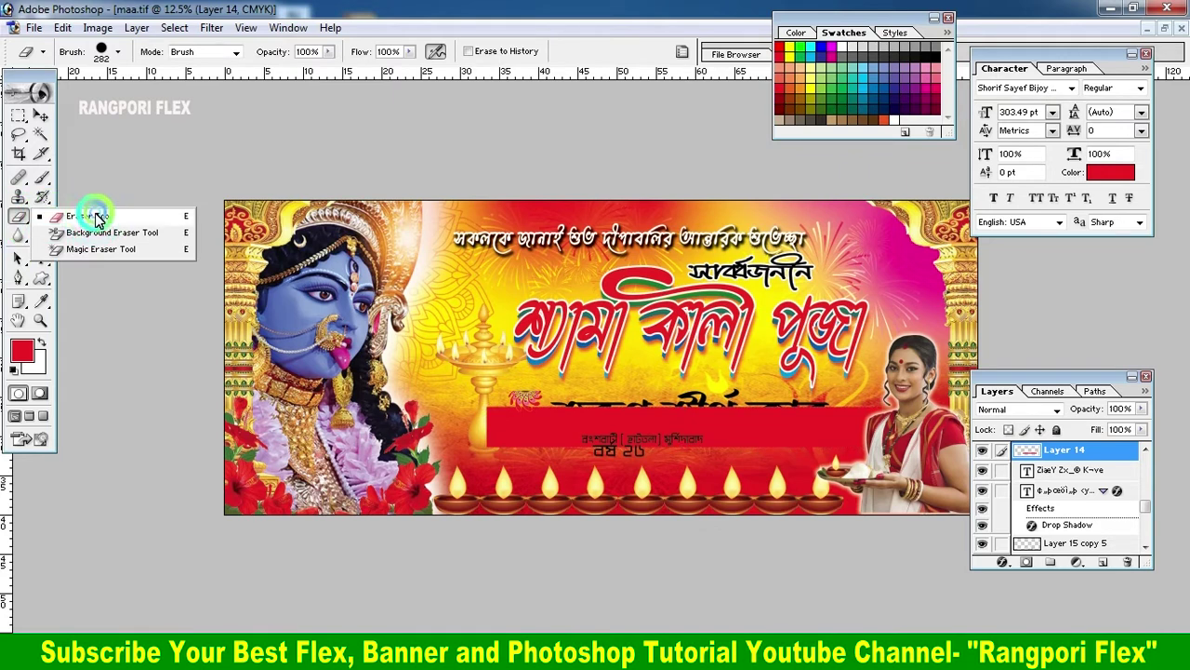
Erase the red band over the lamp base with a soft eraser enlarged to about 271 px.
left_click_drag(19, 216, 93, 213)
left_click(119, 50)
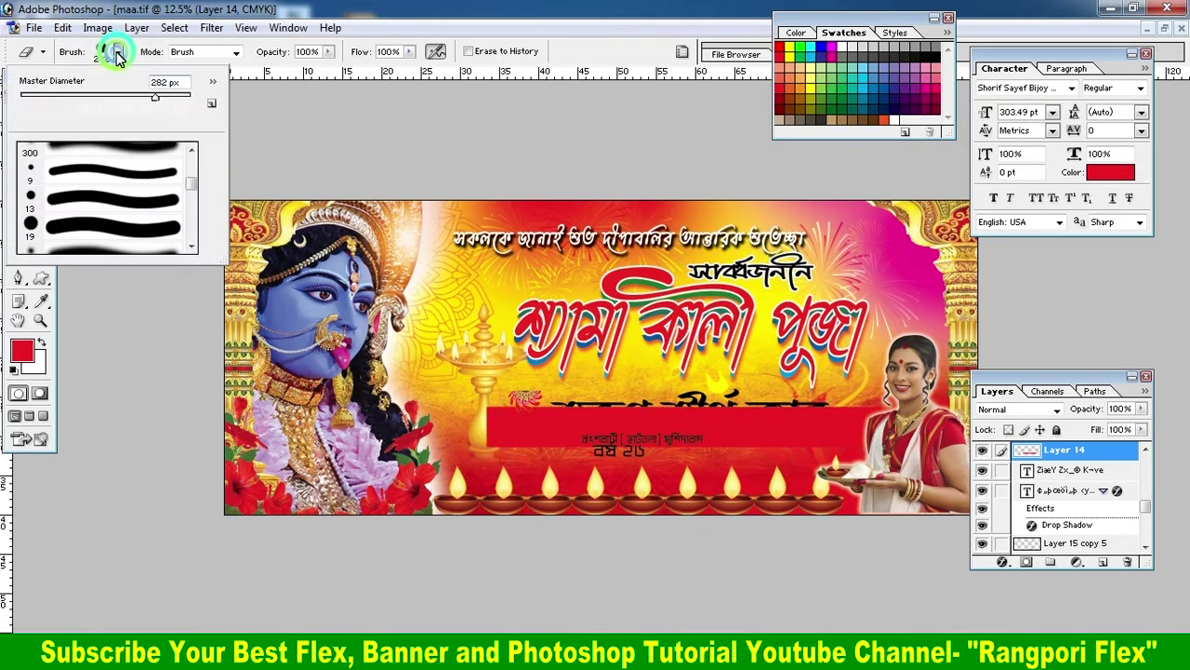
left_click(192, 191)
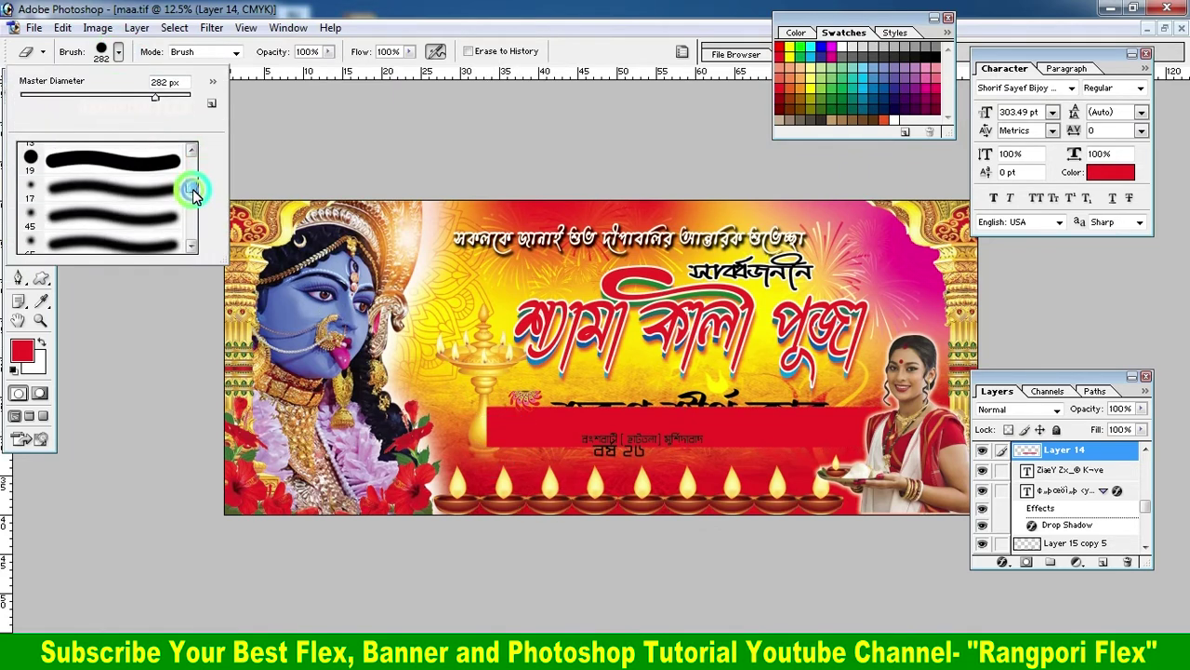
left_click(112, 243)
right_click(425, 288)
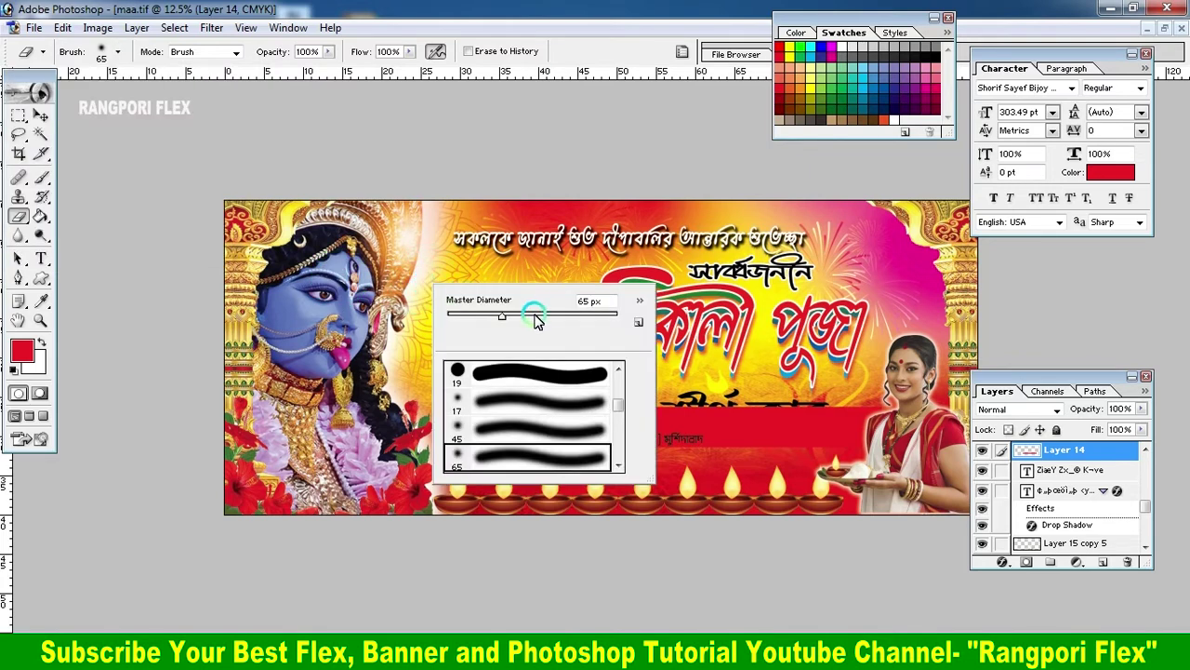
left_click_drag(537, 318, 581, 315)
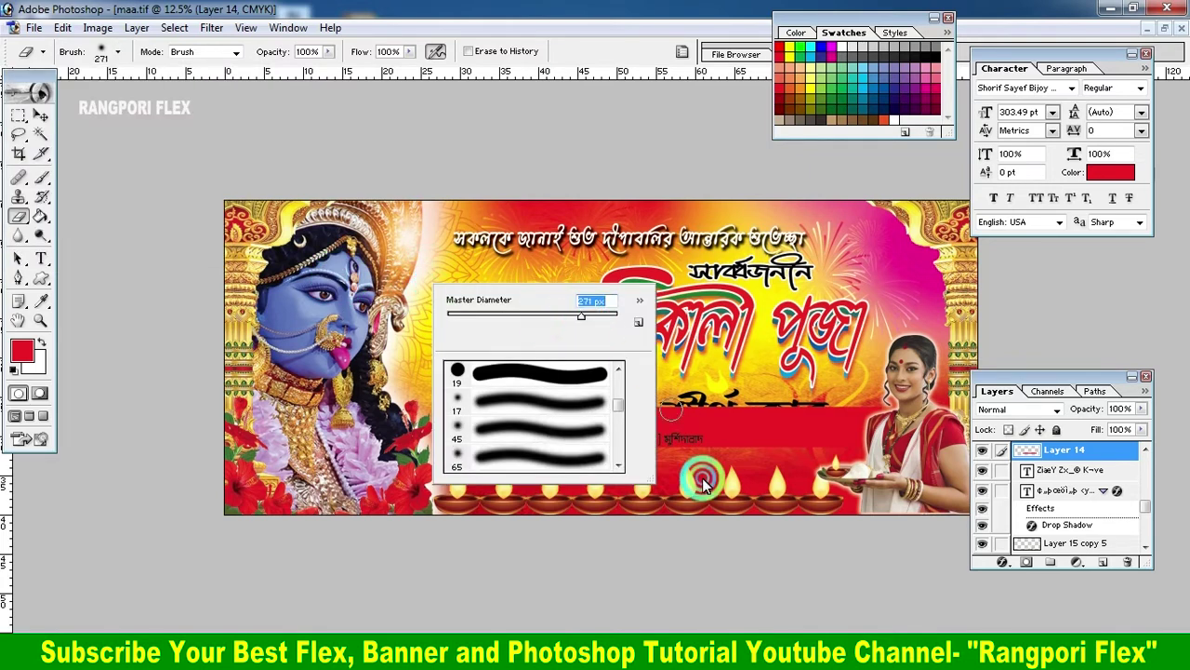
mouse_move(618, 323)
left_mouse_down()
mouse_move(588, 333)
mouse_move(688, 307)
left_mouse_up()
key("Return")
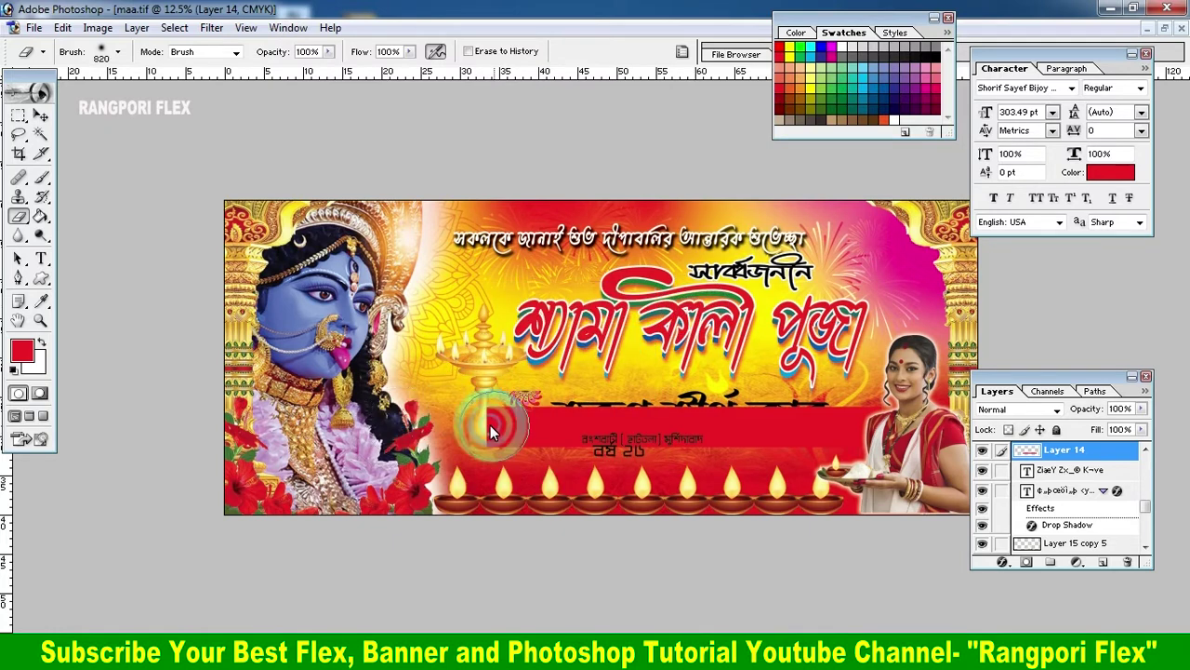
left_click(479, 435)
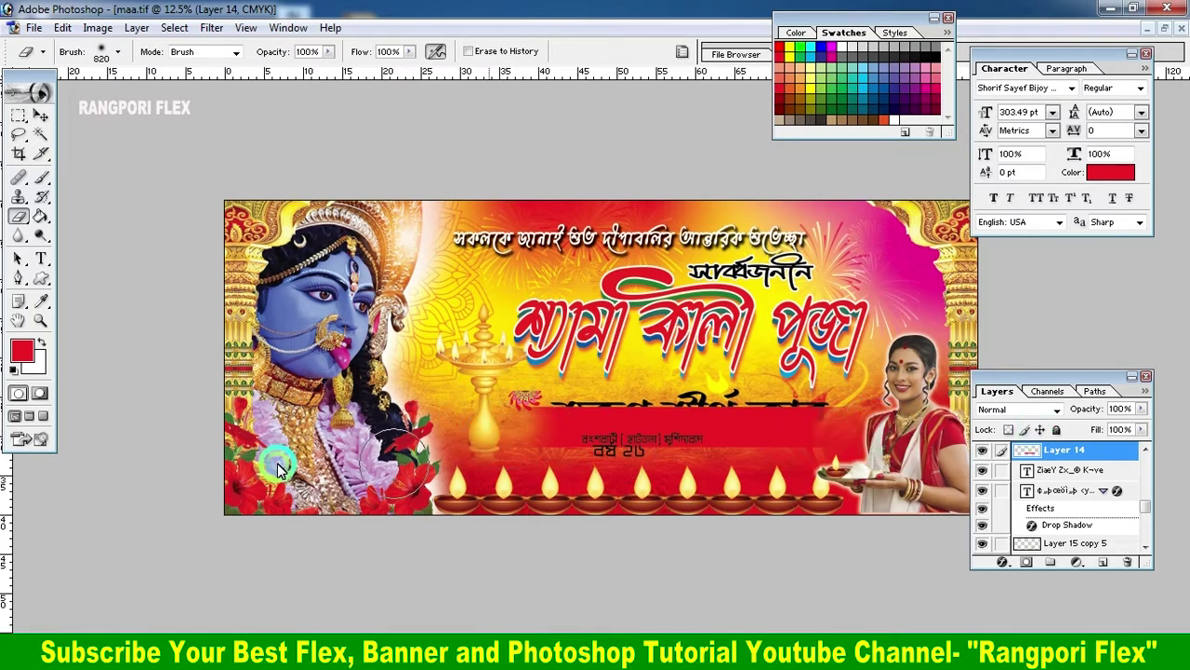
Move the red band up to sit over the club name.
left_click(40, 114)
left_click_drag(816, 423, 755, 414)
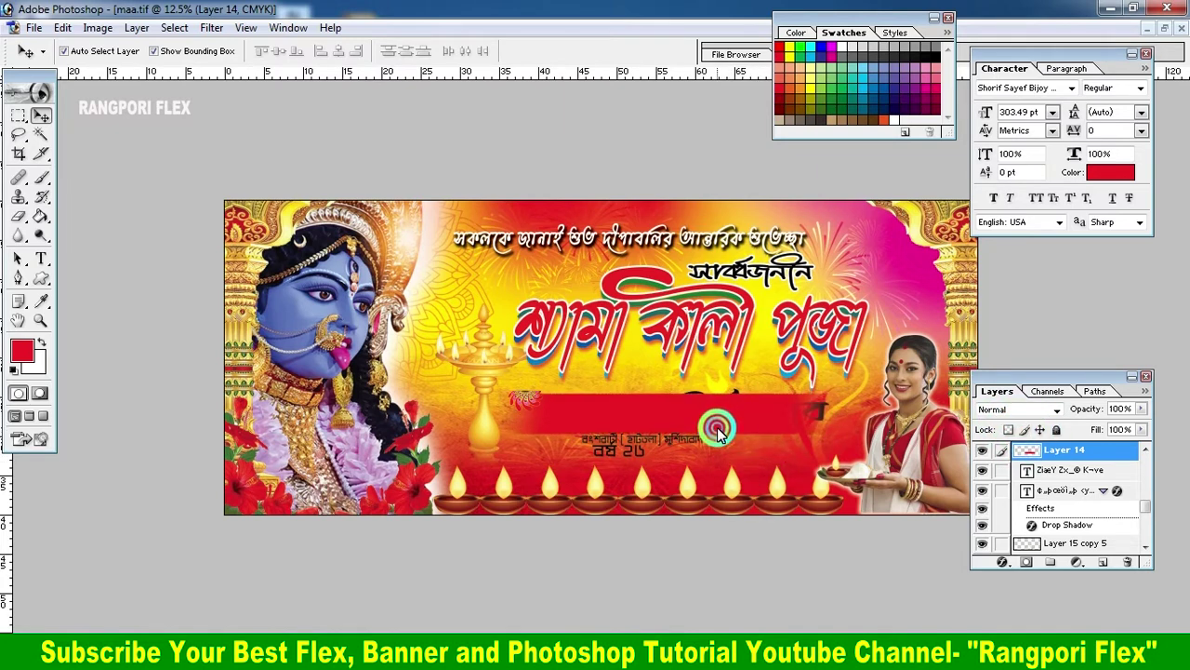
left_click_drag(733, 429, 740, 426)
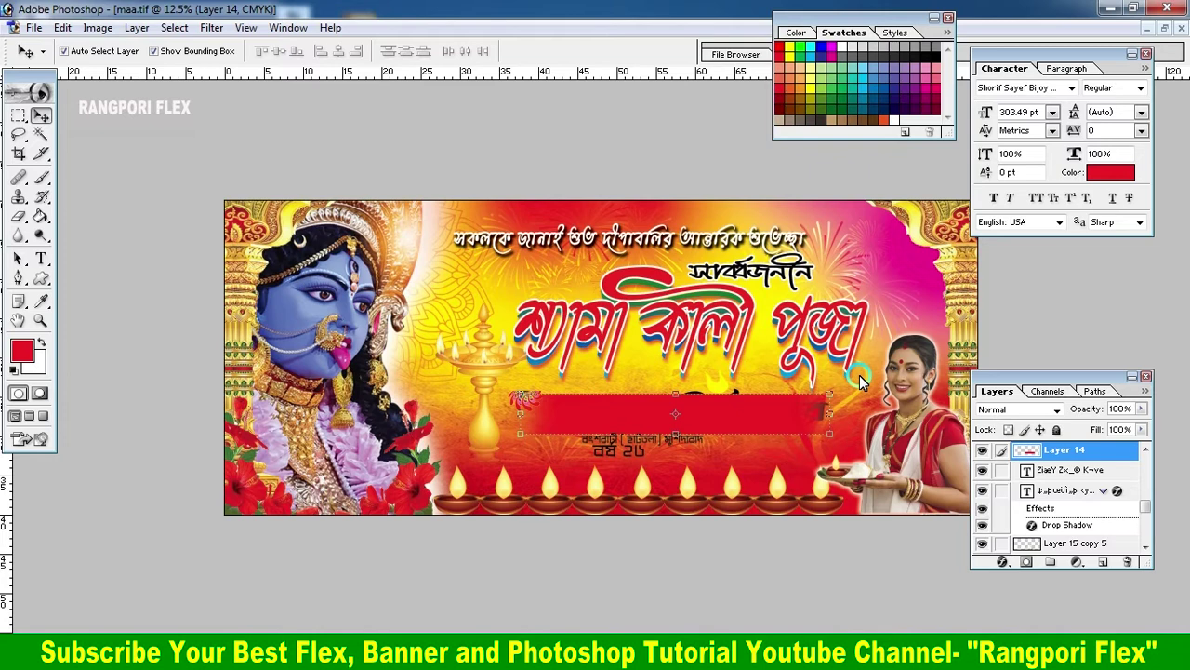
Put the band layer below the club-name text and shrink the text slightly.
key("ctrl+bracketleft")
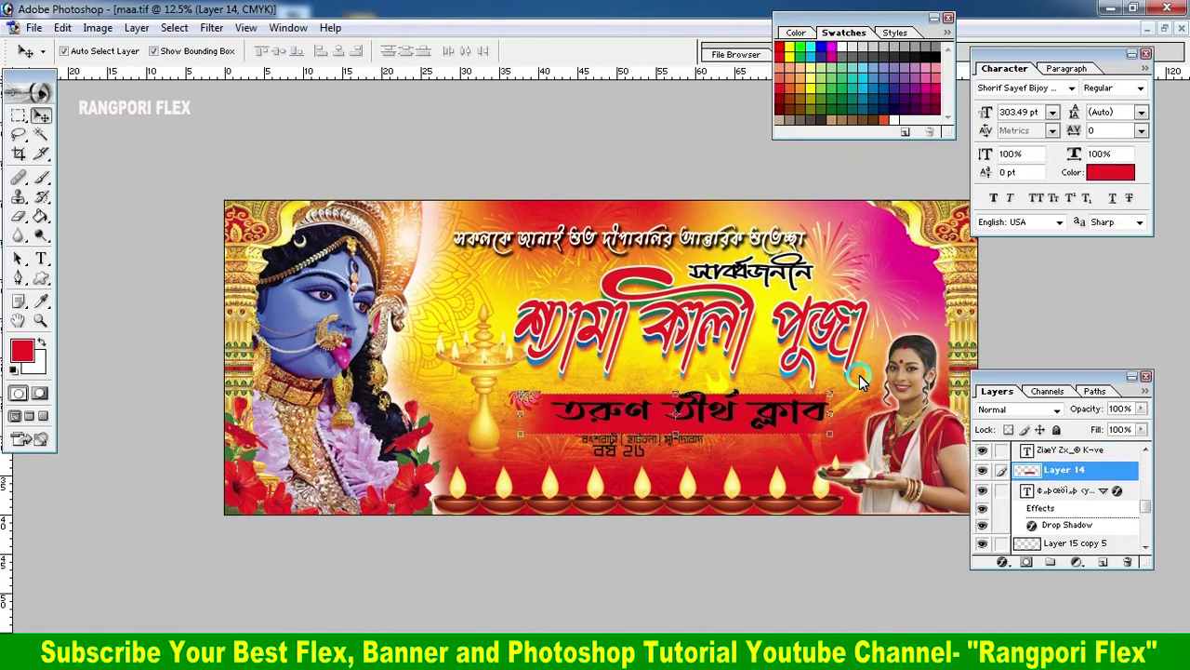
scroll(860, 381, "down", 1)
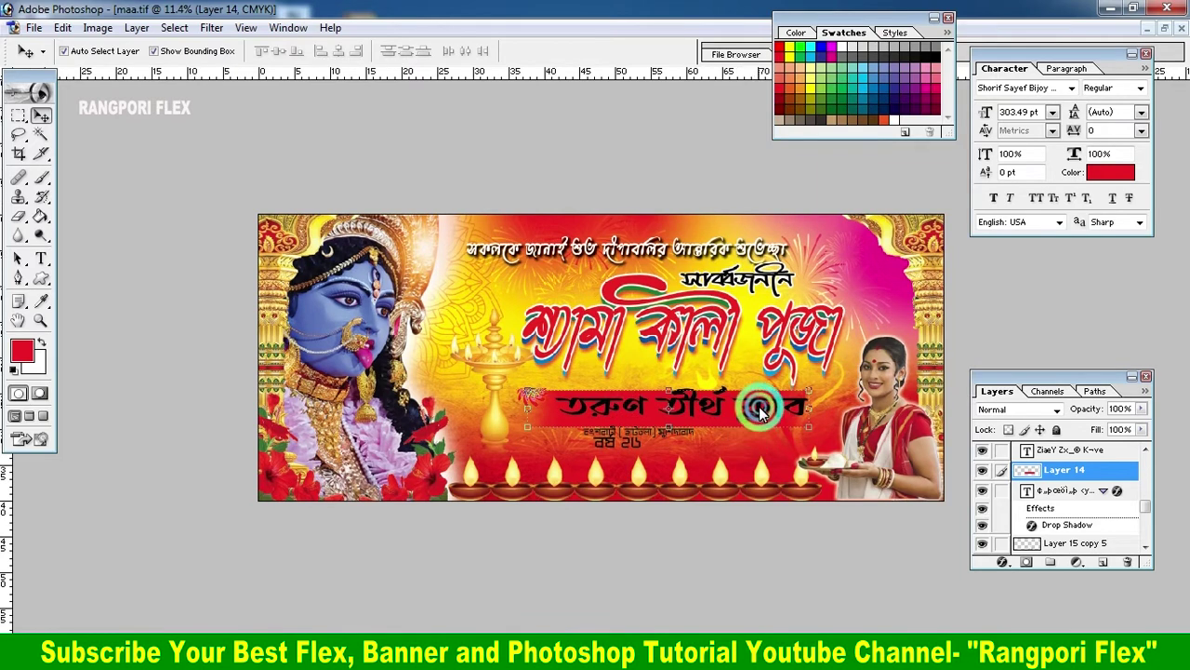
left_click_drag(760, 412, 784, 400)
key("ctrl+t")
left_click(685, 52)
Stretch the club-name text a bit wider across the red band.
scroll(735, 409, "up", 3)
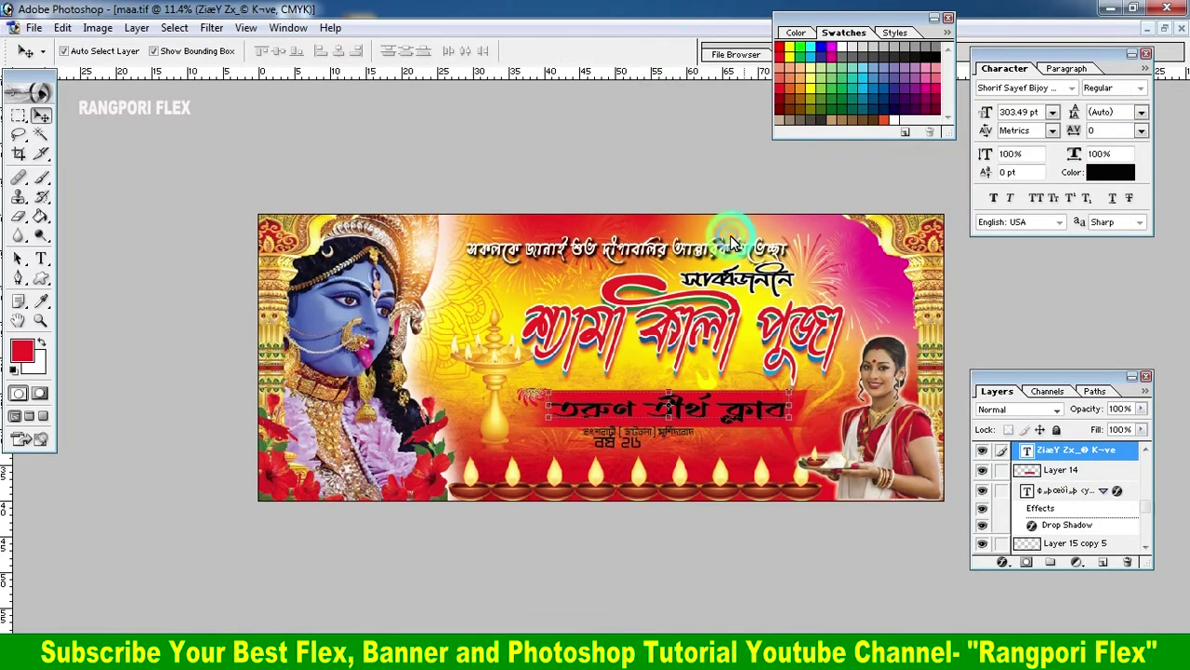
scroll(753, 437, "up", 4)
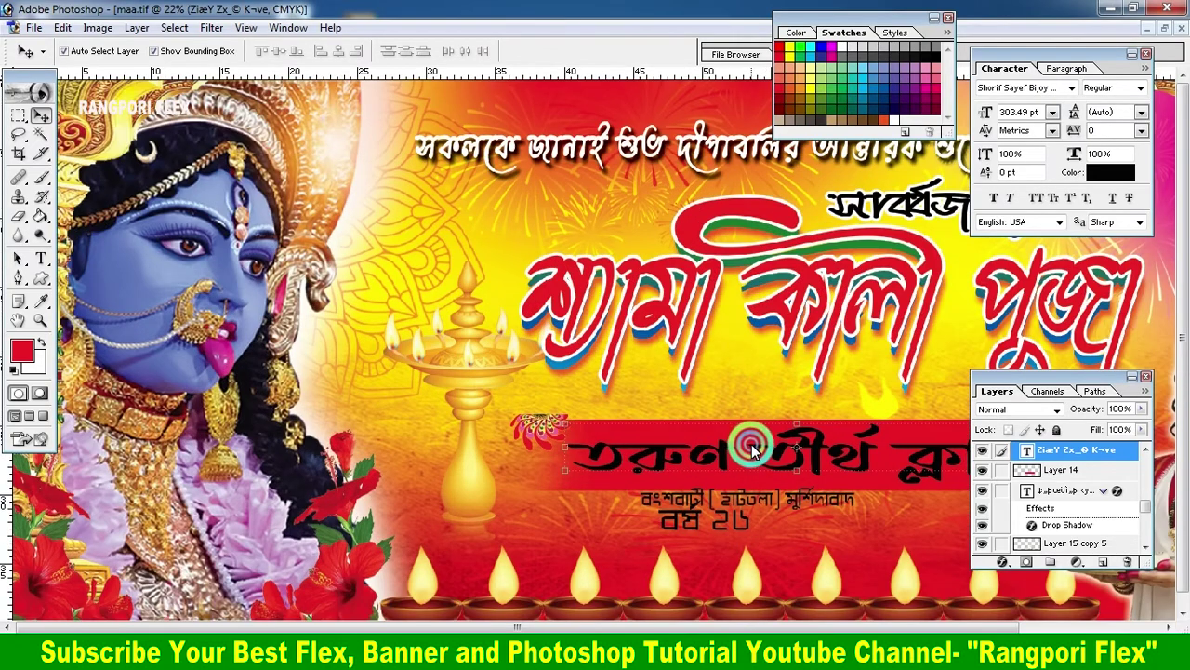
scroll(755, 447, "down", 1)
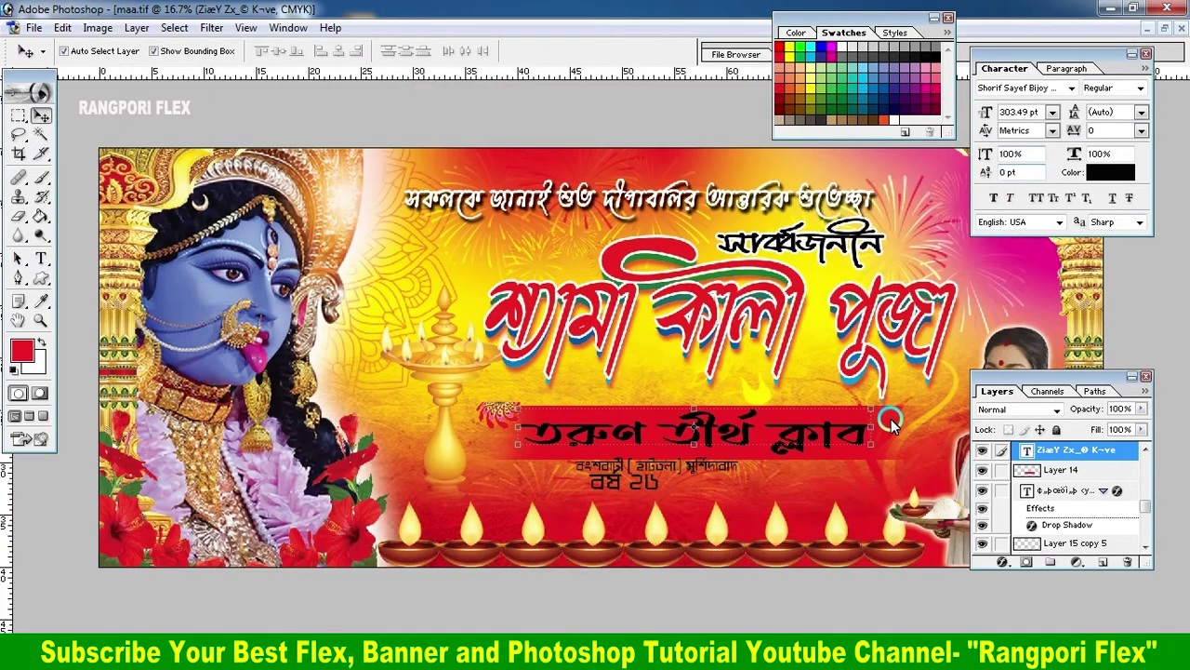
left_click_drag(863, 430, 874, 429)
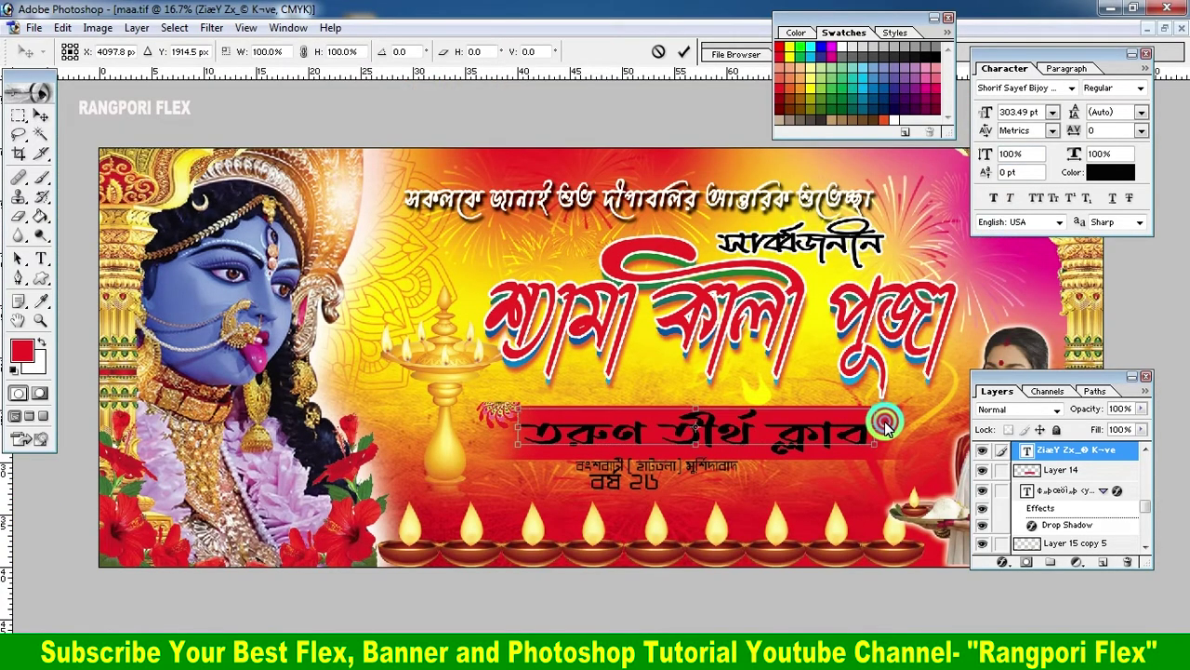
left_click(685, 52)
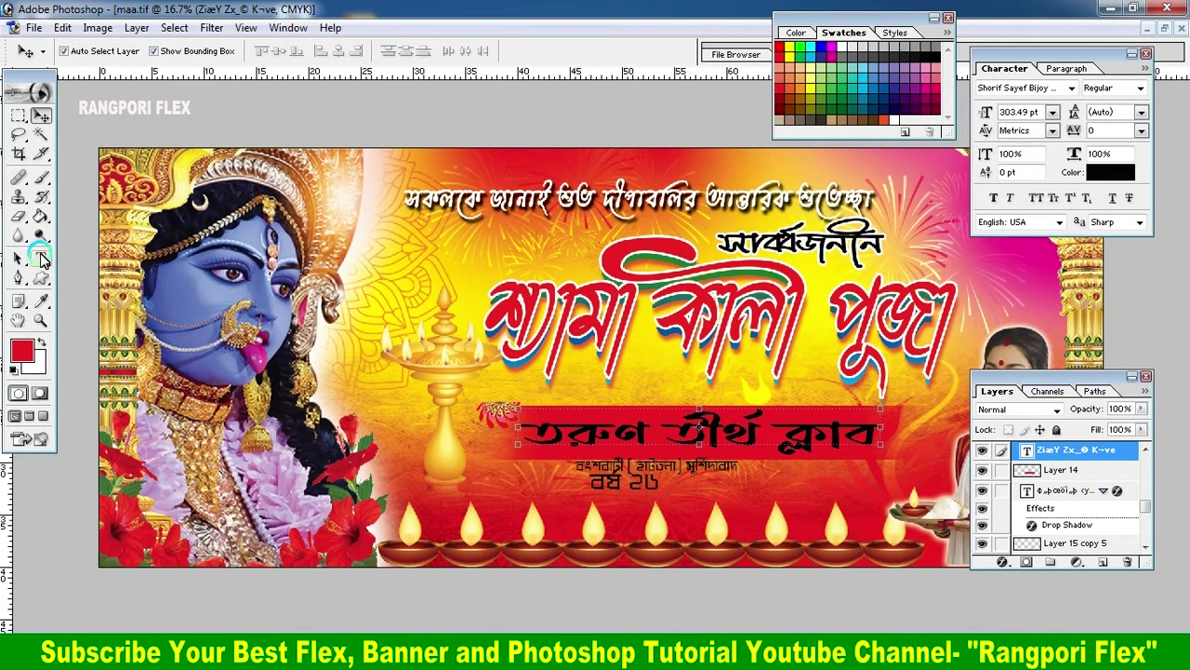
Recolour the club-name text তরুণ তীর্থ ক্লাব white.
left_click(41, 259)
left_click(605, 423)
key("ctrl+a")
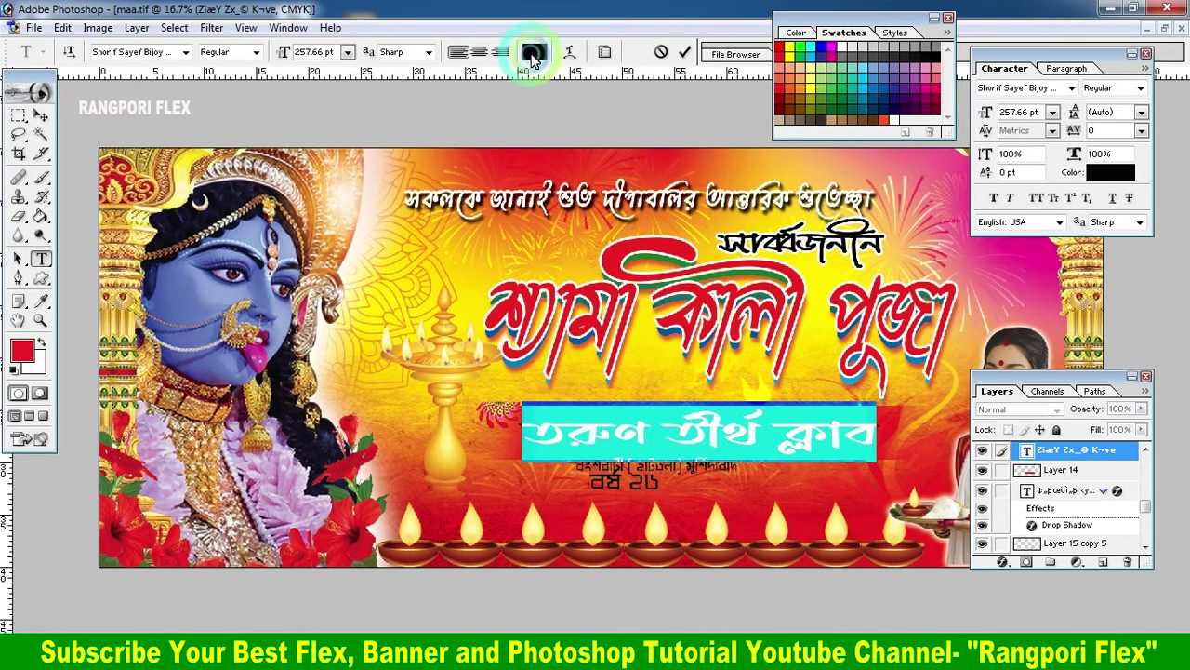
left_click(533, 54)
left_click_drag(234, 321, 21, 123)
left_click(457, 245)
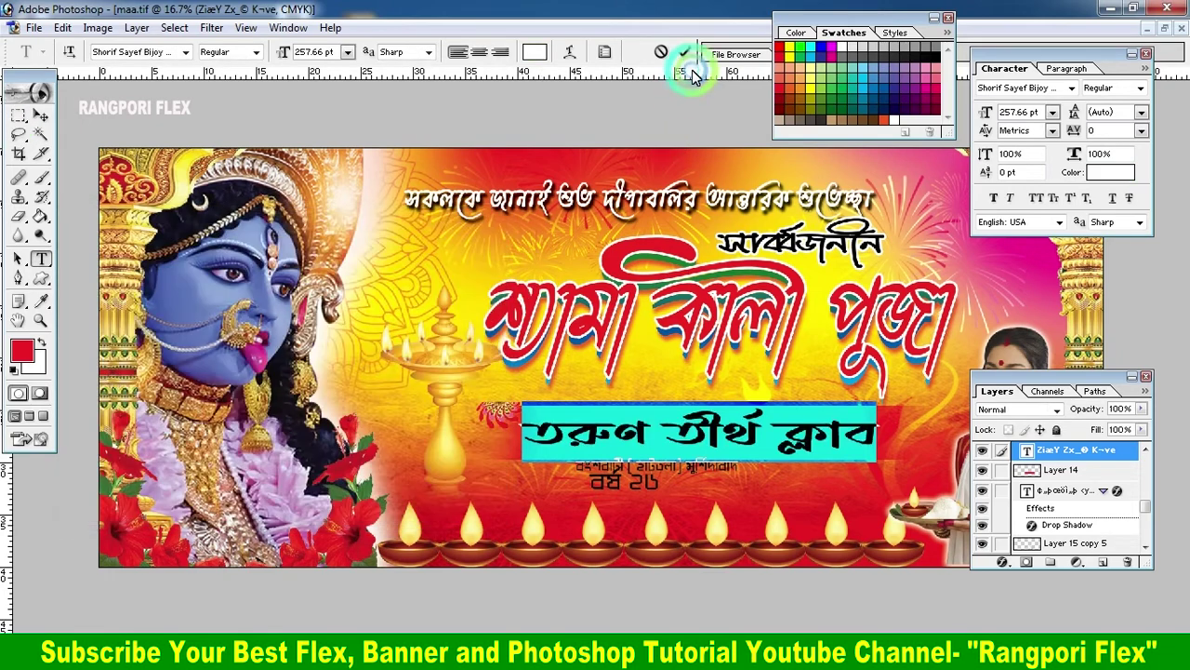
left_click(685, 52)
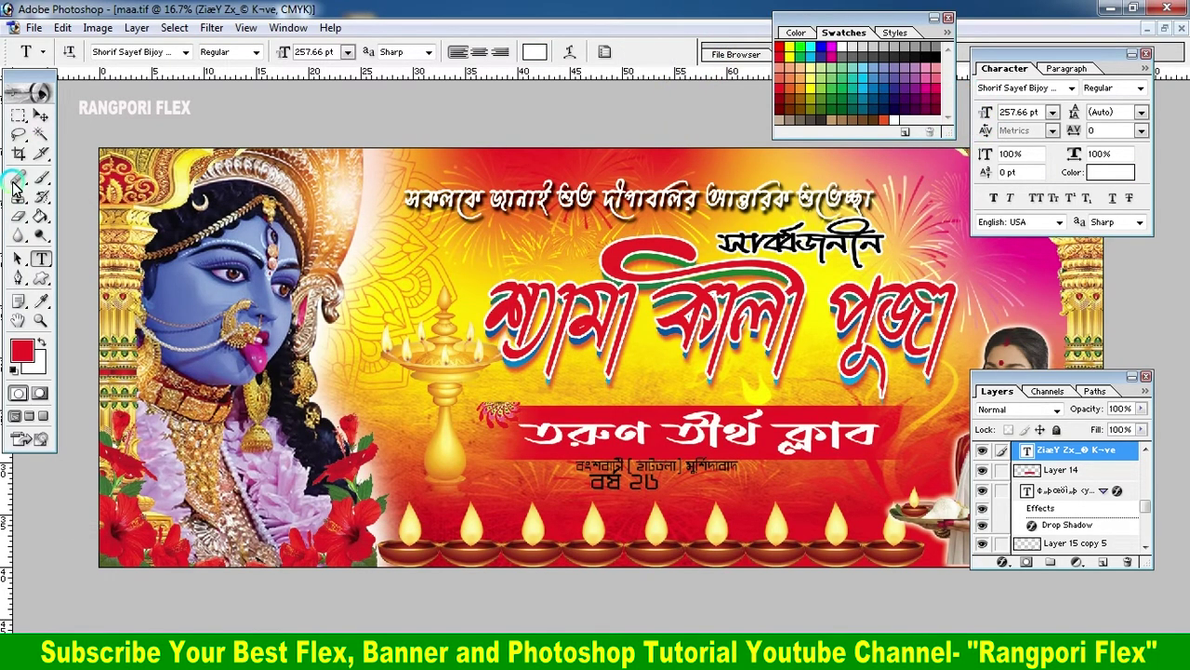
Give the club name a drop shadow with distance 11, size 10 and spread 15.
left_click(41, 114)
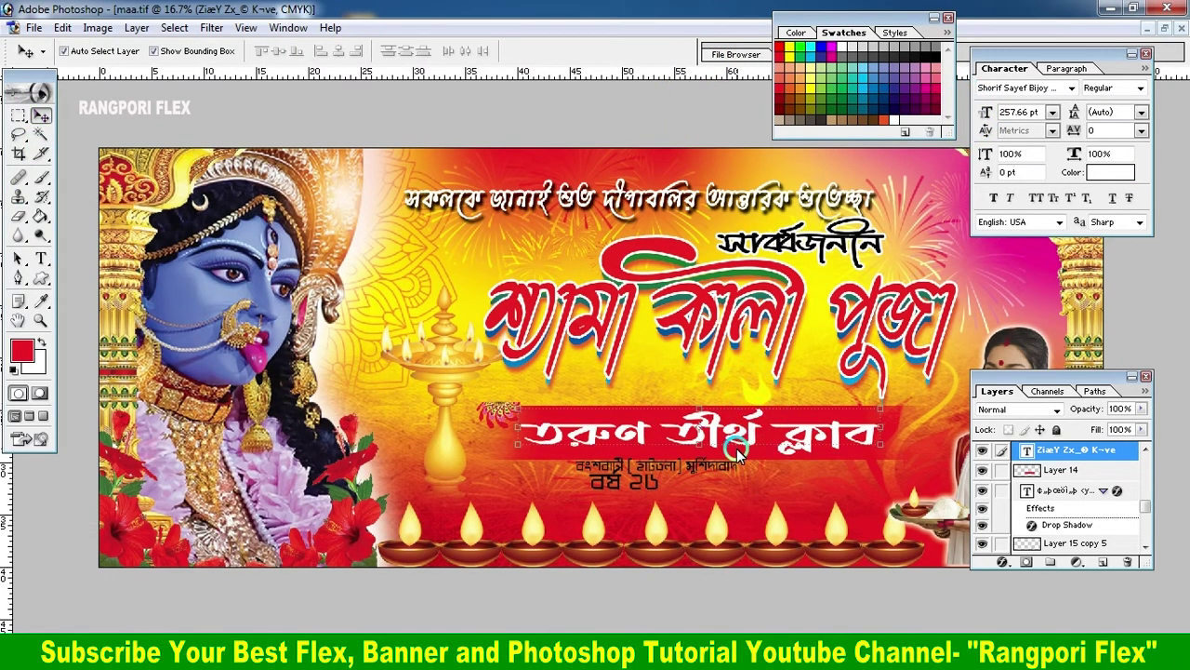
key("ctrl+t")
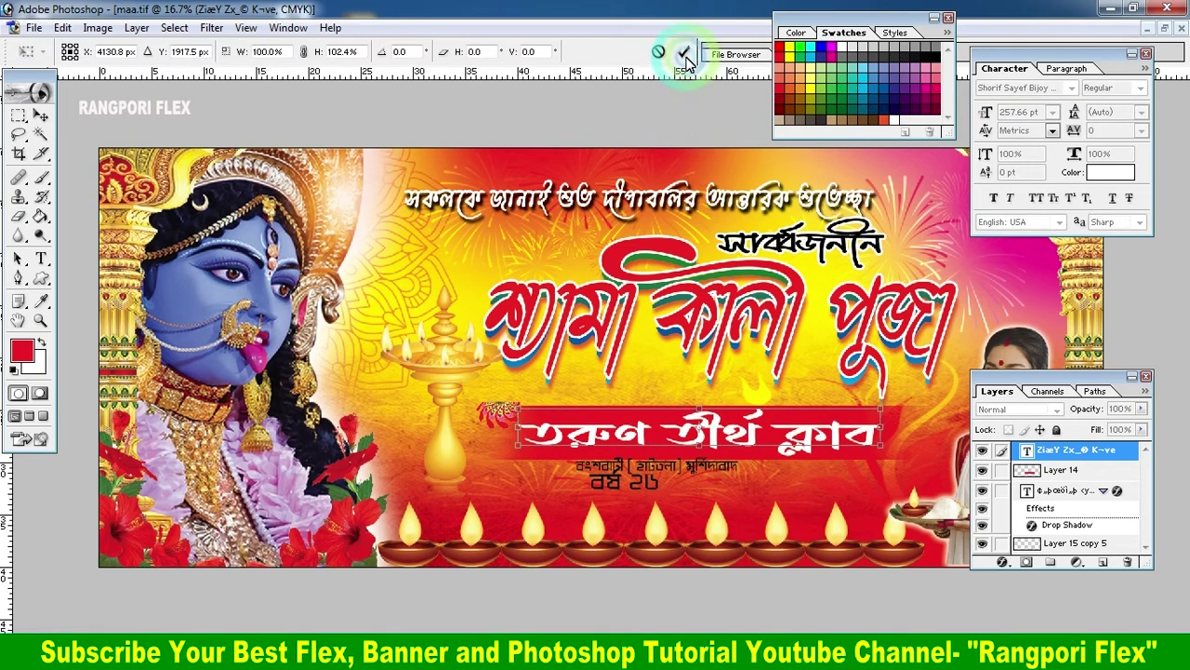
left_click(684, 52)
left_click(1001, 563)
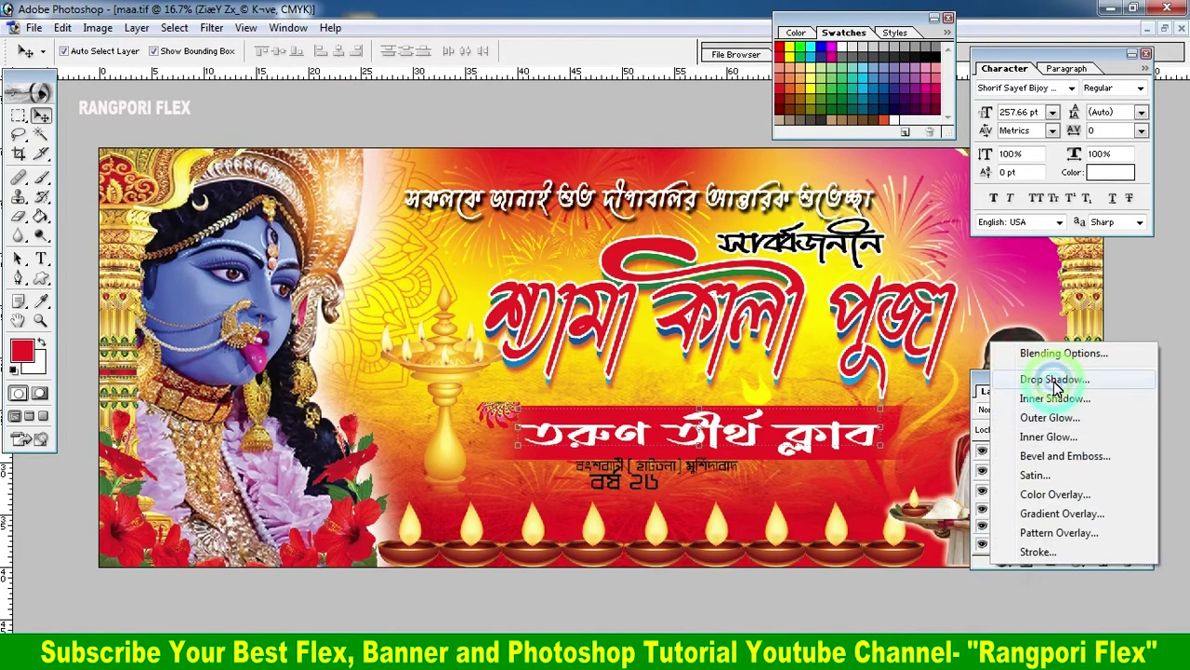
left_click(1041, 378)
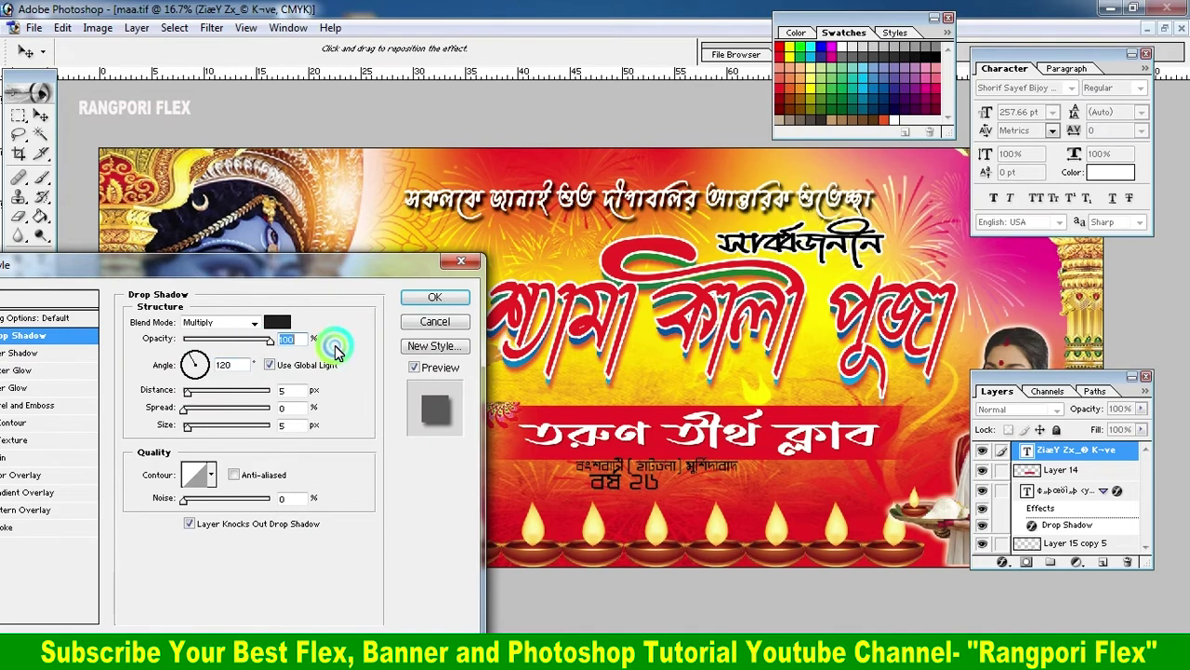
type("11")
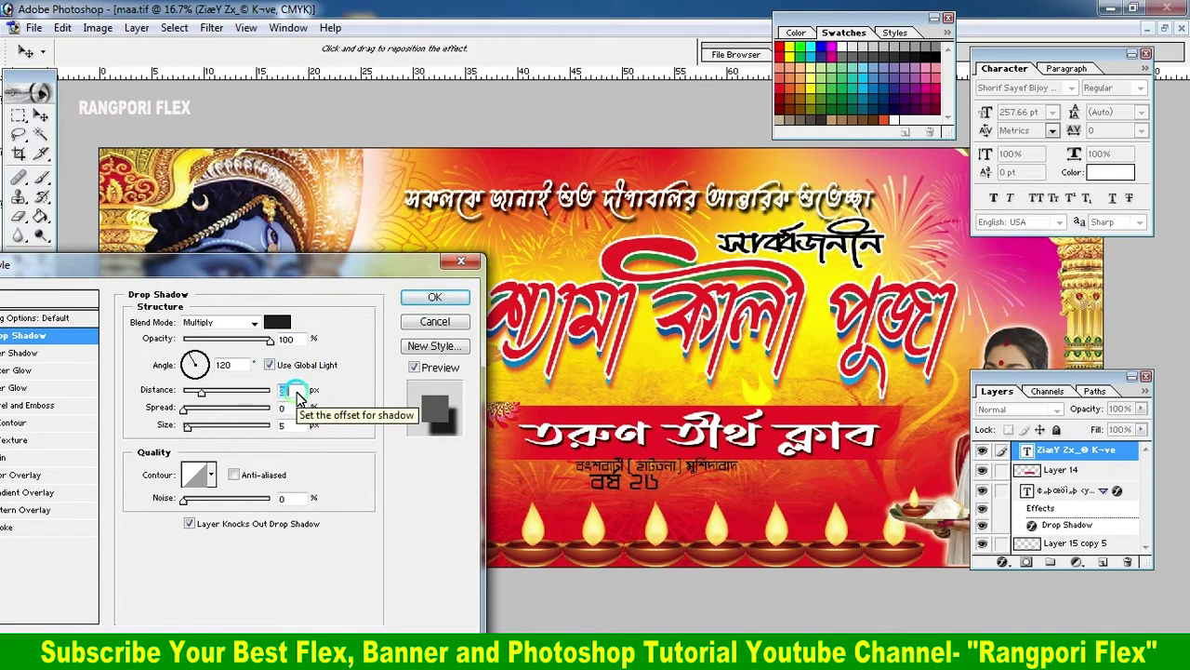
left_click(290, 425)
type("10")
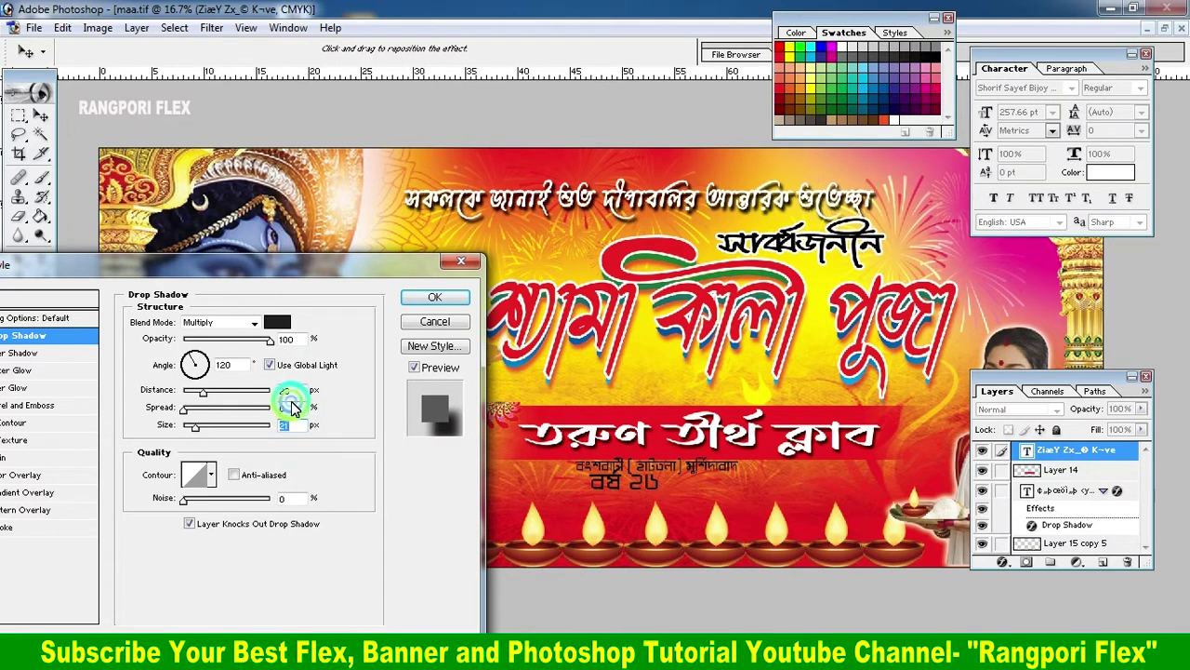
left_click(291, 407)
type("15")
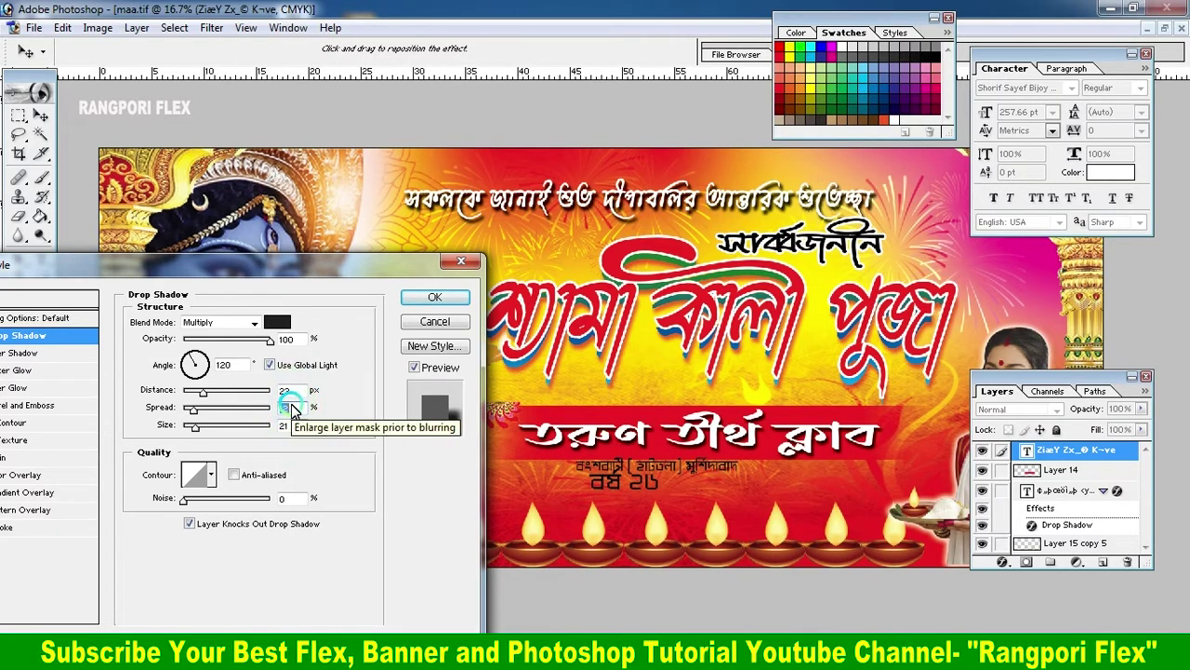
left_click(430, 297)
Move the year text up beside the title.
left_click(841, 507)
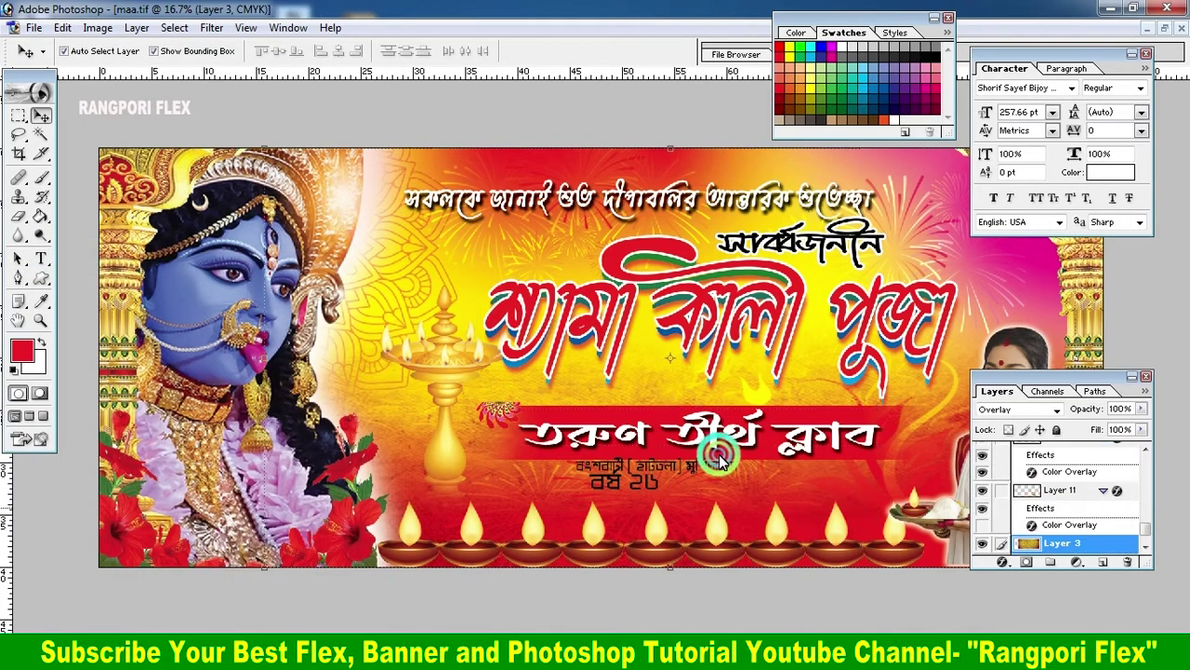
left_click(633, 490)
double_click(633, 490)
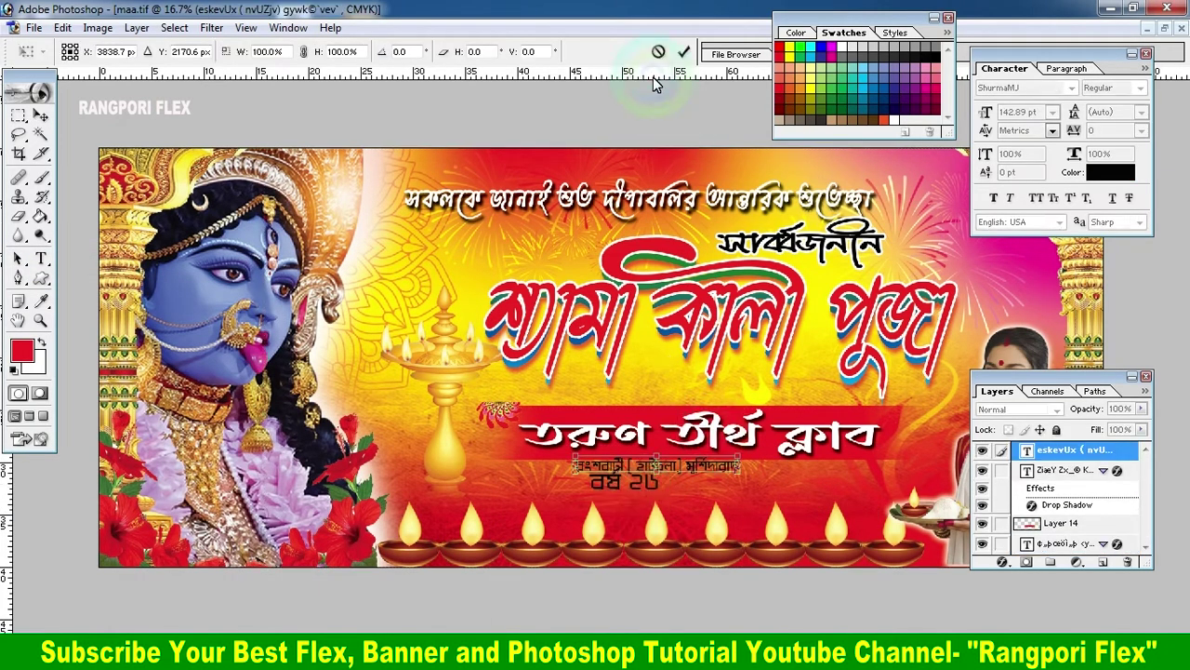
left_click(679, 48)
left_click(633, 502)
left_click(610, 486)
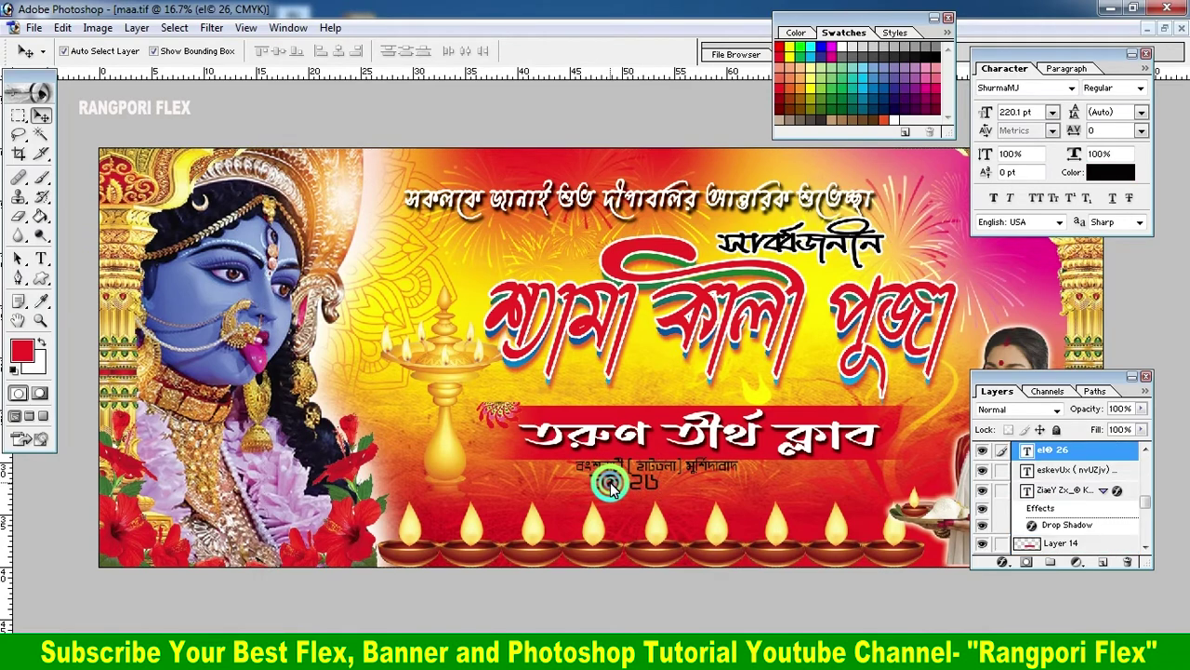
left_click_drag(651, 470, 695, 486)
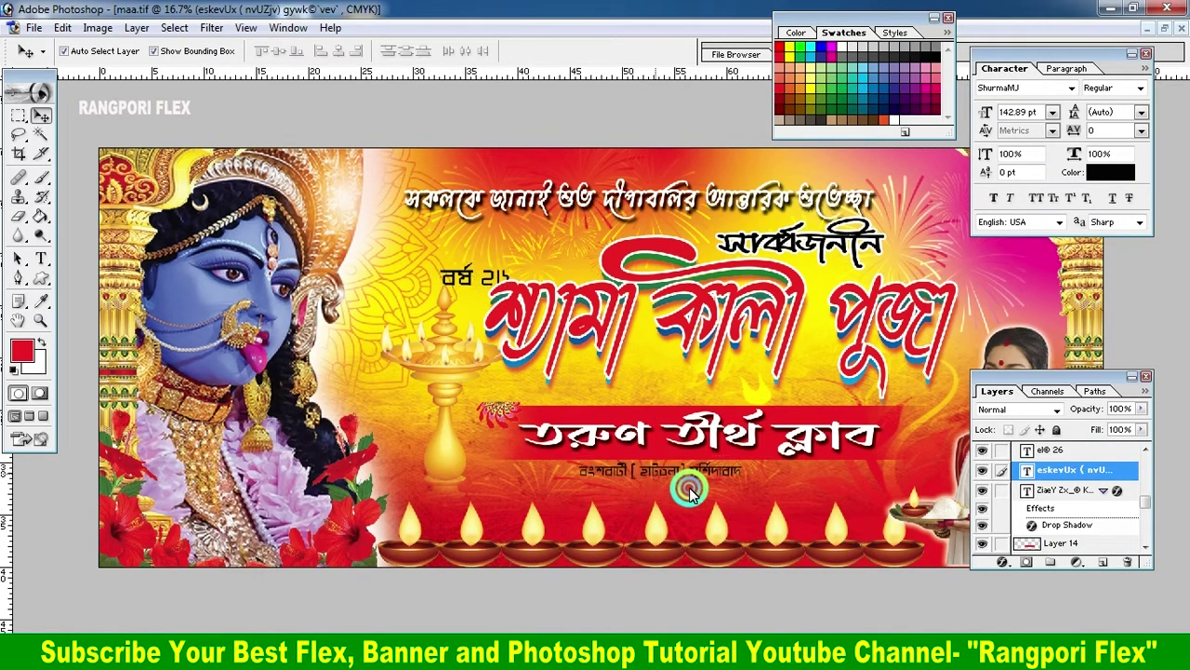
Enlarge and widen the address text, shifting it slightly left.
key("ctrl+t")
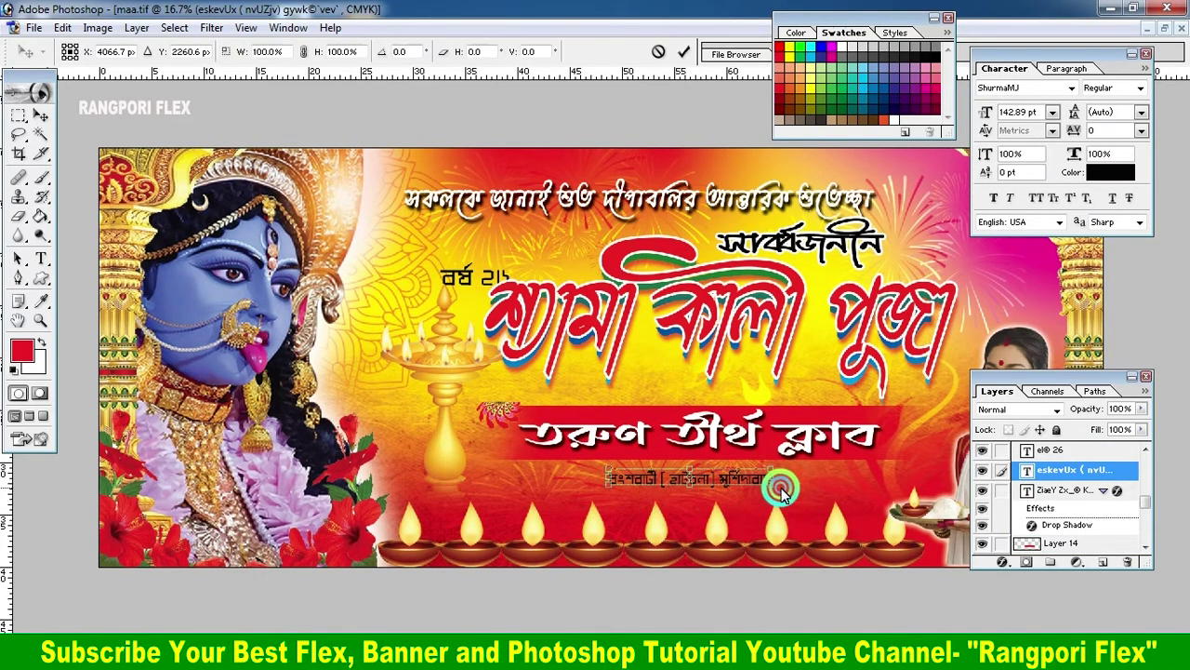
left_click_drag(783, 490, 881, 493)
left_click(684, 51)
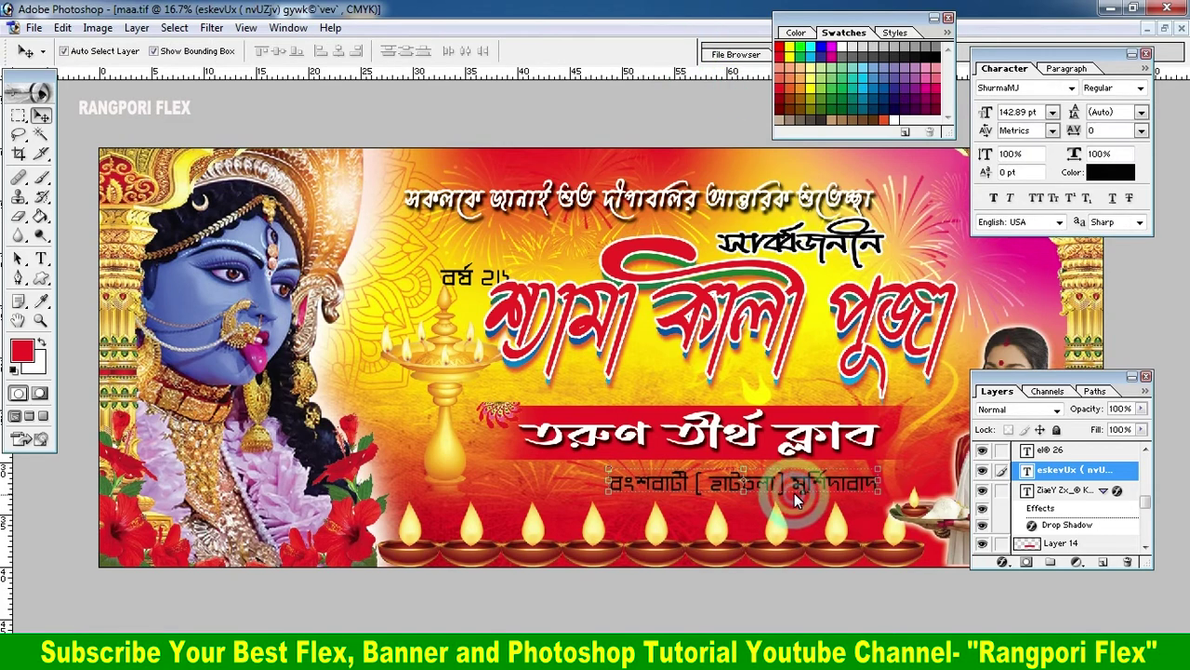
left_click_drag(799, 482, 772, 479)
Change the address text font to Shokuntola ANSI.
left_click(41, 259)
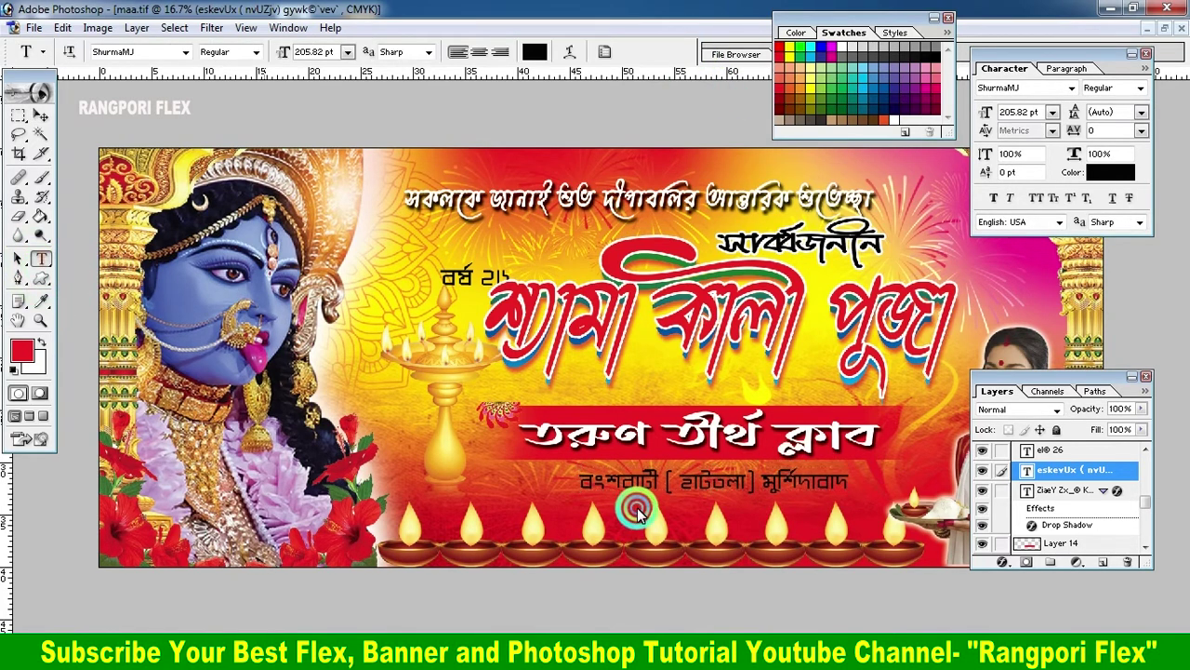
left_click(698, 484)
key("ctrl+a")
left_click(144, 54)
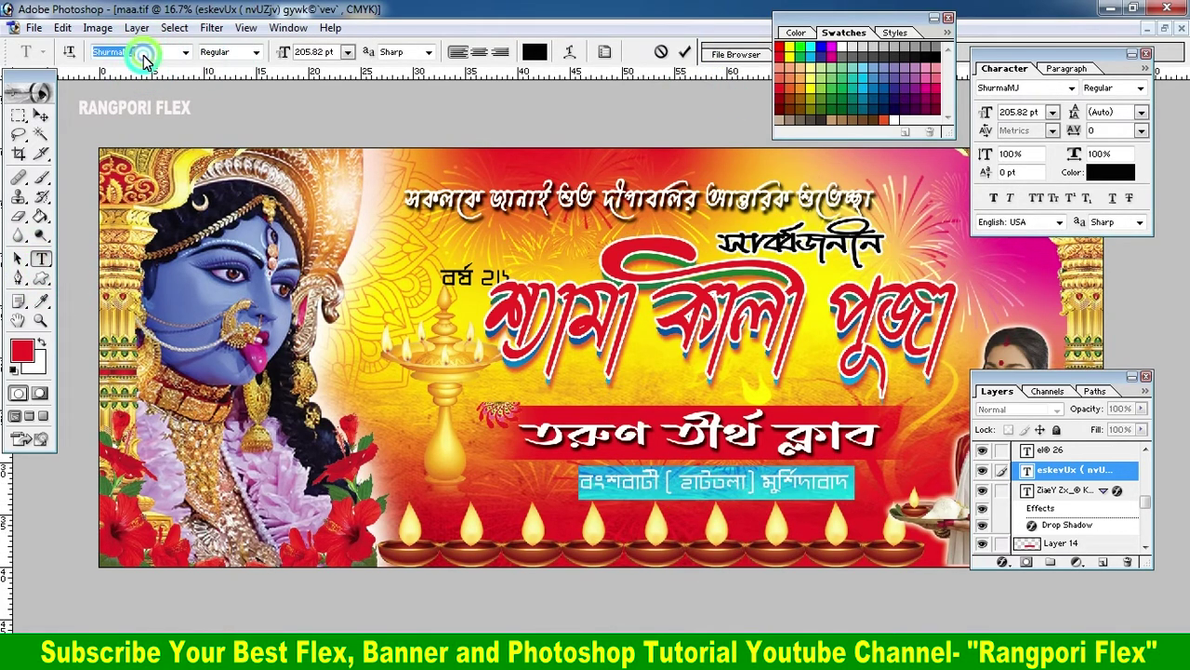
key("Up")
key("Up")
key("Up")
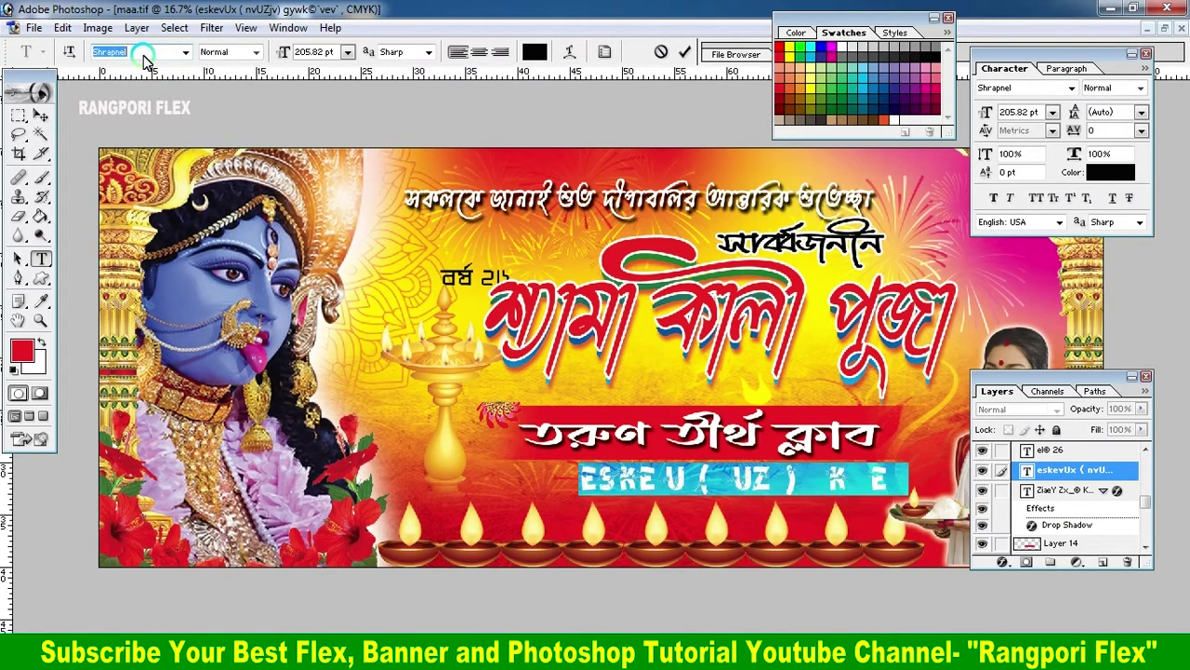
key("Up")
key("Up")
key("Up")
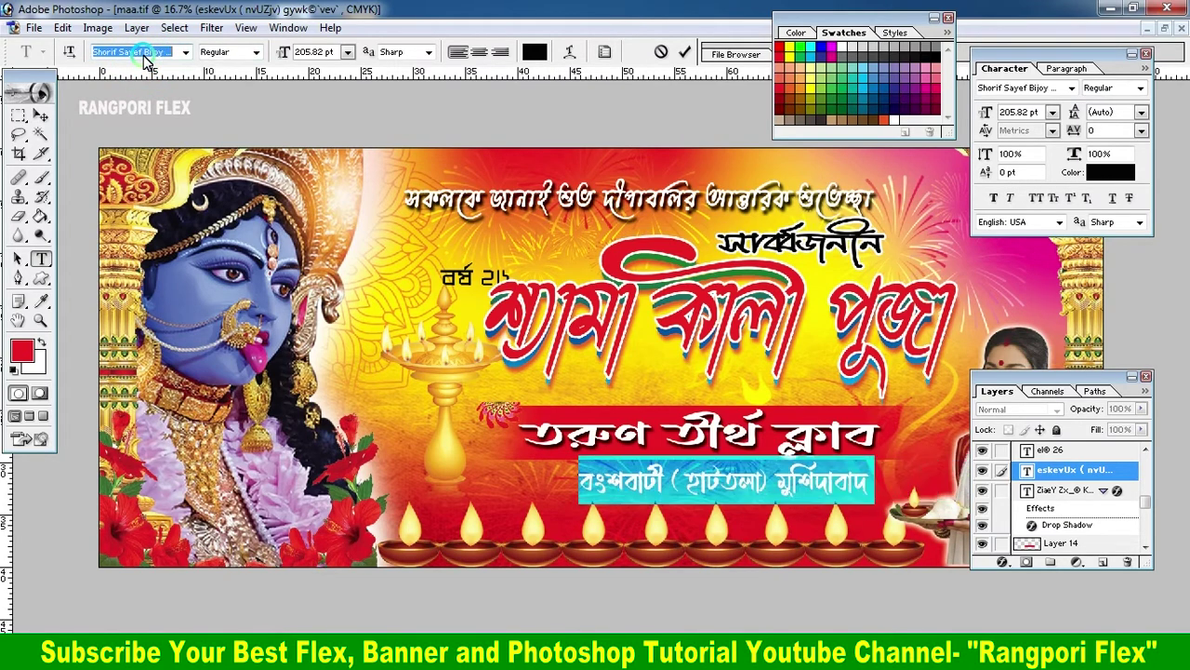
key("Up")
key("Up")
key("Up")
key("Up")
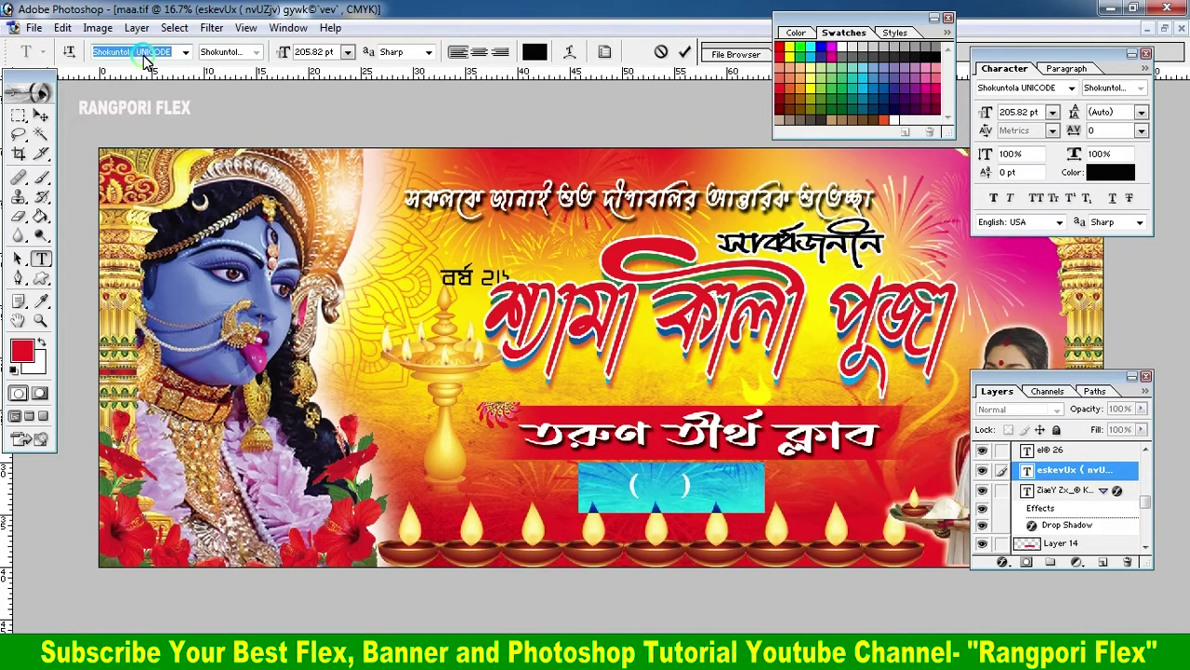
key("Up")
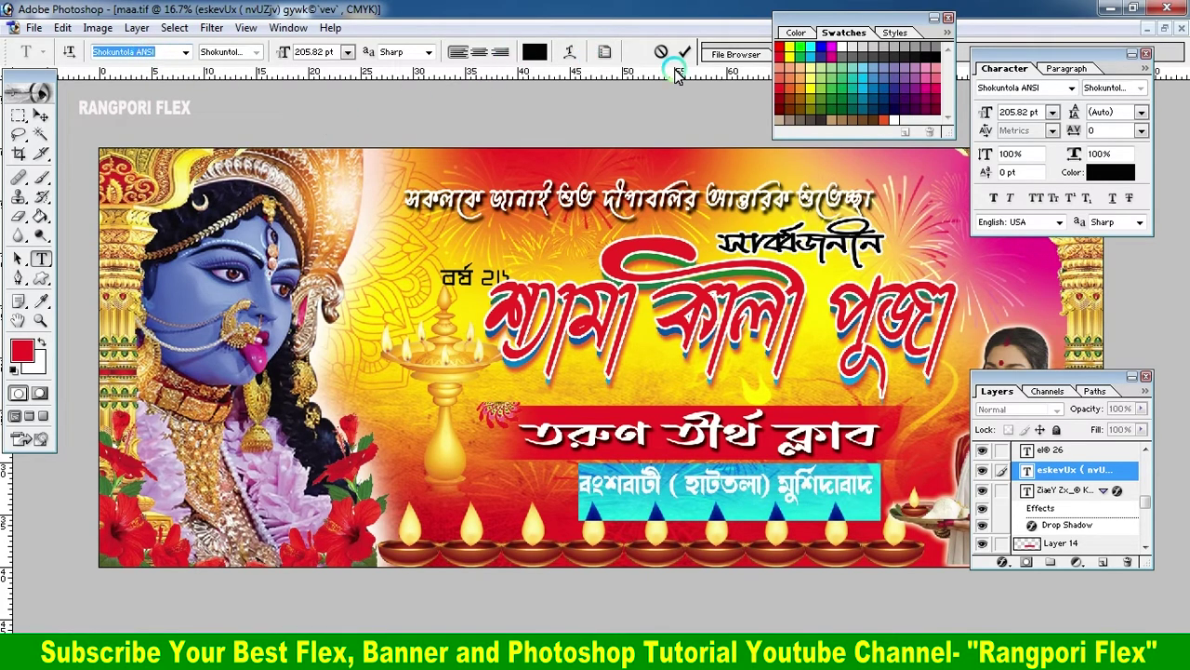
left_click(688, 53)
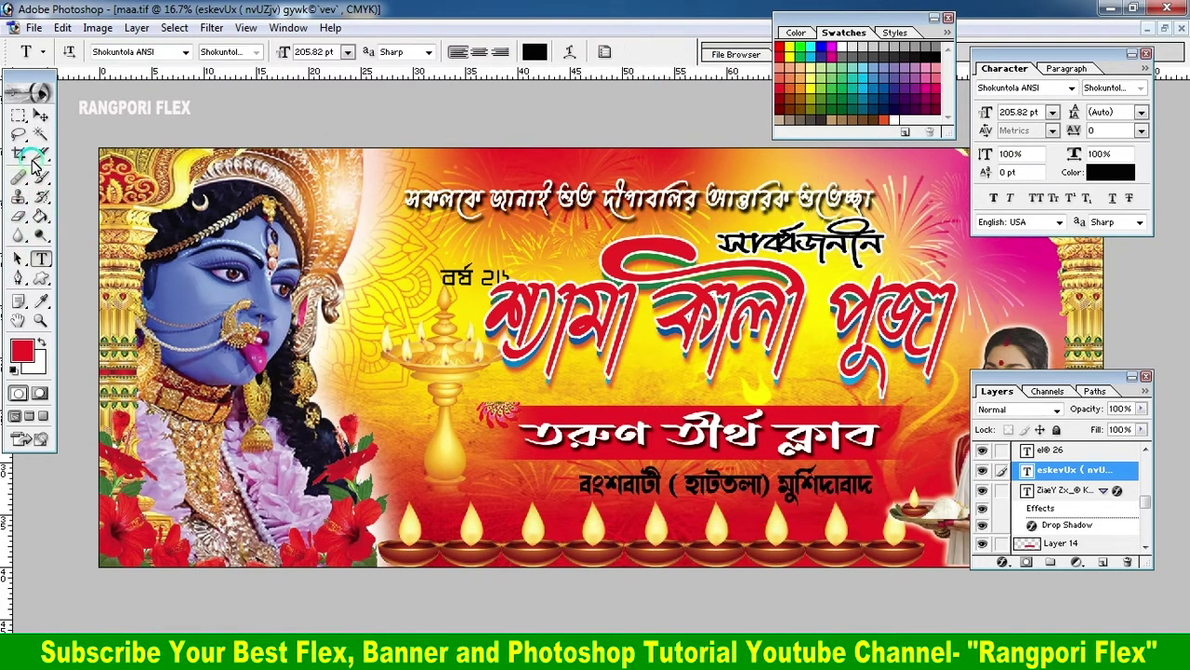
Reposition the address text to centre it under the club name.
left_click(42, 116)
left_click_drag(729, 477, 704, 477)
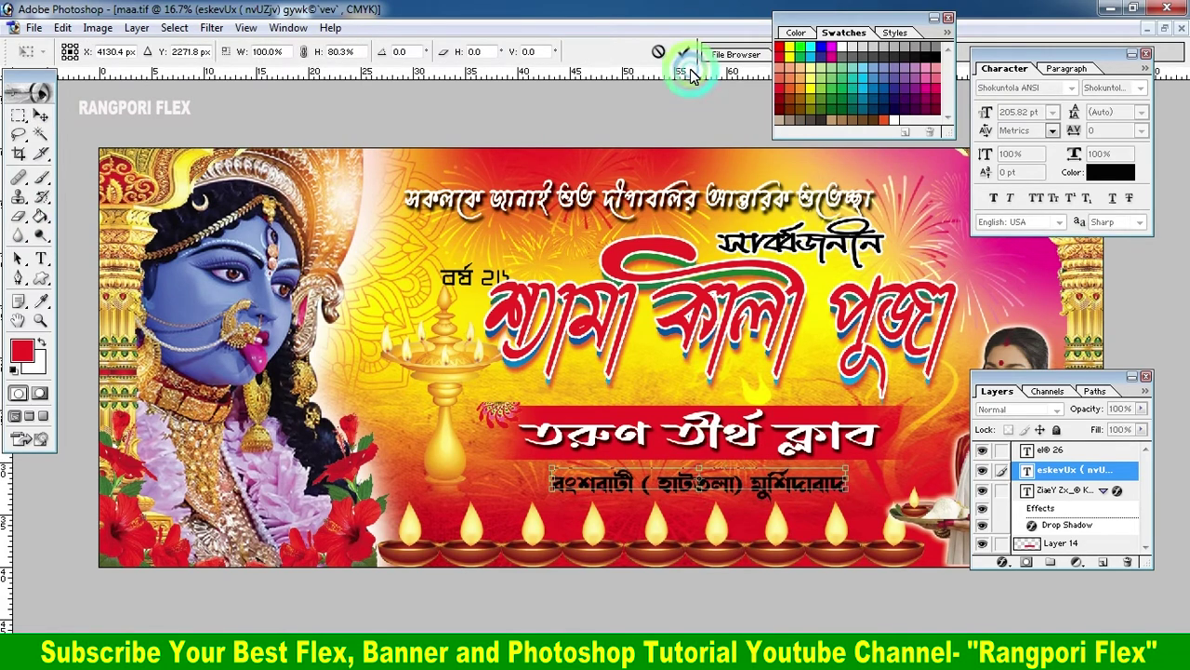
left_click(763, 449)
left_click_drag(749, 490, 742, 490)
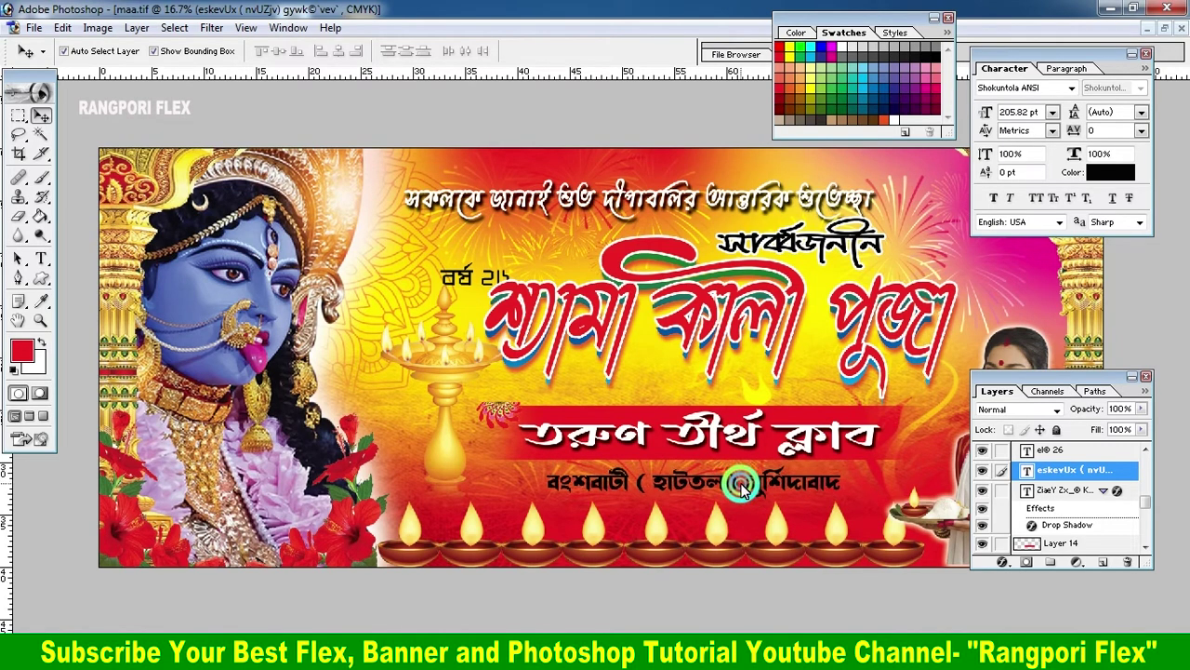
Add a 10 px white stroke to the address line.
left_click(1002, 564)
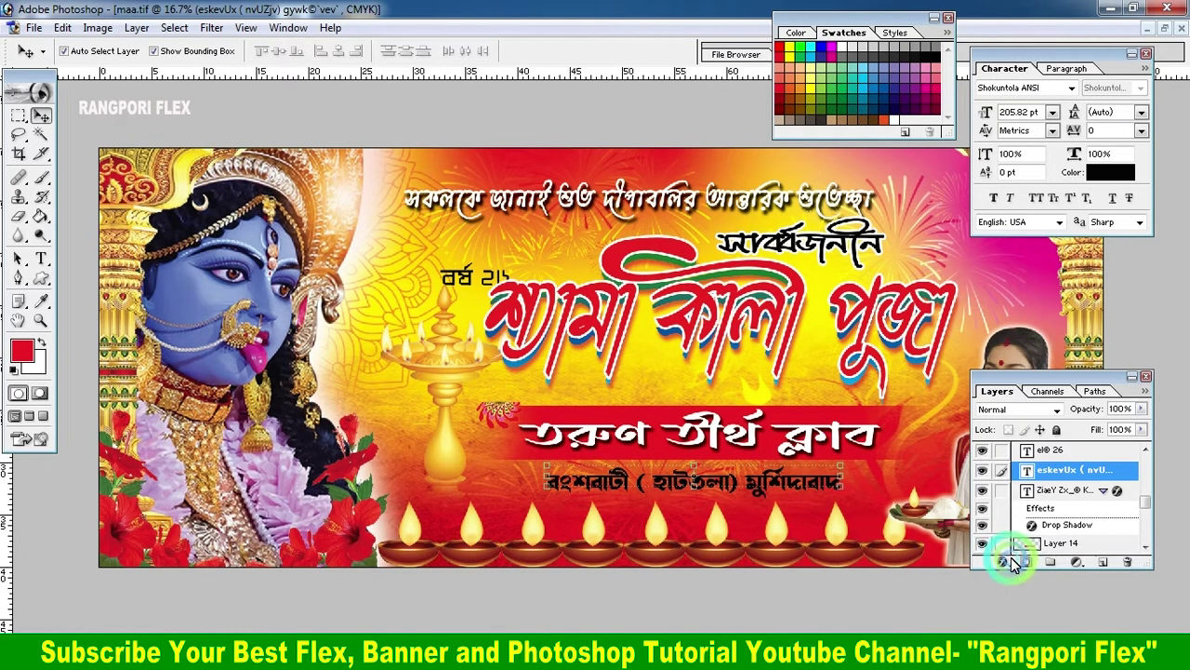
left_click(171, 423)
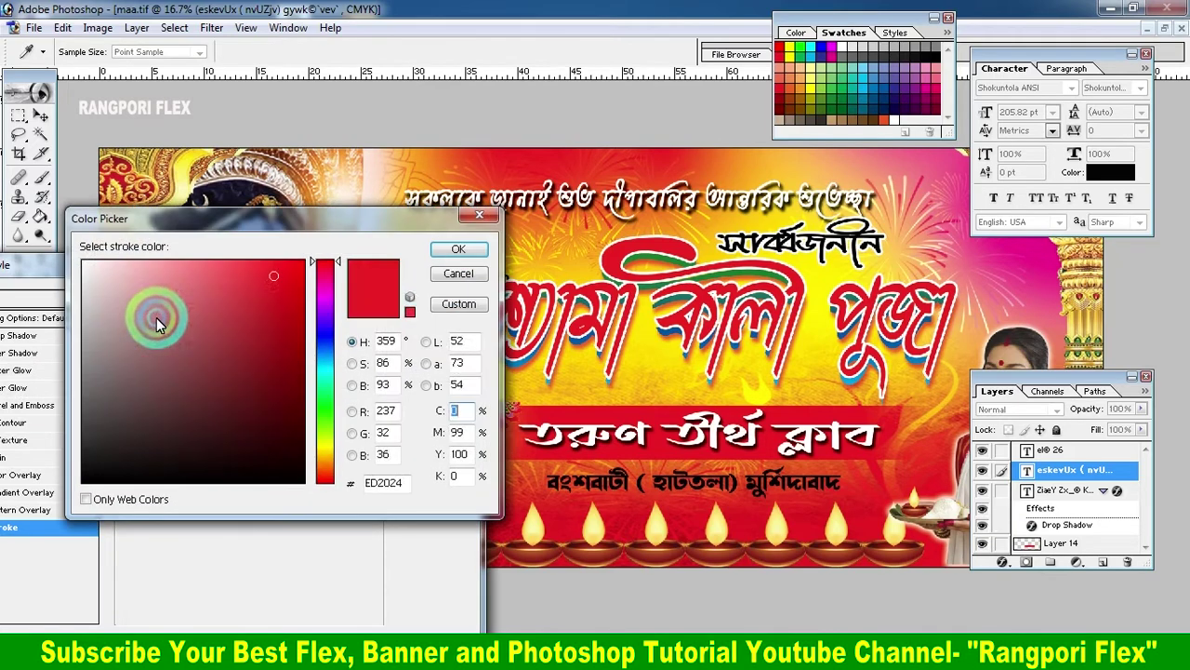
left_click_drag(159, 319, 82, 89)
left_click(455, 249)
left_click(292, 322)
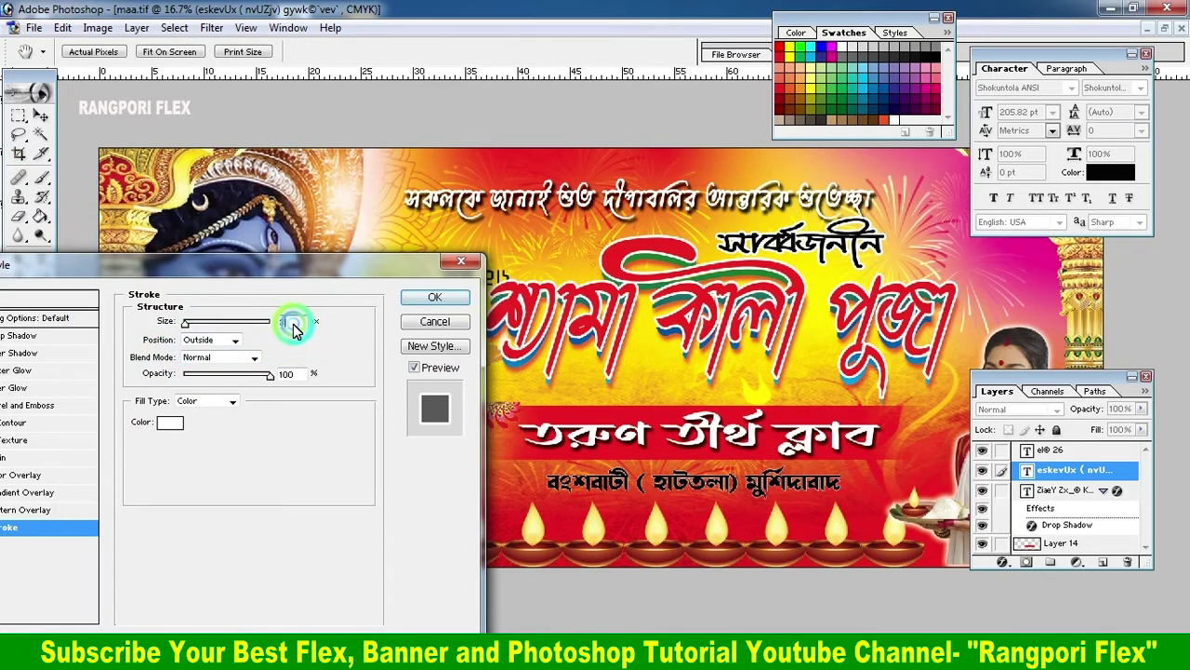
type("10")
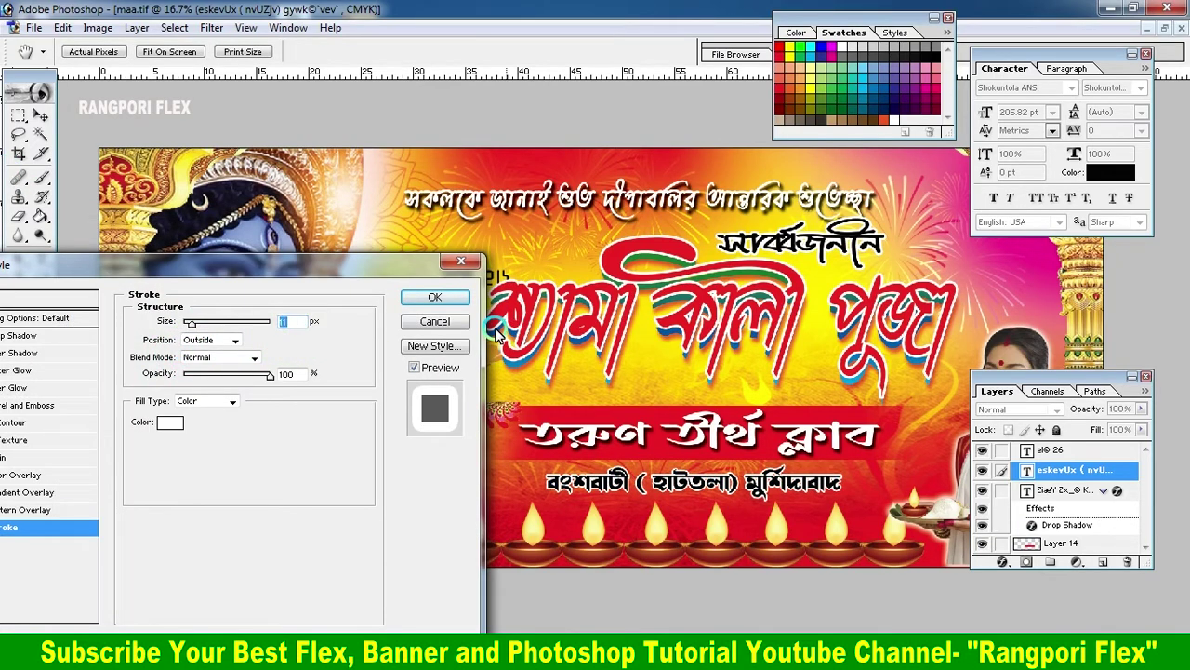
left_click(437, 298)
left_click_drag(803, 490, 797, 490)
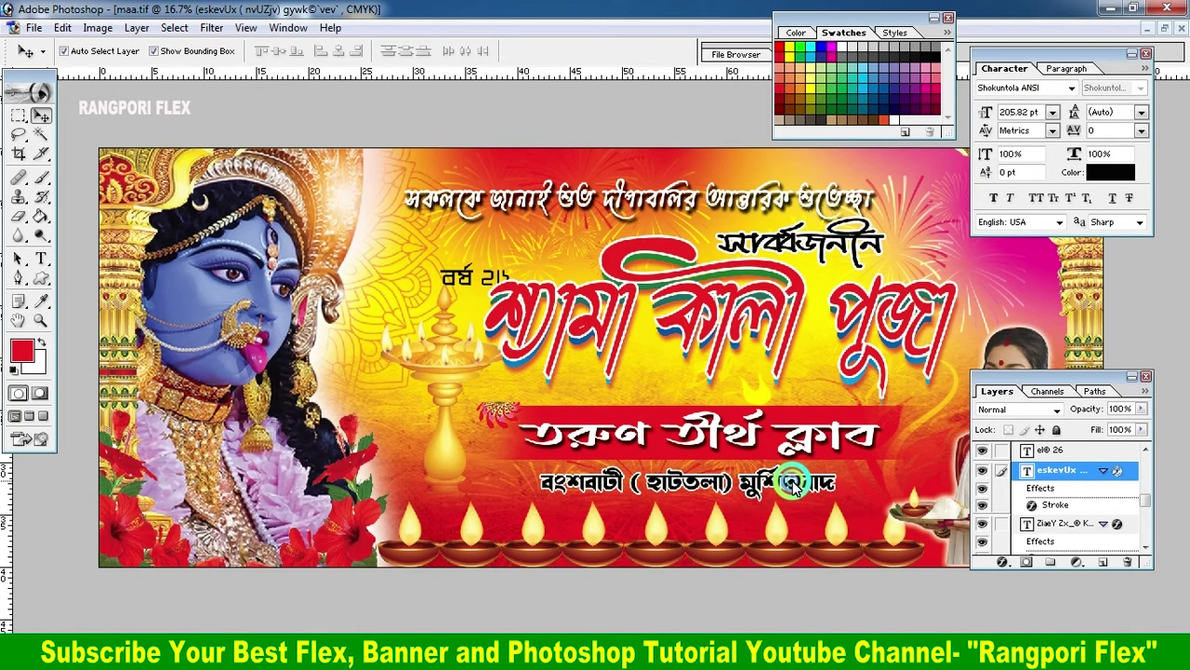
left_click(831, 374)
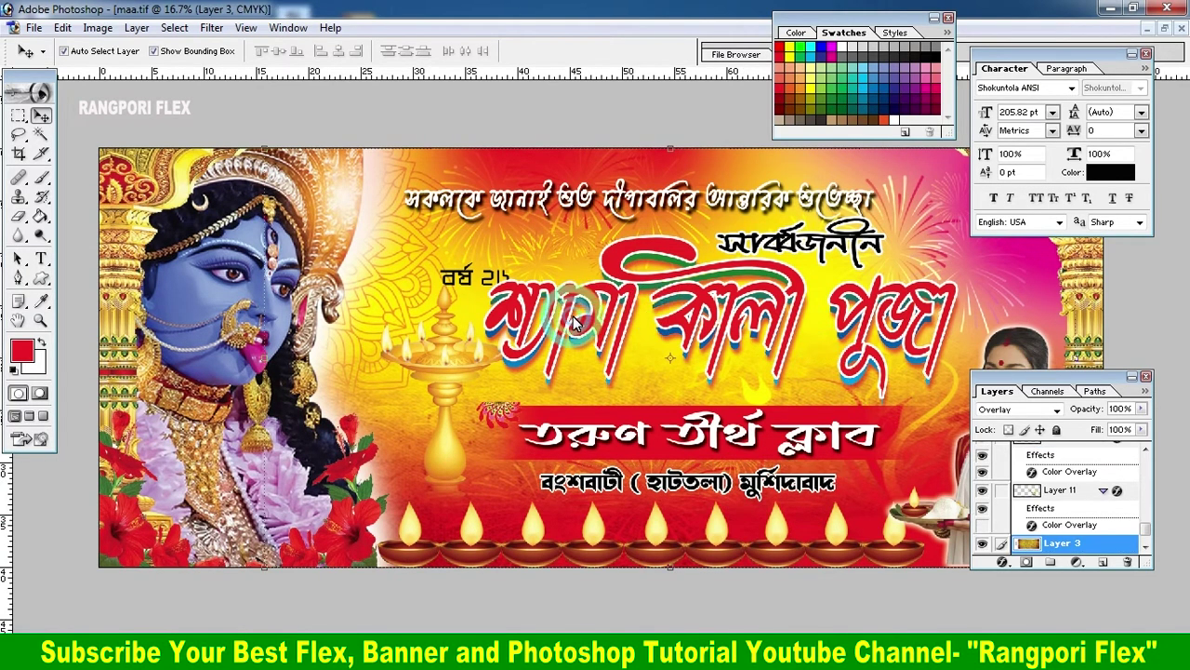
Draw a starburst custom-shape outline around the year text and add a new empty layer.
left_click(466, 279)
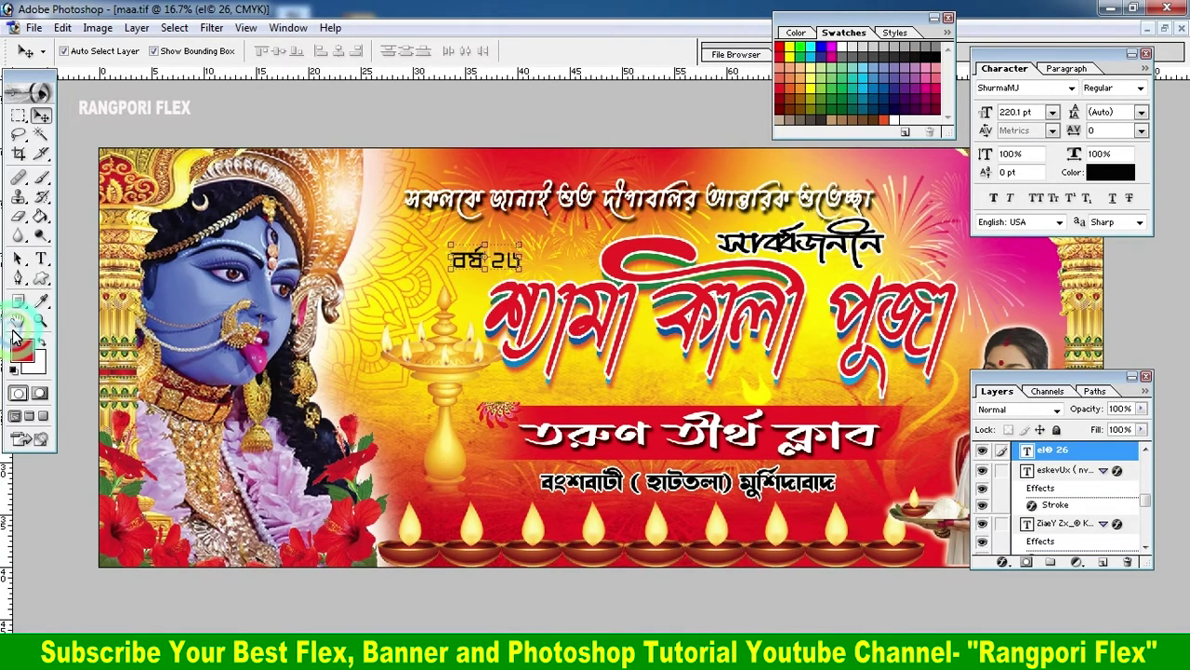
mouse_move(41, 282)
left_mouse_down()
mouse_move(109, 370)
mouse_move(104, 362)
left_mouse_up()
left_click(379, 52)
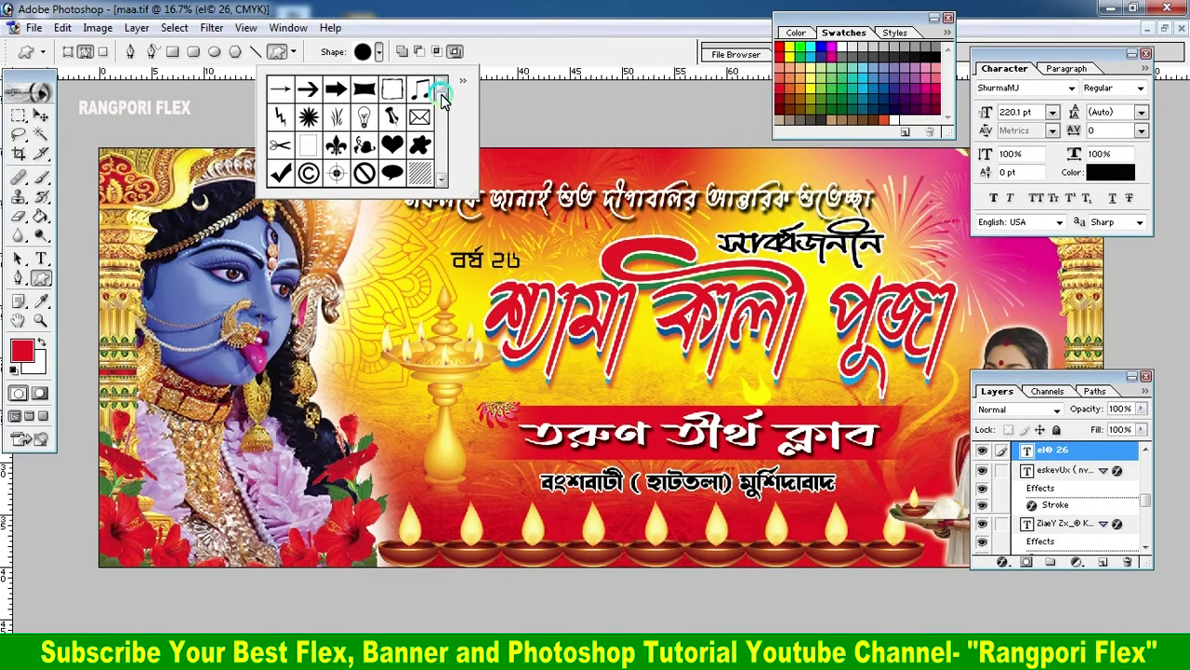
scroll(443, 101, "down", 5)
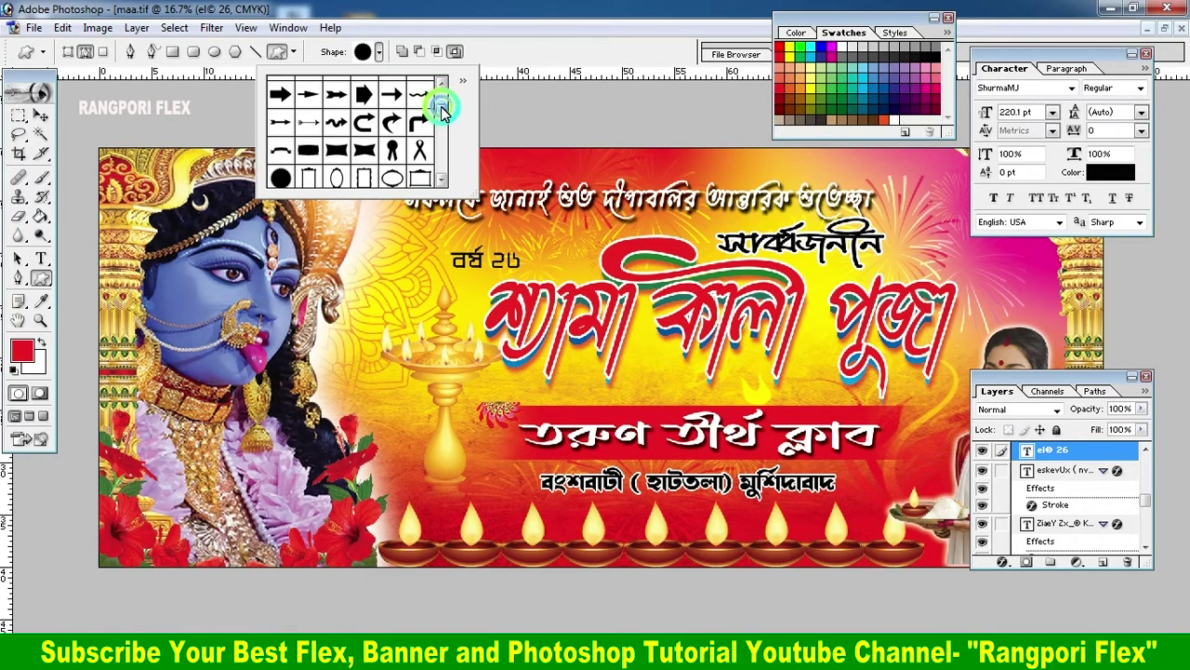
left_click(303, 164)
left_click_drag(384, 244, 490, 306)
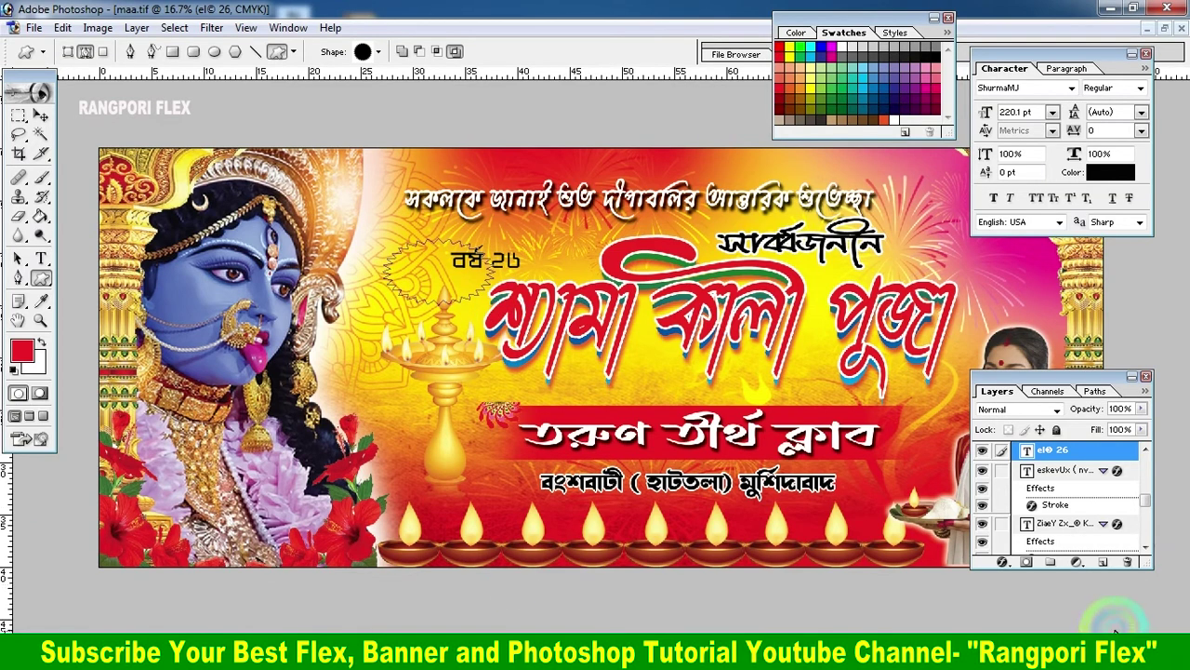
left_click(1103, 563)
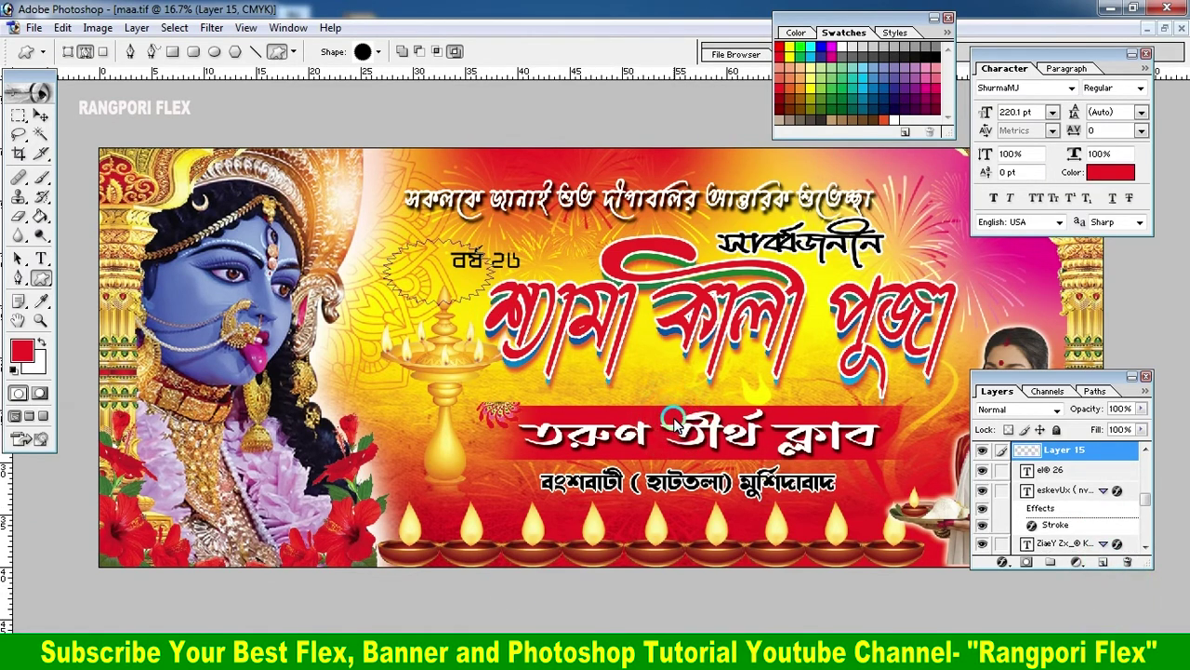
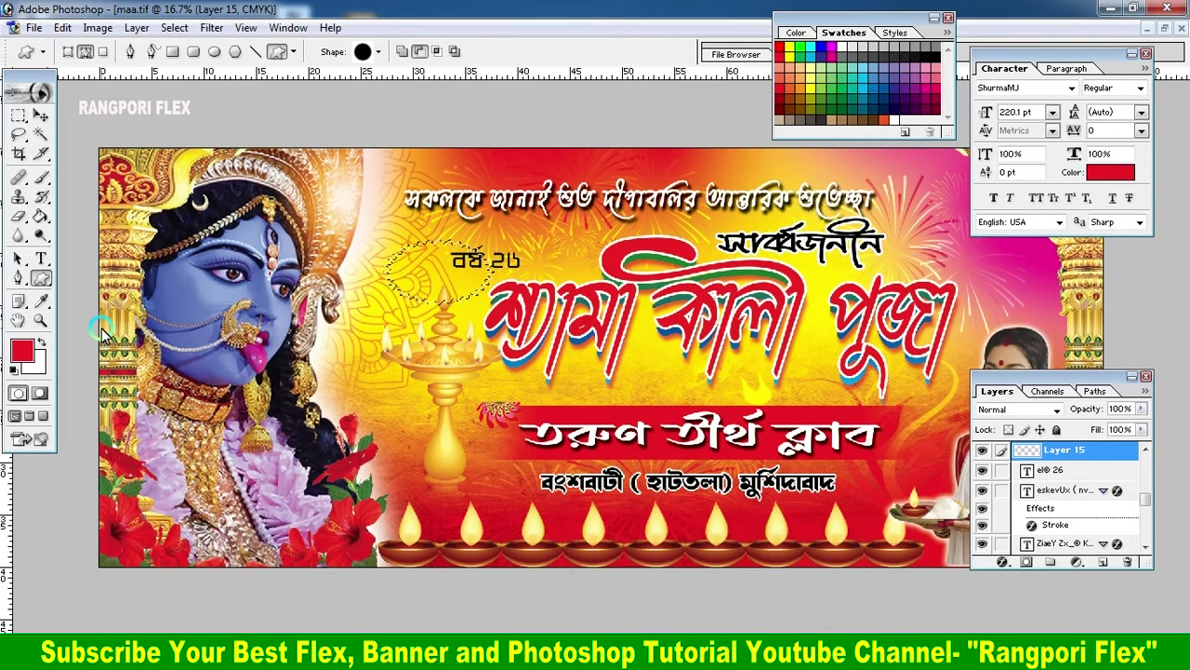
Fill the oval selection with red and rotate the resulting burst.
key("alt+BackSpace")
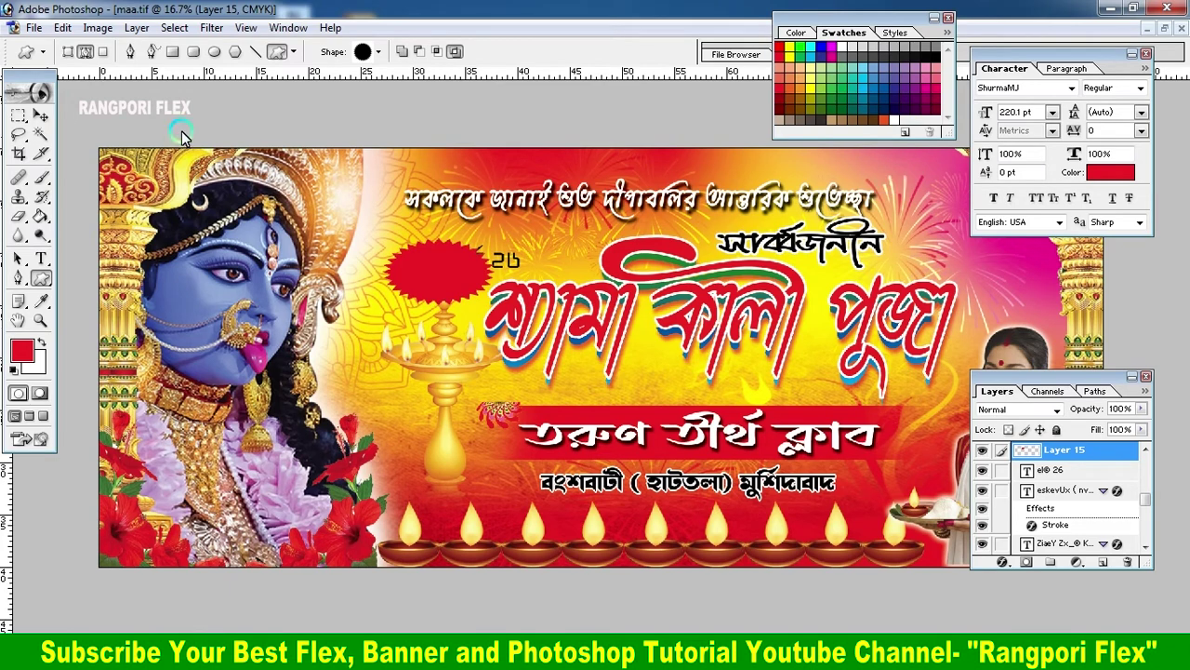
left_click(37, 116)
key("ctrl+t")
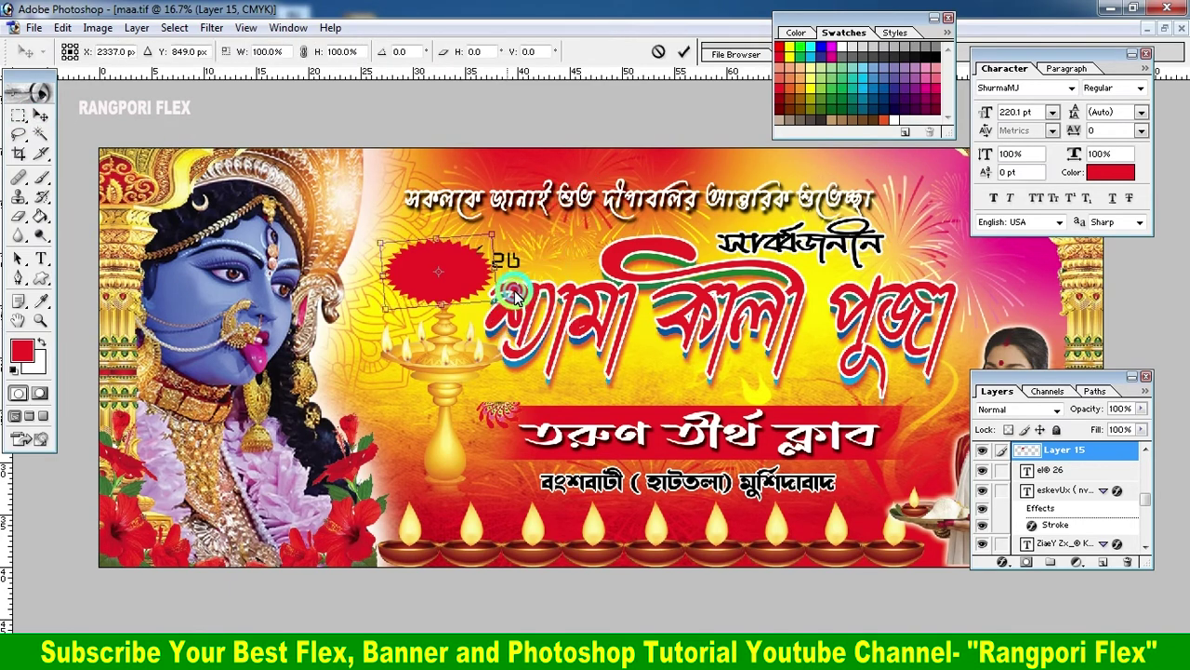
left_click_drag(516, 321, 527, 264)
left_click(683, 51)
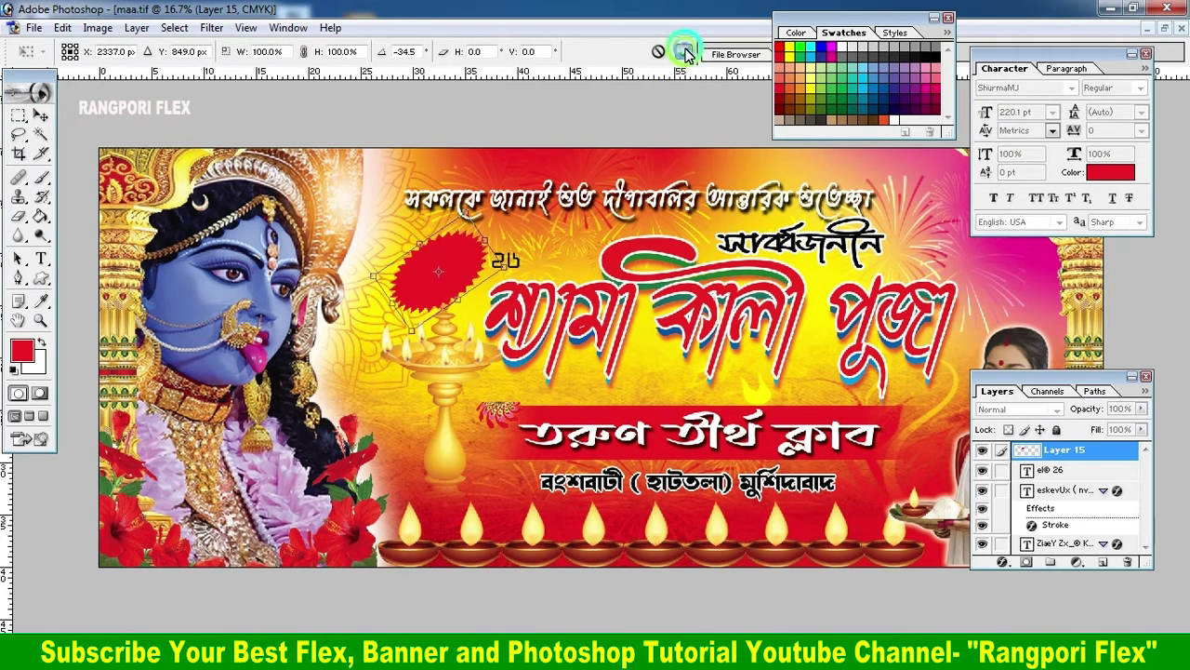
Put the red burst beneath the year text at the banner's top right, with the year text on it.
left_click_drag(423, 302, 442, 299)
left_click(558, 256)
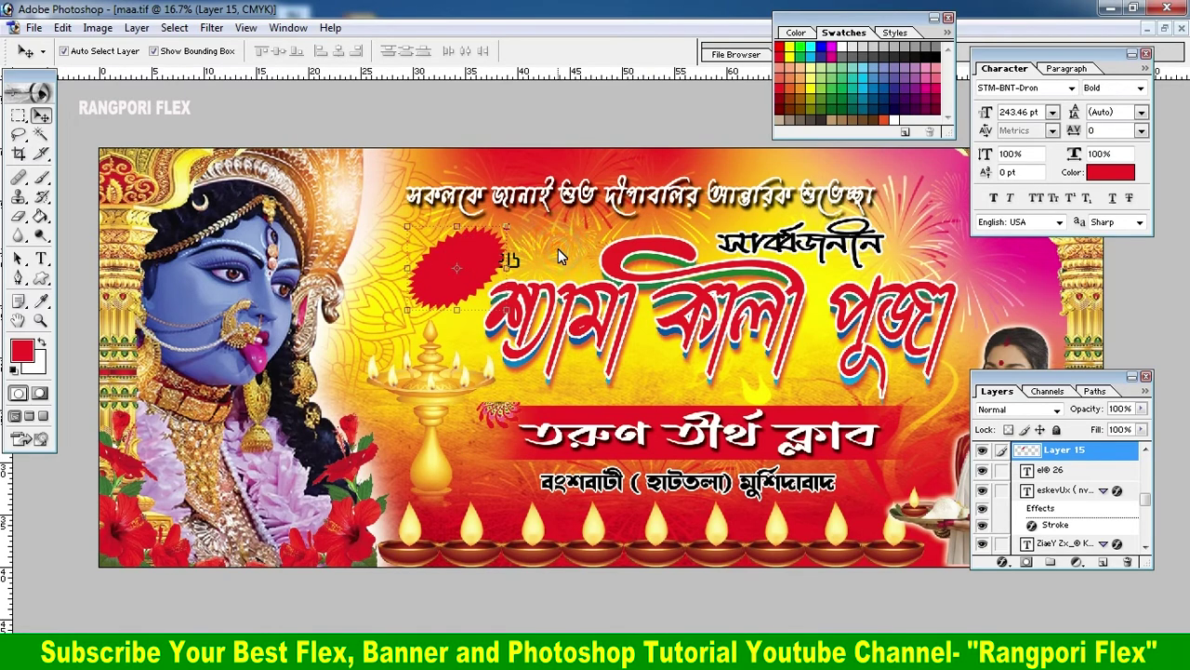
left_click(558, 255)
key("ctrl+bracketleft")
left_click(491, 263)
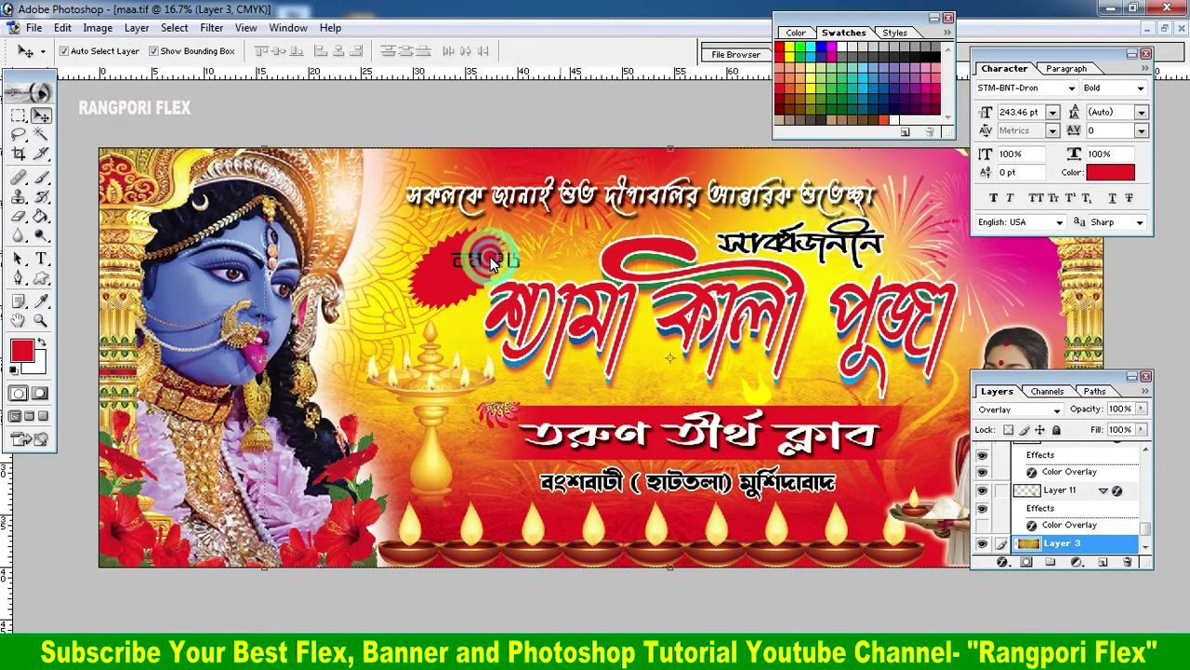
left_click(470, 265)
left_click_drag(470, 265, 976, 244)
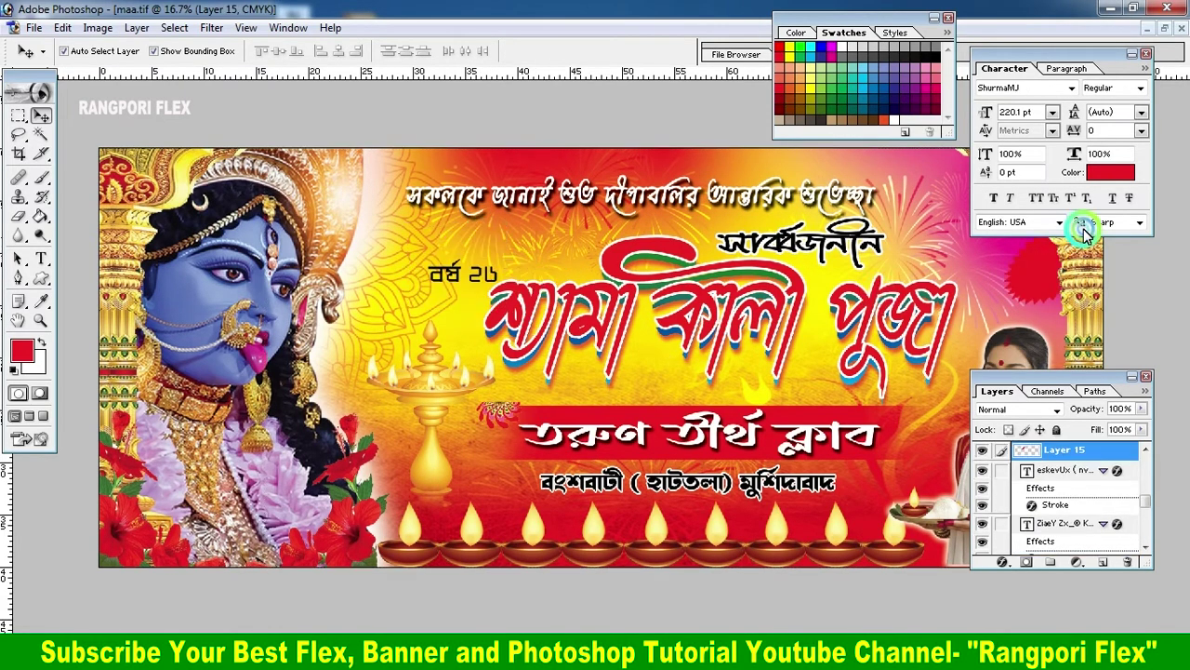
key("ctrl+z")
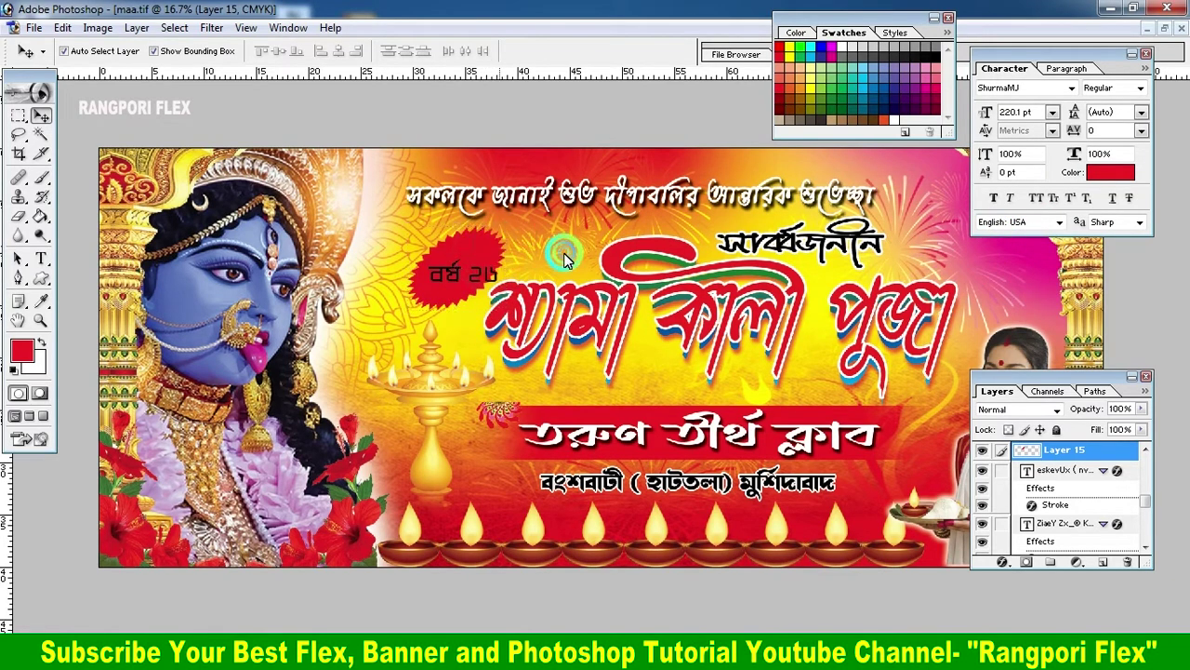
key("ctrl+z")
left_click(479, 276)
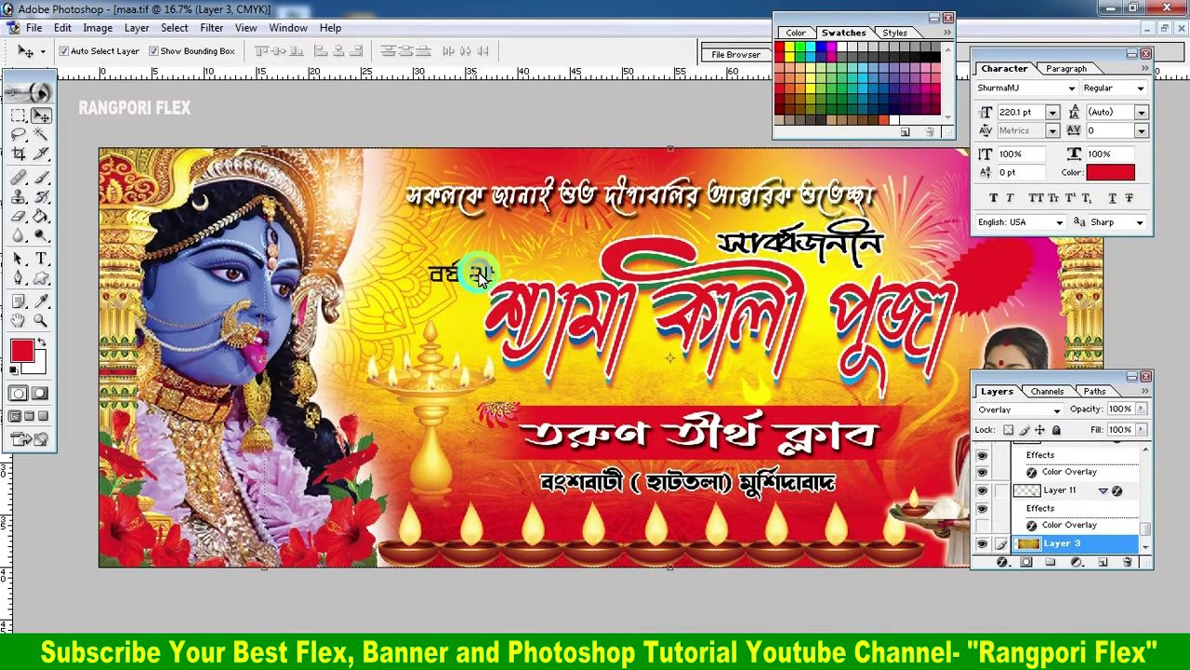
left_click_drag(476, 279, 984, 267)
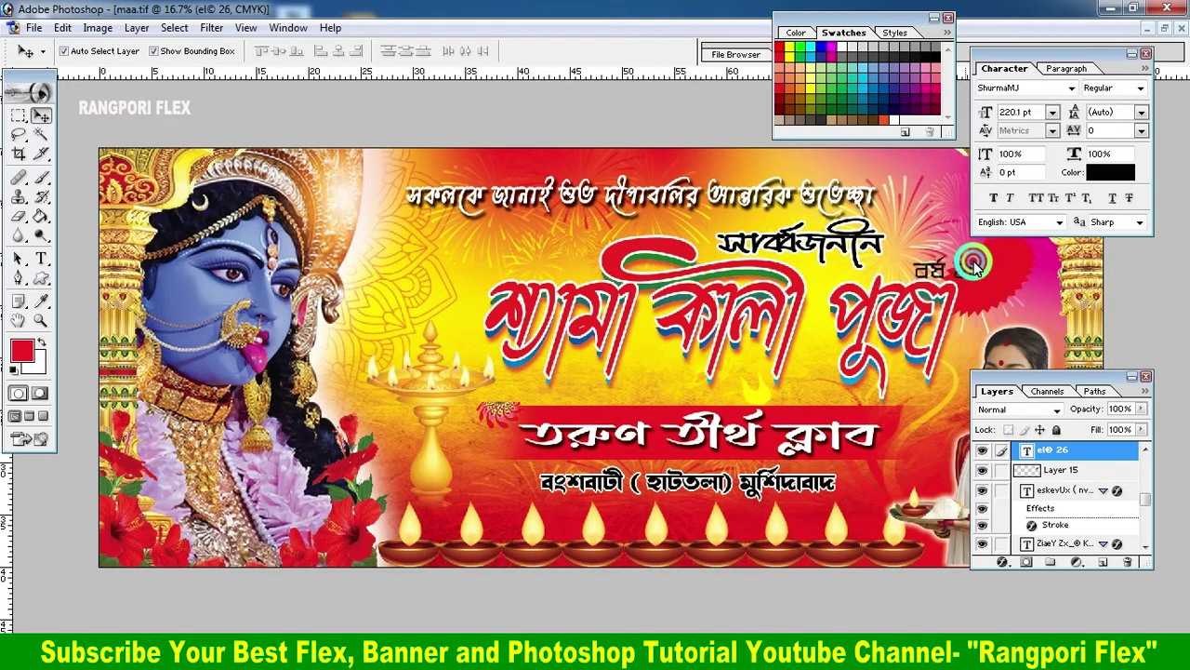
Move সার্বজনীন left above the title, make it taller, and stretch the main title wider.
left_click_drag(789, 235, 498, 253)
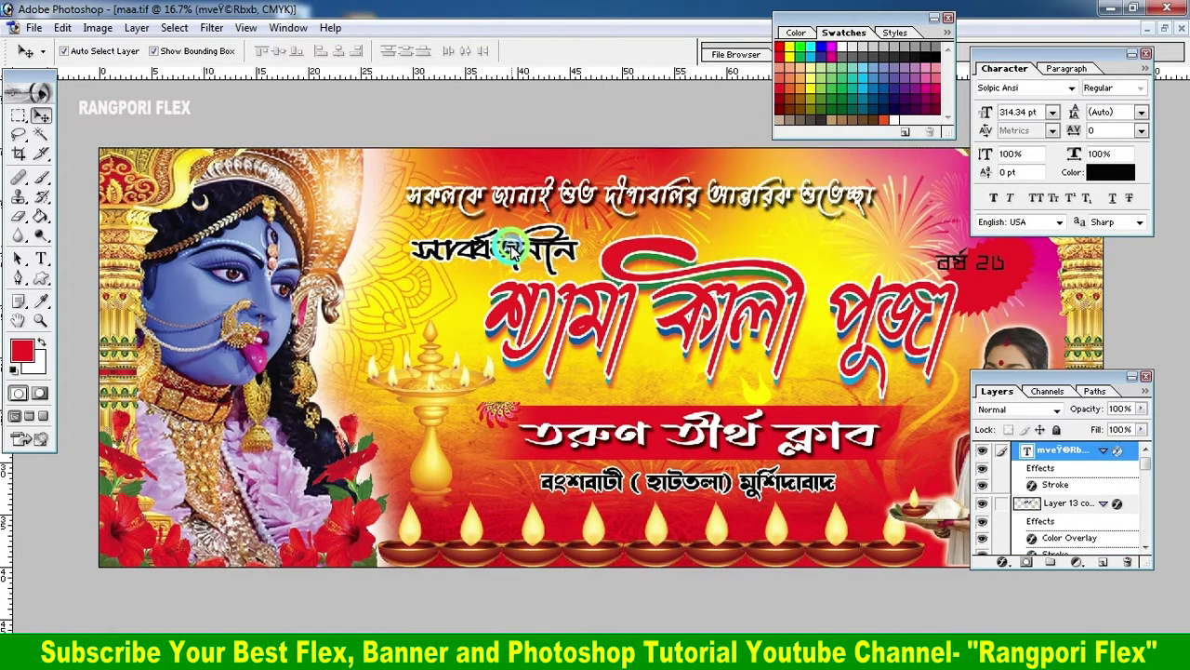
key("ctrl+t")
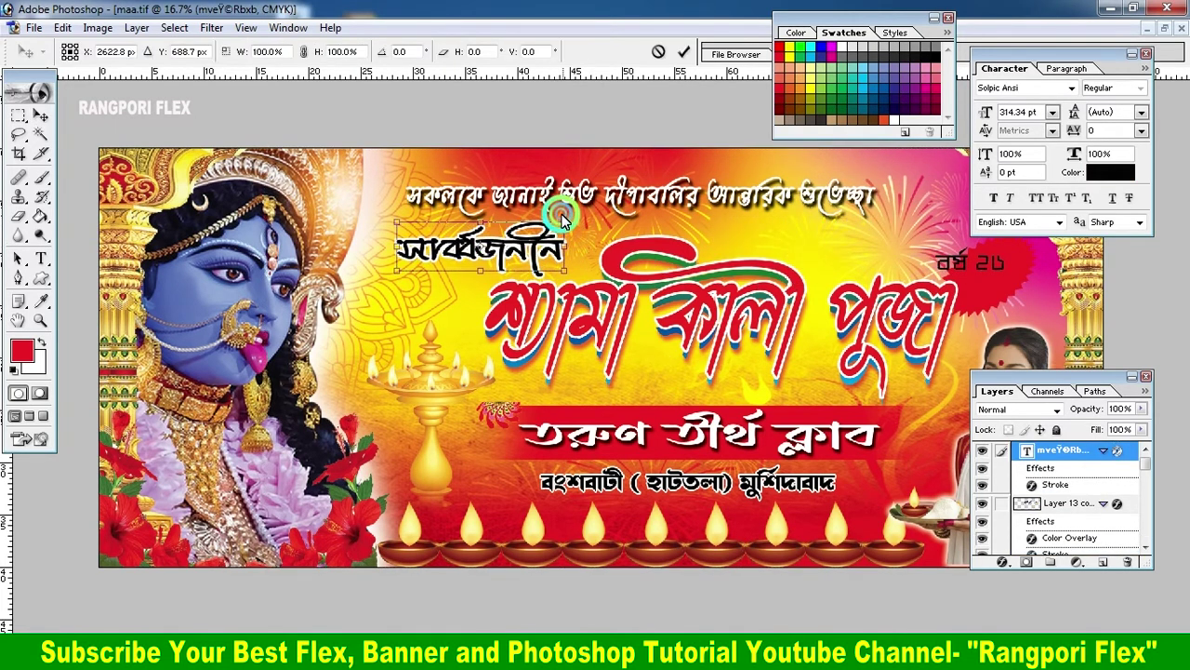
left_click_drag(563, 228, 562, 216)
left_click(684, 51)
left_click(606, 312)
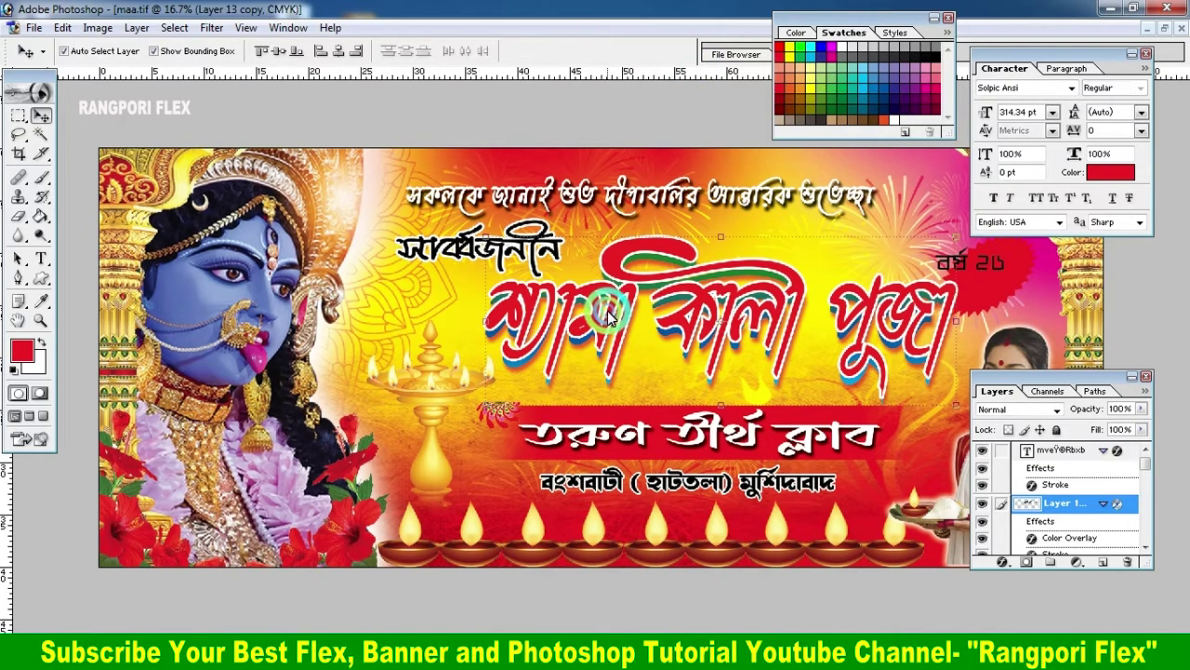
left_click_drag(484, 330, 447, 331)
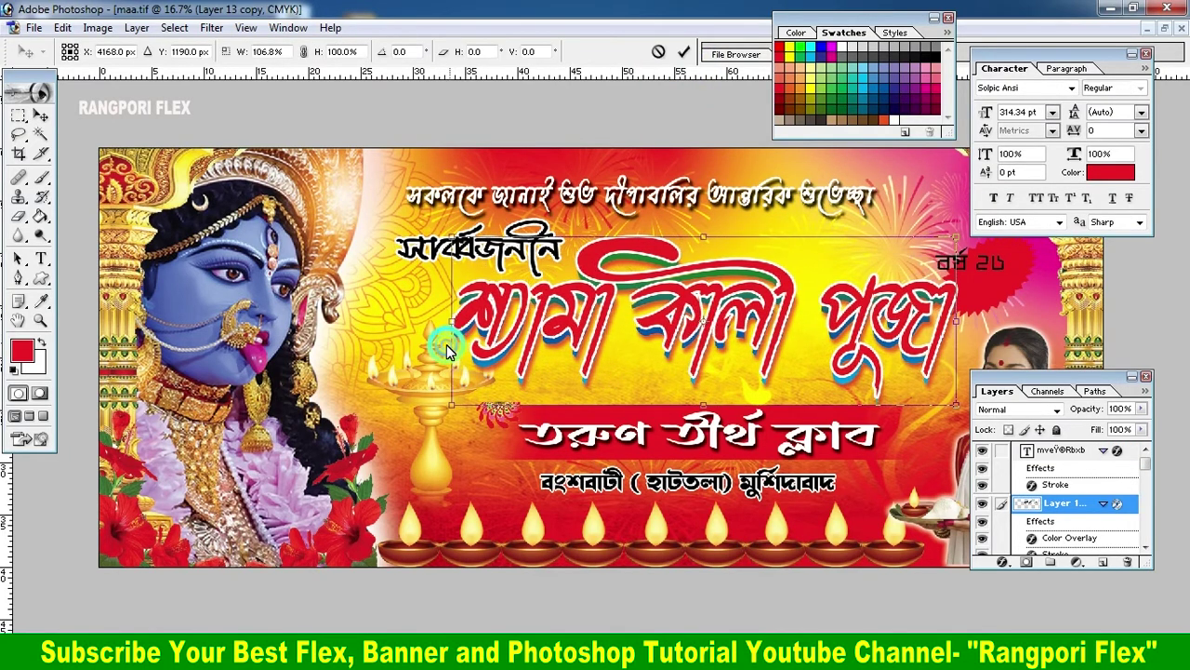
left_click(684, 51)
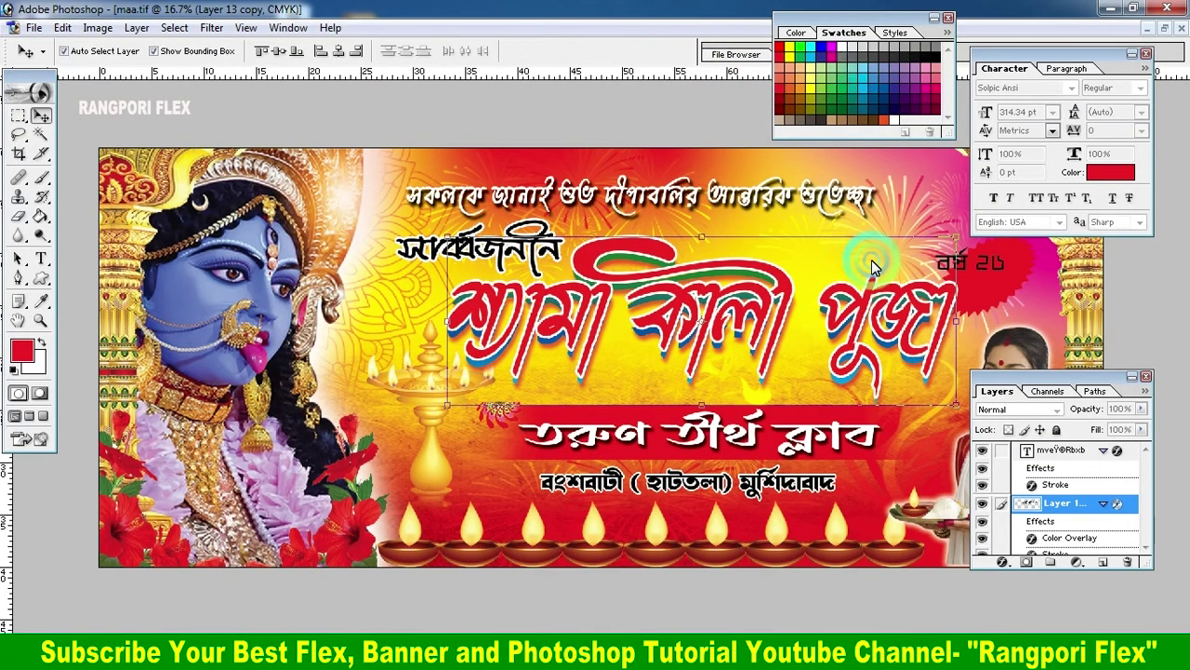
Enlarge the red burst and tilt the বর্ষ ২৬ year text onto it.
left_click_drag(993, 287, 927, 231)
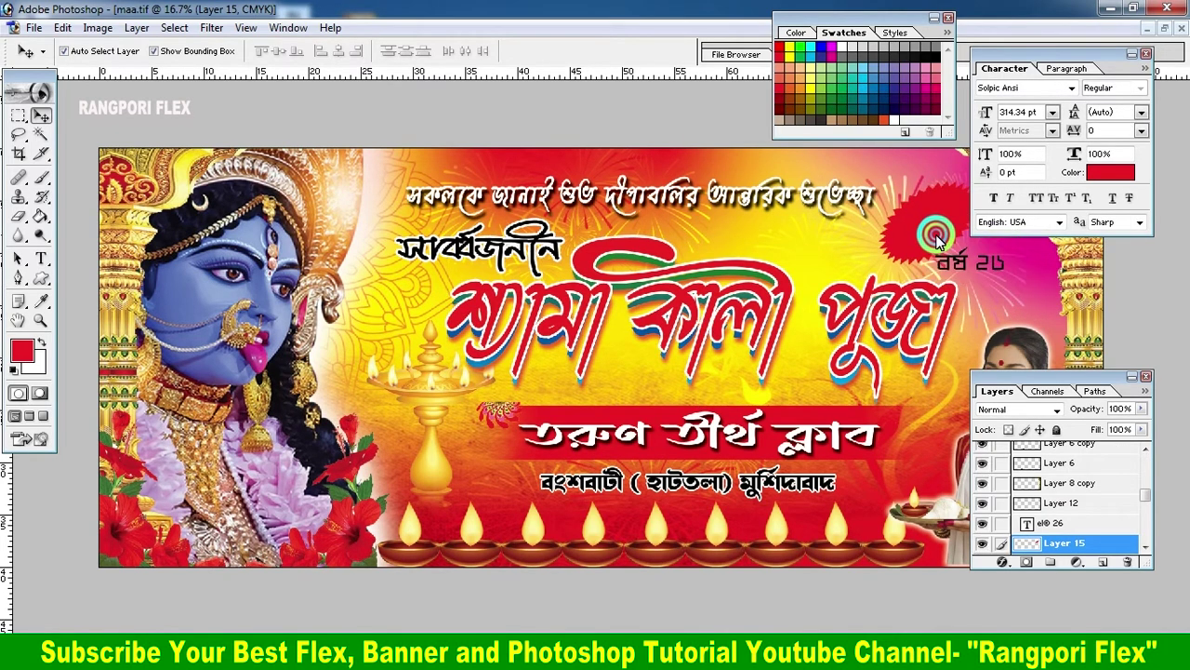
key("ctrl+t")
left_click_drag(967, 266, 978, 275)
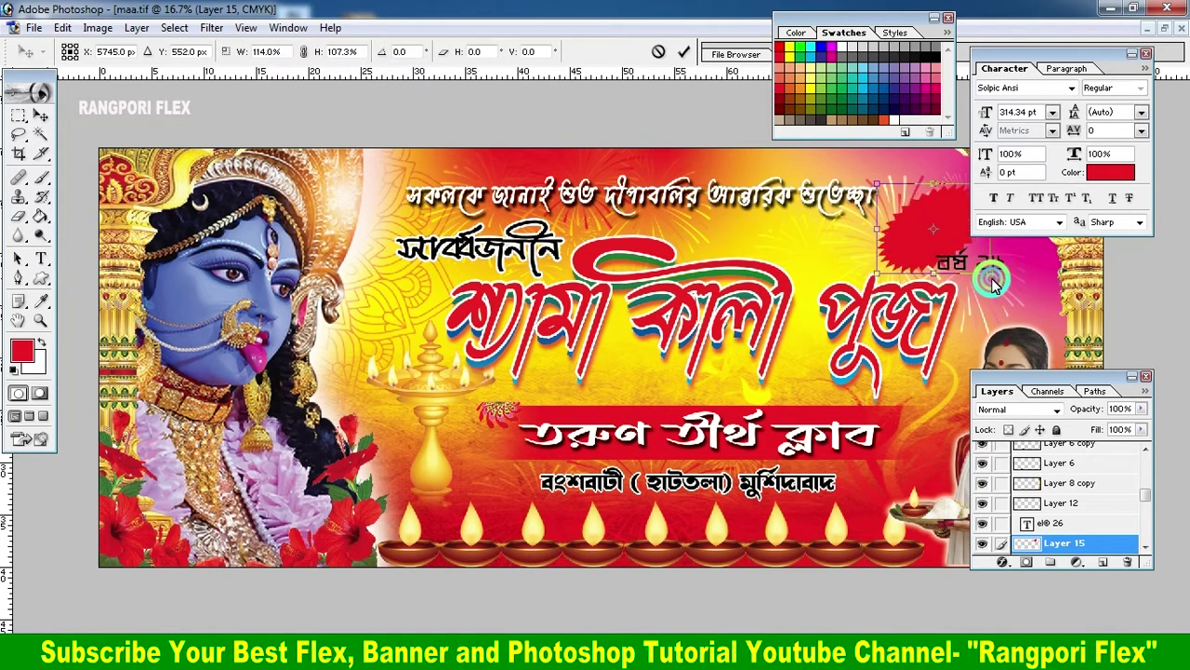
left_click(684, 51)
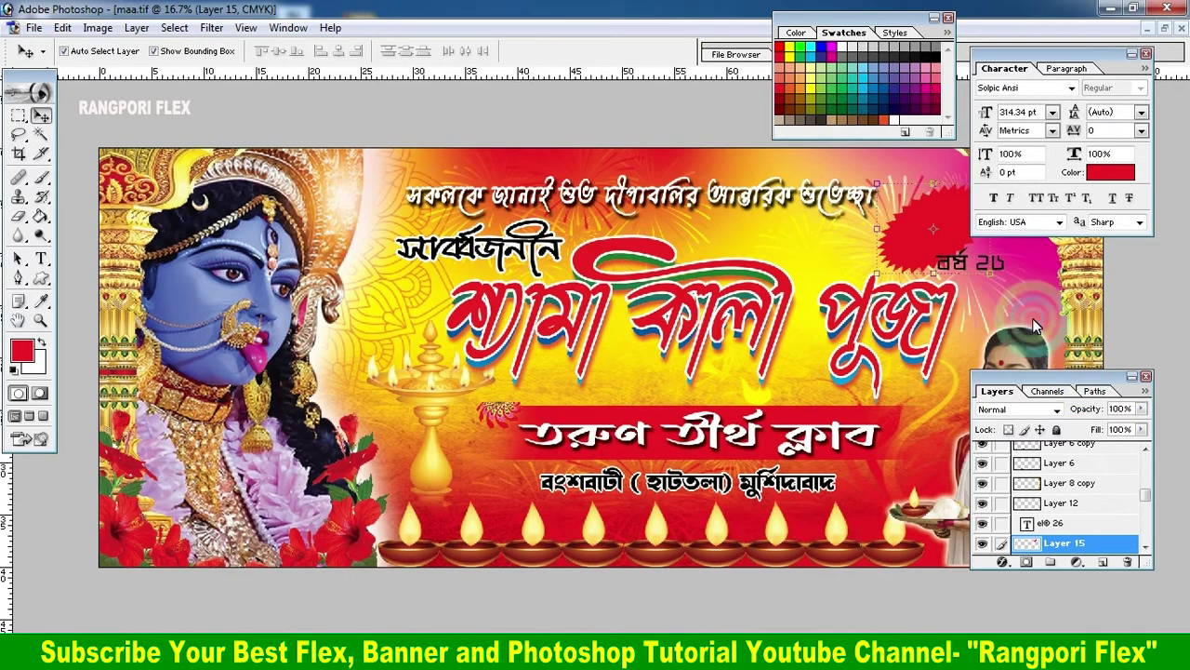
left_click(811, 247)
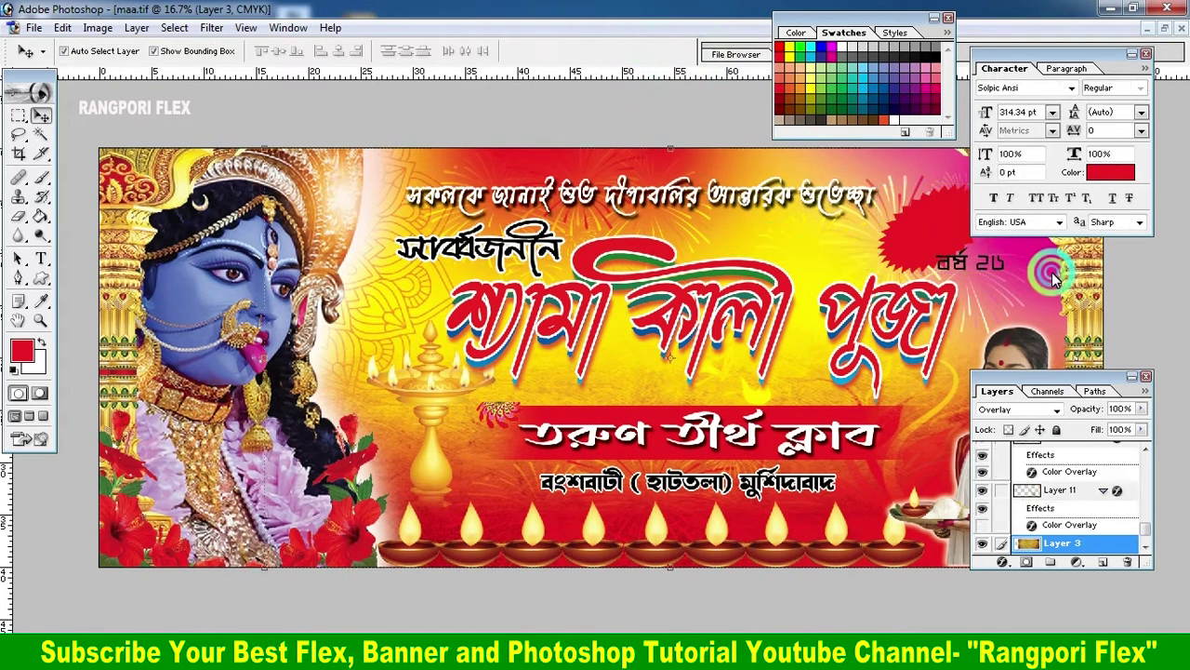
left_click(968, 265)
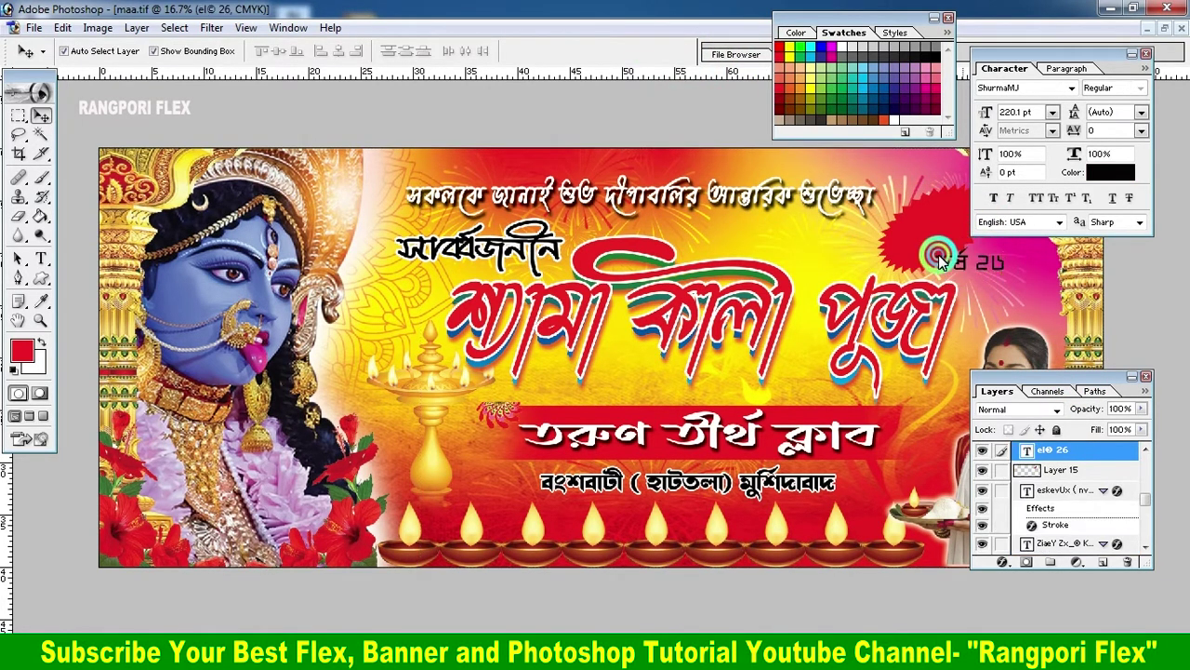
mouse_move(963, 265)
left_mouse_down()
mouse_move(925, 233)
mouse_move(974, 234)
left_mouse_up()
key("ctrl+t")
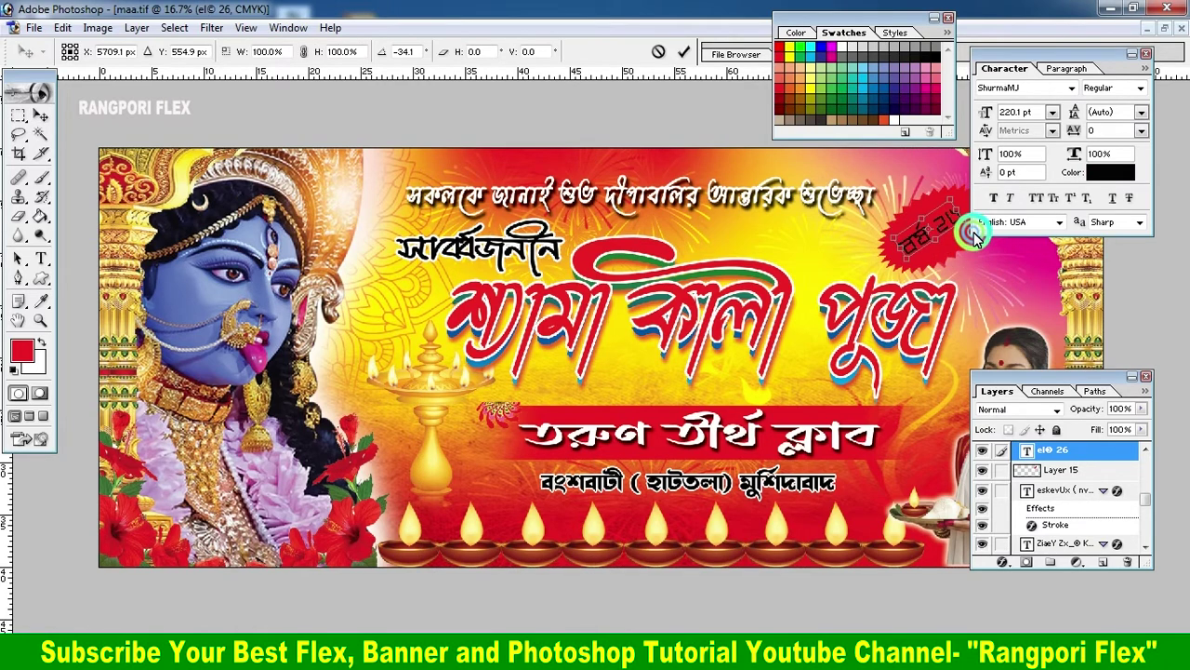
left_click(684, 52)
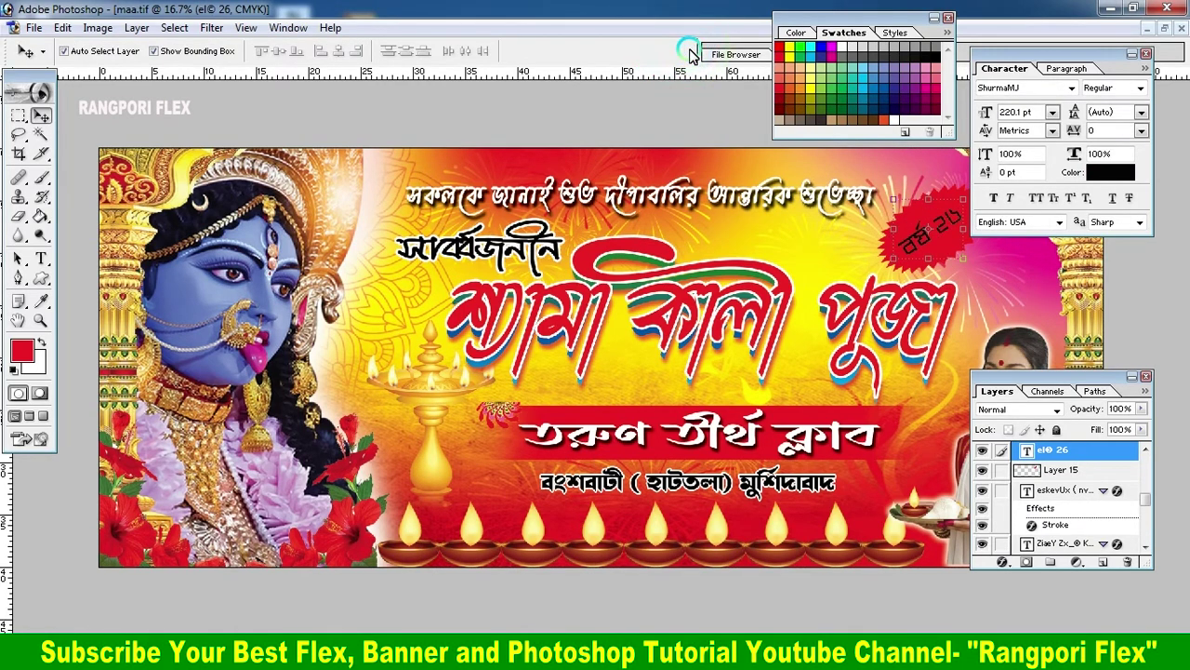
left_click(40, 257)
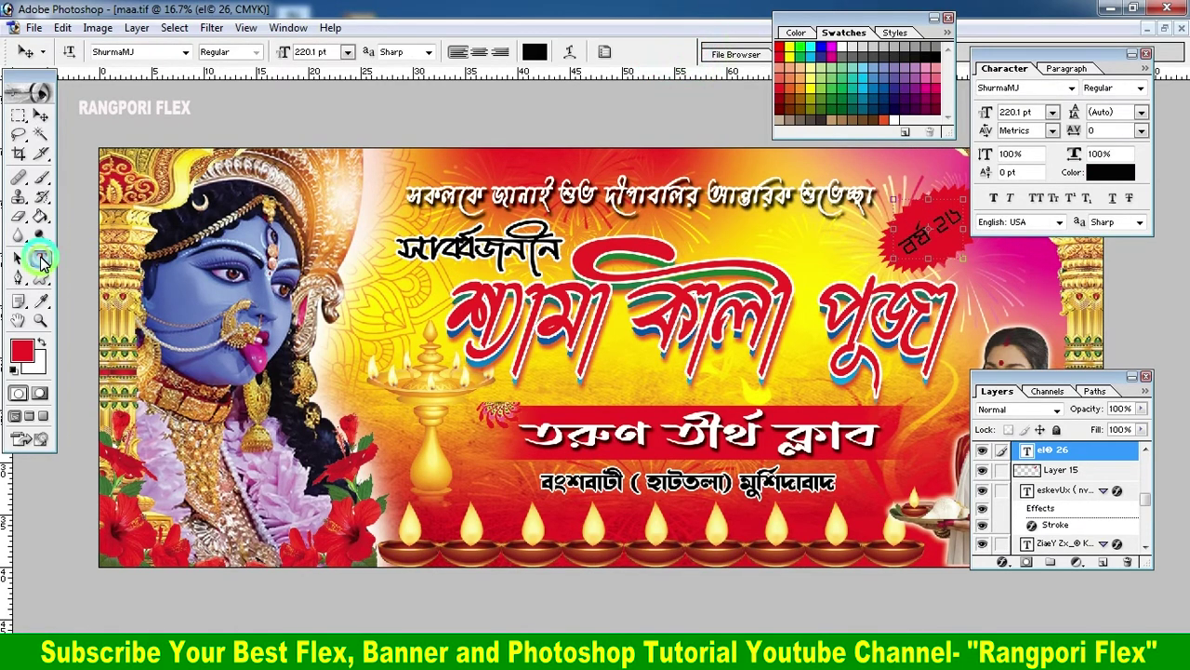
Change the year text to a different Bengali font and colour it yellow.
double_click(922, 245)
left_click(152, 51)
key("Up")
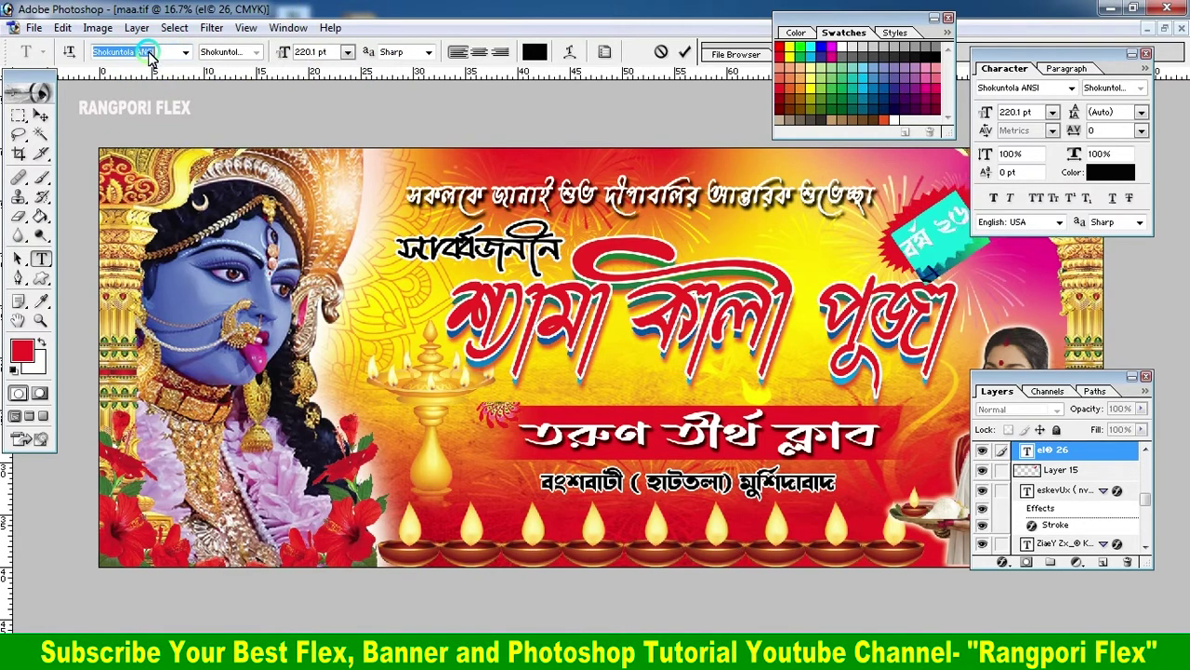
key("Up")
key("Up")
key("Up")
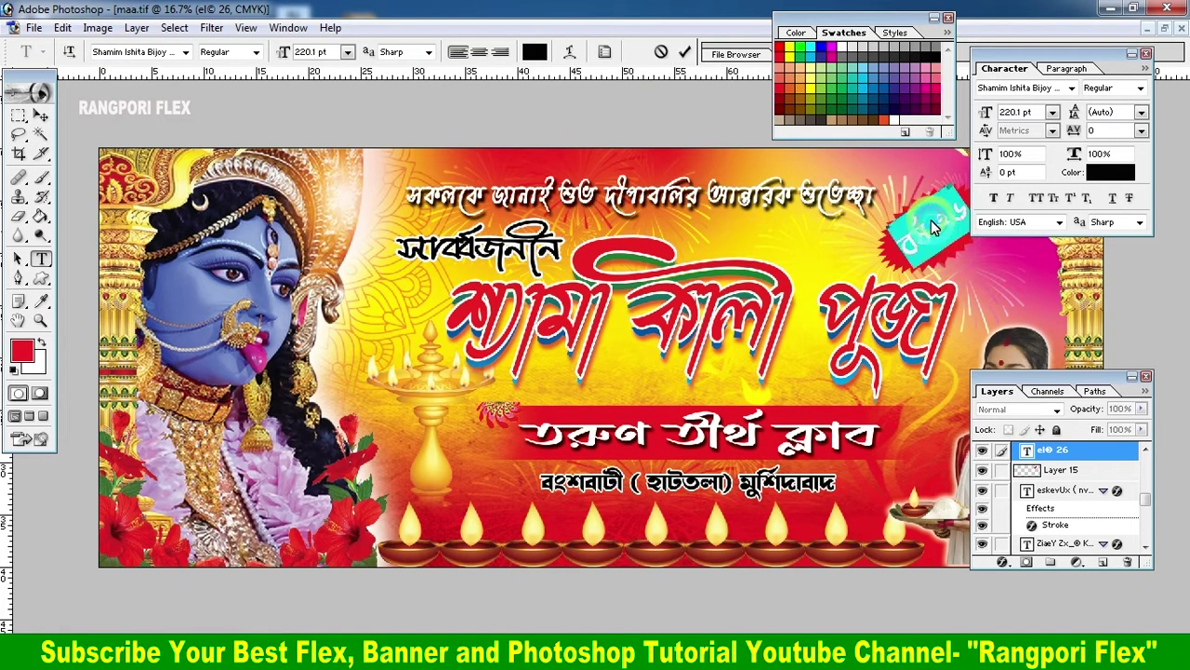
left_click(539, 54)
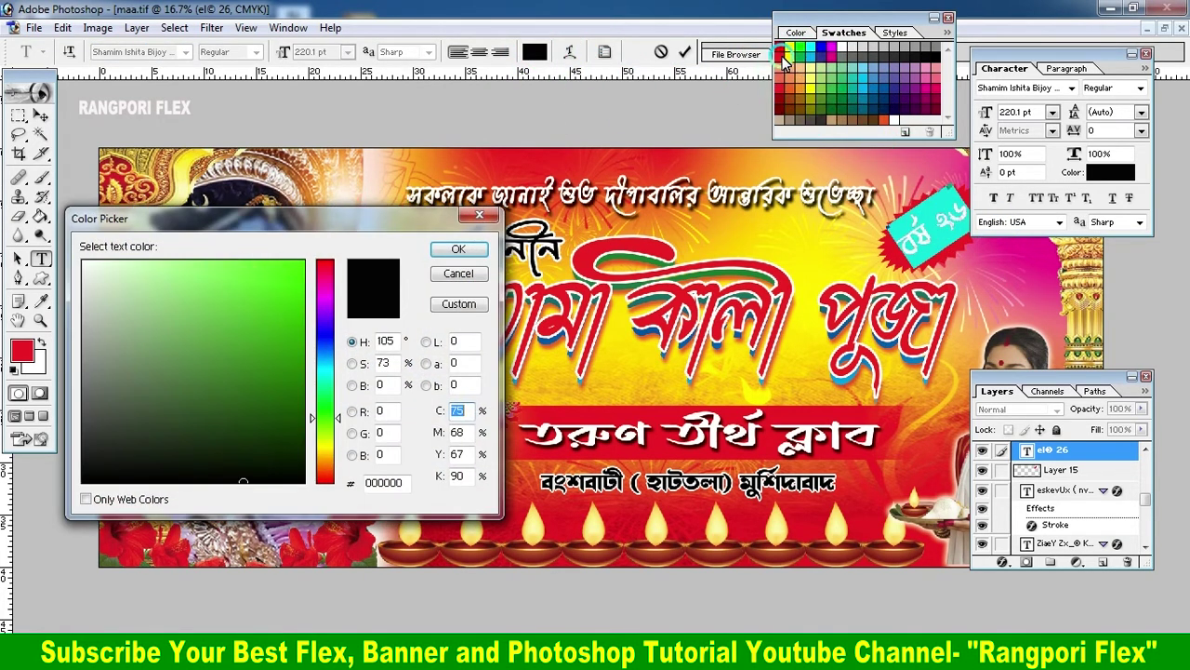
left_click(459, 249)
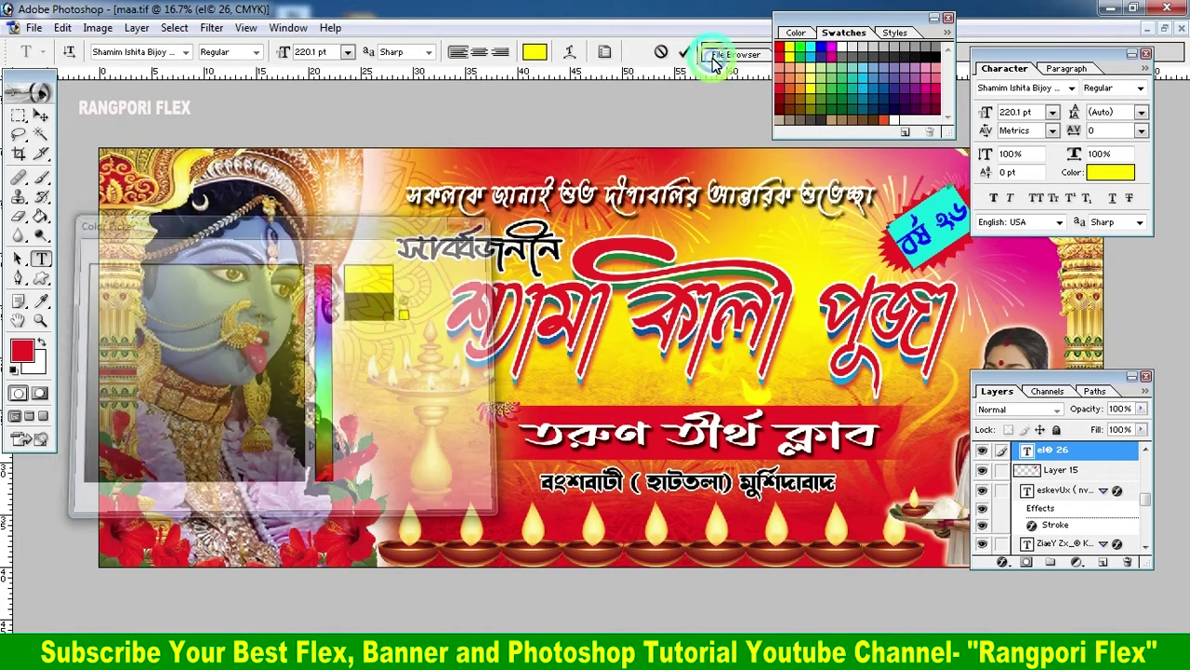
left_click(684, 52)
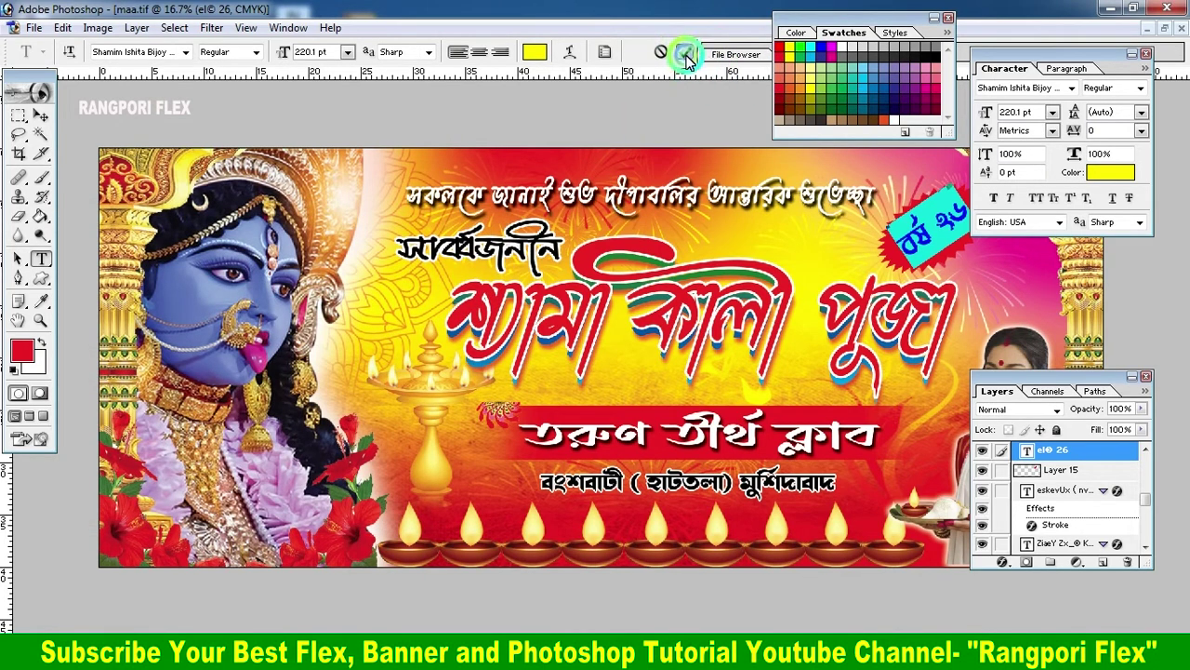
Add a drop shadow to the year text with opacity 100 and distance 8.
left_click(1007, 565)
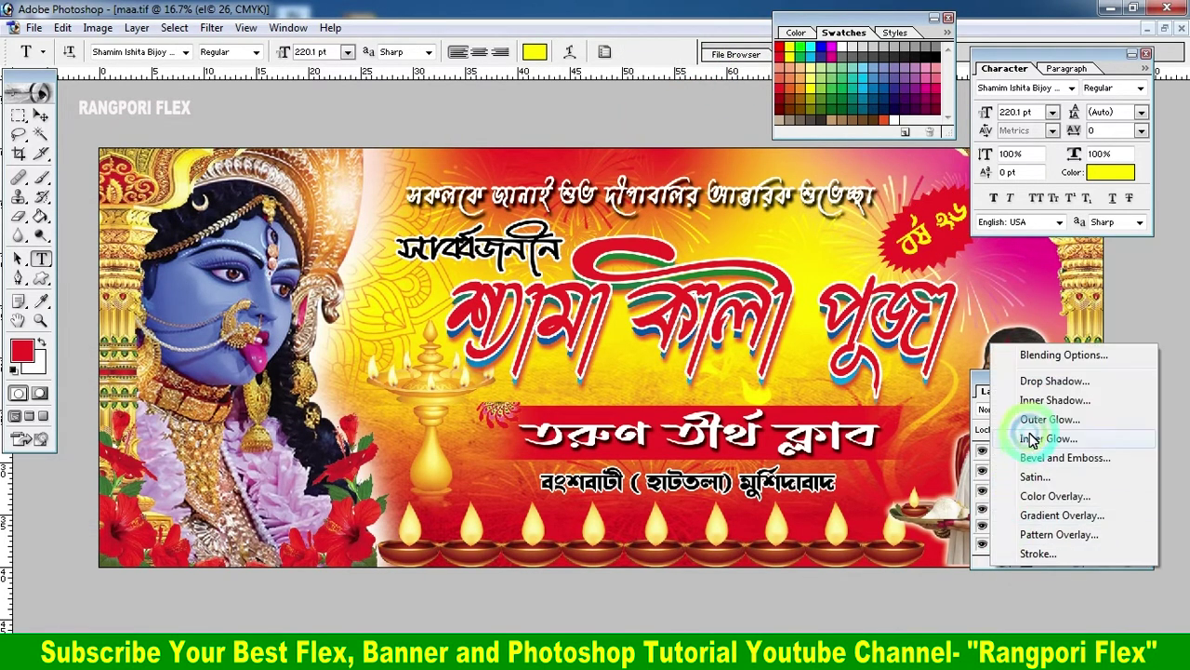
left_click(1048, 381)
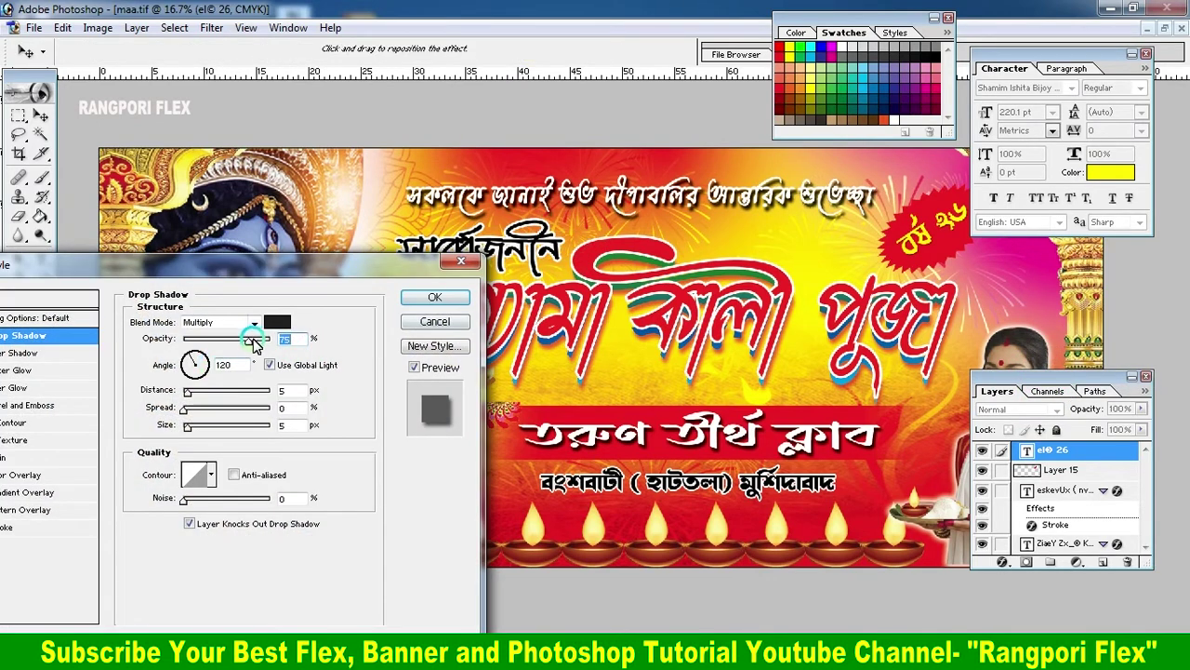
left_click_drag(254, 342, 303, 393)
type("8")
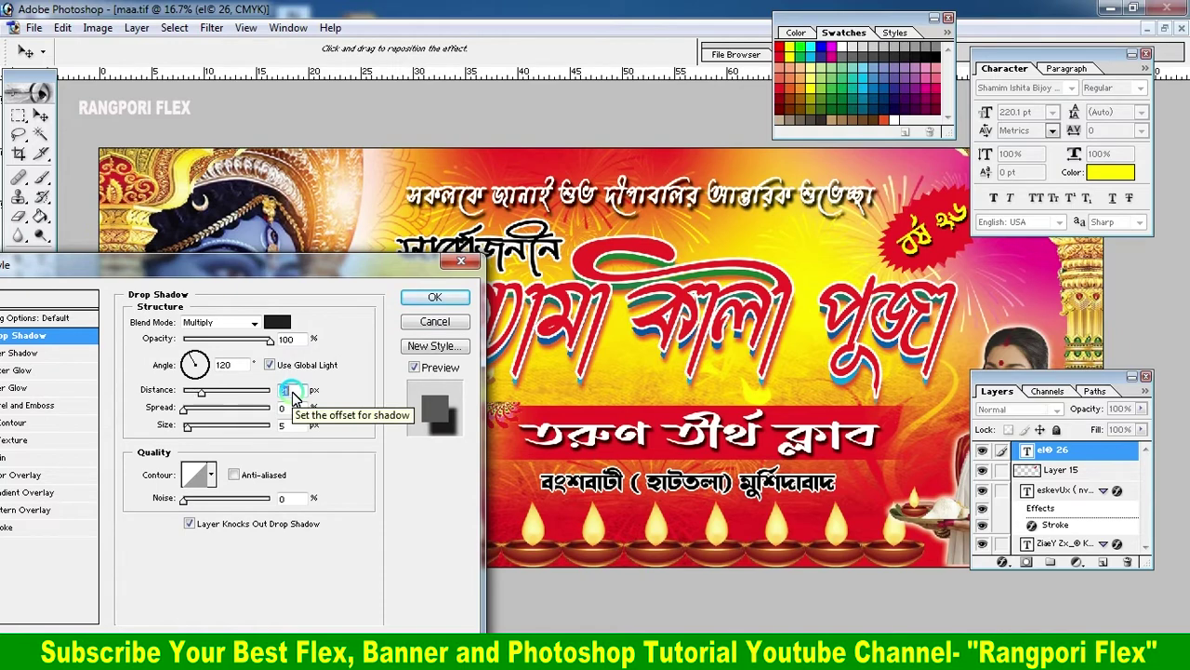
left_click(434, 298)
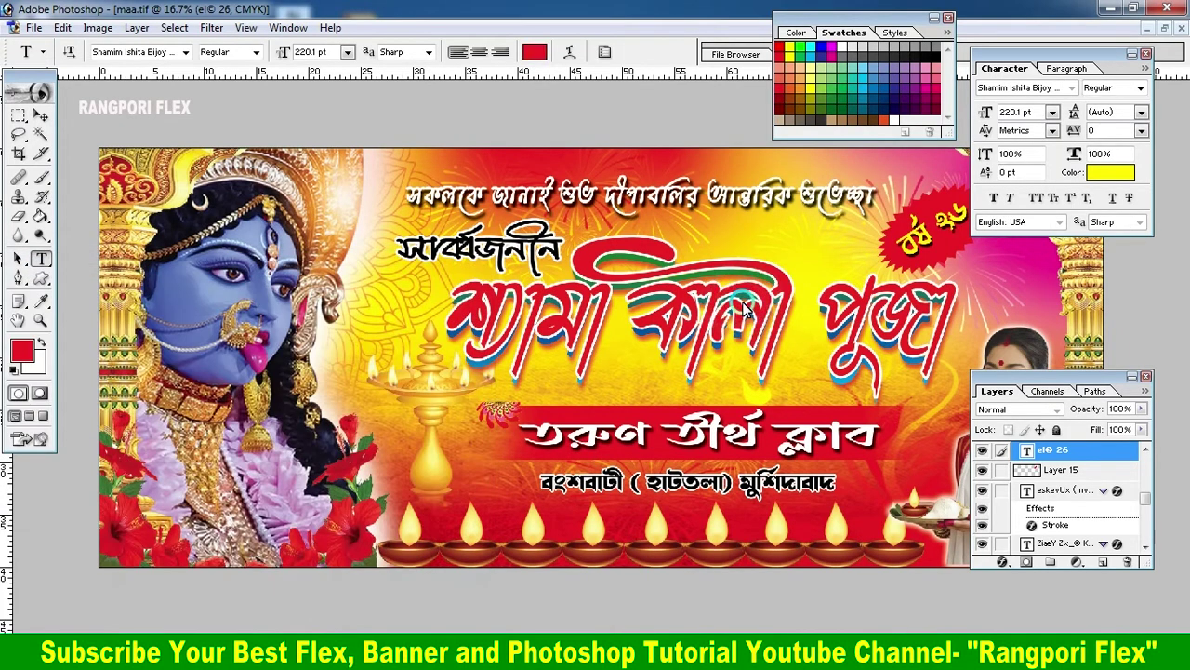
key("ctrl+minus")
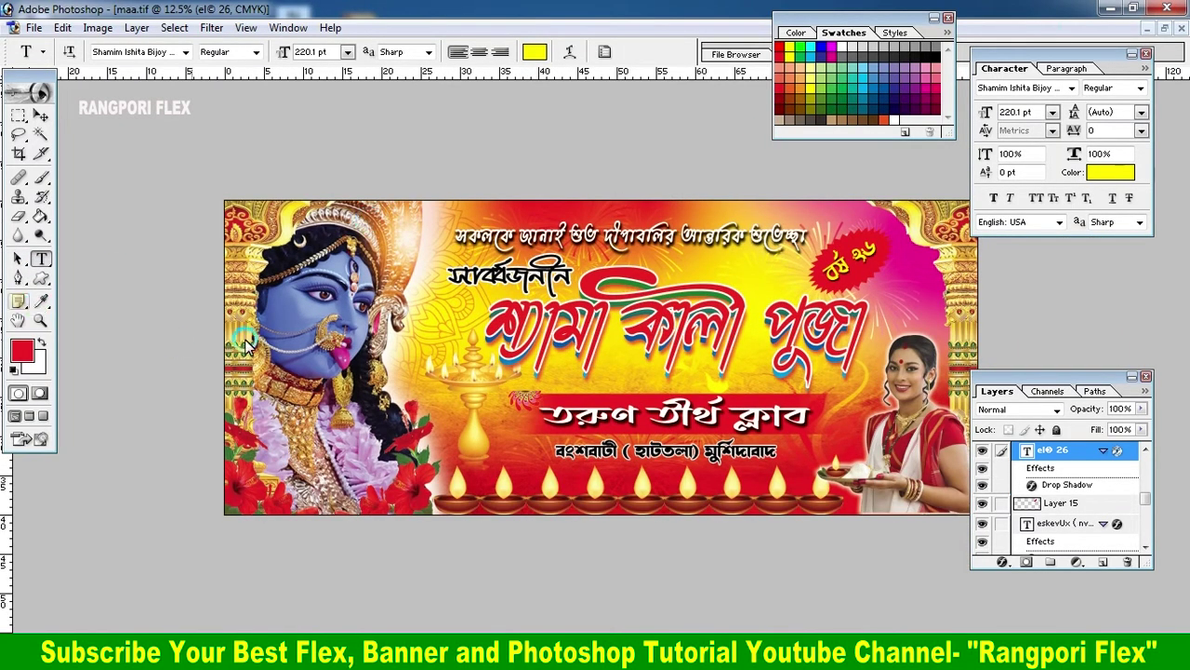
Select the red year badge and open its Outer Glow layer style.
left_click(41, 116)
left_click(935, 303)
left_click(879, 246)
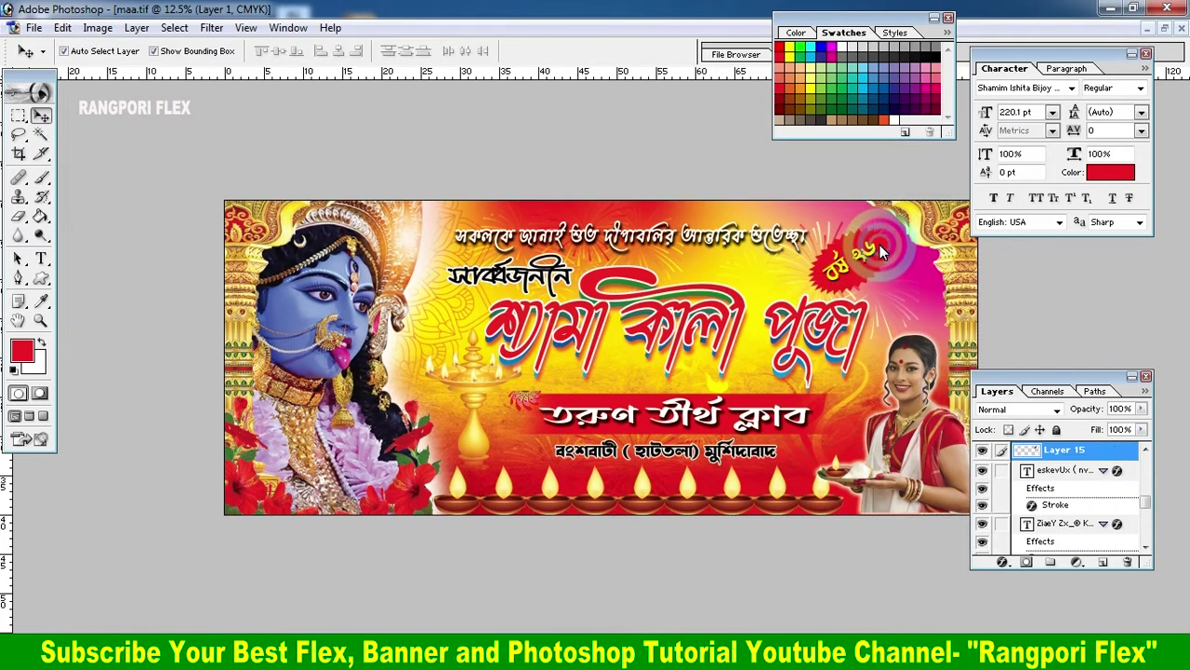
left_click(1008, 561)
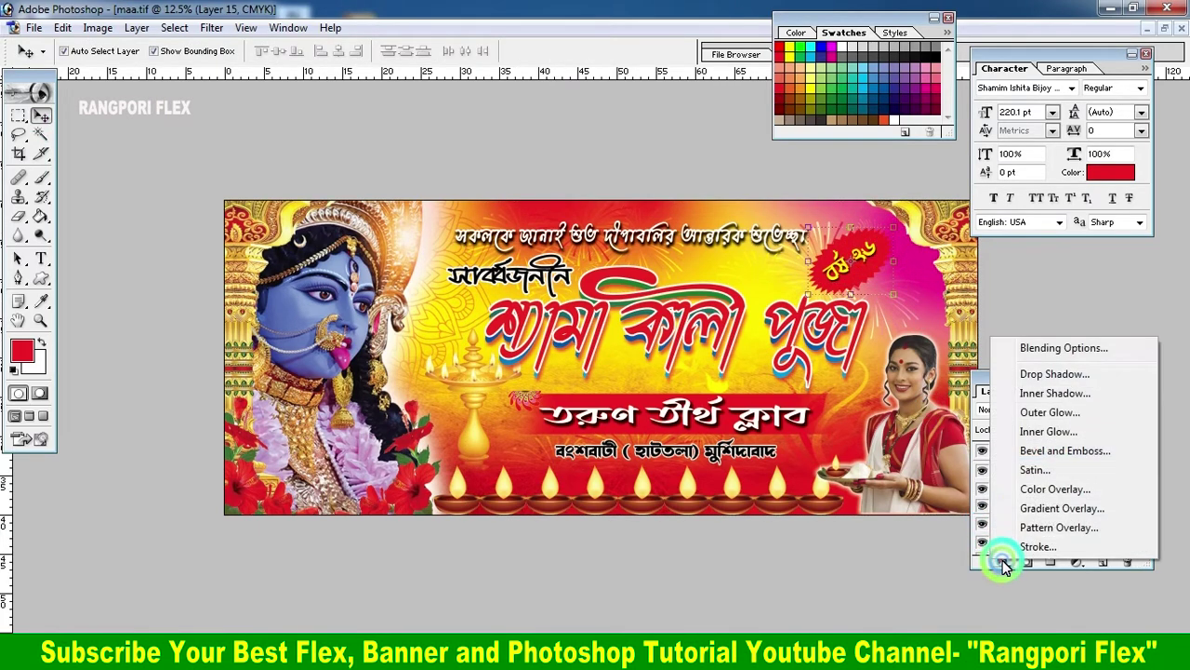
left_click(1049, 412)
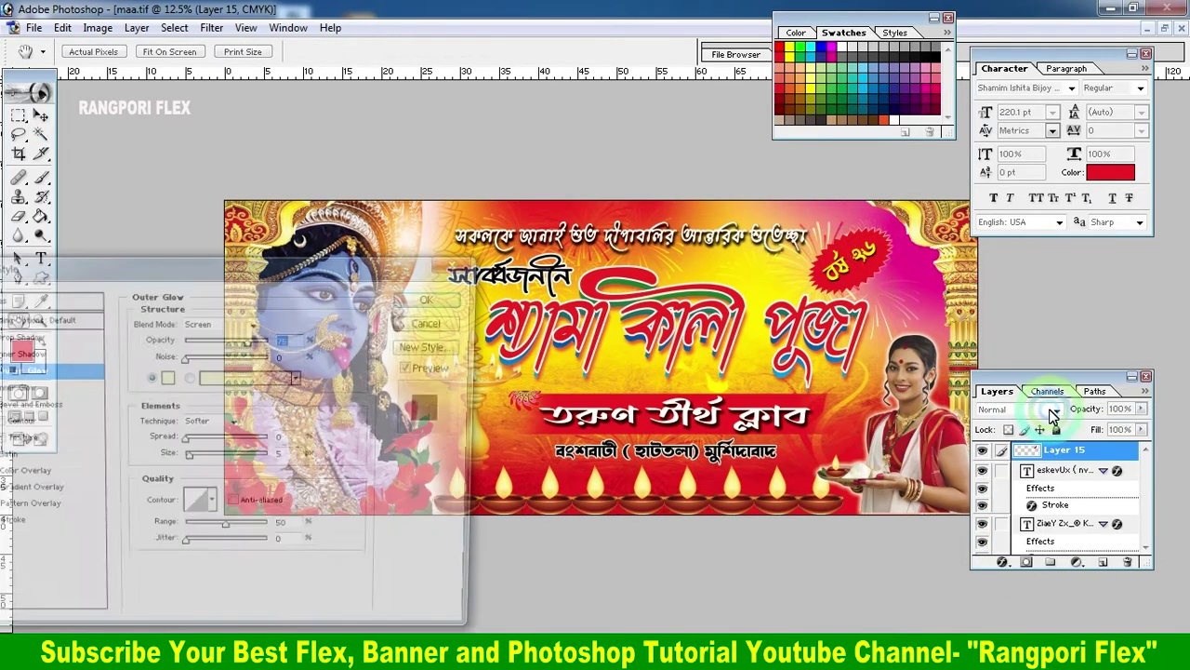
Give the red badge a white outer glow at 100% opacity with larger spread and size.
left_click_drag(253, 340, 271, 340)
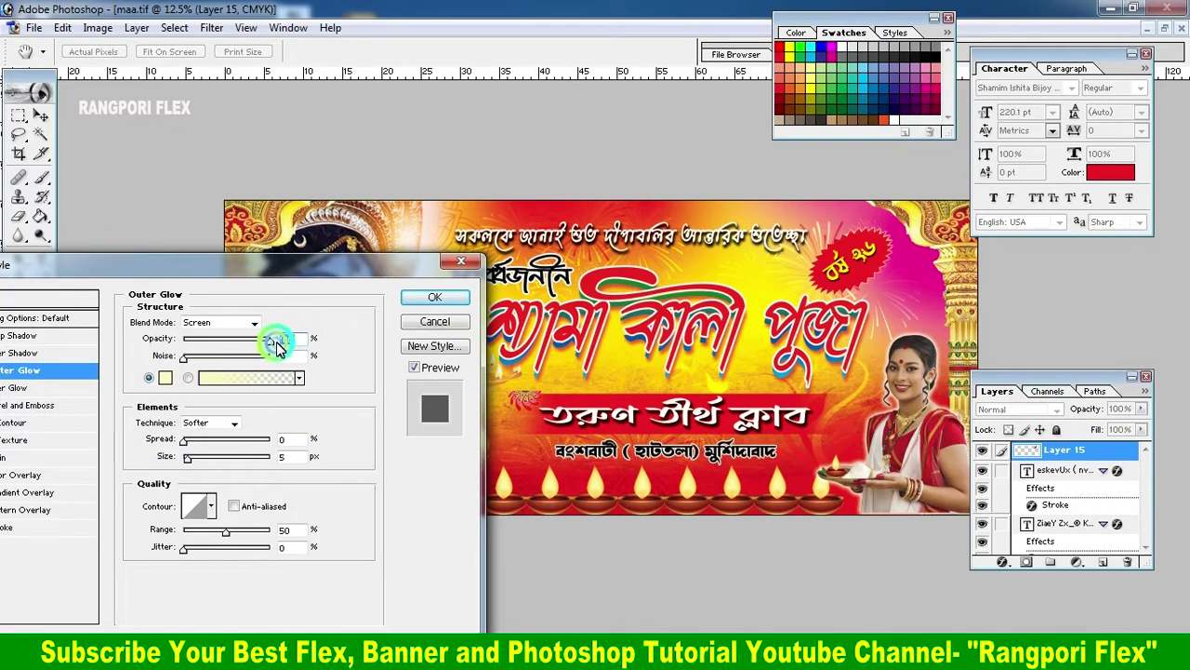
left_click(165, 375)
left_click_drag(111, 267, 82, 261)
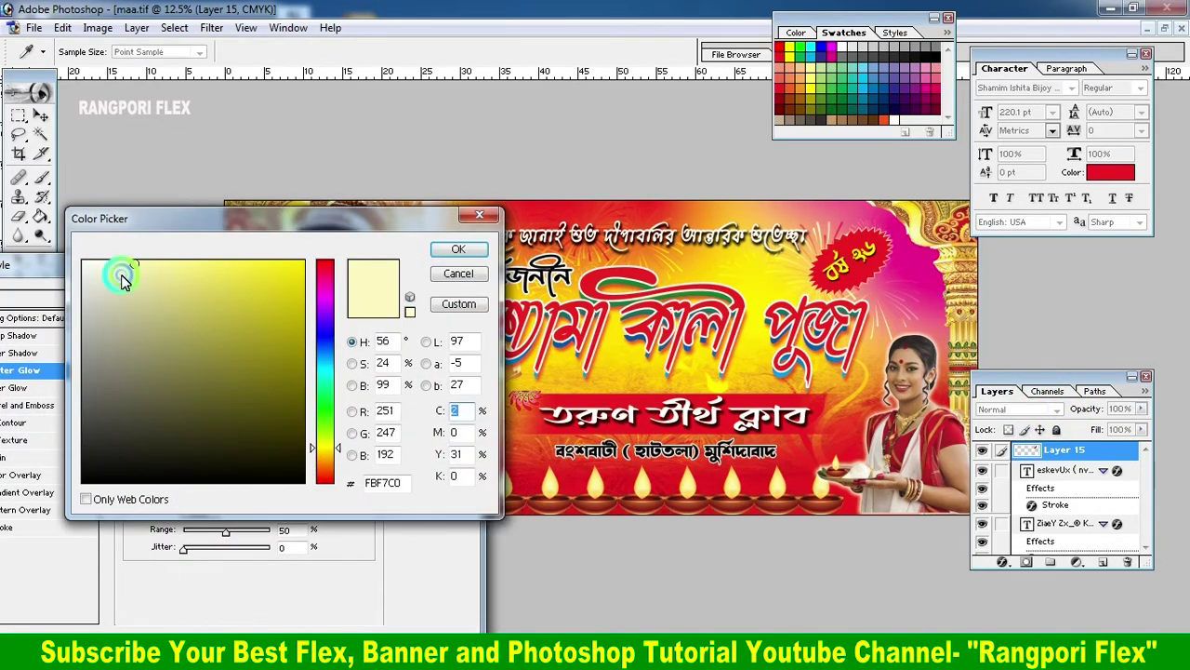
left_click(442, 251)
left_click_drag(283, 441, 186, 444)
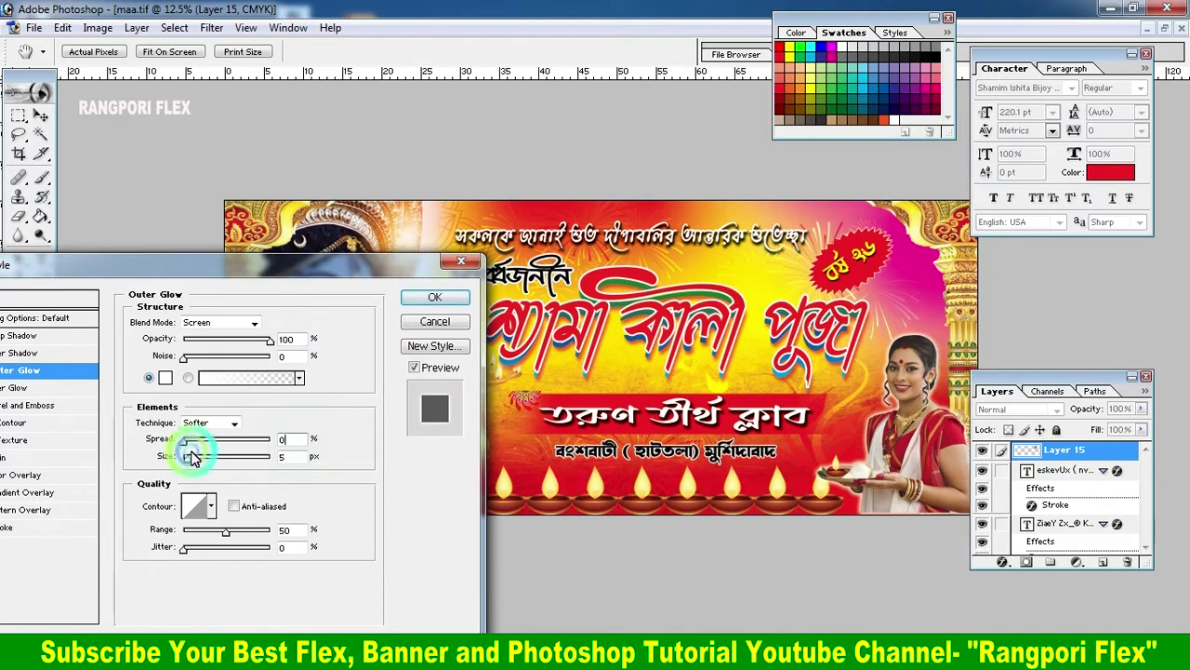
left_click(196, 463)
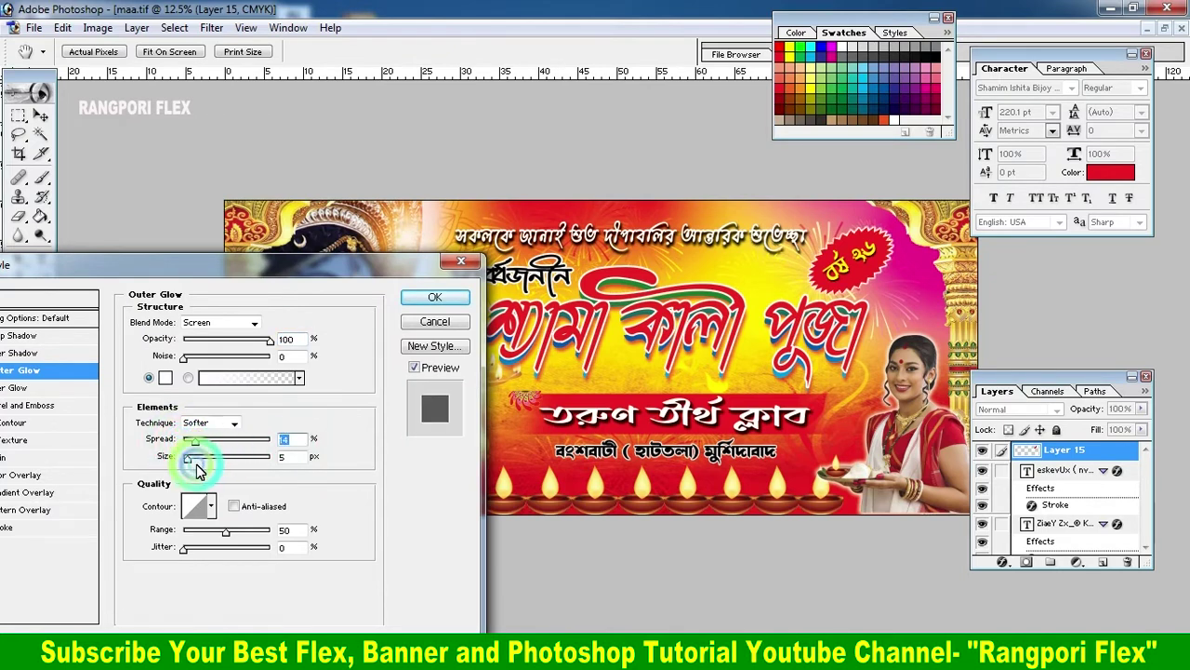
left_click_drag(203, 463, 210, 464)
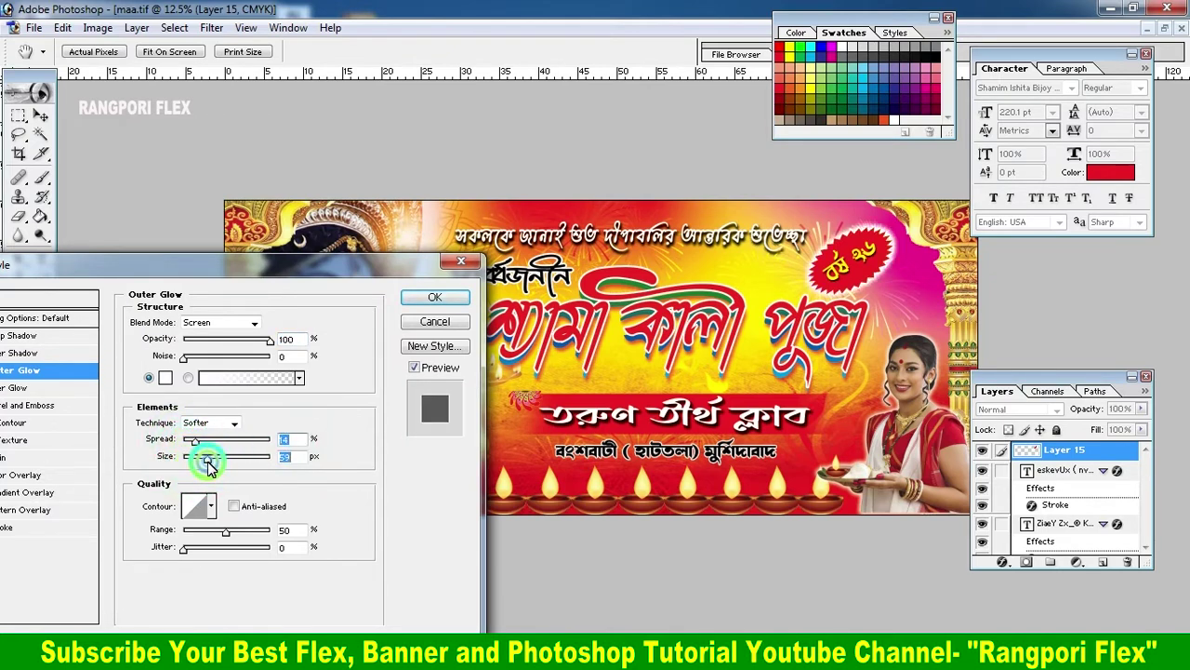
left_click(435, 297)
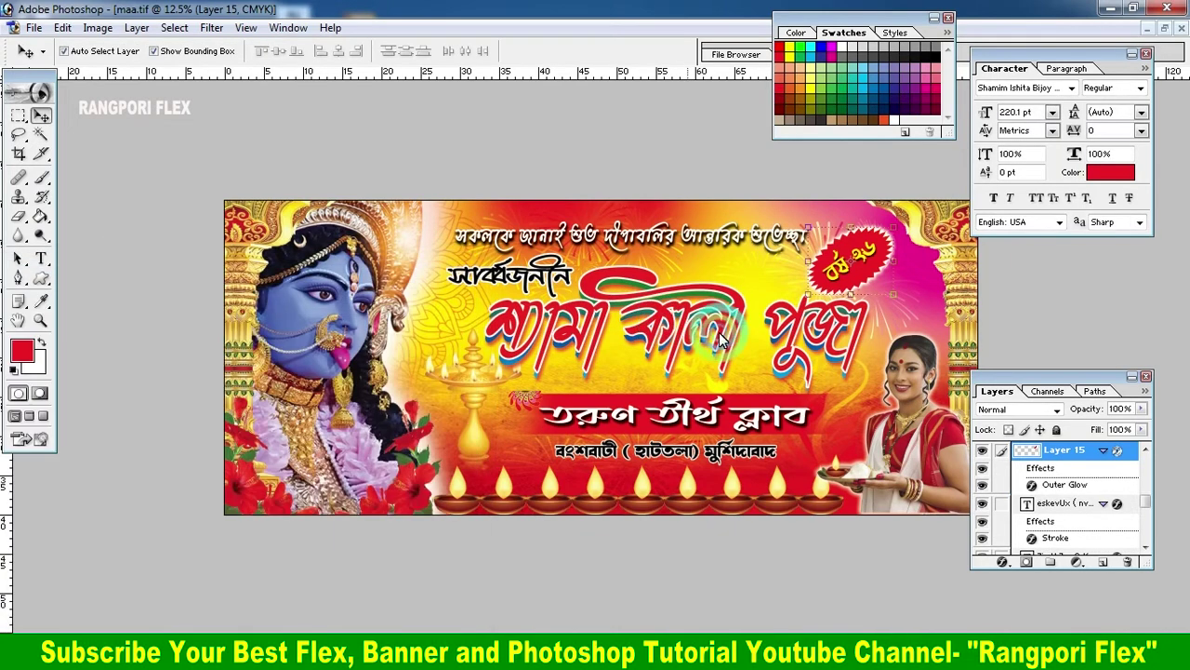
key("ctrl+0")
Reposition the woman's photo on the banner's right side, then view the whole banner.
key("ctrl+plus")
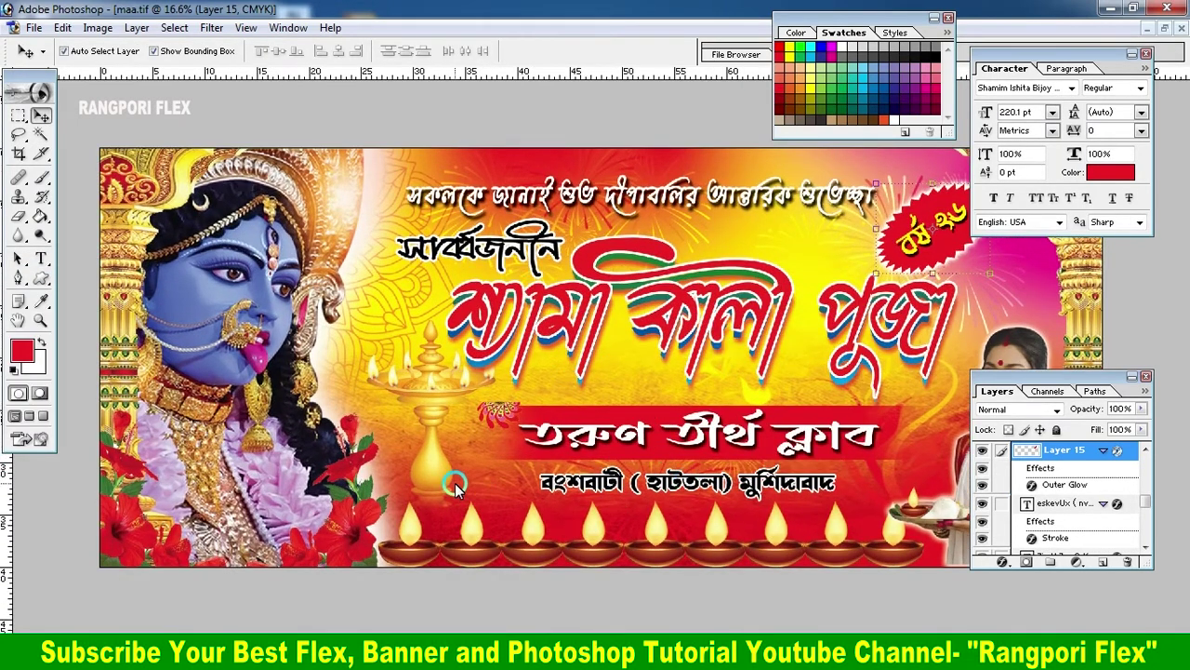
left_click_drag(1023, 376, 1086, 418)
left_click(900, 432)
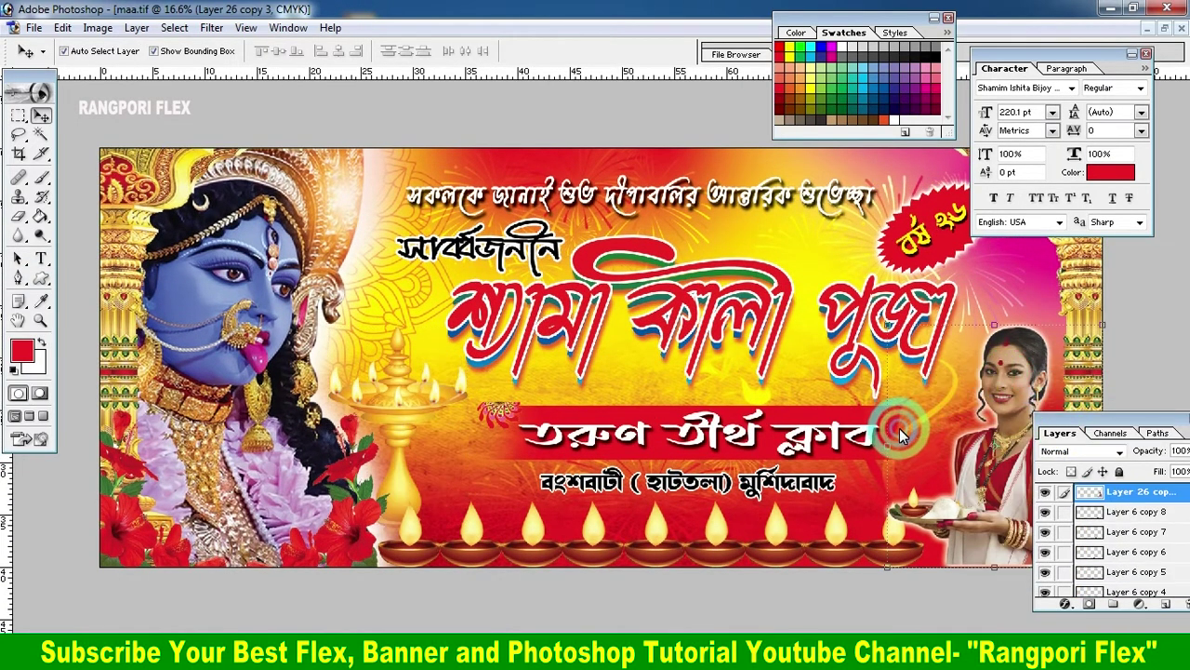
left_click_drag(893, 451, 874, 417)
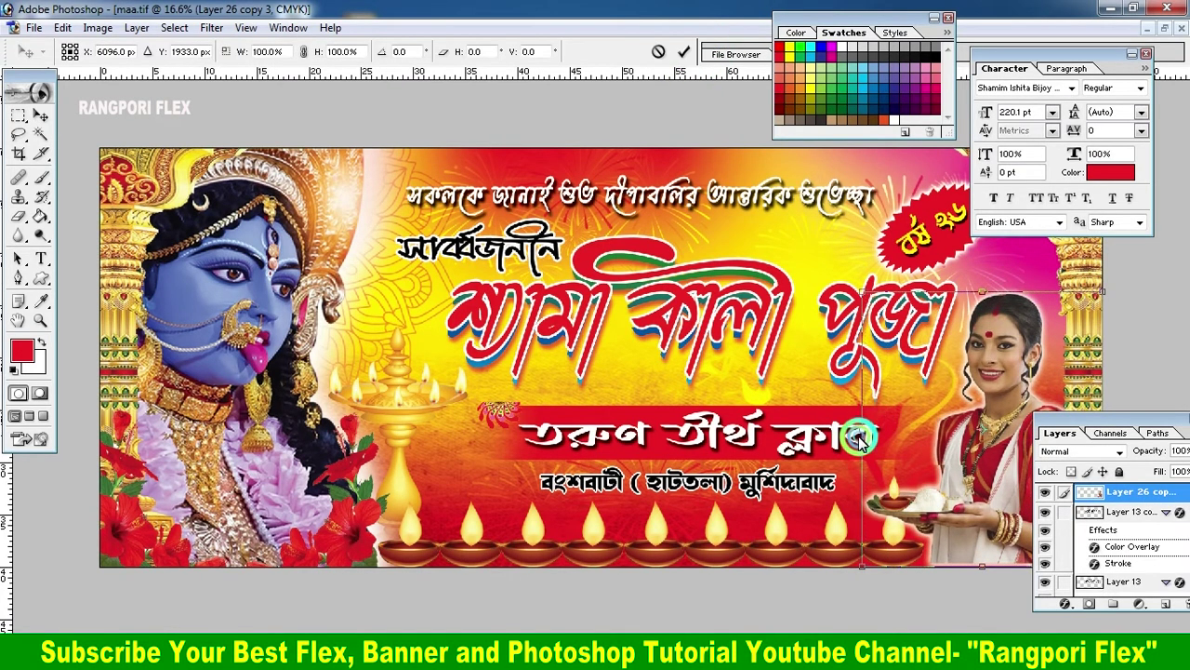
mouse_move(986, 486)
left_mouse_down()
mouse_move(1002, 500)
mouse_move(875, 427)
left_mouse_up()
key("ctrl+minus")
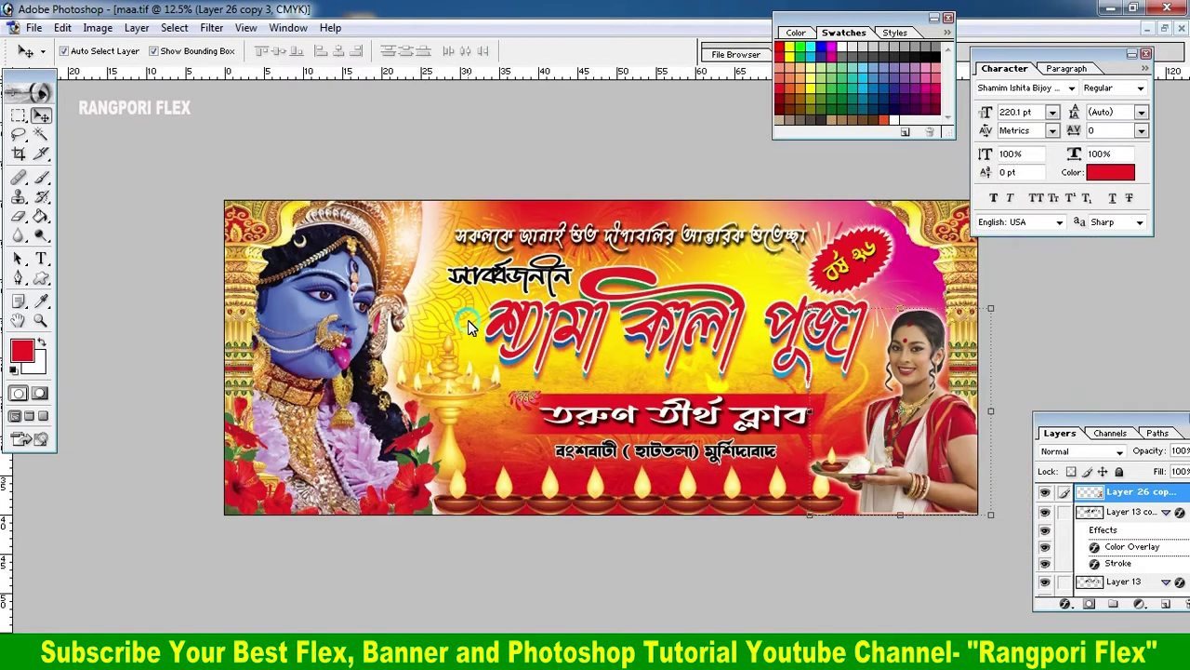
Bring the garland layer from Harigovind Official21516.png into the banner document.
left_click(1121, 37)
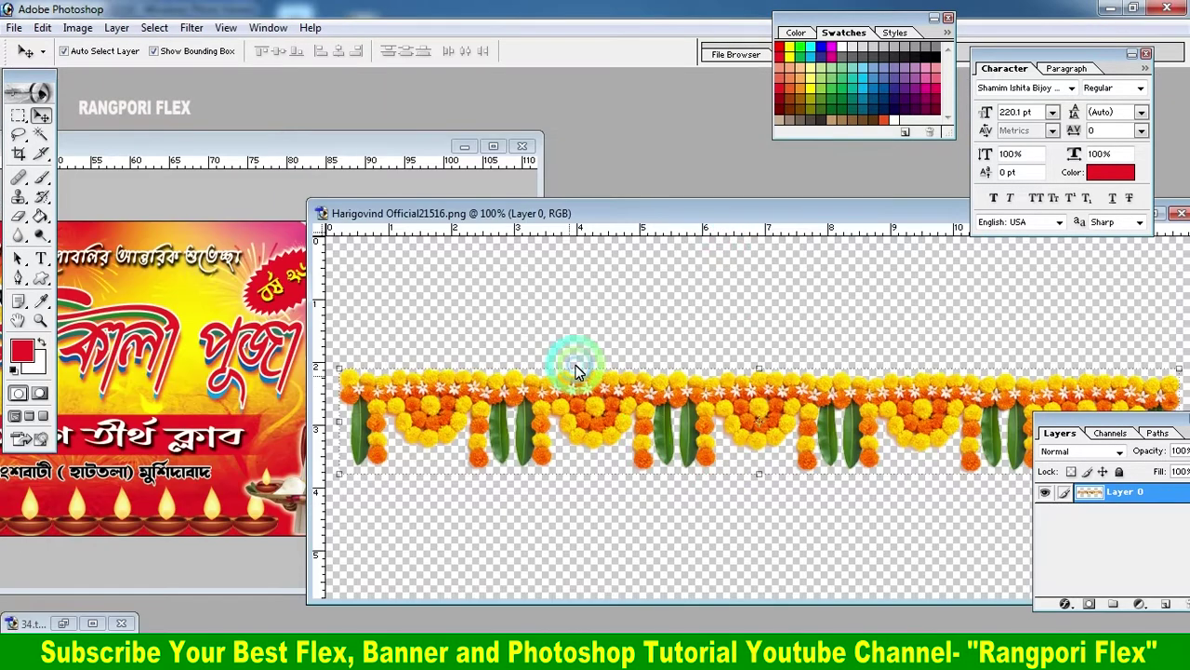
left_click_drag(638, 213, 718, 217)
left_click_drag(793, 384, 285, 328)
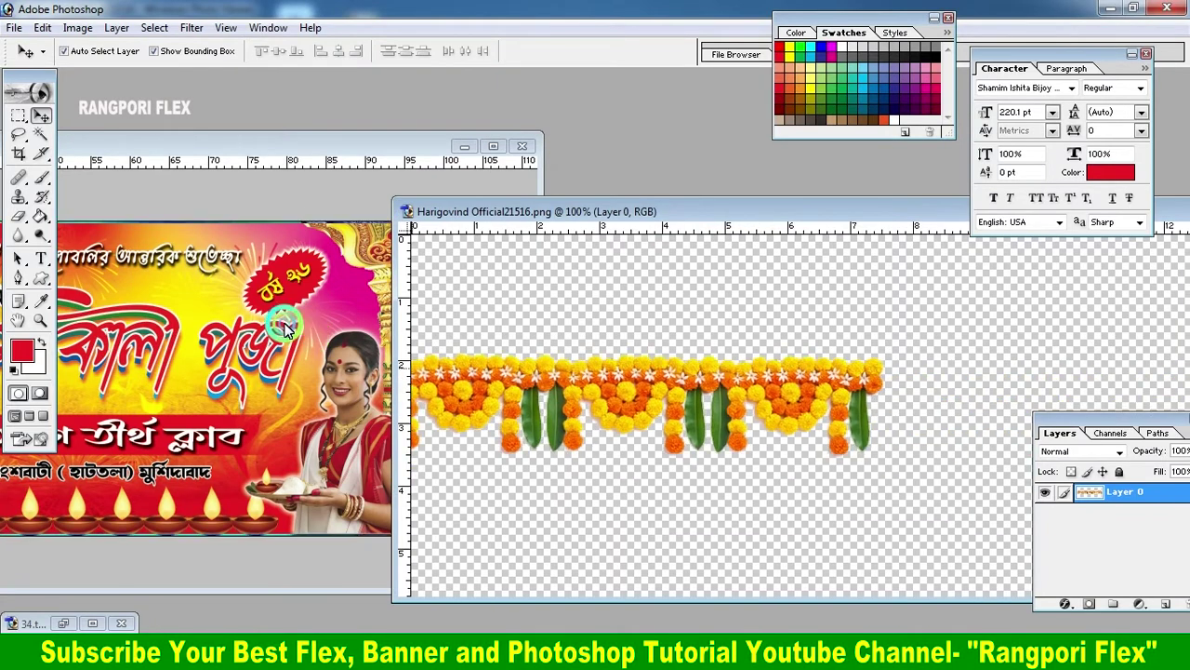
left_click_drag(195, 299, 197, 299)
left_click(494, 146)
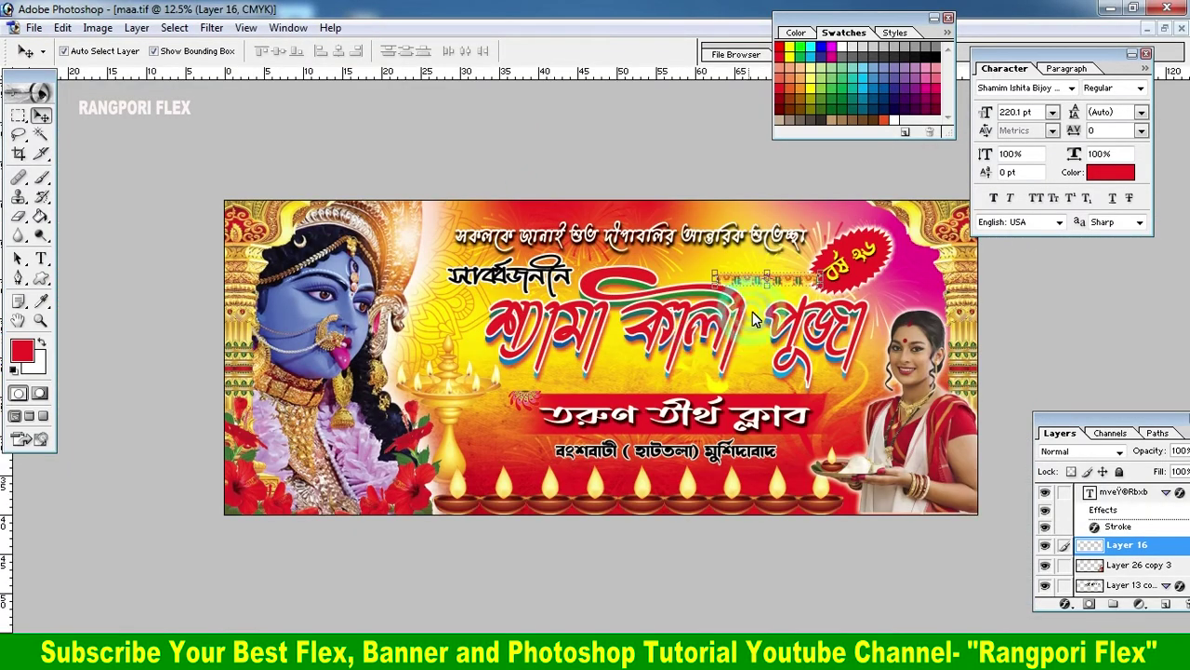
Position the marigold garland along the banner's top edge.
mouse_move(779, 281)
left_mouse_down()
mouse_move(588, 213)
mouse_move(510, 212)
left_mouse_up()
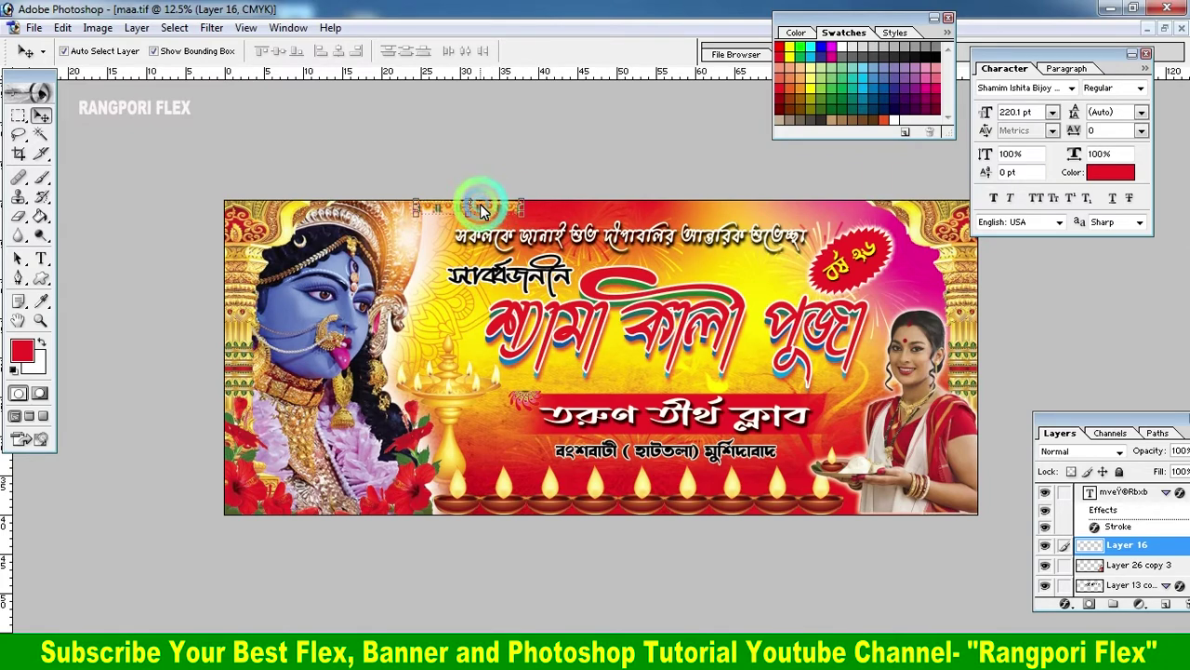
key("ctrl+plus")
key("ctrl+plus")
key("ctrl+plus")
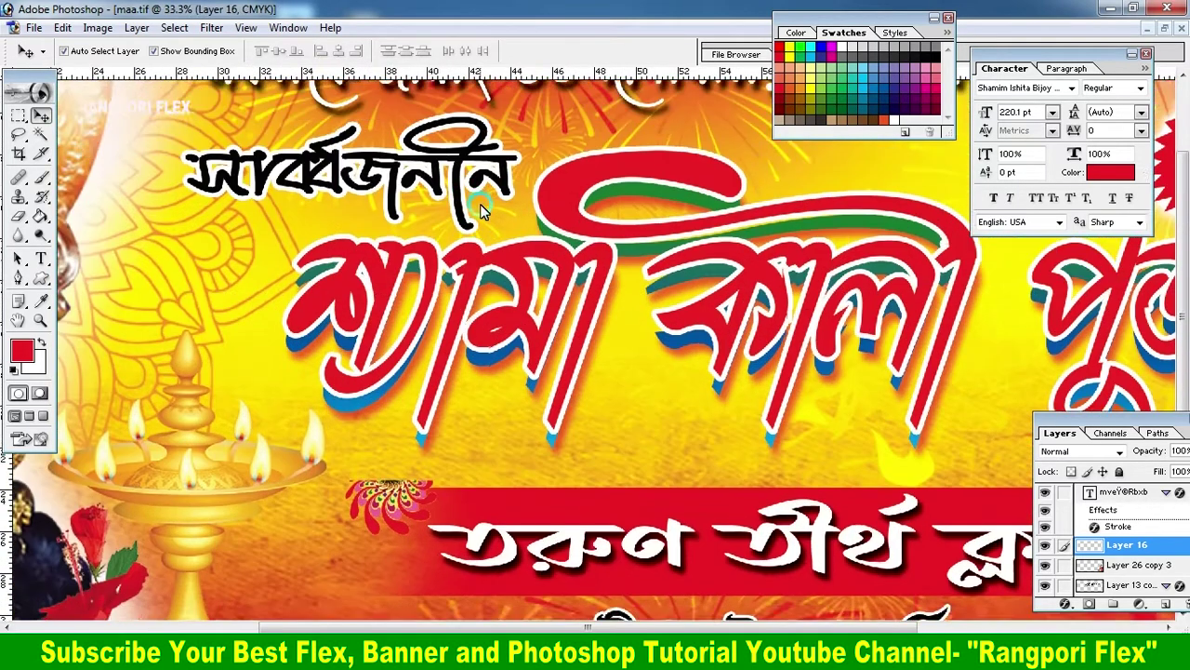
left_click_drag(480, 203, 473, 310)
left_click_drag(305, 102, 319, 93)
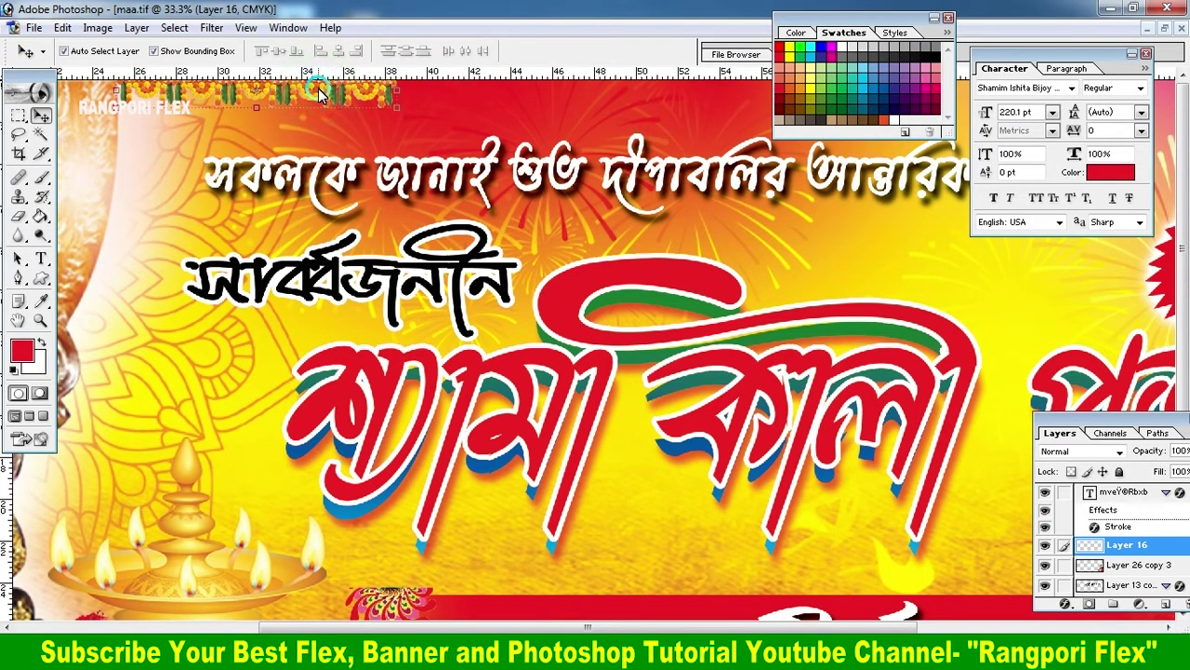
key("ctrl+minus")
key("ctrl+minus")
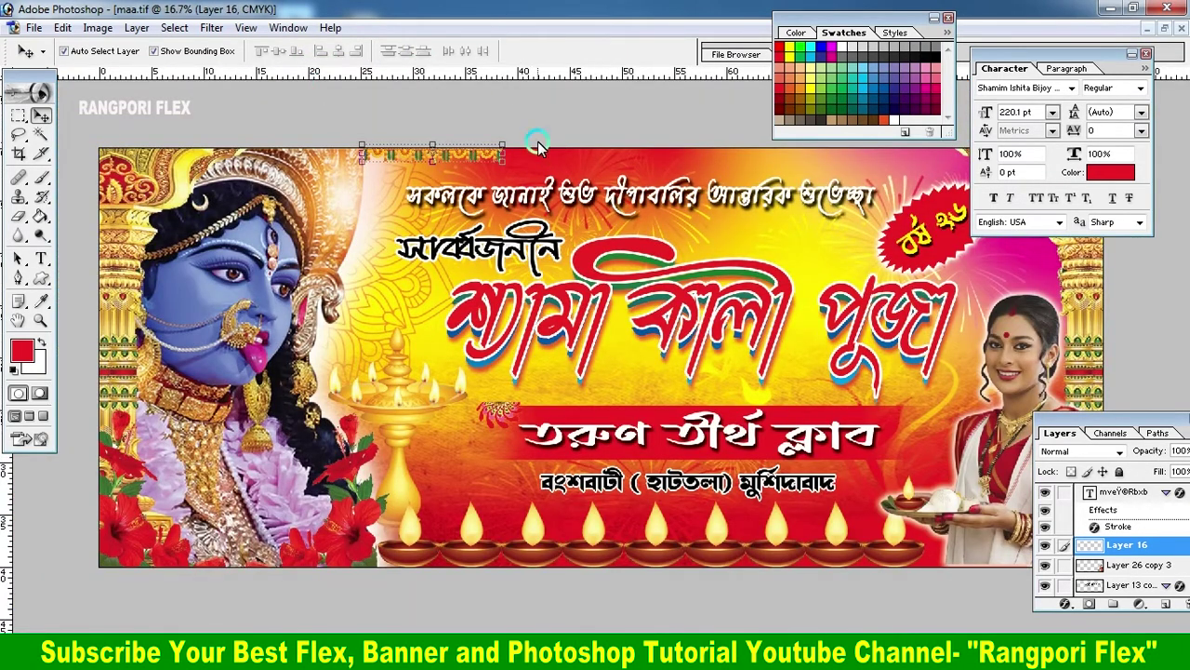
Scale up the garland strip wider toward the right.
left_click_drag(502, 168, 653, 189)
left_click_drag(657, 183, 674, 161)
left_click(685, 51)
left_click(683, 49)
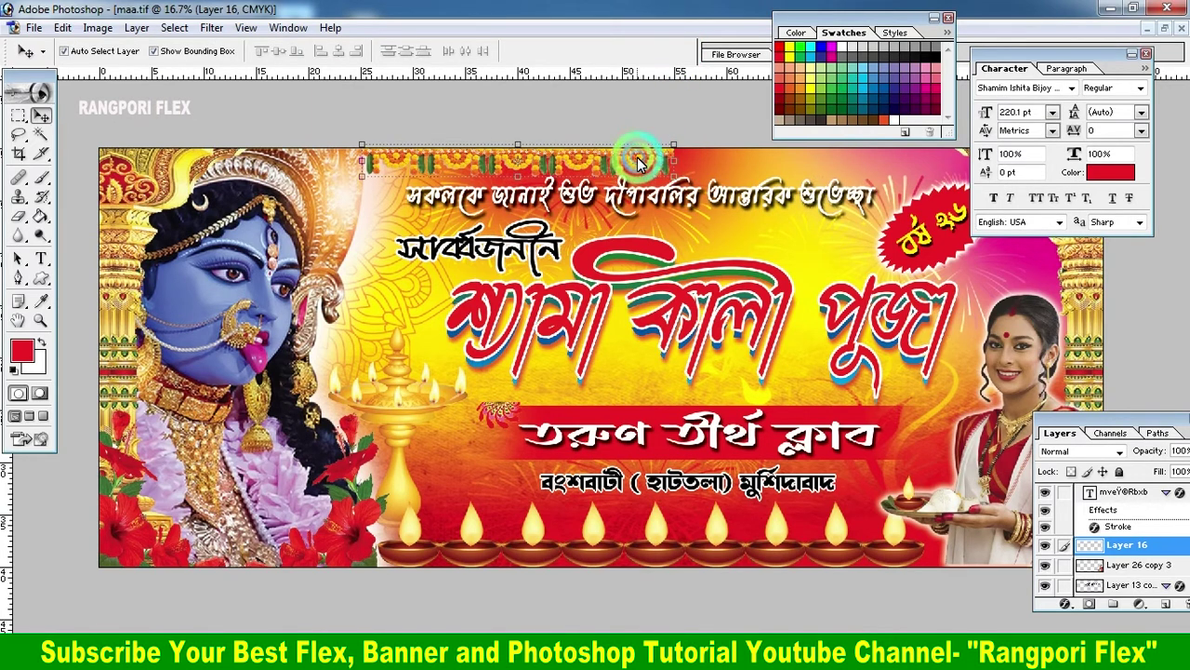
Duplicate the garland to the right, stretch it across the top, and merge into one layer.
mouse_move(637, 162)
left_mouse_down()
mouse_move(926, 165)
mouse_move(883, 192)
left_mouse_up()
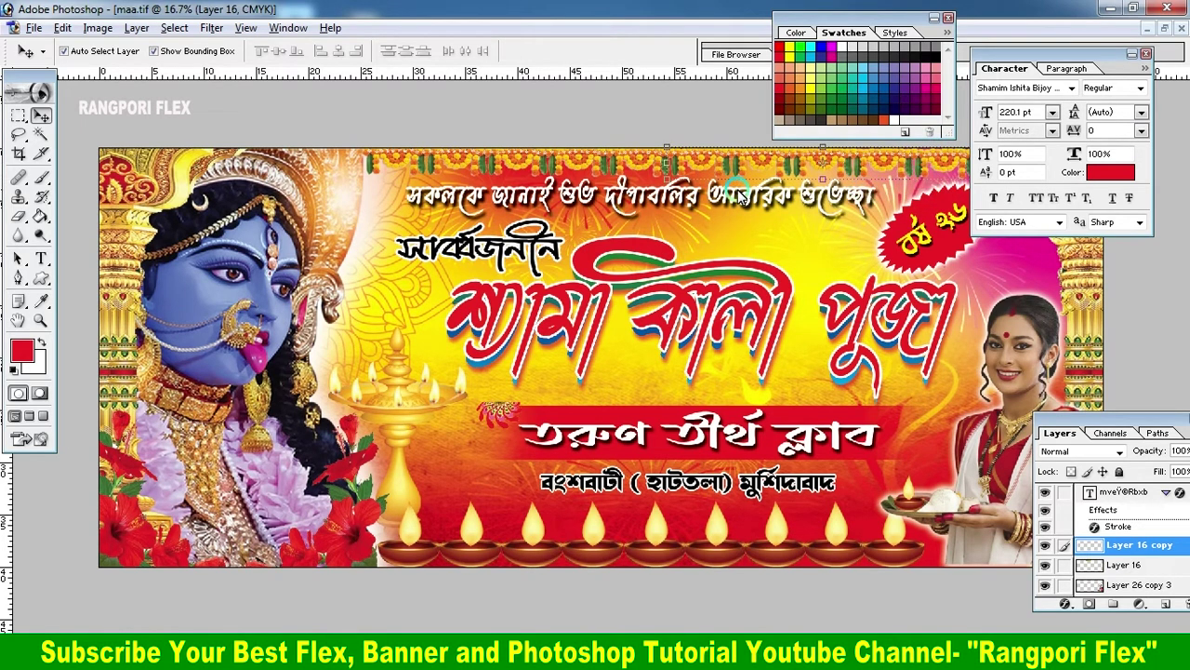
left_click(559, 157)
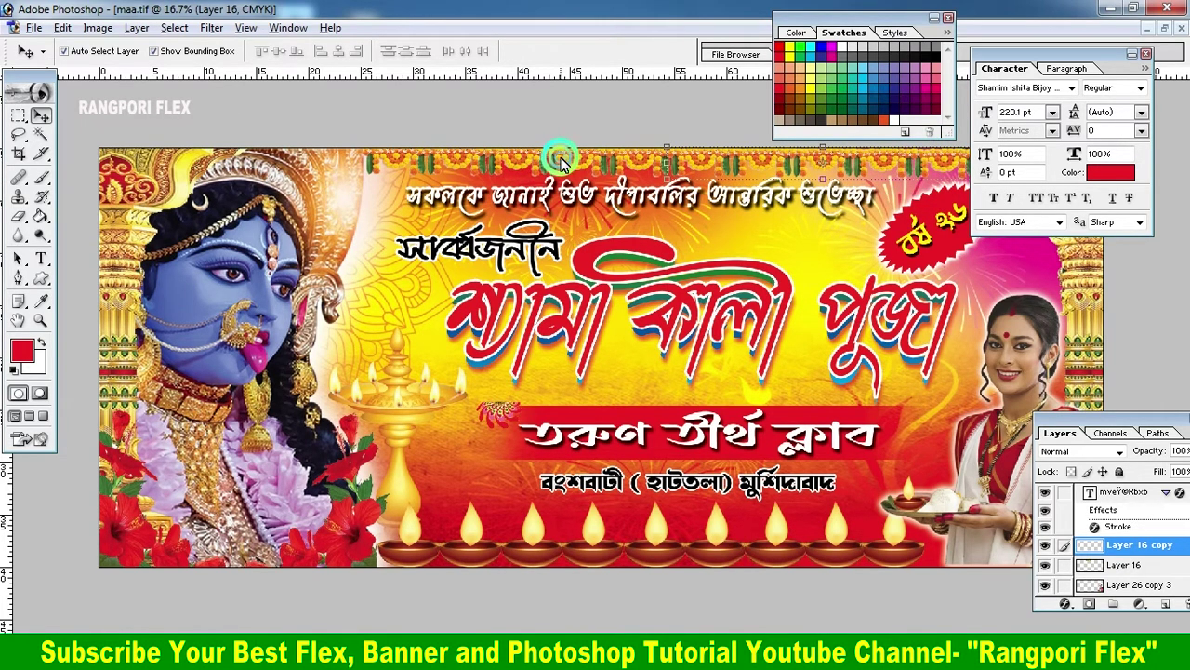
key("ctrl+minus")
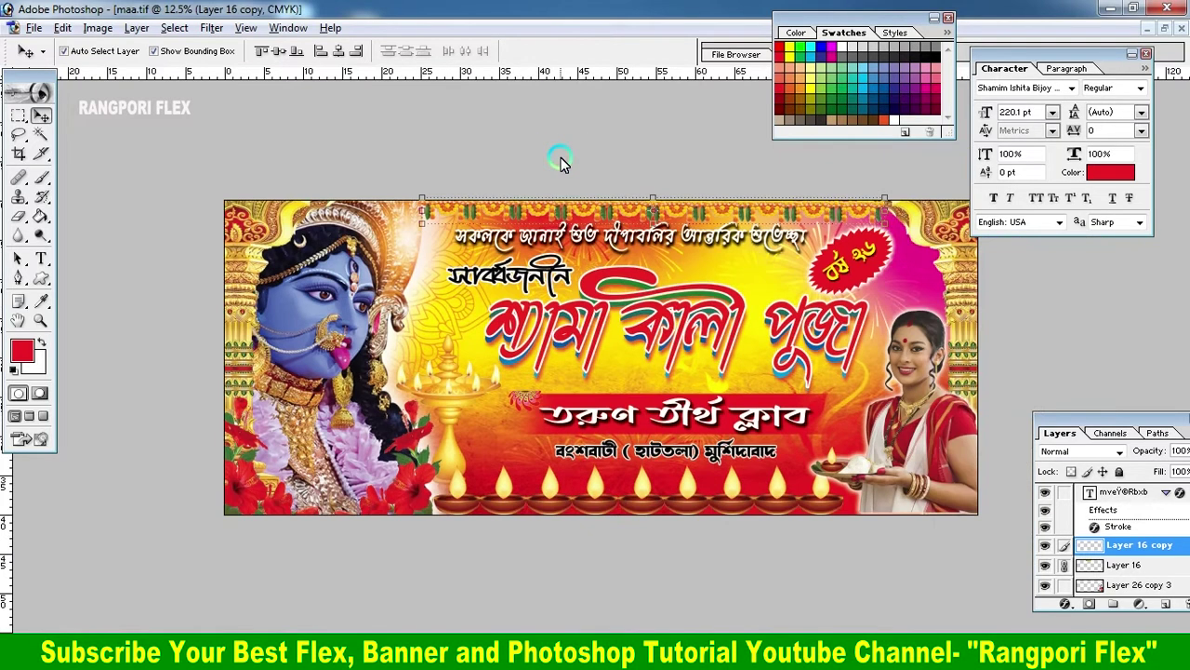
left_click(891, 212)
left_click_drag(891, 212, 899, 212)
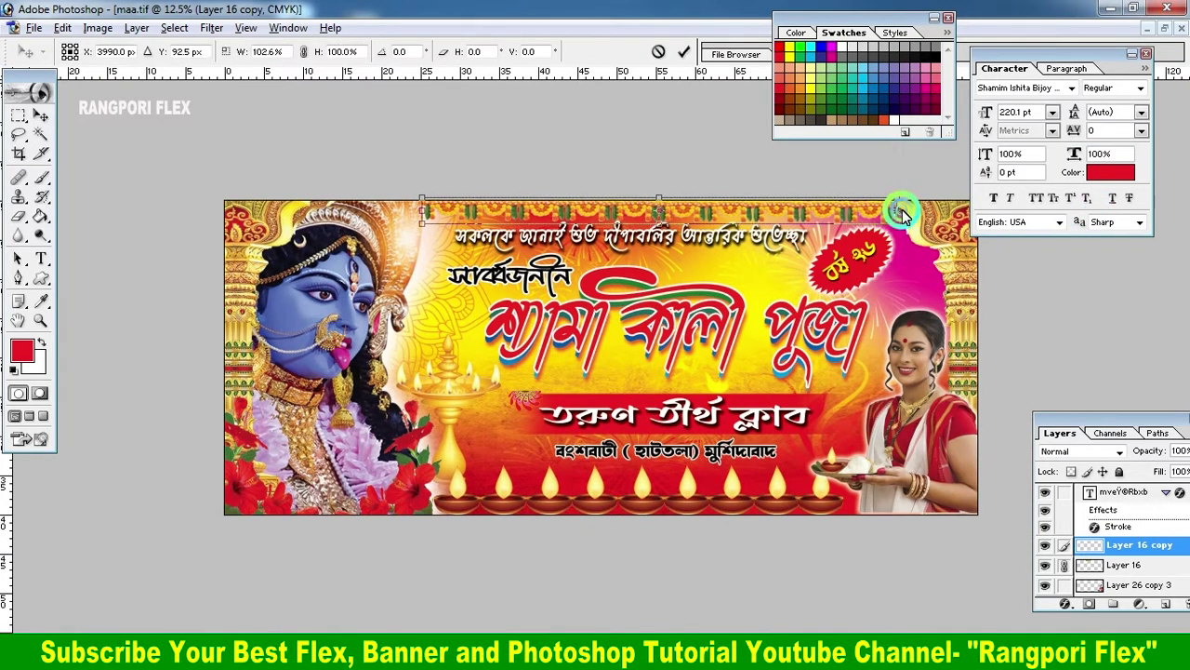
left_click_drag(421, 214, 418, 214)
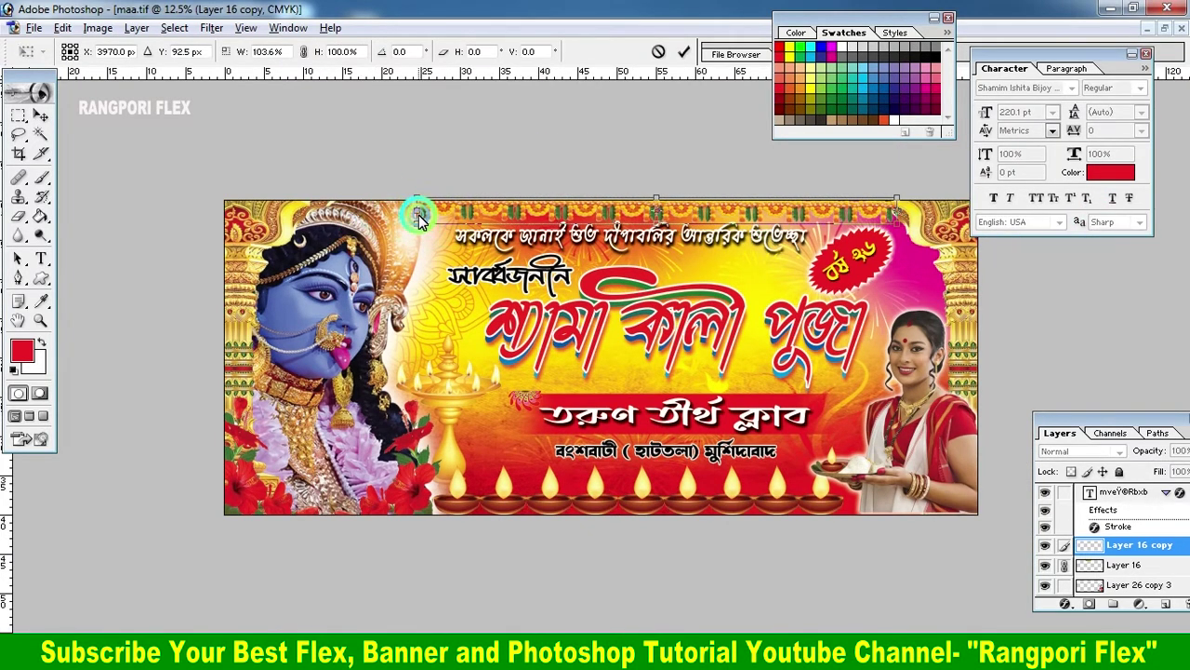
left_click(683, 51)
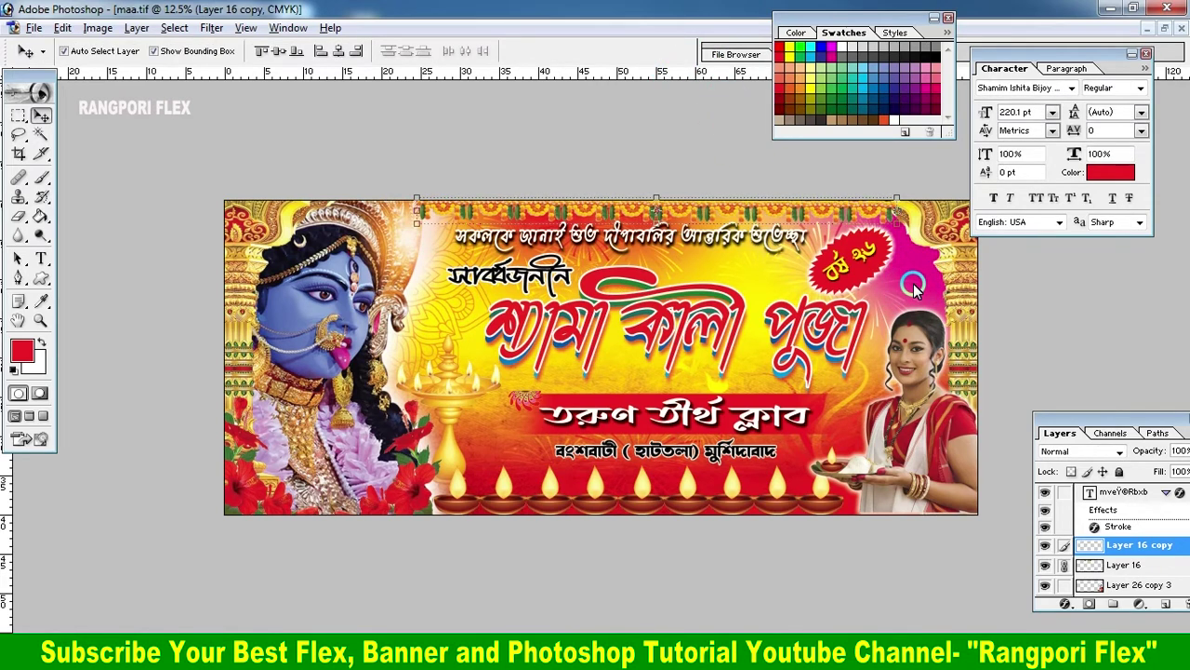
key("ctrl+e")
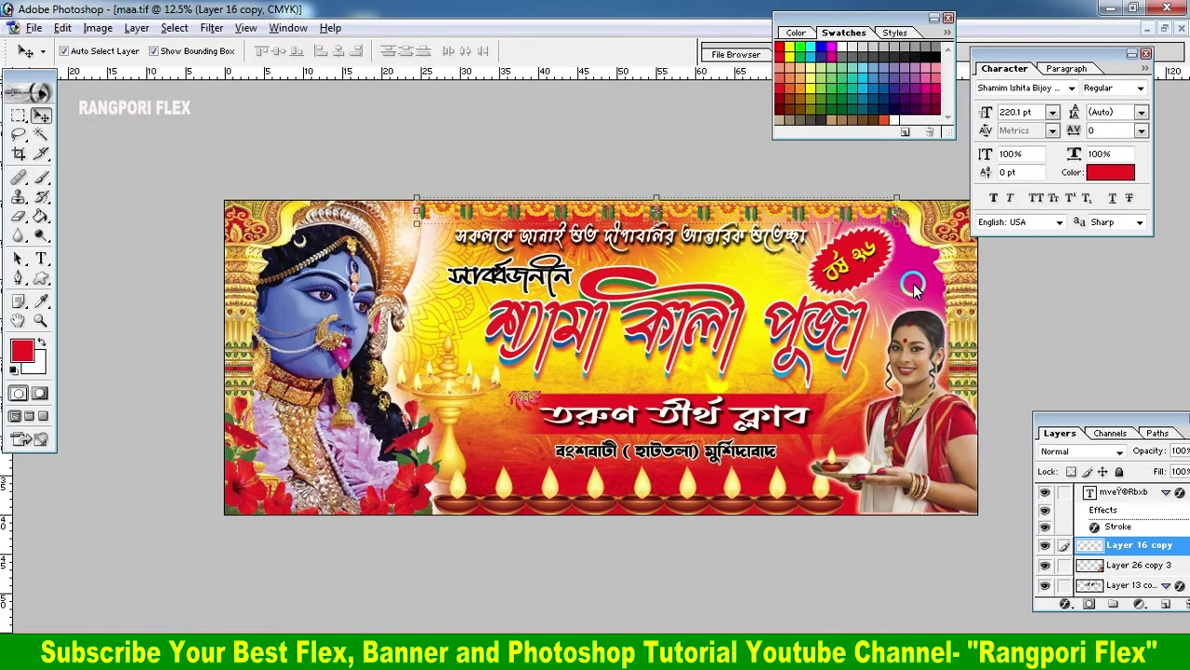
key("ctrl+0")
Move the small red ornament beside the year badge, scale it about 200%, and rotate it -40.8°.
mouse_move(491, 423)
left_mouse_down()
mouse_move(441, 443)
mouse_move(837, 276)
mouse_move(1000, 268)
left_mouse_up()
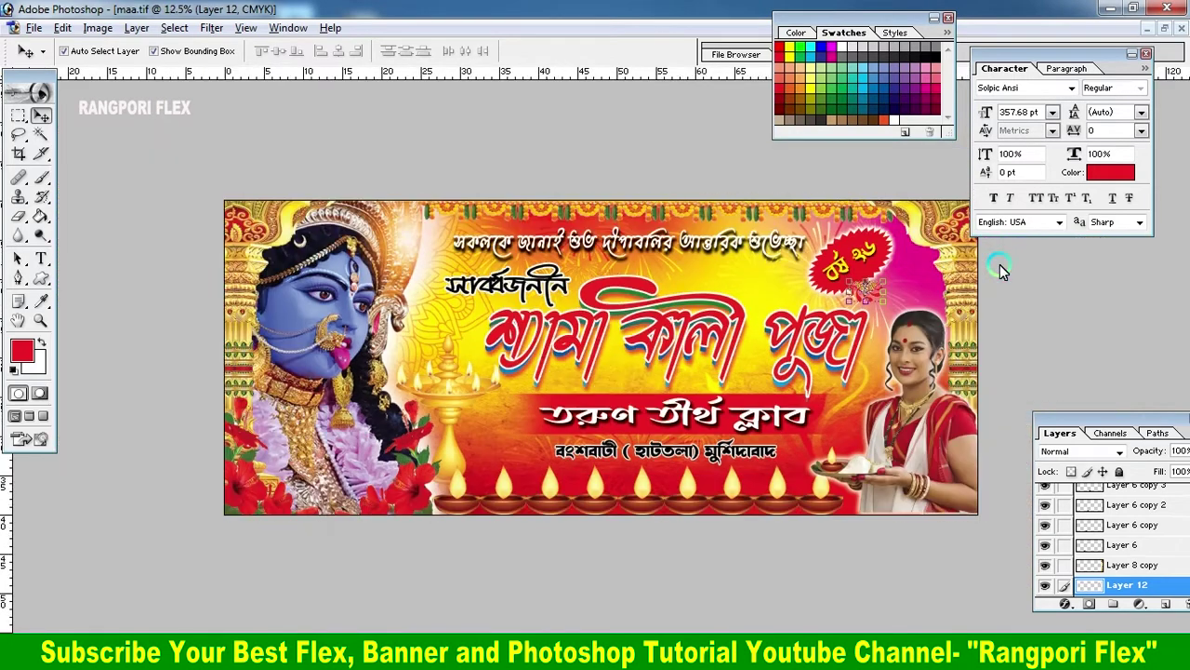
key("ctrl+t")
left_click_drag(884, 279, 920, 265)
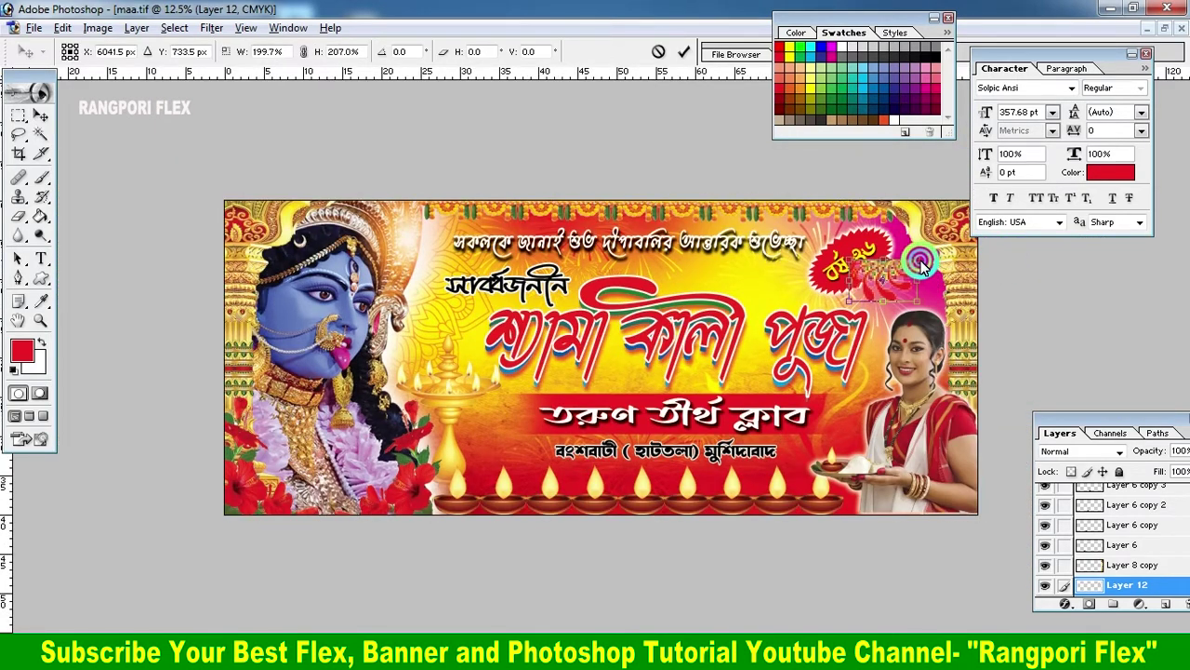
left_click(916, 386)
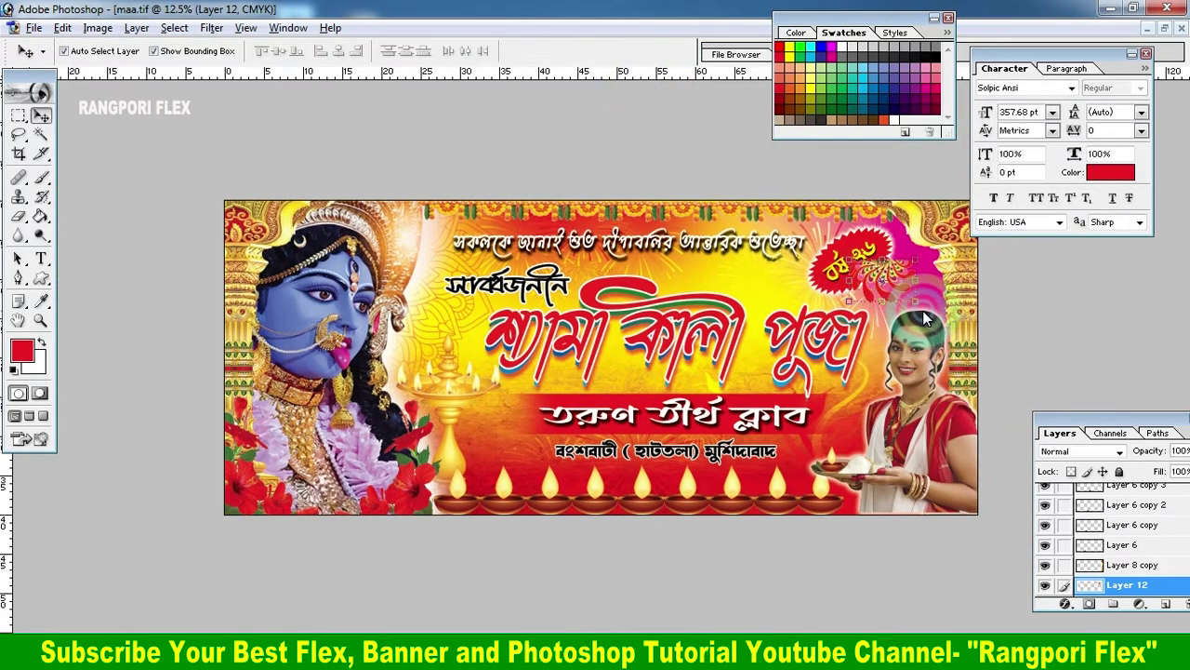
key("ctrl+t")
left_click_drag(925, 314, 962, 279)
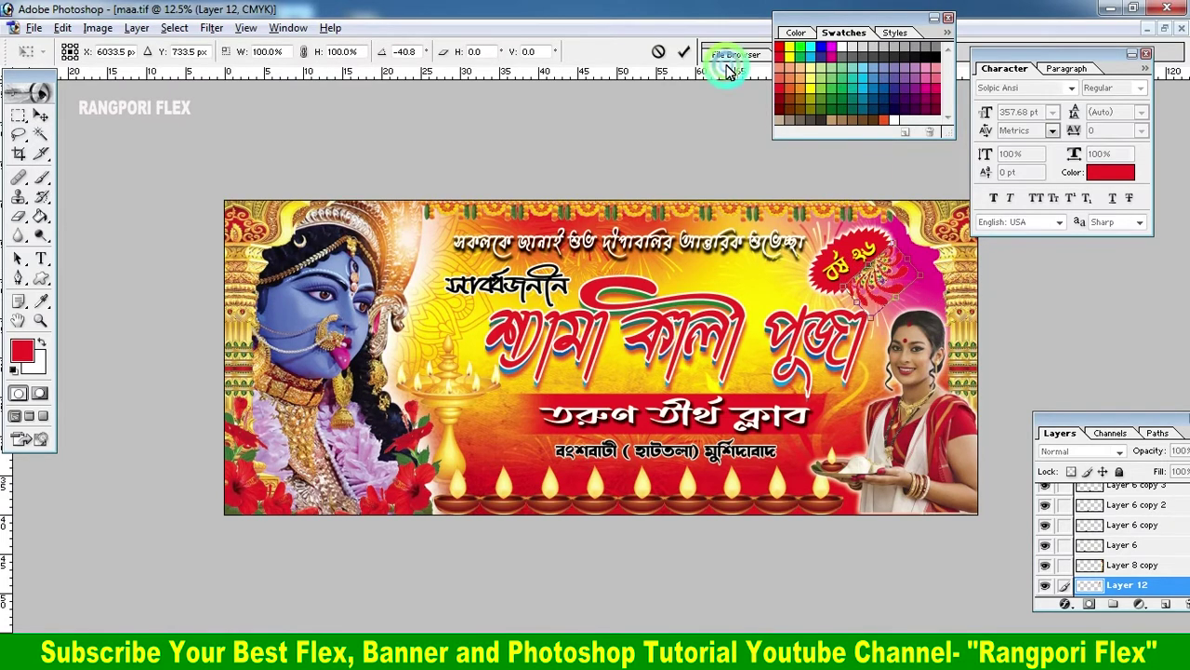
left_click(684, 51)
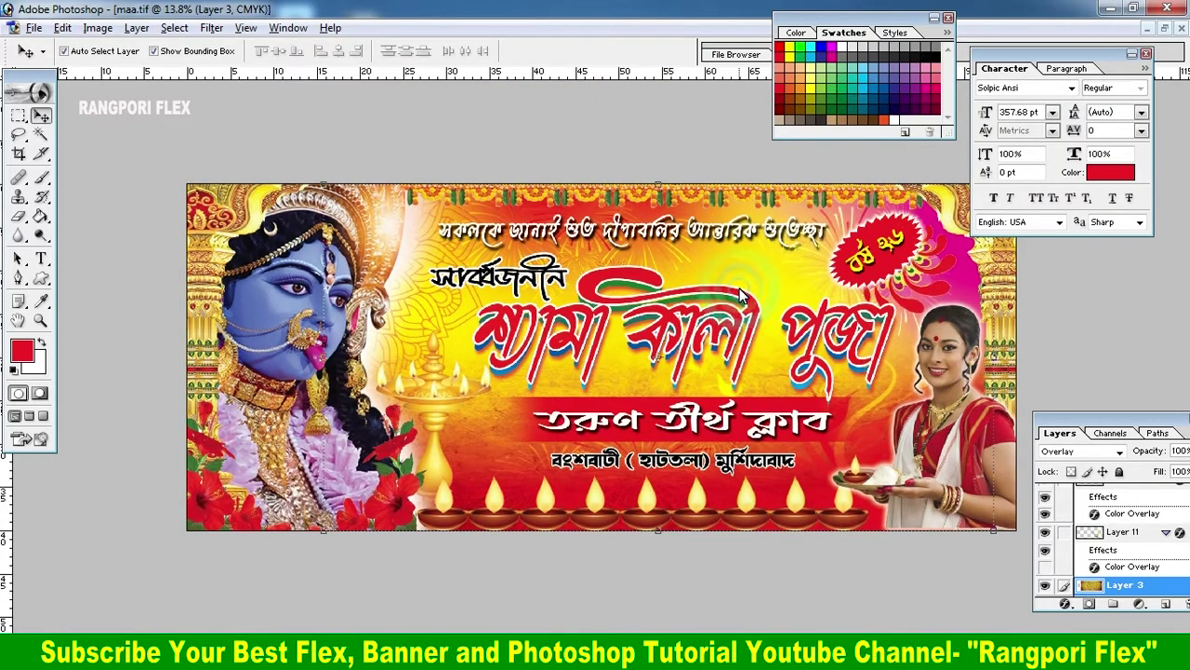
scroll(741, 296, "up", 1)
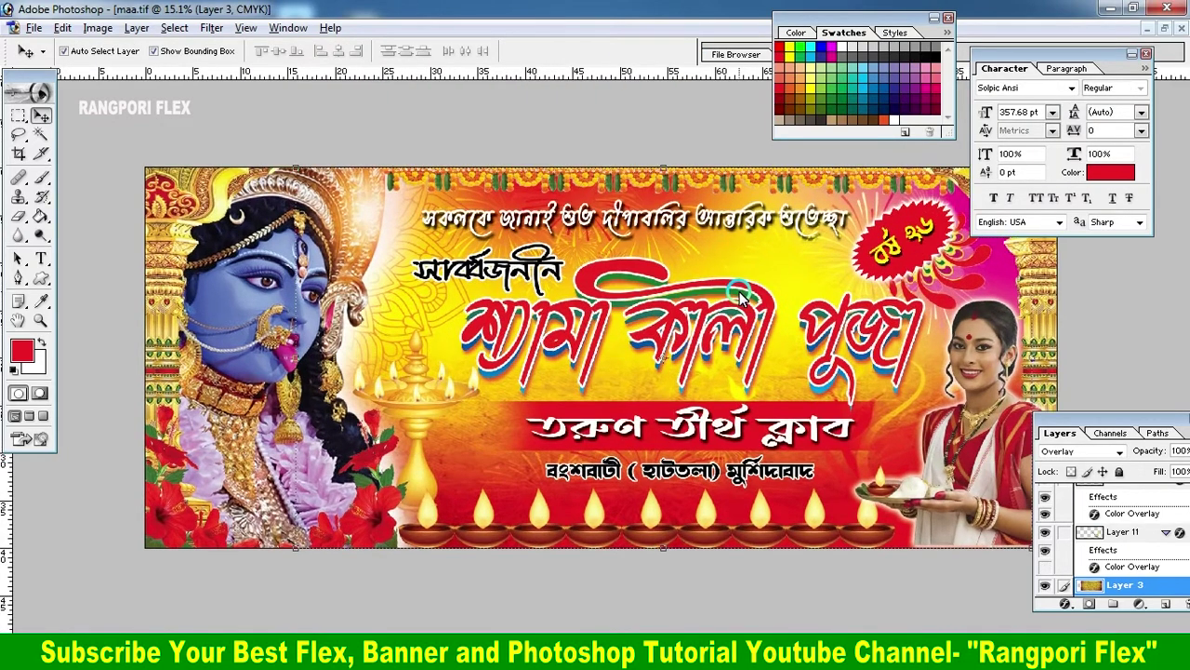
Hide all panels to preview the banner and select the lamp beside the woman's plate.
scroll(741, 295, "up", 1)
key("Tab")
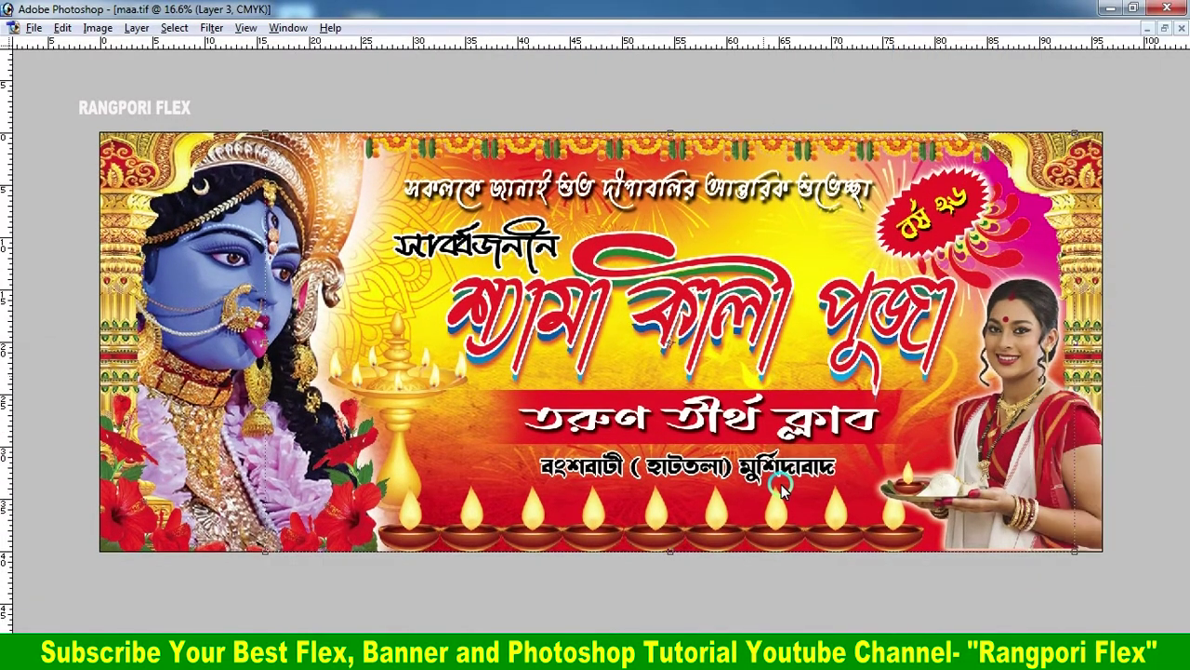
left_click(898, 548)
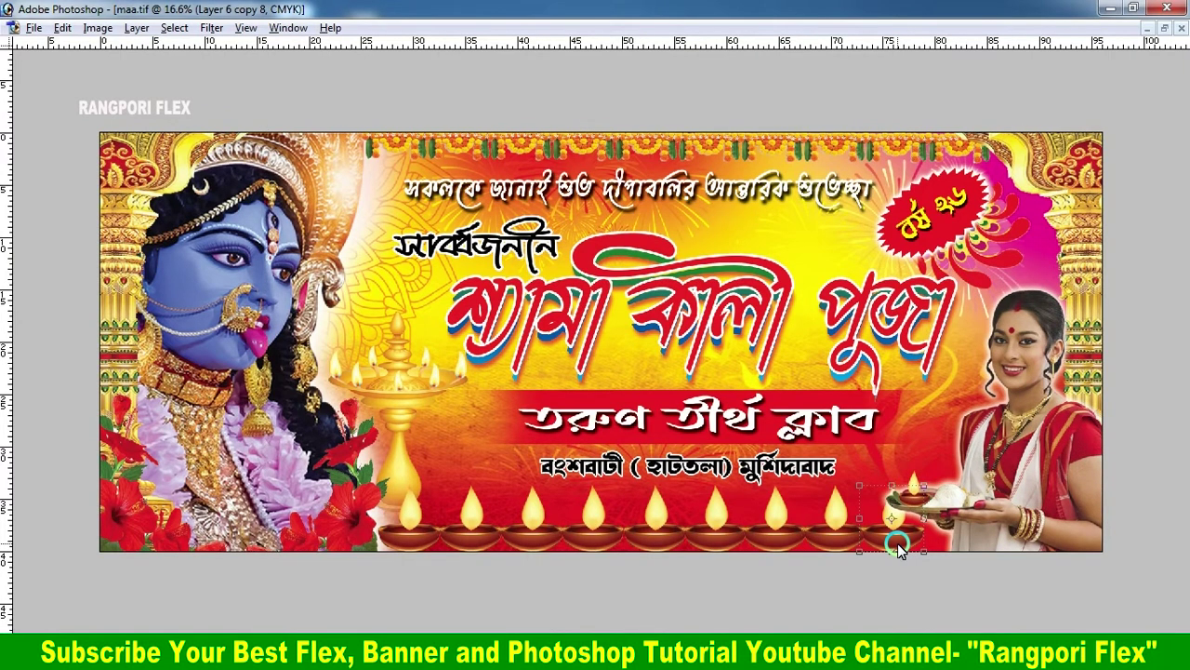